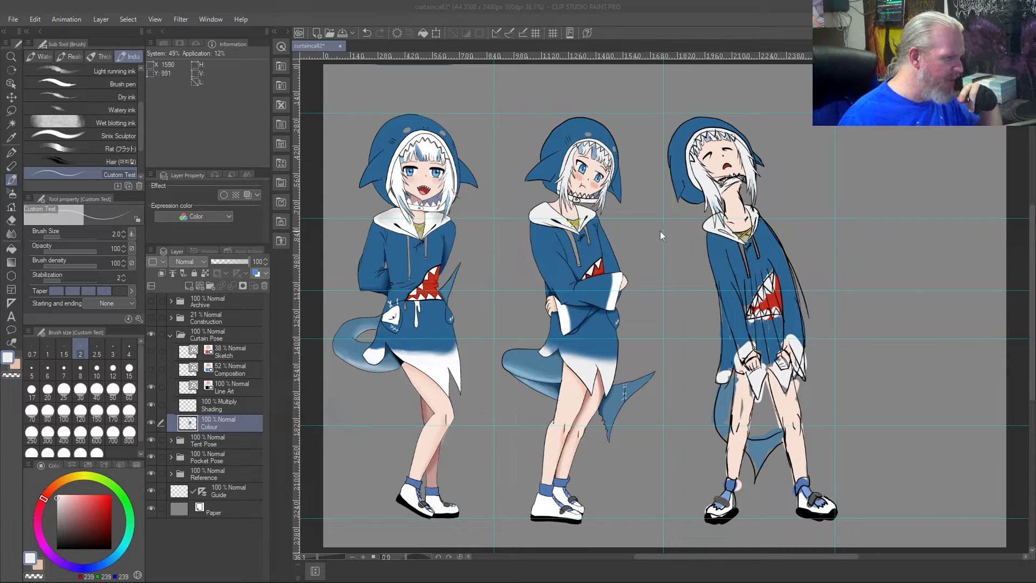
- Examine the rightmost figure's head up close, including the face, hair and rough collar lines under the chin
{"action": "scroll", "coordinate": [809, 178], "scroll_direction": "up", "scroll_amount": 4}
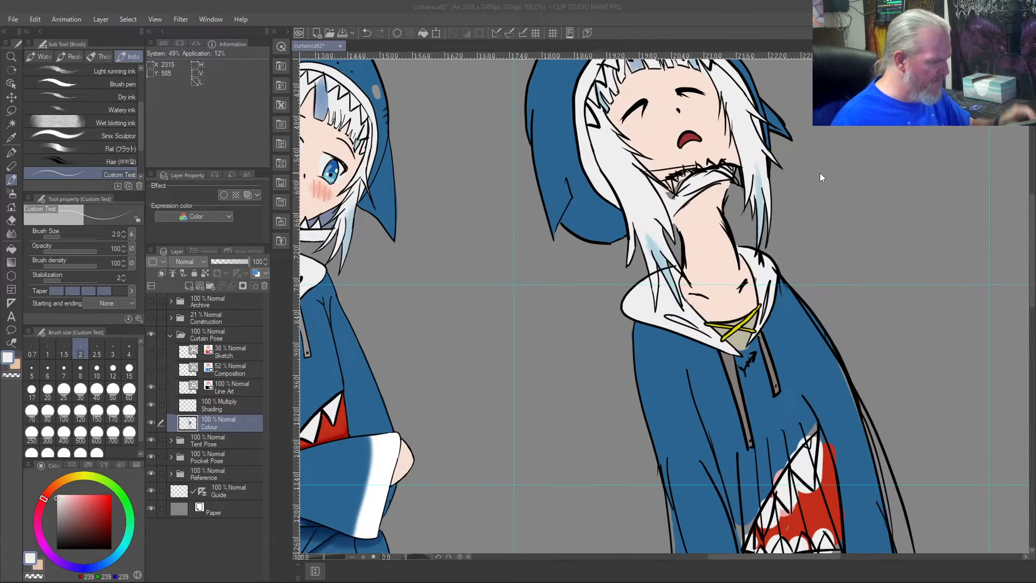
{"action": "scroll", "coordinate": [820, 175], "scroll_direction": "up", "scroll_amount": 1}
{"action": "mouse_move", "coordinate": [825, 225]}
{"action": "left_mouse_down"}
{"action": "mouse_move", "coordinate": [803, 399]}
{"action": "mouse_move", "coordinate": [806, 381]}
{"action": "left_mouse_up"}
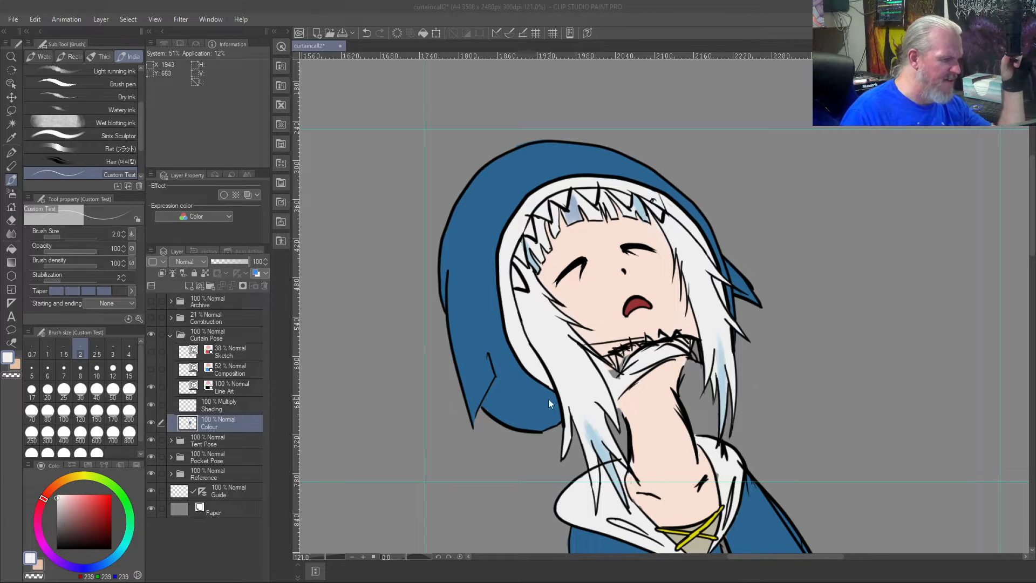
{"action": "scroll", "coordinate": [710, 339], "scroll_direction": "up", "scroll_amount": 4}
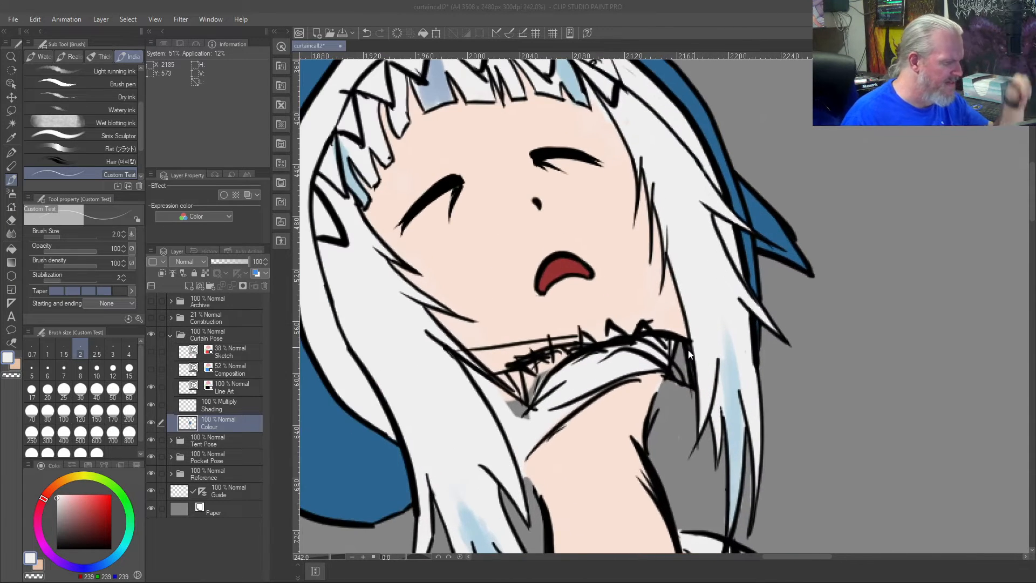
{"action": "left_click", "coordinate": [801, 433]}
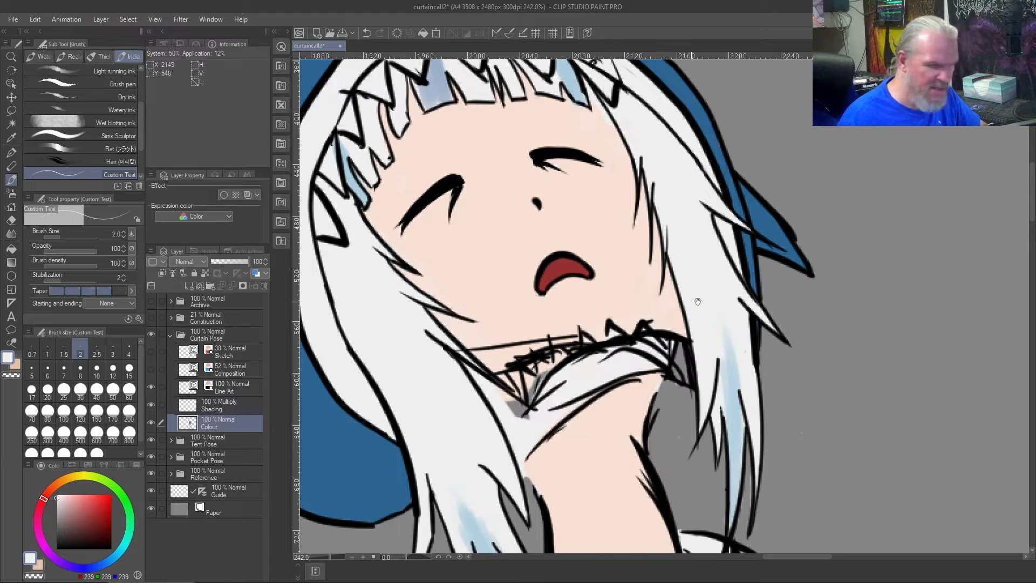
{"action": "left_click_drag", "start_coordinate": [651, 282], "coordinate": [812, 309]}
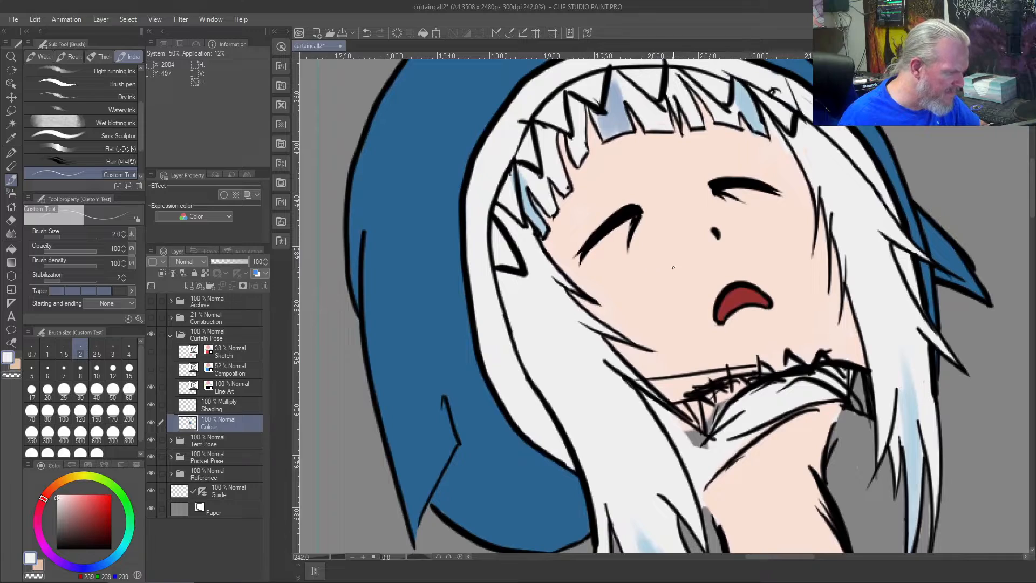
{"action": "scroll", "coordinate": [673, 267], "scroll_direction": "up", "scroll_amount": 3}
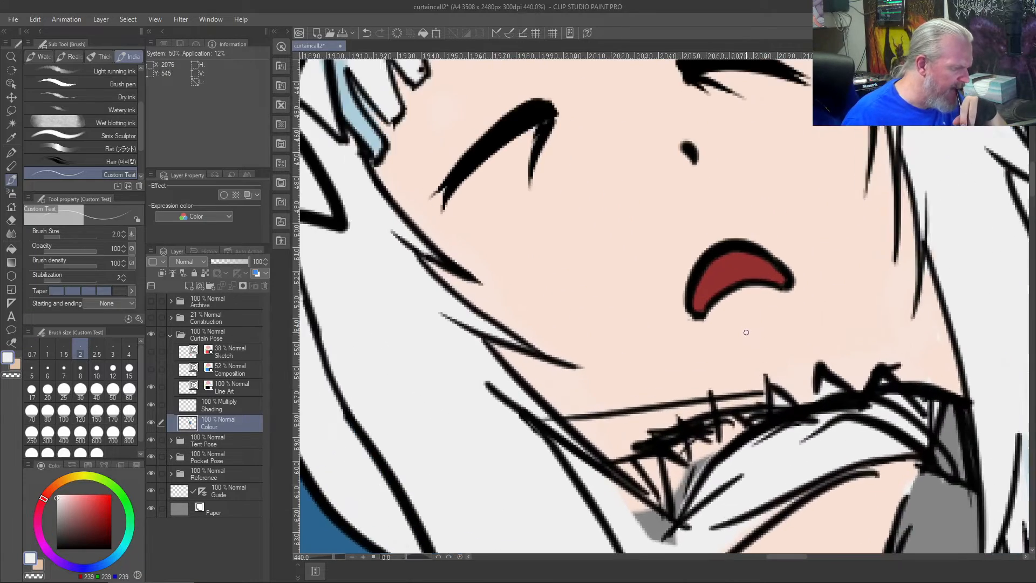
{"action": "scroll", "coordinate": [746, 333], "scroll_direction": "down", "scroll_amount": 5}
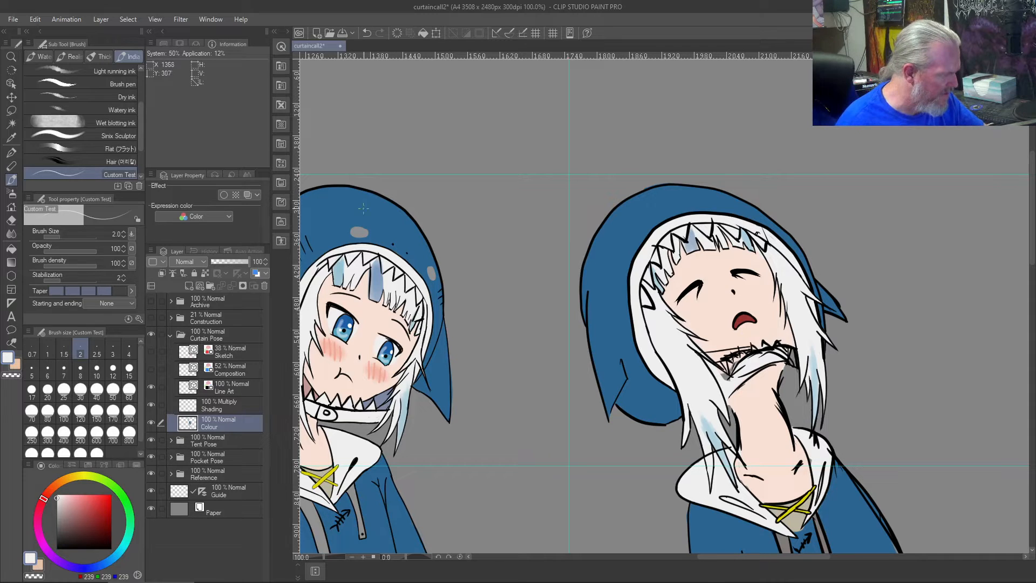
- Sample the grey of the middle figure's hood spot as the drawing colour and set the brush size to 8
{"action": "right_click", "coordinate": [356, 232]}
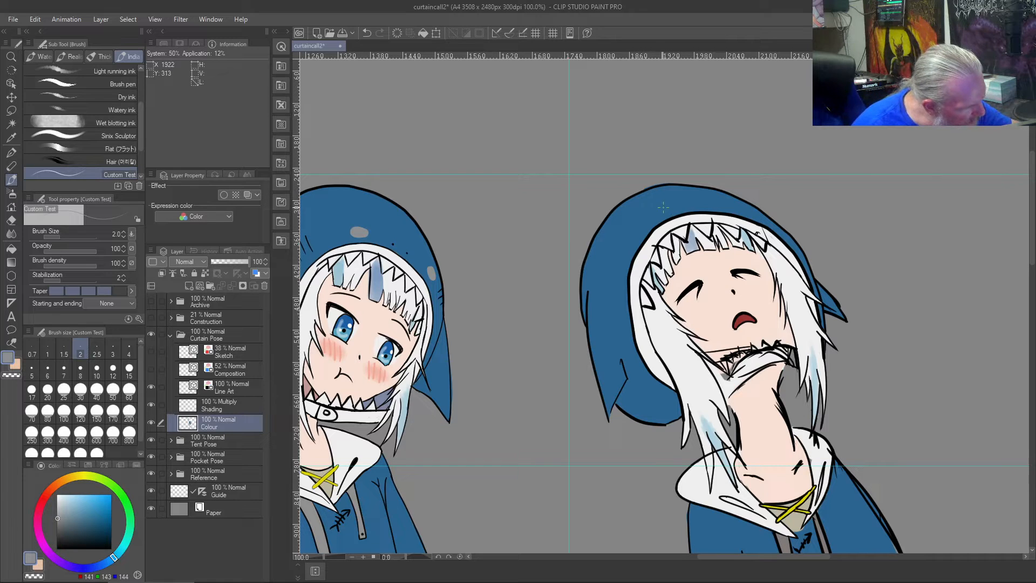
{"action": "left_click_drag", "start_coordinate": [660, 210], "coordinate": [653, 214]}
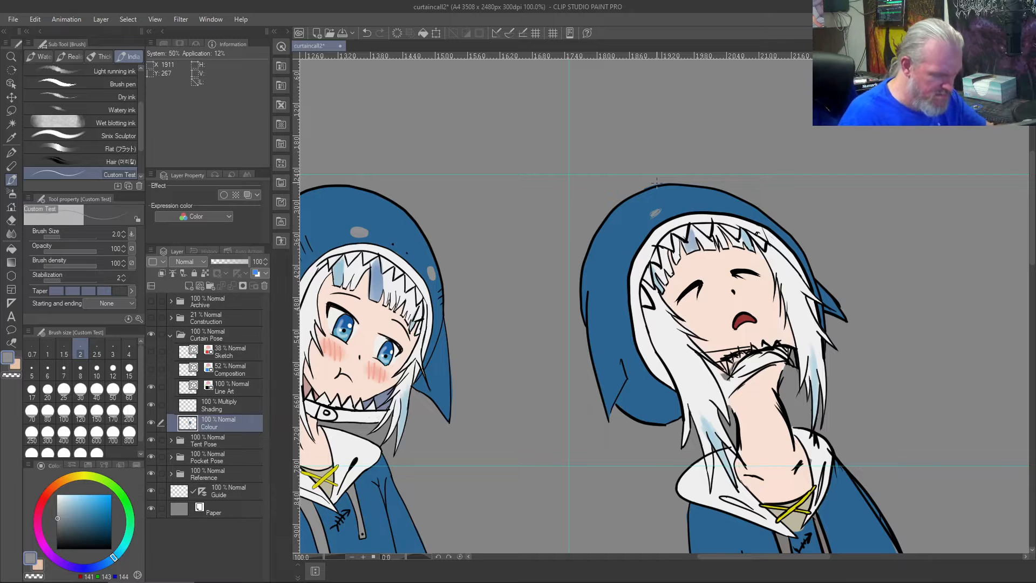
{"action": "key", "text": "ctrl+z"}
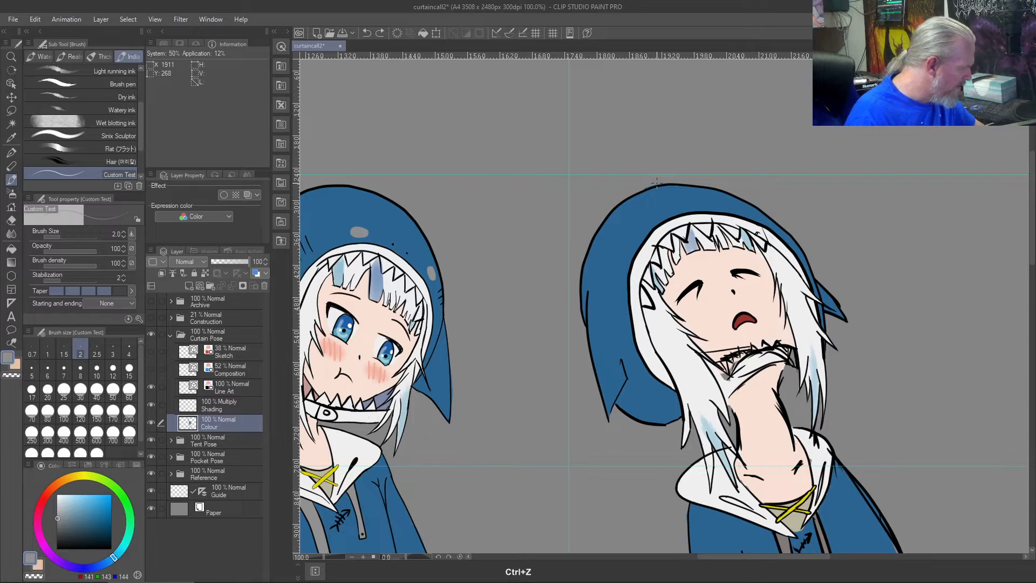
{"action": "left_click", "coordinate": [96, 389]}
{"action": "left_click_drag", "start_coordinate": [652, 216], "coordinate": [646, 223]}
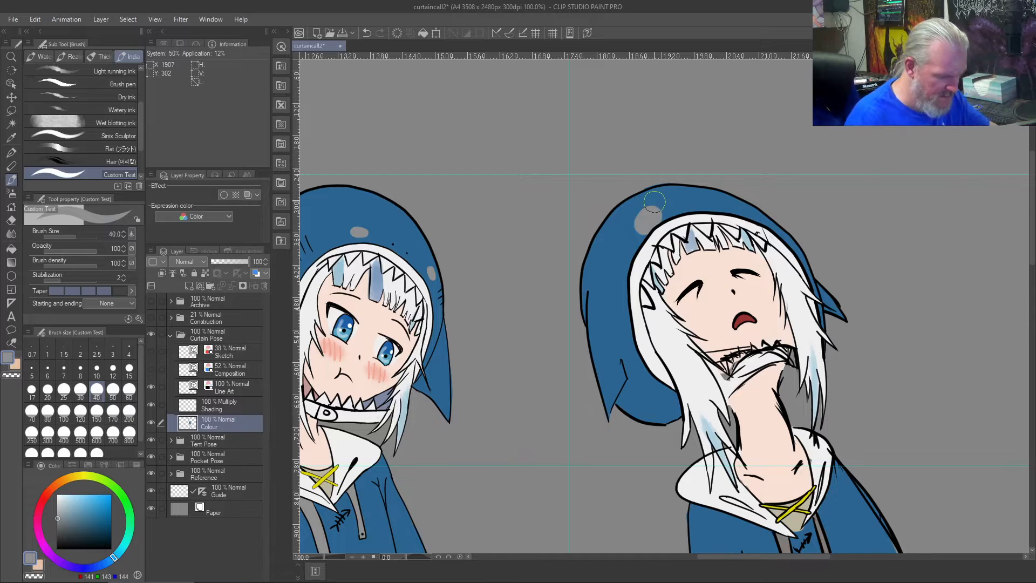
{"action": "key", "text": "ctrl+z"}
{"action": "left_click", "coordinate": [80, 368]}
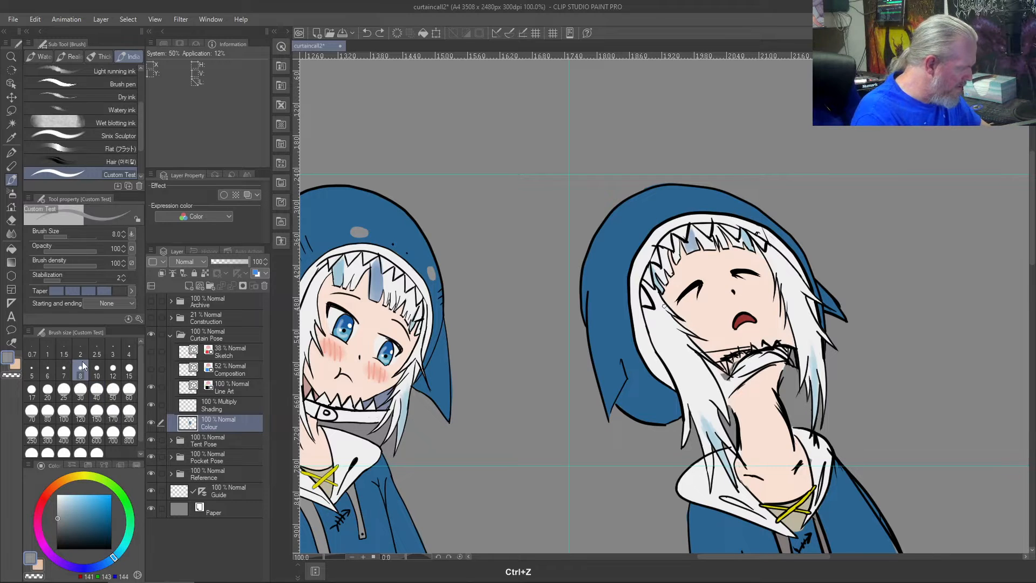
{"action": "left_click_drag", "start_coordinate": [655, 216], "coordinate": [658, 213]}
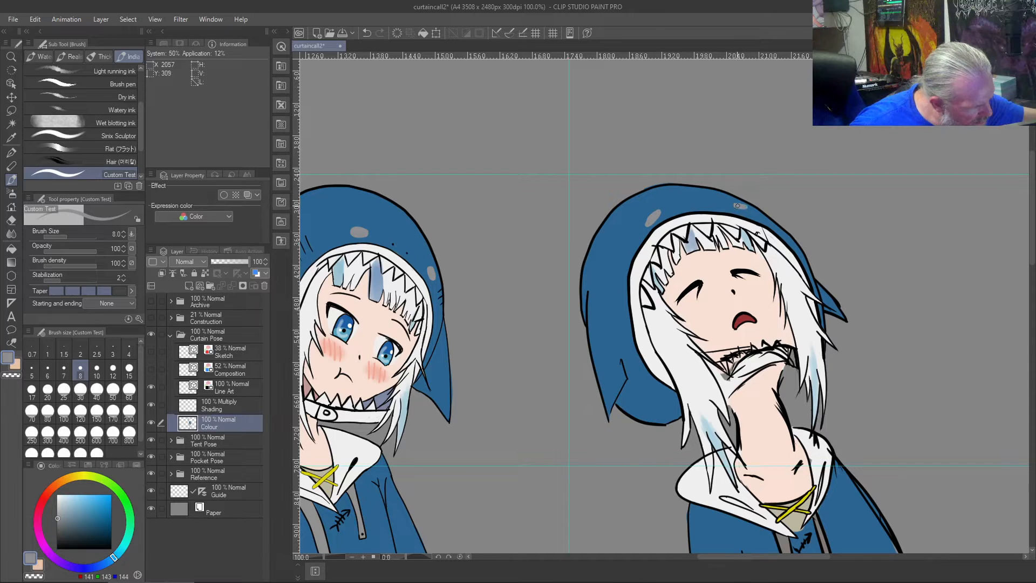
{"action": "key", "text": "ctrl+z"}
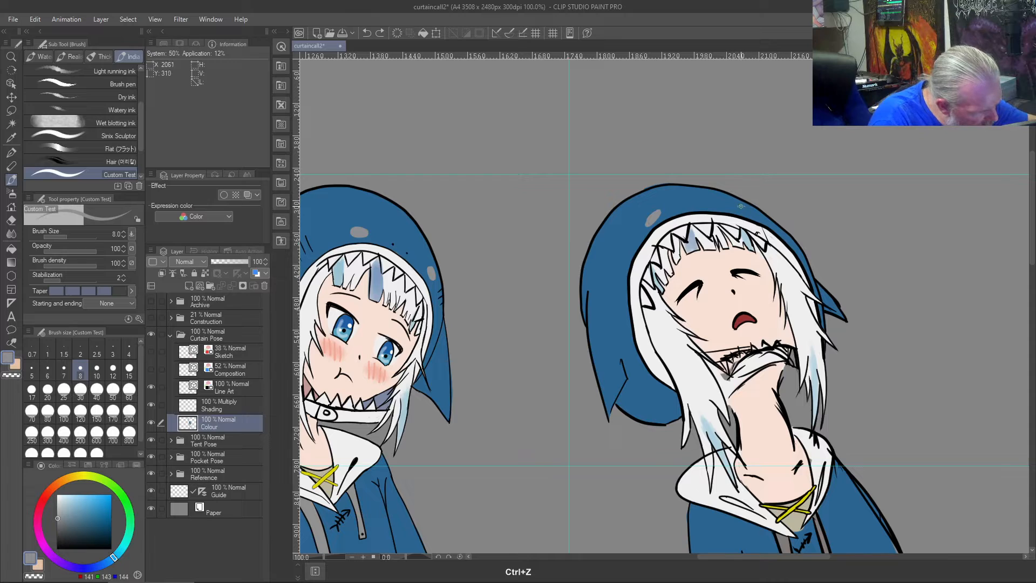
{"action": "left_click_drag", "start_coordinate": [742, 209], "coordinate": [736, 207]}
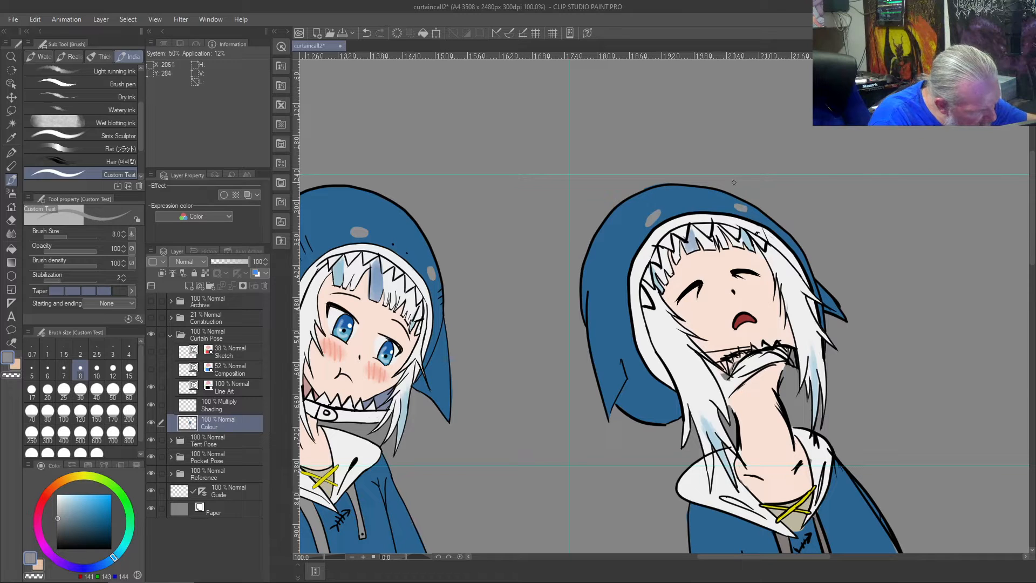
{"action": "left_click_drag", "start_coordinate": [647, 217], "coordinate": [654, 213]}
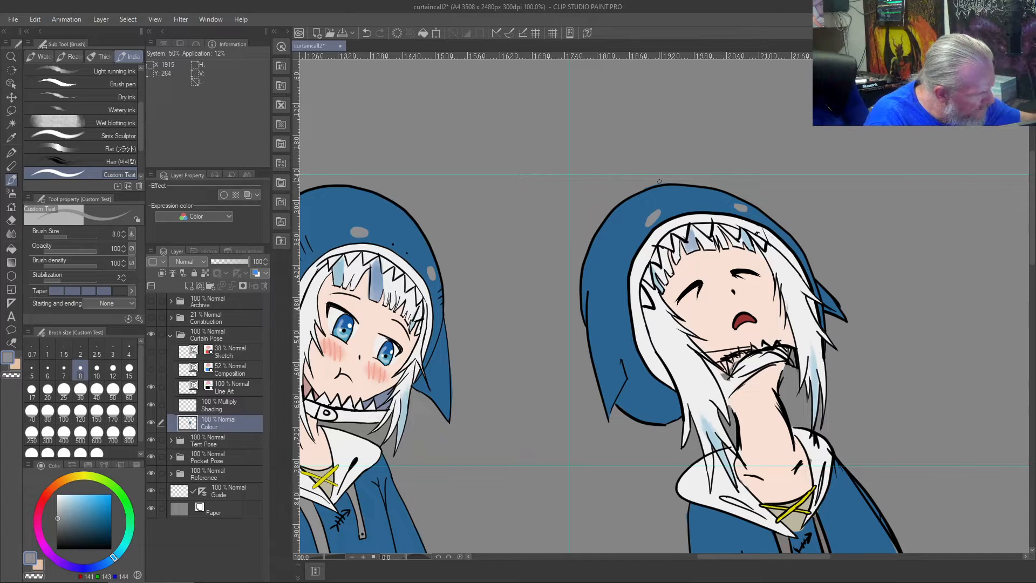
{"action": "key", "text": "ctrl+z"}
{"action": "key", "text": "ctrl+z"}
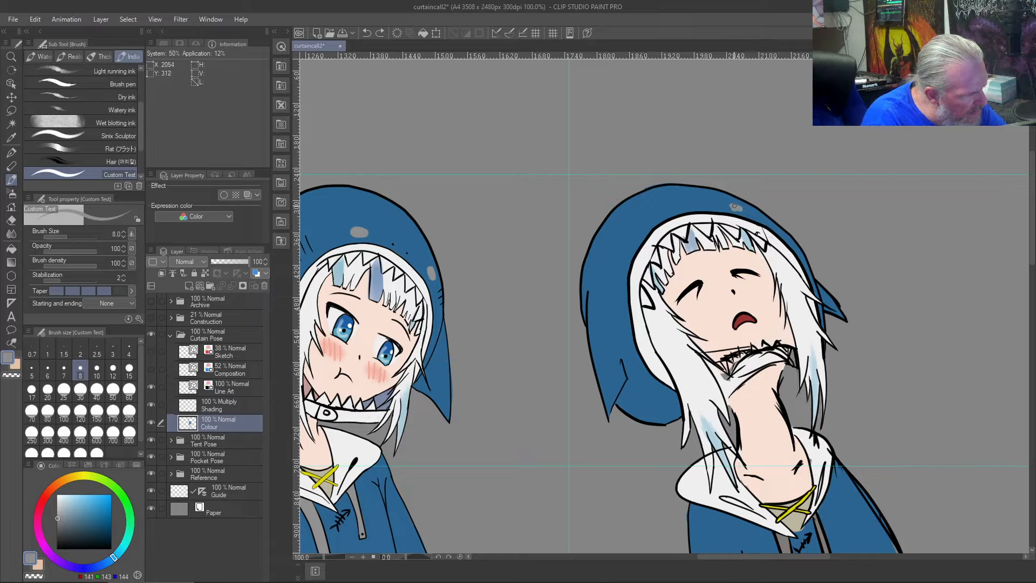
- Paint two small grey oval spots on the rightmost figure's hood, one on each side above the white trim
{"action": "left_click_drag", "start_coordinate": [736, 207], "coordinate": [727, 204]}
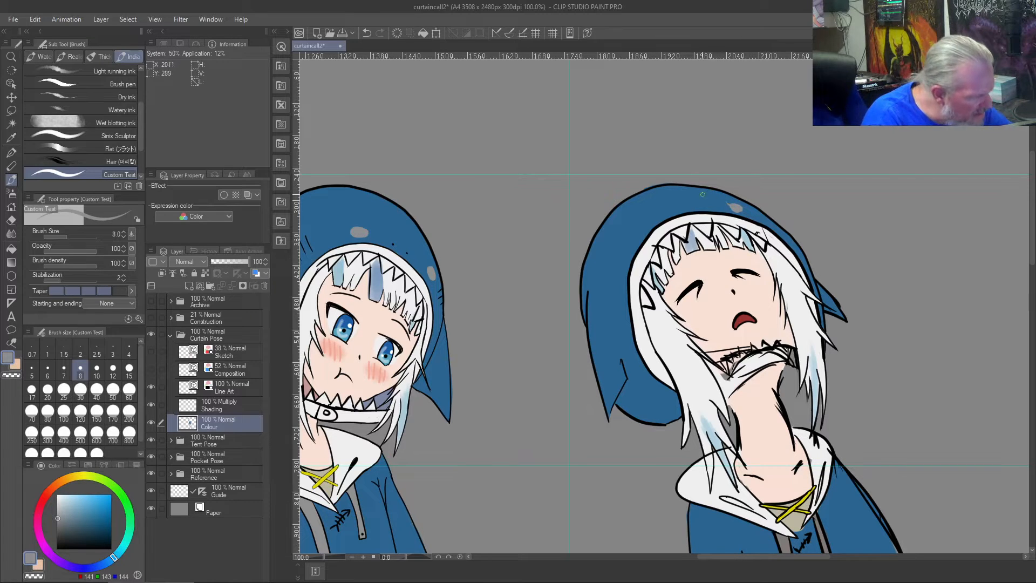
{"action": "key", "text": "ctrl+z"}
{"action": "left_click_drag", "start_coordinate": [740, 206], "coordinate": [732, 206]}
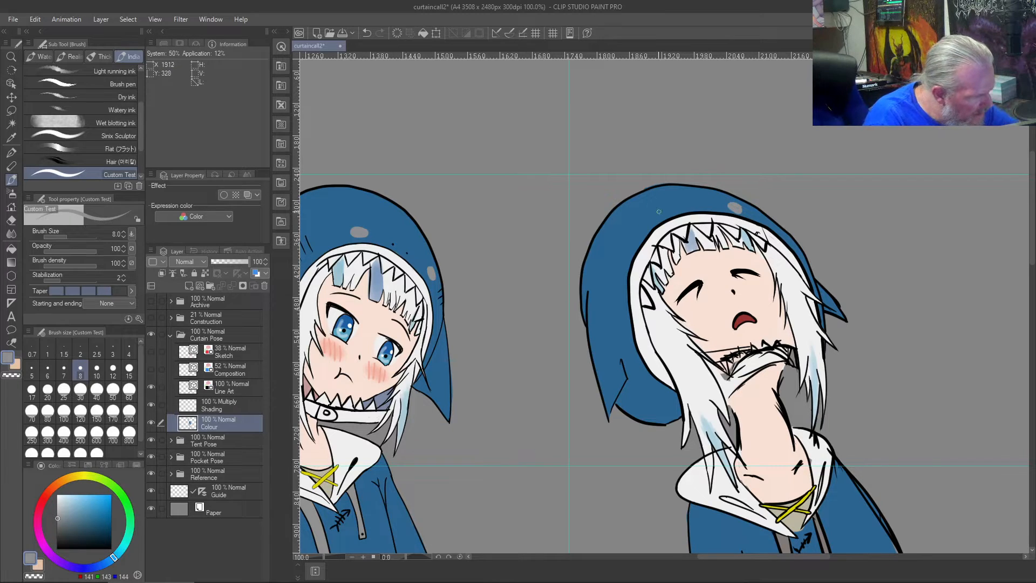
{"action": "left_click_drag", "start_coordinate": [649, 221], "coordinate": [649, 218]}
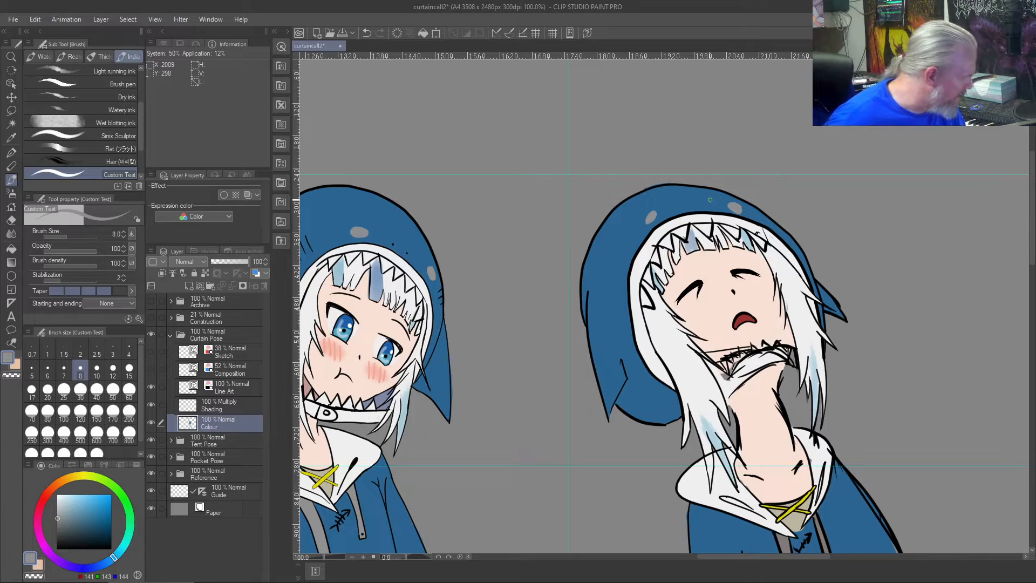
- On the Line Art layer, draw two small black dots and short gill lines on both sides of the rightmost figure's hood
{"action": "left_click", "coordinate": [226, 384]}
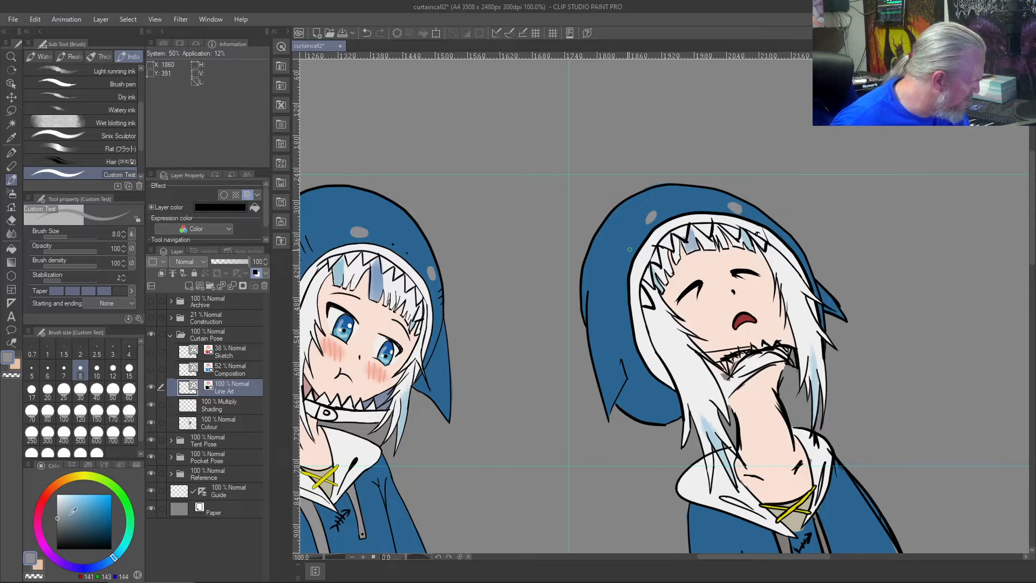
{"action": "left_click_drag", "start_coordinate": [70, 514], "coordinate": [27, 545]}
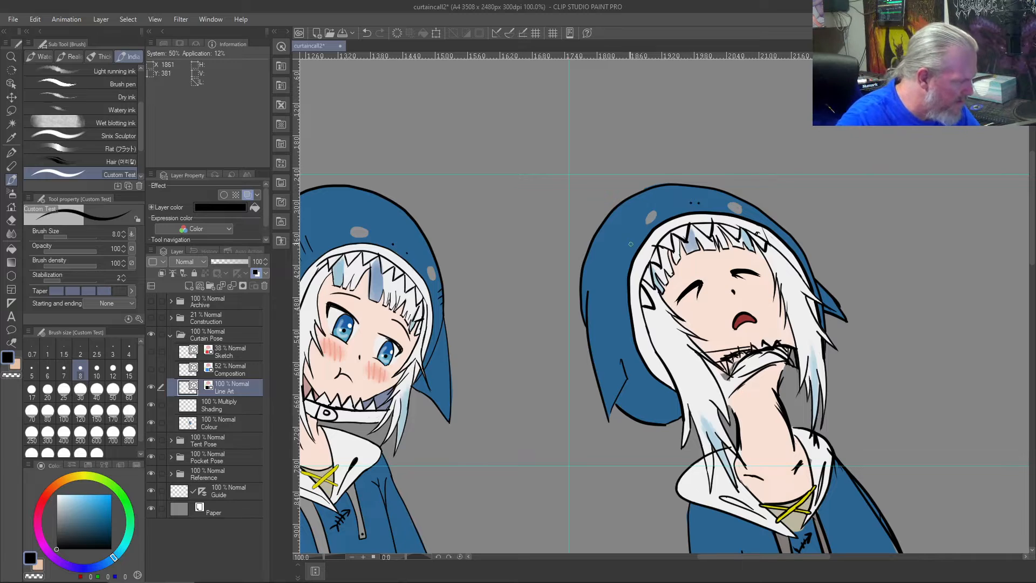
{"action": "mouse_move", "coordinate": [635, 243]}
{"action": "left_mouse_down"}
{"action": "mouse_move", "coordinate": [621, 238]}
{"action": "mouse_move", "coordinate": [618, 251]}
{"action": "left_mouse_up"}
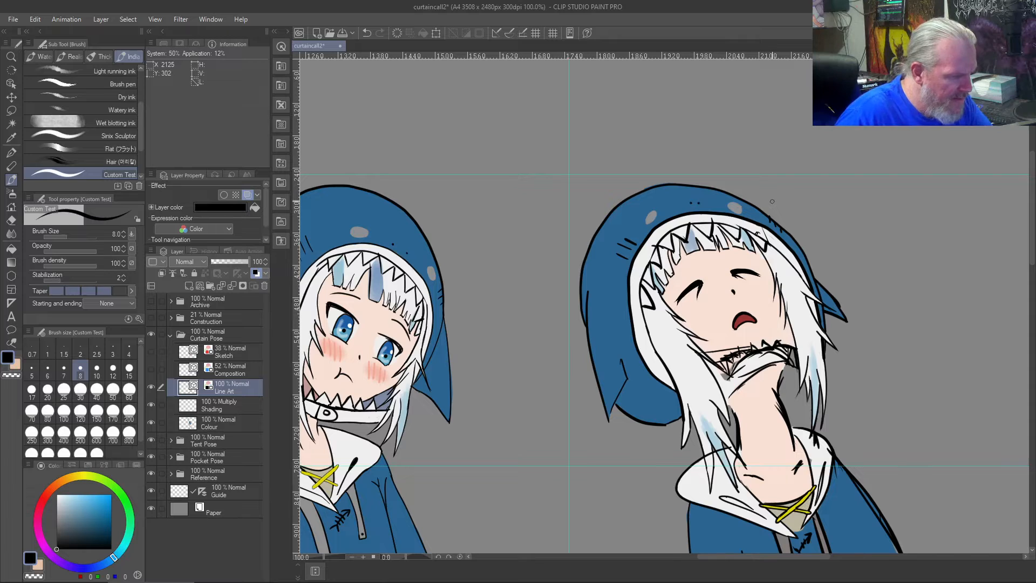
{"action": "key", "text": "e"}
{"action": "scroll", "coordinate": [771, 201], "scroll_direction": "up", "scroll_amount": 4}
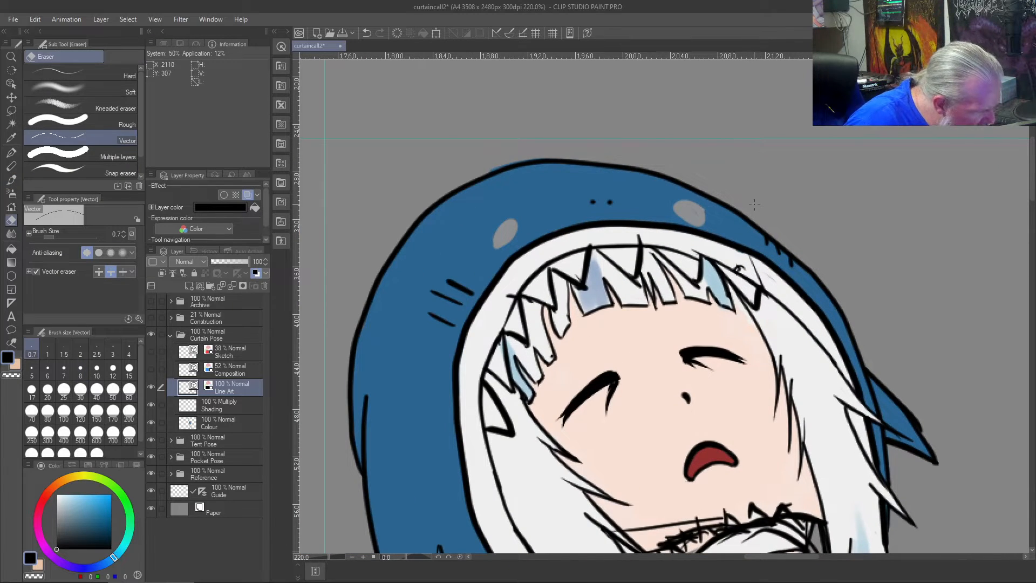
{"action": "scroll", "coordinate": [754, 204], "scroll_direction": "down", "scroll_amount": 3}
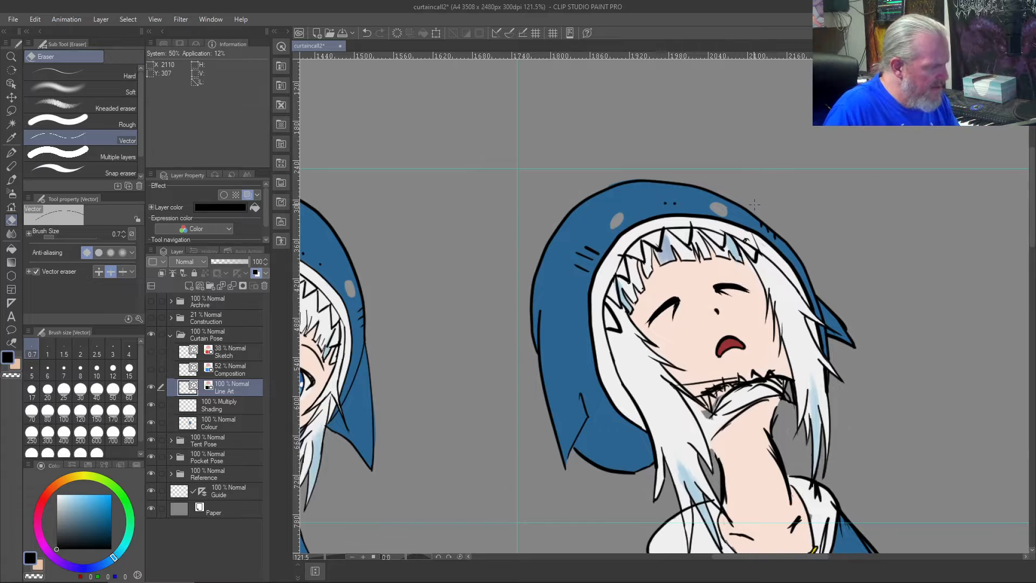
{"action": "scroll", "coordinate": [754, 203], "scroll_direction": "down", "scroll_amount": 3}
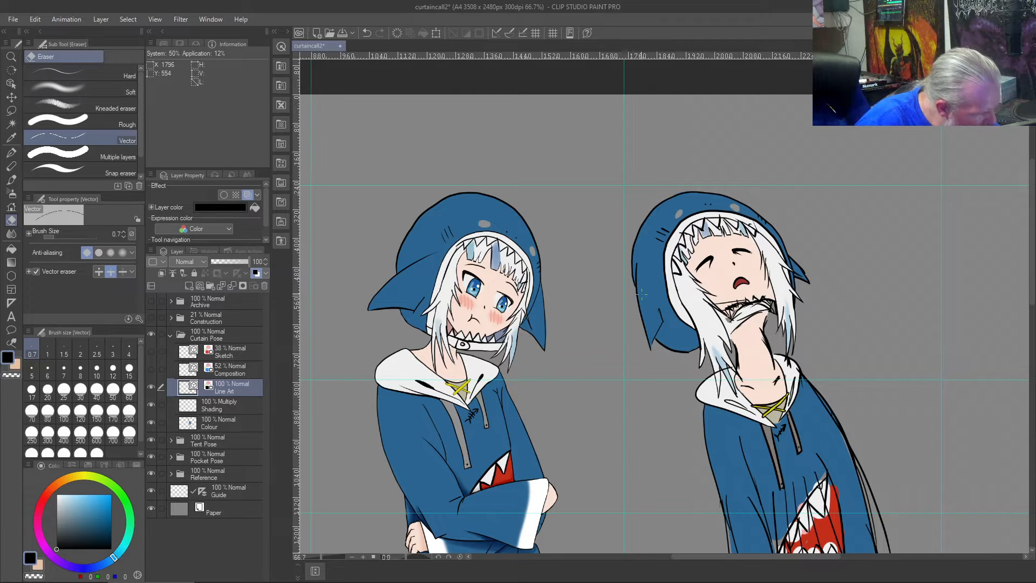
- Redraw the outer edge of the left fin on the rightmost figure's hood as a black brush line slightly further inward
{"action": "key", "text": "j"}
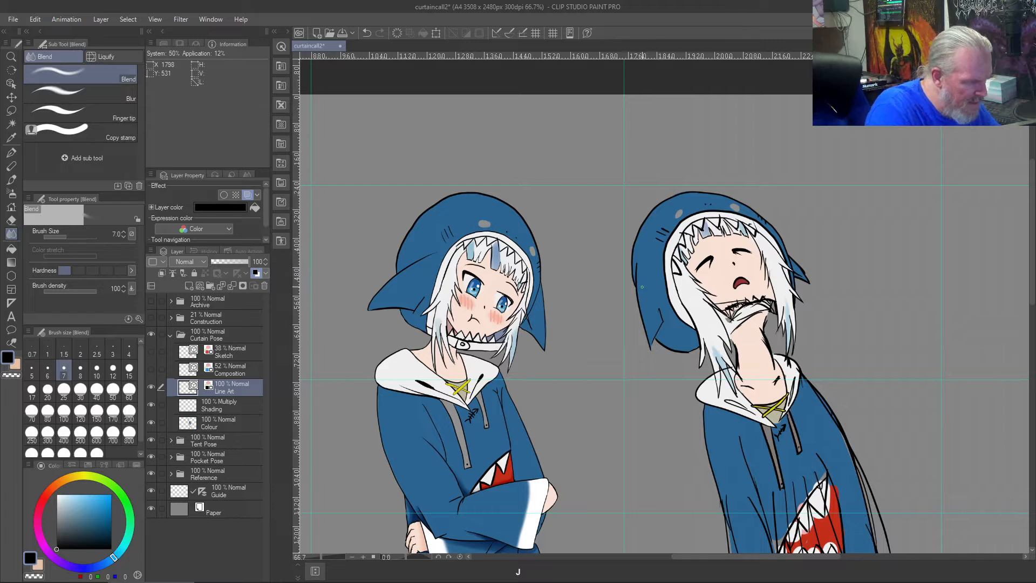
{"action": "key", "text": "b"}
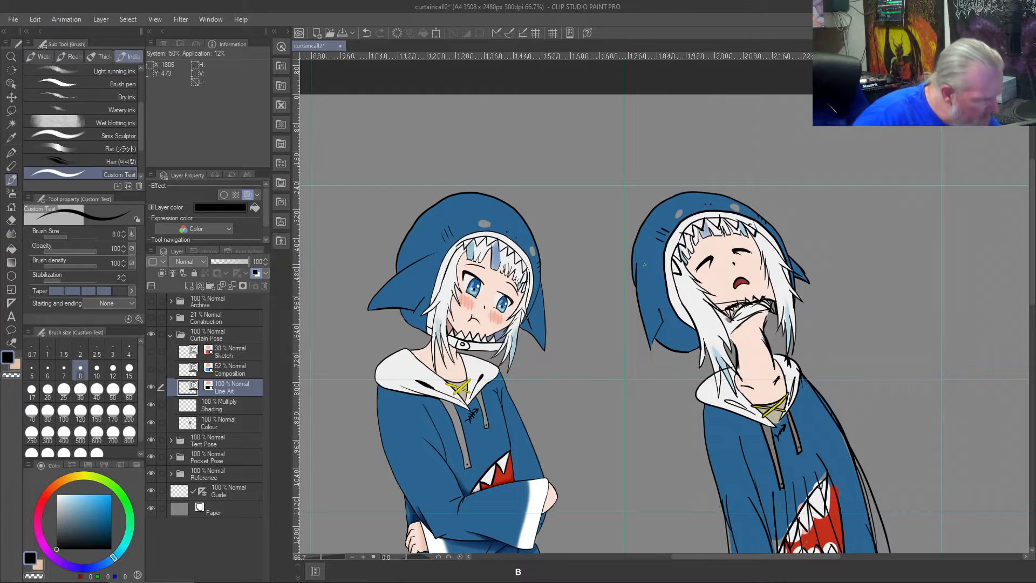
{"action": "left_click_drag", "start_coordinate": [645, 258], "coordinate": [648, 323]}
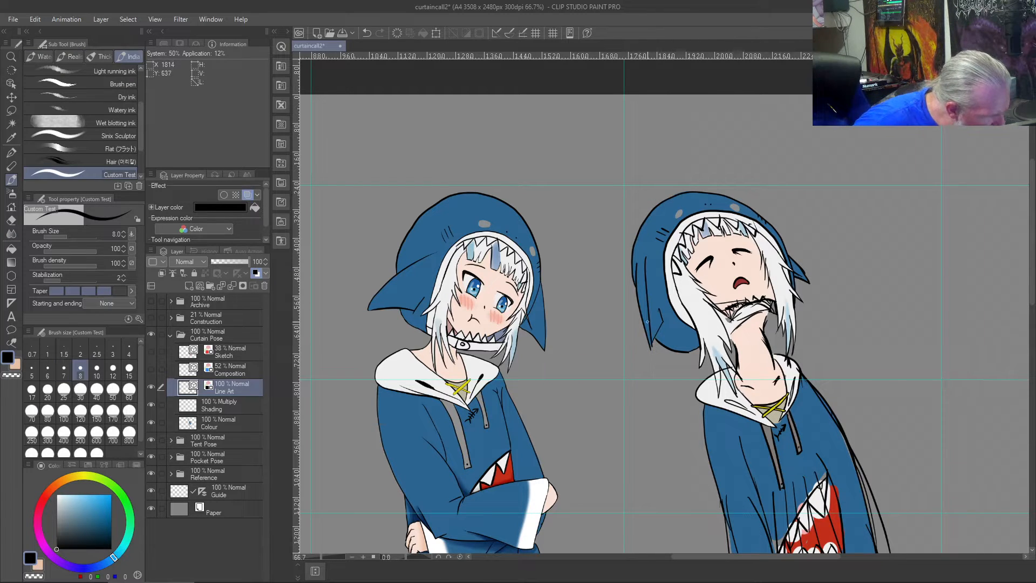
{"action": "key", "text": "ctrl+z"}
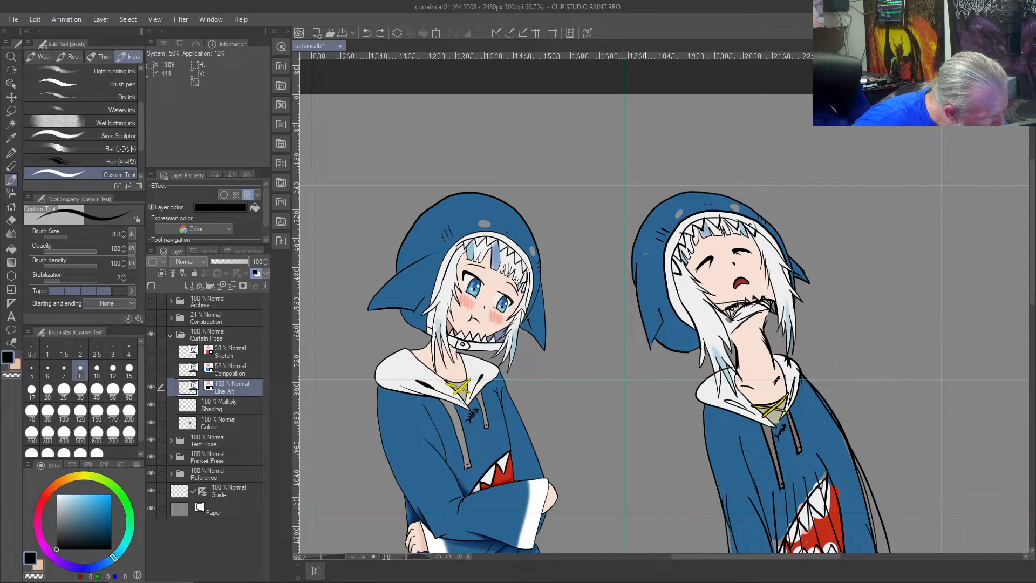
{"action": "left_click_drag", "start_coordinate": [645, 252], "coordinate": [646, 348]}
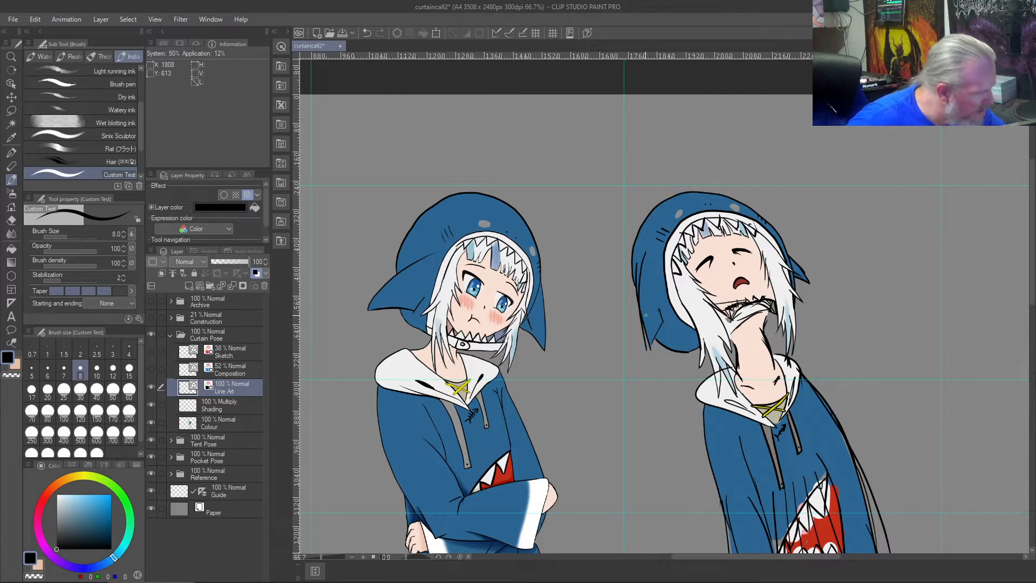
{"action": "key", "text": "ctrl+z"}
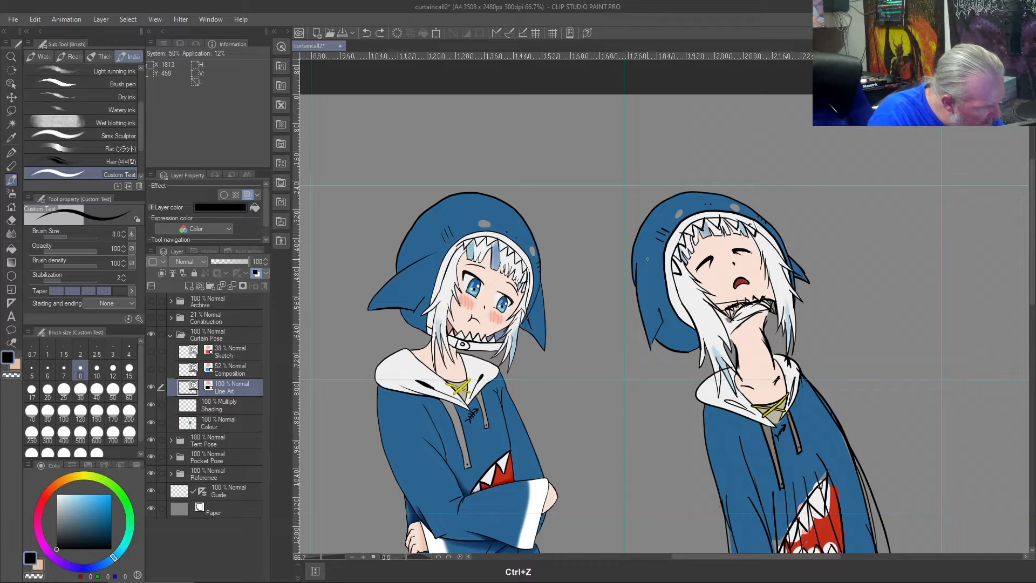
{"action": "left_click_drag", "start_coordinate": [645, 250], "coordinate": [646, 332]}
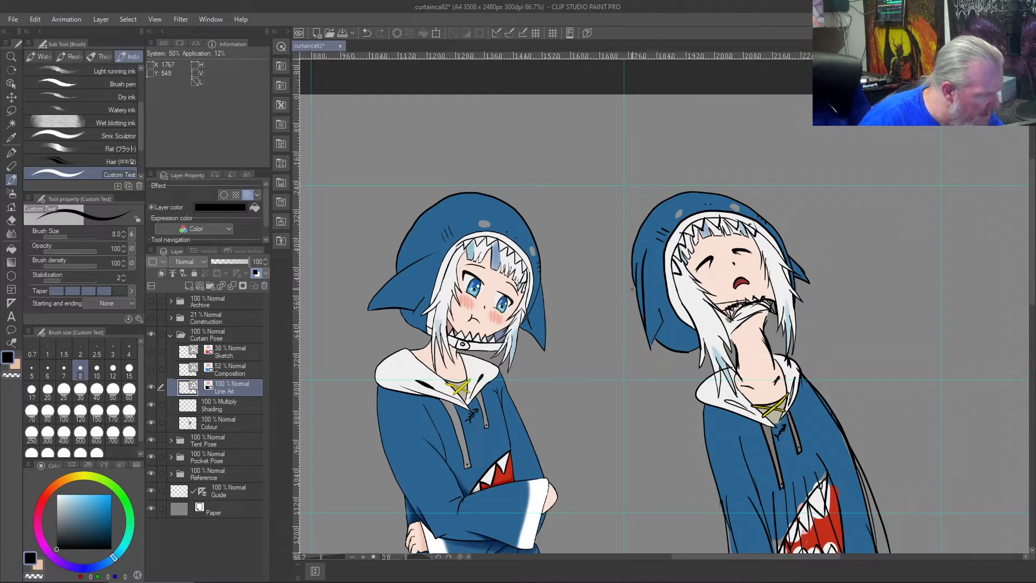
- Erase the old outer outline beside the redrawn fin edge on the rightmost figure's hood with the vector eraser
{"action": "scroll", "coordinate": [630, 270], "scroll_direction": "up", "scroll_amount": 3}
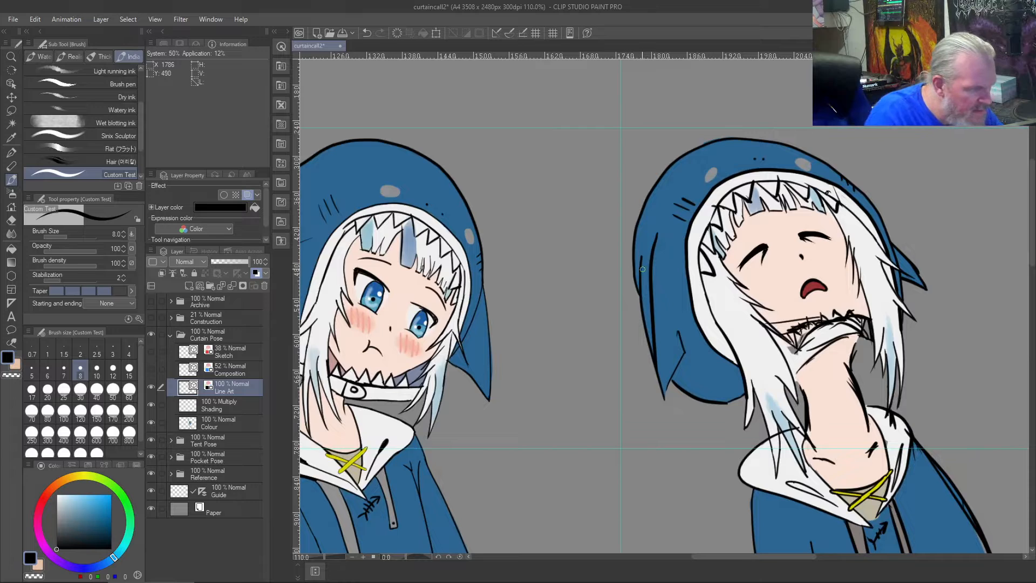
{"action": "key", "text": "j"}
{"action": "mouse_move", "coordinate": [640, 270]}
{"action": "left_mouse_down"}
{"action": "mouse_move", "coordinate": [645, 313]}
{"action": "mouse_move", "coordinate": [637, 308]}
{"action": "left_mouse_up"}
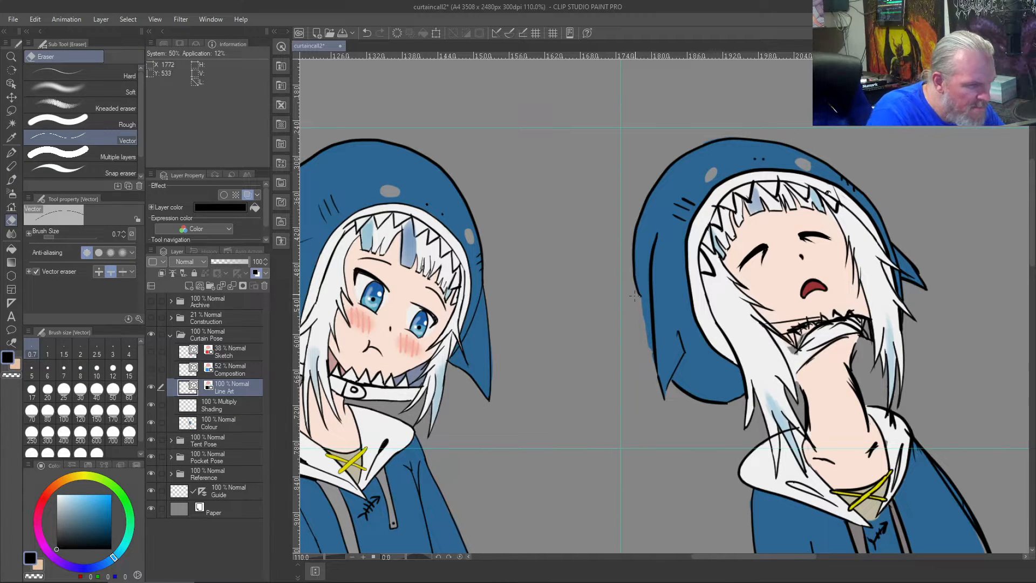
- Redraw the outer left edge of the rightmost figure's hood in black down to the fin and trim stray line ends
{"action": "key", "text": "b"}
{"action": "mouse_move", "coordinate": [637, 286]}
{"action": "left_mouse_down"}
{"action": "mouse_move", "coordinate": [654, 346]}
{"action": "mouse_move", "coordinate": [632, 250]}
{"action": "left_mouse_up"}
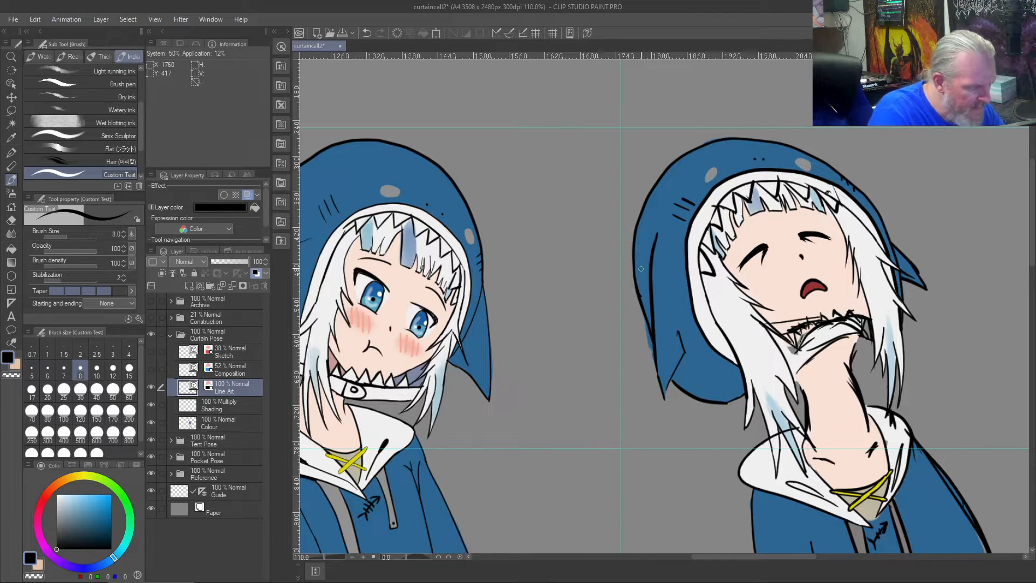
{"action": "key", "text": "j"}
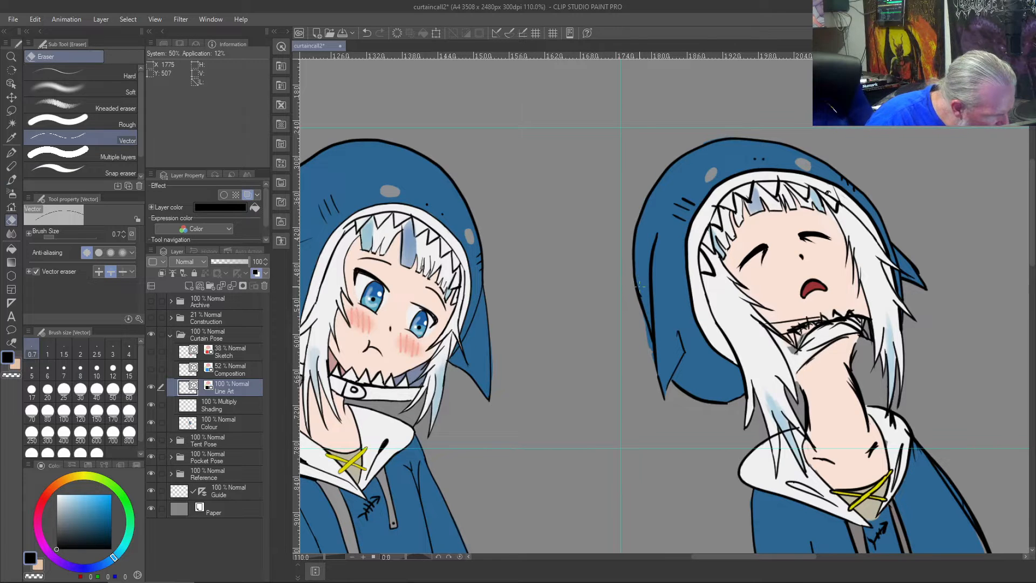
{"action": "scroll", "coordinate": [643, 286], "scroll_direction": "up", "scroll_amount": 5}
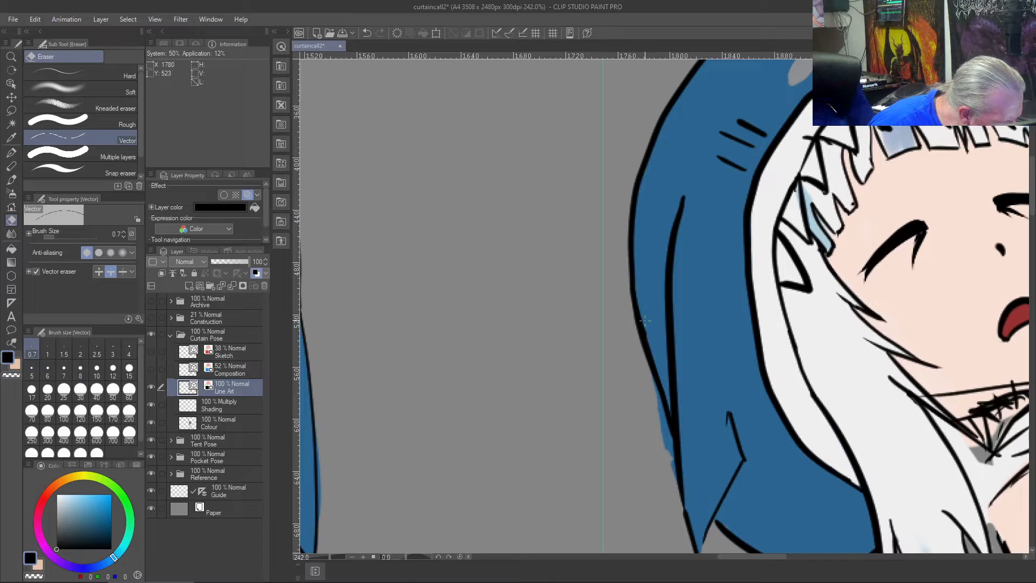
{"action": "scroll", "coordinate": [633, 284], "scroll_direction": "down", "scroll_amount": 2}
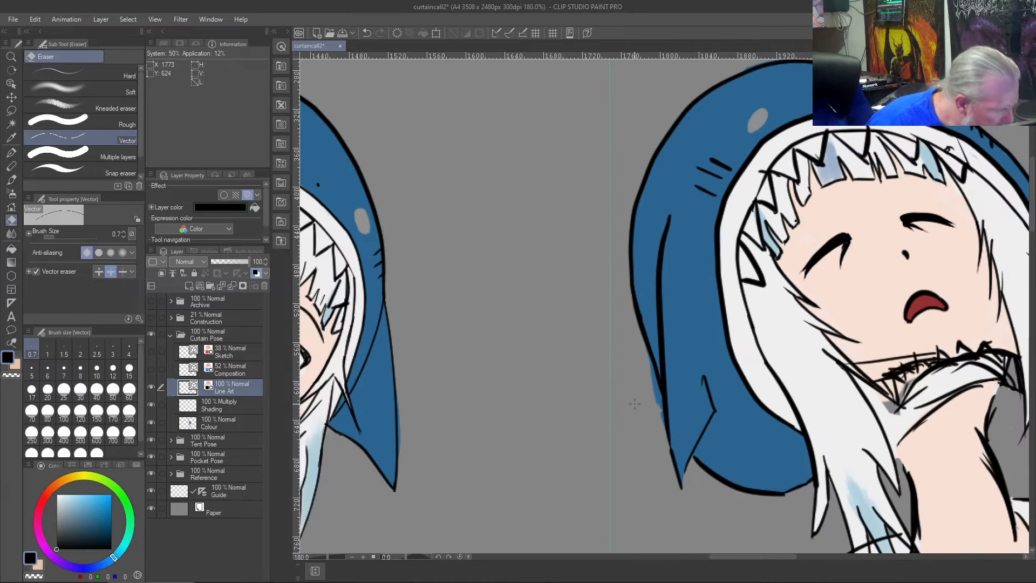
- On the Colour layer, erase the blue spilling outside the redrawn left fin edge, using the eraser at size 4
{"action": "key", "text": "c"}
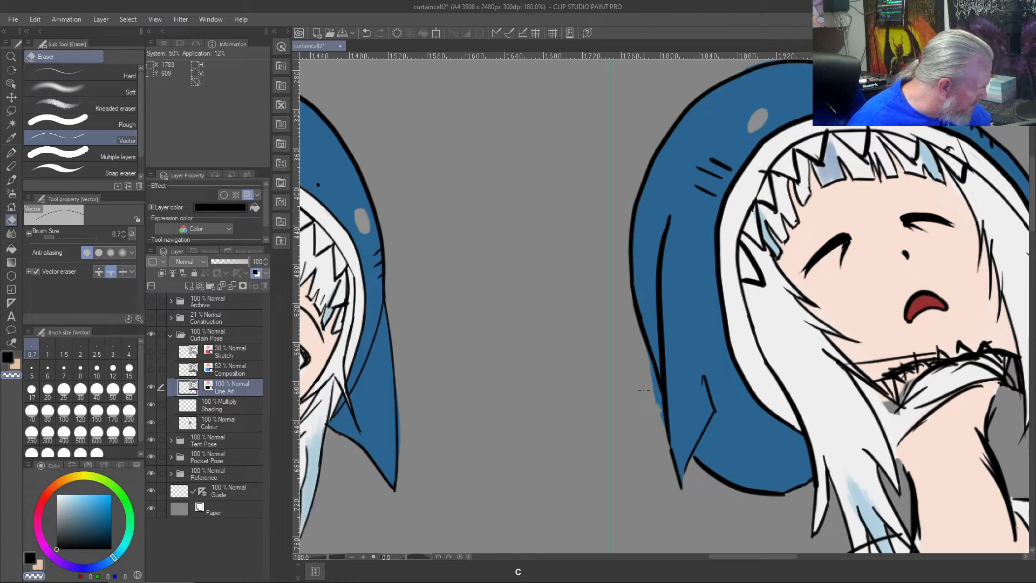
{"action": "left_click", "coordinate": [220, 420]}
{"action": "mouse_move", "coordinate": [649, 371]}
{"action": "left_mouse_down"}
{"action": "mouse_move", "coordinate": [655, 391]}
{"action": "mouse_move", "coordinate": [654, 380]}
{"action": "left_mouse_up"}
{"action": "scroll", "coordinate": [651, 368], "scroll_direction": "up", "scroll_amount": 5}
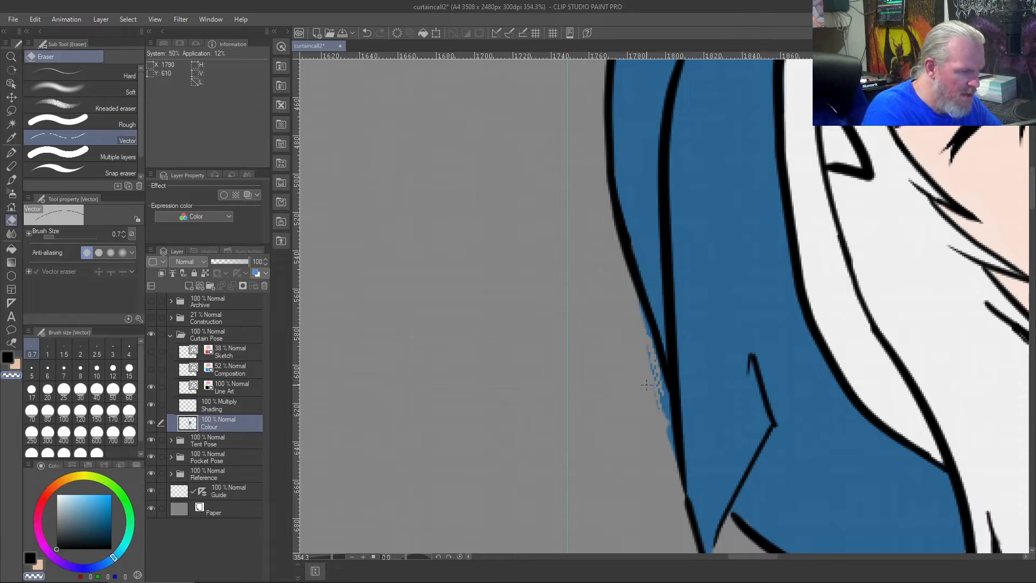
{"action": "key", "text": "bracketright"}
{"action": "key", "text": "bracketright"}
{"action": "key", "text": "bracketright"}
{"action": "key", "text": "bracketright"}
{"action": "key", "text": "bracketright"}
{"action": "key", "text": "bracketright"}
{"action": "left_click_drag", "start_coordinate": [641, 304], "coordinate": [678, 504]}
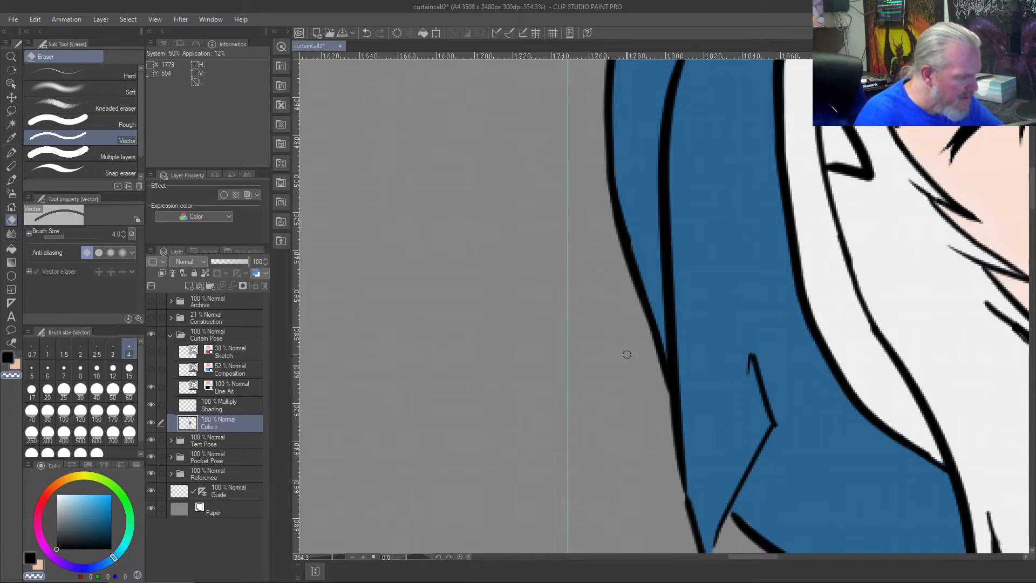
{"action": "scroll", "coordinate": [626, 354], "scroll_direction": "down", "scroll_amount": 6}
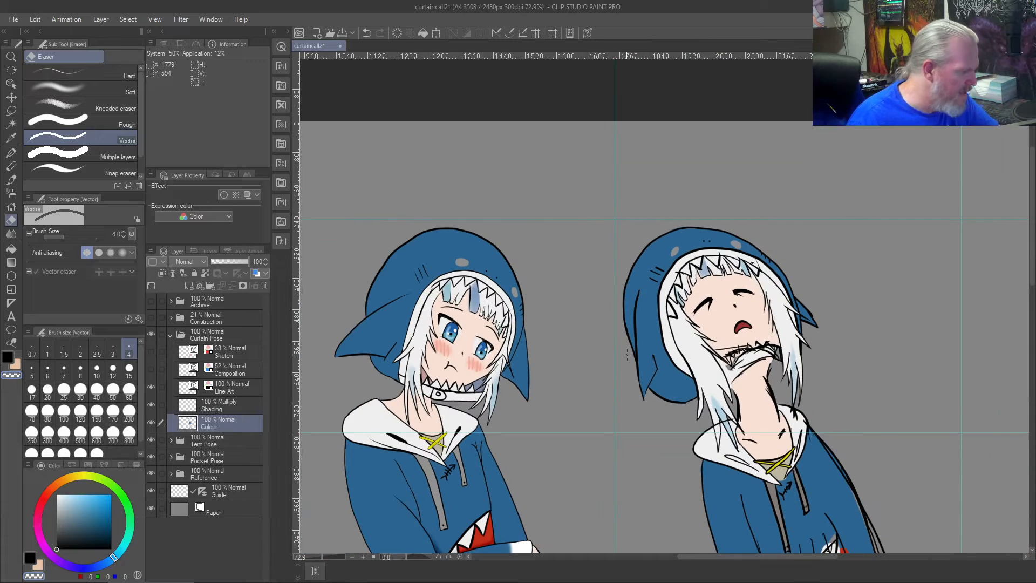
{"action": "scroll", "coordinate": [563, 365], "scroll_direction": "up", "scroll_amount": 1}
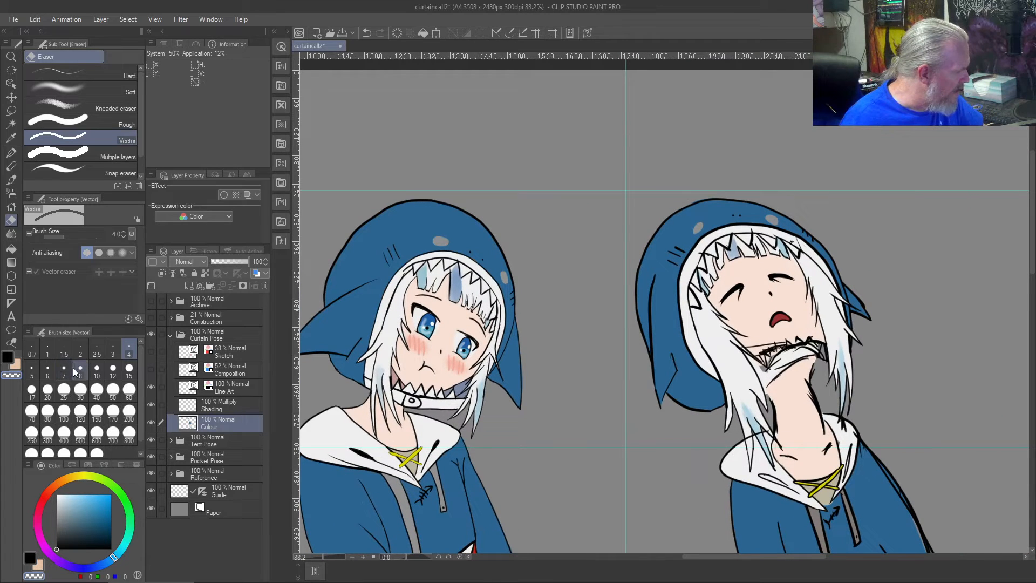
{"action": "scroll", "coordinate": [102, 376], "scroll_direction": "down", "scroll_amount": 1}
{"action": "scroll", "coordinate": [102, 372], "scroll_direction": "up", "scroll_amount": 1}
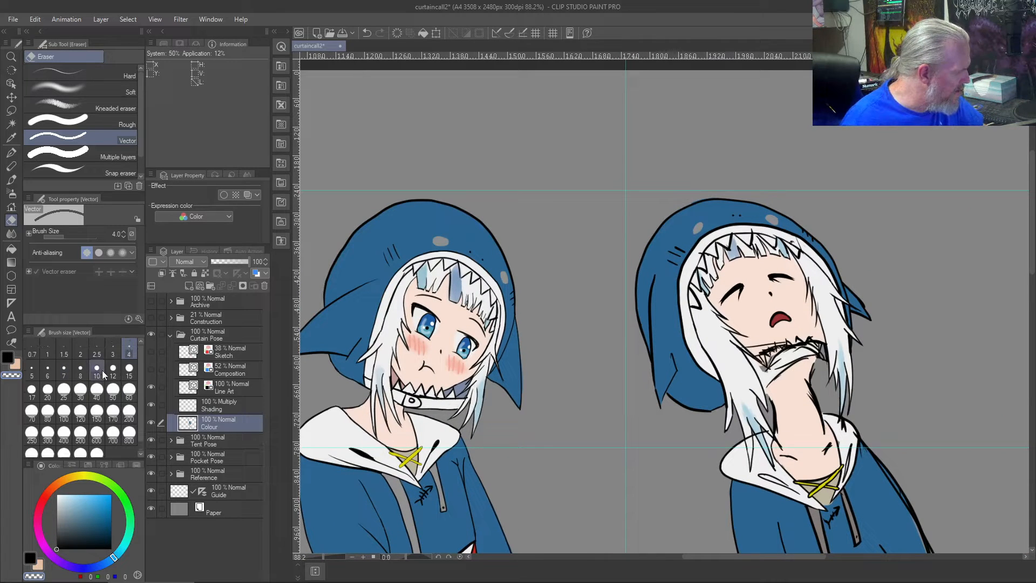
{"action": "scroll", "coordinate": [610, 362], "scroll_direction": "up", "scroll_amount": 7}
{"action": "scroll", "coordinate": [604, 365], "scroll_direction": "down", "scroll_amount": 7}
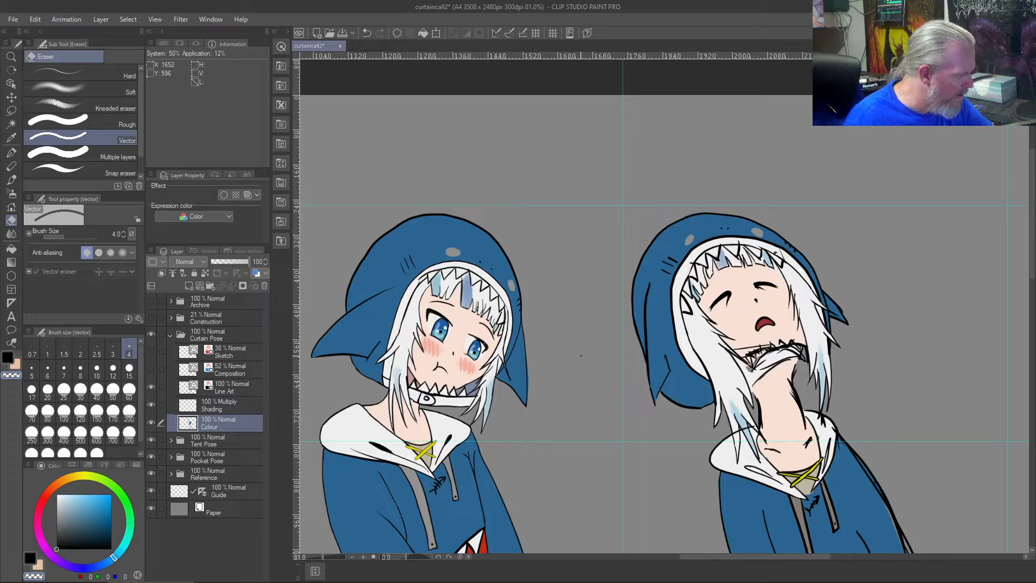
- On the Line Art layer, smooth the kink in the left fin's outer edge near its tip with black brush strokes
{"action": "scroll", "coordinate": [642, 409], "scroll_direction": "up", "scroll_amount": 7}
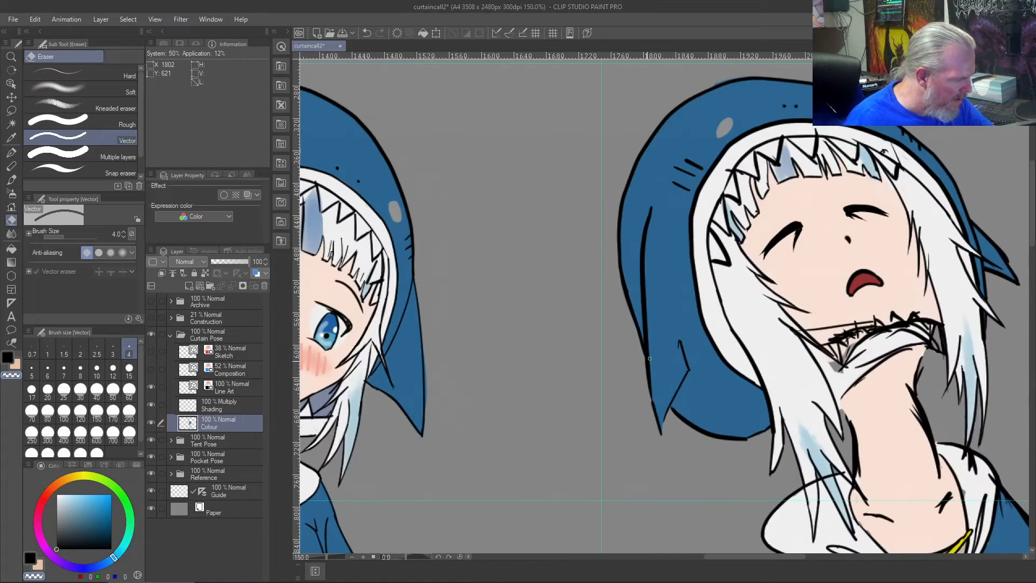
{"action": "scroll", "coordinate": [649, 358], "scroll_direction": "up", "scroll_amount": 1}
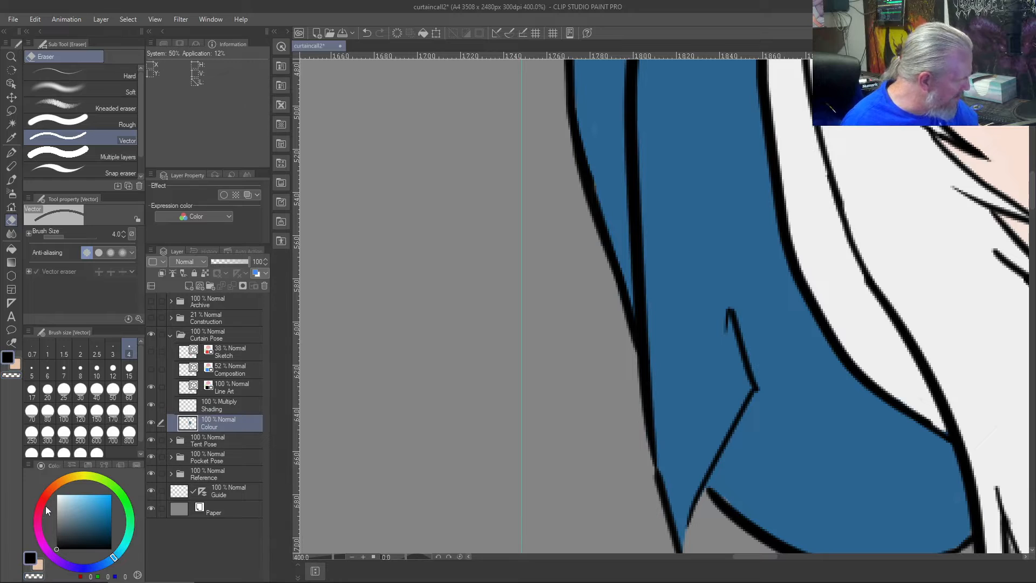
{"action": "left_click", "coordinate": [212, 393]}
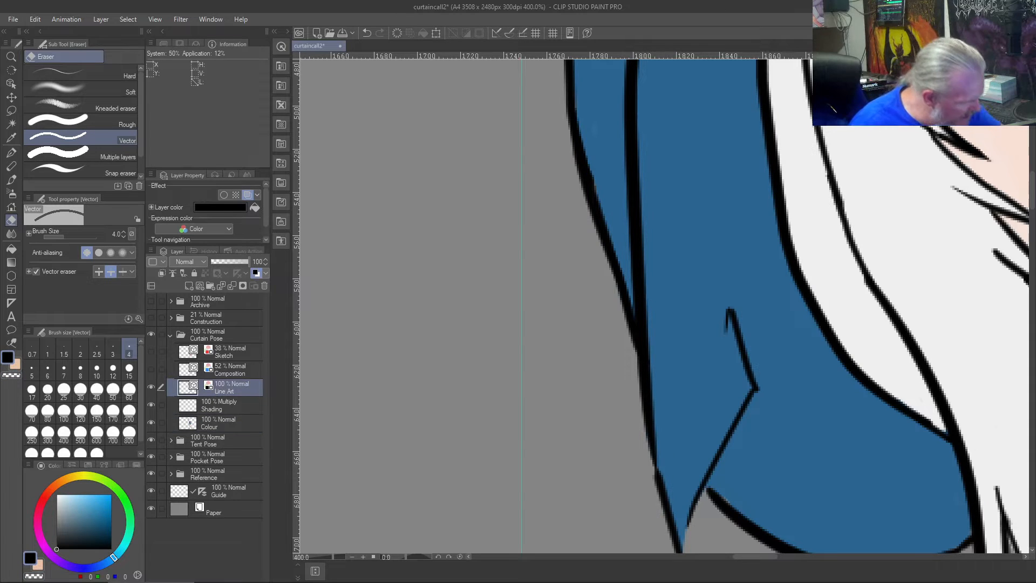
{"action": "mouse_move", "coordinate": [657, 483]}
{"action": "left_mouse_down"}
{"action": "mouse_move", "coordinate": [654, 439]}
{"action": "mouse_move", "coordinate": [653, 450]}
{"action": "left_mouse_up"}
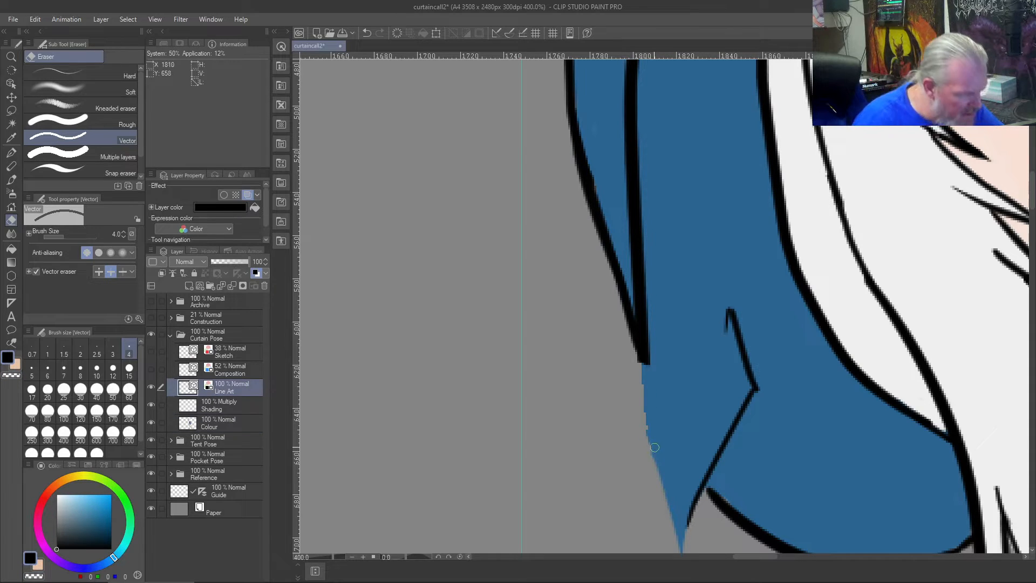
{"action": "key", "text": "ctrl+z"}
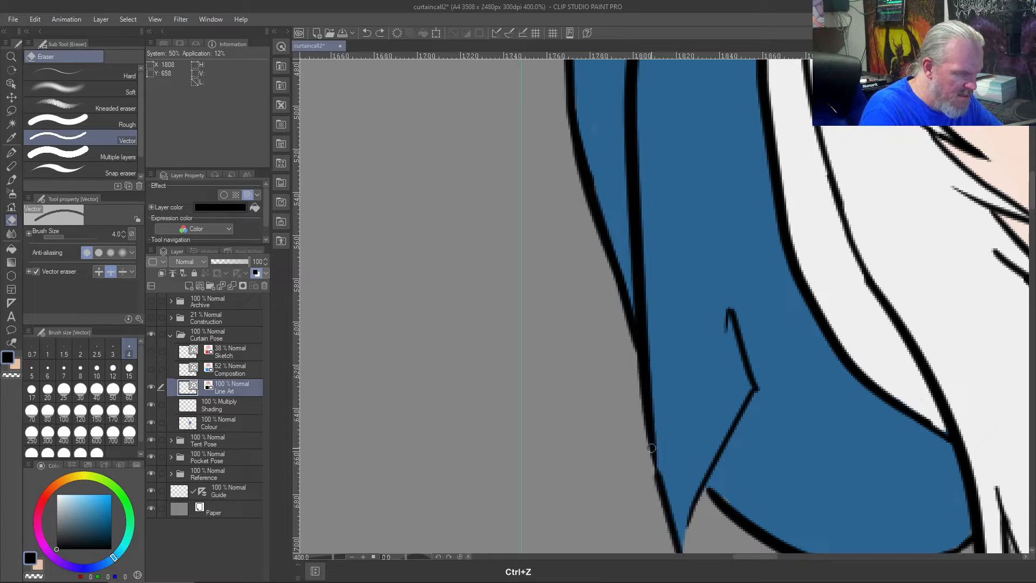
{"action": "key", "text": "b"}
{"action": "left_click_drag", "start_coordinate": [648, 432], "coordinate": [667, 503]}
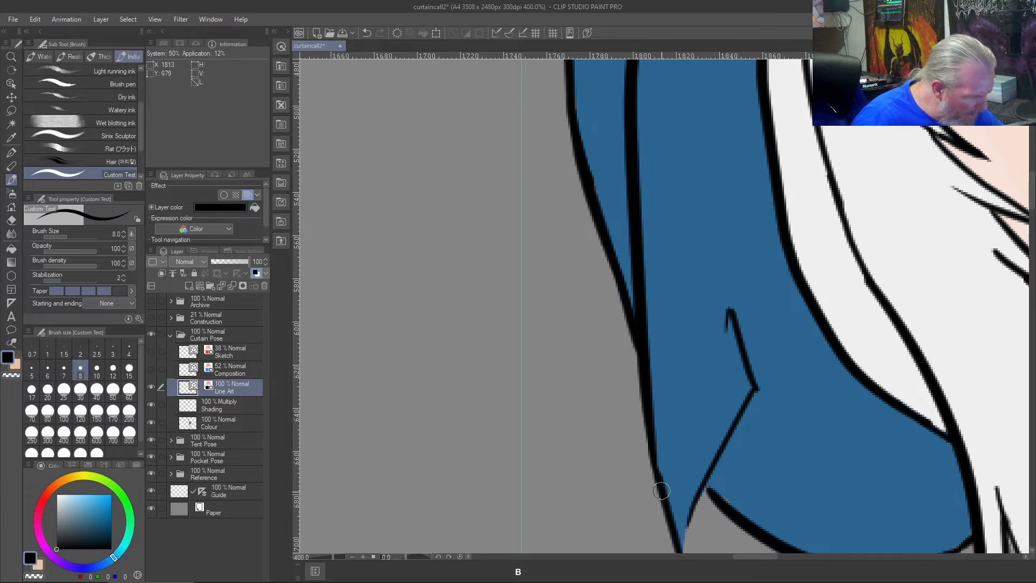
{"action": "left_click_drag", "start_coordinate": [655, 441], "coordinate": [665, 495]}
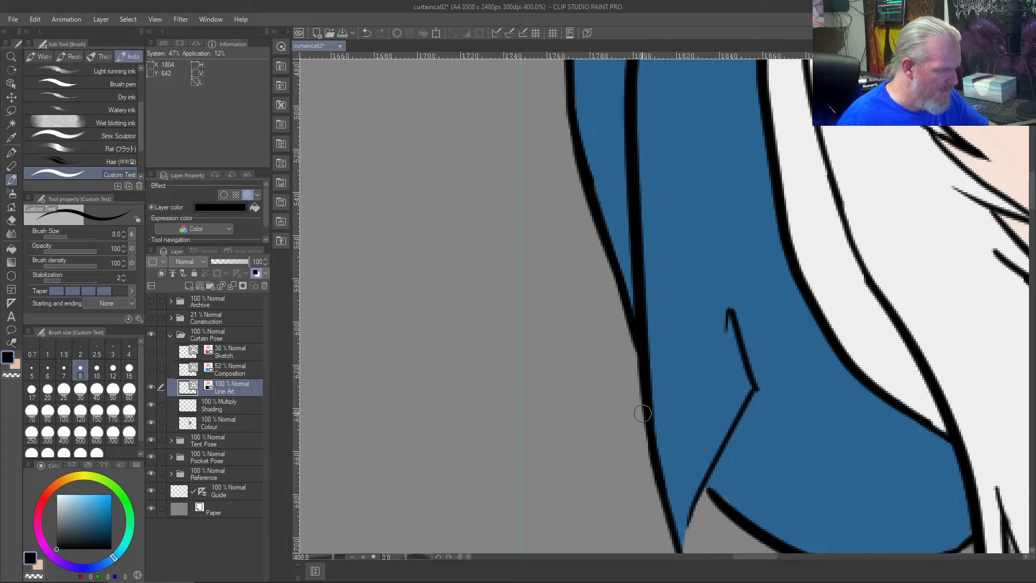
- Erase the small hook at the upper end of the left fin's short inner line with the vector eraser
{"action": "scroll", "coordinate": [642, 415], "scroll_direction": "down", "scroll_amount": 3}
{"action": "scroll", "coordinate": [642, 413], "scroll_direction": "up", "scroll_amount": 3}
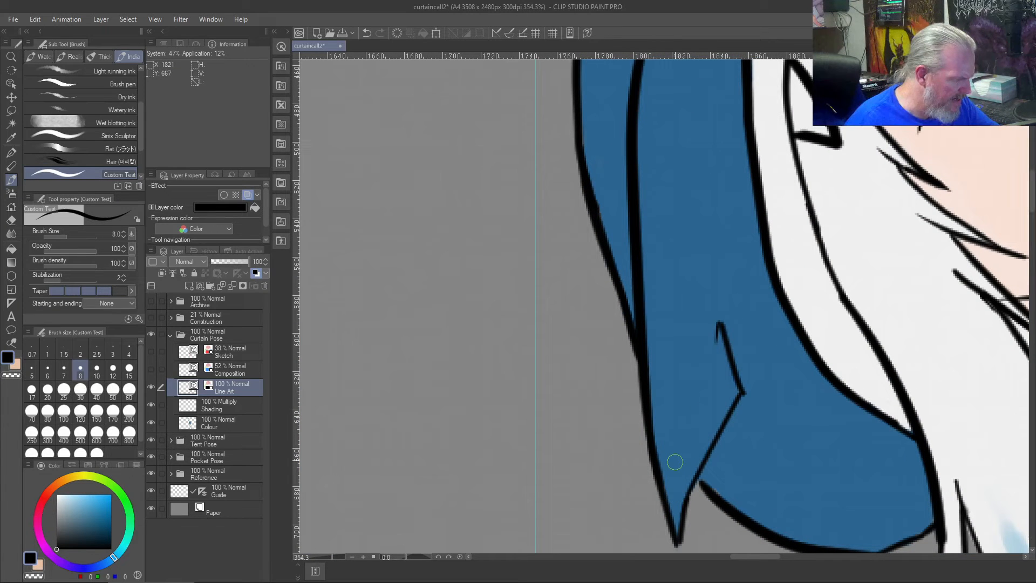
{"action": "key", "text": "j"}
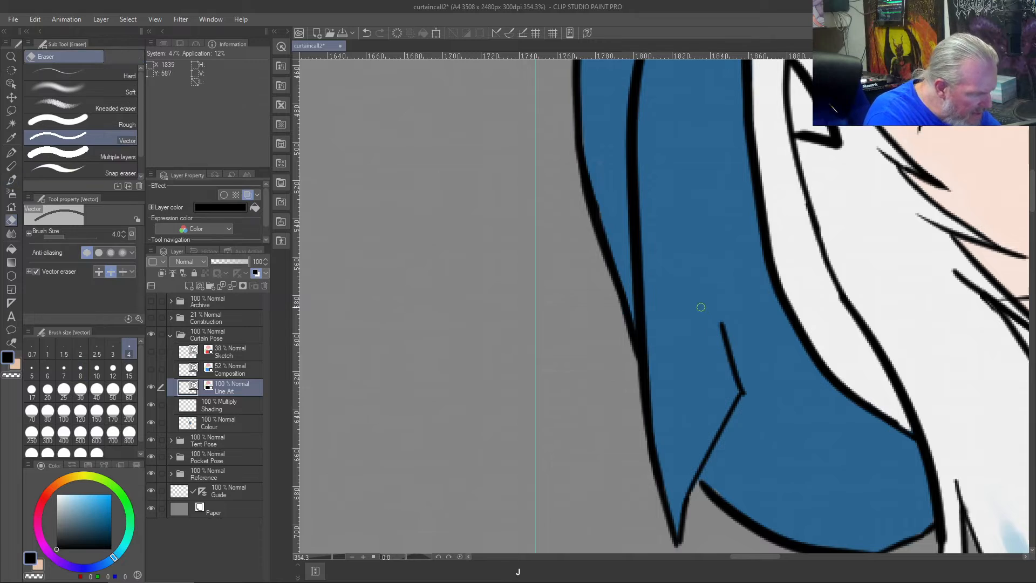
{"action": "scroll", "coordinate": [695, 301], "scroll_direction": "down", "scroll_amount": 5}
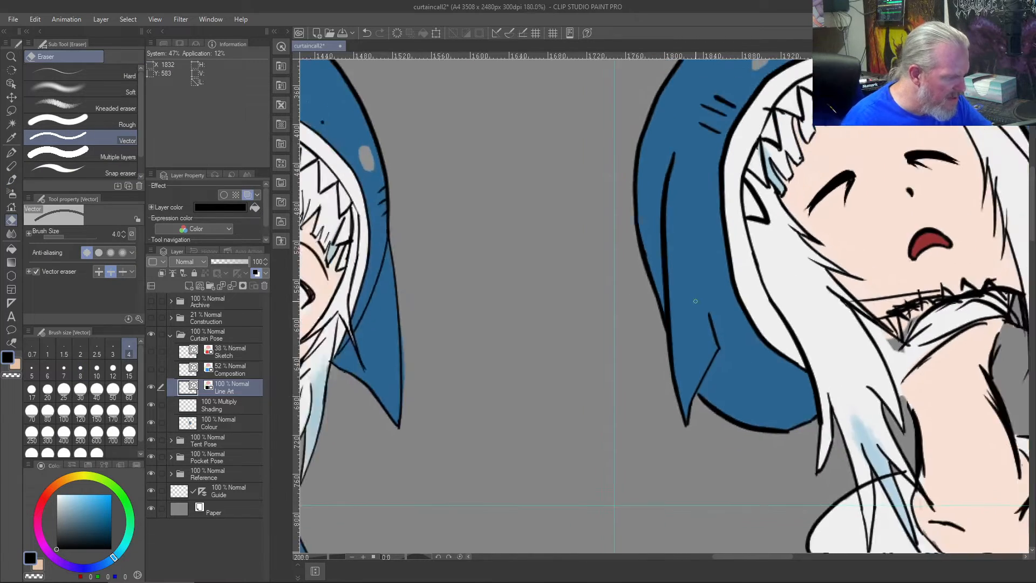
{"action": "scroll", "coordinate": [695, 301], "scroll_direction": "up", "scroll_amount": 4}
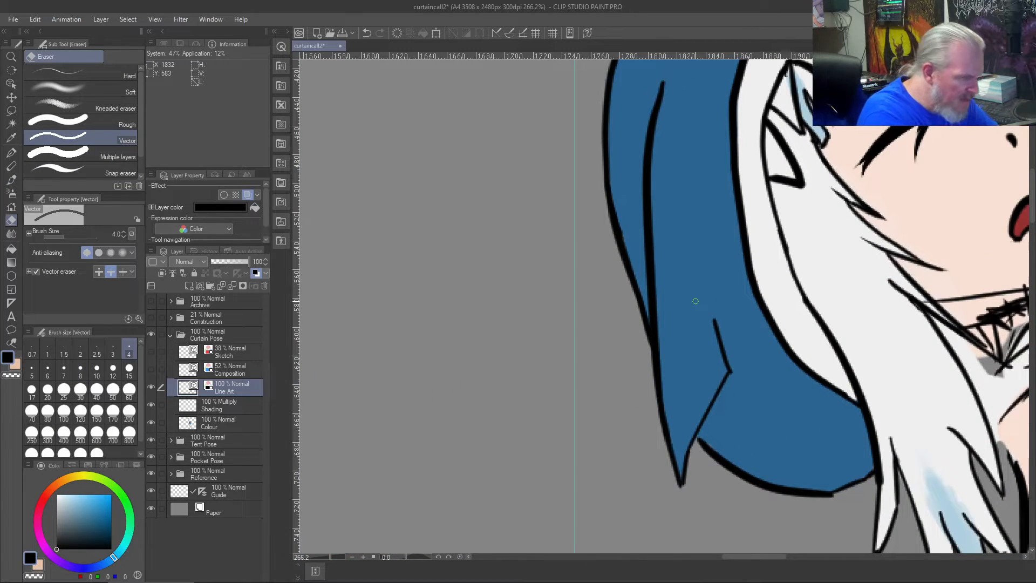
- Join the hood's bottom outline to the left fin's inner edge in black and trim the overshooting end
{"action": "key", "text": "b"}
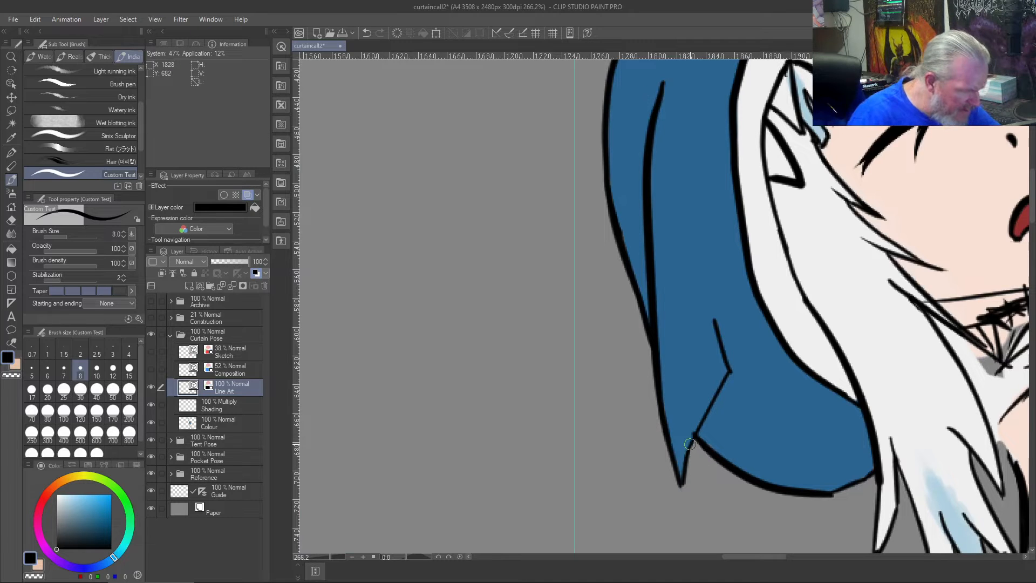
{"action": "key", "text": "j"}
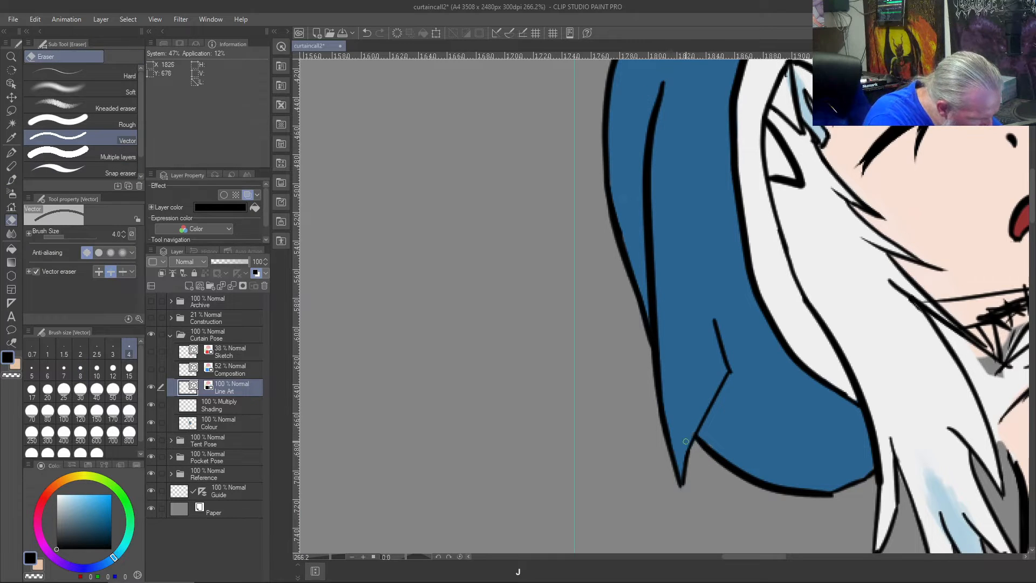
{"action": "scroll", "coordinate": [635, 352], "scroll_direction": "down", "scroll_amount": 5}
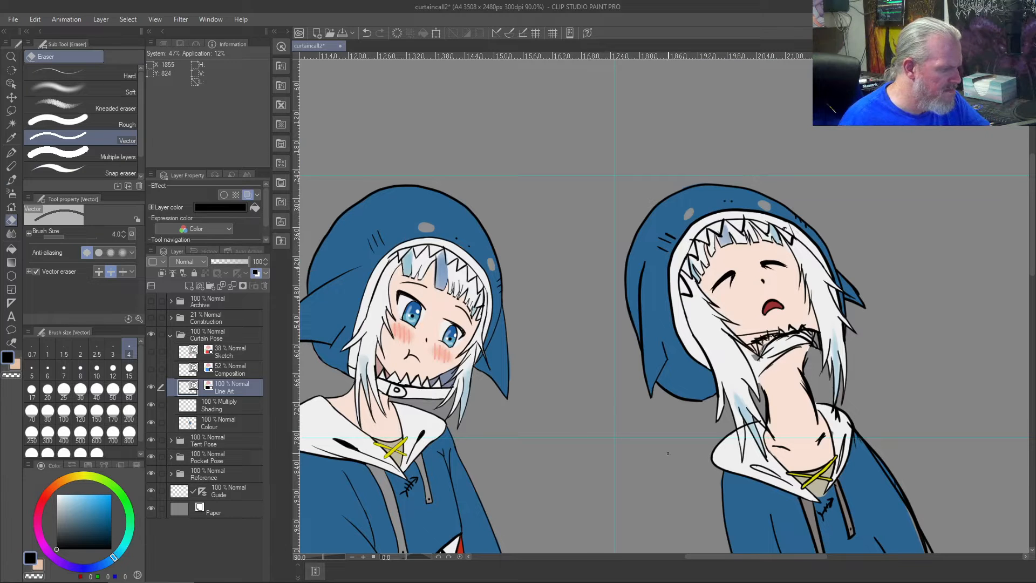
- Erase the sketchy black collar outlines beneath the rightmost figure's chin with the vector eraser
{"action": "scroll", "coordinate": [670, 447], "scroll_direction": "up", "scroll_amount": 4}
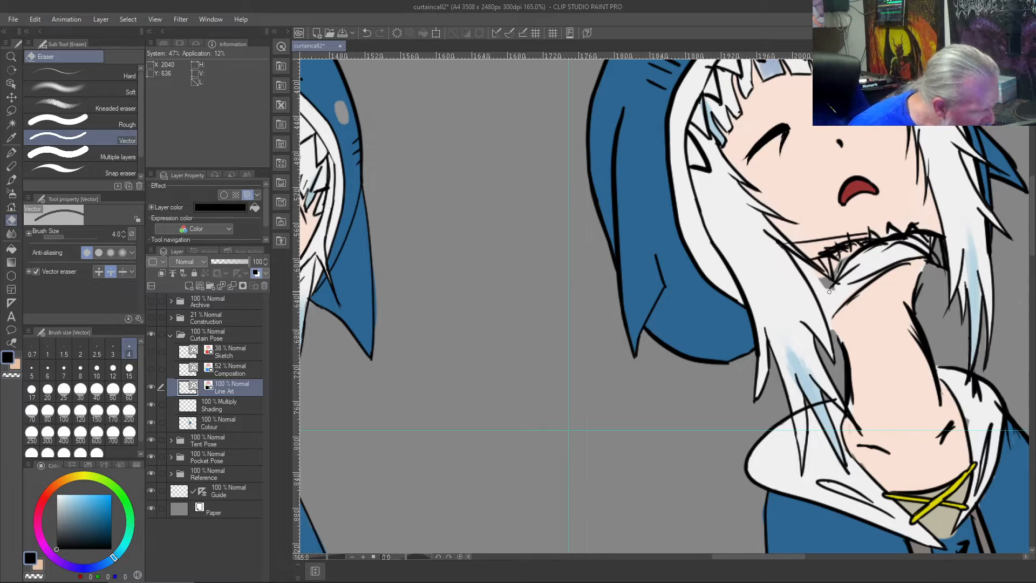
{"action": "key", "text": "j"}
{"action": "mouse_move", "coordinate": [845, 276]}
{"action": "left_mouse_down"}
{"action": "mouse_move", "coordinate": [858, 305]}
{"action": "mouse_move", "coordinate": [839, 294]}
{"action": "mouse_move", "coordinate": [829, 308]}
{"action": "left_mouse_up"}
{"action": "key", "text": "ctrl+z"}
{"action": "key", "text": "j"}
{"action": "mouse_move", "coordinate": [852, 297]}
{"action": "left_mouse_down"}
{"action": "mouse_move", "coordinate": [844, 267]}
{"action": "mouse_move", "coordinate": [862, 284]}
{"action": "left_mouse_up"}
{"action": "mouse_move", "coordinate": [921, 245]}
{"action": "left_mouse_down"}
{"action": "mouse_move", "coordinate": [910, 265]}
{"action": "mouse_move", "coordinate": [934, 228]}
{"action": "mouse_move", "coordinate": [940, 285]}
{"action": "mouse_move", "coordinate": [937, 237]}
{"action": "mouse_move", "coordinate": [939, 270]}
{"action": "left_mouse_up"}
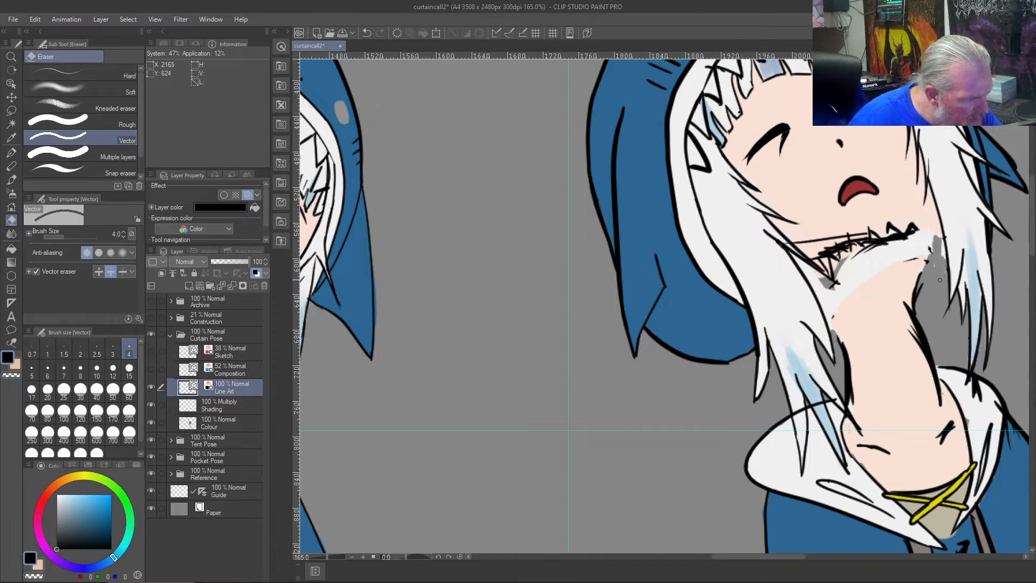
- Erase the leftover stray black marks around both ends of the collar and along its lower edge above the neck
{"action": "scroll", "coordinate": [939, 280], "scroll_direction": "up", "scroll_amount": 4}
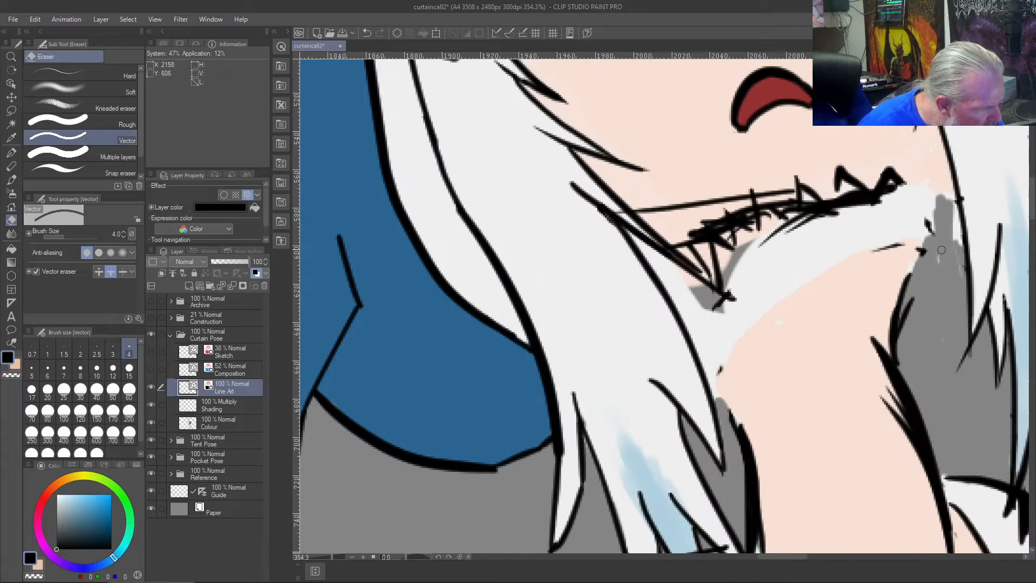
{"action": "left_click", "coordinate": [954, 198]}
{"action": "key", "text": "ctrl+z"}
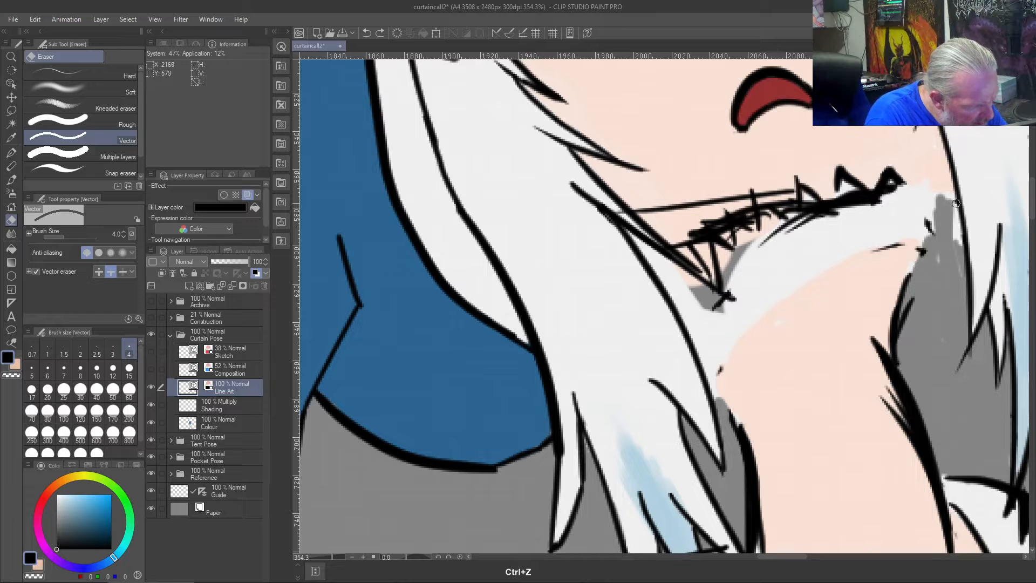
{"action": "left_click_drag", "start_coordinate": [927, 218], "coordinate": [917, 259]}
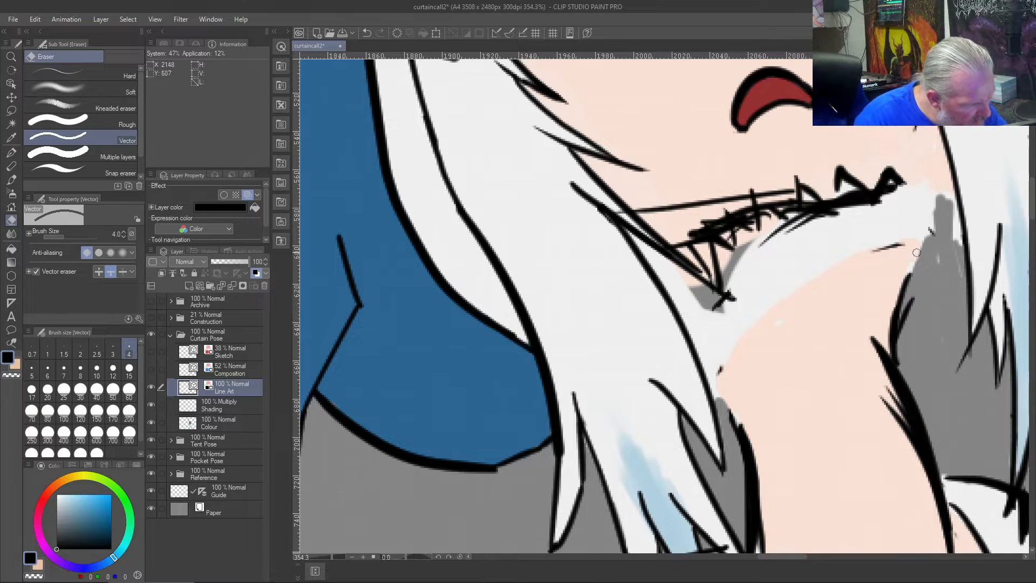
{"action": "left_click_drag", "start_coordinate": [903, 231], "coordinate": [900, 243]}
{"action": "left_click_drag", "start_coordinate": [724, 358], "coordinate": [716, 362]}
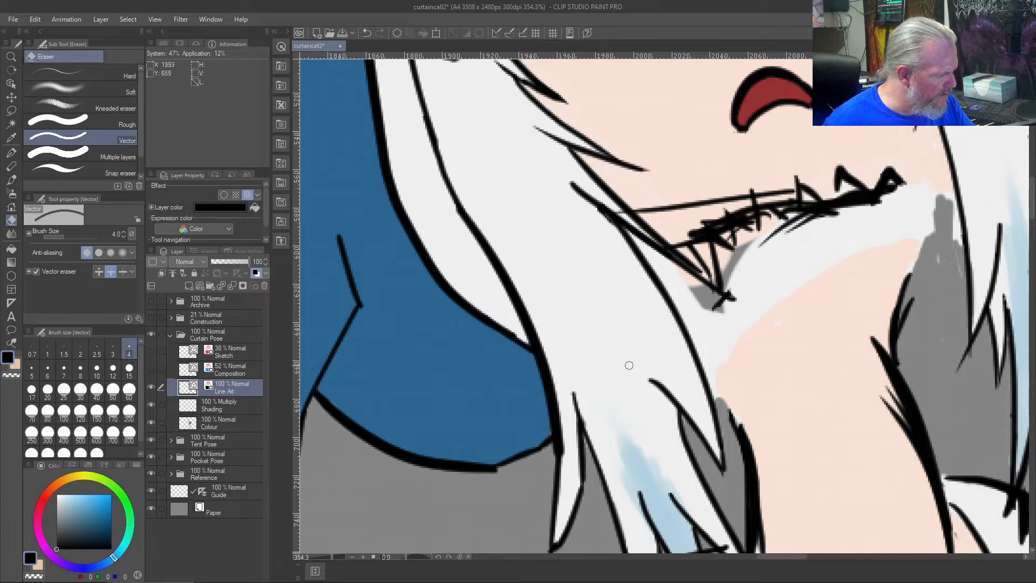
- Try to erase the hair strand outline beside the neck and to extend the hood's trim line across the white hair
{"action": "left_click", "coordinate": [695, 353]}
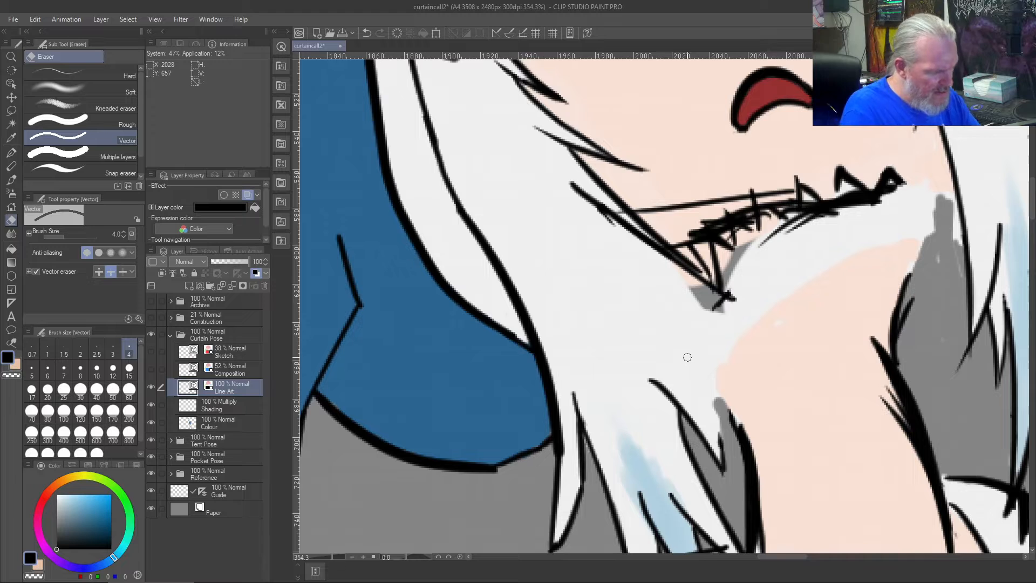
{"action": "key", "text": "ctrl+z"}
{"action": "key", "text": "b"}
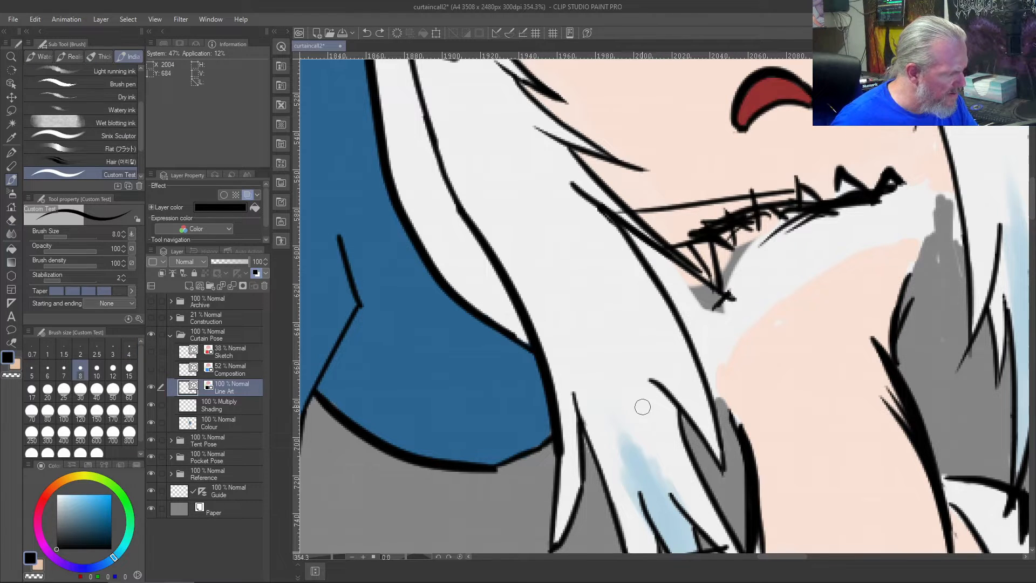
{"action": "left_click_drag", "start_coordinate": [535, 349], "coordinate": [634, 426]}
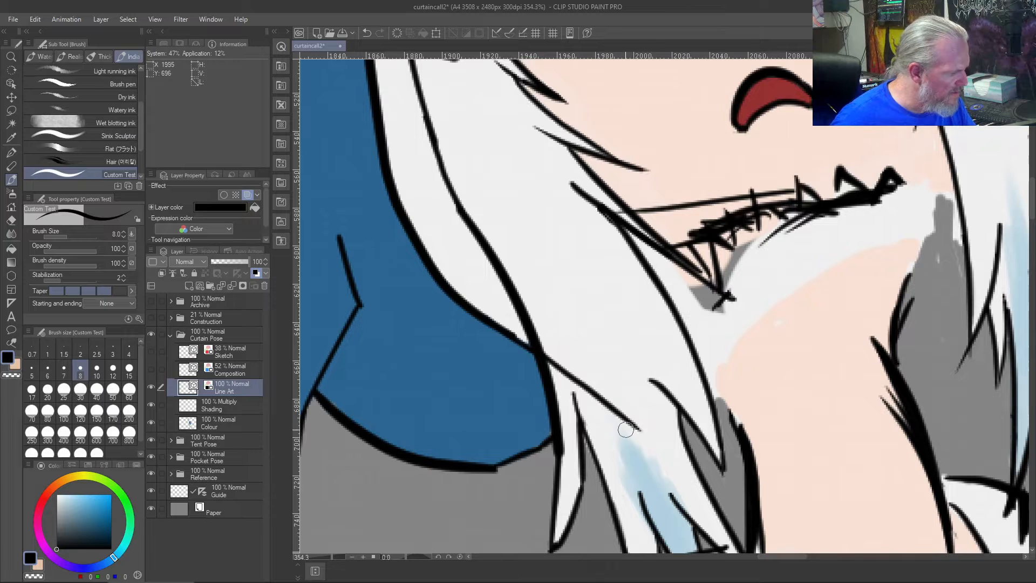
{"action": "key", "text": "ctrl+z"}
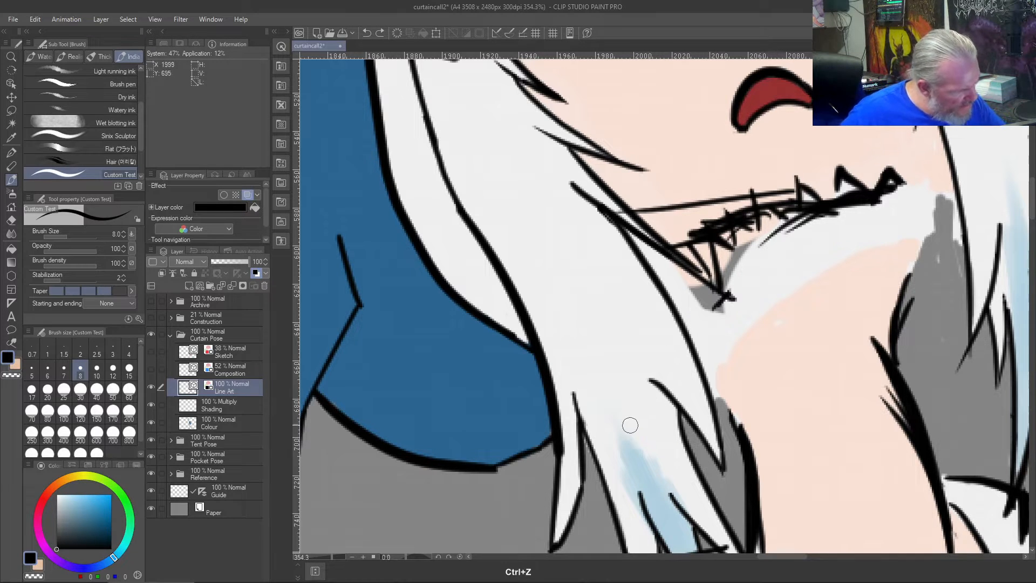
- Draw the collar's lower edge in black as an arc across the neck and trim its overshoot at the right-hand hair
{"action": "mouse_move", "coordinate": [627, 428]}
{"action": "left_mouse_down"}
{"action": "mouse_move", "coordinate": [646, 392]}
{"action": "mouse_move", "coordinate": [741, 303]}
{"action": "mouse_move", "coordinate": [869, 244]}
{"action": "mouse_move", "coordinate": [986, 250]}
{"action": "left_mouse_up"}
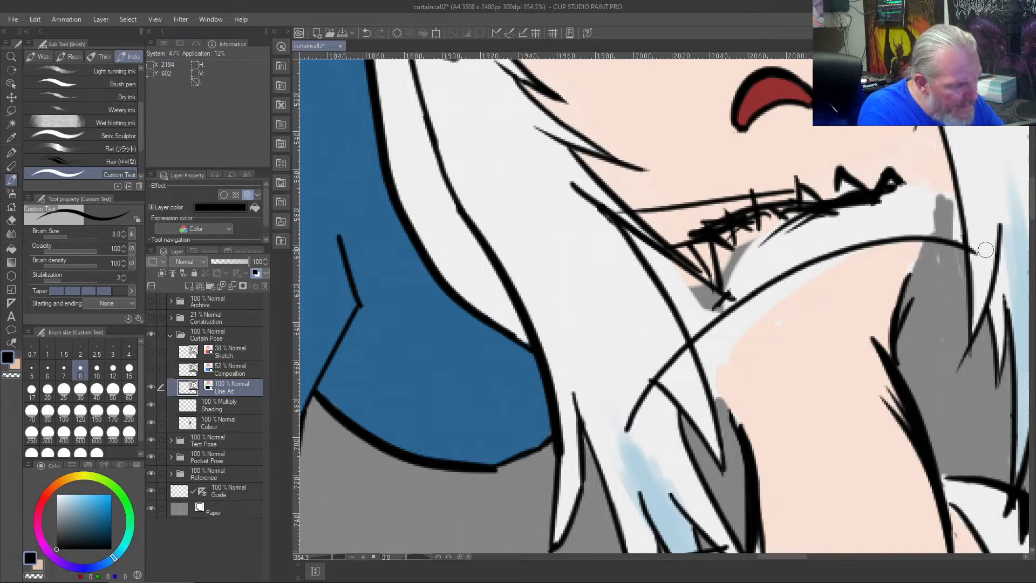
{"action": "key", "text": "j"}
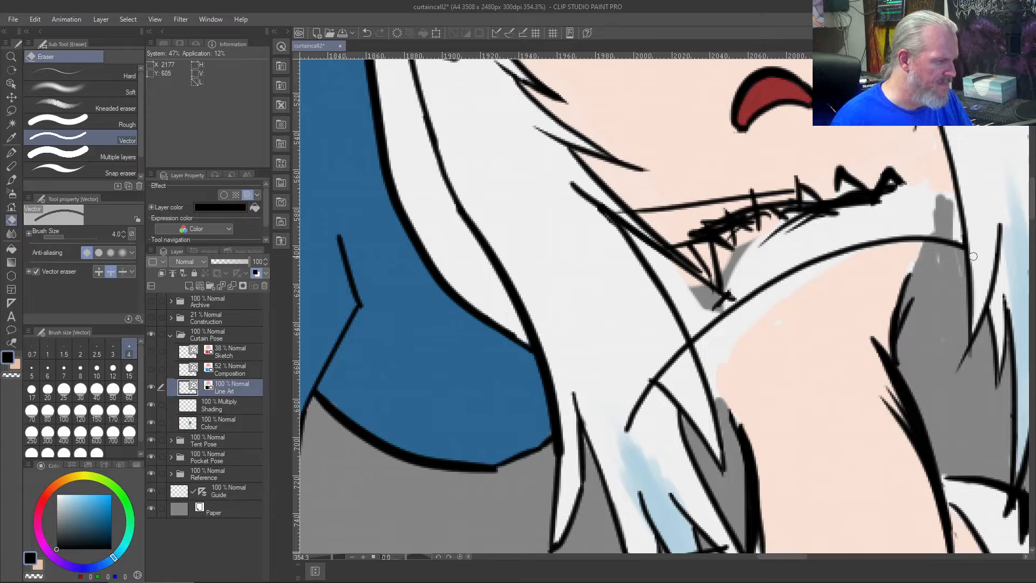
{"action": "scroll", "coordinate": [972, 256], "scroll_direction": "down", "scroll_amount": 3}
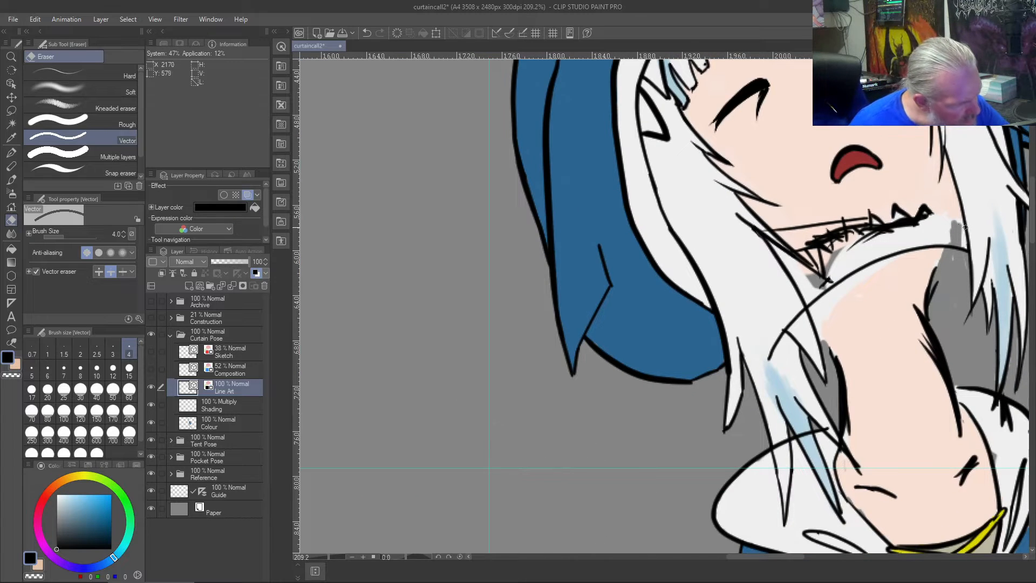
{"action": "mouse_move", "coordinate": [934, 214]}
{"action": "left_mouse_down"}
{"action": "mouse_move", "coordinate": [874, 233]}
{"action": "mouse_move", "coordinate": [837, 262]}
{"action": "left_mouse_up"}
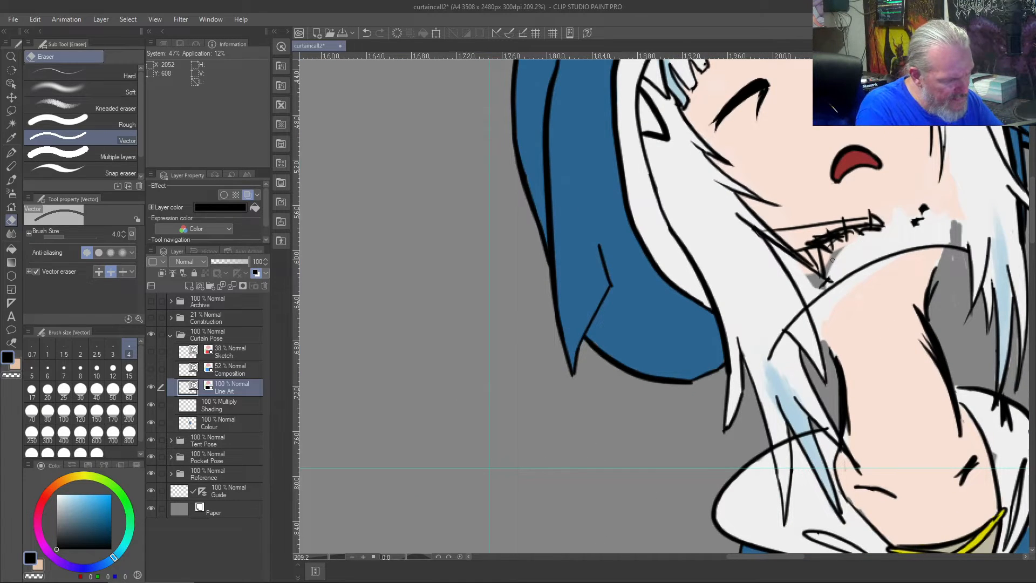
{"action": "key", "text": "ctrl+z"}
{"action": "key", "text": "b"}
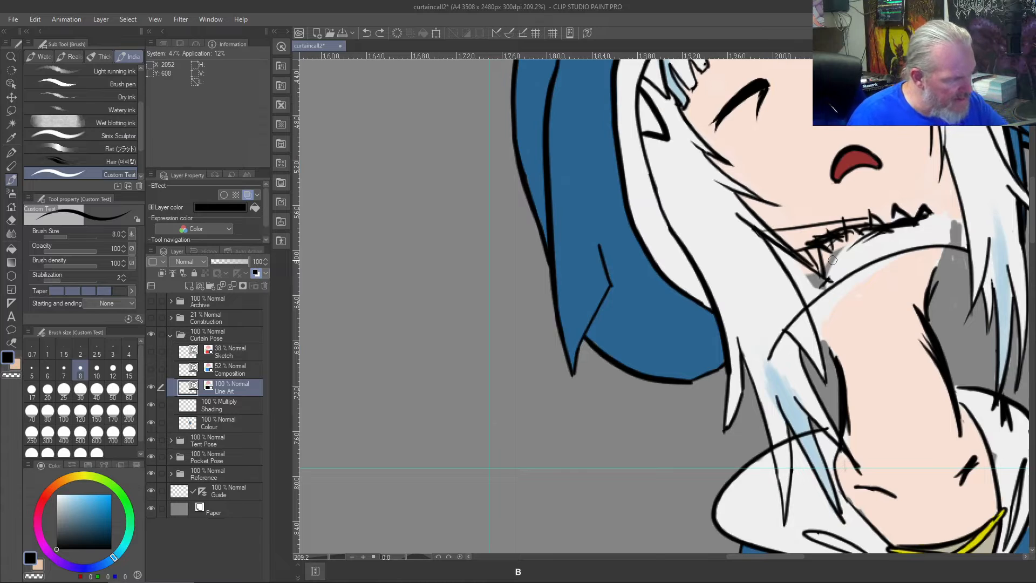
- Erase the sketchy black zigzag and leftover specks beneath the chin with the vector eraser
{"action": "key", "text": "e"}
{"action": "mouse_move", "coordinate": [931, 208]}
{"action": "left_mouse_down"}
{"action": "mouse_move", "coordinate": [908, 230]}
{"action": "mouse_move", "coordinate": [929, 212]}
{"action": "mouse_move", "coordinate": [862, 244]}
{"action": "mouse_move", "coordinate": [879, 230]}
{"action": "mouse_move", "coordinate": [840, 235]}
{"action": "mouse_move", "coordinate": [887, 224]}
{"action": "mouse_move", "coordinate": [860, 227]}
{"action": "mouse_move", "coordinate": [882, 211]}
{"action": "mouse_move", "coordinate": [846, 218]}
{"action": "left_mouse_up"}
{"action": "mouse_move", "coordinate": [807, 255]}
{"action": "left_mouse_down"}
{"action": "mouse_move", "coordinate": [759, 215]}
{"action": "mouse_move", "coordinate": [820, 249]}
{"action": "mouse_move", "coordinate": [798, 231]}
{"action": "mouse_move", "coordinate": [810, 238]}
{"action": "mouse_move", "coordinate": [820, 259]}
{"action": "mouse_move", "coordinate": [820, 231]}
{"action": "mouse_move", "coordinate": [835, 258]}
{"action": "mouse_move", "coordinate": [808, 211]}
{"action": "mouse_move", "coordinate": [850, 261]}
{"action": "mouse_move", "coordinate": [818, 201]}
{"action": "mouse_move", "coordinate": [856, 246]}
{"action": "mouse_move", "coordinate": [820, 216]}
{"action": "mouse_move", "coordinate": [835, 228]}
{"action": "mouse_move", "coordinate": [807, 234]}
{"action": "mouse_move", "coordinate": [832, 239]}
{"action": "left_mouse_up"}
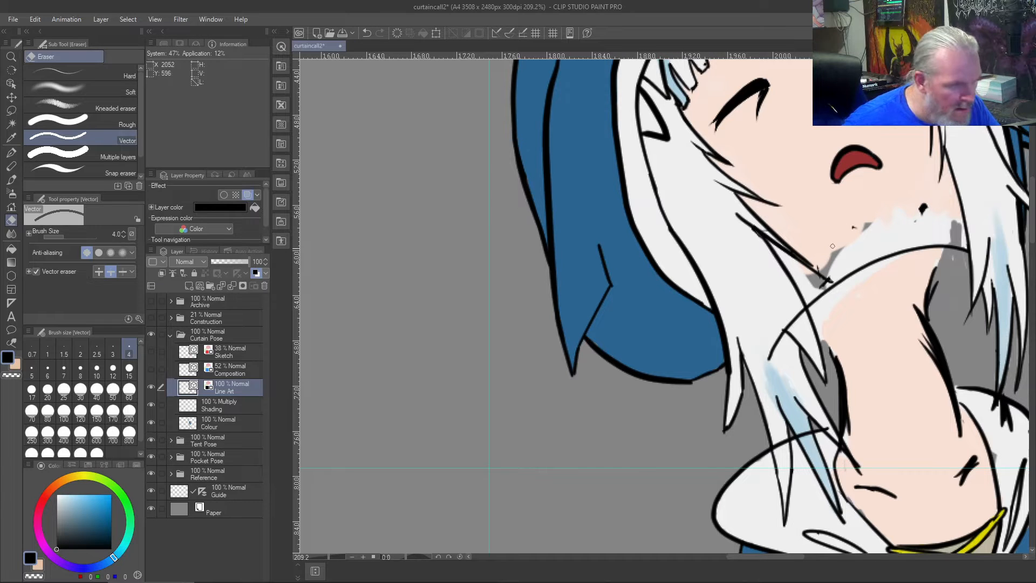
{"action": "left_click", "coordinate": [922, 209]}
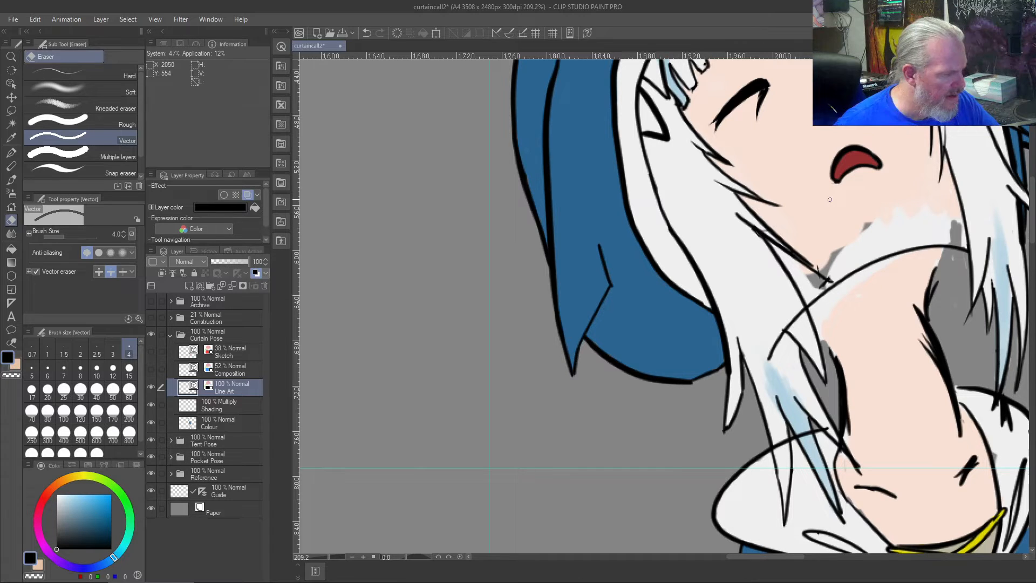
{"action": "key", "text": "b"}
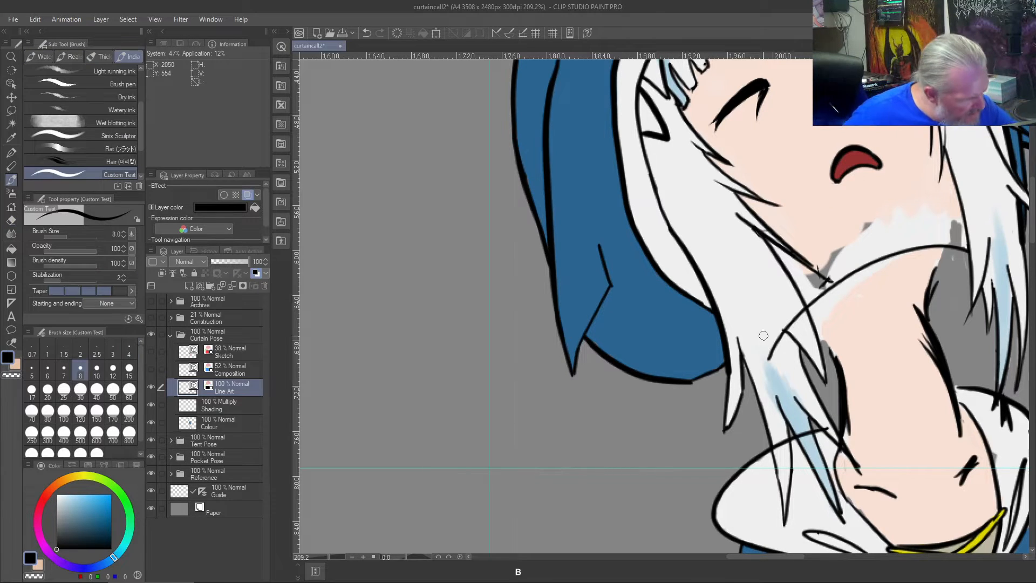
{"action": "mouse_move", "coordinate": [756, 339]}
{"action": "left_mouse_down"}
{"action": "mouse_move", "coordinate": [831, 258]}
{"action": "mouse_move", "coordinate": [905, 232]}
{"action": "mouse_move", "coordinate": [979, 234]}
{"action": "left_mouse_up"}
{"action": "key", "text": "ctrl+z"}
{"action": "mouse_move", "coordinate": [758, 337]}
{"action": "left_mouse_down"}
{"action": "mouse_move", "coordinate": [801, 279]}
{"action": "mouse_move", "coordinate": [862, 245]}
{"action": "mouse_move", "coordinate": [941, 225]}
{"action": "left_mouse_up"}
{"action": "key", "text": "ctrl+z"}
{"action": "mouse_move", "coordinate": [761, 335]}
{"action": "left_mouse_down"}
{"action": "mouse_move", "coordinate": [812, 277]}
{"action": "mouse_move", "coordinate": [958, 227]}
{"action": "mouse_move", "coordinate": [836, 258]}
{"action": "mouse_move", "coordinate": [764, 337]}
{"action": "left_mouse_up"}
{"action": "key", "text": "ctrl+z"}
{"action": "key", "text": "ctrl+z"}
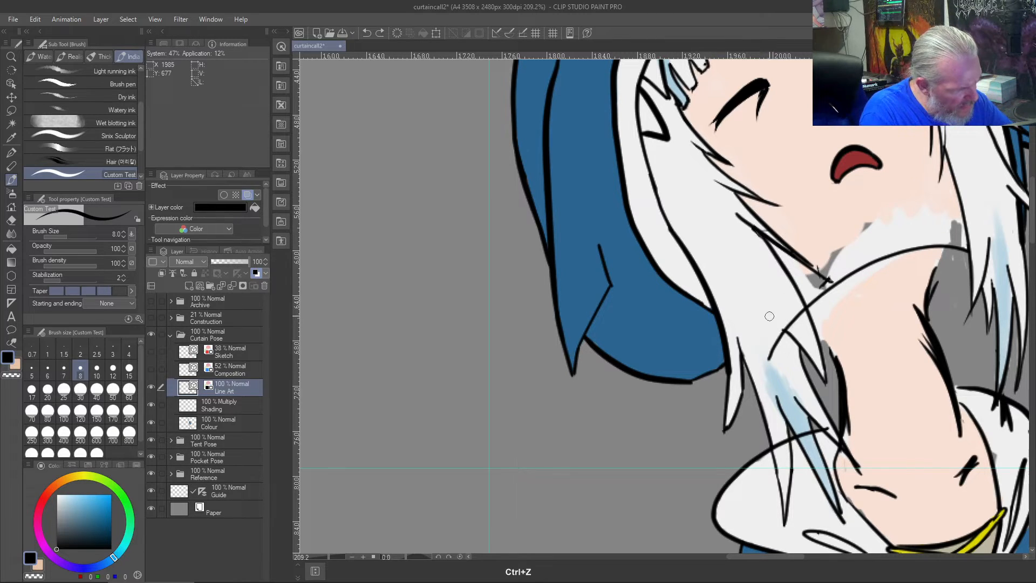
{"action": "mouse_move", "coordinate": [965, 229]}
{"action": "left_mouse_down"}
{"action": "mouse_move", "coordinate": [855, 249]}
{"action": "mouse_move", "coordinate": [772, 305]}
{"action": "mouse_move", "coordinate": [747, 350]}
{"action": "left_mouse_up"}
{"action": "key", "text": "ctrl+z"}
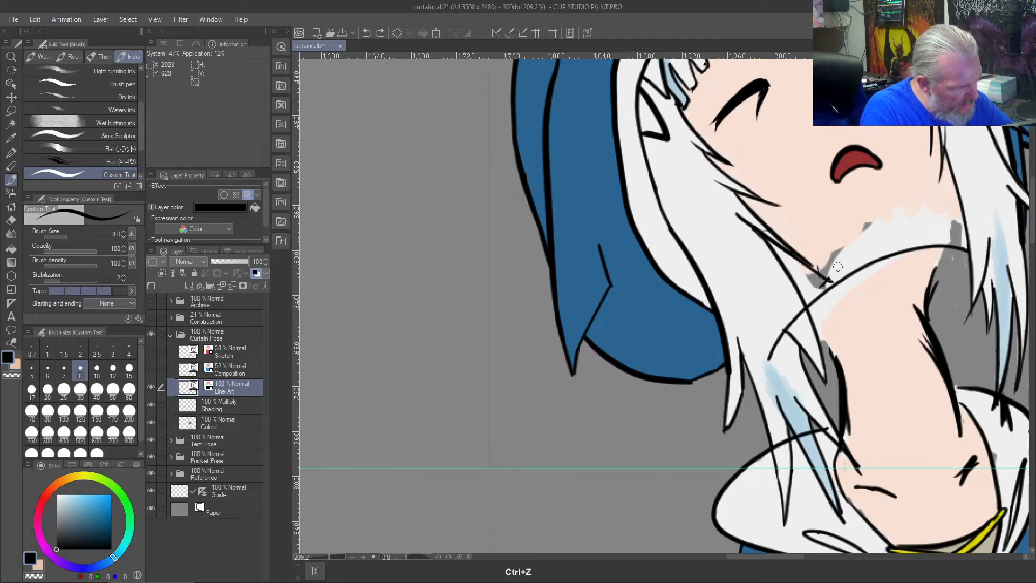
- Draw the collar's upper edge in black as an arc above the lower edge, running from the right-hand hair into the left-hand hair
{"action": "mouse_move", "coordinate": [962, 222]}
{"action": "left_mouse_down"}
{"action": "mouse_move", "coordinate": [858, 241]}
{"action": "mouse_move", "coordinate": [746, 319]}
{"action": "left_mouse_up"}
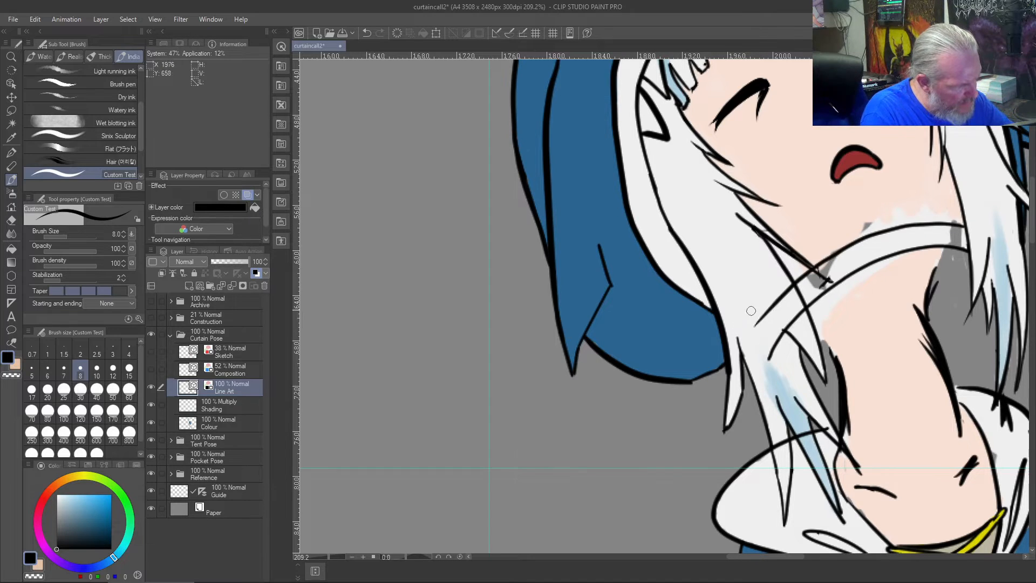
{"action": "key", "text": "ctrl+z"}
{"action": "mouse_move", "coordinate": [960, 227]}
{"action": "left_mouse_down"}
{"action": "mouse_move", "coordinate": [792, 289]}
{"action": "mouse_move", "coordinate": [761, 329]}
{"action": "left_mouse_up"}
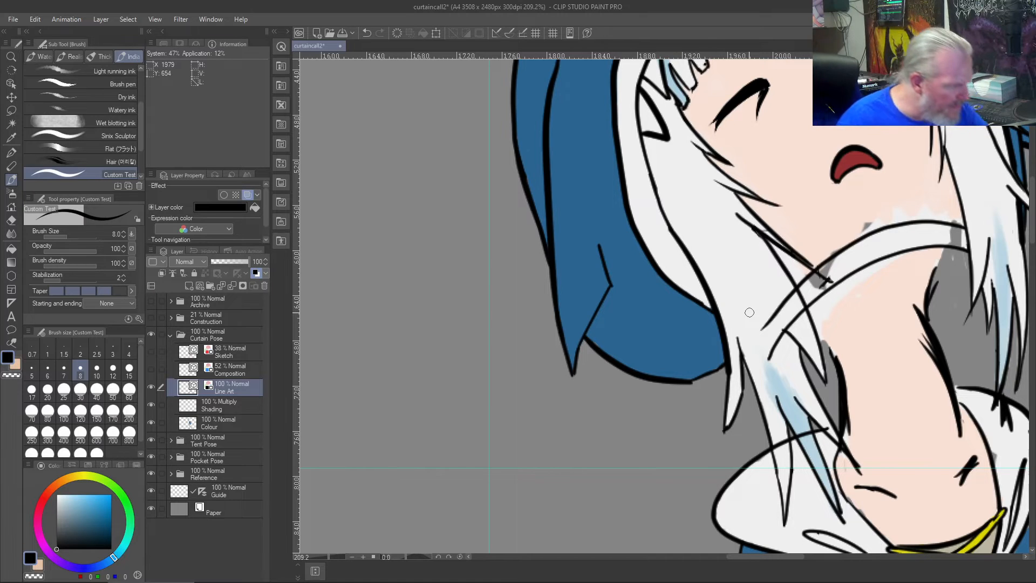
- Erase the stray marks and the overlong hair tip outlines where the left-hand hair meets the collar
{"action": "scroll", "coordinate": [749, 312], "scroll_direction": "up", "scroll_amount": 4}
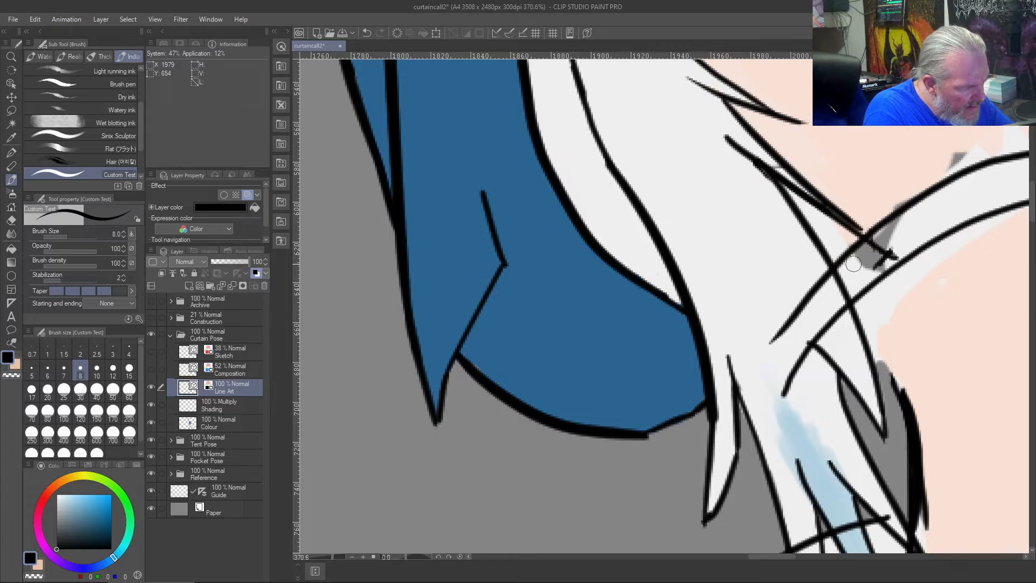
{"action": "key", "text": "e"}
{"action": "mouse_move", "coordinate": [890, 246]}
{"action": "left_mouse_down"}
{"action": "mouse_move", "coordinate": [877, 239]}
{"action": "mouse_move", "coordinate": [871, 254]}
{"action": "left_mouse_up"}
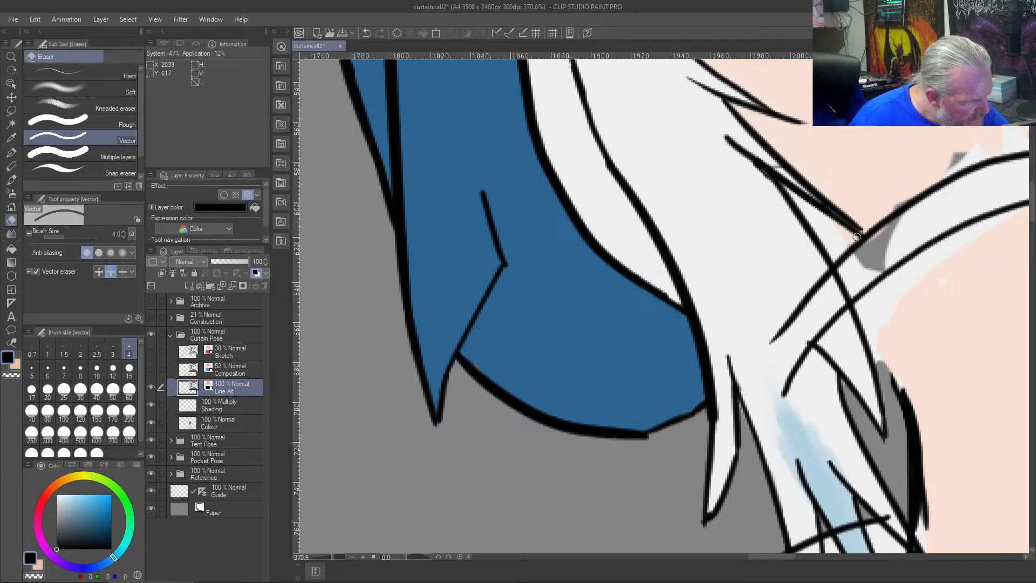
{"action": "left_click_drag", "start_coordinate": [857, 237], "coordinate": [849, 246]}
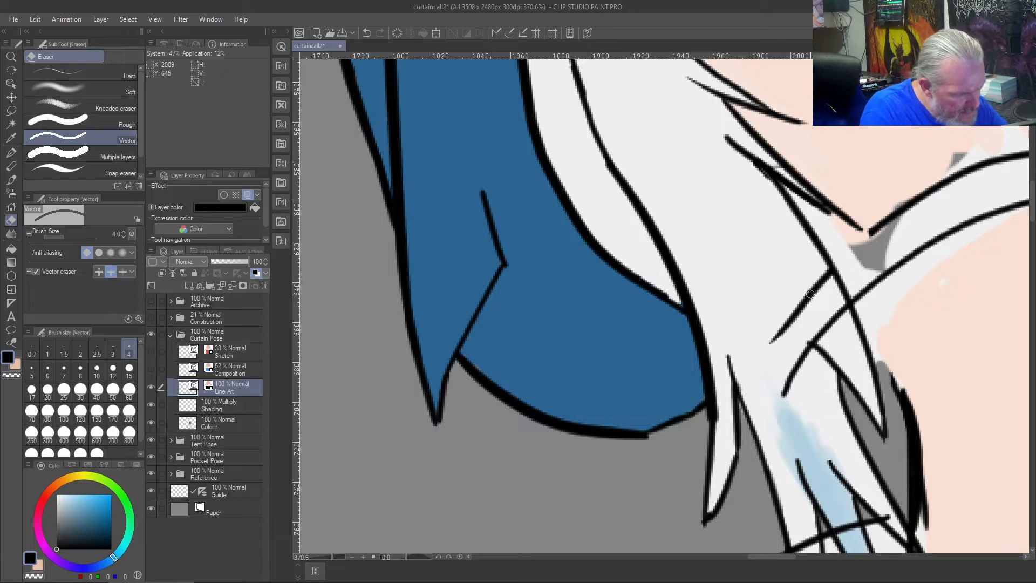
{"action": "key", "text": "ctrl+z"}
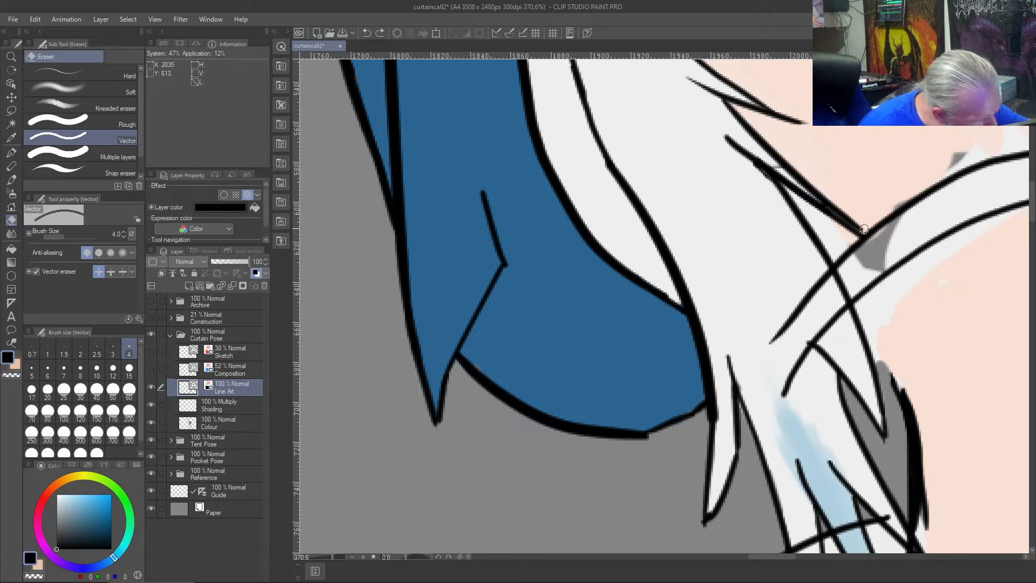
{"action": "left_click_drag", "start_coordinate": [864, 229], "coordinate": [845, 247]}
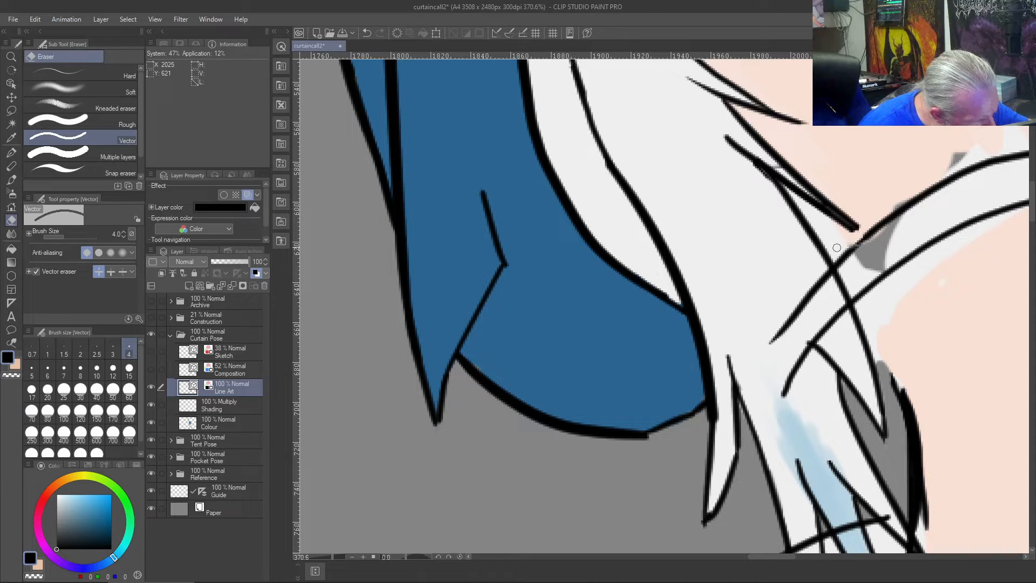
{"action": "mouse_move", "coordinate": [849, 214]}
{"action": "left_mouse_down"}
{"action": "mouse_move", "coordinate": [854, 227]}
{"action": "mouse_move", "coordinate": [802, 202]}
{"action": "left_mouse_up"}
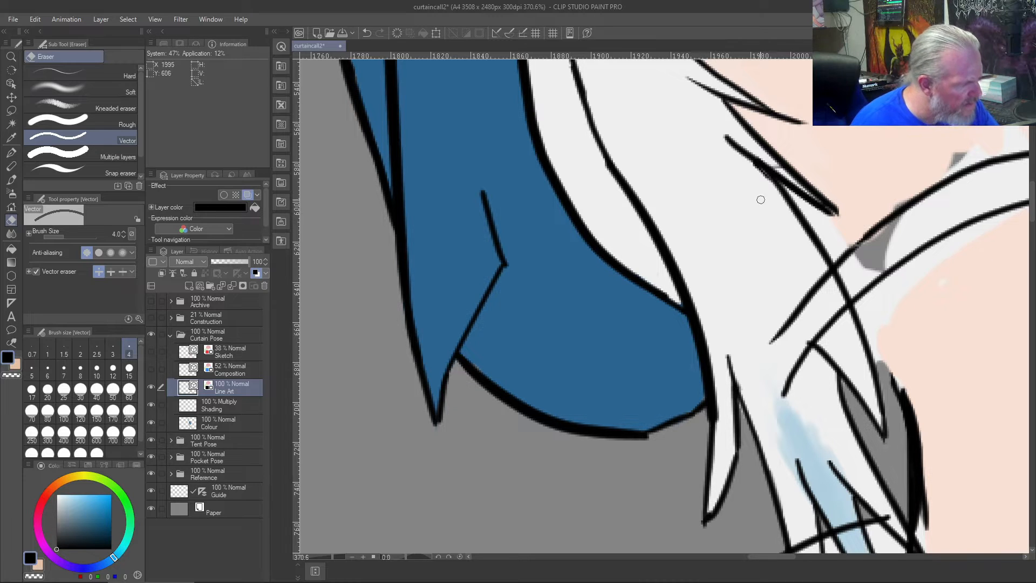
- Reinforce the underside of the shortened hair tip in black and erase its excess thickness into a clean point
{"action": "key", "text": "b"}
{"action": "left_click_drag", "start_coordinate": [837, 214], "coordinate": [772, 178]}
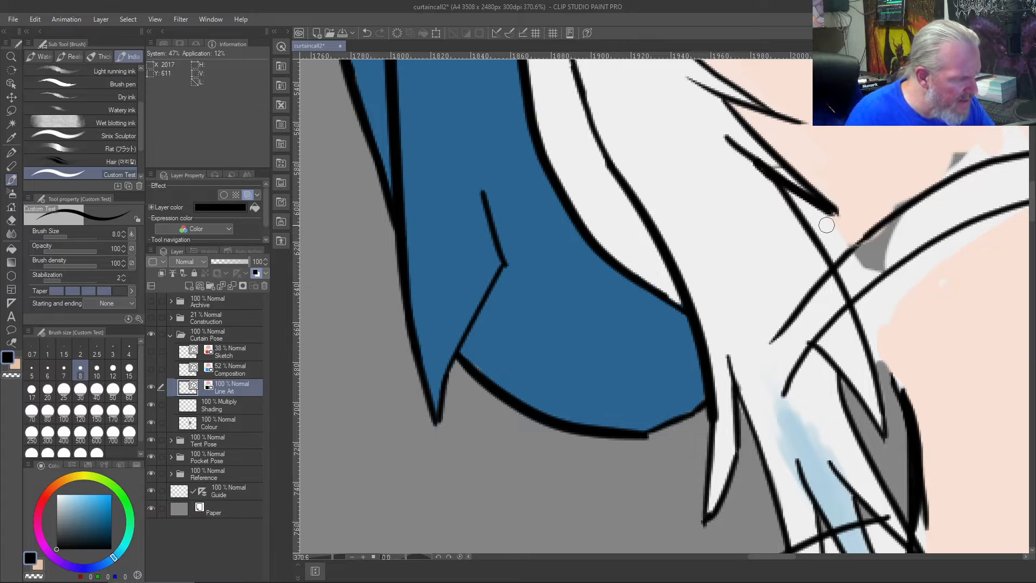
{"action": "key", "text": "j"}
{"action": "left_click_drag", "start_coordinate": [832, 219], "coordinate": [800, 200]}
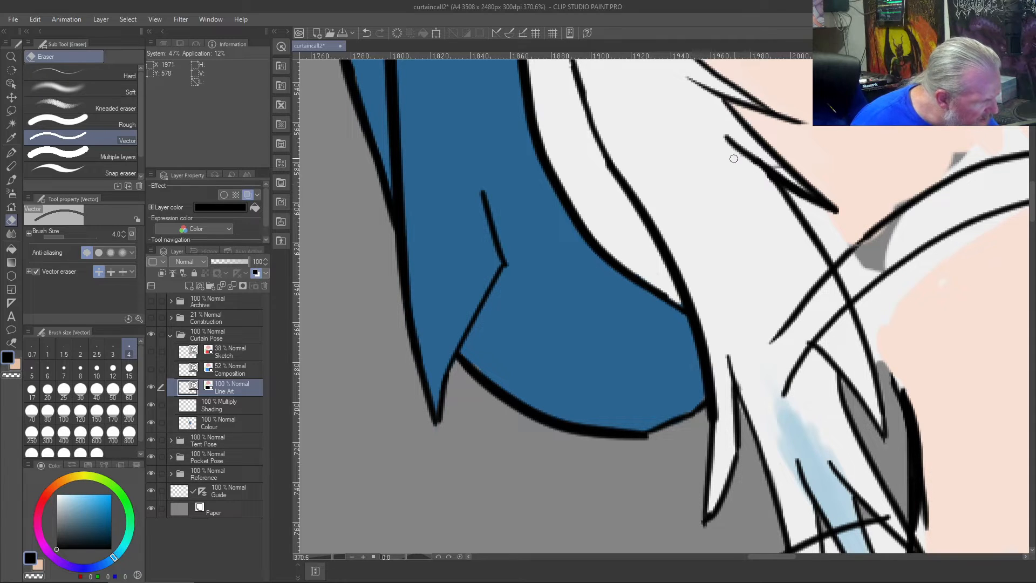
- Set the vector eraser to erase up to intersections and remove both collar line ends crossing the left-hand white hair
{"action": "scroll", "coordinate": [806, 339], "scroll_direction": "down", "scroll_amount": 4}
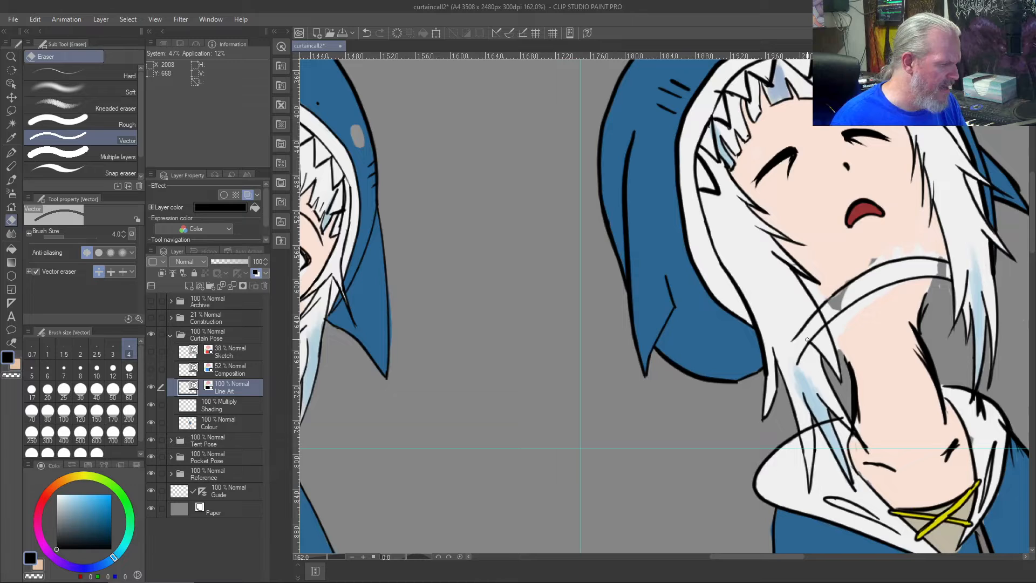
{"action": "scroll", "coordinate": [807, 339], "scroll_direction": "up", "scroll_amount": 4}
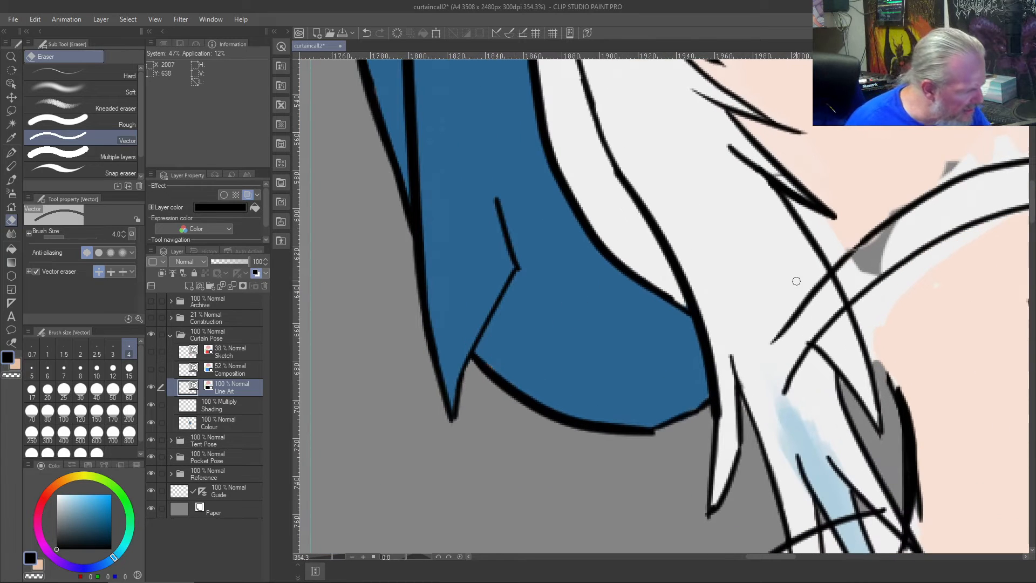
{"action": "left_click", "coordinate": [111, 272]}
{"action": "mouse_move", "coordinate": [797, 262]}
{"action": "left_mouse_down"}
{"action": "mouse_move", "coordinate": [842, 331]}
{"action": "mouse_move", "coordinate": [788, 400]}
{"action": "left_mouse_up"}
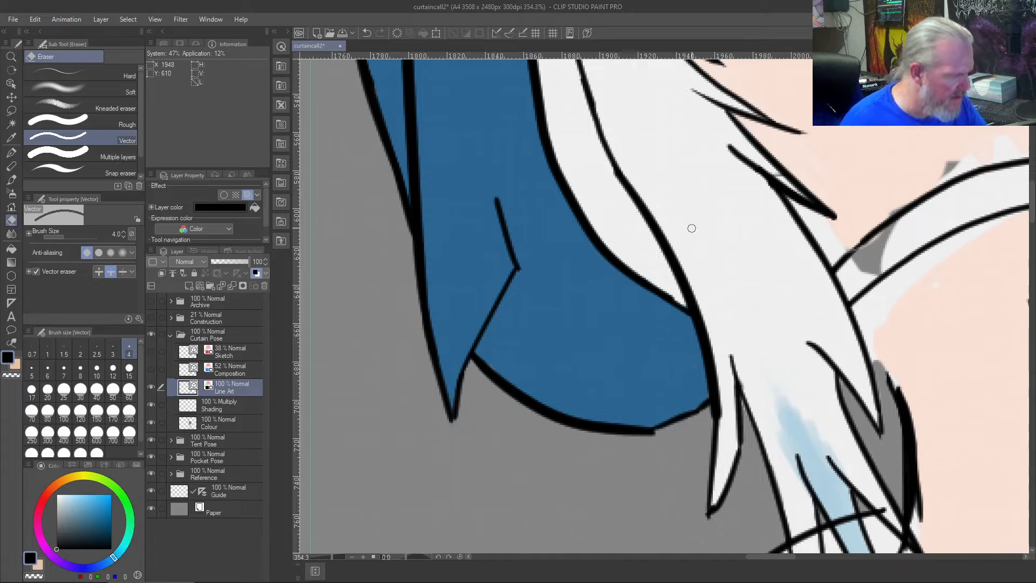
{"action": "scroll", "coordinate": [692, 228], "scroll_direction": "down", "scroll_amount": 6}
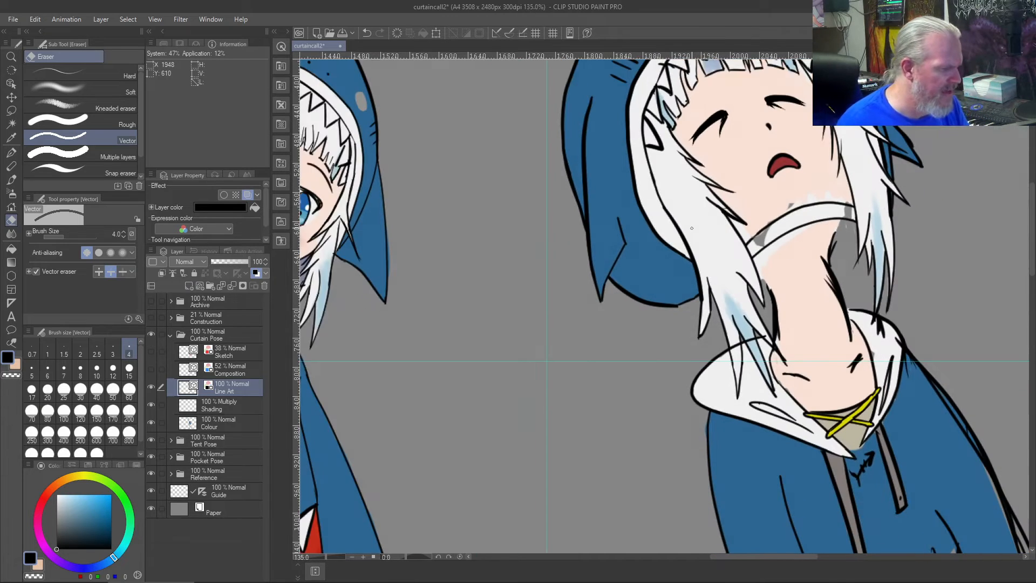
- Draw a row of black zigzag teeth along the collar's upper edge beneath the chin, redoing the last tooth beside the right-hand hair
{"action": "scroll", "coordinate": [691, 228], "scroll_direction": "up", "scroll_amount": 3}
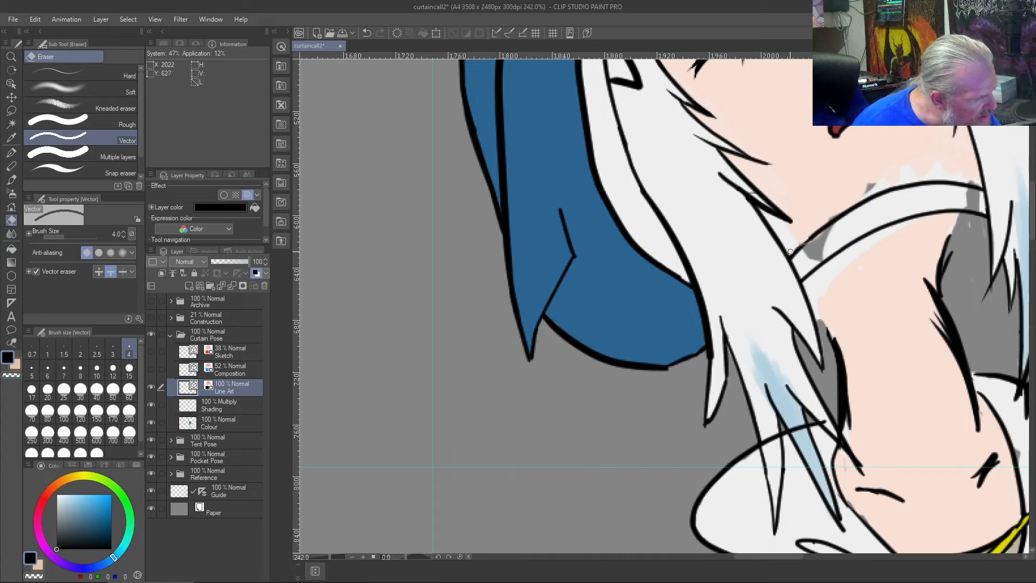
{"action": "key", "text": "b"}
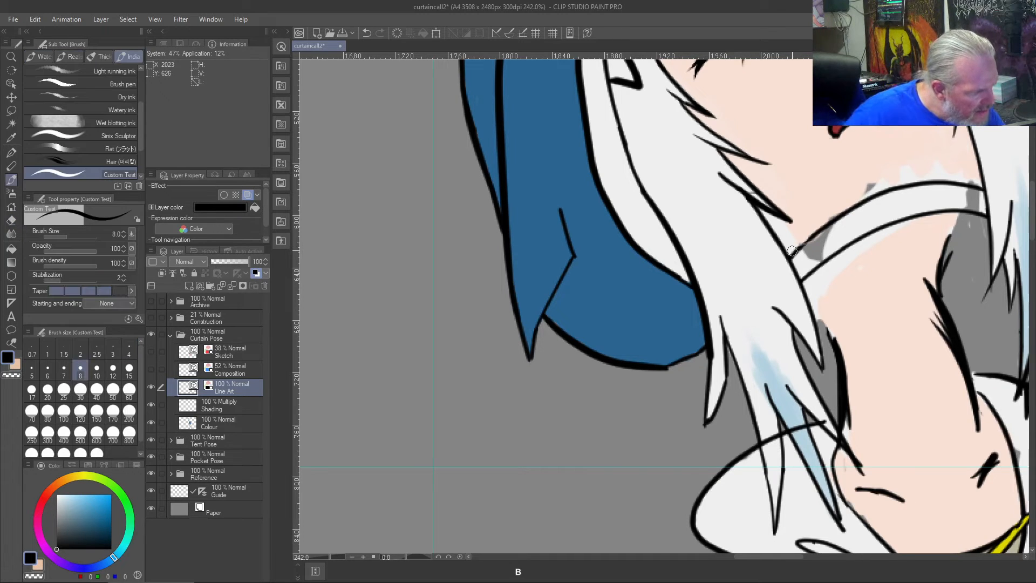
{"action": "mouse_move", "coordinate": [808, 237]}
{"action": "left_mouse_down"}
{"action": "mouse_move", "coordinate": [790, 227]}
{"action": "mouse_move", "coordinate": [810, 203]}
{"action": "mouse_move", "coordinate": [836, 213]}
{"action": "mouse_move", "coordinate": [840, 186]}
{"action": "mouse_move", "coordinate": [863, 185]}
{"action": "mouse_move", "coordinate": [861, 198]}
{"action": "mouse_move", "coordinate": [867, 178]}
{"action": "mouse_move", "coordinate": [891, 188]}
{"action": "mouse_move", "coordinate": [896, 156]}
{"action": "mouse_move", "coordinate": [924, 174]}
{"action": "mouse_move", "coordinate": [938, 149]}
{"action": "mouse_move", "coordinate": [955, 179]}
{"action": "mouse_move", "coordinate": [967, 156]}
{"action": "mouse_move", "coordinate": [980, 188]}
{"action": "left_mouse_up"}
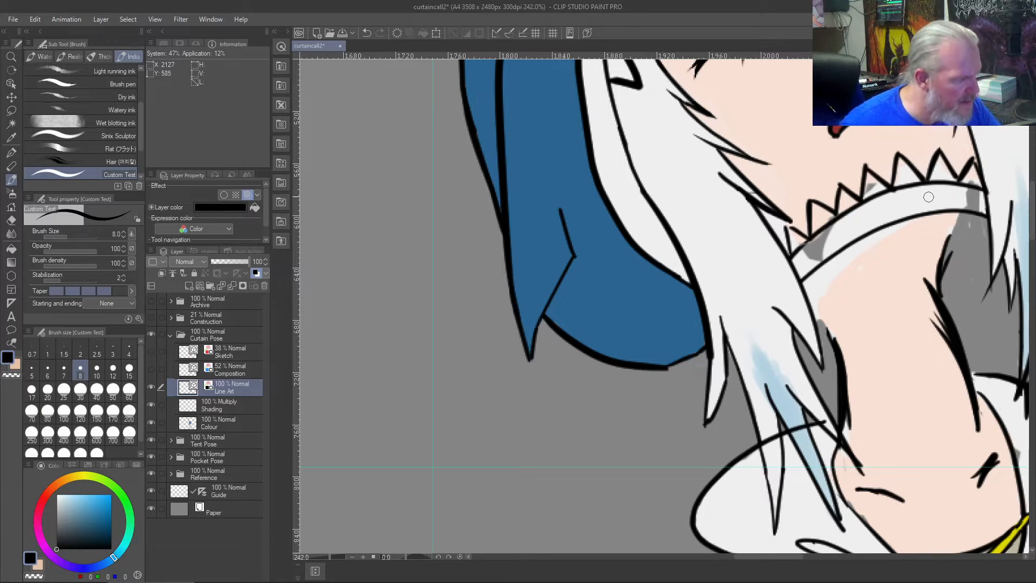
{"action": "key", "text": "ctrl+z"}
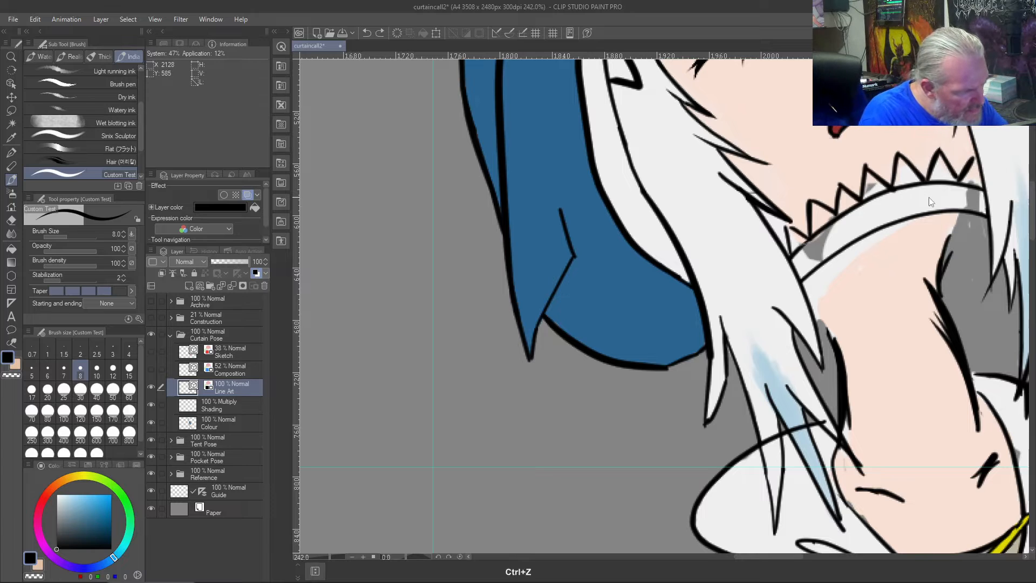
{"action": "left_click_drag", "start_coordinate": [966, 156], "coordinate": [976, 177]}
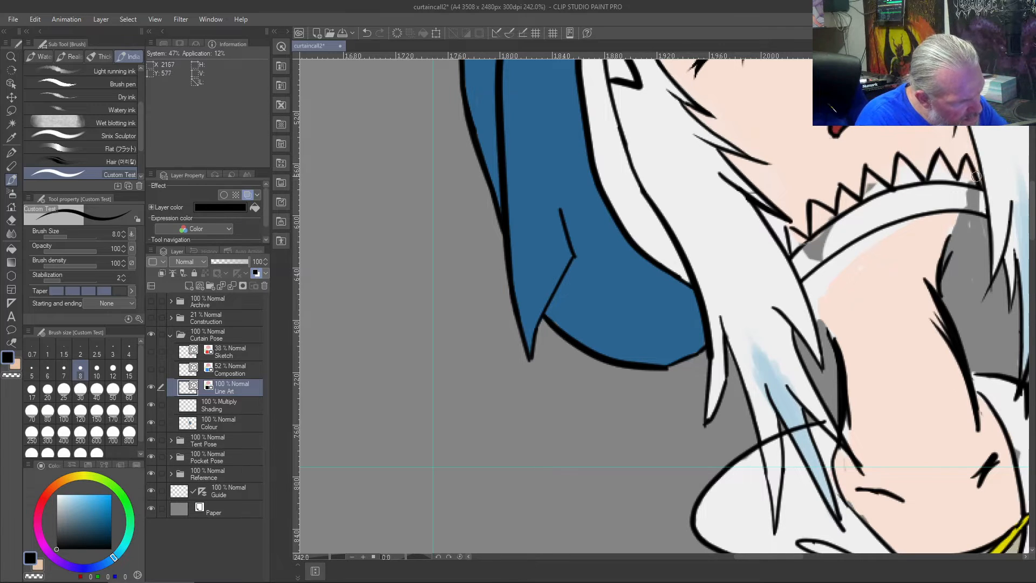
{"action": "right_click", "coordinate": [950, 162]}
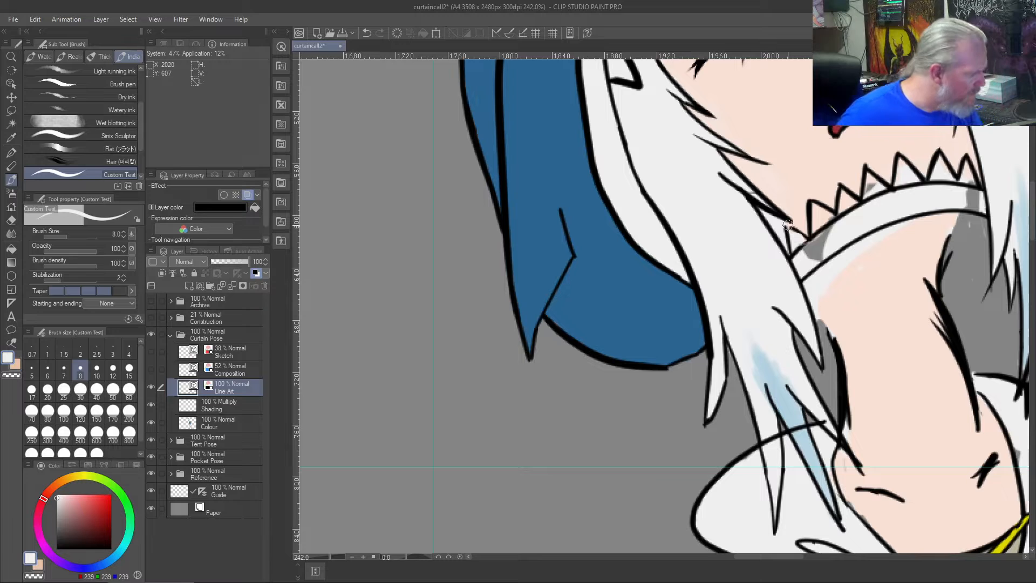
{"action": "key", "text": "ctrl+z"}
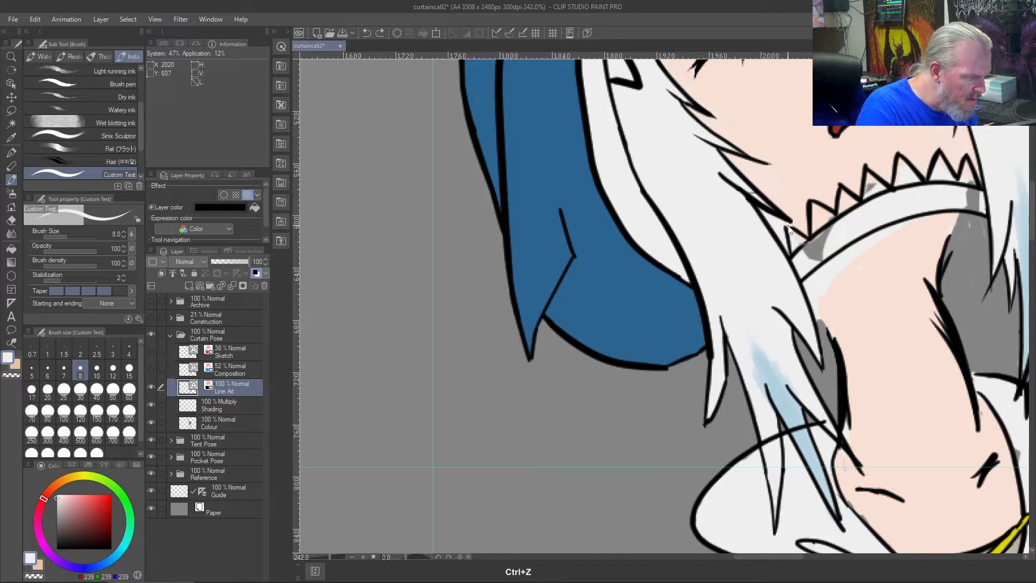
{"action": "key", "text": "ctrl+shift+z"}
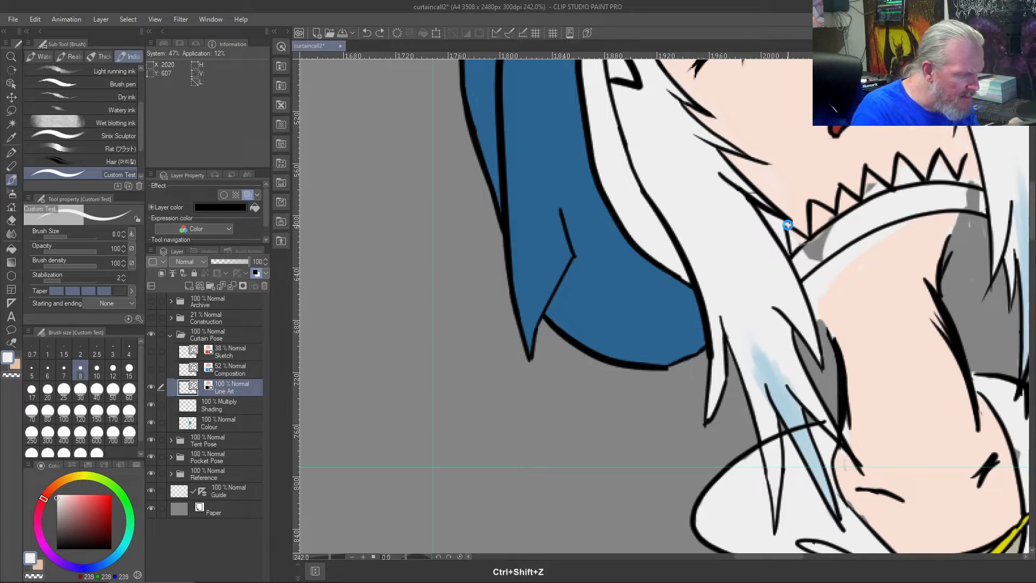
{"action": "key", "text": "ctrl+shift+z"}
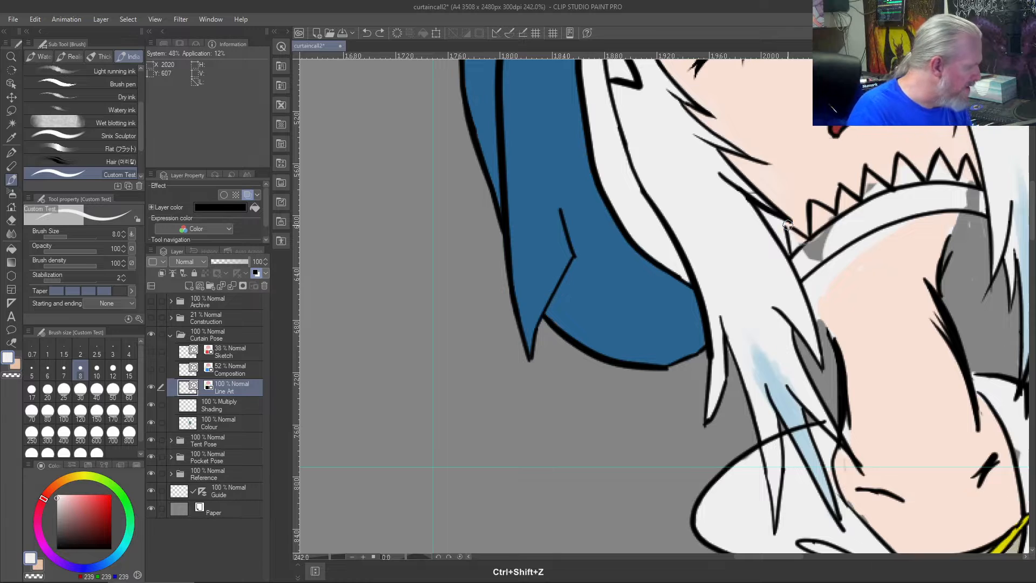
- On the Colour layer, sample the off-white and fill the collar band and its row of teeth
{"action": "left_click", "coordinate": [204, 421]}
{"action": "right_click", "coordinate": [717, 224]}
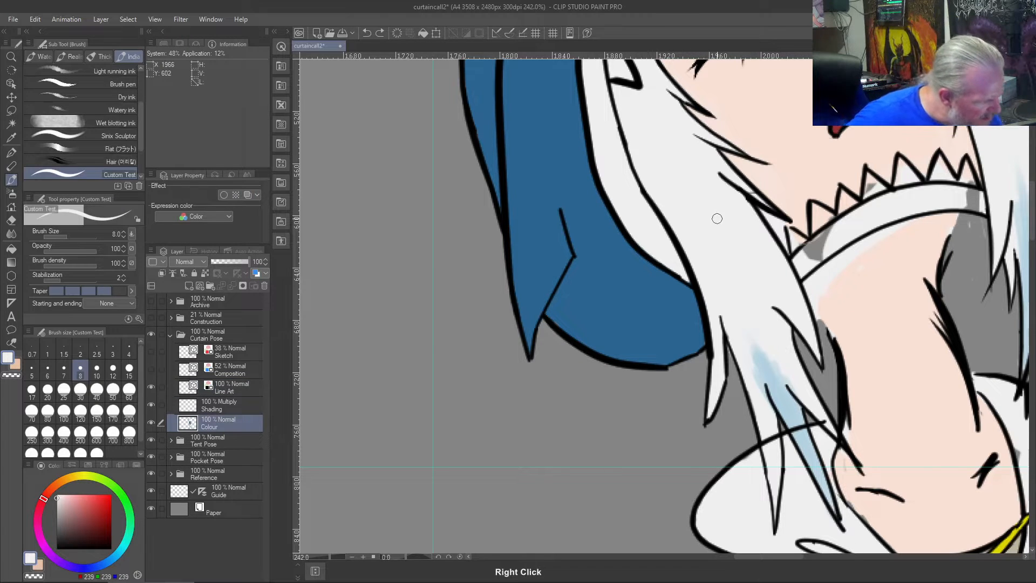
{"action": "mouse_move", "coordinate": [798, 241]}
{"action": "left_mouse_down"}
{"action": "mouse_move", "coordinate": [826, 253]}
{"action": "mouse_move", "coordinate": [805, 262]}
{"action": "mouse_move", "coordinate": [826, 234]}
{"action": "mouse_move", "coordinate": [803, 258]}
{"action": "left_mouse_up"}
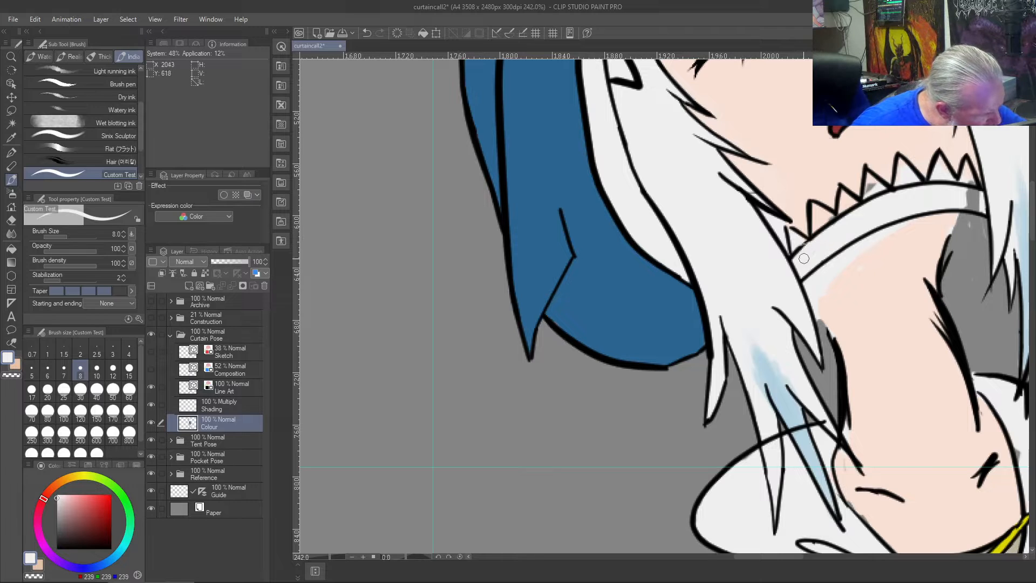
{"action": "mouse_move", "coordinate": [959, 198]}
{"action": "left_mouse_down"}
{"action": "mouse_move", "coordinate": [984, 208]}
{"action": "mouse_move", "coordinate": [954, 194]}
{"action": "mouse_move", "coordinate": [983, 195]}
{"action": "mouse_move", "coordinate": [969, 173]}
{"action": "left_mouse_up"}
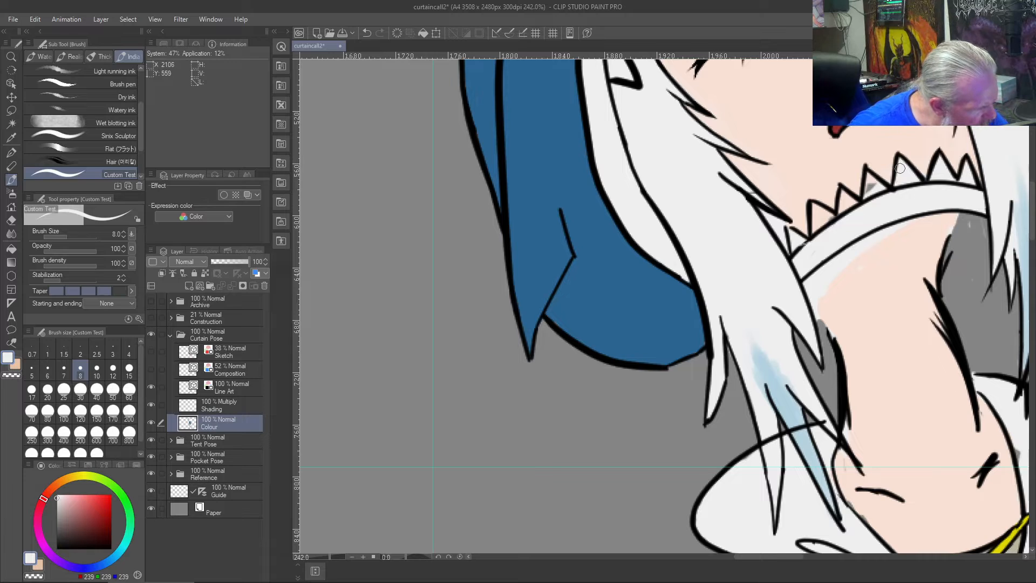
{"action": "left_click_drag", "start_coordinate": [868, 175], "coordinate": [871, 189]}
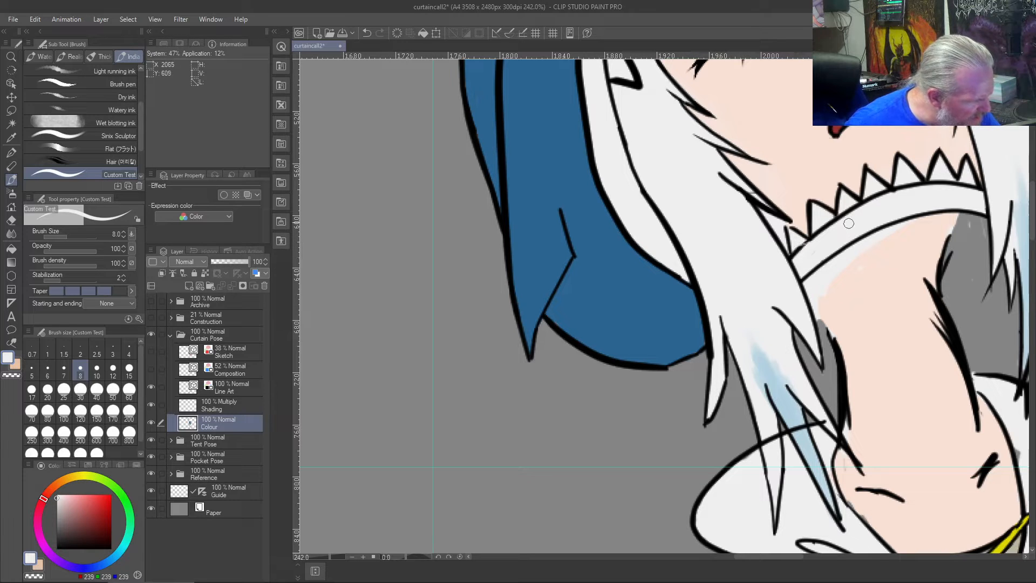
- Sample the pale skin tone and fill the small gaps in the neck's colouring beneath the collar
{"action": "right_click", "coordinate": [863, 328]}
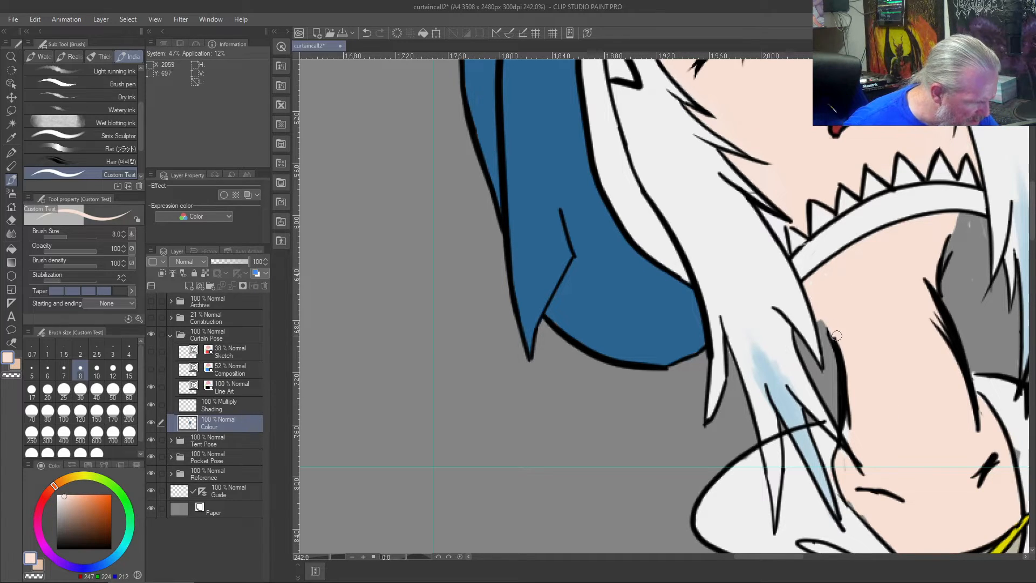
{"action": "scroll", "coordinate": [824, 287], "scroll_direction": "down", "scroll_amount": 6}
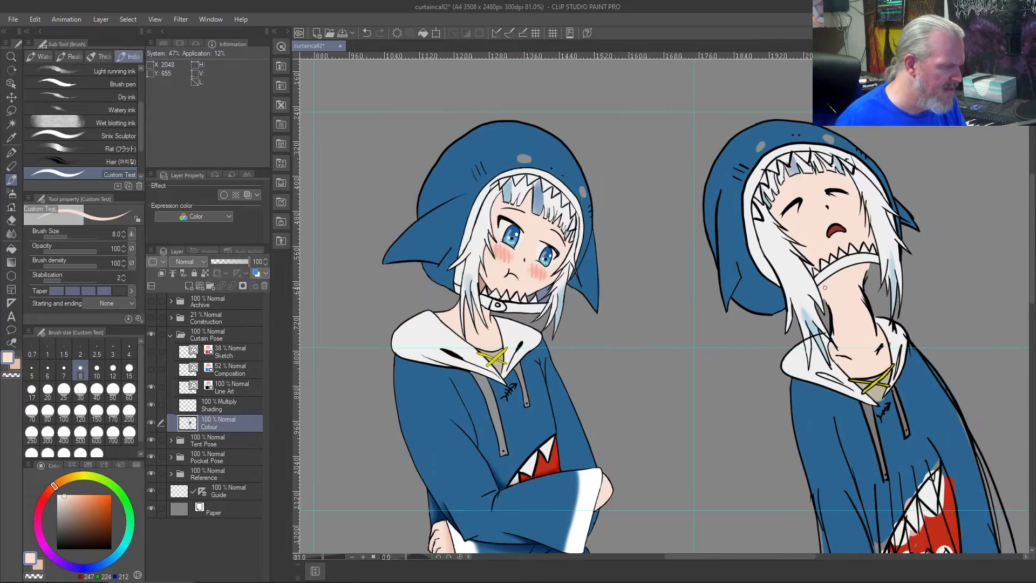
{"action": "scroll", "coordinate": [825, 288], "scroll_direction": "down", "scroll_amount": 3}
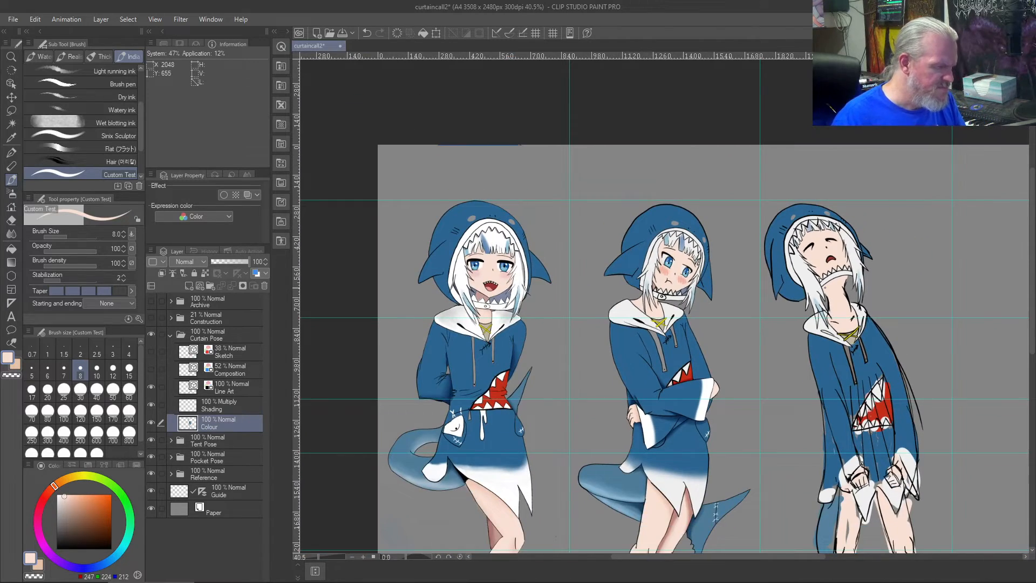
{"action": "scroll", "coordinate": [824, 288], "scroll_direction": "up", "scroll_amount": 2}
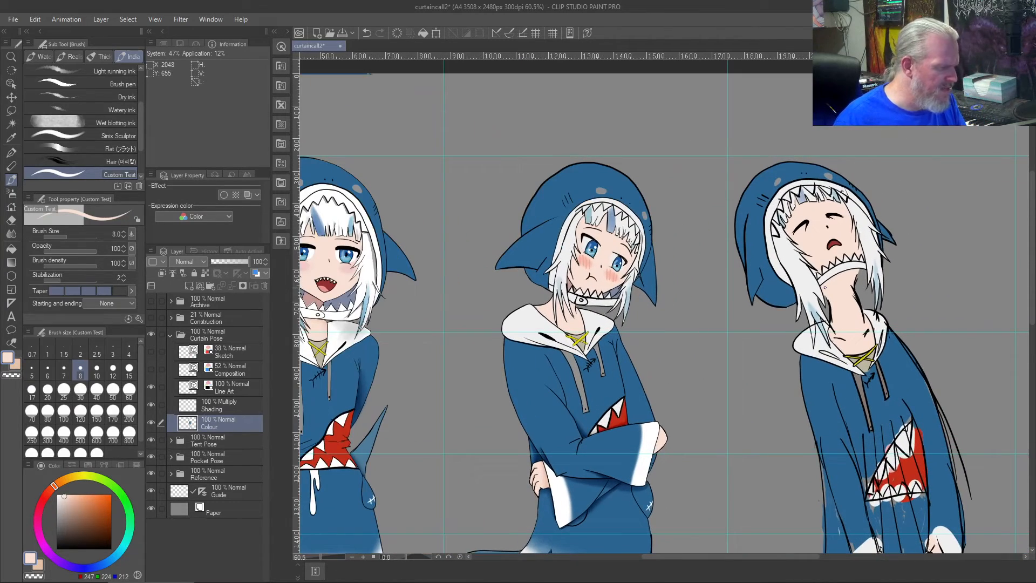
{"action": "scroll", "coordinate": [825, 288], "scroll_direction": "up", "scroll_amount": 1}
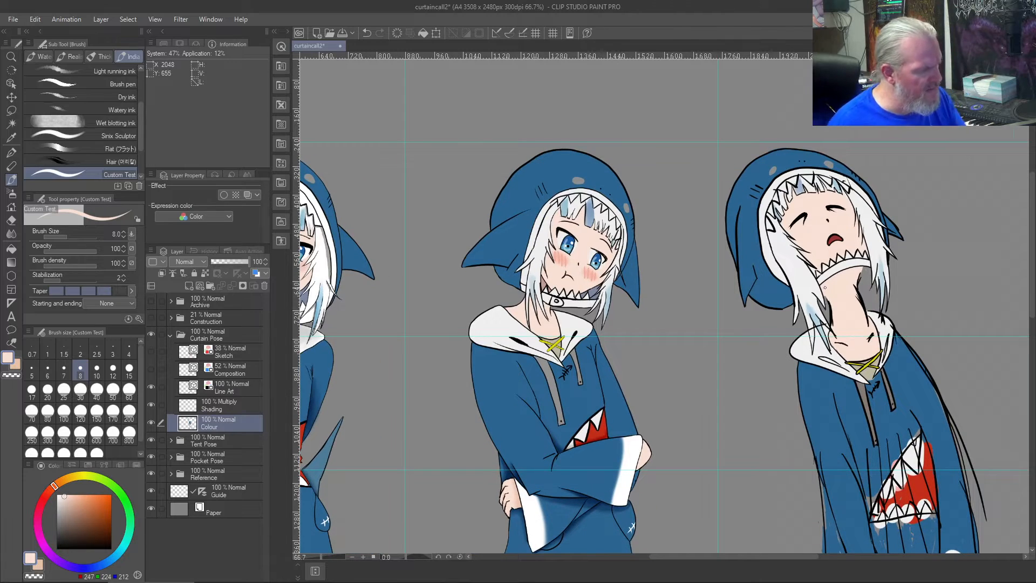
{"action": "scroll", "coordinate": [825, 287], "scroll_direction": "down", "scroll_amount": 1}
{"action": "scroll", "coordinate": [846, 278], "scroll_direction": "up", "scroll_amount": 6}
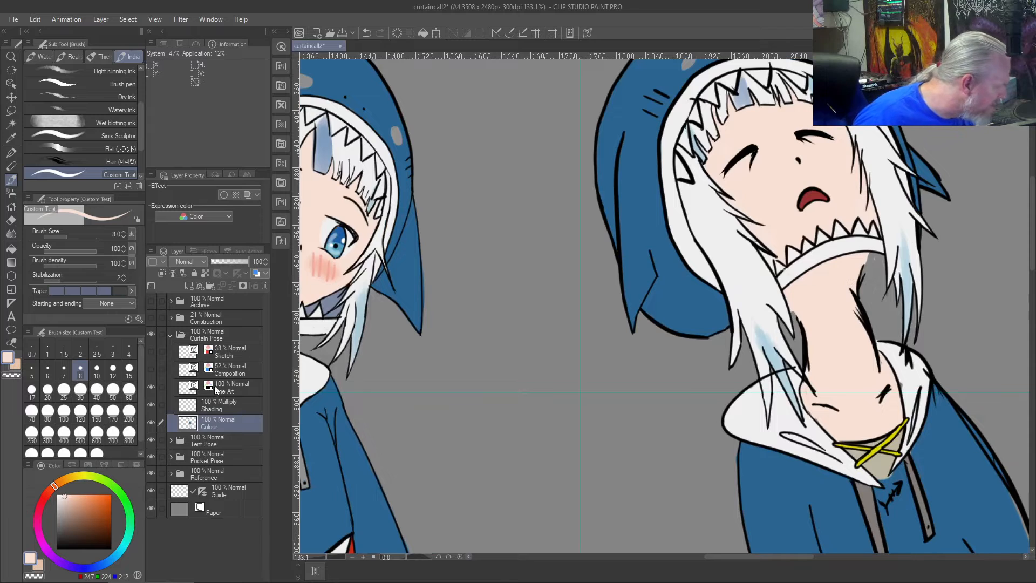
- Make the Composition layer active and visible, with black as the brush colour
{"action": "left_click", "coordinate": [230, 367]}
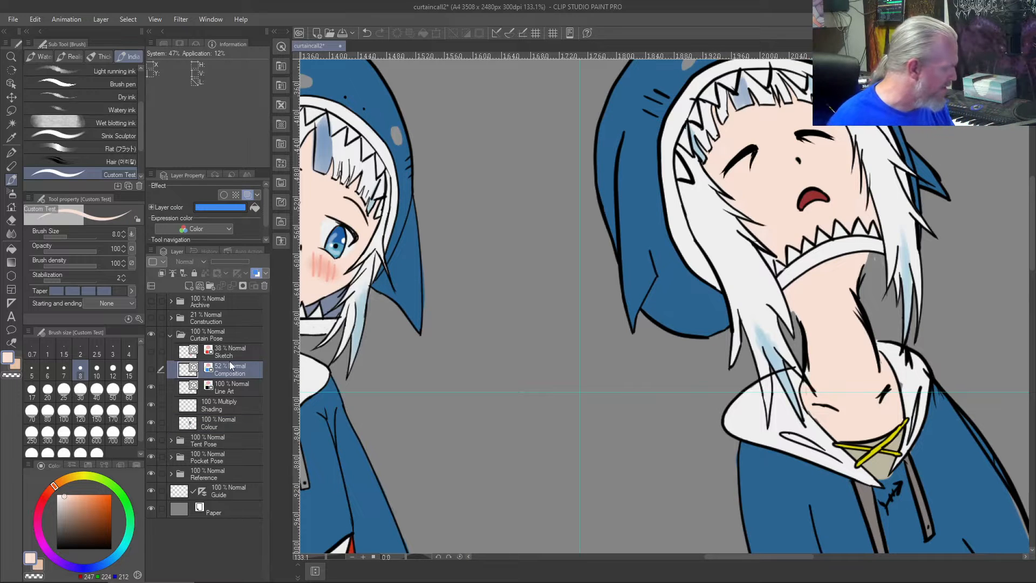
{"action": "left_click_drag", "start_coordinate": [61, 543], "coordinate": [44, 547]}
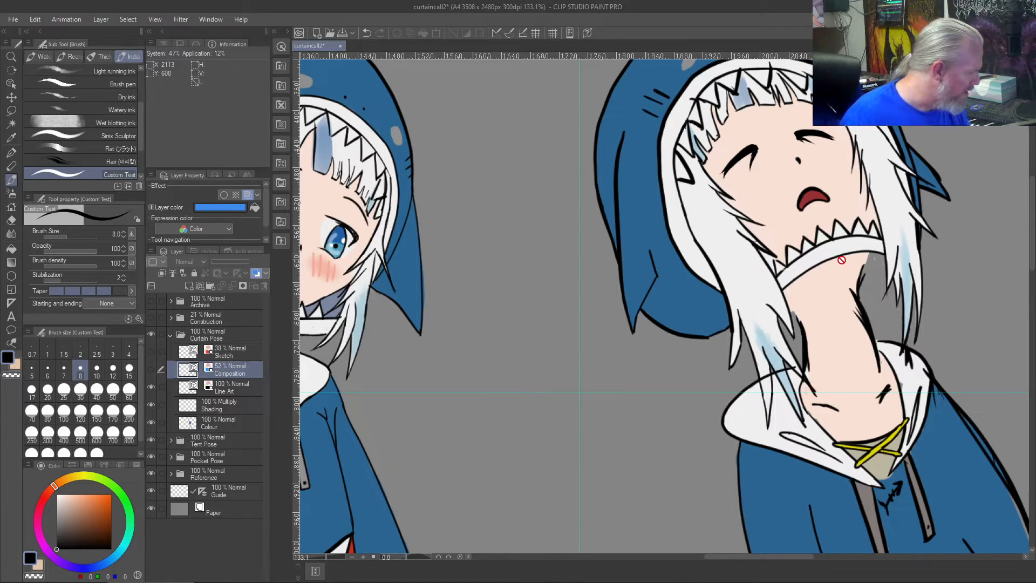
{"action": "key", "text": "b"}
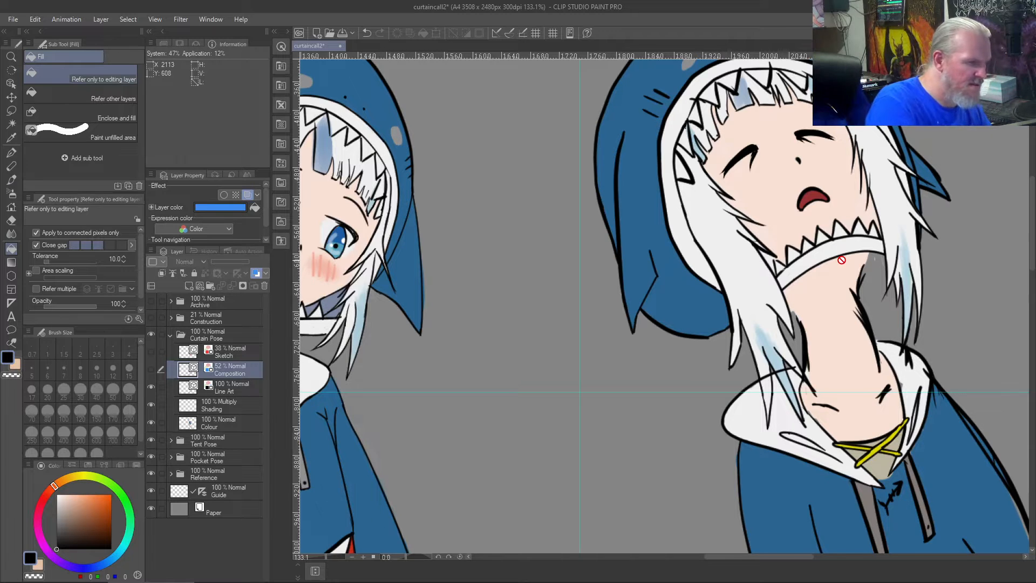
{"action": "key", "text": "b"}
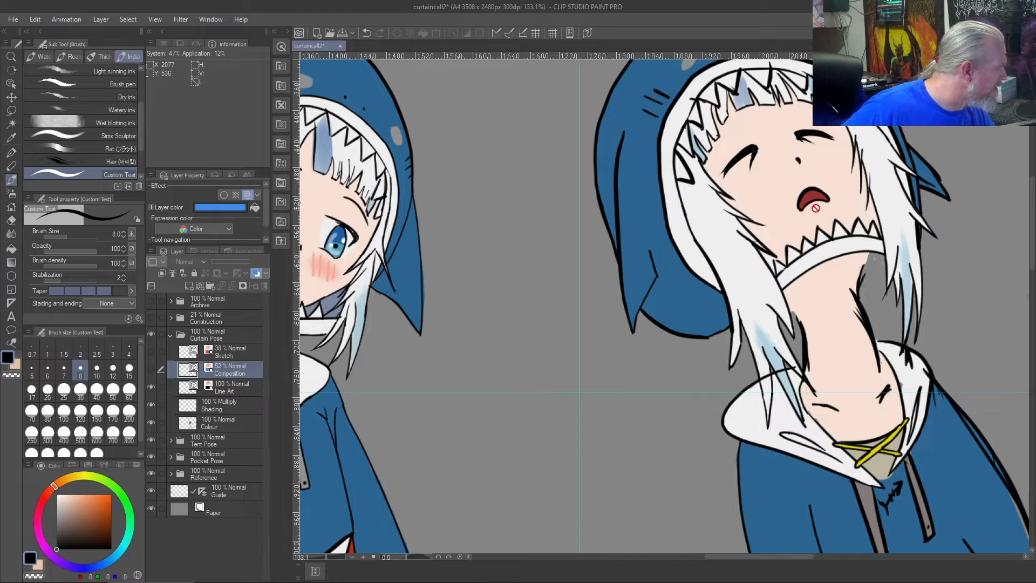
{"action": "left_click", "coordinate": [152, 370]}
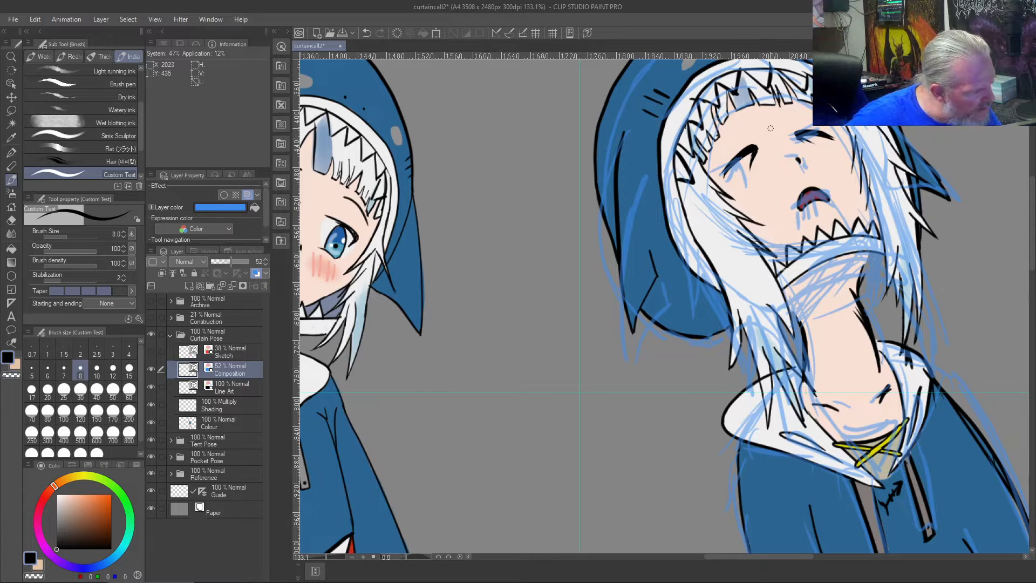
- Sketch a centre line down the face and construction strokes for the throat's planes and tendons converging at the neck's base
{"action": "mouse_move", "coordinate": [773, 129]}
{"action": "left_mouse_down"}
{"action": "mouse_move", "coordinate": [812, 183]}
{"action": "mouse_move", "coordinate": [831, 240]}
{"action": "left_mouse_up"}
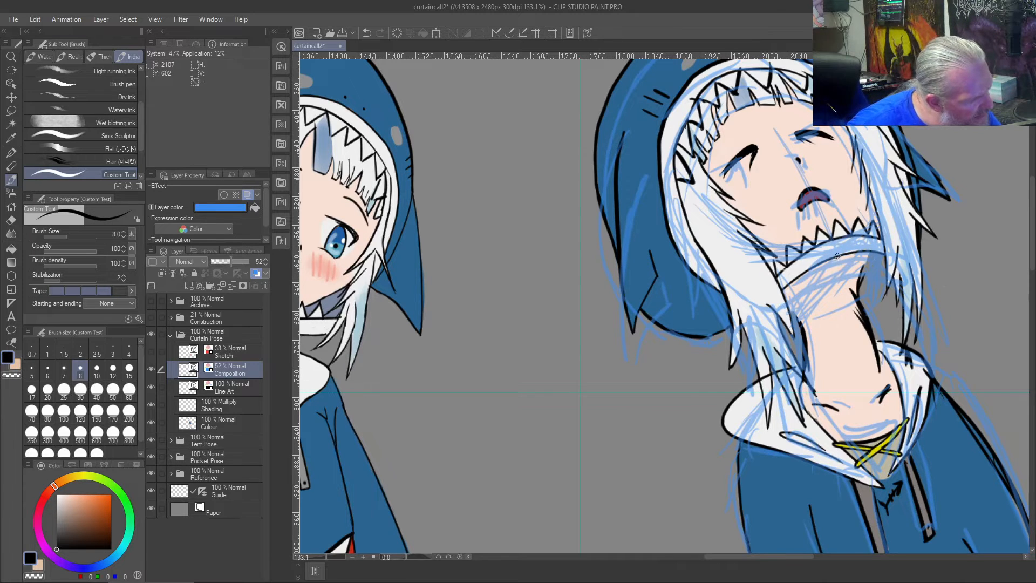
{"action": "left_click_drag", "start_coordinate": [834, 282], "coordinate": [841, 323]}
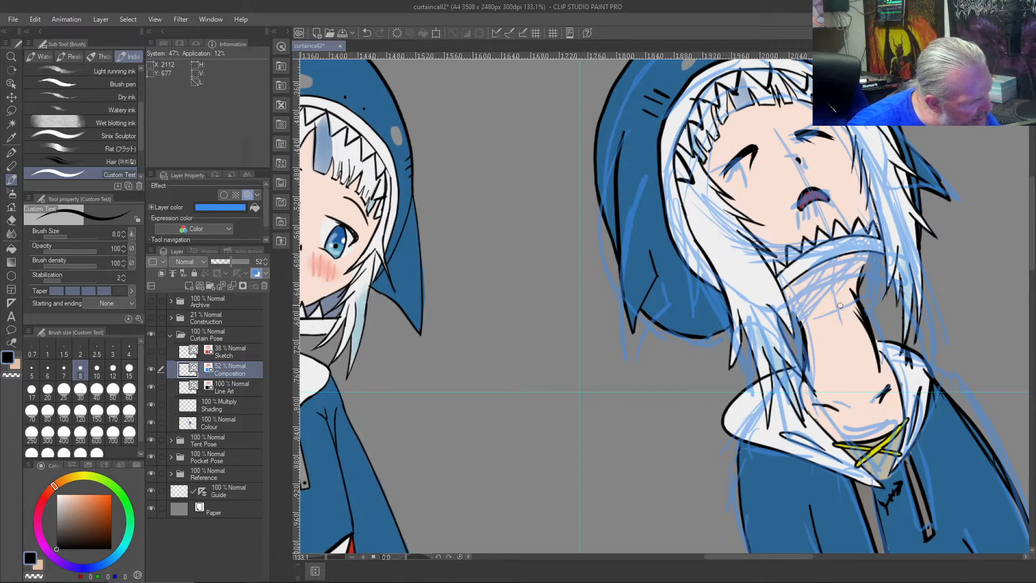
{"action": "left_click_drag", "start_coordinate": [855, 385], "coordinate": [839, 311]}
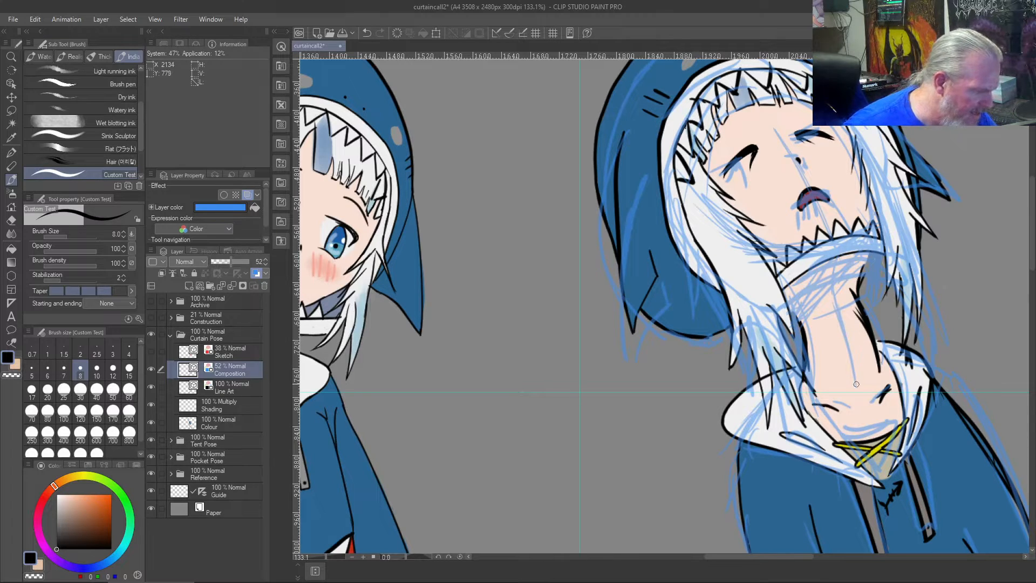
{"action": "left_click_drag", "start_coordinate": [820, 354], "coordinate": [854, 382]}
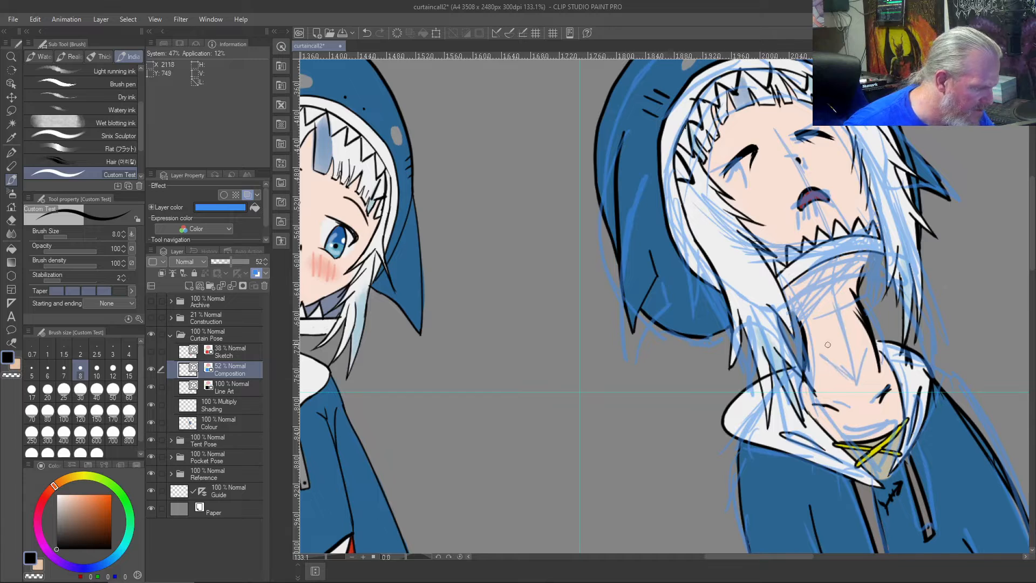
{"action": "left_click_drag", "start_coordinate": [825, 267], "coordinate": [825, 346]}
{"action": "left_click_drag", "start_coordinate": [822, 300], "coordinate": [820, 382]}
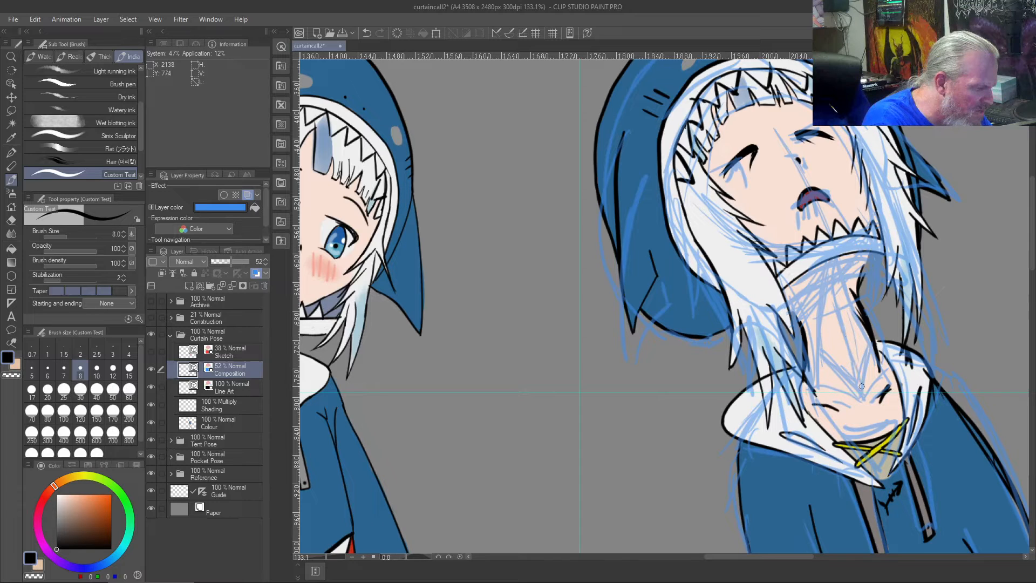
{"action": "left_click_drag", "start_coordinate": [864, 373], "coordinate": [839, 310]}
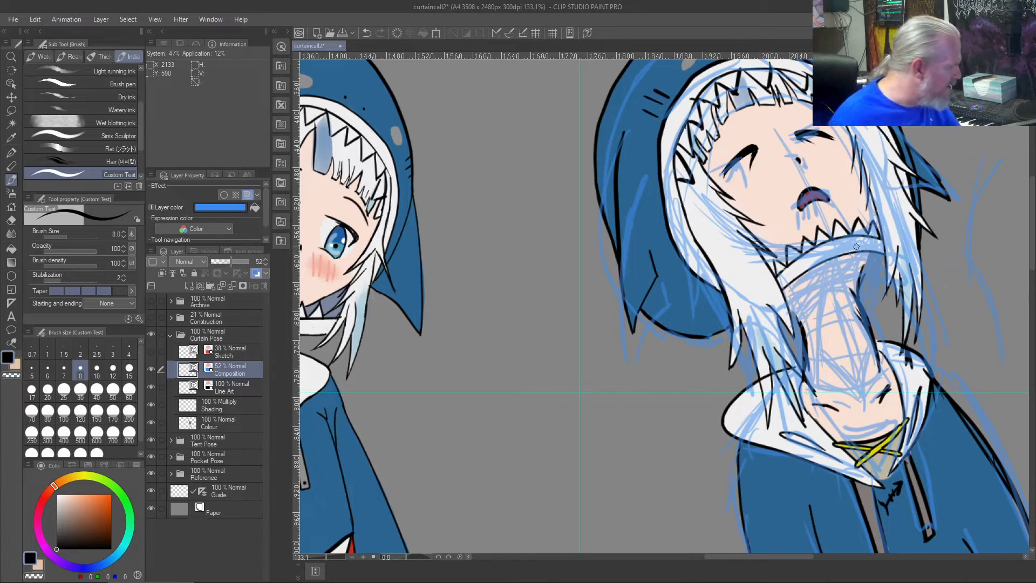
- On the Line Art layer, redraw the neck's right-hand contour in black up to the collar's lower edge and trim the excess
{"action": "left_click", "coordinate": [236, 381]}
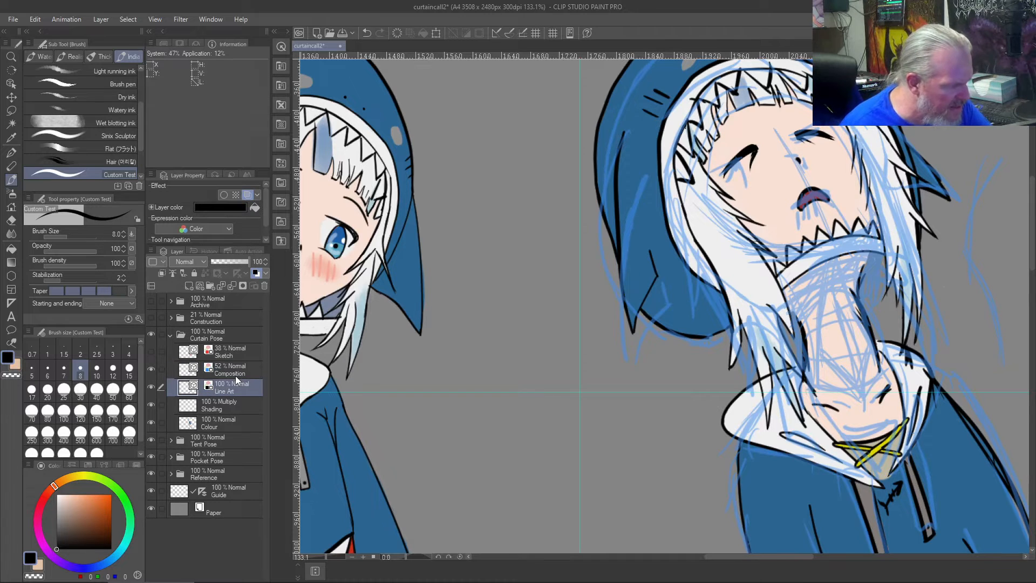
{"action": "key", "text": "j"}
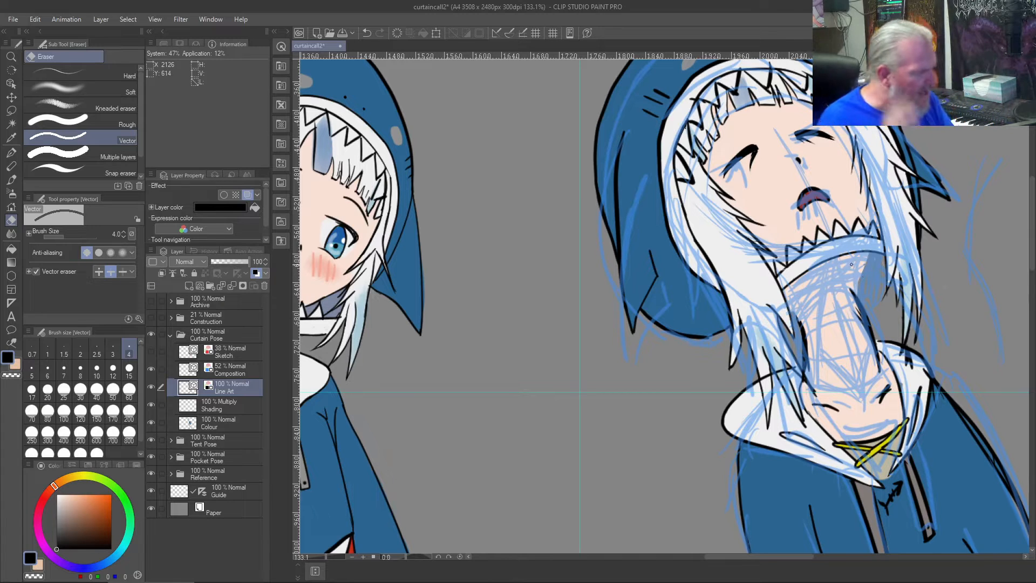
{"action": "key", "text": "b"}
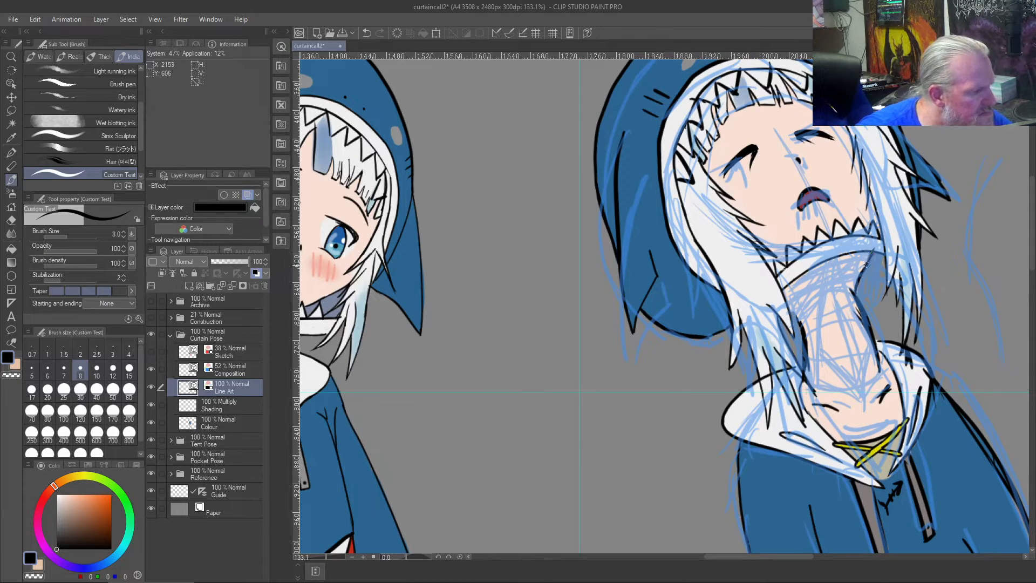
{"action": "scroll", "coordinate": [851, 278], "scroll_direction": "up", "scroll_amount": 5}
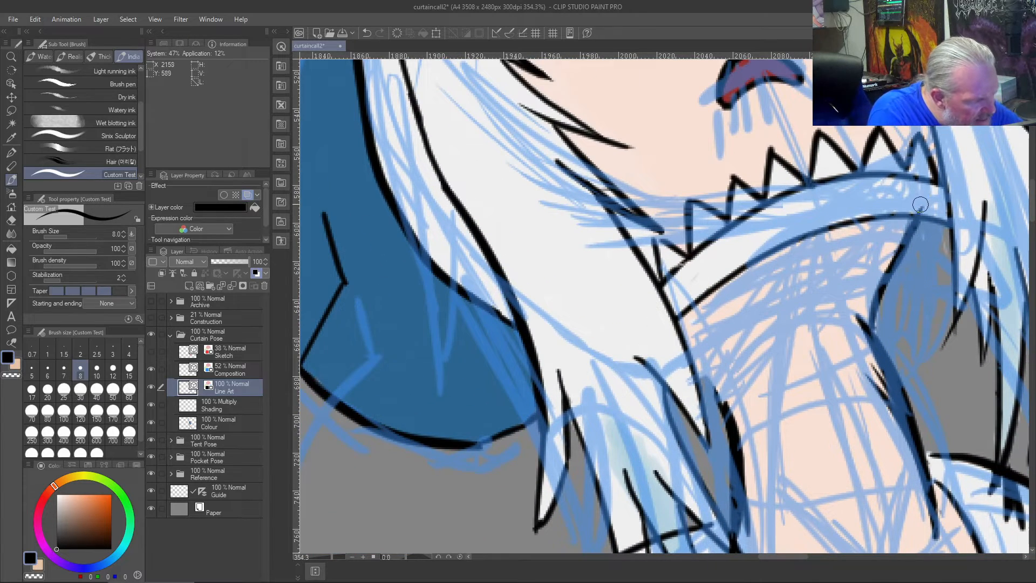
{"action": "key", "text": "j"}
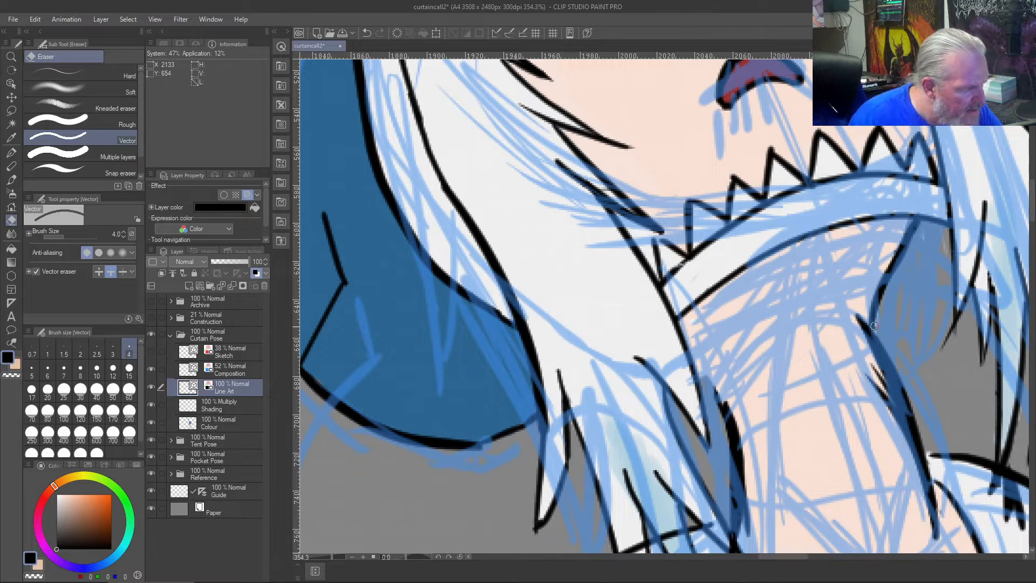
{"action": "key", "text": "b"}
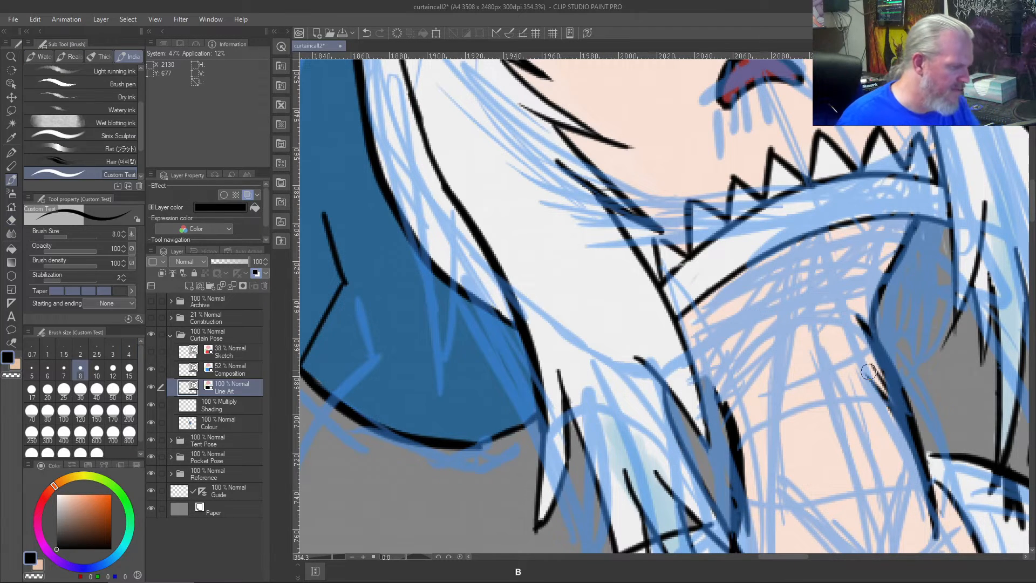
- Draw short black tendon lines converging in a V at the base of the throat, undoing the unsatisfactory strokes
{"action": "scroll", "coordinate": [872, 373], "scroll_direction": "down", "scroll_amount": 5}
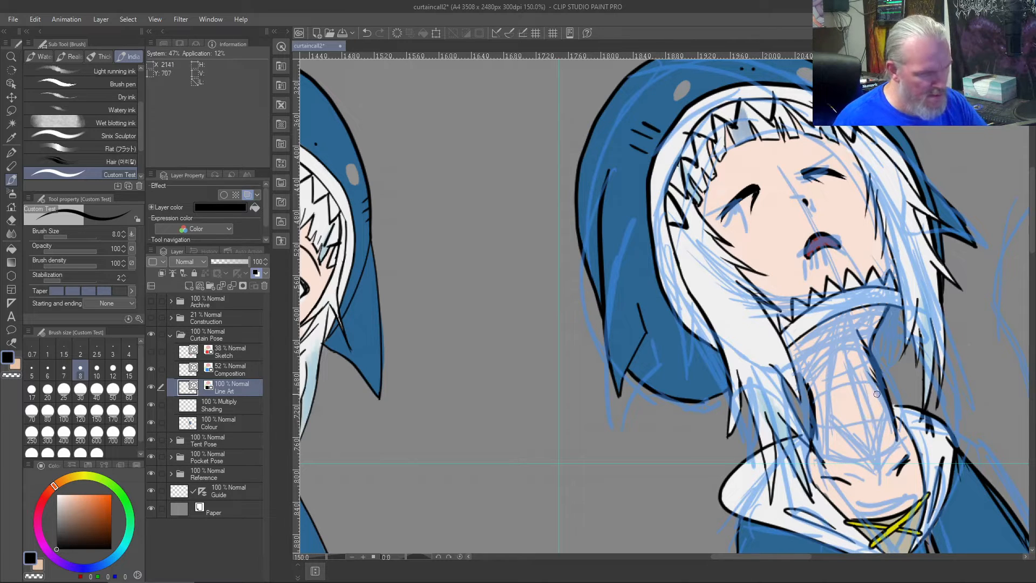
{"action": "mouse_move", "coordinate": [879, 389]}
{"action": "left_mouse_down"}
{"action": "mouse_move", "coordinate": [874, 451]}
{"action": "mouse_move", "coordinate": [874, 366]}
{"action": "left_mouse_up"}
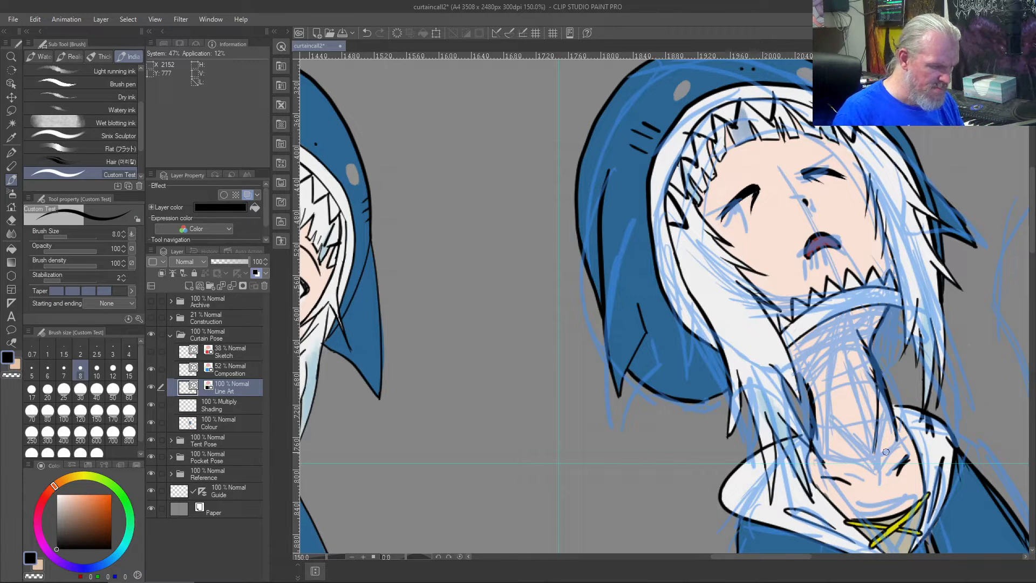
{"action": "key", "text": "ctrl+z"}
{"action": "key", "text": "ctrl+z"}
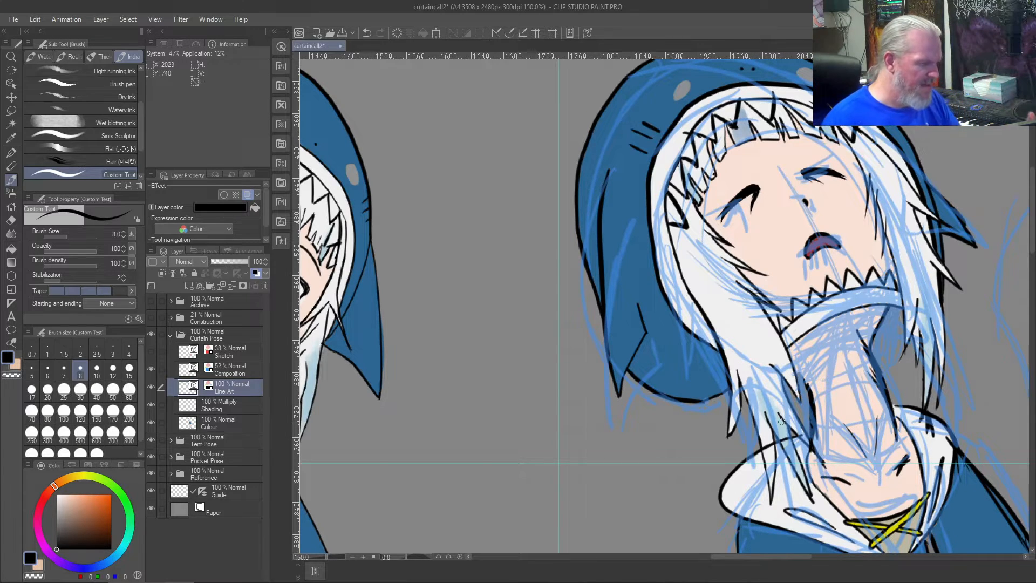
- Draw a wider black arc for the hood's left side, from the neck behind the hair around to the white collar's lower edge
{"action": "scroll", "coordinate": [781, 421], "scroll_direction": "up", "scroll_amount": 1}
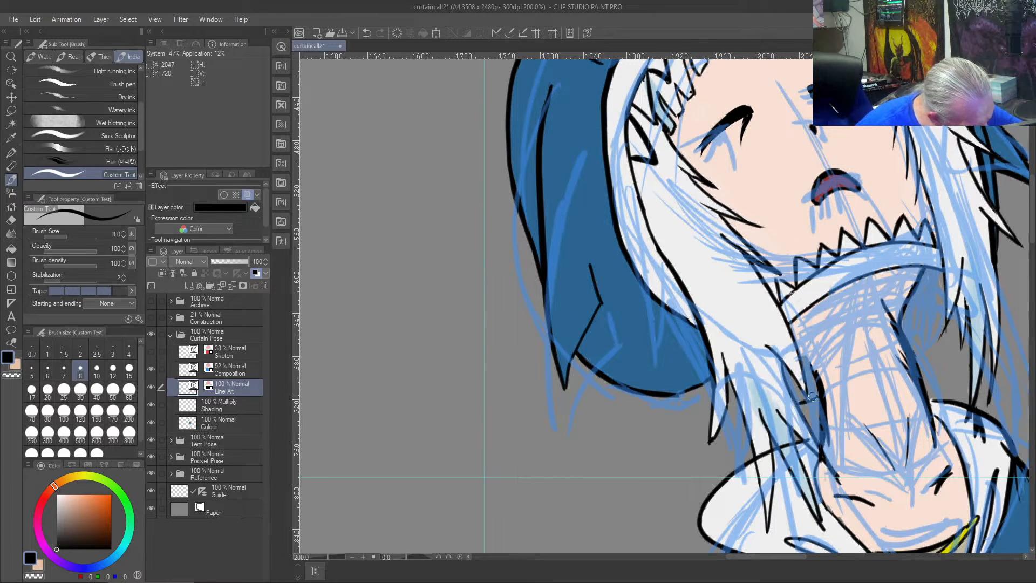
{"action": "key", "text": "ctrl+z"}
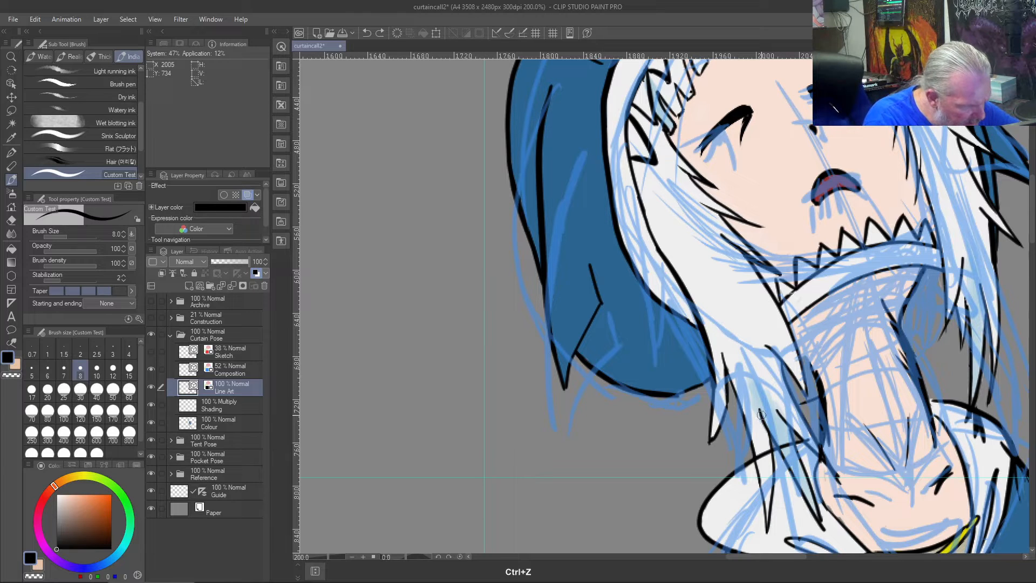
{"action": "mouse_move", "coordinate": [817, 396]}
{"action": "left_mouse_down"}
{"action": "mouse_move", "coordinate": [736, 417]}
{"action": "mouse_move", "coordinate": [678, 481]}
{"action": "left_mouse_up"}
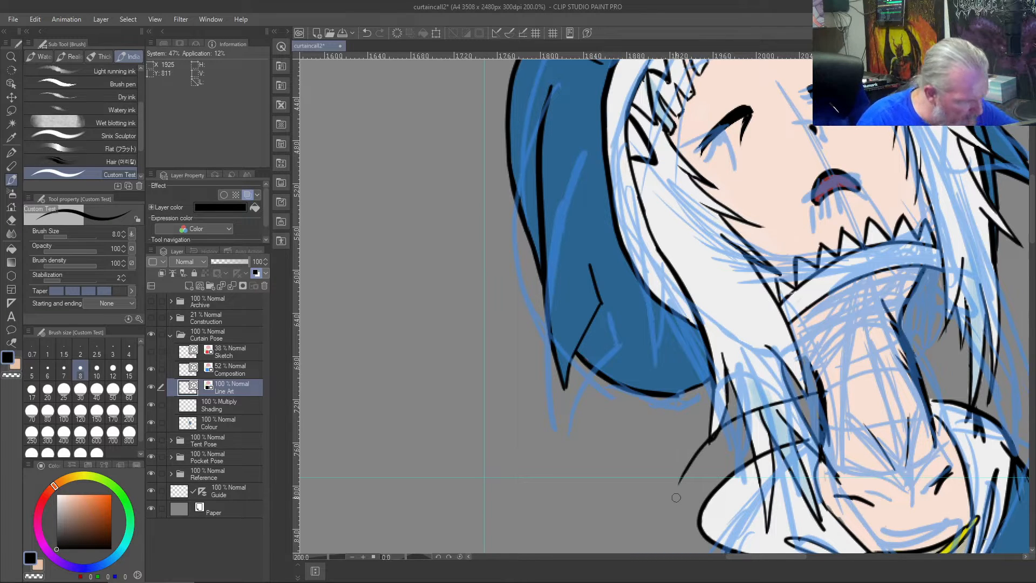
{"action": "scroll", "coordinate": [676, 496], "scroll_direction": "down", "scroll_amount": 6}
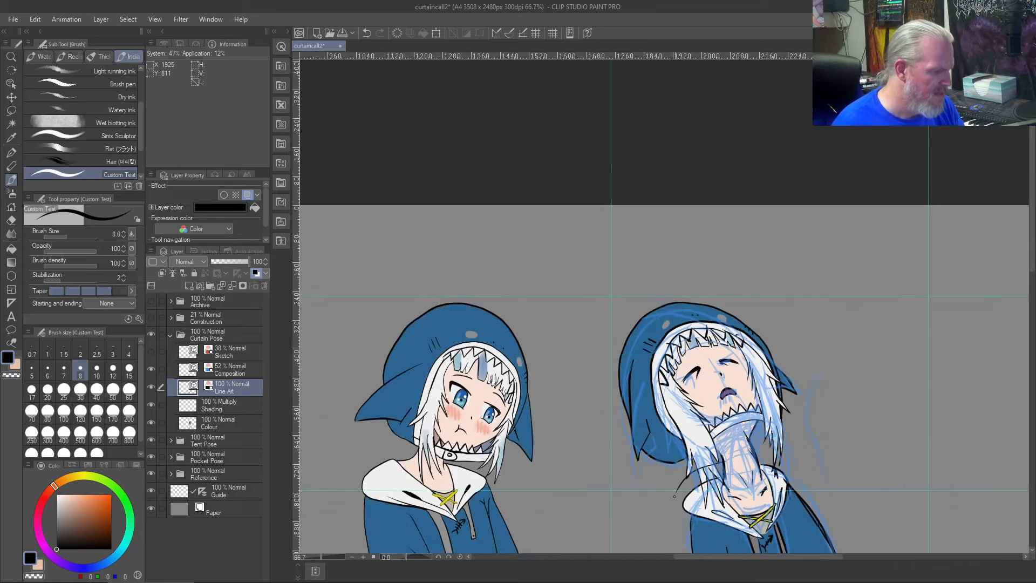
{"action": "scroll", "coordinate": [675, 496], "scroll_direction": "up", "scroll_amount": 6}
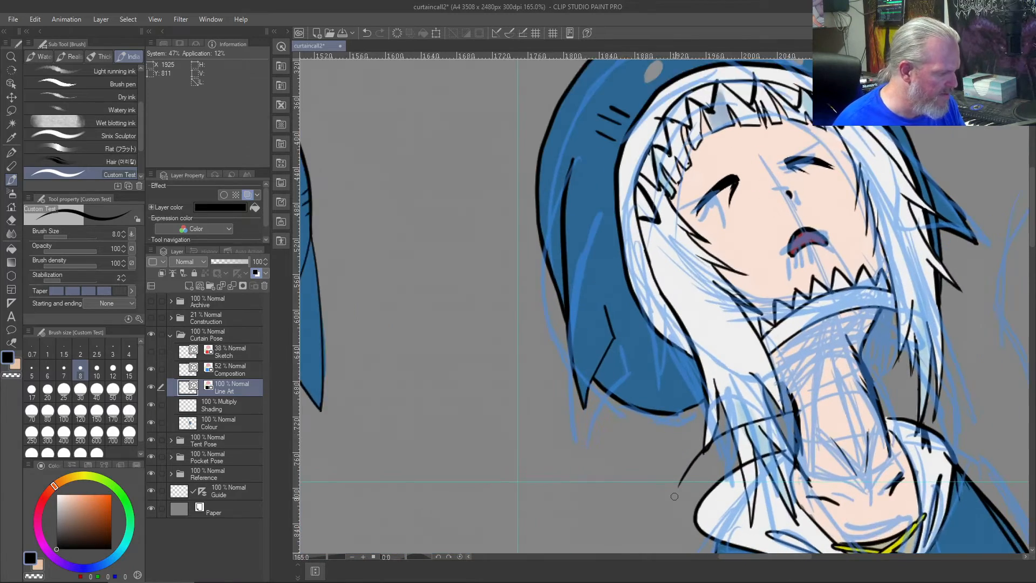
{"action": "left_click_drag", "start_coordinate": [629, 483], "coordinate": [521, 219]}
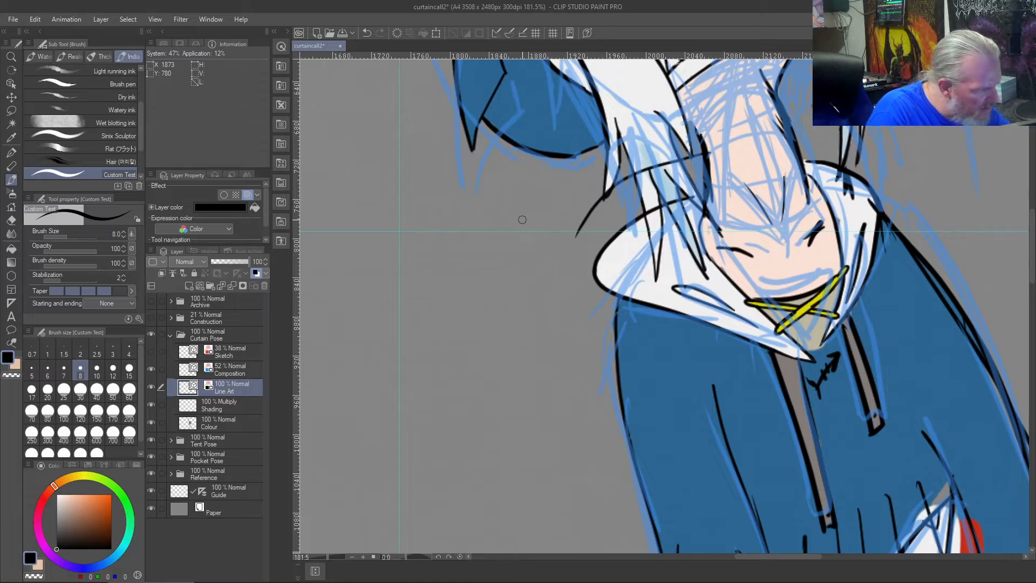
{"action": "key", "text": "ctrl+z"}
{"action": "mouse_move", "coordinate": [636, 175]}
{"action": "left_mouse_down"}
{"action": "mouse_move", "coordinate": [562, 247]}
{"action": "mouse_move", "coordinate": [721, 326]}
{"action": "left_mouse_up"}
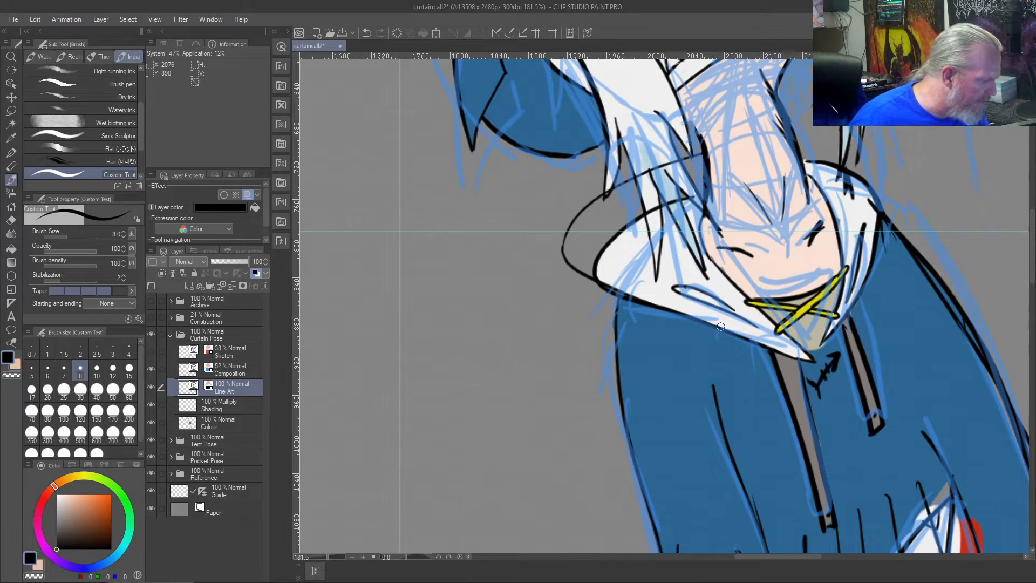
- Trim the doubled lines with the Vector eraser where the new hood arc meets the collar's lower edge
{"action": "scroll", "coordinate": [720, 327], "scroll_direction": "up", "scroll_amount": 4}
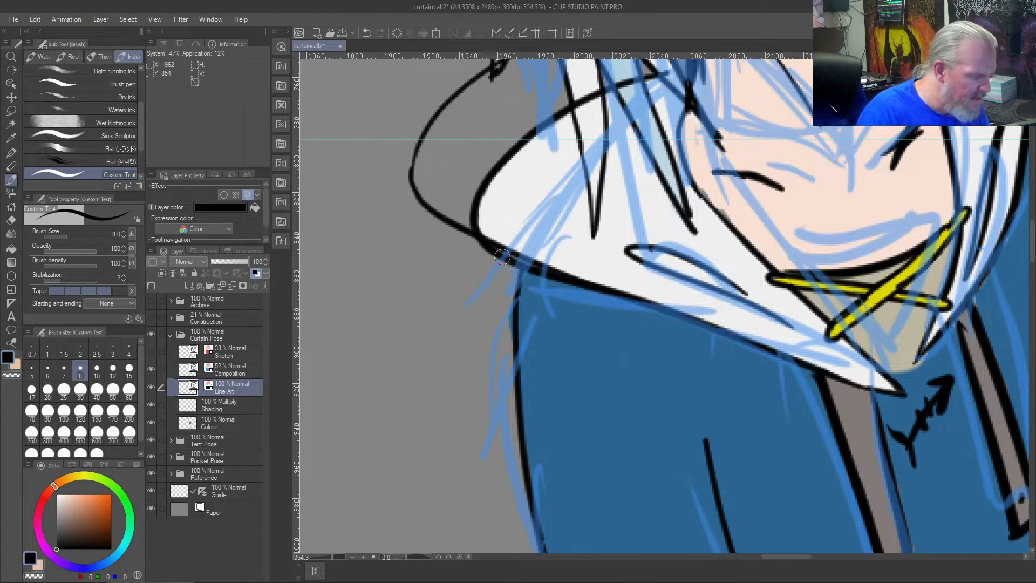
{"action": "key", "text": "j"}
{"action": "key", "text": "j"}
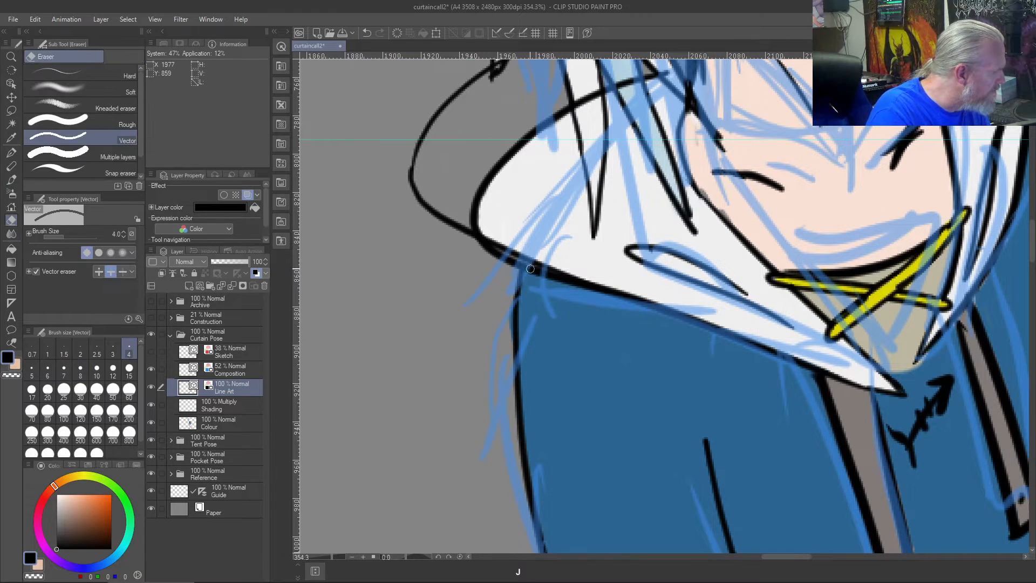
{"action": "left_click_drag", "start_coordinate": [545, 275], "coordinate": [460, 230]}
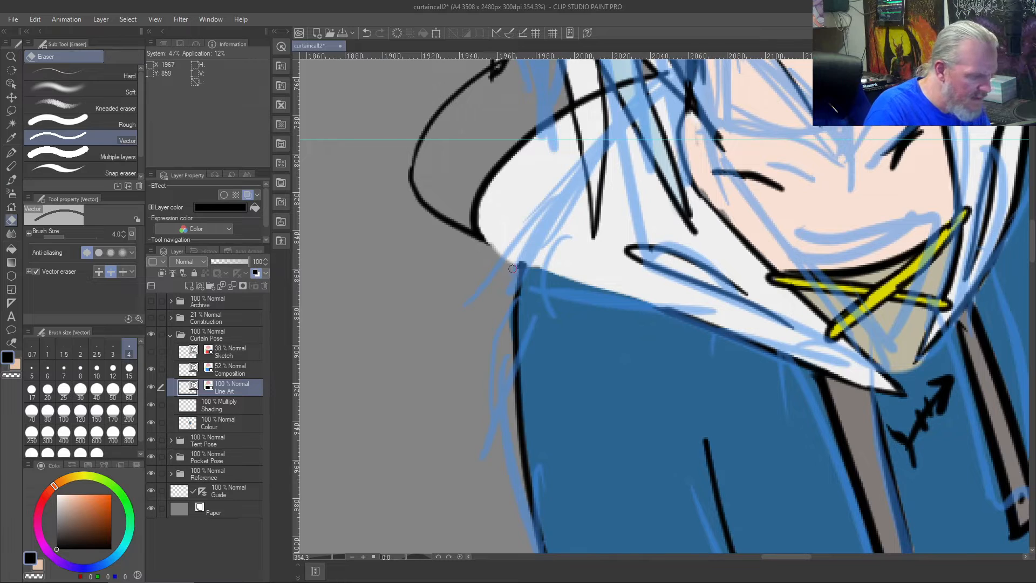
{"action": "key", "text": "ctrl+z"}
{"action": "left_click_drag", "start_coordinate": [532, 271], "coordinate": [488, 250]}
{"action": "left_click_drag", "start_coordinate": [547, 278], "coordinate": [553, 280]}
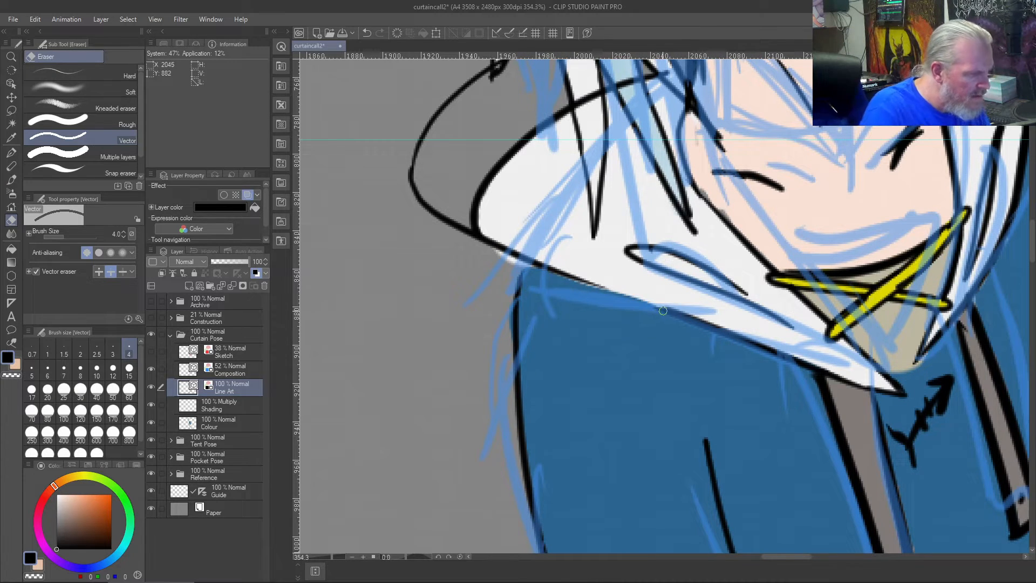
- Redraw the collar's lower-left edge in black as one clean line joining the new hood arc, undoing the unsatisfactory strokes
{"action": "key", "text": "b"}
{"action": "left_click_drag", "start_coordinate": [566, 270], "coordinate": [662, 310]}
{"action": "key", "text": "ctrl+z"}
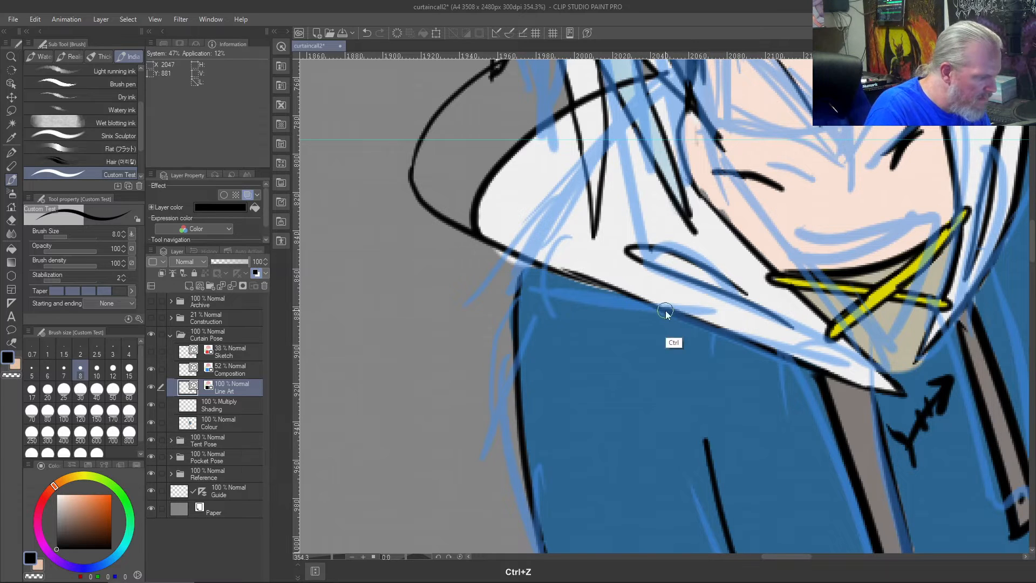
{"action": "key", "text": "ctrl+z"}
{"action": "left_click_drag", "start_coordinate": [648, 305], "coordinate": [533, 260]}
{"action": "key", "text": "ctrl+z"}
{"action": "left_click_drag", "start_coordinate": [664, 311], "coordinate": [535, 261]}
{"action": "left_click_drag", "start_coordinate": [673, 317], "coordinate": [561, 271]}
{"action": "key", "text": "ctrl+z"}
{"action": "key", "text": "ctrl+z"}
{"action": "left_click_drag", "start_coordinate": [681, 316], "coordinate": [497, 240]}
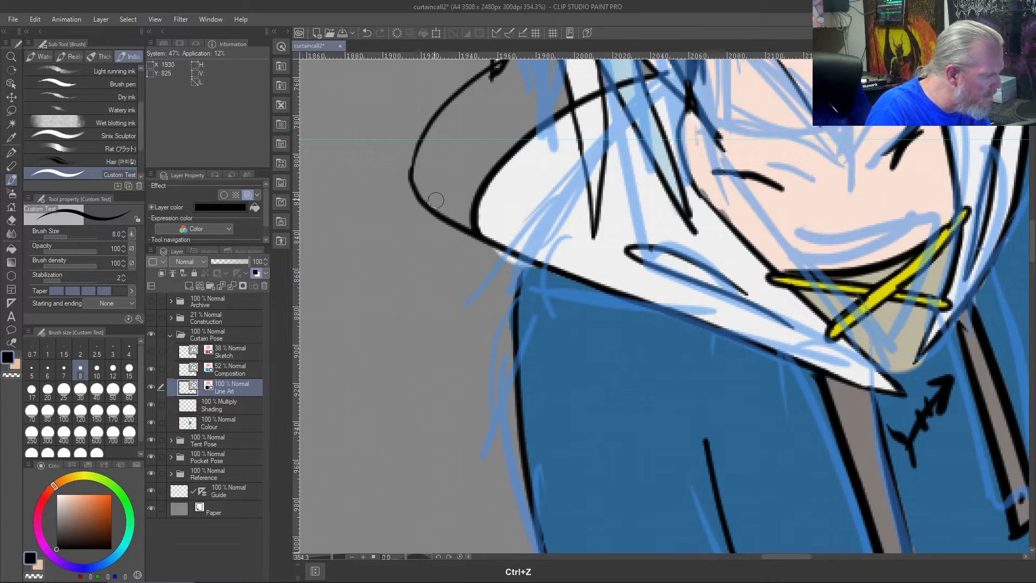
- Erase the old left collar outline inside the new arc and the line segments crossing the hair strands
{"action": "key", "text": "j"}
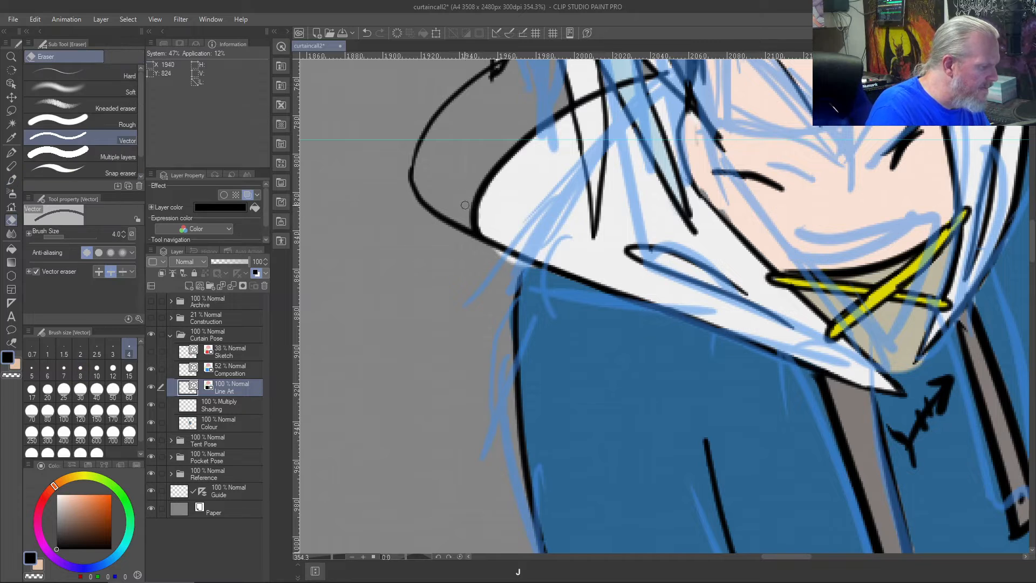
{"action": "left_click_drag", "start_coordinate": [461, 201], "coordinate": [495, 225]}
{"action": "scroll", "coordinate": [498, 195], "scroll_direction": "down", "scroll_amount": 3}
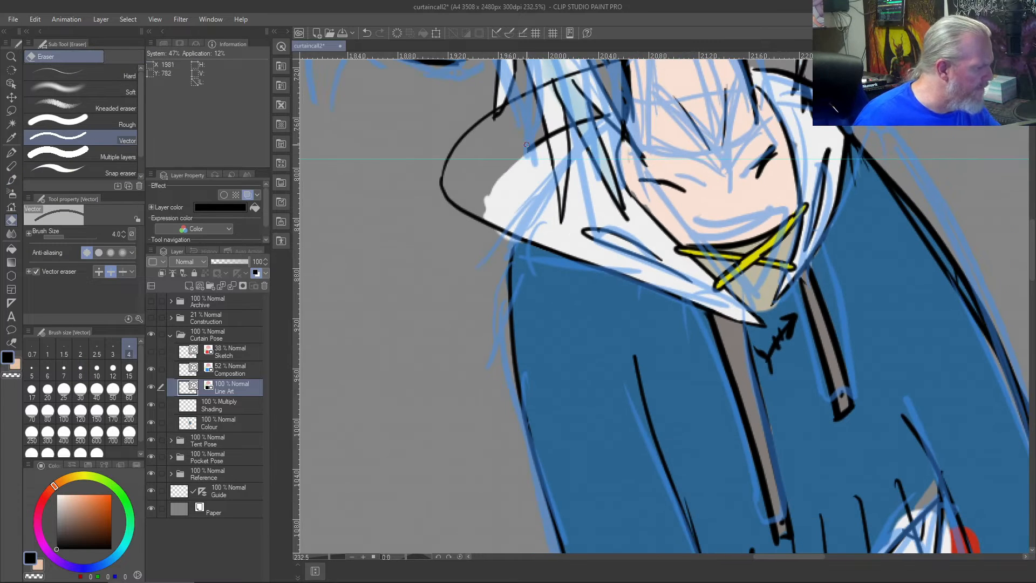
{"action": "left_click", "coordinate": [554, 133]}
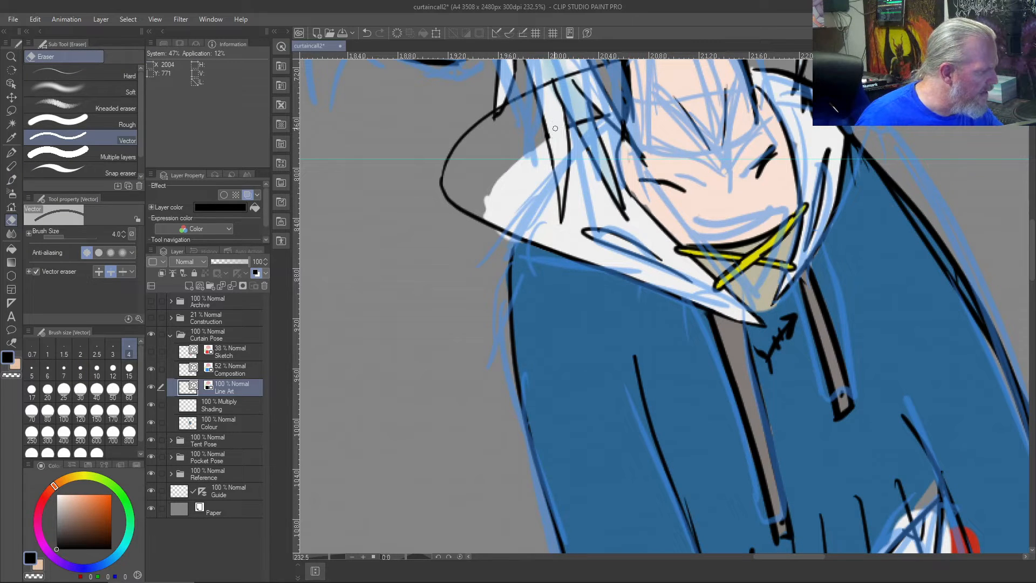
{"action": "left_click_drag", "start_coordinate": [571, 130], "coordinate": [579, 123]}
{"action": "key", "text": "ctrl+z"}
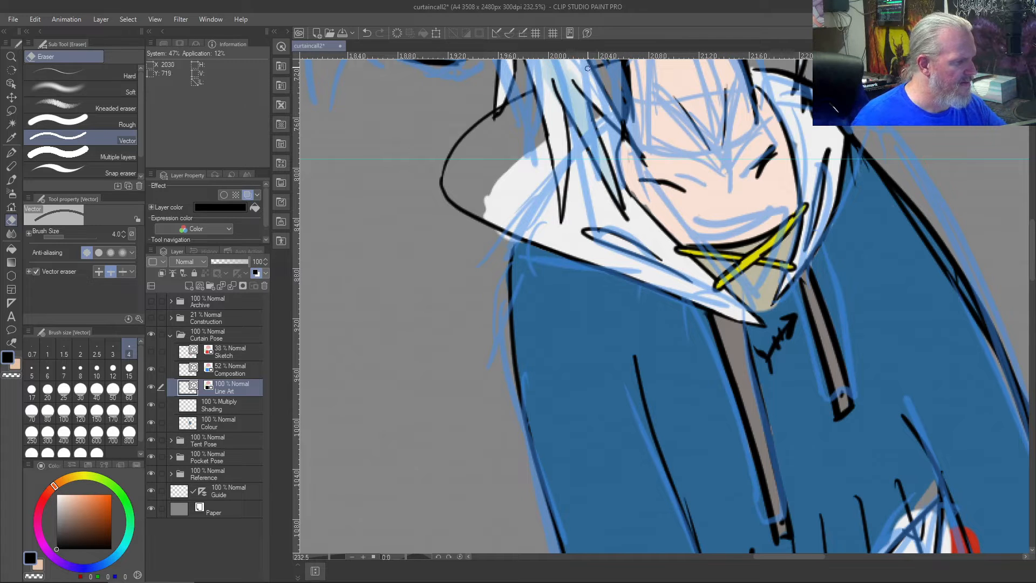
- Try to draw a matching hood arc from the neck's right-hand contour outward over the right shoulder, undoing each attempt
{"action": "scroll", "coordinate": [574, 56], "scroll_direction": "up", "scroll_amount": 10}
{"action": "scroll", "coordinate": [574, 56], "scroll_direction": "down", "scroll_amount": 15}
{"action": "scroll", "coordinate": [574, 56], "scroll_direction": "up", "scroll_amount": 8}
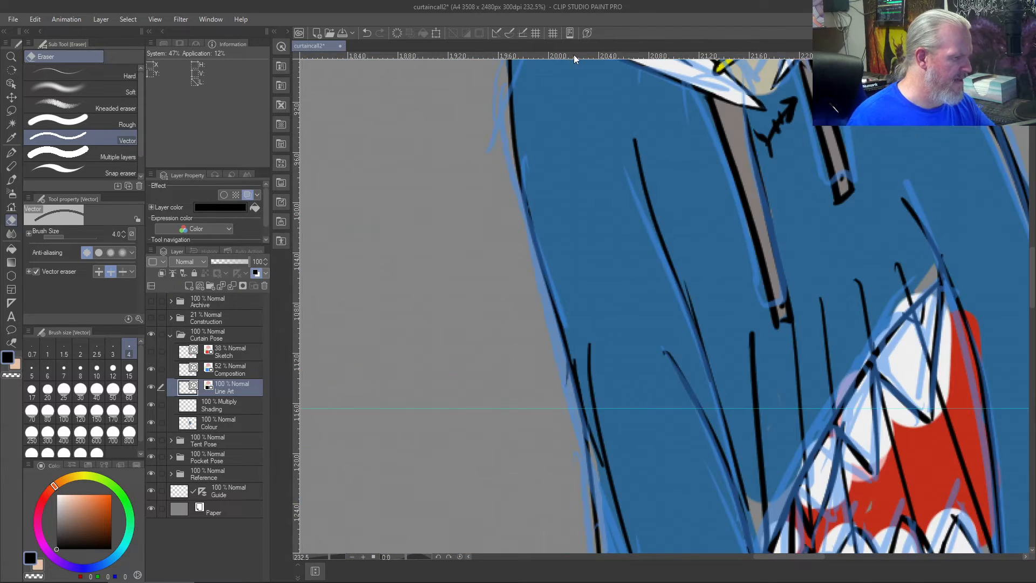
{"action": "left_click_drag", "start_coordinate": [559, 139], "coordinate": [800, 331]}
{"action": "scroll", "coordinate": [799, 331], "scroll_direction": "down", "scroll_amount": 5}
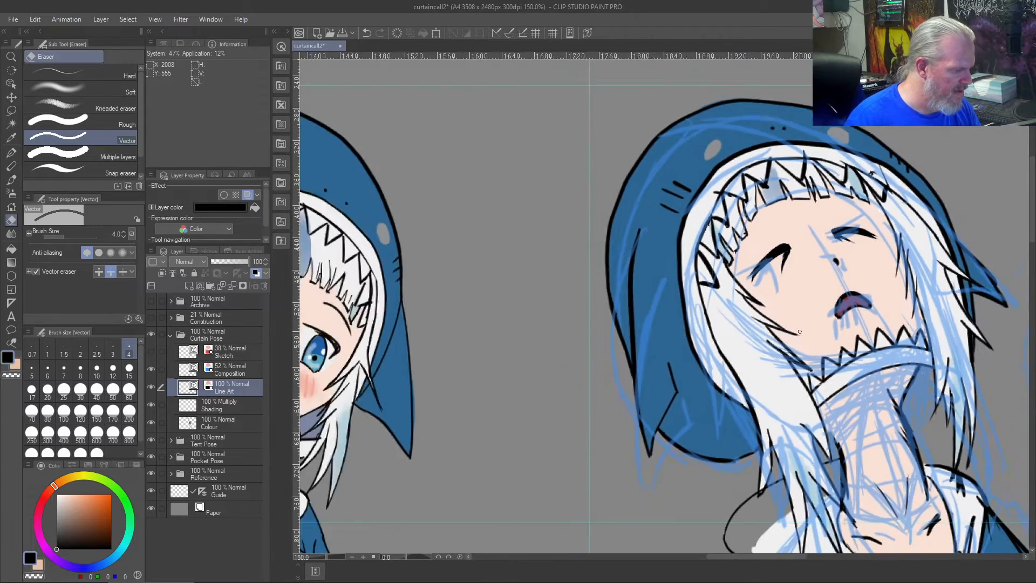
{"action": "left_click_drag", "start_coordinate": [623, 423], "coordinate": [493, 258]}
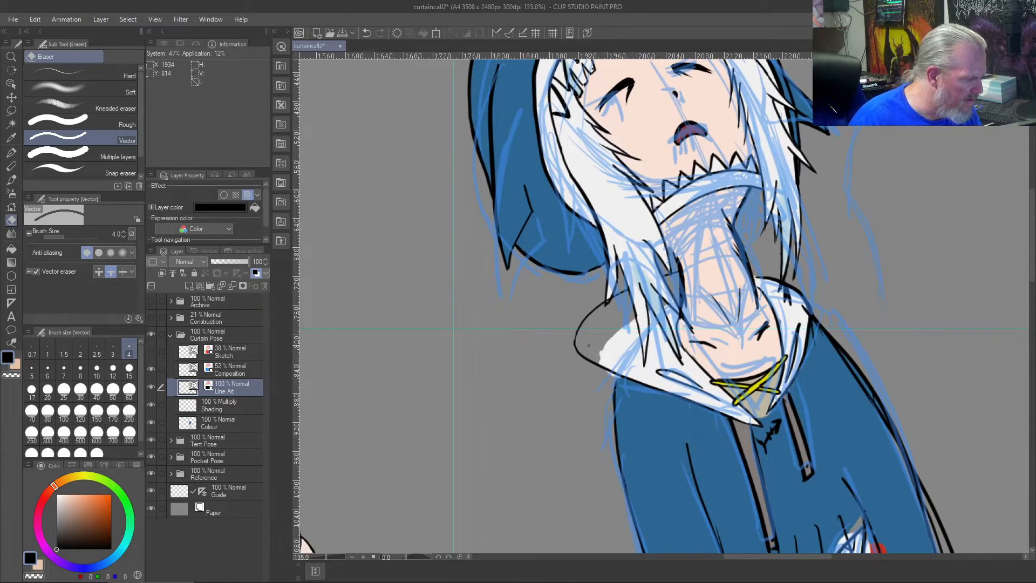
{"action": "scroll", "coordinate": [589, 345], "scroll_direction": "up", "scroll_amount": 4}
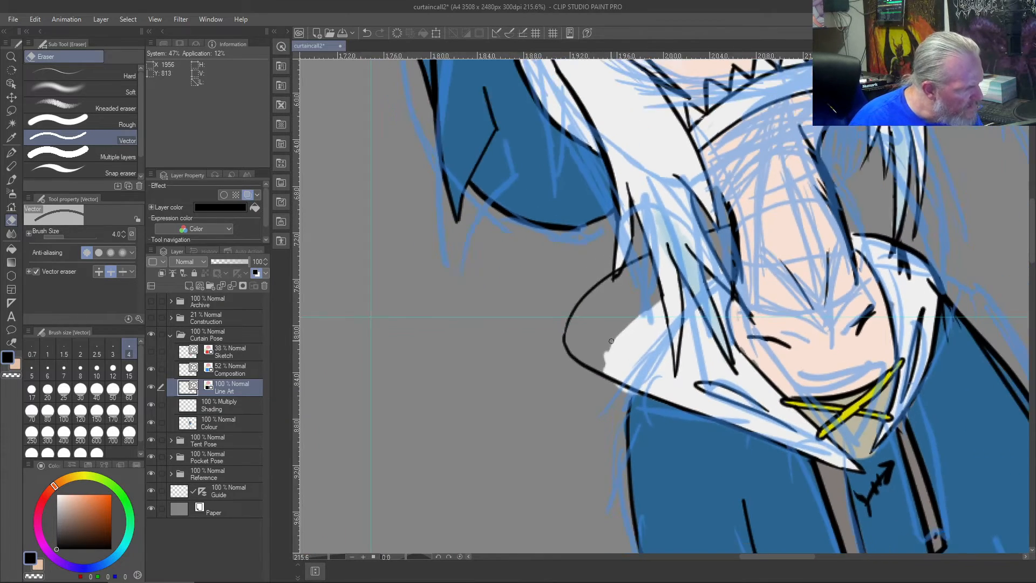
{"action": "scroll", "coordinate": [612, 341], "scroll_direction": "down", "scroll_amount": 2}
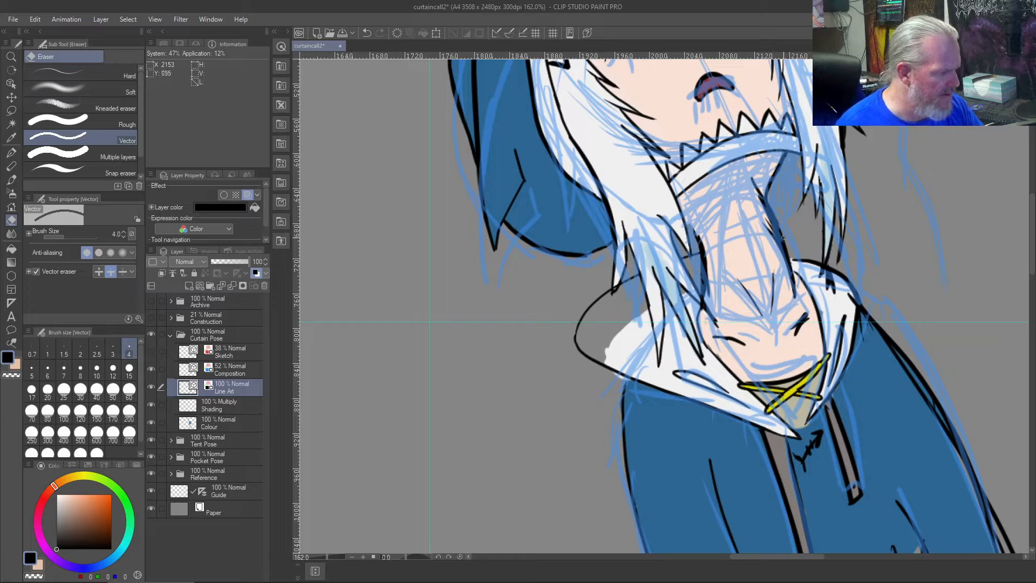
{"action": "key", "text": "b"}
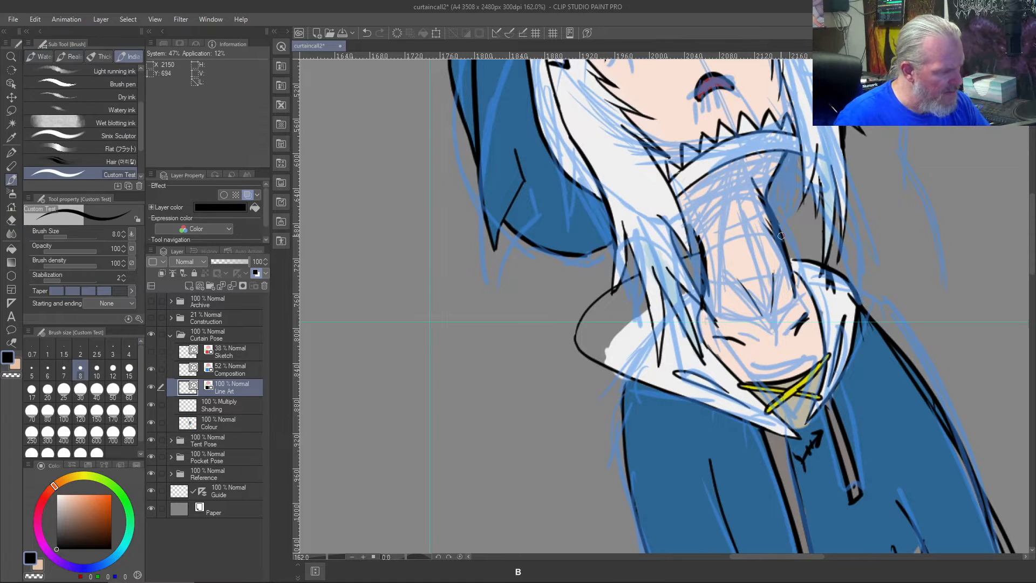
{"action": "mouse_move", "coordinate": [781, 233]}
{"action": "left_mouse_down"}
{"action": "mouse_move", "coordinate": [872, 270]}
{"action": "mouse_move", "coordinate": [864, 342]}
{"action": "left_mouse_up"}
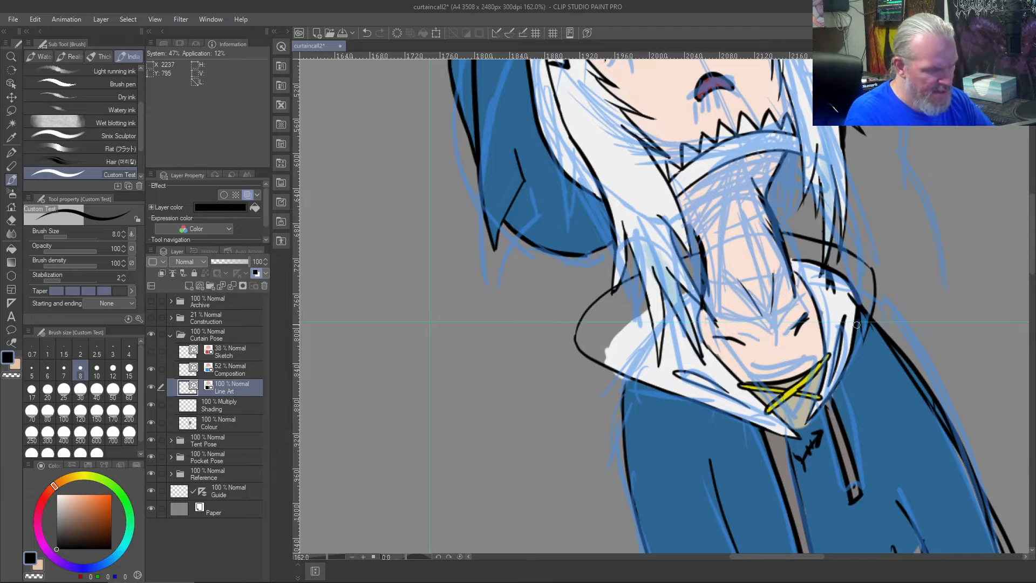
{"action": "key", "text": "ctrl+z"}
{"action": "key", "text": "ctrl+z"}
{"action": "mouse_move", "coordinate": [781, 236]}
{"action": "left_mouse_down"}
{"action": "mouse_move", "coordinate": [869, 244]}
{"action": "mouse_move", "coordinate": [863, 320]}
{"action": "left_mouse_up"}
{"action": "key", "text": "ctrl+z"}
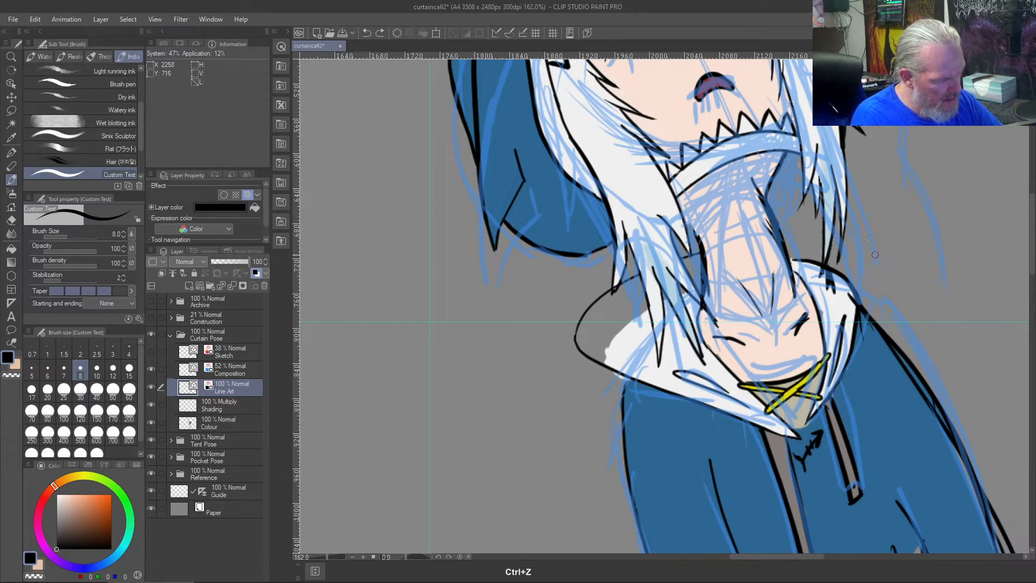
{"action": "mouse_move", "coordinate": [775, 230]}
{"action": "left_mouse_down"}
{"action": "mouse_move", "coordinate": [812, 228]}
{"action": "mouse_move", "coordinate": [912, 281]}
{"action": "left_mouse_up"}
{"action": "key", "text": "ctrl+z"}
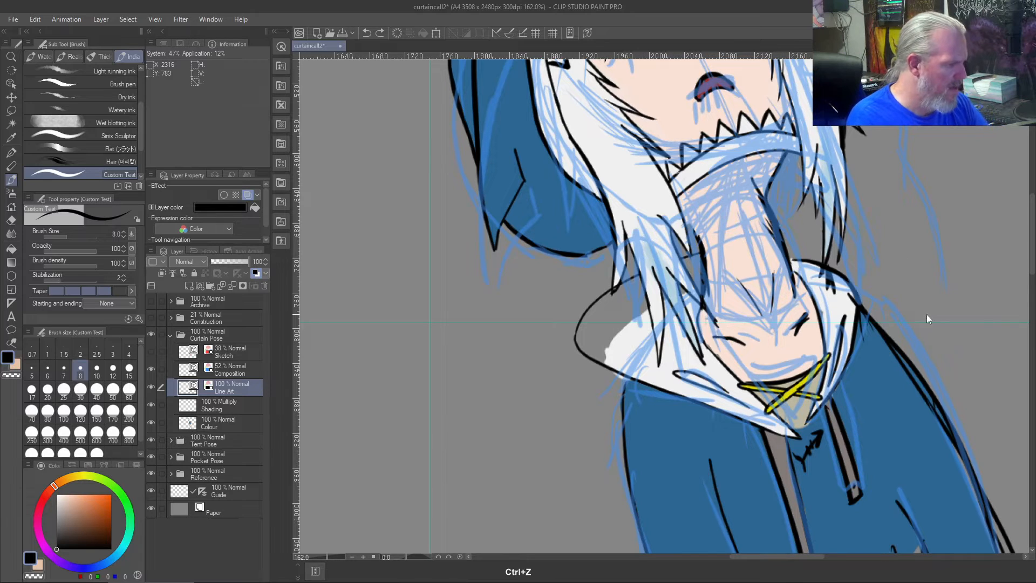
{"action": "mouse_move", "coordinate": [783, 233]}
{"action": "left_mouse_down"}
{"action": "mouse_move", "coordinate": [858, 247]}
{"action": "mouse_move", "coordinate": [942, 298]}
{"action": "left_mouse_up"}
{"action": "key", "text": "ctrl+z"}
{"action": "mouse_move", "coordinate": [782, 233]}
{"action": "left_mouse_down"}
{"action": "mouse_move", "coordinate": [799, 229]}
{"action": "mouse_move", "coordinate": [925, 267]}
{"action": "left_mouse_up"}
{"action": "key", "text": "ctrl+z"}
{"action": "left_click_drag", "start_coordinate": [777, 230], "coordinate": [889, 252]}
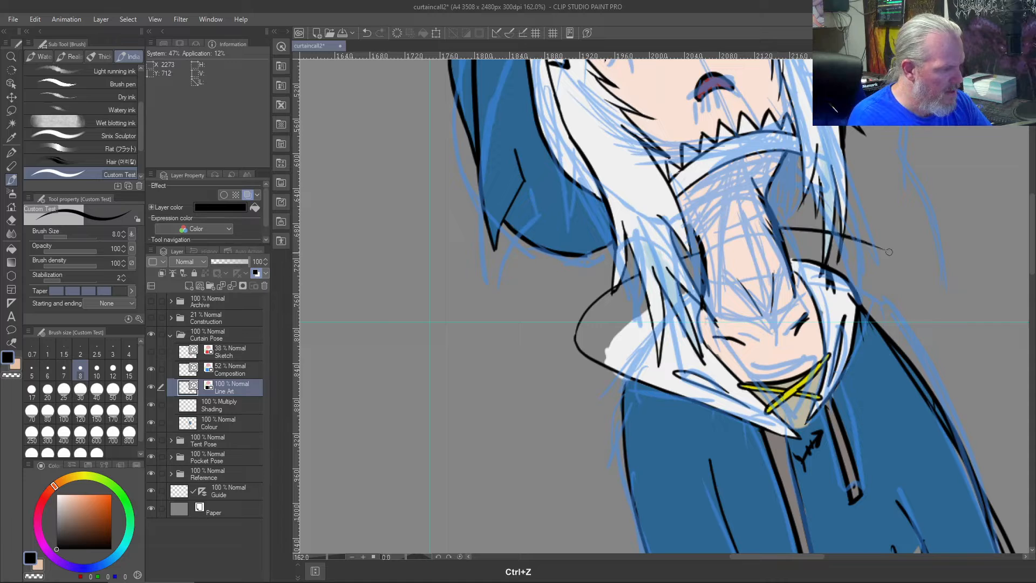
{"action": "key", "text": "ctrl+z"}
{"action": "left_click_drag", "start_coordinate": [777, 231], "coordinate": [913, 308]}
{"action": "key", "text": "ctrl+z"}
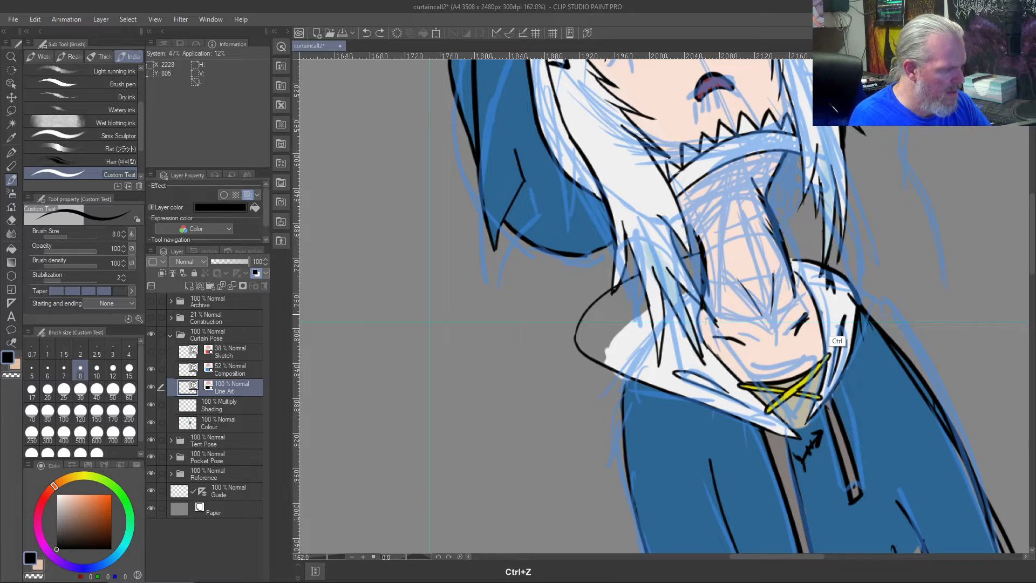
{"action": "left_click_drag", "start_coordinate": [778, 227], "coordinate": [914, 266]}
{"action": "key", "text": "ctrl+z"}
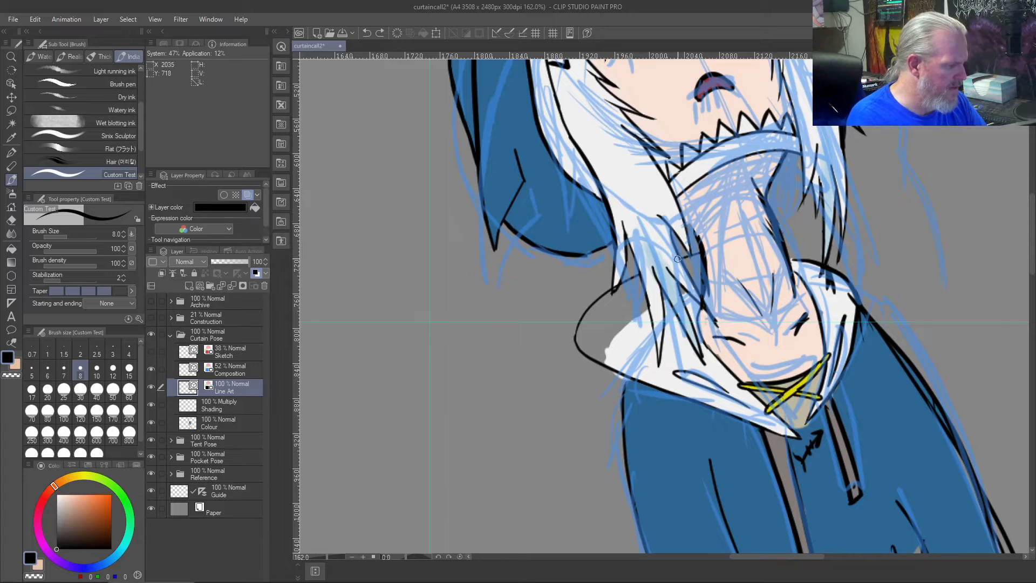
{"action": "mouse_move", "coordinate": [789, 235]}
{"action": "left_mouse_down"}
{"action": "mouse_move", "coordinate": [893, 269]}
{"action": "mouse_move", "coordinate": [888, 331]}
{"action": "left_mouse_up"}
{"action": "key", "text": "ctrl+z"}
{"action": "mouse_move", "coordinate": [850, 242]}
{"action": "left_mouse_down"}
{"action": "mouse_move", "coordinate": [875, 269]}
{"action": "mouse_move", "coordinate": [875, 355]}
{"action": "left_mouse_up"}
{"action": "key", "text": "ctrl+z"}
{"action": "key", "text": "ctrl+z"}
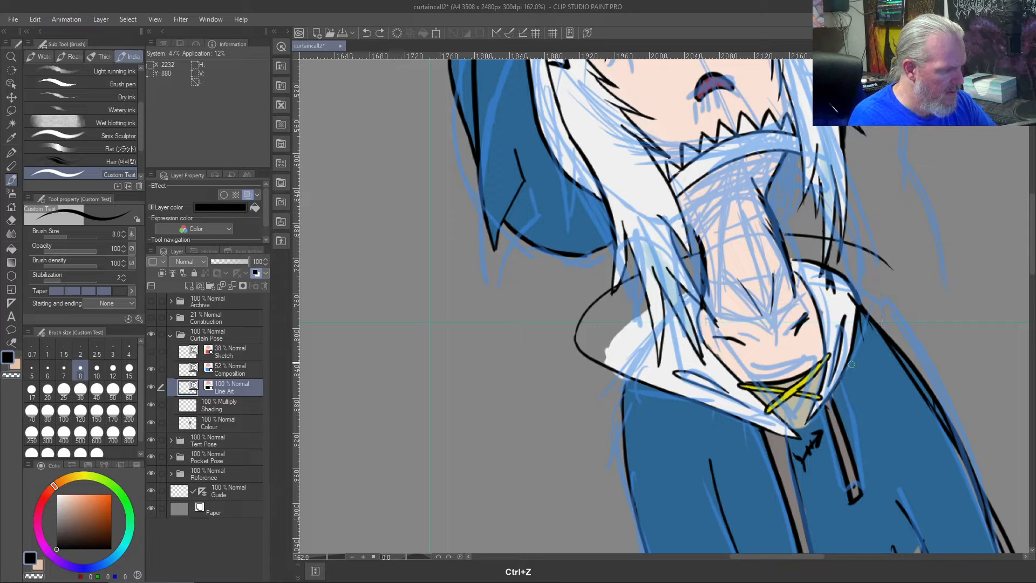
{"action": "key", "text": "ctrl+z"}
- Draw the hood's right side as a wide black arc from the neck around to the collar's front edge, undoing unsatisfactory strokes
{"action": "left_click_drag", "start_coordinate": [781, 236], "coordinate": [889, 331]}
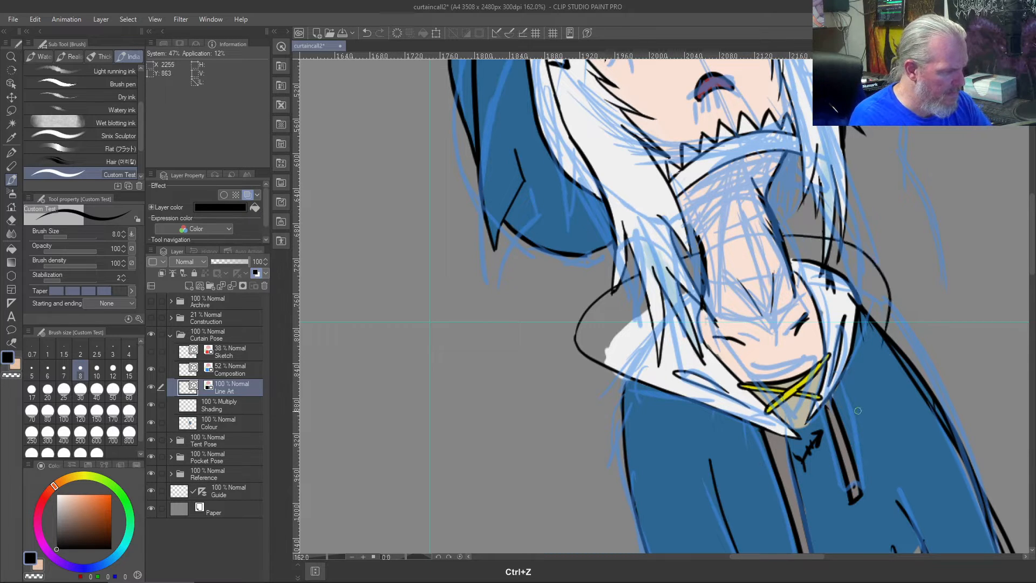
{"action": "key", "text": "ctrl+z"}
{"action": "mouse_move", "coordinate": [779, 224]}
{"action": "left_mouse_down"}
{"action": "mouse_move", "coordinate": [877, 257]}
{"action": "mouse_move", "coordinate": [890, 326]}
{"action": "left_mouse_up"}
{"action": "key", "text": "ctrl+z"}
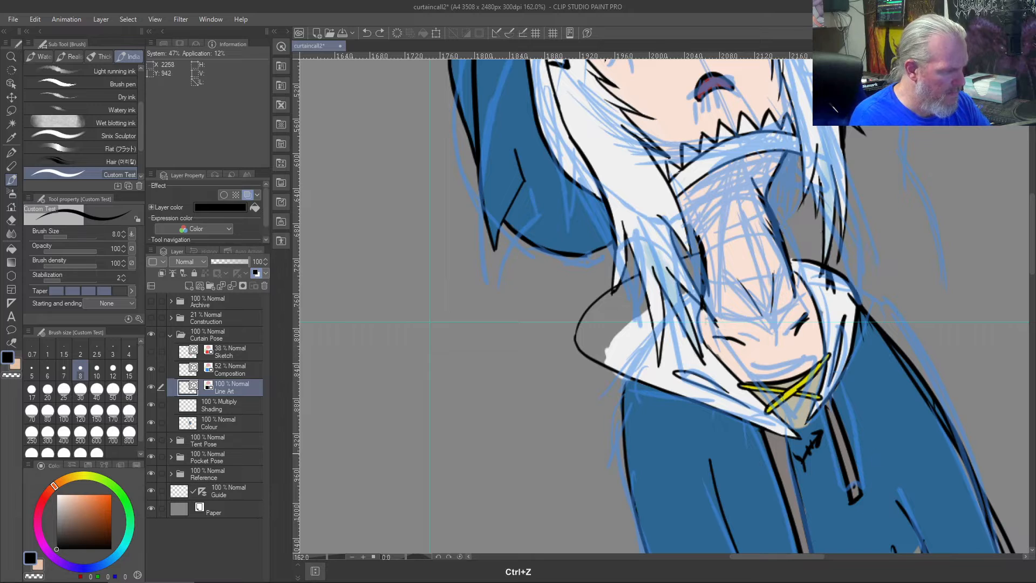
{"action": "left_click_drag", "start_coordinate": [781, 230], "coordinate": [891, 330]}
{"action": "key", "text": "ctrl+z"}
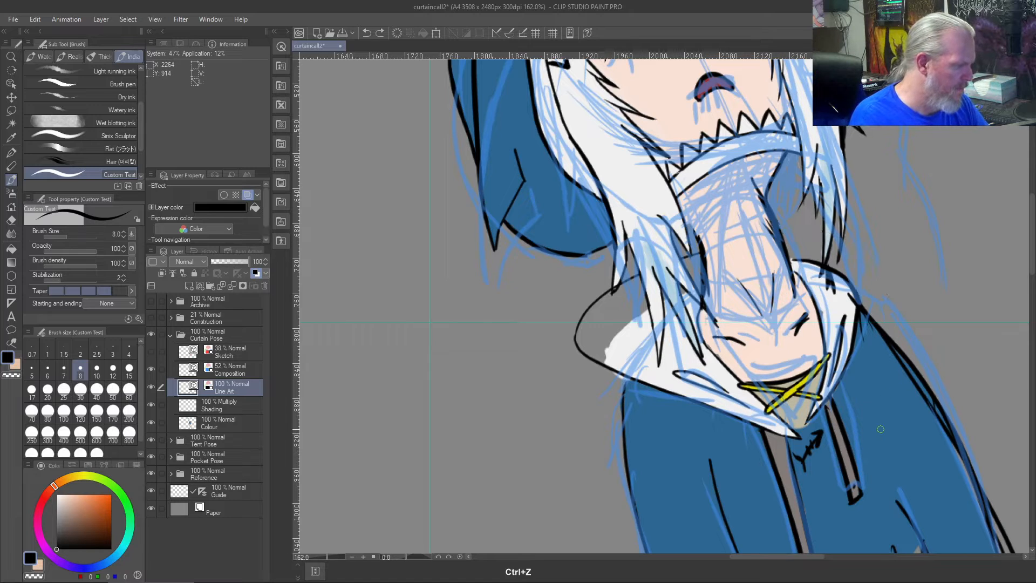
{"action": "mouse_move", "coordinate": [776, 231]}
{"action": "left_mouse_down"}
{"action": "mouse_move", "coordinate": [796, 231]}
{"action": "mouse_move", "coordinate": [879, 325]}
{"action": "mouse_move", "coordinate": [856, 362]}
{"action": "left_mouse_up"}
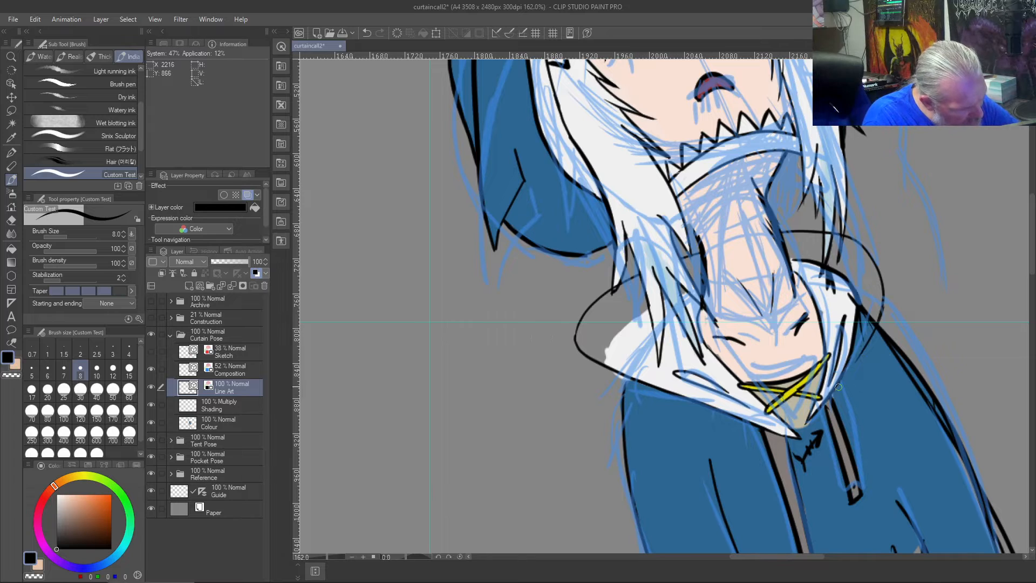
{"action": "left_click_drag", "start_coordinate": [873, 325], "coordinate": [837, 381]}
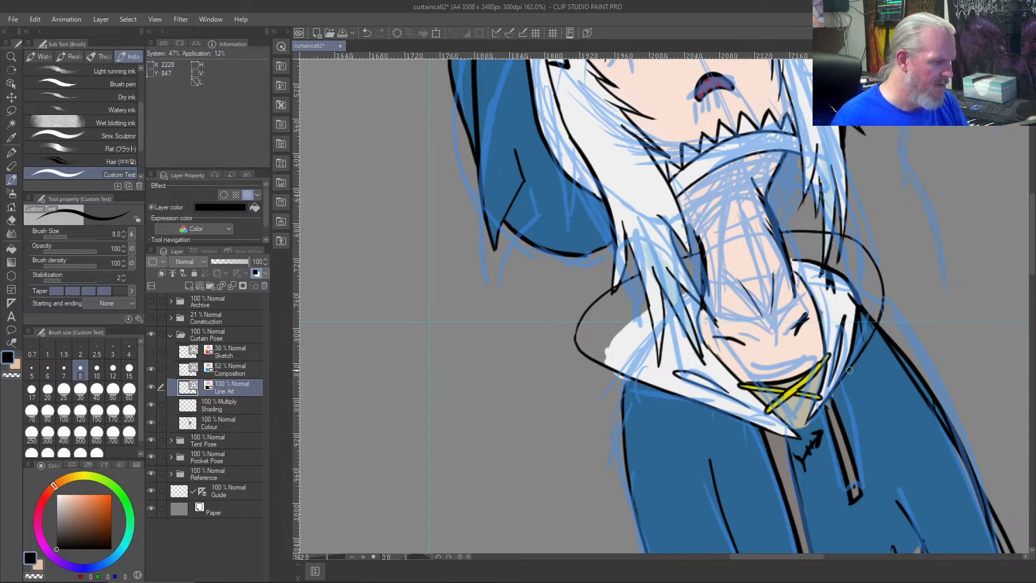
- Erase the old right collar outline inside the new hood arc and the black fold line on the collar's right side
{"action": "scroll", "coordinate": [849, 370], "scroll_direction": "up", "scroll_amount": 3}
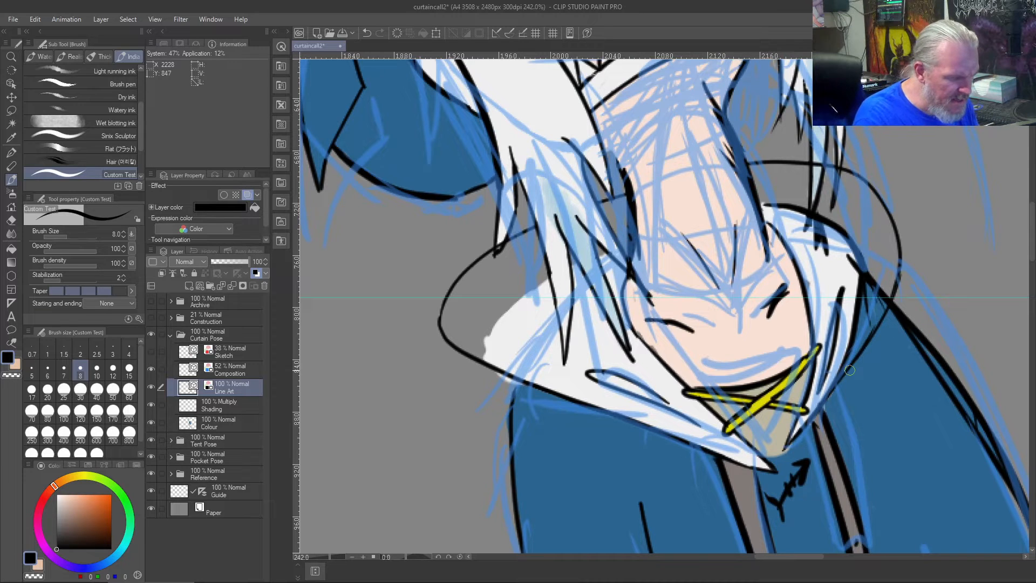
{"action": "key", "text": "j"}
{"action": "mouse_move", "coordinate": [876, 294]}
{"action": "left_mouse_down"}
{"action": "mouse_move", "coordinate": [884, 272]}
{"action": "mouse_move", "coordinate": [871, 316]}
{"action": "mouse_move", "coordinate": [886, 285]}
{"action": "mouse_move", "coordinate": [885, 296]}
{"action": "mouse_move", "coordinate": [871, 316]}
{"action": "mouse_move", "coordinate": [867, 286]}
{"action": "left_mouse_up"}
{"action": "mouse_move", "coordinate": [845, 326]}
{"action": "left_mouse_down"}
{"action": "mouse_move", "coordinate": [861, 298]}
{"action": "mouse_move", "coordinate": [847, 353]}
{"action": "left_mouse_up"}
{"action": "mouse_move", "coordinate": [864, 276]}
{"action": "left_mouse_down"}
{"action": "mouse_move", "coordinate": [843, 236]}
{"action": "mouse_move", "coordinate": [844, 259]}
{"action": "mouse_move", "coordinate": [857, 262]}
{"action": "mouse_move", "coordinate": [856, 240]}
{"action": "mouse_move", "coordinate": [865, 274]}
{"action": "mouse_move", "coordinate": [815, 250]}
{"action": "mouse_move", "coordinate": [825, 250]}
{"action": "mouse_move", "coordinate": [821, 210]}
{"action": "mouse_move", "coordinate": [813, 244]}
{"action": "mouse_move", "coordinate": [822, 207]}
{"action": "mouse_move", "coordinate": [808, 245]}
{"action": "mouse_move", "coordinate": [821, 209]}
{"action": "mouse_move", "coordinate": [811, 240]}
{"action": "mouse_move", "coordinate": [816, 225]}
{"action": "mouse_move", "coordinate": [810, 231]}
{"action": "mouse_move", "coordinate": [795, 209]}
{"action": "mouse_move", "coordinate": [797, 231]}
{"action": "left_mouse_up"}
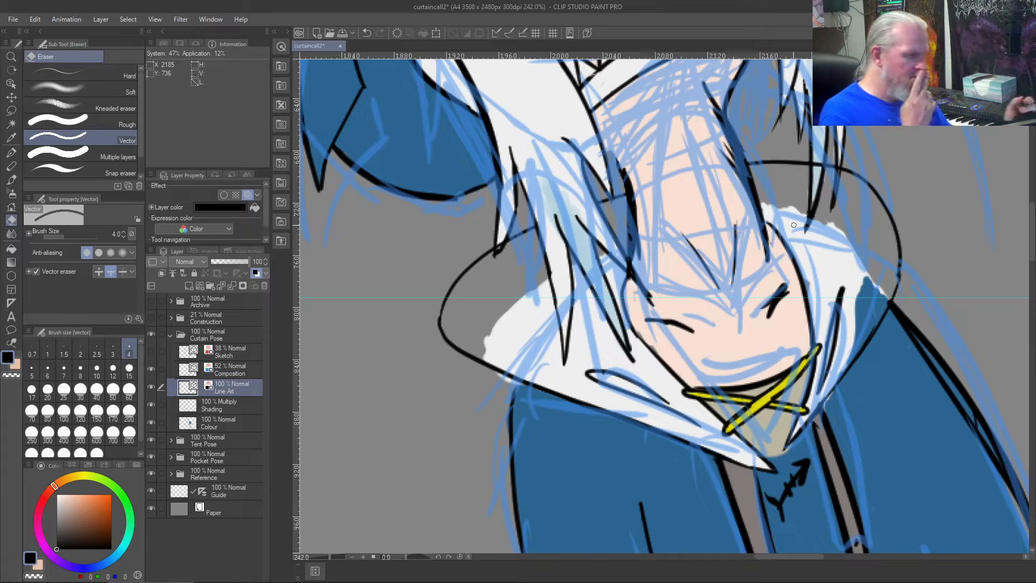
{"action": "mouse_move", "coordinate": [838, 277]}
{"action": "left_mouse_down"}
{"action": "mouse_move", "coordinate": [847, 339]}
{"action": "mouse_move", "coordinate": [825, 376]}
{"action": "mouse_move", "coordinate": [835, 291]}
{"action": "mouse_move", "coordinate": [826, 367]}
{"action": "mouse_move", "coordinate": [831, 314]}
{"action": "mouse_move", "coordinate": [823, 367]}
{"action": "left_mouse_up"}
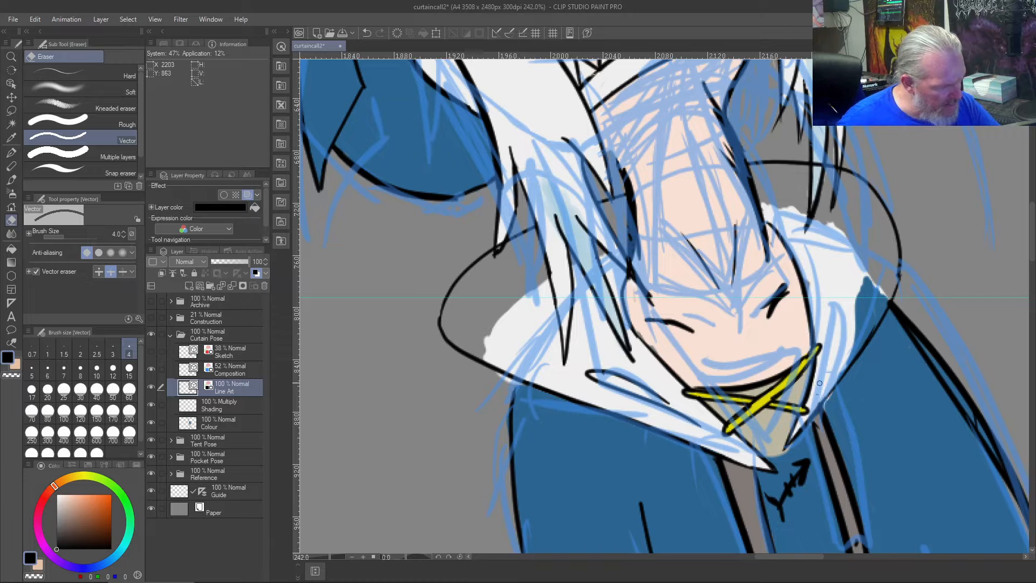
- Redraw the fold line on the collar's right side as one tapered black stroke, undoing the unsatisfactory attempts
{"action": "key", "text": "b"}
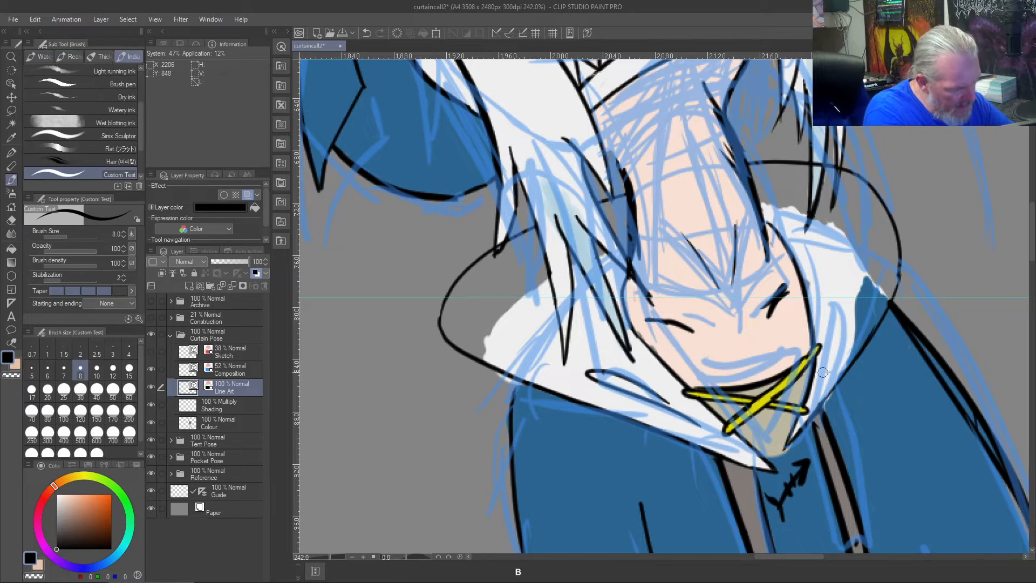
{"action": "mouse_move", "coordinate": [809, 400]}
{"action": "left_mouse_down"}
{"action": "mouse_move", "coordinate": [856, 312]}
{"action": "mouse_move", "coordinate": [823, 371]}
{"action": "left_mouse_up"}
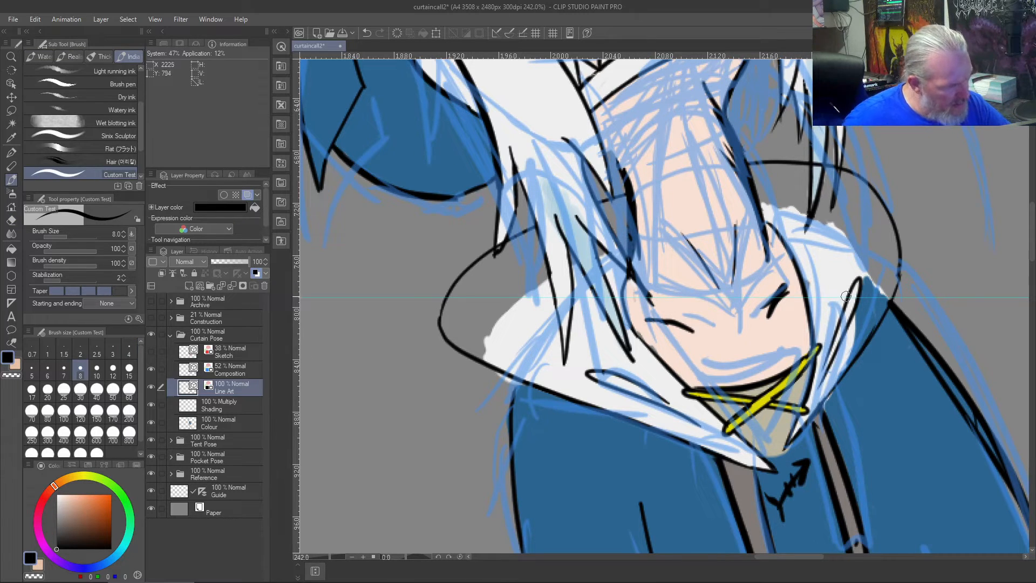
{"action": "key", "text": "ctrl+z"}
{"action": "left_click_drag", "start_coordinate": [851, 294], "coordinate": [809, 399]}
{"action": "key", "text": "ctrl+z"}
{"action": "mouse_move", "coordinate": [846, 327]}
{"action": "left_mouse_down"}
{"action": "mouse_move", "coordinate": [863, 272]}
{"action": "mouse_move", "coordinate": [819, 391]}
{"action": "left_mouse_up"}
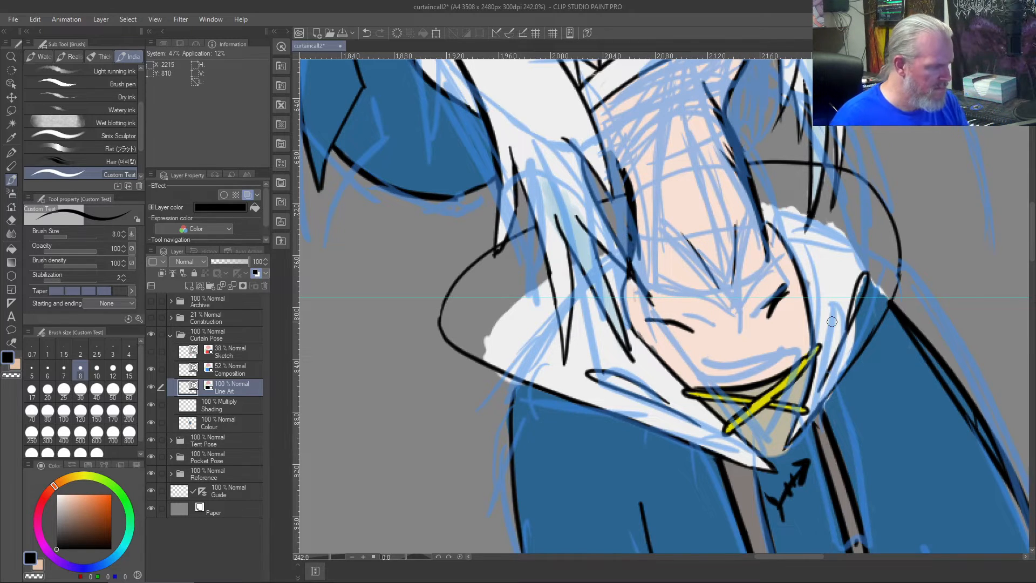
- Erase the hood arc segment crossing the right hair strand and redraw the strand's outer edge in black
{"action": "scroll", "coordinate": [831, 322], "scroll_direction": "down", "scroll_amount": 2}
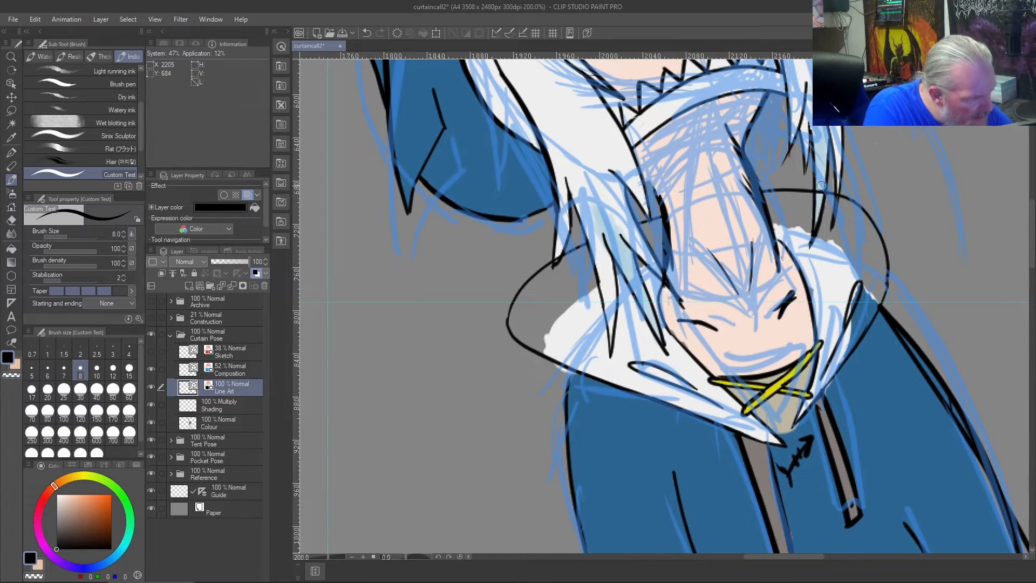
{"action": "key", "text": "j"}
{"action": "scroll", "coordinate": [825, 166], "scroll_direction": "up", "scroll_amount": 7}
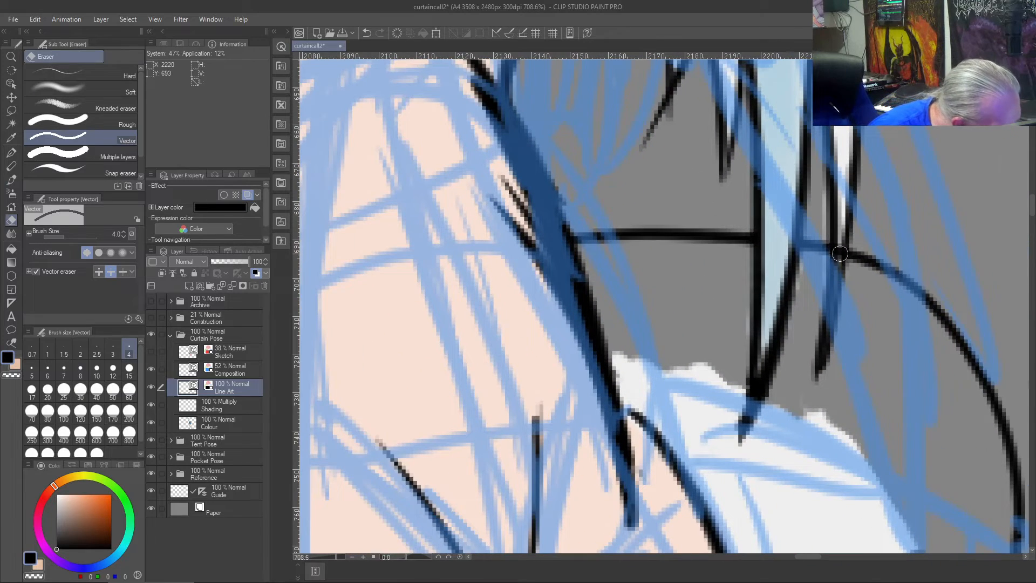
{"action": "left_click", "coordinate": [839, 254]}
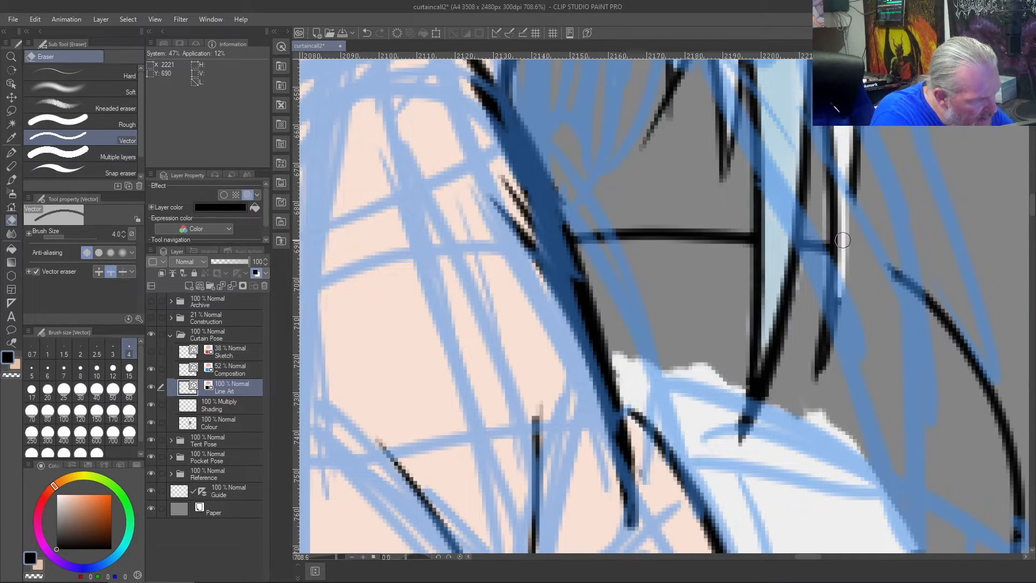
{"action": "key", "text": "b"}
{"action": "left_click_drag", "start_coordinate": [853, 194], "coordinate": [828, 305]}
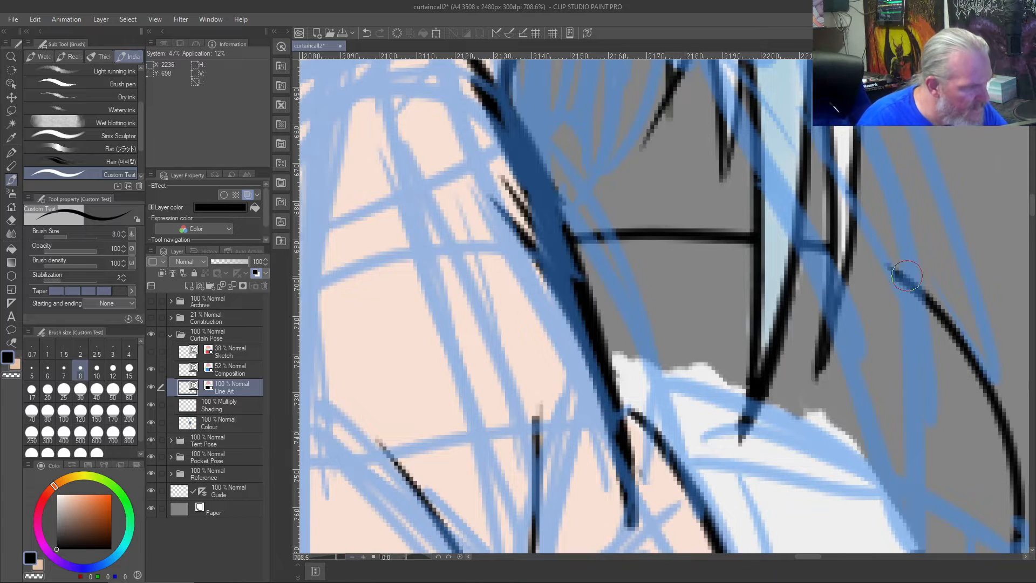
- Bridge the gap between the right hair strand and the hood arc with a black curve, undoing unsatisfactory strokes
{"action": "key", "text": "ctrl+z"}
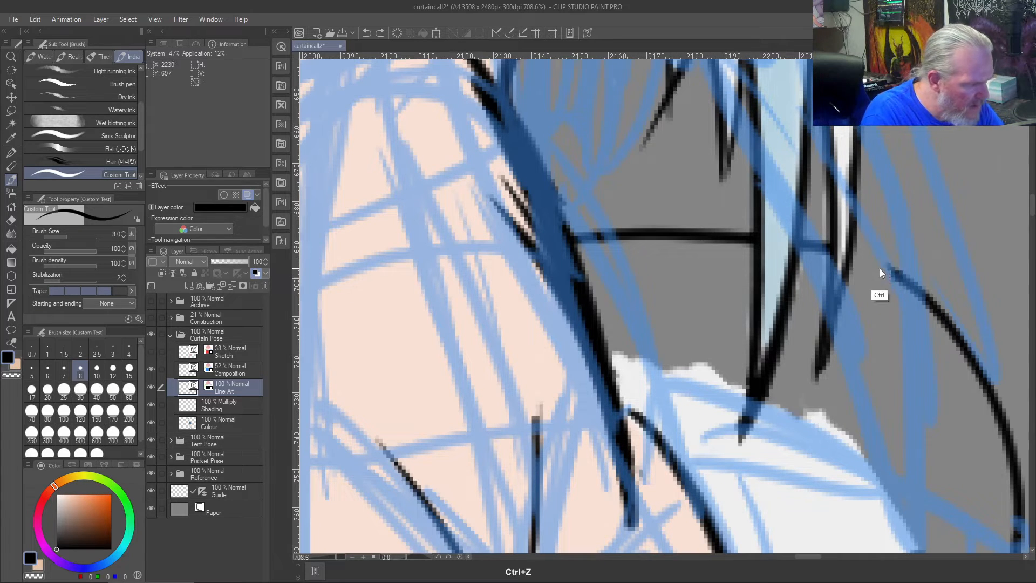
{"action": "left_click_drag", "start_coordinate": [903, 275], "coordinate": [827, 244]}
{"action": "key", "text": "ctrl+z"}
{"action": "left_click_drag", "start_coordinate": [905, 276], "coordinate": [854, 254]}
{"action": "key", "text": "ctrl+z"}
{"action": "left_click_drag", "start_coordinate": [908, 279], "coordinate": [845, 247]}
{"action": "key", "text": "ctrl+z"}
{"action": "left_click_drag", "start_coordinate": [908, 278], "coordinate": [844, 250]}
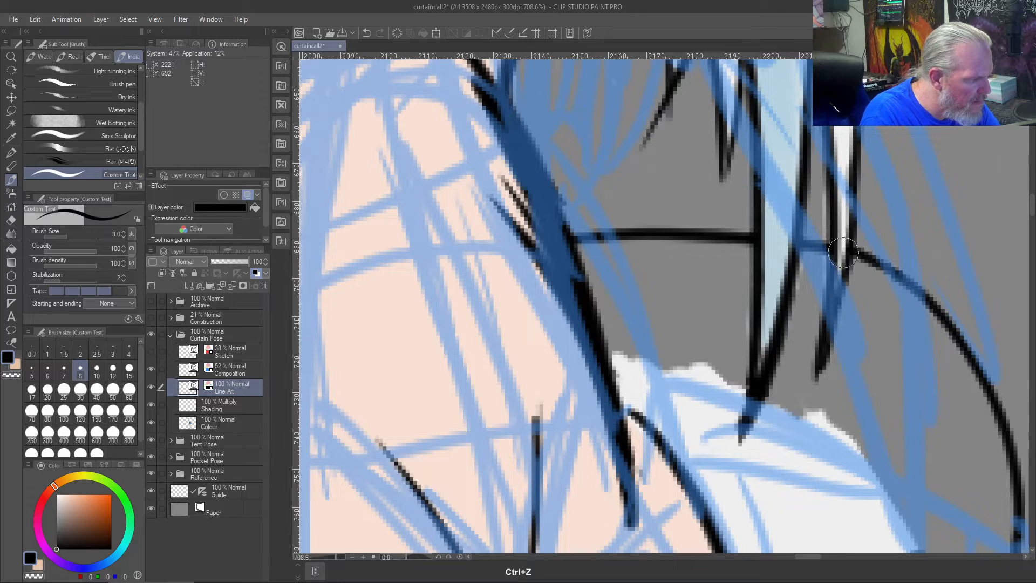
{"action": "scroll", "coordinate": [903, 296], "scroll_direction": "down", "scroll_amount": 6}
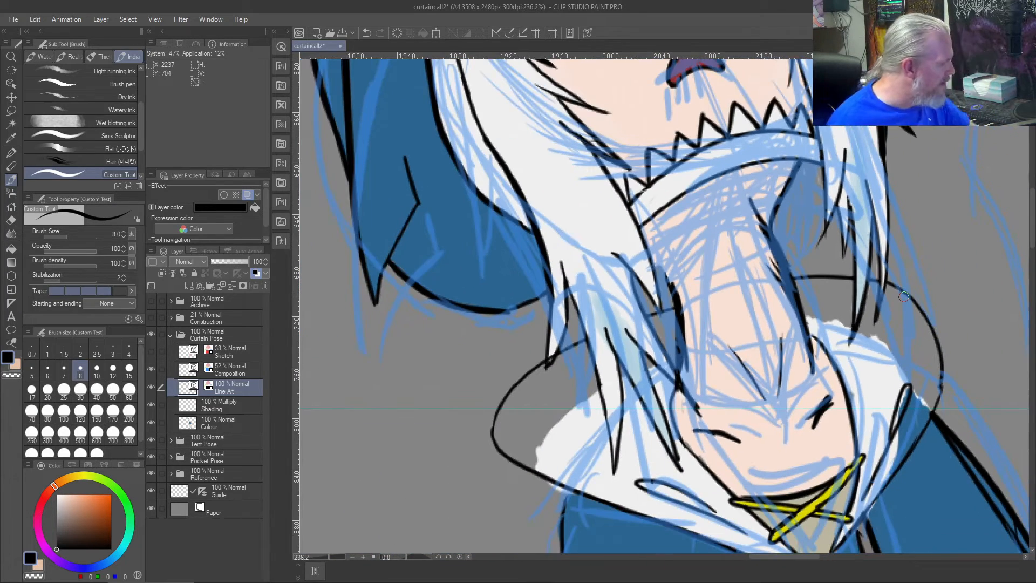
- Hide the Composition layer and erase the thick old contour along the neck's left side
{"action": "left_click", "coordinate": [152, 369]}
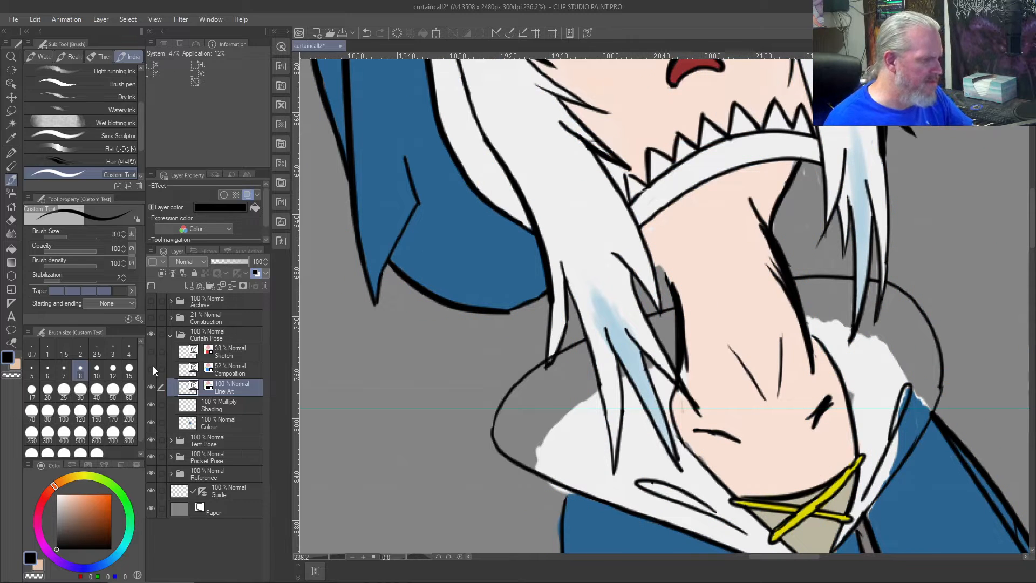
{"action": "scroll", "coordinate": [555, 256], "scroll_direction": "down", "scroll_amount": 1}
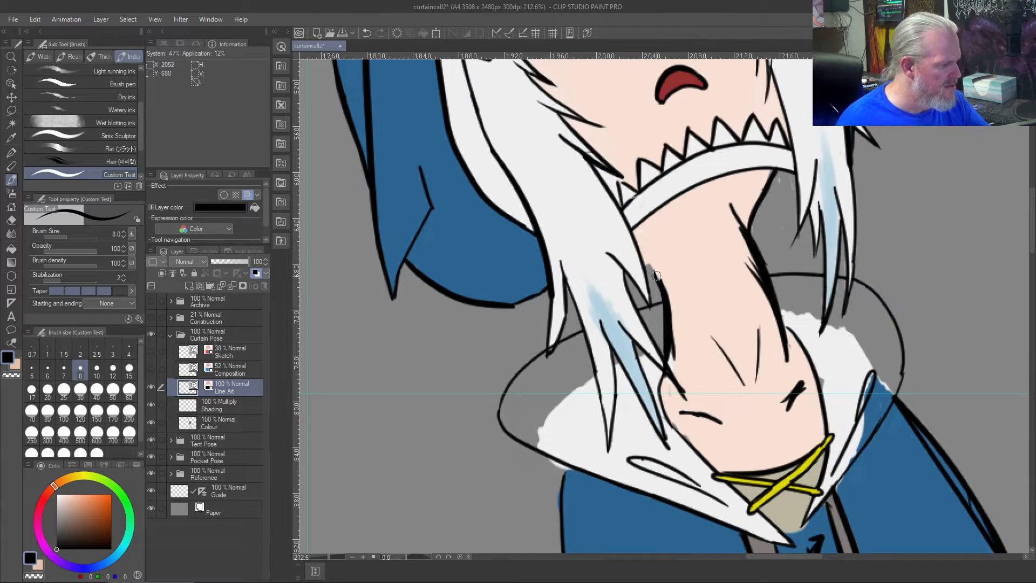
{"action": "left_click_drag", "start_coordinate": [641, 250], "coordinate": [669, 314]}
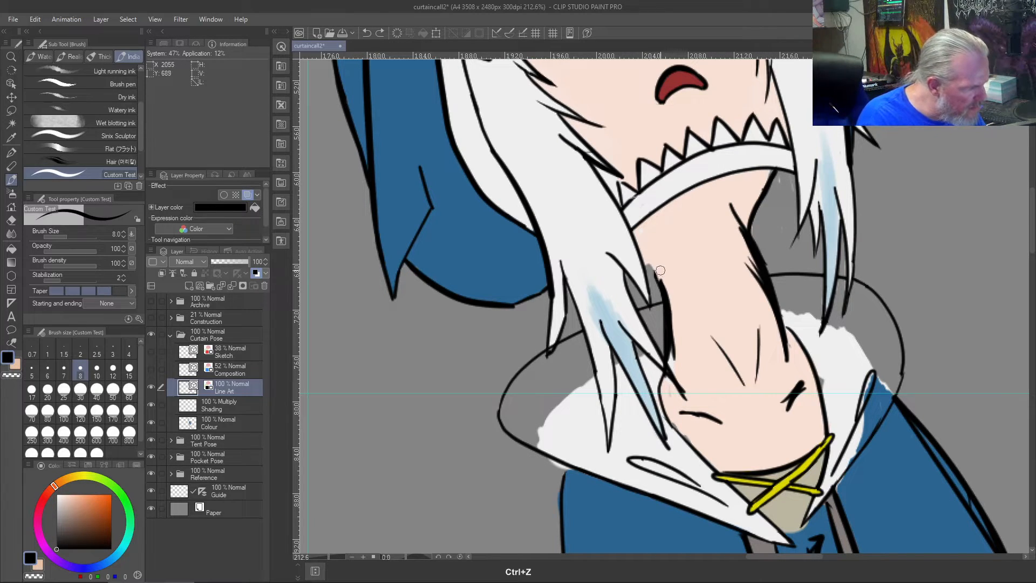
{"action": "key", "text": "e"}
{"action": "mouse_move", "coordinate": [662, 274]}
{"action": "left_mouse_down"}
{"action": "mouse_move", "coordinate": [673, 353]}
{"action": "mouse_move", "coordinate": [667, 305]}
{"action": "mouse_move", "coordinate": [673, 328]}
{"action": "left_mouse_up"}
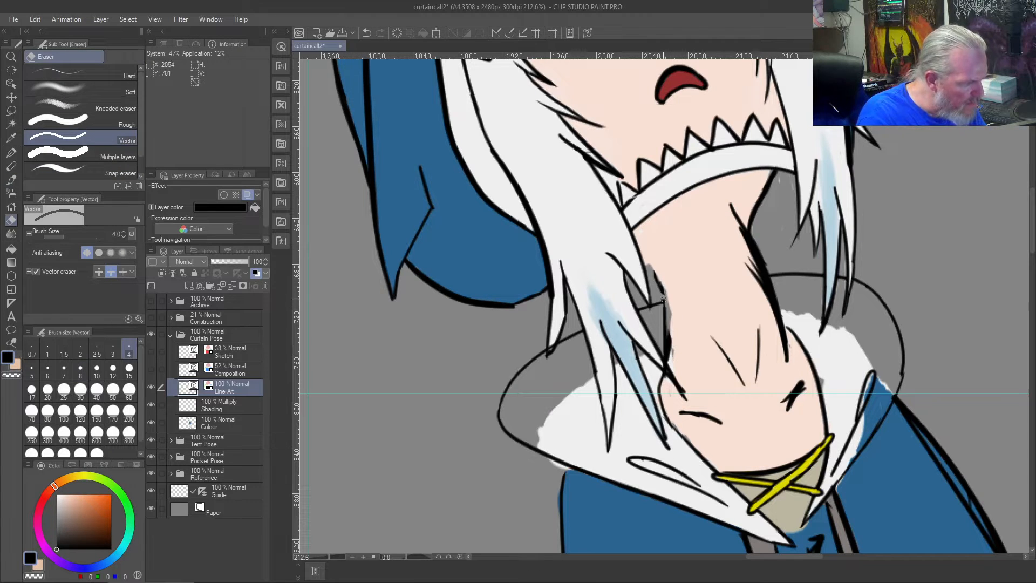
- Try a thin black contour on the neck's left side, and erase the leftover strokes around it
{"action": "key", "text": "b"}
{"action": "left_click_drag", "start_coordinate": [670, 357], "coordinate": [648, 267]}
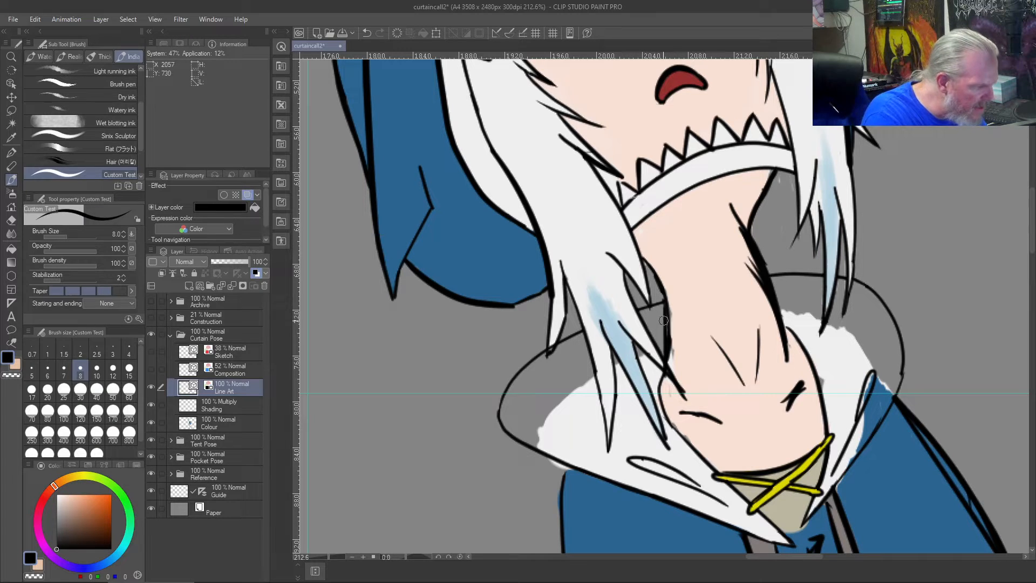
{"action": "key", "text": "j"}
{"action": "left_click_drag", "start_coordinate": [664, 323], "coordinate": [662, 338]}
{"action": "left_click_drag", "start_coordinate": [660, 293], "coordinate": [667, 330]}
{"action": "left_click_drag", "start_coordinate": [666, 284], "coordinate": [654, 283]}
- Redraw the neck's left contour as one smooth black curve from the shoulder up to the hair, undoing unsatisfactory strokes
{"action": "key", "text": "b"}
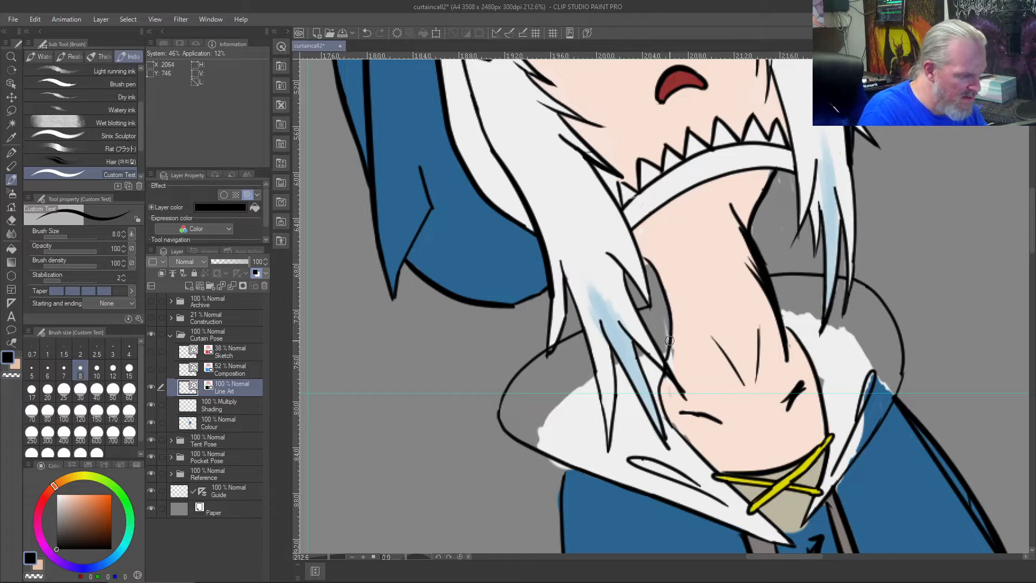
{"action": "key", "text": "ctrl+z"}
{"action": "left_click_drag", "start_coordinate": [667, 360], "coordinate": [634, 247]}
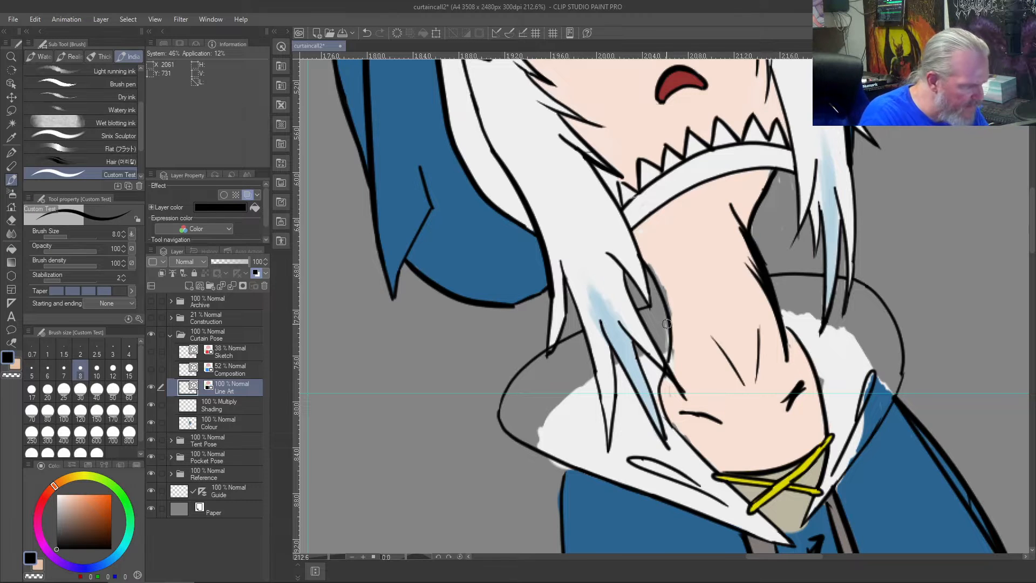
{"action": "key", "text": "ctrl+z"}
{"action": "left_click_drag", "start_coordinate": [672, 371], "coordinate": [644, 263]}
{"action": "key", "text": "ctrl+z"}
{"action": "left_click_drag", "start_coordinate": [671, 368], "coordinate": [647, 261]}
{"action": "key", "text": "ctrl+z"}
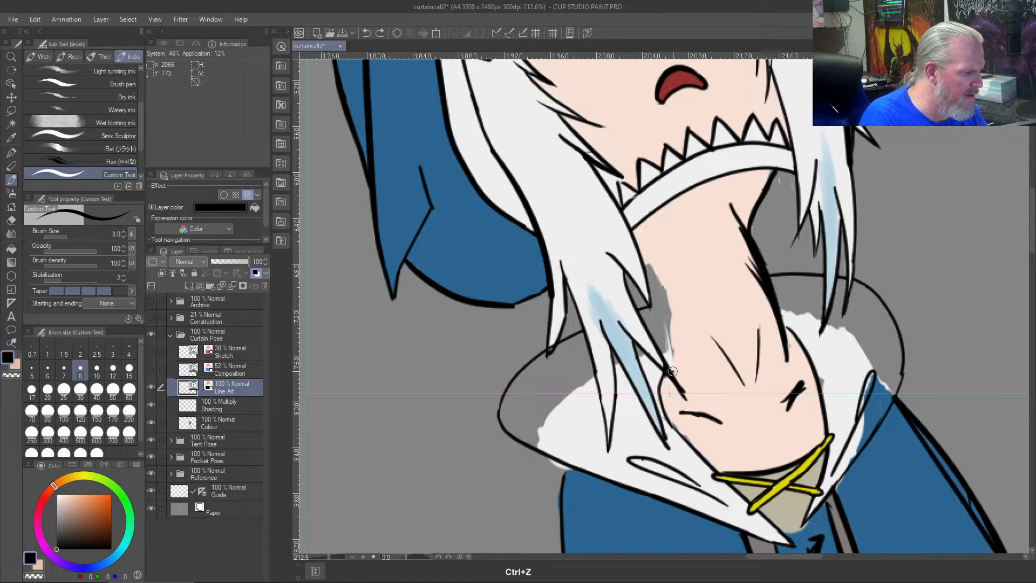
{"action": "mouse_move", "coordinate": [673, 371]}
{"action": "left_mouse_down"}
{"action": "mouse_move", "coordinate": [670, 316]}
{"action": "mouse_move", "coordinate": [634, 236]}
{"action": "left_mouse_up"}
{"action": "key", "text": "ctrl+z"}
{"action": "left_click_drag", "start_coordinate": [672, 373], "coordinate": [627, 244]}
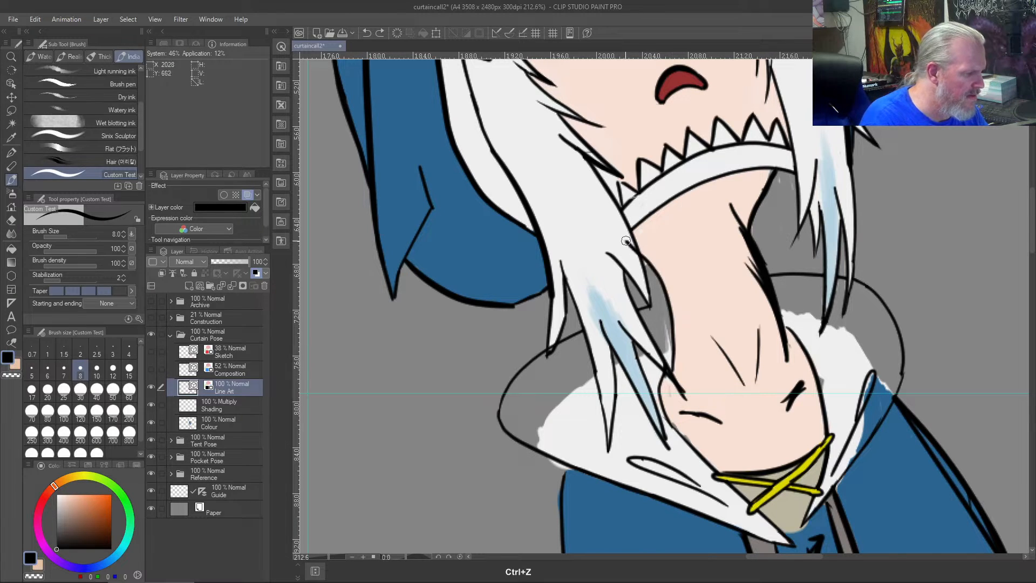
{"action": "key", "text": "ctrl+z"}
{"action": "mouse_move", "coordinate": [671, 368]}
{"action": "left_mouse_down"}
{"action": "mouse_move", "coordinate": [654, 280]}
{"action": "mouse_move", "coordinate": [629, 242]}
{"action": "left_mouse_up"}
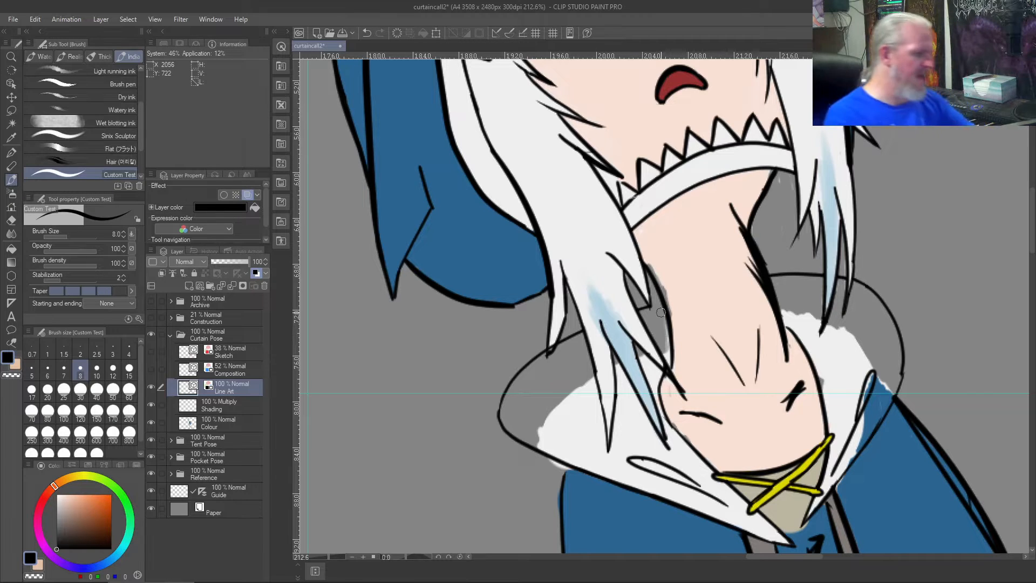
- Extend the hood's back line from the left hair strand to the neck contour and trim the excess line ends
{"action": "left_click_drag", "start_coordinate": [654, 303], "coordinate": [668, 298]}
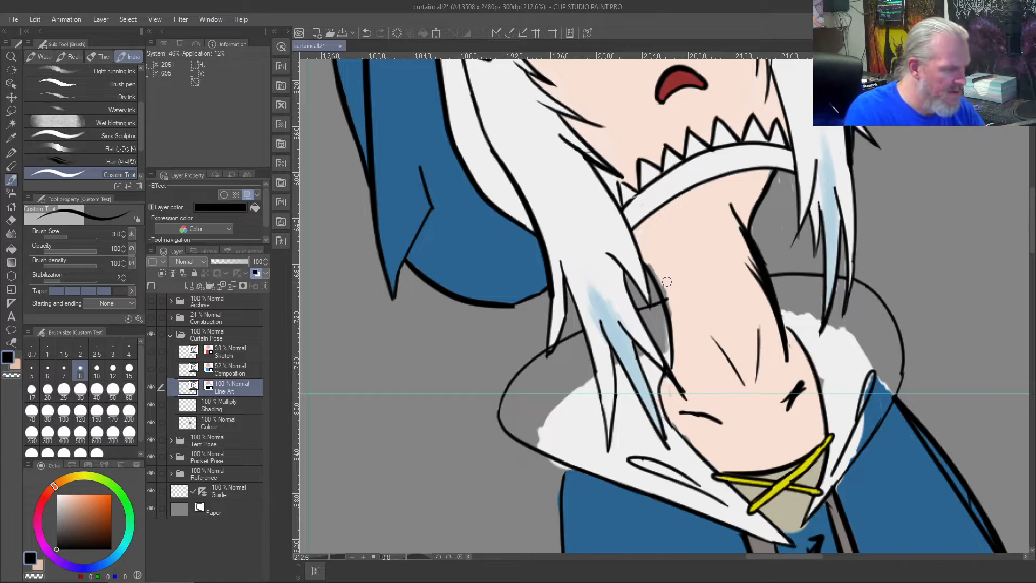
{"action": "key", "text": "j"}
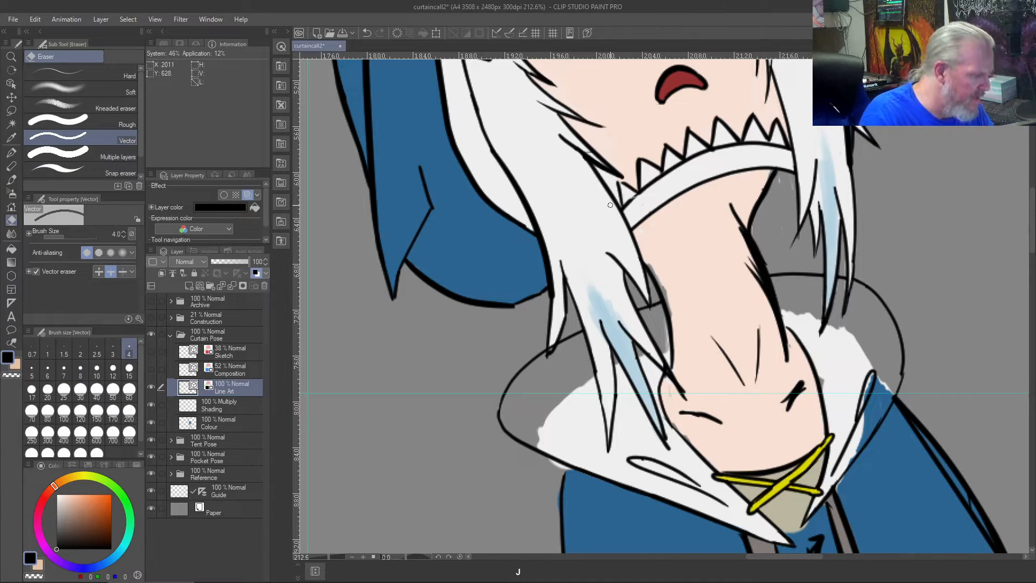
- Sample the neck's skin tone and paint it into the gap along the neck's left edge on the Colour layer
{"action": "right_click", "coordinate": [691, 295]}
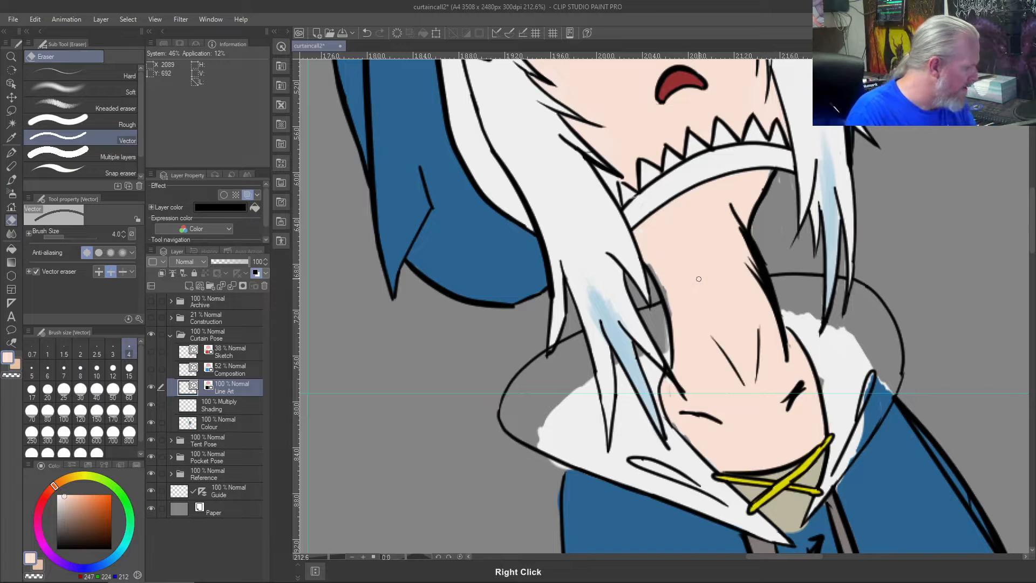
{"action": "left_click", "coordinate": [198, 418]}
{"action": "left_click_drag", "start_coordinate": [651, 257], "coordinate": [660, 287]}
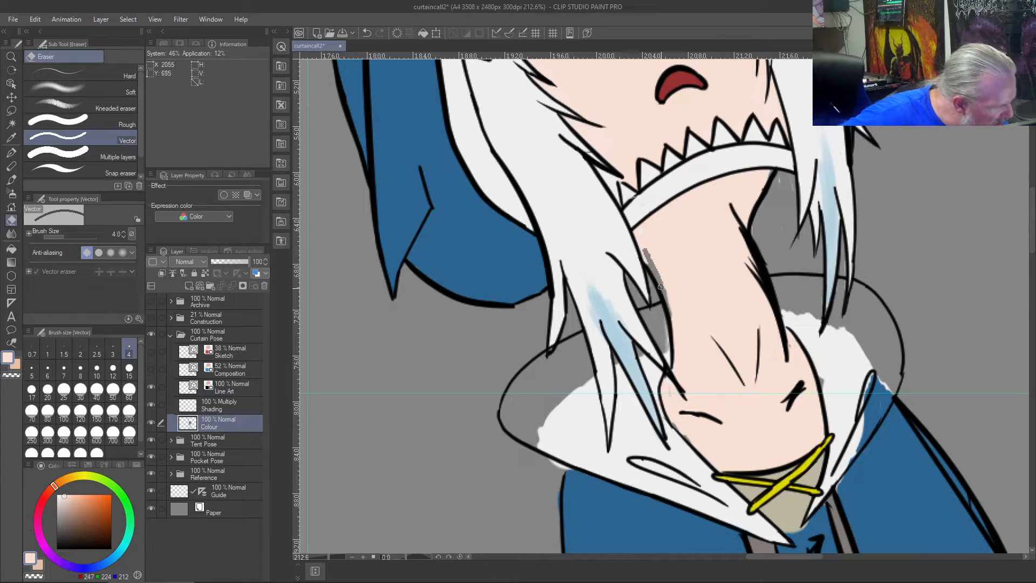
{"action": "key", "text": "b"}
{"action": "mouse_move", "coordinate": [675, 263]}
{"action": "left_mouse_down"}
{"action": "mouse_move", "coordinate": [655, 272]}
{"action": "mouse_move", "coordinate": [647, 254]}
{"action": "mouse_move", "coordinate": [663, 281]}
{"action": "mouse_move", "coordinate": [649, 263]}
{"action": "left_mouse_up"}
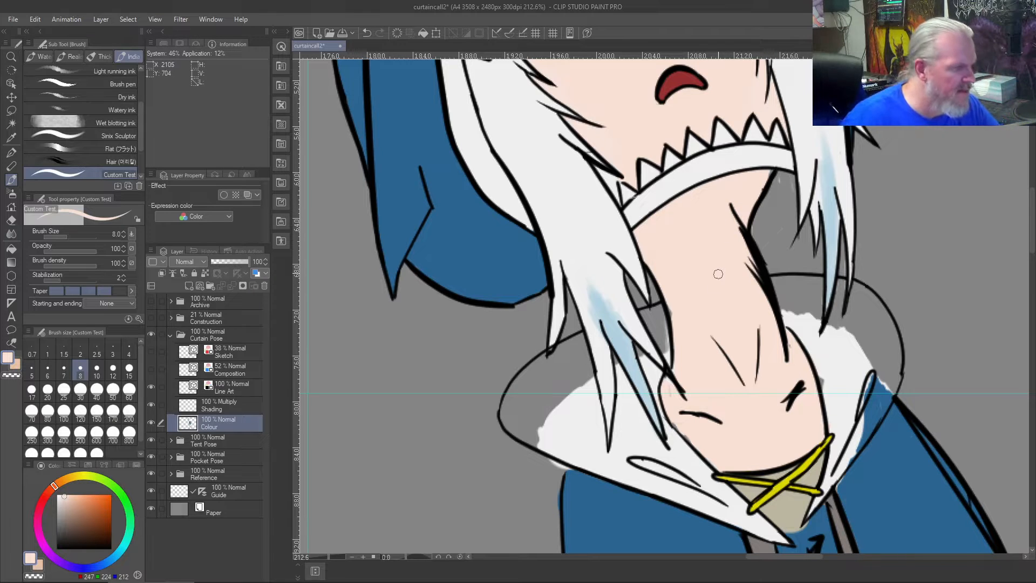
- Erase the overlapping and stray strokes inside the neck's right contour on the Line Art layer
{"action": "key", "text": "j"}
{"action": "left_click_drag", "start_coordinate": [747, 187], "coordinate": [737, 252]}
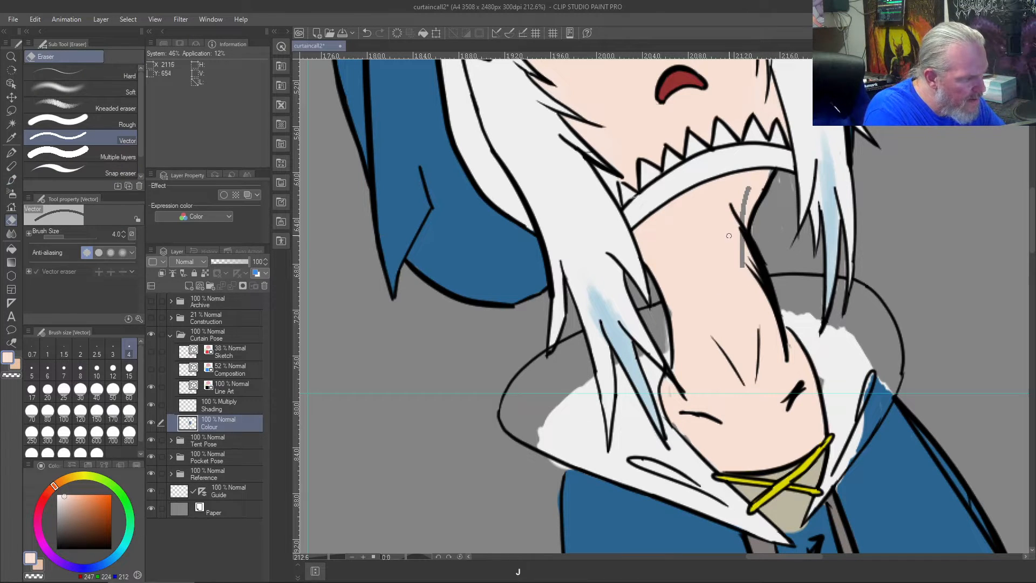
{"action": "key", "text": "ctrl+z"}
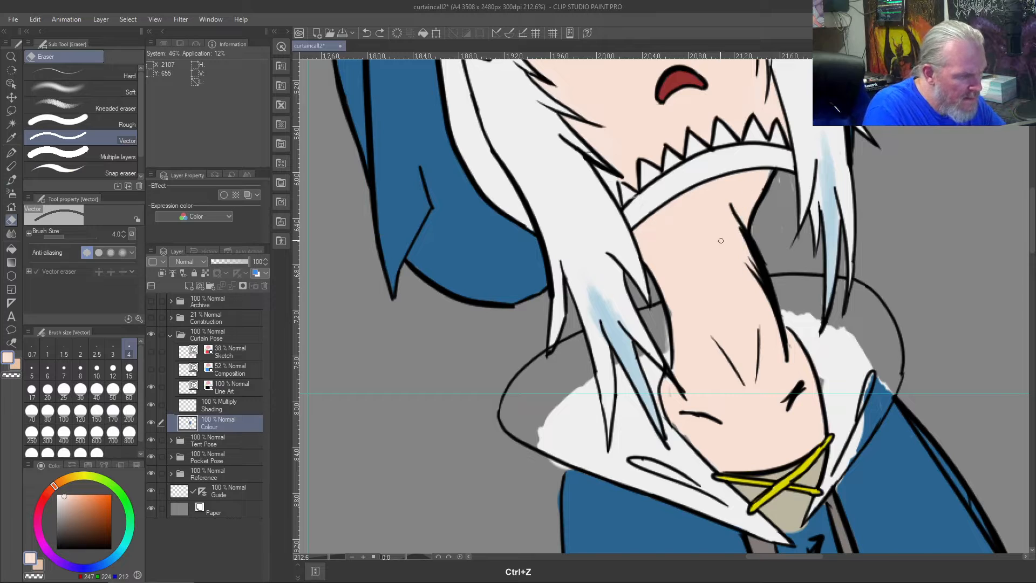
{"action": "left_click", "coordinate": [218, 384]}
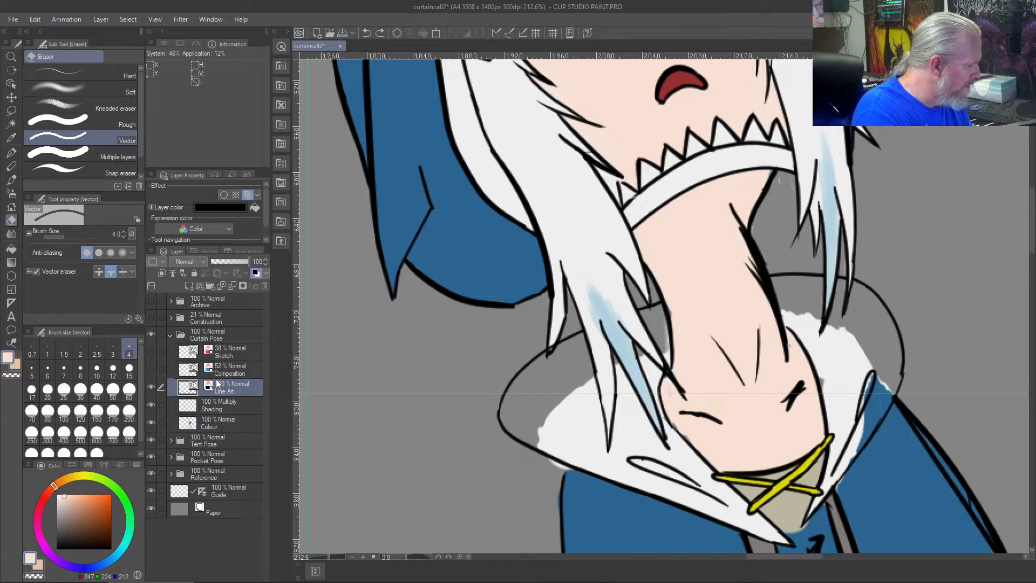
{"action": "left_click_drag", "start_coordinate": [751, 258], "coordinate": [739, 205]}
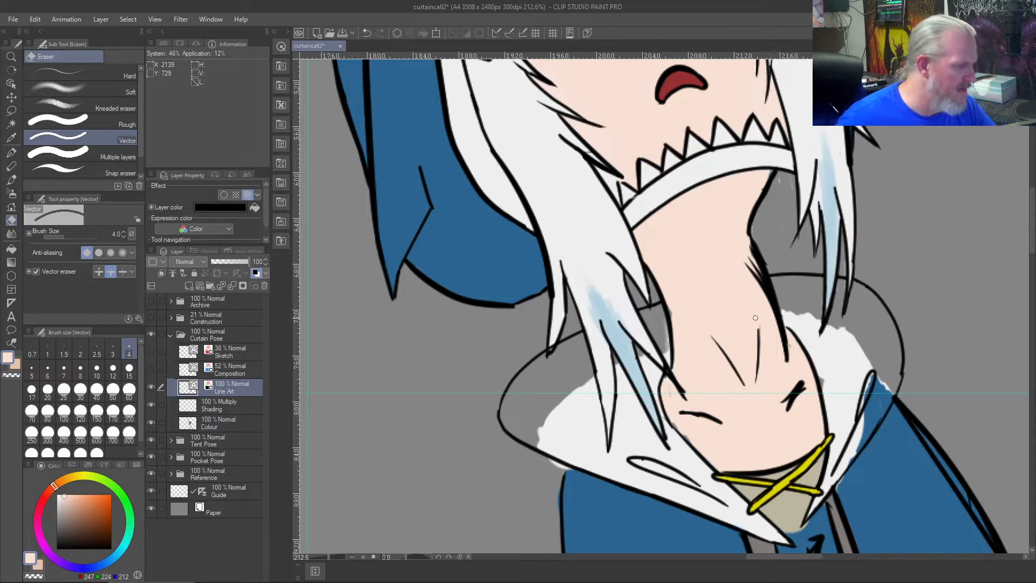
{"action": "mouse_move", "coordinate": [751, 268]}
{"action": "left_mouse_down"}
{"action": "mouse_move", "coordinate": [765, 310]}
{"action": "mouse_move", "coordinate": [744, 244]}
{"action": "mouse_move", "coordinate": [762, 282]}
{"action": "left_mouse_up"}
{"action": "mouse_move", "coordinate": [746, 239]}
{"action": "left_mouse_down"}
{"action": "mouse_move", "coordinate": [768, 312]}
{"action": "mouse_move", "coordinate": [766, 297]}
{"action": "left_mouse_up"}
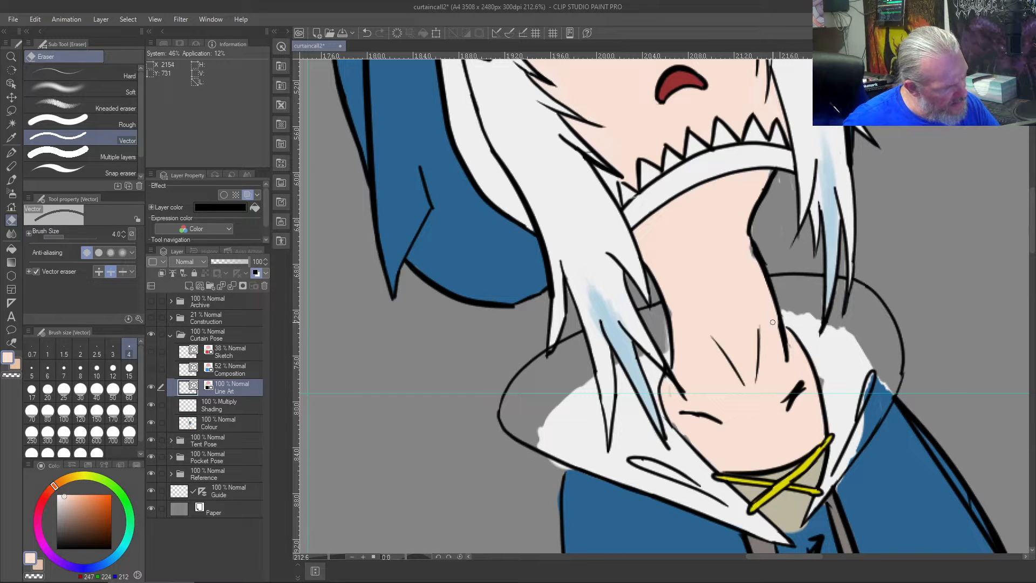
- Sample the neck's skin tone and paint it into the gaps along the neck's right contour on the Colour layer
{"action": "right_click", "coordinate": [745, 288]}
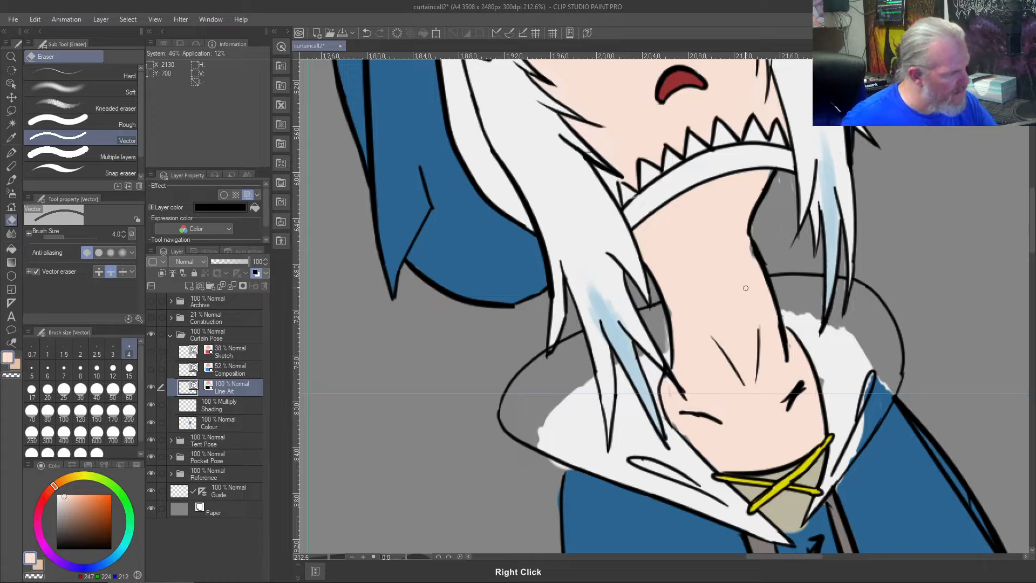
{"action": "left_click", "coordinate": [219, 416]}
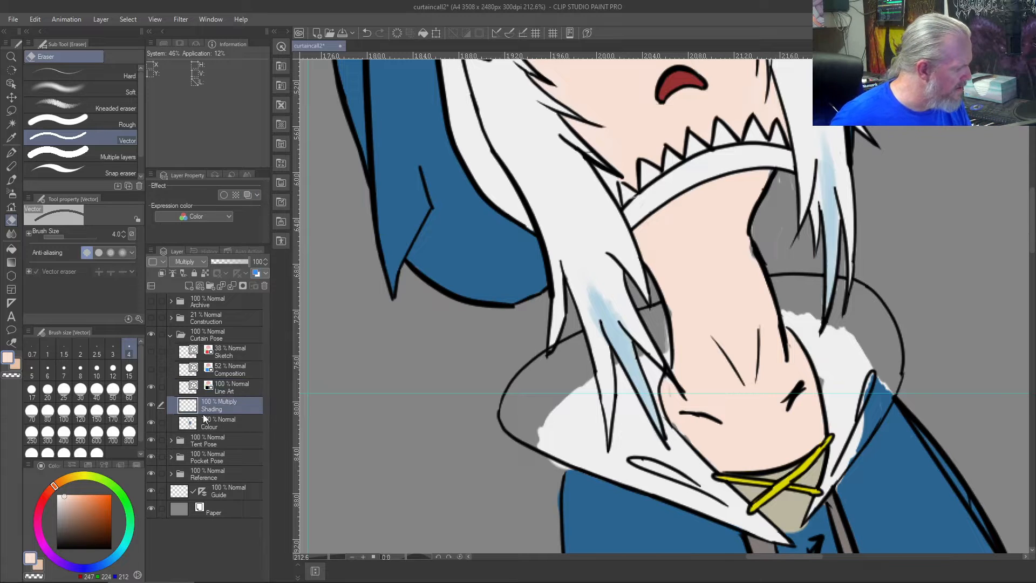
{"action": "mouse_move", "coordinate": [750, 247]}
{"action": "left_mouse_down"}
{"action": "mouse_move", "coordinate": [765, 289]}
{"action": "mouse_move", "coordinate": [748, 244]}
{"action": "mouse_move", "coordinate": [745, 268]}
{"action": "mouse_move", "coordinate": [741, 251]}
{"action": "mouse_move", "coordinate": [755, 277]}
{"action": "mouse_move", "coordinate": [745, 234]}
{"action": "mouse_move", "coordinate": [770, 319]}
{"action": "left_mouse_up"}
{"action": "key", "text": "b"}
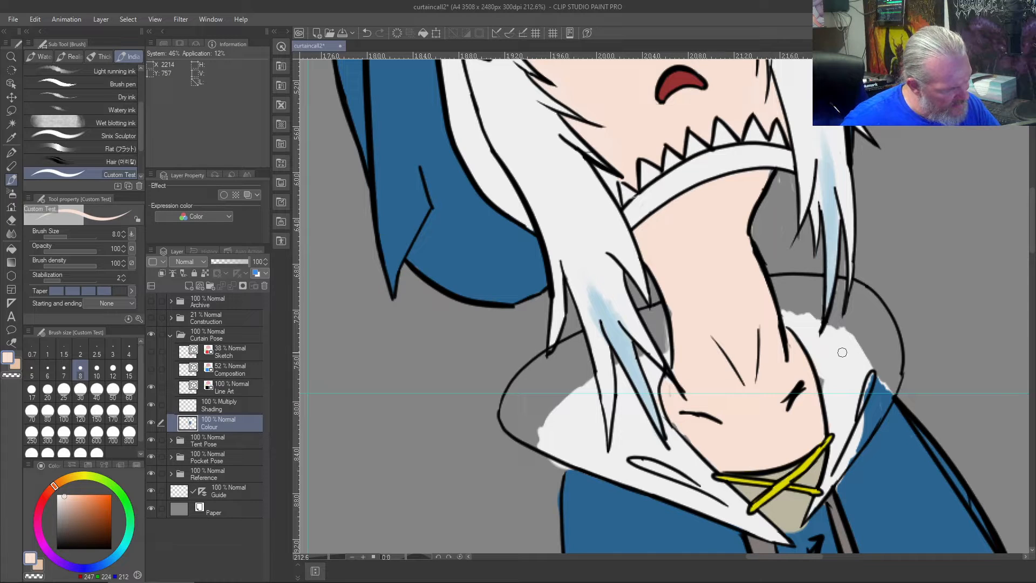
- Sample the hood's off-white and fill the unpainted area inside the enlarged hood outline right of the neck
{"action": "right_click", "coordinate": [827, 360]}
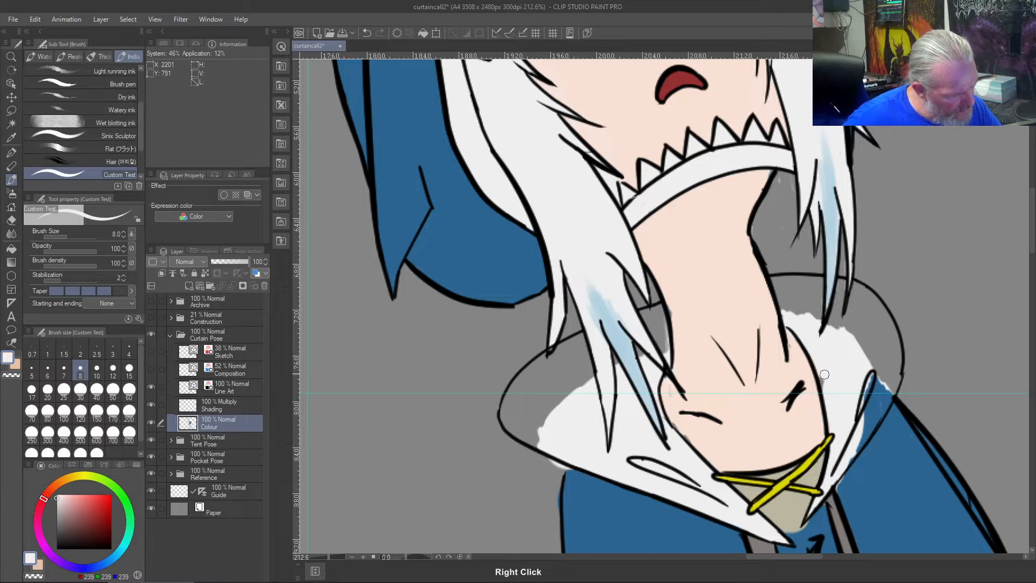
{"action": "mouse_move", "coordinate": [786, 318]}
{"action": "left_mouse_down"}
{"action": "mouse_move", "coordinate": [772, 281]}
{"action": "mouse_move", "coordinate": [819, 282]}
{"action": "mouse_move", "coordinate": [816, 330]}
{"action": "mouse_move", "coordinate": [814, 287]}
{"action": "mouse_move", "coordinate": [810, 318]}
{"action": "mouse_move", "coordinate": [804, 281]}
{"action": "mouse_move", "coordinate": [795, 314]}
{"action": "mouse_move", "coordinate": [784, 300]}
{"action": "mouse_move", "coordinate": [801, 317]}
{"action": "mouse_move", "coordinate": [843, 283]}
{"action": "mouse_move", "coordinate": [836, 321]}
{"action": "mouse_move", "coordinate": [841, 281]}
{"action": "mouse_move", "coordinate": [836, 338]}
{"action": "mouse_move", "coordinate": [853, 286]}
{"action": "mouse_move", "coordinate": [860, 290]}
{"action": "mouse_move", "coordinate": [882, 318]}
{"action": "mouse_move", "coordinate": [900, 373]}
{"action": "mouse_move", "coordinate": [873, 431]}
{"action": "mouse_move", "coordinate": [863, 426]}
{"action": "mouse_move", "coordinate": [897, 383]}
{"action": "mouse_move", "coordinate": [868, 426]}
{"action": "mouse_move", "coordinate": [890, 377]}
{"action": "mouse_move", "coordinate": [864, 420]}
{"action": "mouse_move", "coordinate": [884, 364]}
{"action": "mouse_move", "coordinate": [894, 360]}
{"action": "mouse_move", "coordinate": [893, 372]}
{"action": "mouse_move", "coordinate": [891, 333]}
{"action": "mouse_move", "coordinate": [898, 358]}
{"action": "mouse_move", "coordinate": [858, 292]}
{"action": "mouse_move", "coordinate": [882, 348]}
{"action": "mouse_move", "coordinate": [869, 305]}
{"action": "mouse_move", "coordinate": [854, 329]}
{"action": "mouse_move", "coordinate": [841, 321]}
{"action": "mouse_move", "coordinate": [865, 322]}
{"action": "mouse_move", "coordinate": [875, 380]}
{"action": "mouse_move", "coordinate": [866, 402]}
{"action": "mouse_move", "coordinate": [869, 388]}
{"action": "left_mouse_up"}
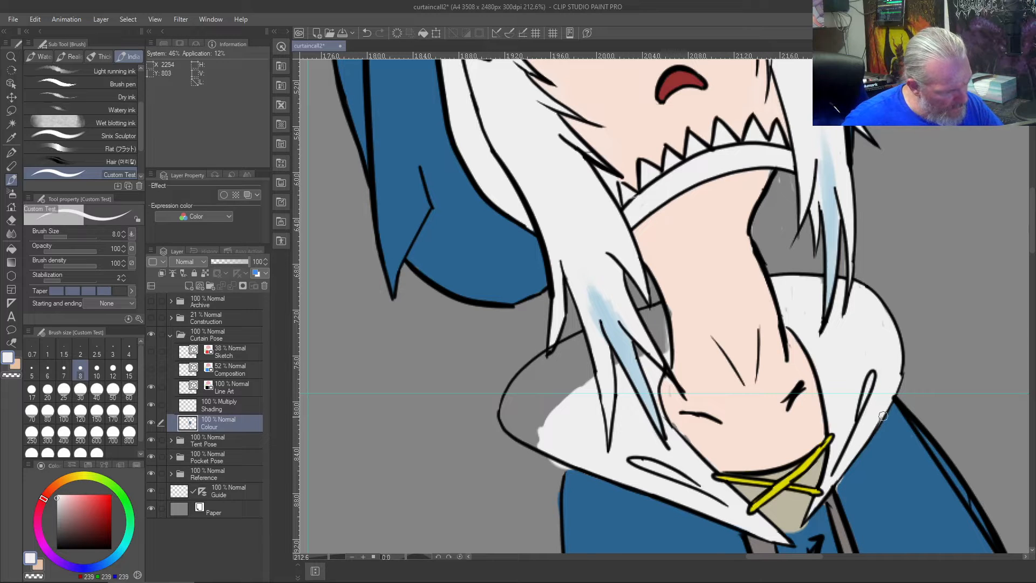
- Try to erase the uneven hood edge above the right shoulder on the Colour layer, and undo it
{"action": "scroll", "coordinate": [860, 433], "scroll_direction": "up", "scroll_amount": 5}
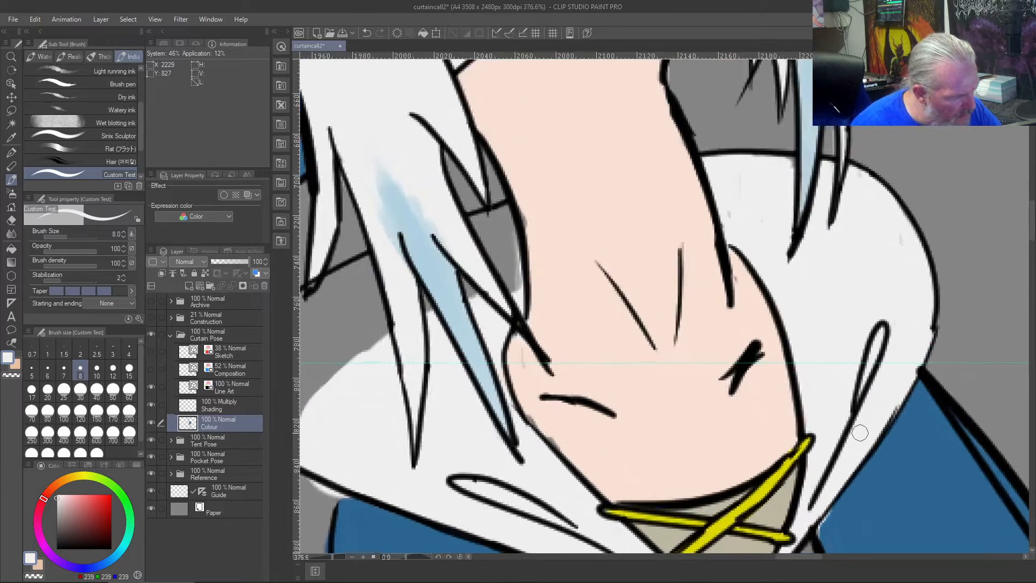
{"action": "key", "text": "e"}
{"action": "left_click_drag", "start_coordinate": [969, 257], "coordinate": [952, 331]}
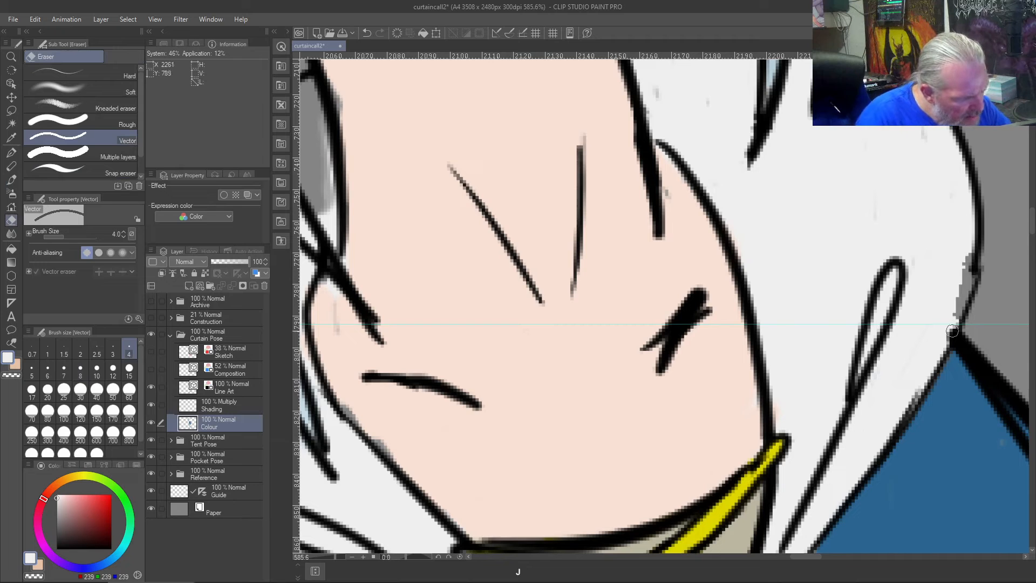
{"action": "key", "text": "ctrl+z"}
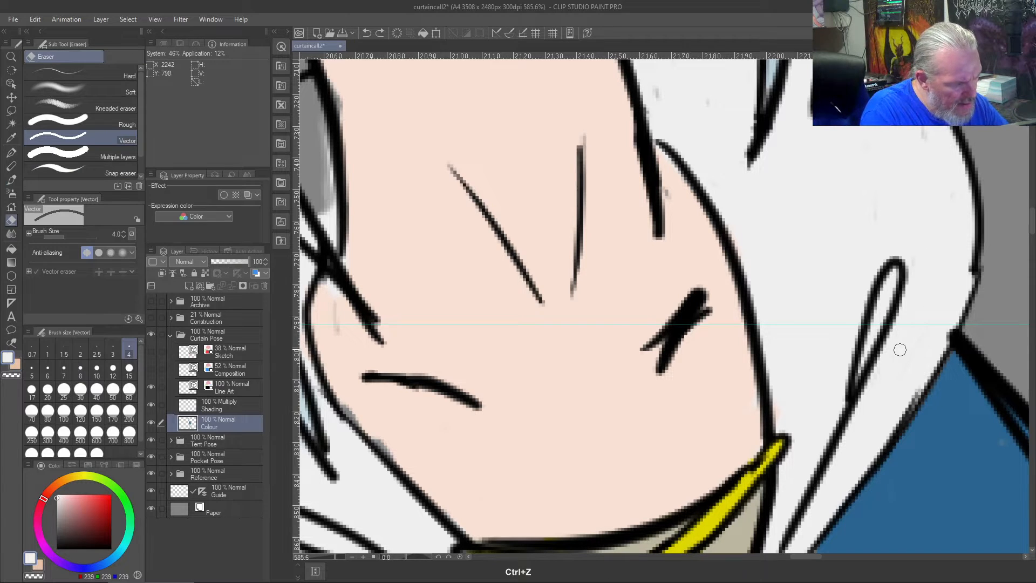
- Try to remove the hood's right outline down to the collar with the vector eraser on the Line Art layer, and undo it
{"action": "left_click", "coordinate": [227, 384]}
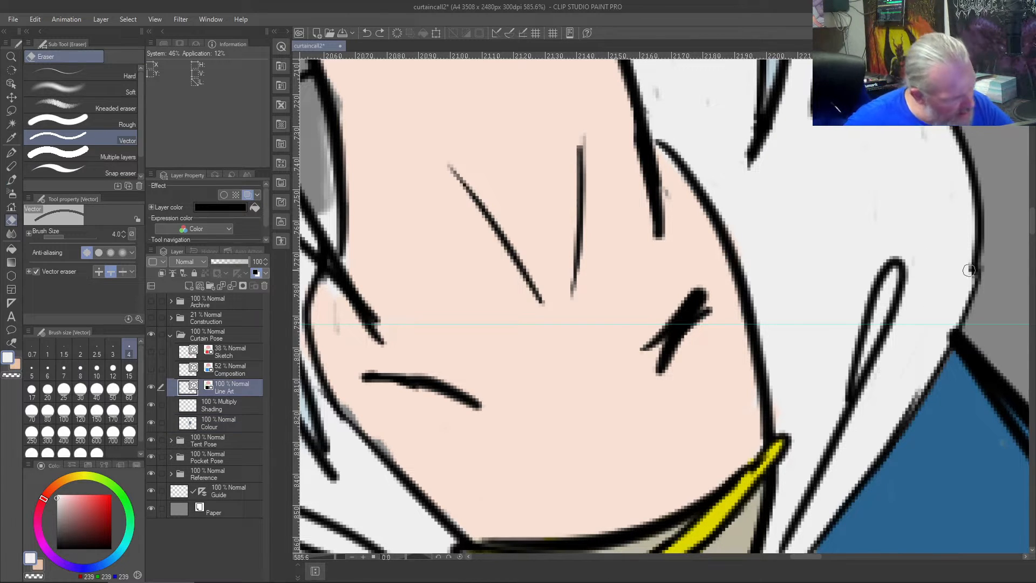
{"action": "left_click_drag", "start_coordinate": [971, 261], "coordinate": [944, 324]}
{"action": "left_click_drag", "start_coordinate": [910, 397], "coordinate": [876, 455]}
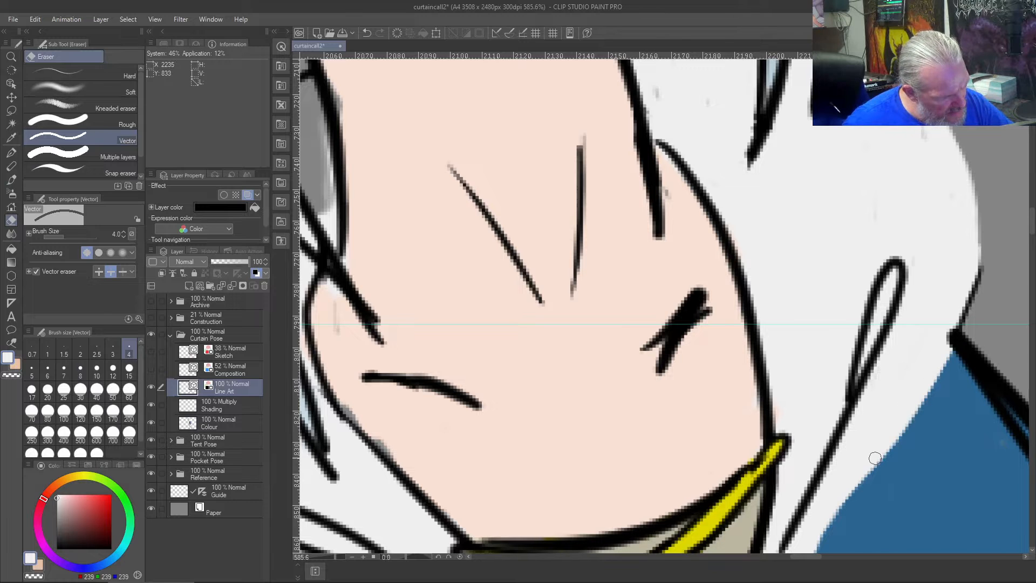
{"action": "key", "text": "ctrl+z"}
{"action": "key", "text": "ctrl+z"}
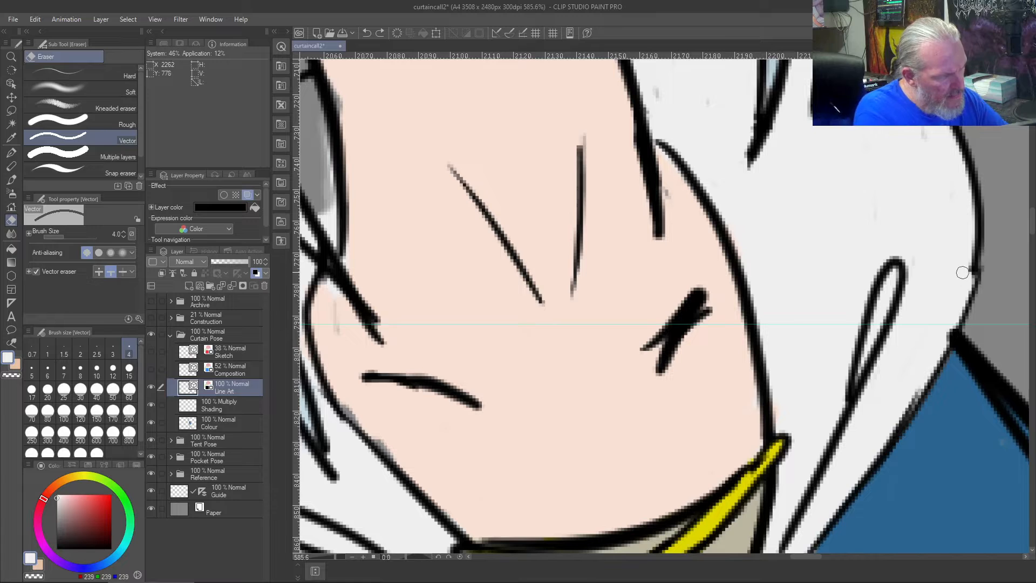
- Try to paint off-white over the kinked hood outline above the right shoulder, and undo the stroke
{"action": "key", "text": "b"}
{"action": "left_click_drag", "start_coordinate": [976, 263], "coordinate": [909, 412]}
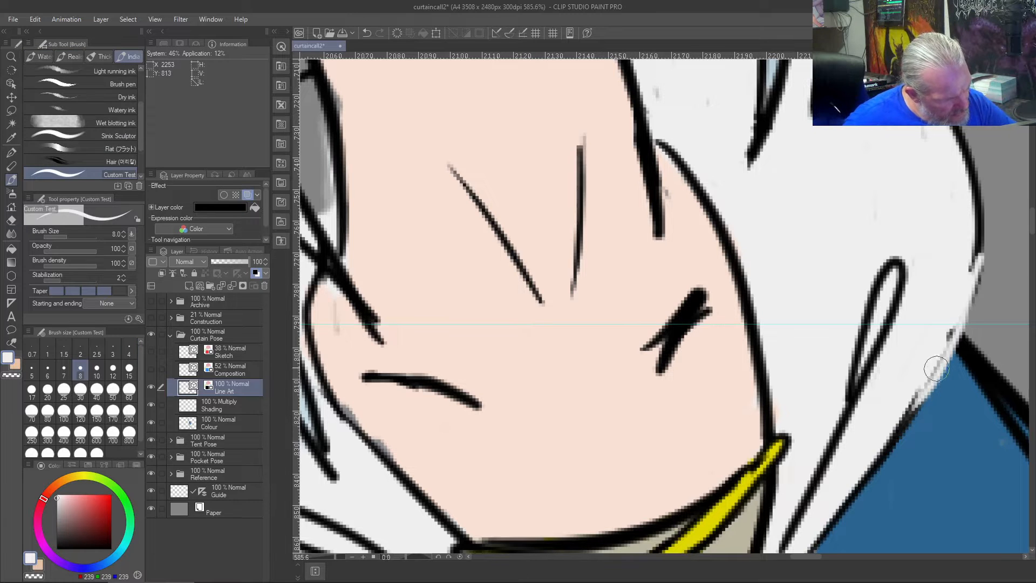
{"action": "key", "text": "ctrl+z"}
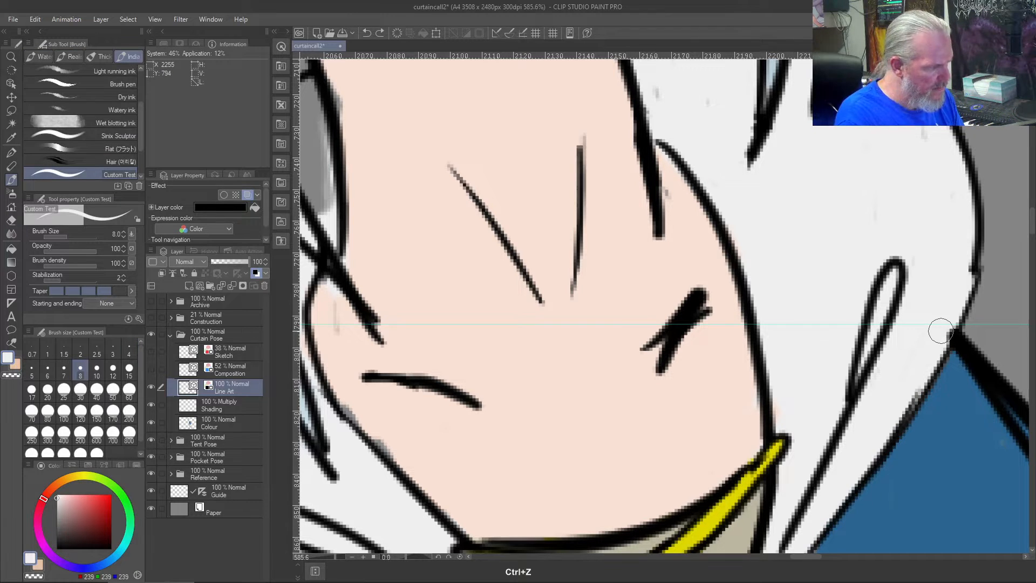
- Redraw the hood's lower right outline in black on the Line Art layer and erase the leftover old line outside it
{"action": "left_click_drag", "start_coordinate": [75, 510], "coordinate": [54, 551]}
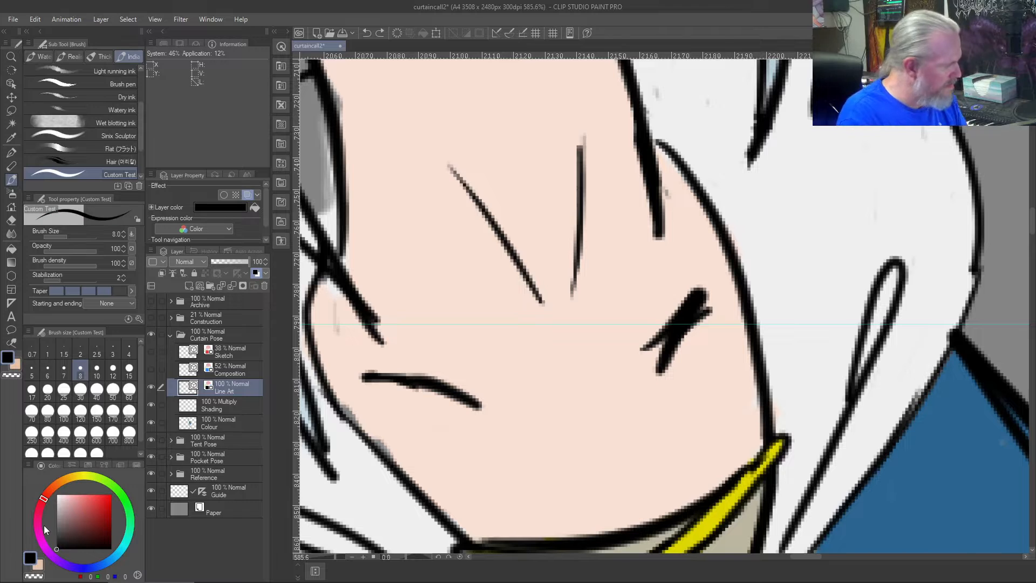
{"action": "left_click_drag", "start_coordinate": [981, 248], "coordinate": [881, 484]}
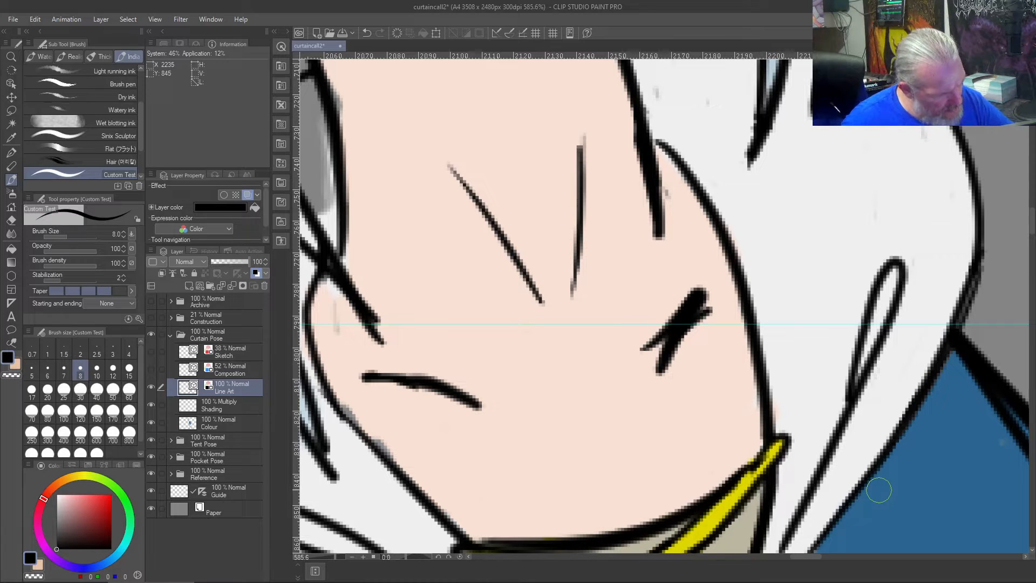
{"action": "key", "text": "e"}
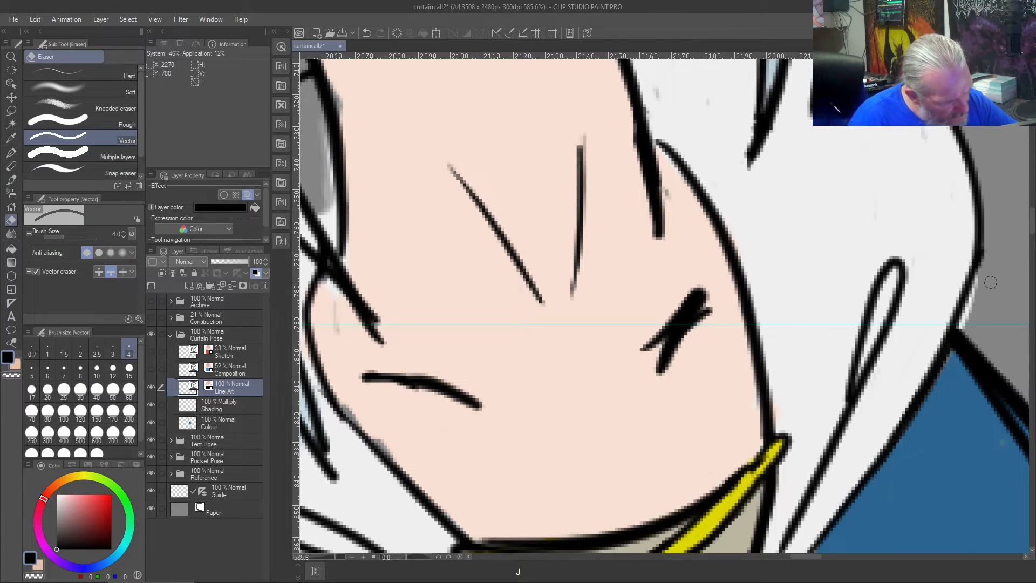
- Try to trim the line ends where the right shoulder outline meets the hood, and undo the erasures
{"action": "left_click", "coordinate": [950, 368]}
{"action": "left_click_drag", "start_coordinate": [949, 368], "coordinate": [964, 328]}
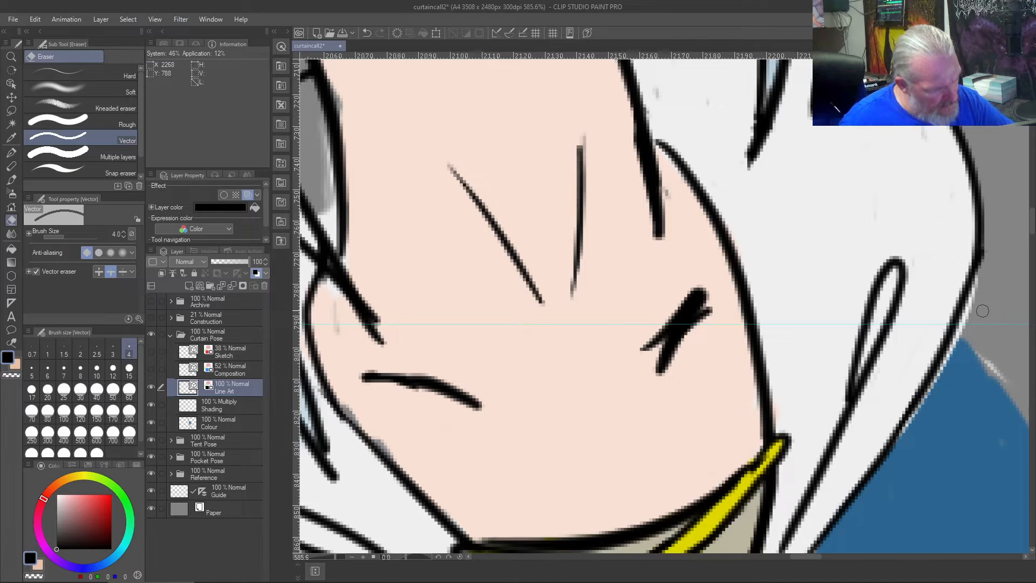
{"action": "scroll", "coordinate": [983, 311], "scroll_direction": "down", "scroll_amount": 3}
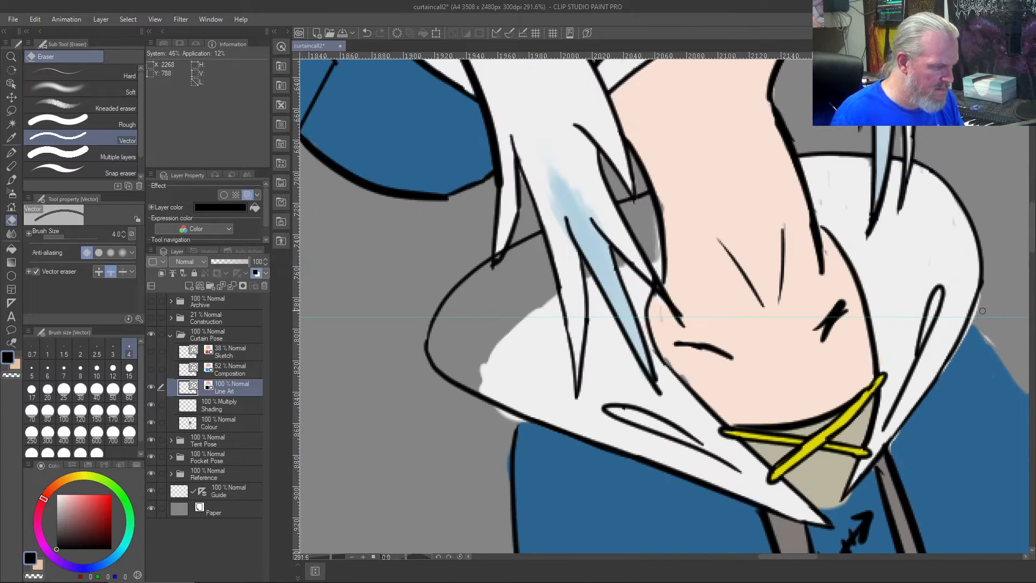
{"action": "key", "text": "ctrl+z"}
{"action": "key", "text": "ctrl+z"}
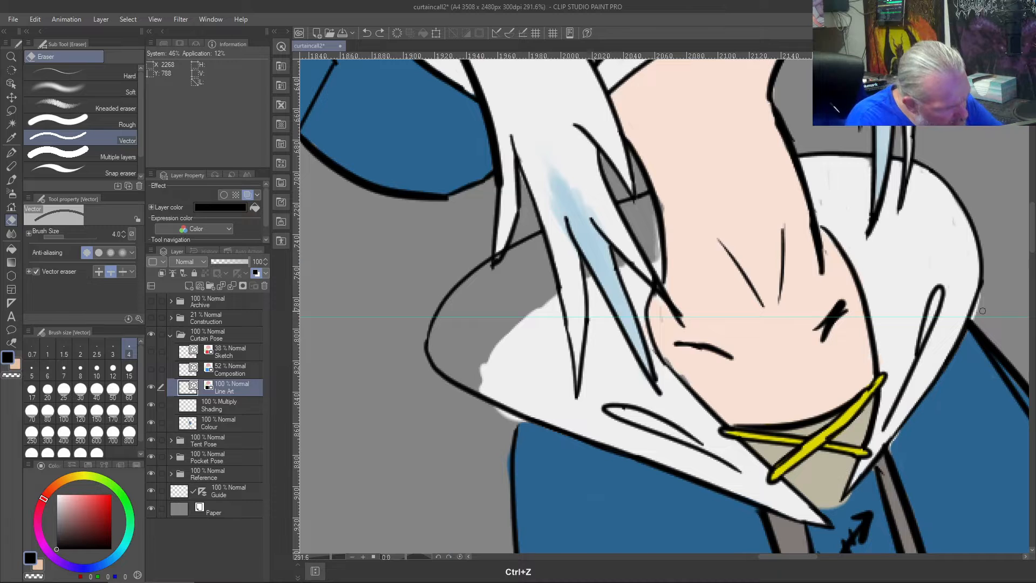
- Erase the off-white sliver outside the hood's redrawn right outline on the Colour layer
{"action": "scroll", "coordinate": [978, 285], "scroll_direction": "up", "scroll_amount": 3}
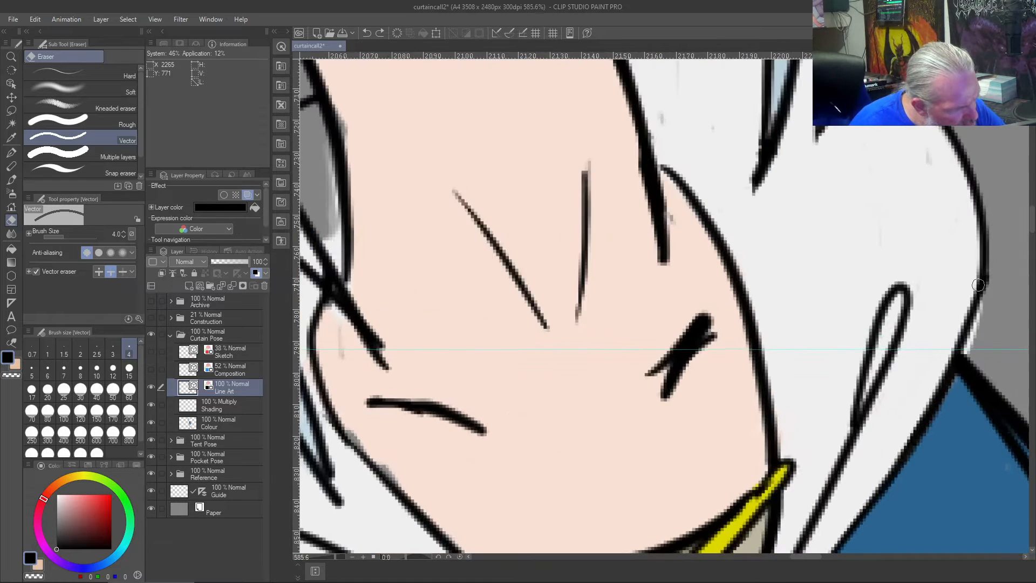
{"action": "scroll", "coordinate": [978, 285], "scroll_direction": "up", "scroll_amount": 2}
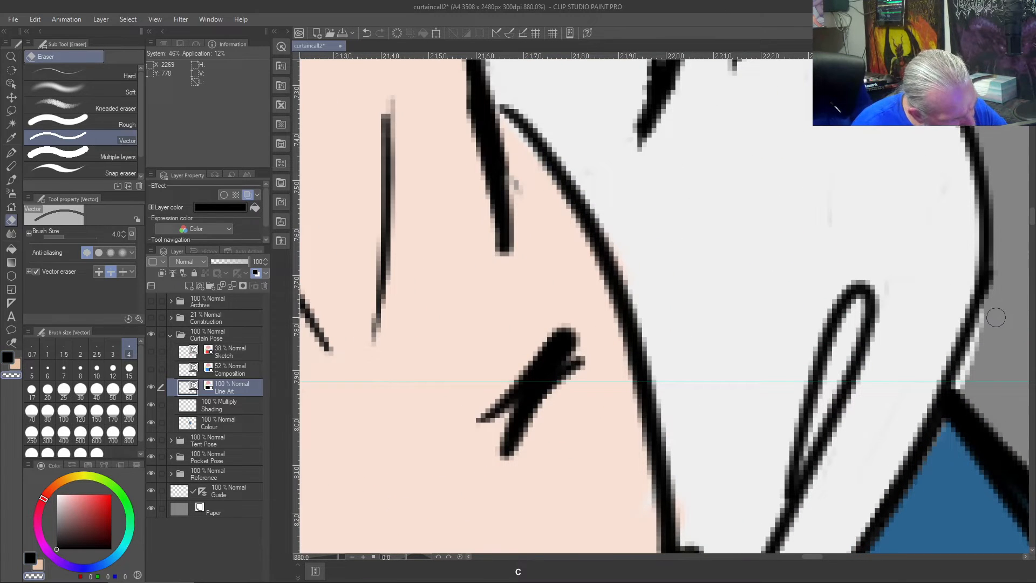
{"action": "left_click", "coordinate": [208, 438]}
{"action": "left_click", "coordinate": [216, 424]}
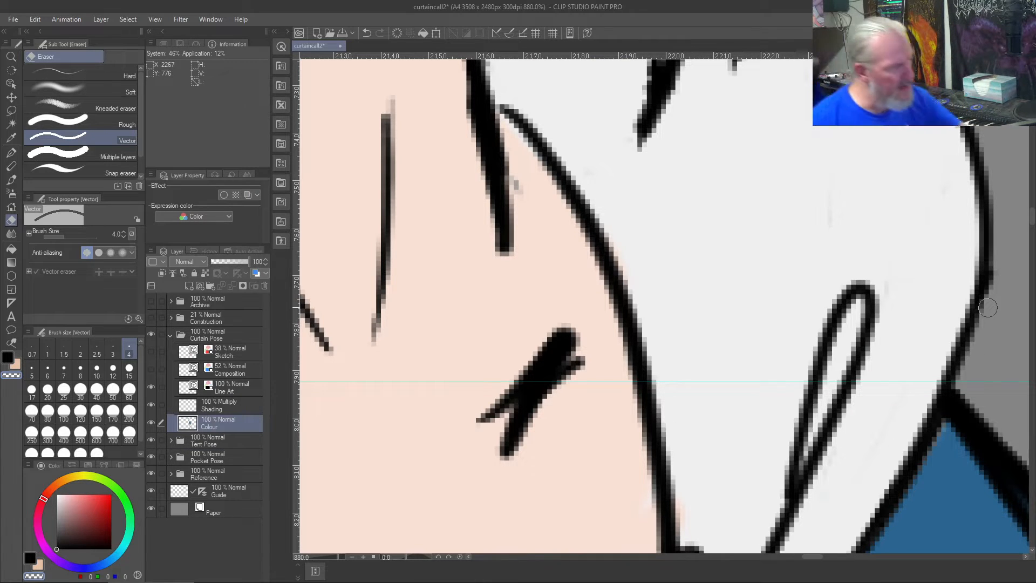
- Erase the faint mark inside the right side of the hood and repaint the spot with the sampled off-white
{"action": "mouse_move", "coordinate": [823, 229]}
{"action": "left_mouse_down"}
{"action": "mouse_move", "coordinate": [827, 186]}
{"action": "mouse_move", "coordinate": [837, 224]}
{"action": "left_mouse_up"}
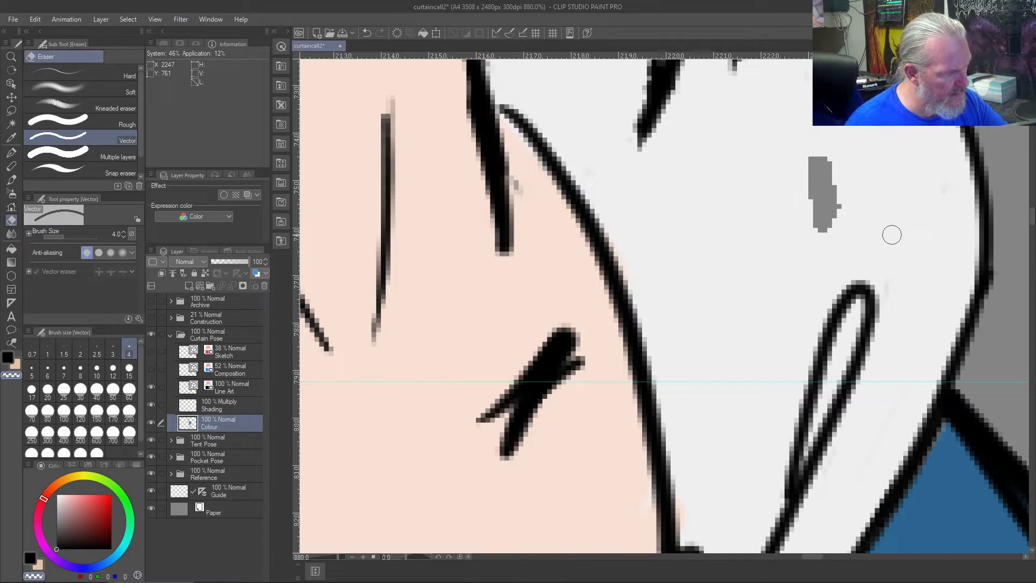
{"action": "key", "text": "b"}
{"action": "left_click_drag", "start_coordinate": [813, 153], "coordinate": [820, 210]}
{"action": "right_click", "coordinate": [767, 188]}
{"action": "left_click_drag", "start_coordinate": [824, 138], "coordinate": [814, 210]}
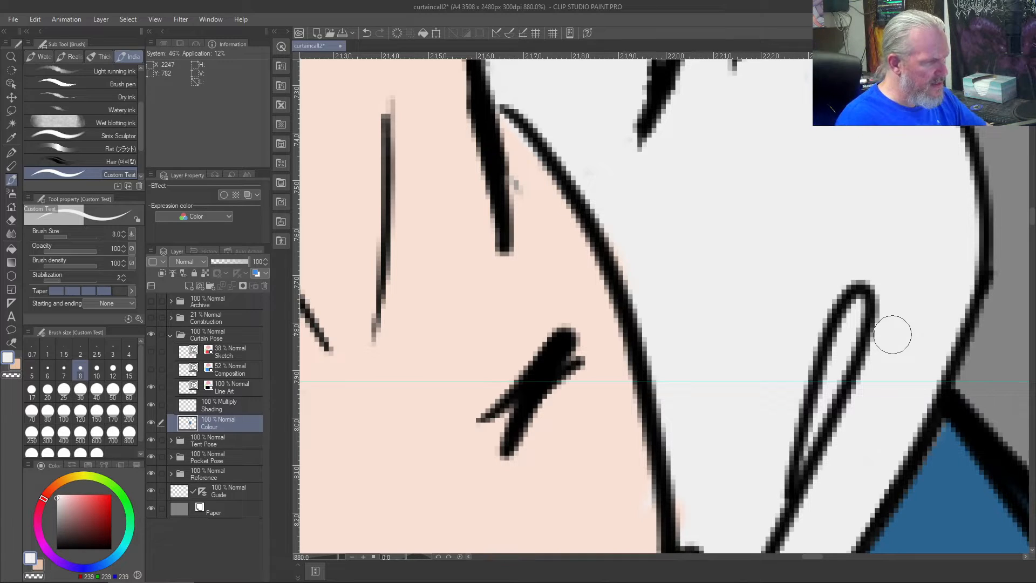
- Sample the neck's skin tone and paint over the grey speck beside the neck's right contour on the Colour layer
{"action": "key", "text": "e"}
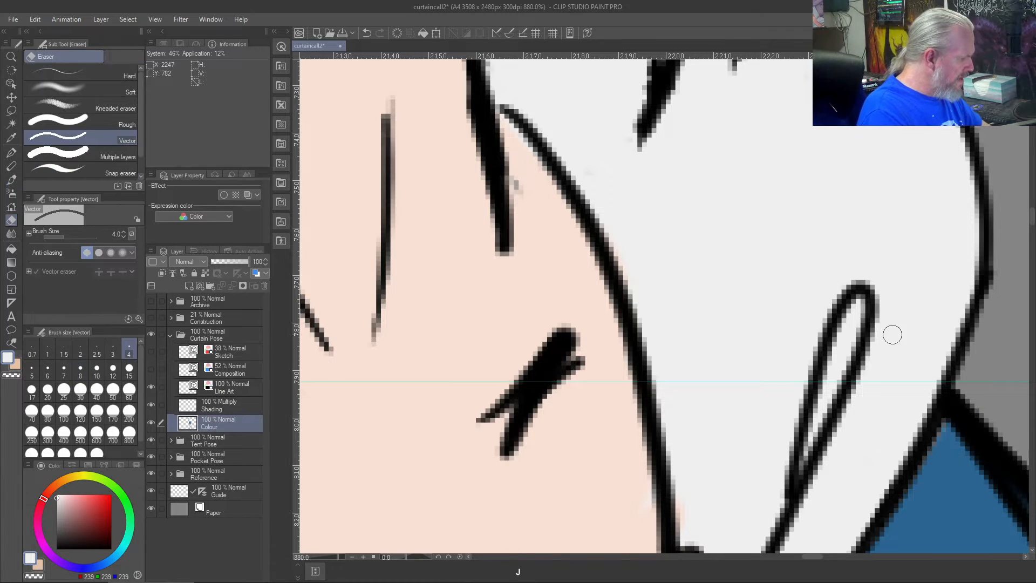
{"action": "left_click", "coordinate": [231, 388]}
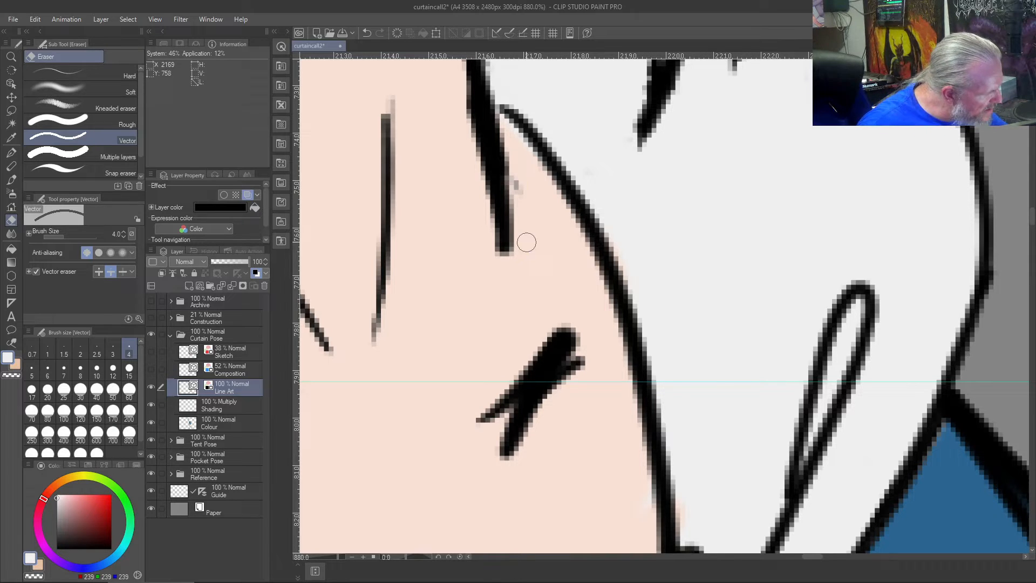
{"action": "right_click", "coordinate": [419, 366]}
{"action": "left_click", "coordinate": [216, 420]}
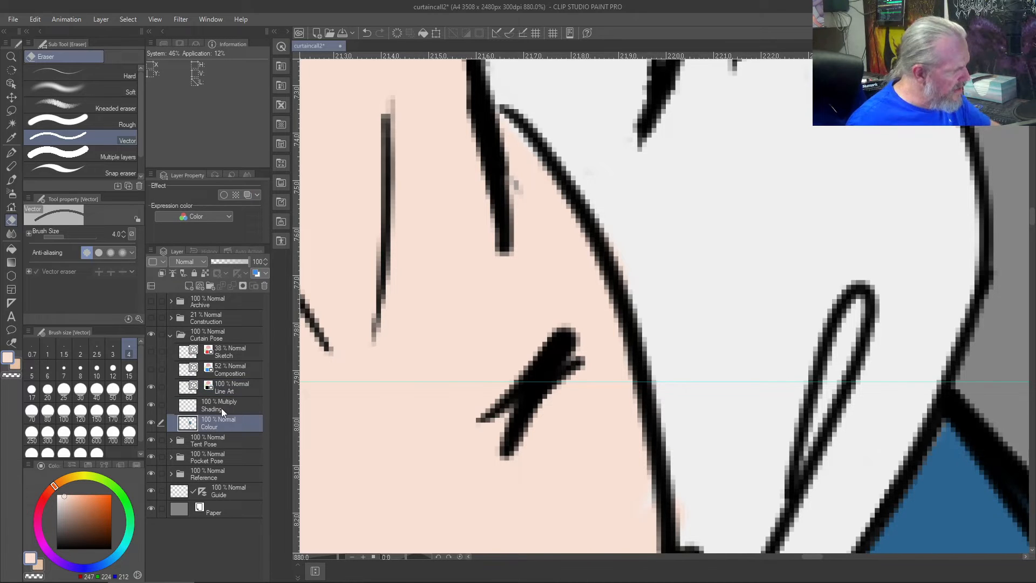
{"action": "mouse_move", "coordinate": [528, 167]}
{"action": "left_mouse_down"}
{"action": "mouse_move", "coordinate": [516, 213]}
{"action": "mouse_move", "coordinate": [518, 162]}
{"action": "mouse_move", "coordinate": [528, 220]}
{"action": "mouse_move", "coordinate": [499, 249]}
{"action": "left_mouse_up"}
{"action": "key", "text": "b"}
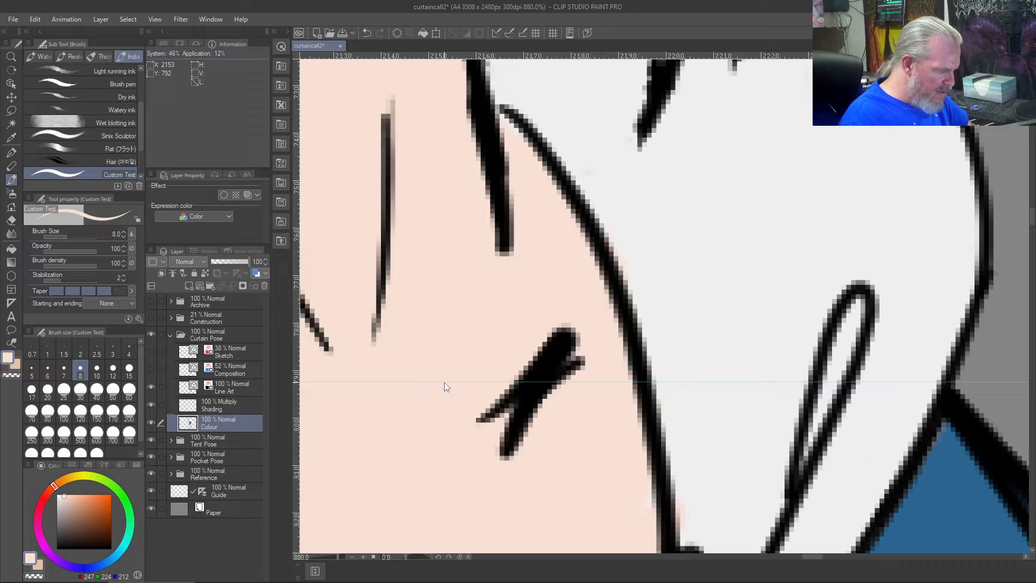
{"action": "key", "text": "ctrl+0"}
{"action": "scroll", "coordinate": [444, 382], "scroll_direction": "up", "scroll_amount": 1}
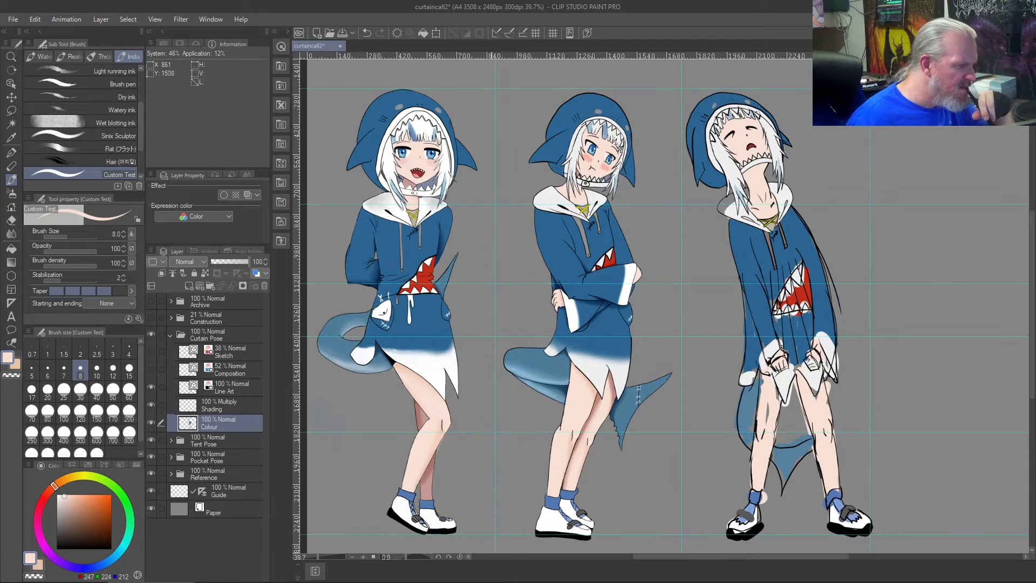
{"action": "scroll", "coordinate": [717, 485], "scroll_direction": "down", "scroll_amount": 1}
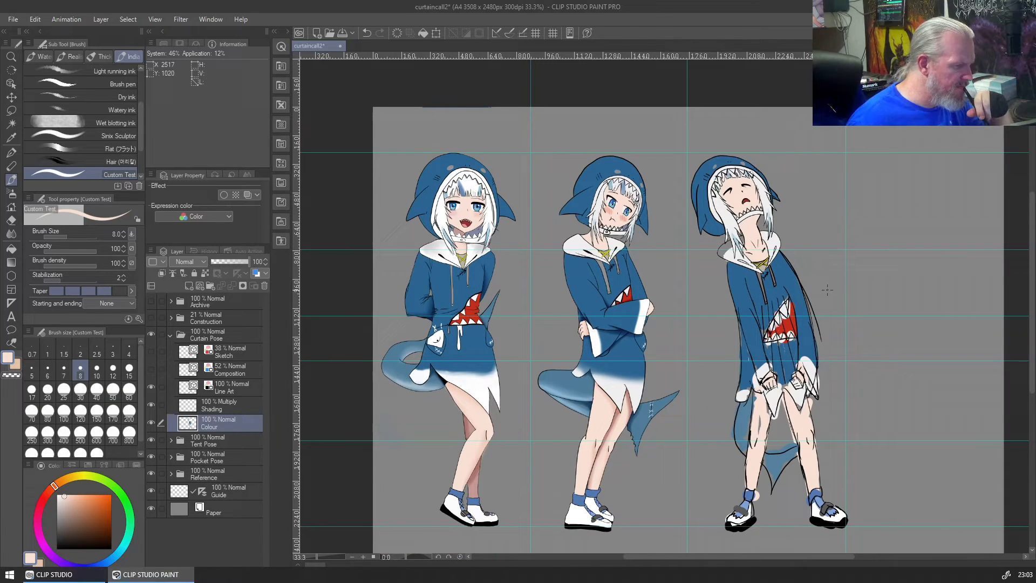
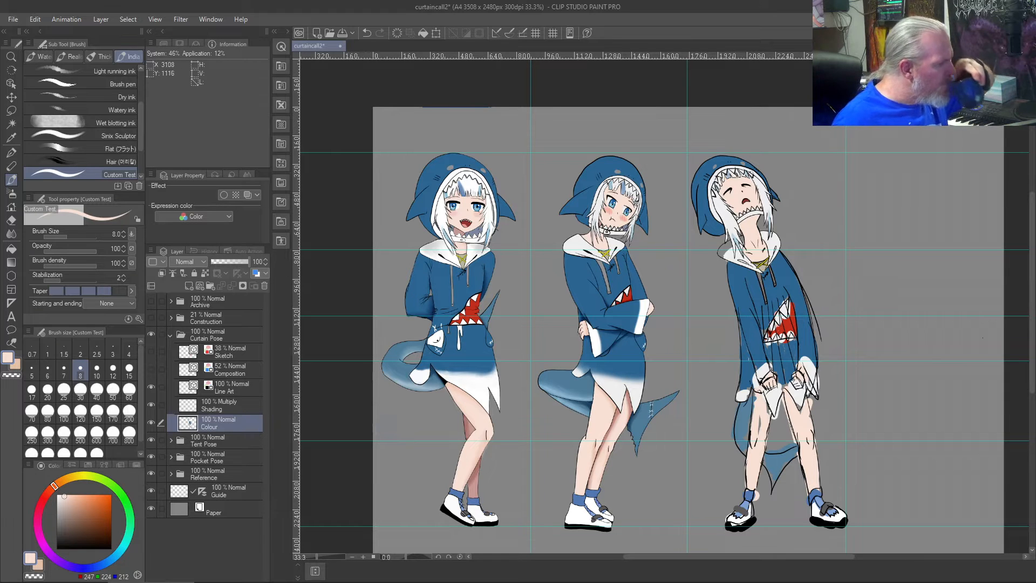
- Sample the collar's off-white and paint along the edge of its left grey gap with brush size 25 on the Colour layer
{"action": "scroll", "coordinate": [752, 233], "scroll_direction": "up", "scroll_amount": 1}
{"action": "scroll", "coordinate": [703, 237], "scroll_direction": "up", "scroll_amount": 1}
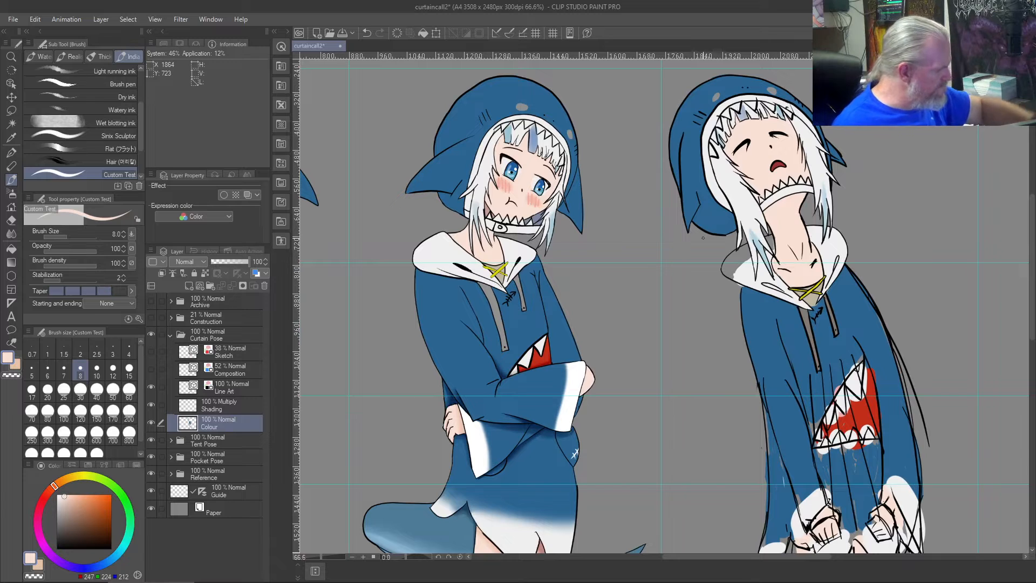
{"action": "scroll", "coordinate": [703, 237], "scroll_direction": "up", "scroll_amount": 2}
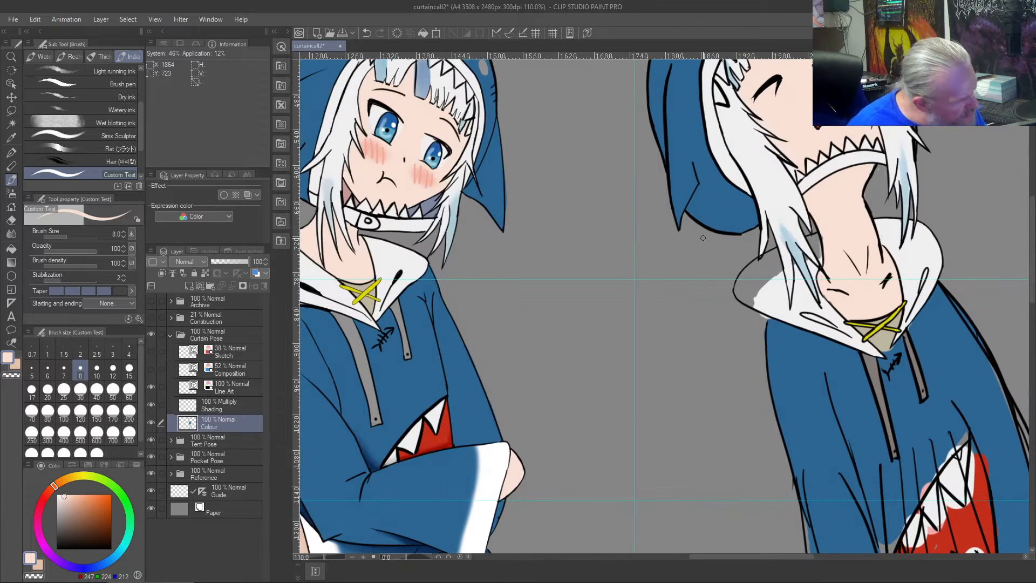
{"action": "right_click", "coordinate": [758, 293]}
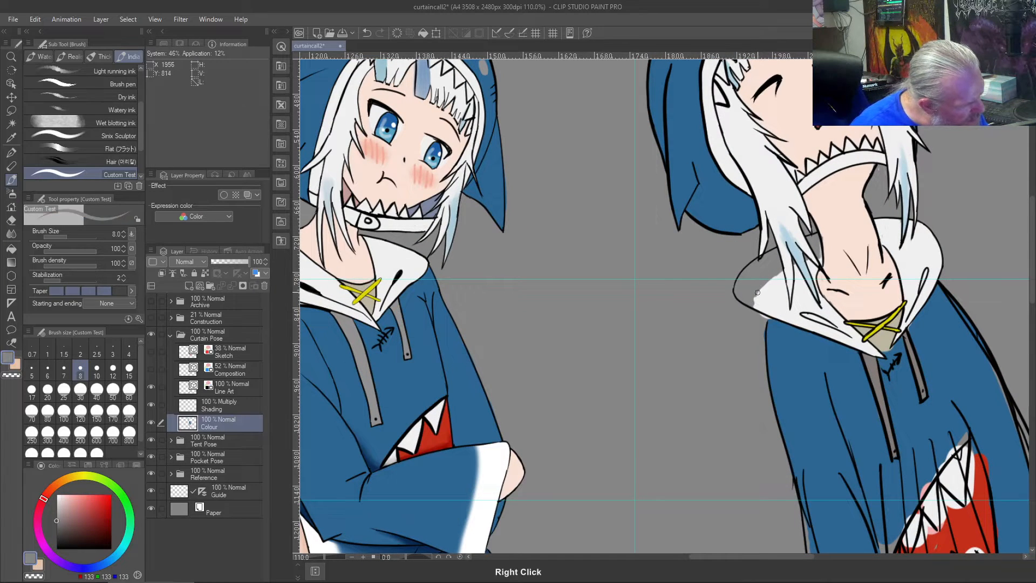
{"action": "right_click", "coordinate": [772, 292]}
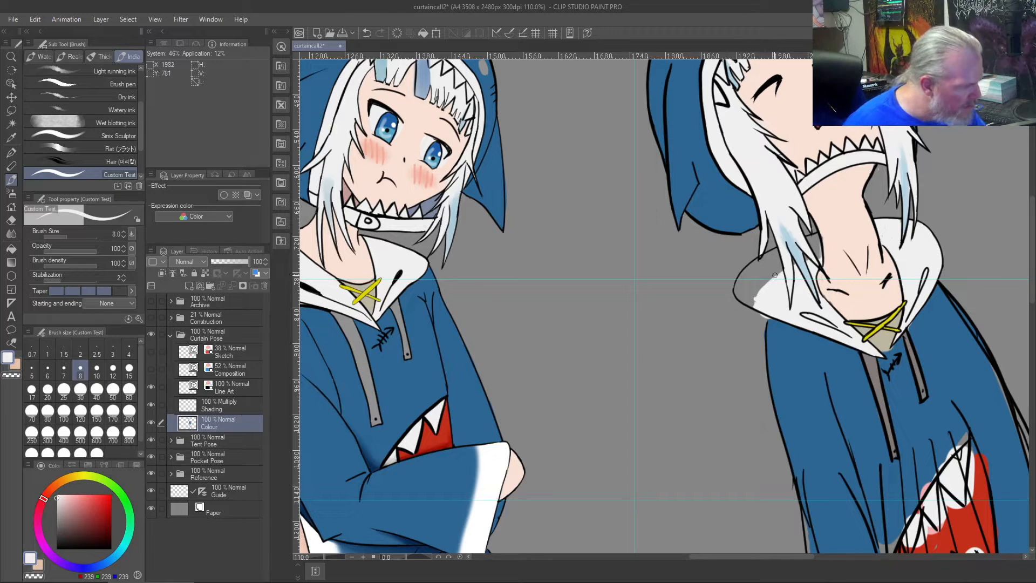
{"action": "scroll", "coordinate": [772, 266], "scroll_direction": "up", "scroll_amount": 5}
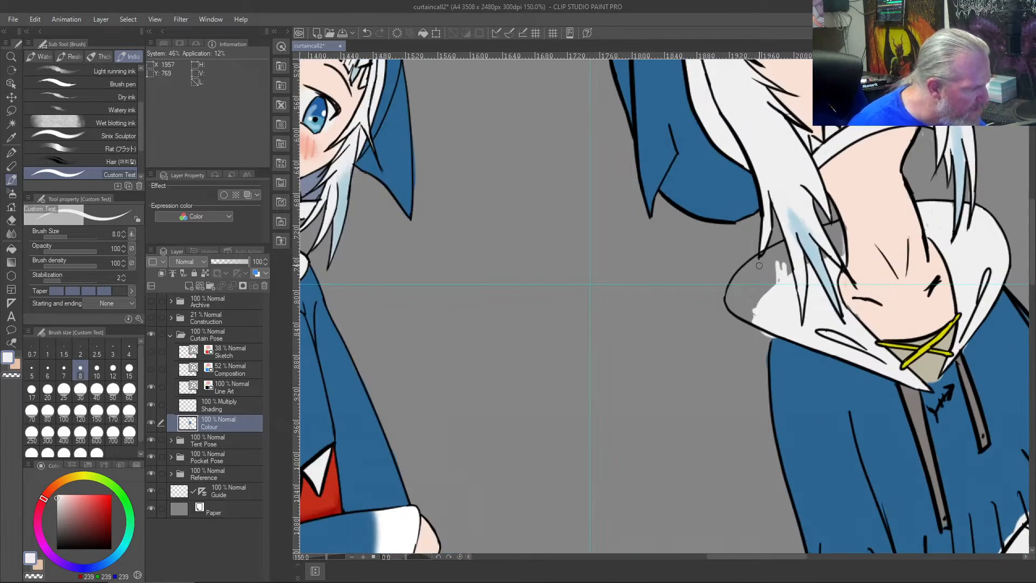
{"action": "key", "text": "bracketright"}
{"action": "key", "text": "bracketright"}
{"action": "key", "text": "bracketright"}
{"action": "key", "text": "bracketright"}
{"action": "key", "text": "bracketright"}
{"action": "key", "text": "bracketright"}
{"action": "mouse_move", "coordinate": [741, 354]}
{"action": "left_mouse_down"}
{"action": "mouse_move", "coordinate": [694, 337]}
{"action": "mouse_move", "coordinate": [708, 357]}
{"action": "mouse_move", "coordinate": [698, 305]}
{"action": "mouse_move", "coordinate": [699, 330]}
{"action": "mouse_move", "coordinate": [722, 288]}
{"action": "mouse_move", "coordinate": [724, 354]}
{"action": "mouse_move", "coordinate": [724, 315]}
{"action": "mouse_move", "coordinate": [712, 340]}
{"action": "mouse_move", "coordinate": [742, 341]}
{"action": "mouse_move", "coordinate": [737, 277]}
{"action": "mouse_move", "coordinate": [747, 294]}
{"action": "mouse_move", "coordinate": [774, 275]}
{"action": "mouse_move", "coordinate": [769, 256]}
{"action": "mouse_move", "coordinate": [740, 264]}
{"action": "mouse_move", "coordinate": [775, 240]}
{"action": "mouse_move", "coordinate": [758, 321]}
{"action": "mouse_move", "coordinate": [790, 245]}
{"action": "mouse_move", "coordinate": [770, 321]}
{"action": "mouse_move", "coordinate": [794, 238]}
{"action": "mouse_move", "coordinate": [796, 286]}
{"action": "mouse_move", "coordinate": [806, 227]}
{"action": "mouse_move", "coordinate": [827, 292]}
{"action": "mouse_move", "coordinate": [840, 232]}
{"action": "mouse_move", "coordinate": [857, 230]}
{"action": "mouse_move", "coordinate": [892, 262]}
{"action": "mouse_move", "coordinate": [843, 315]}
{"action": "left_mouse_up"}
{"action": "key", "text": "ctrl+z"}
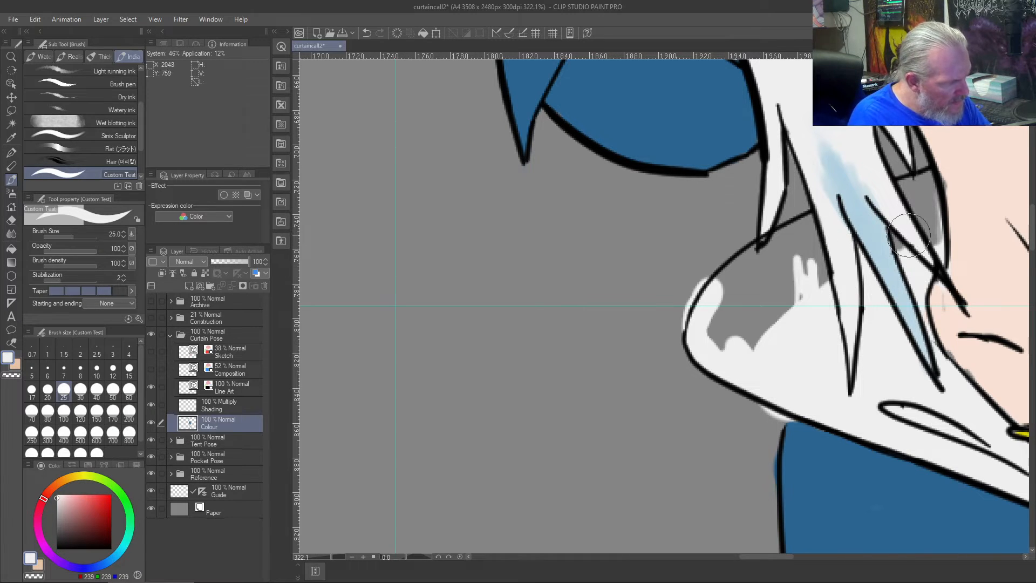
- Fill the grey gap between the hair strands beside the neck and the remaining gap in the collar's left side with off-white
{"action": "mouse_move", "coordinate": [917, 226]}
{"action": "left_mouse_down"}
{"action": "mouse_move", "coordinate": [935, 204]}
{"action": "mouse_move", "coordinate": [923, 180]}
{"action": "mouse_move", "coordinate": [902, 189]}
{"action": "left_mouse_up"}
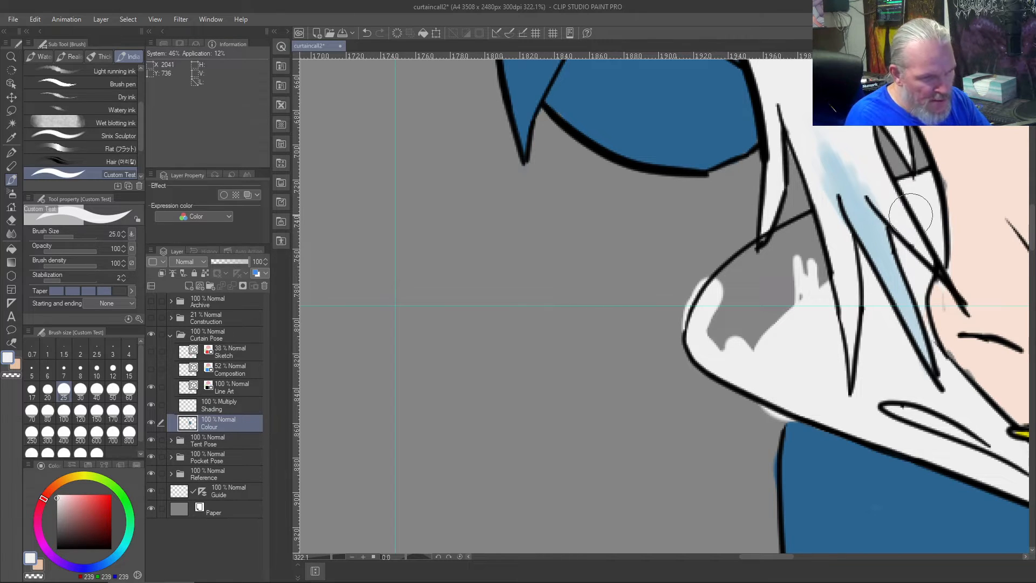
{"action": "left_click_drag", "start_coordinate": [828, 279], "coordinate": [823, 252]}
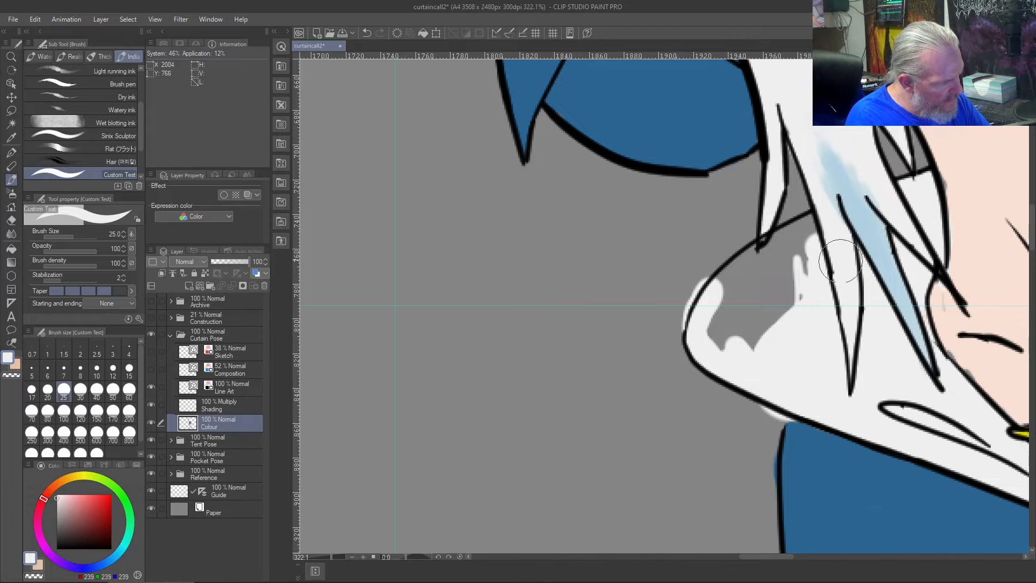
{"action": "mouse_move", "coordinate": [803, 259]}
{"action": "left_mouse_down"}
{"action": "mouse_move", "coordinate": [810, 220]}
{"action": "mouse_move", "coordinate": [806, 300]}
{"action": "mouse_move", "coordinate": [787, 250]}
{"action": "mouse_move", "coordinate": [757, 329]}
{"action": "mouse_move", "coordinate": [723, 300]}
{"action": "mouse_move", "coordinate": [734, 341]}
{"action": "mouse_move", "coordinate": [734, 279]}
{"action": "mouse_move", "coordinate": [768, 253]}
{"action": "mouse_move", "coordinate": [754, 279]}
{"action": "mouse_move", "coordinate": [778, 252]}
{"action": "mouse_move", "coordinate": [726, 285]}
{"action": "left_mouse_up"}
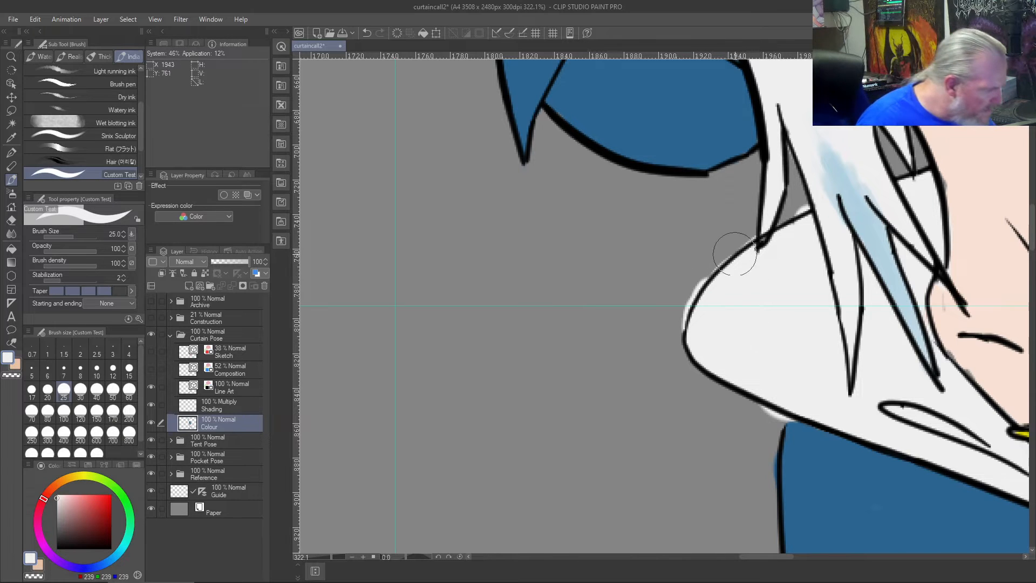
- Erase the off-white spill outside the collar's upper-left outline using the transparent colour at brush size 6
{"action": "scroll", "coordinate": [726, 278], "scroll_direction": "up", "scroll_amount": 4}
{"action": "scroll", "coordinate": [728, 275], "scroll_direction": "up", "scroll_amount": 1}
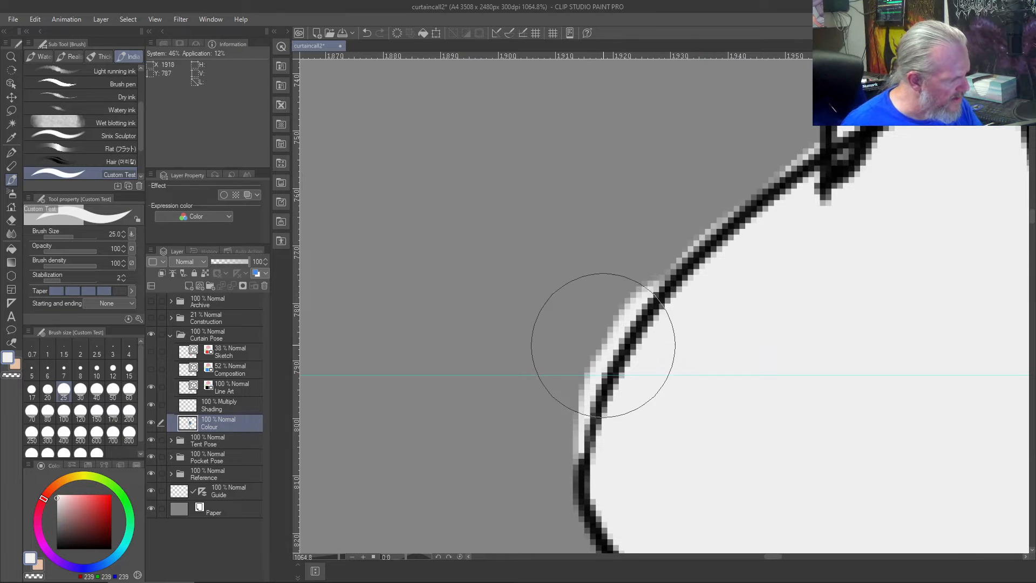
{"action": "key", "text": "bracketleft"}
{"action": "key", "text": "bracketleft"}
{"action": "key", "text": "bracketleft"}
{"action": "key", "text": "bracketleft"}
{"action": "key", "text": "bracketleft"}
{"action": "key", "text": "bracketleft"}
{"action": "key", "text": "bracketleft"}
{"action": "key", "text": "bracketleft"}
{"action": "mouse_move", "coordinate": [652, 259]}
{"action": "left_mouse_down"}
{"action": "mouse_move", "coordinate": [598, 370]}
{"action": "mouse_move", "coordinate": [579, 444]}
{"action": "mouse_move", "coordinate": [594, 360]}
{"action": "mouse_move", "coordinate": [647, 292]}
{"action": "mouse_move", "coordinate": [815, 144]}
{"action": "mouse_move", "coordinate": [797, 165]}
{"action": "mouse_move", "coordinate": [838, 142]}
{"action": "left_mouse_up"}
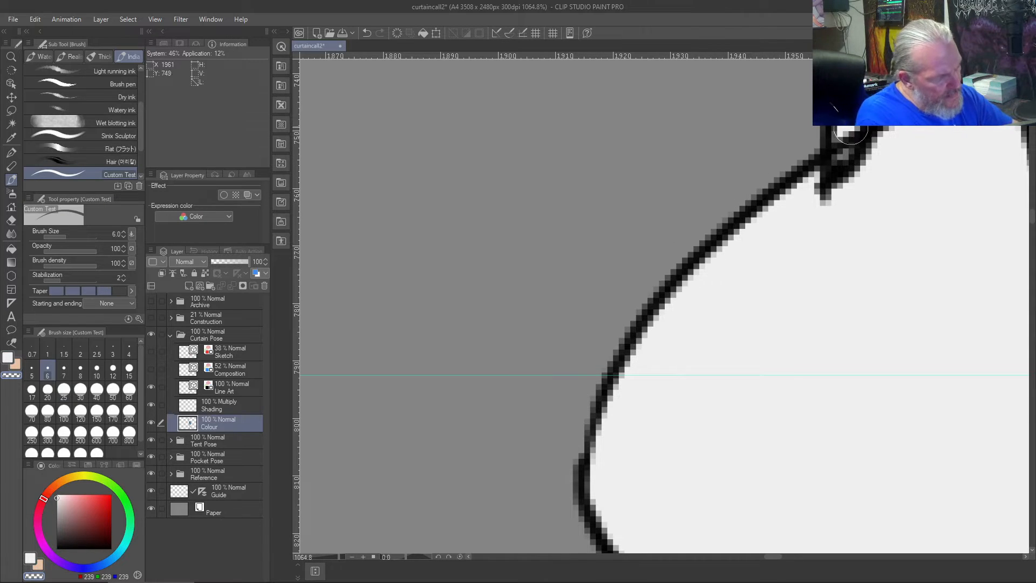
- Trim the collar line crossing the hair strand's tip with the vector eraser on the Line Art layer, undoing the excess erasure
{"action": "key", "text": "e"}
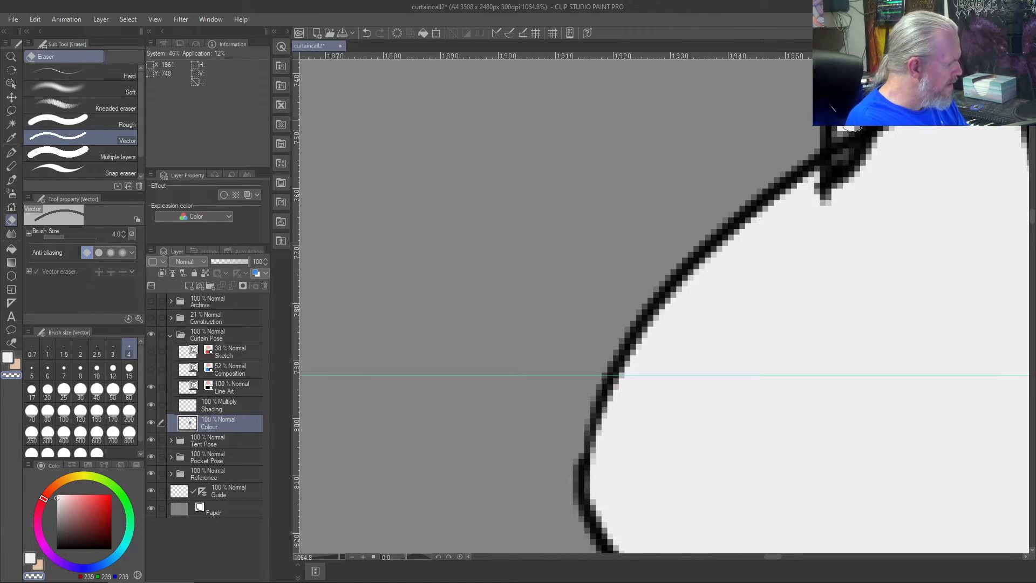
{"action": "left_click", "coordinate": [229, 384]}
{"action": "left_click", "coordinate": [847, 133]}
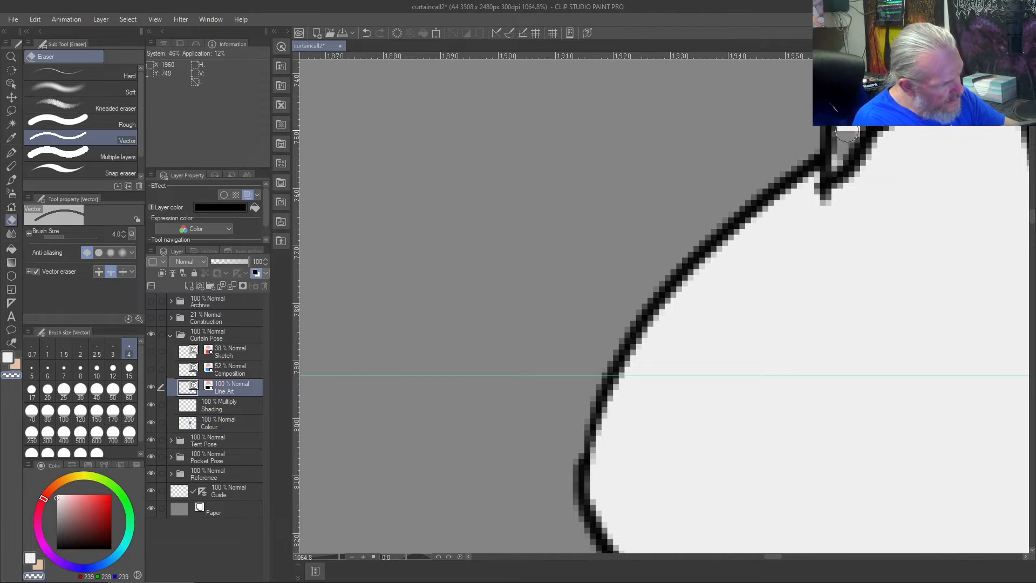
{"action": "left_click", "coordinate": [839, 154]}
{"action": "key", "text": "ctrl+shift+z"}
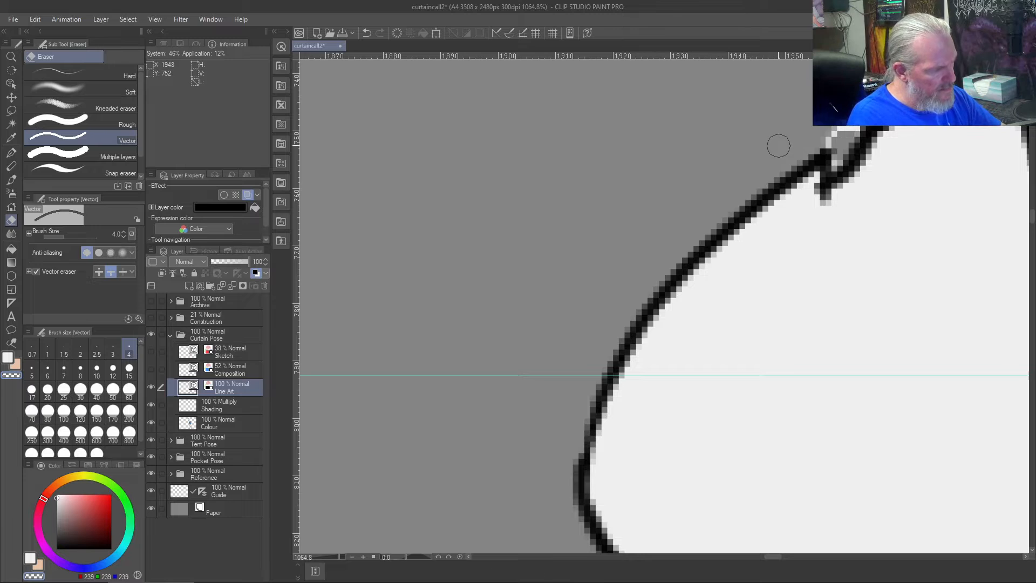
{"action": "key", "text": "ctrl+z"}
- Paint the grey speck inside the hair strand's tip off-white on the Colour layer
{"action": "right_click", "coordinate": [846, 164]}
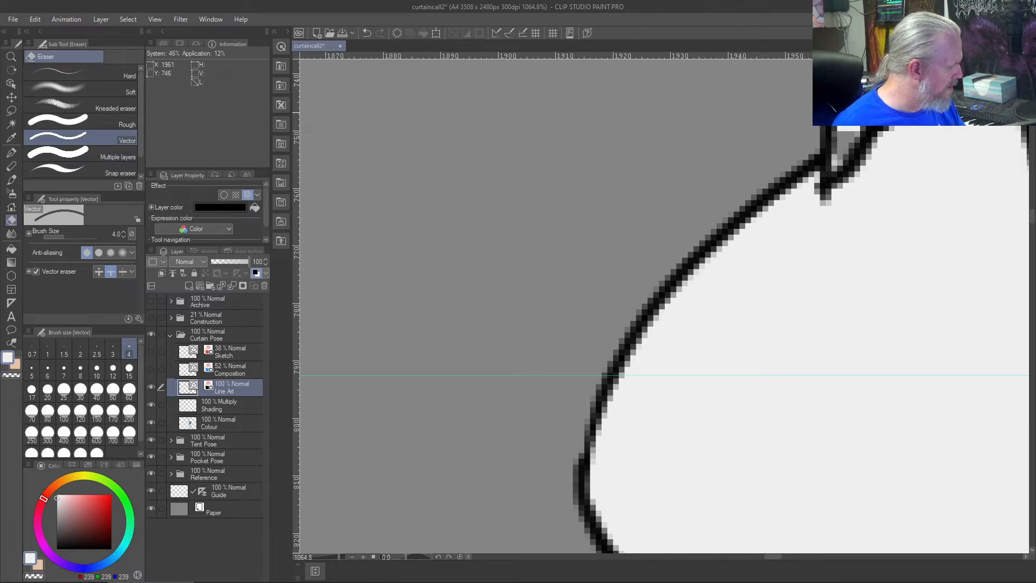
{"action": "left_click", "coordinate": [208, 420]}
{"action": "key", "text": "b"}
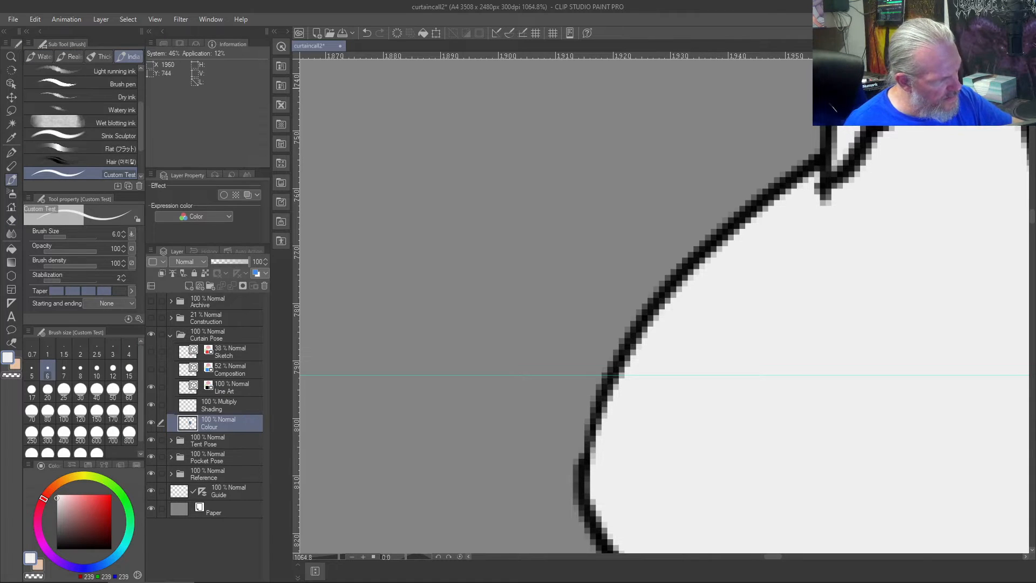
- Examine the rightmost figure's collar and shoulders up close and against the other two figures
{"action": "scroll", "coordinate": [850, 113], "scroll_direction": "down", "scroll_amount": 3}
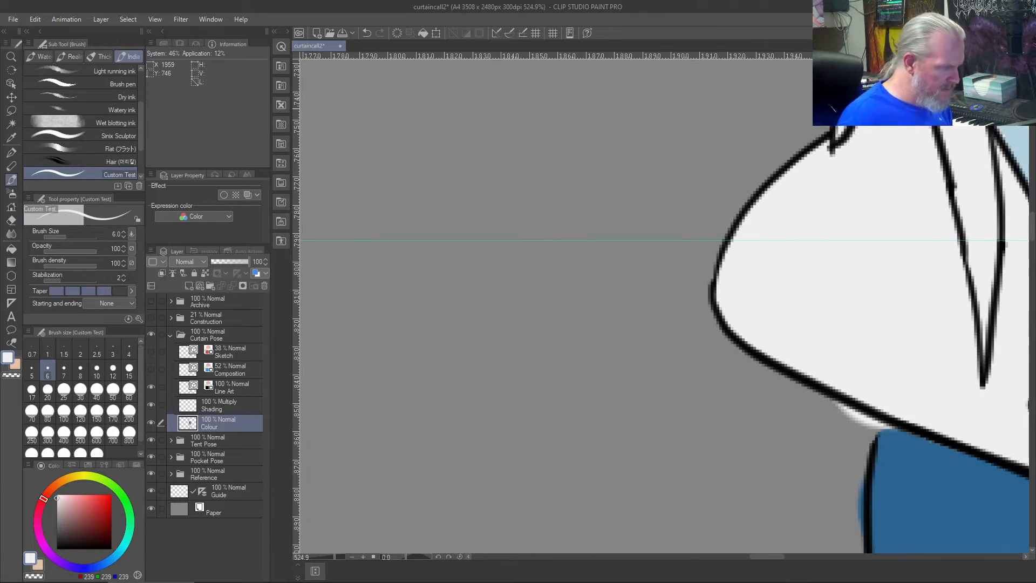
{"action": "key", "text": "c"}
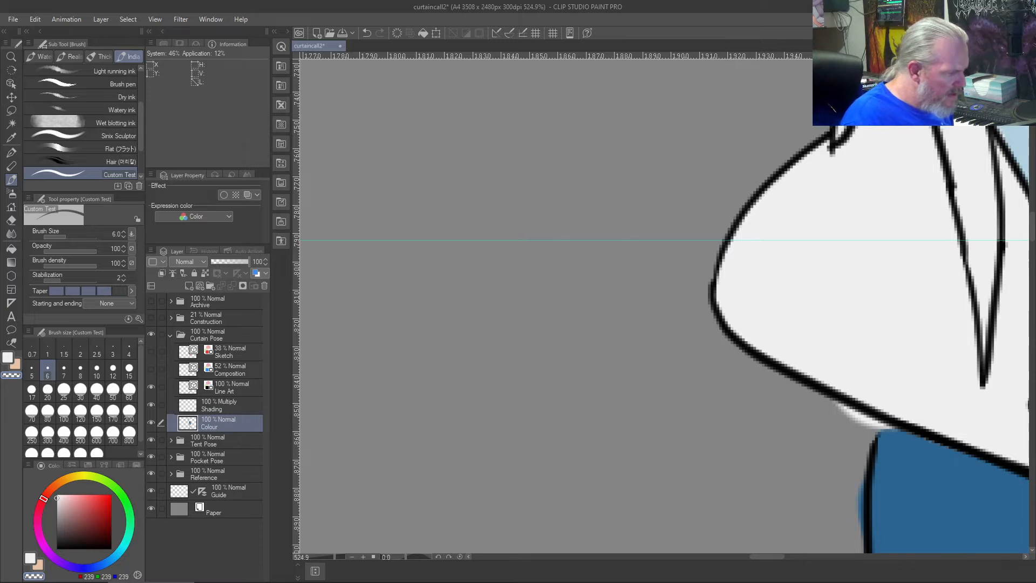
{"action": "key", "text": "ctrl+0"}
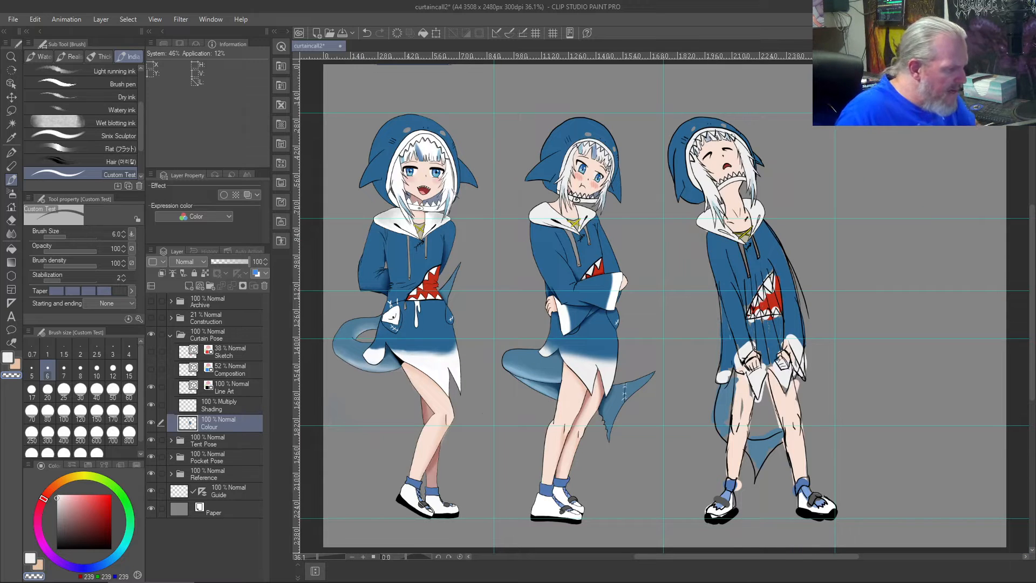
{"action": "scroll", "coordinate": [663, 305], "scroll_direction": "up", "scroll_amount": 7}
{"action": "scroll", "coordinate": [663, 305], "scroll_direction": "down", "scroll_amount": 14}
{"action": "scroll", "coordinate": [663, 305], "scroll_direction": "up", "scroll_amount": 9}
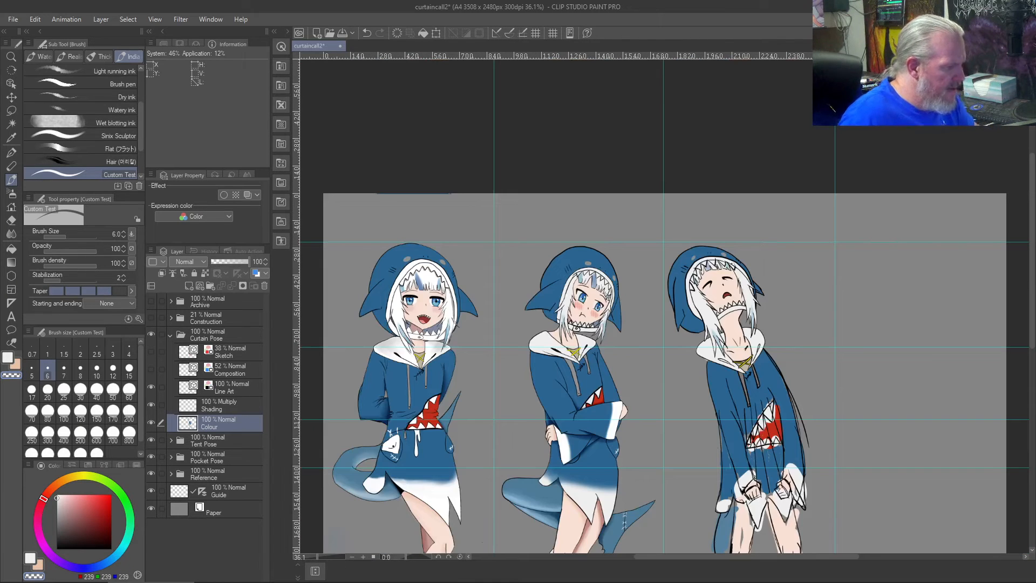
{"action": "scroll", "coordinate": [664, 305], "scroll_direction": "down", "scroll_amount": 2}
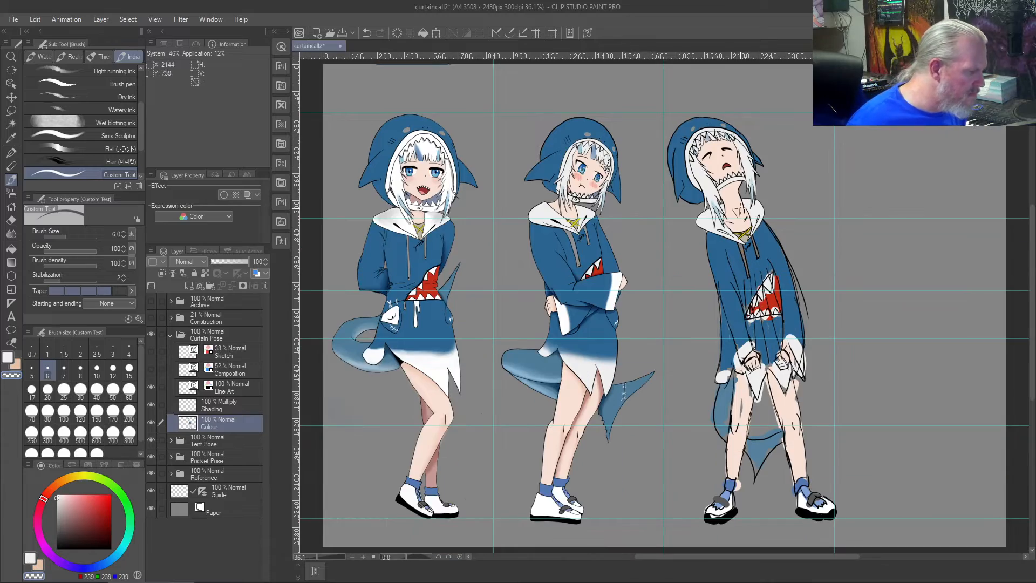
{"action": "scroll", "coordinate": [711, 217], "scroll_direction": "up", "scroll_amount": 6}
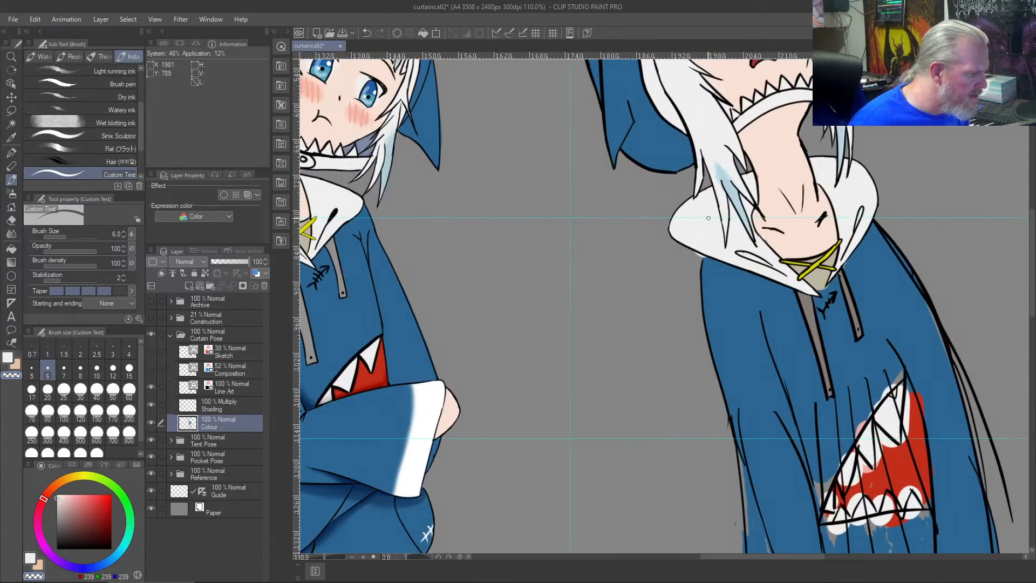
{"action": "scroll", "coordinate": [708, 217], "scroll_direction": "up", "scroll_amount": 3}
{"action": "scroll", "coordinate": [708, 218], "scroll_direction": "down", "scroll_amount": 5}
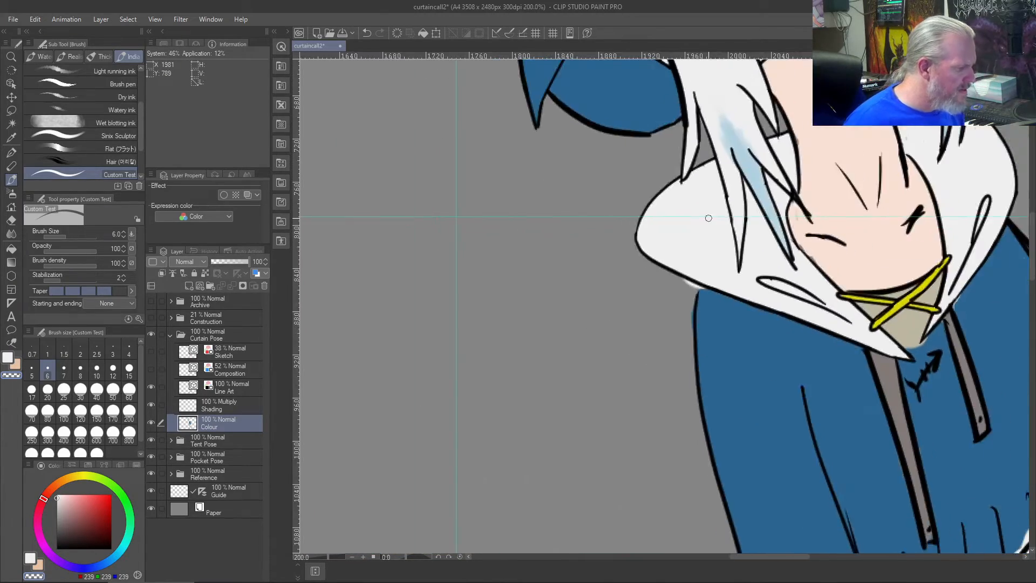
{"action": "scroll", "coordinate": [709, 218], "scroll_direction": "down", "scroll_amount": 3}
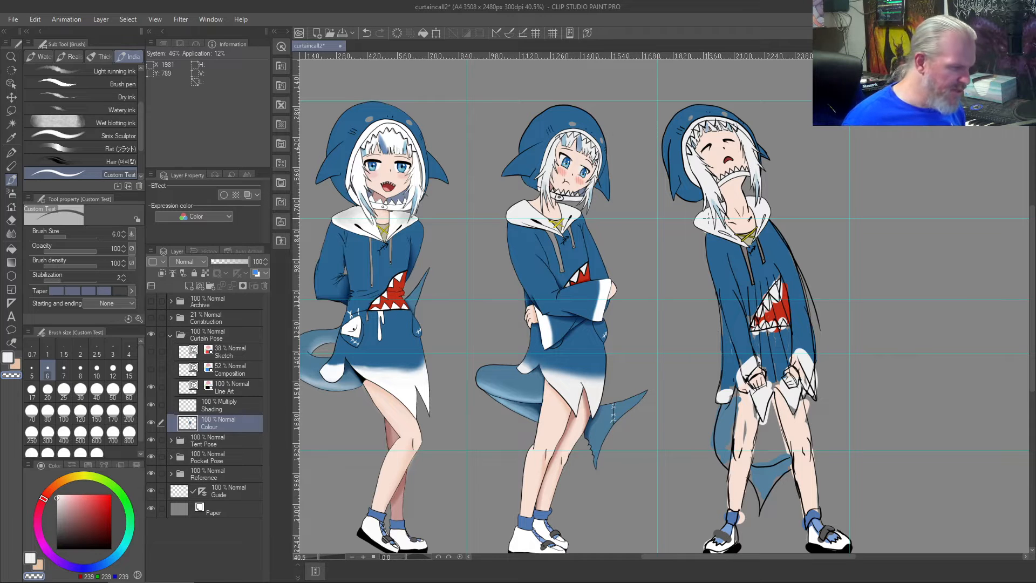
{"action": "scroll", "coordinate": [708, 218], "scroll_direction": "up", "scroll_amount": 3}
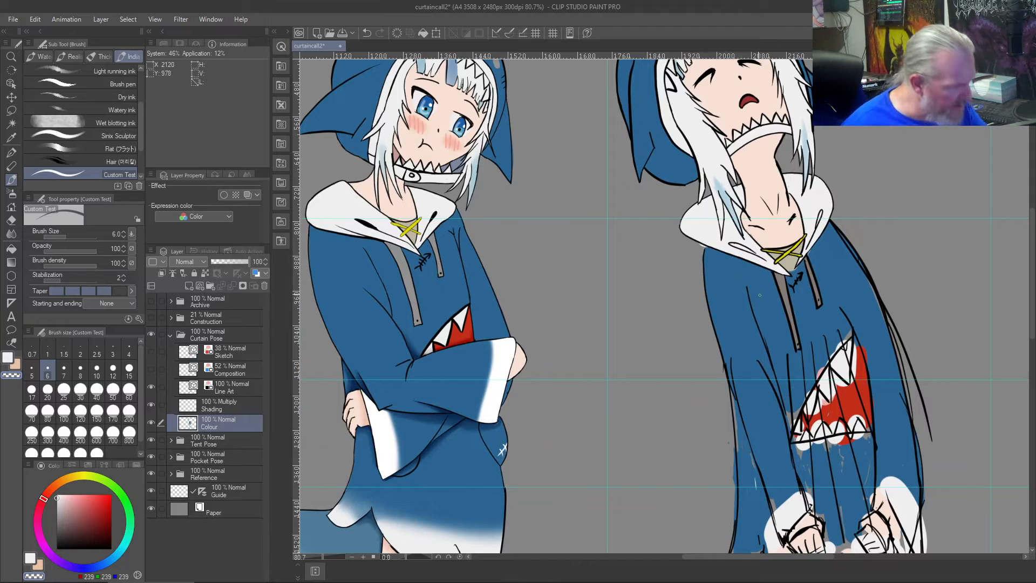
- Draw a wider black outline on the Line Art layer from the collar's left edge down the outer side of the left sleeve
{"action": "key", "text": "b"}
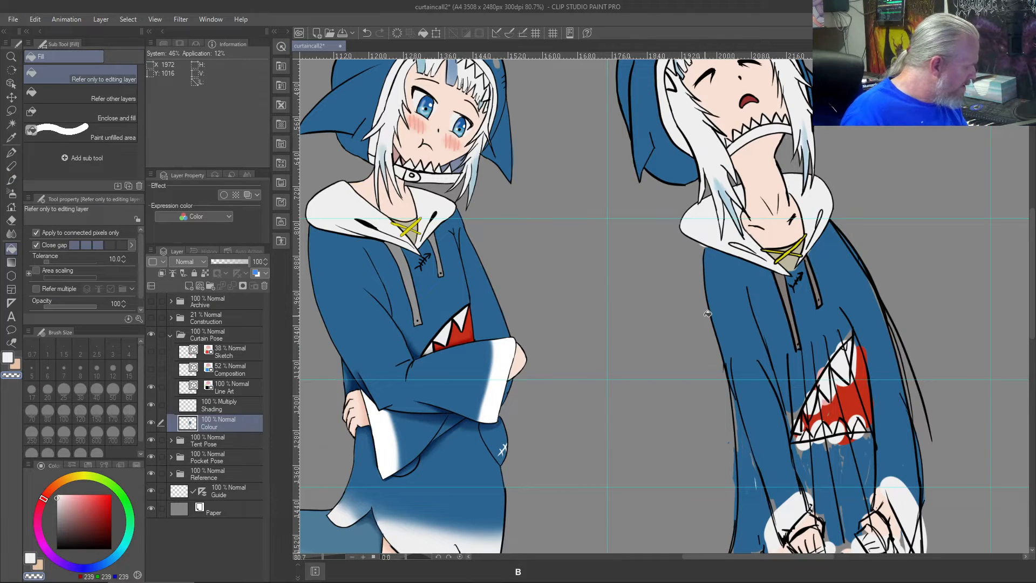
{"action": "left_click_drag", "start_coordinate": [63, 540], "coordinate": [28, 554]}
{"action": "left_click", "coordinate": [228, 391]}
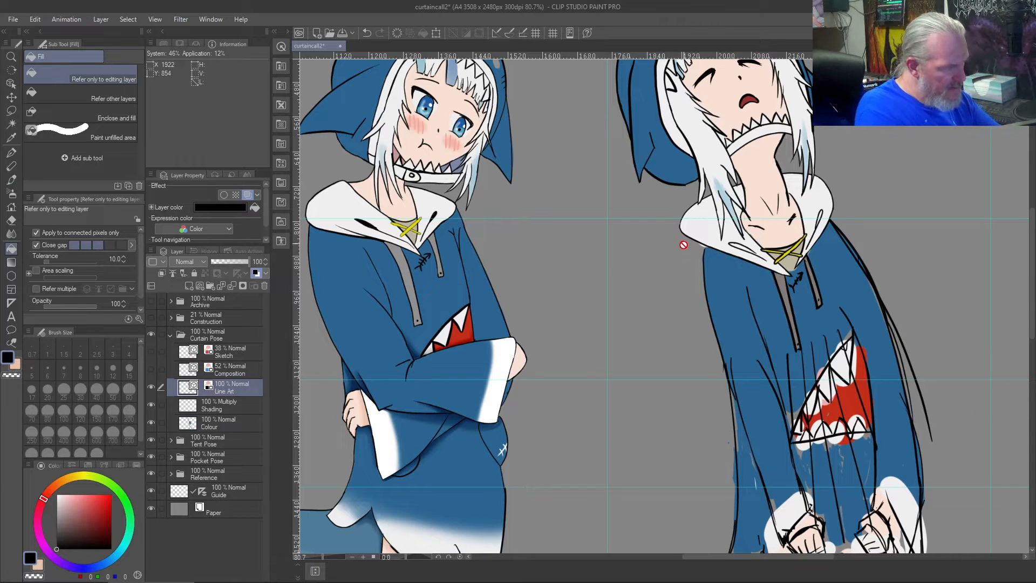
{"action": "key", "text": "b"}
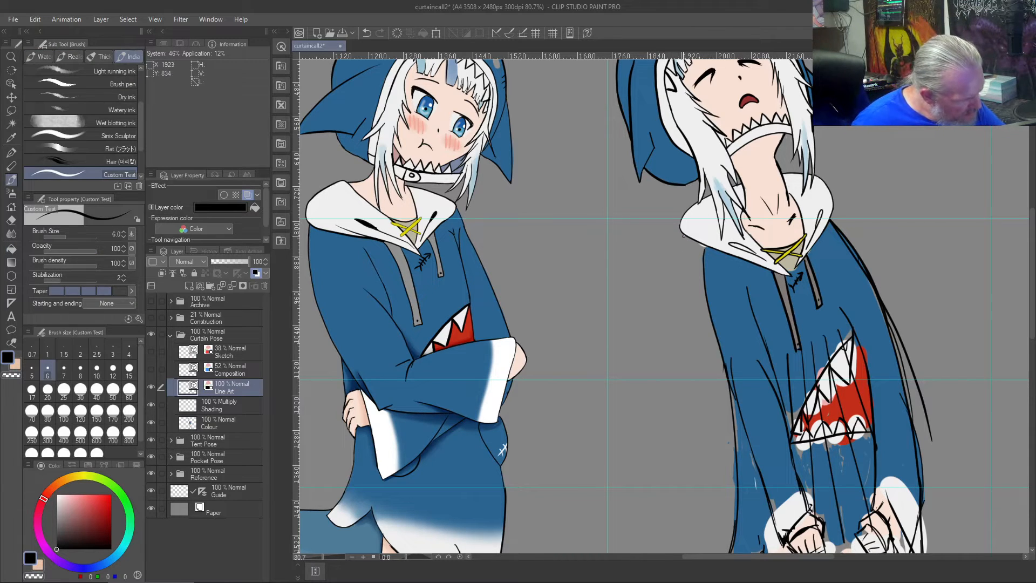
{"action": "left_click_drag", "start_coordinate": [681, 237], "coordinate": [732, 426]}
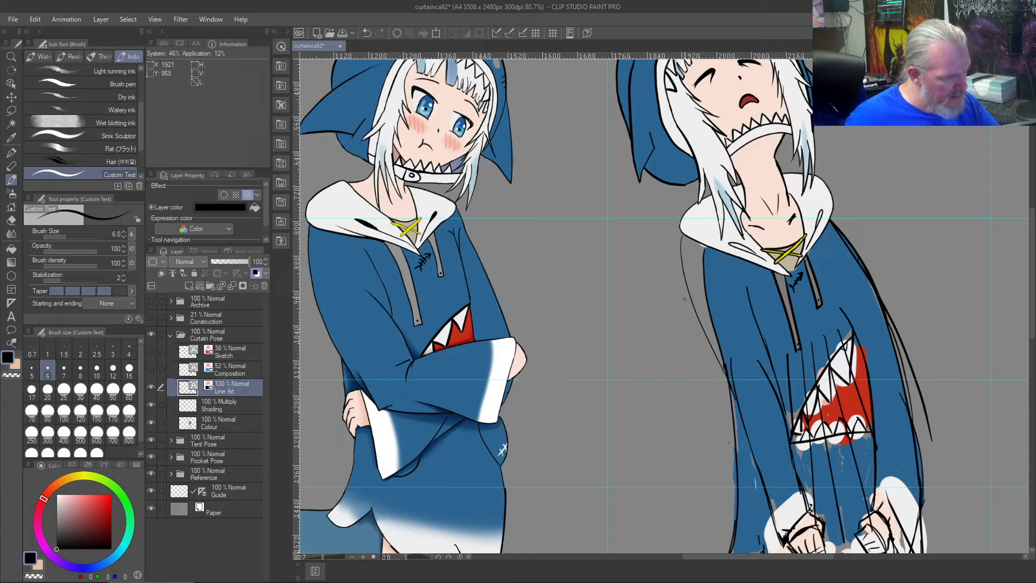
{"action": "key", "text": "ctrl+z"}
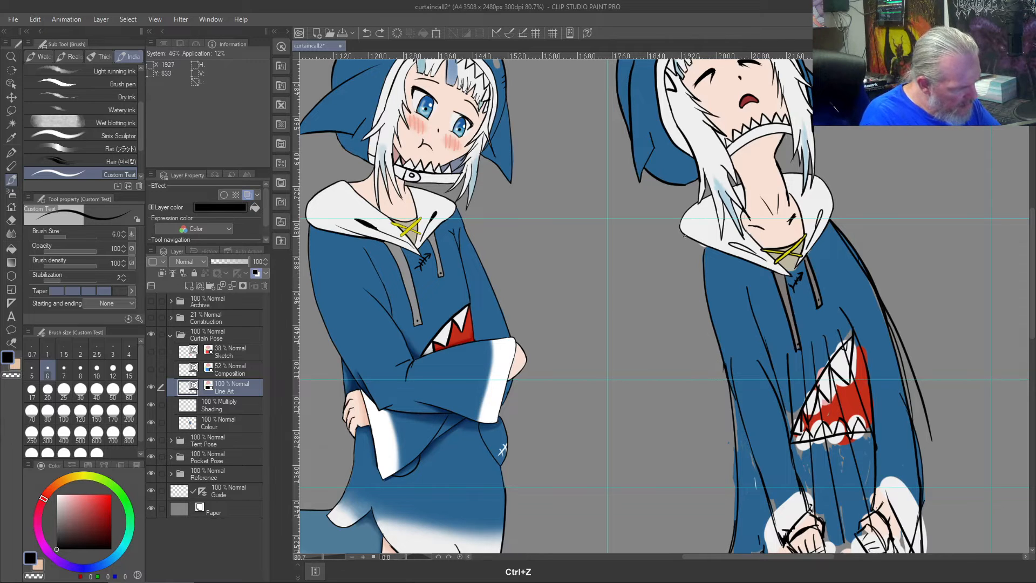
{"action": "mouse_move", "coordinate": [682, 236]}
{"action": "left_mouse_down"}
{"action": "mouse_move", "coordinate": [696, 324]}
{"action": "mouse_move", "coordinate": [739, 438]}
{"action": "left_mouse_up"}
{"action": "key", "text": "ctrl+z"}
{"action": "left_click_drag", "start_coordinate": [684, 238], "coordinate": [737, 440]}
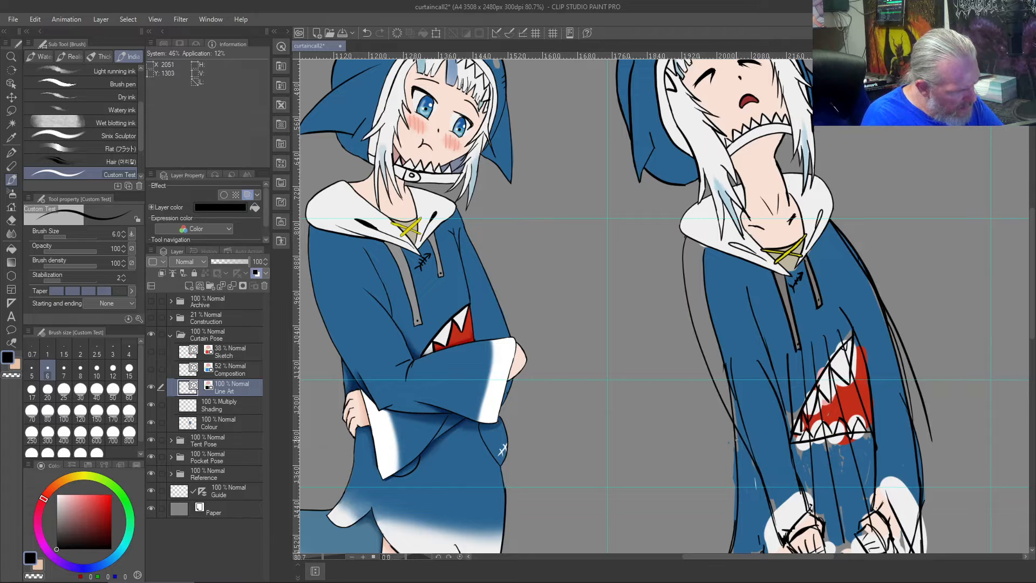
- Erase the old left shoulder and upper sleeve outline inside the new line with the vector eraser, undoing the last erasure
{"action": "scroll", "coordinate": [694, 286], "scroll_direction": "up", "scroll_amount": 3}
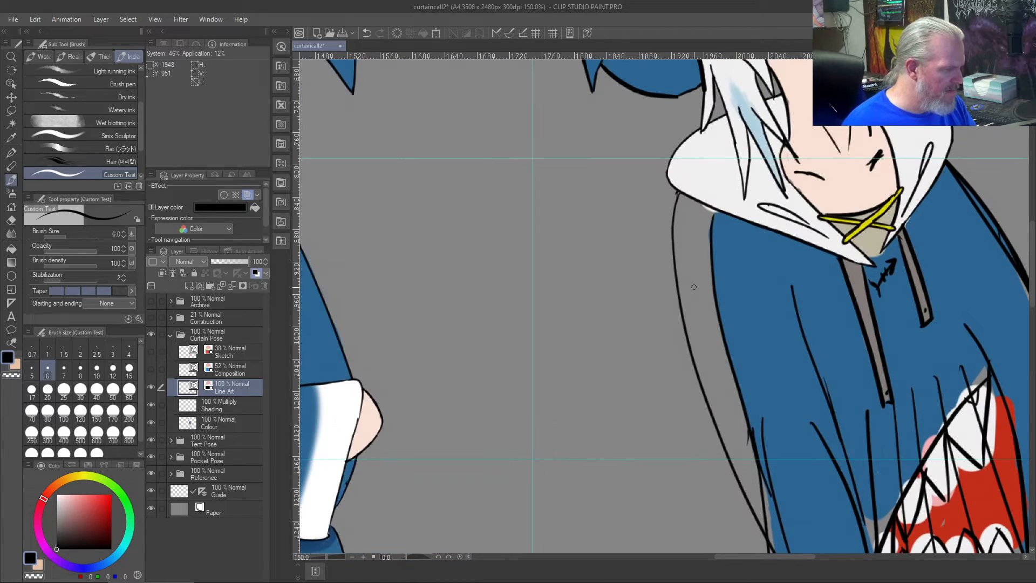
{"action": "key", "text": "j"}
{"action": "left_click", "coordinate": [719, 258]}
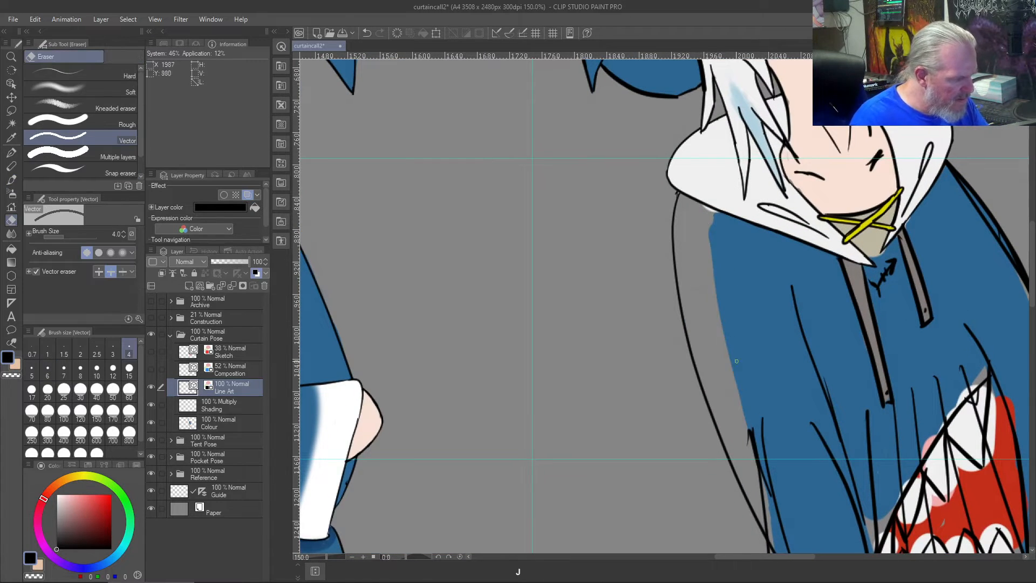
{"action": "left_click_drag", "start_coordinate": [736, 361], "coordinate": [764, 457]}
{"action": "scroll", "coordinate": [733, 368], "scroll_direction": "down", "scroll_amount": 2}
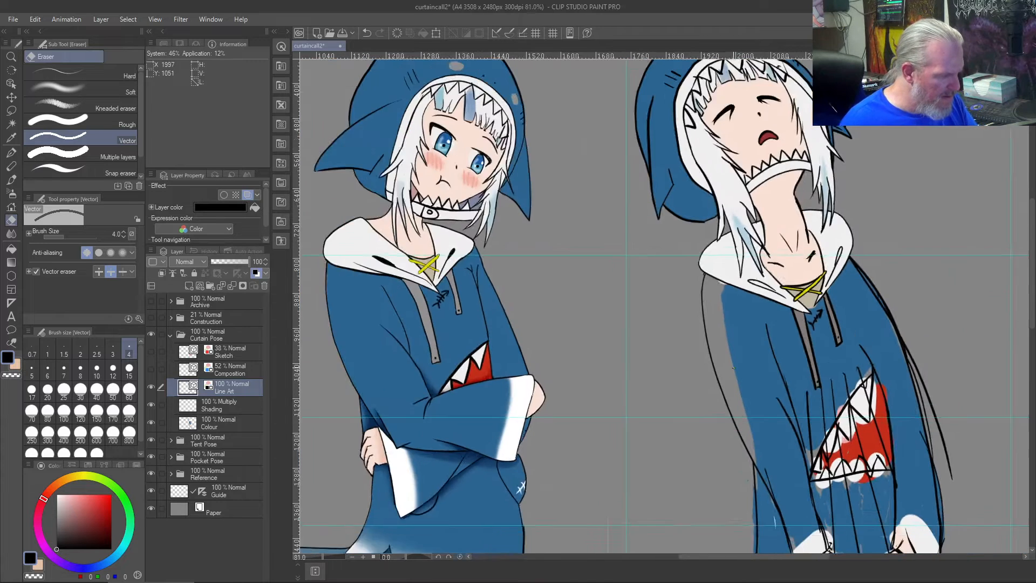
{"action": "left_click_drag", "start_coordinate": [771, 391], "coordinate": [787, 470]}
{"action": "key", "text": "ctrl+z"}
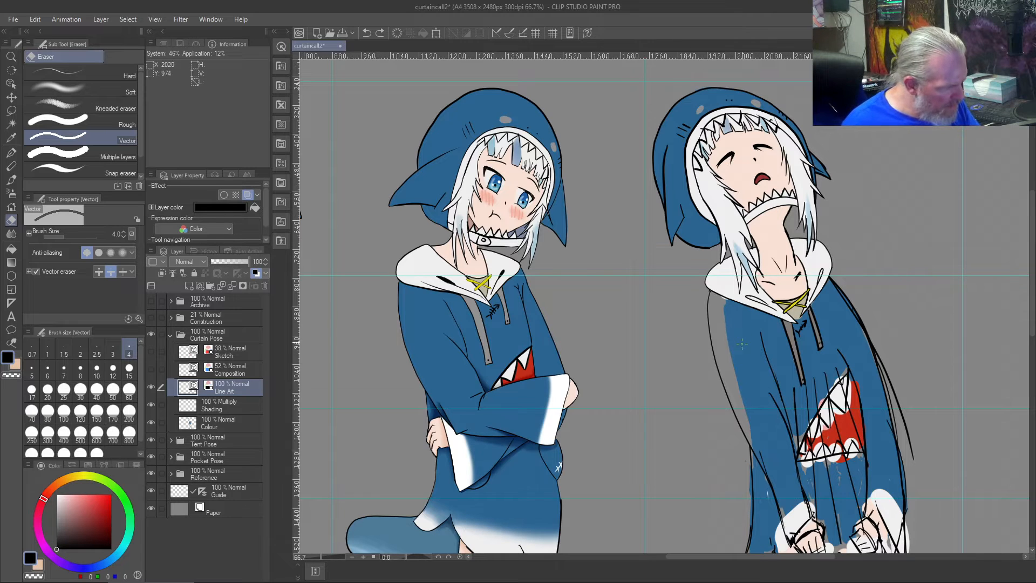
- On the Colour layer, paint hoodie-blue strokes into the grey gap under the collar's left edge with the size 6 brush
{"action": "right_click", "coordinate": [728, 357]}
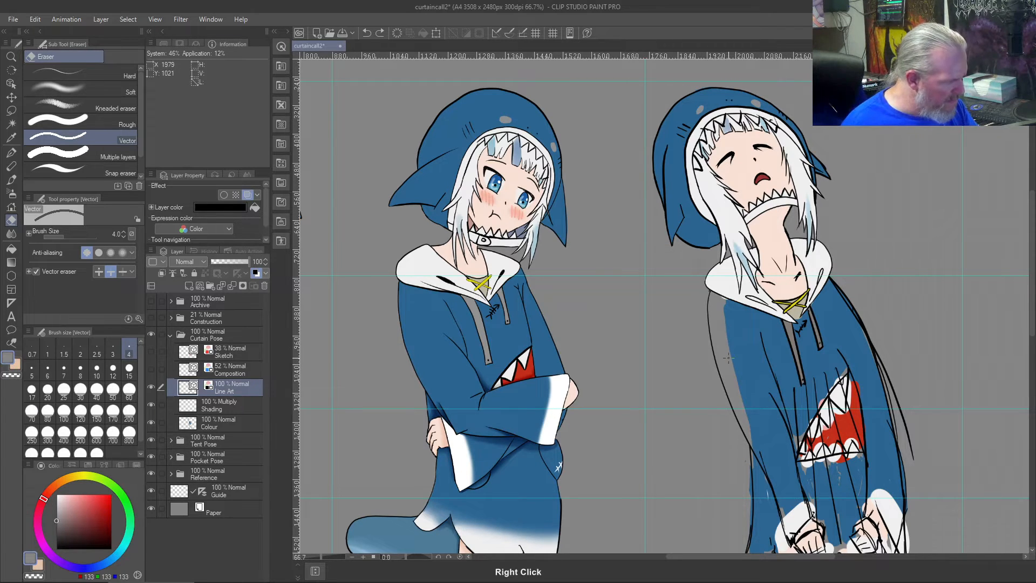
{"action": "left_click", "coordinate": [219, 424]}
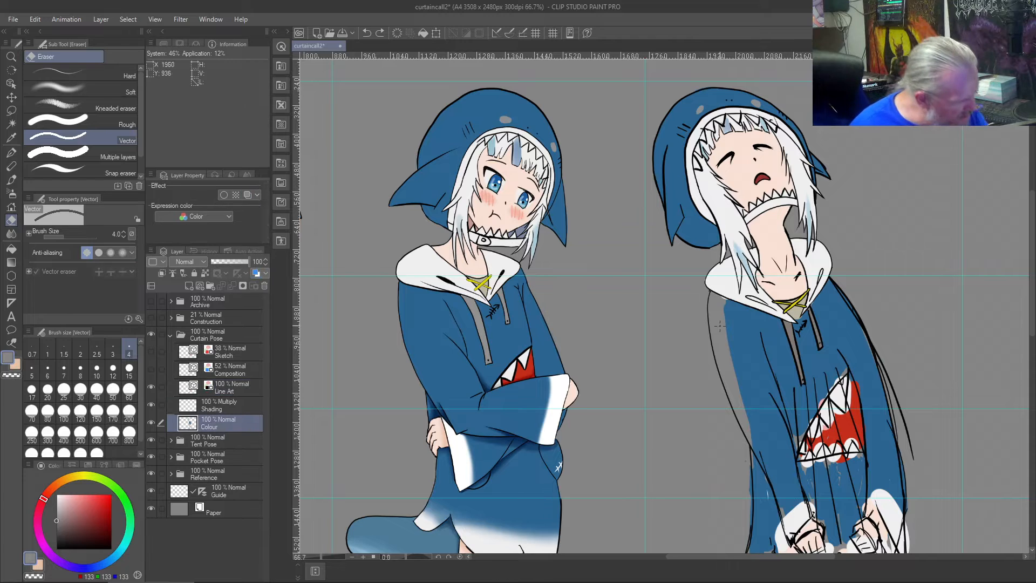
{"action": "scroll", "coordinate": [719, 326], "scroll_direction": "up", "scroll_amount": 5}
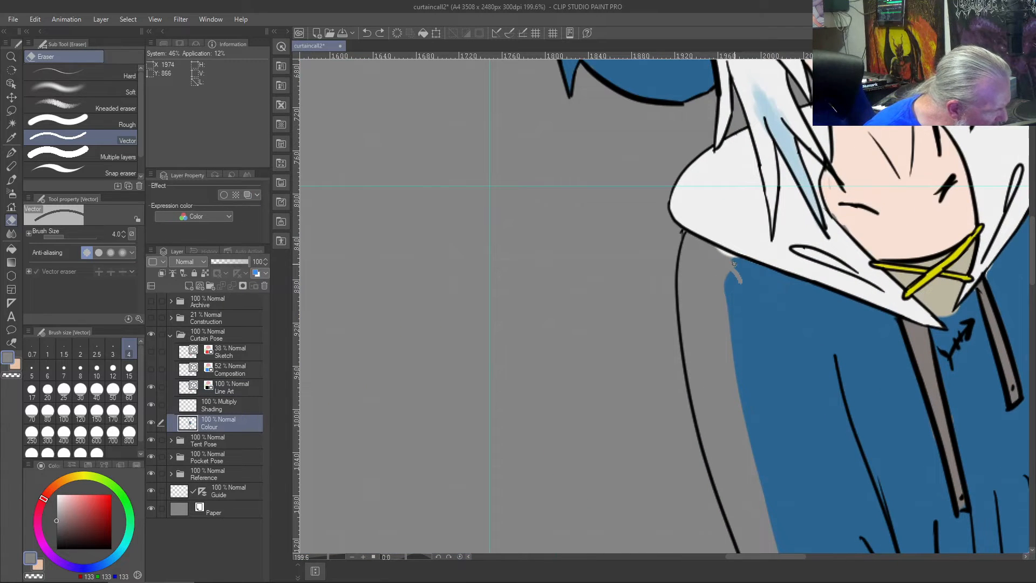
{"action": "key", "text": "b"}
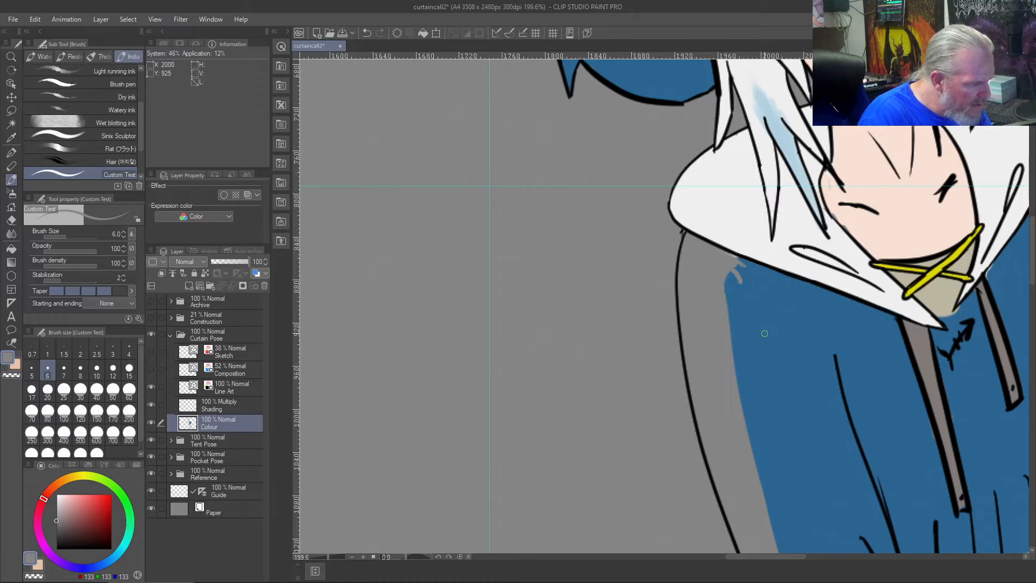
{"action": "right_click", "coordinate": [743, 286]}
{"action": "left_click_drag", "start_coordinate": [720, 254], "coordinate": [739, 272]}
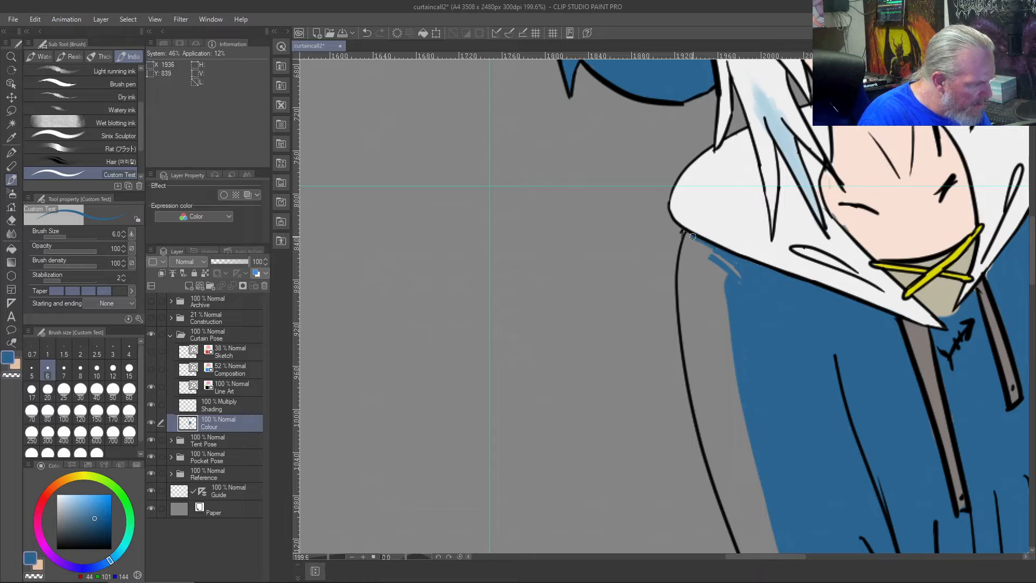
{"action": "mouse_move", "coordinate": [687, 235]}
{"action": "left_mouse_down"}
{"action": "mouse_move", "coordinate": [688, 262]}
{"action": "mouse_move", "coordinate": [723, 274]}
{"action": "left_mouse_up"}
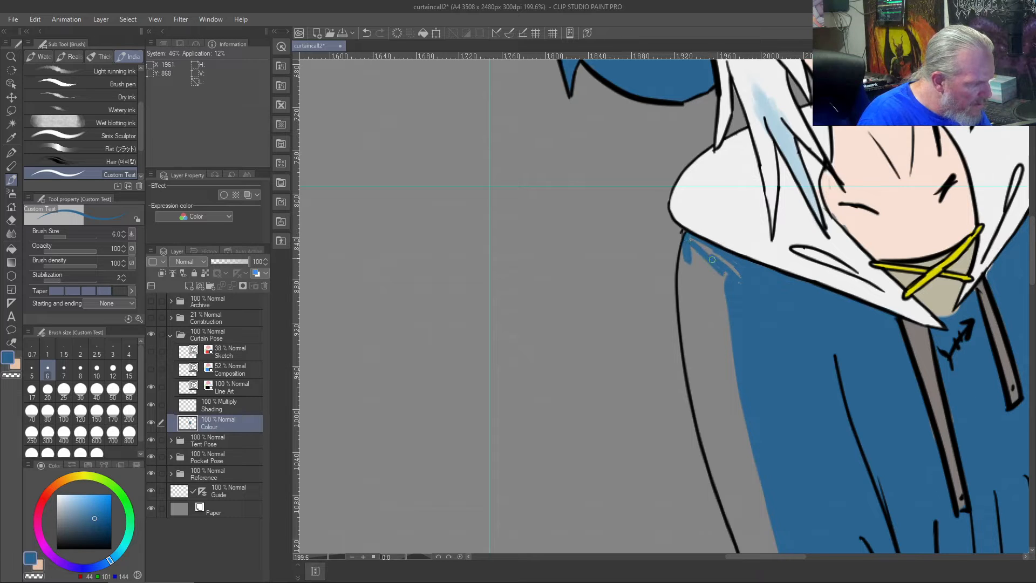
- Fill the grey gap inside the new left shoulder and sleeve outline with hoodie blue, using a size 15 brush
{"action": "key", "text": "bracketright"}
{"action": "key", "text": "bracketright"}
{"action": "key", "text": "bracketright"}
{"action": "key", "text": "bracketright"}
{"action": "key", "text": "bracketright"}
{"action": "left_click_drag", "start_coordinate": [687, 235], "coordinate": [751, 294]}
{"action": "mouse_move", "coordinate": [729, 258]}
{"action": "left_mouse_down"}
{"action": "mouse_move", "coordinate": [706, 262]}
{"action": "mouse_move", "coordinate": [715, 298]}
{"action": "left_mouse_up"}
{"action": "mouse_move", "coordinate": [686, 247]}
{"action": "left_mouse_down"}
{"action": "mouse_move", "coordinate": [687, 278]}
{"action": "mouse_move", "coordinate": [690, 256]}
{"action": "mouse_move", "coordinate": [686, 278]}
{"action": "mouse_move", "coordinate": [683, 267]}
{"action": "mouse_move", "coordinate": [685, 259]}
{"action": "mouse_move", "coordinate": [685, 331]}
{"action": "mouse_move", "coordinate": [683, 280]}
{"action": "mouse_move", "coordinate": [696, 353]}
{"action": "left_mouse_up"}
{"action": "left_click_drag", "start_coordinate": [730, 422], "coordinate": [712, 171]}
{"action": "mouse_move", "coordinate": [680, 81]}
{"action": "left_mouse_down"}
{"action": "mouse_move", "coordinate": [680, 139]}
{"action": "mouse_move", "coordinate": [674, 109]}
{"action": "mouse_move", "coordinate": [707, 210]}
{"action": "left_mouse_up"}
{"action": "mouse_move", "coordinate": [680, 156]}
{"action": "left_mouse_down"}
{"action": "mouse_move", "coordinate": [753, 367]}
{"action": "mouse_move", "coordinate": [791, 430]}
{"action": "left_mouse_up"}
{"action": "left_click_drag", "start_coordinate": [748, 347], "coordinate": [783, 426]}
{"action": "mouse_move", "coordinate": [759, 364]}
{"action": "left_mouse_down"}
{"action": "mouse_move", "coordinate": [820, 484]}
{"action": "mouse_move", "coordinate": [785, 410]}
{"action": "left_mouse_up"}
{"action": "left_click_drag", "start_coordinate": [736, 252], "coordinate": [773, 338]}
{"action": "left_click_drag", "start_coordinate": [823, 514], "coordinate": [771, 391]}
{"action": "mouse_move", "coordinate": [771, 390]}
{"action": "left_mouse_down"}
{"action": "mouse_move", "coordinate": [832, 532]}
{"action": "mouse_move", "coordinate": [813, 471]}
{"action": "left_mouse_up"}
{"action": "left_click_drag", "start_coordinate": [812, 470], "coordinate": [833, 524]}
{"action": "left_click_drag", "start_coordinate": [834, 523], "coordinate": [784, 355]}
{"action": "left_click_drag", "start_coordinate": [818, 497], "coordinate": [759, 316]}
{"action": "left_click_drag", "start_coordinate": [699, 173], "coordinate": [736, 272]}
{"action": "left_click_drag", "start_coordinate": [674, 124], "coordinate": [725, 269]}
{"action": "mouse_move", "coordinate": [682, 106]}
{"action": "left_mouse_down"}
{"action": "mouse_move", "coordinate": [728, 247]}
{"action": "mouse_move", "coordinate": [687, 107]}
{"action": "mouse_move", "coordinate": [748, 276]}
{"action": "left_mouse_up"}
{"action": "left_click_drag", "start_coordinate": [706, 104], "coordinate": [763, 309]}
{"action": "left_click_drag", "start_coordinate": [726, 195], "coordinate": [741, 313]}
{"action": "left_click_drag", "start_coordinate": [726, 233], "coordinate": [735, 287]}
{"action": "left_click_drag", "start_coordinate": [736, 190], "coordinate": [749, 298]}
{"action": "mouse_move", "coordinate": [738, 193]}
{"action": "left_mouse_down"}
{"action": "mouse_move", "coordinate": [745, 284]}
{"action": "mouse_move", "coordinate": [789, 416]}
{"action": "mouse_move", "coordinate": [781, 300]}
{"action": "left_mouse_up"}
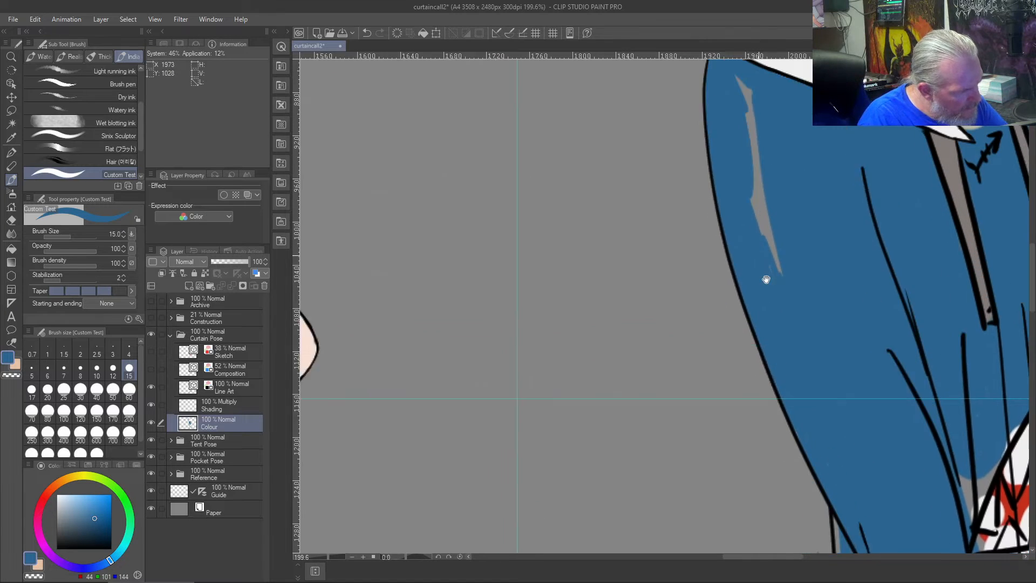
{"action": "left_click_drag", "start_coordinate": [753, 238], "coordinate": [792, 439]}
{"action": "mouse_move", "coordinate": [778, 276]}
{"action": "left_mouse_down"}
{"action": "mouse_move", "coordinate": [792, 316]}
{"action": "mouse_move", "coordinate": [780, 297]}
{"action": "left_mouse_up"}
{"action": "left_click_drag", "start_coordinate": [766, 257], "coordinate": [785, 336]}
{"action": "left_click_drag", "start_coordinate": [770, 287], "coordinate": [797, 425]}
{"action": "left_click_drag", "start_coordinate": [781, 319], "coordinate": [812, 447]}
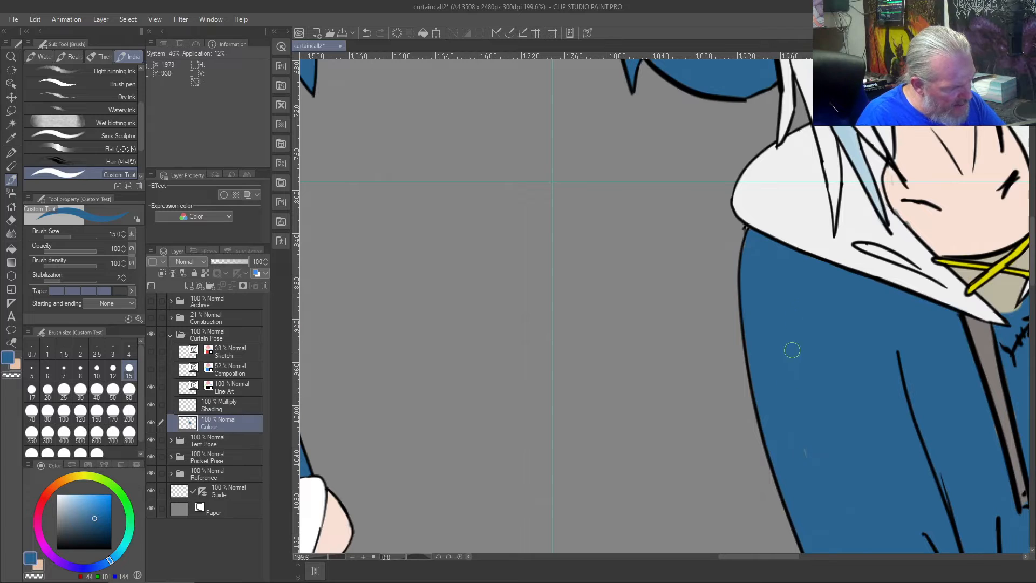
- Erase the stray stroke crossing the right collarbone mark on the Line Art layer with the vector eraser
{"action": "mouse_move", "coordinate": [858, 453]}
{"action": "left_mouse_down"}
{"action": "mouse_move", "coordinate": [681, 224]}
{"action": "mouse_move", "coordinate": [687, 245]}
{"action": "left_mouse_up"}
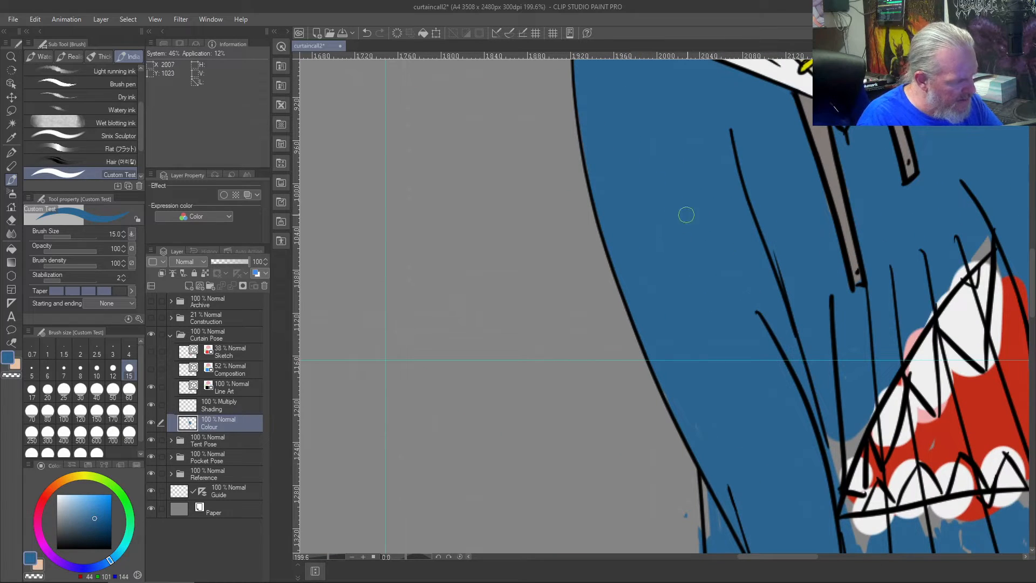
{"action": "left_click_drag", "start_coordinate": [618, 140], "coordinate": [444, 130]}
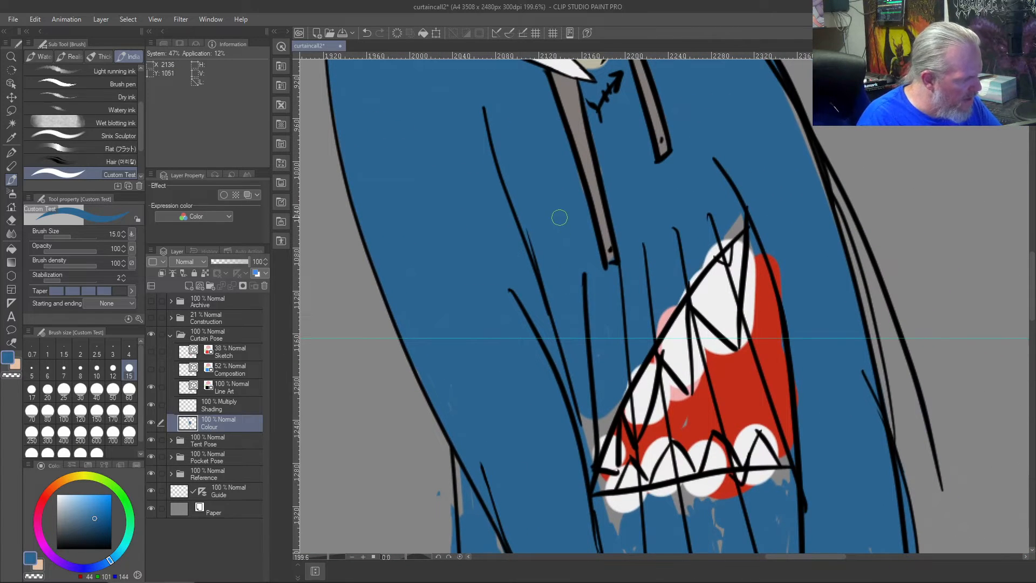
{"action": "mouse_move", "coordinate": [530, 127]}
{"action": "left_mouse_down"}
{"action": "mouse_move", "coordinate": [558, 191]}
{"action": "mouse_move", "coordinate": [688, 386]}
{"action": "left_mouse_up"}
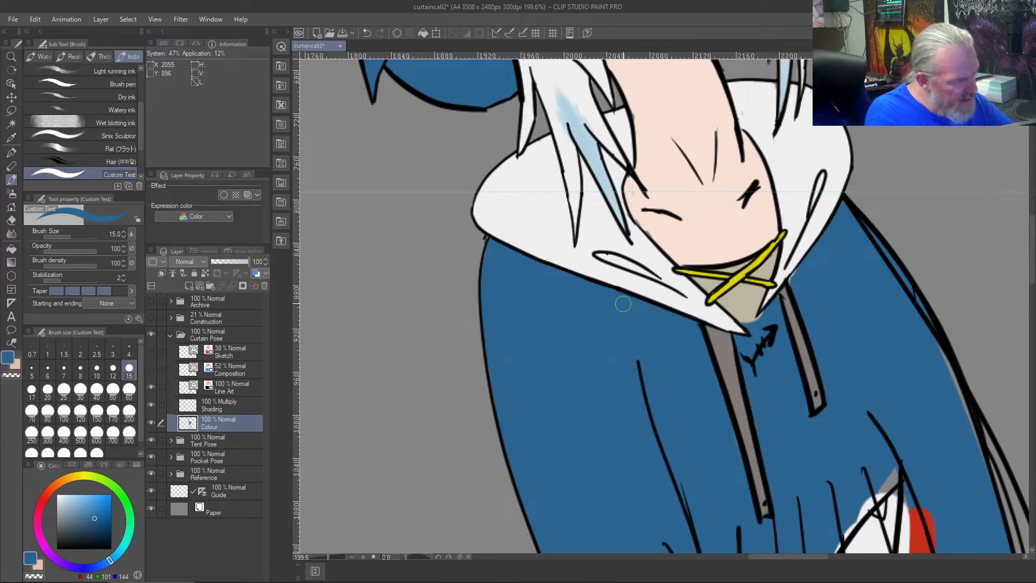
{"action": "key", "text": "j"}
{"action": "left_click", "coordinate": [219, 385]}
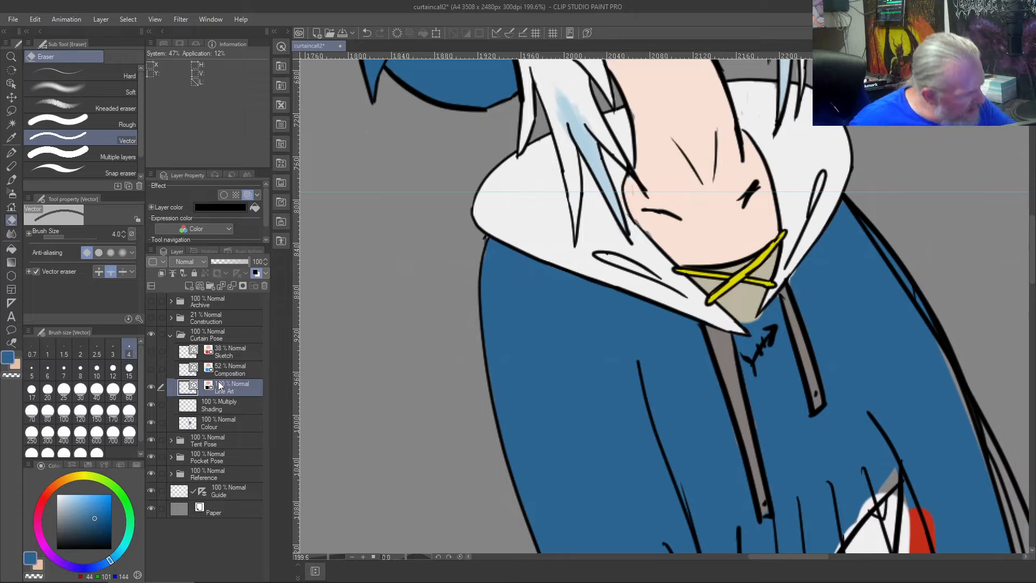
{"action": "left_click_drag", "start_coordinate": [739, 196], "coordinate": [736, 200]}
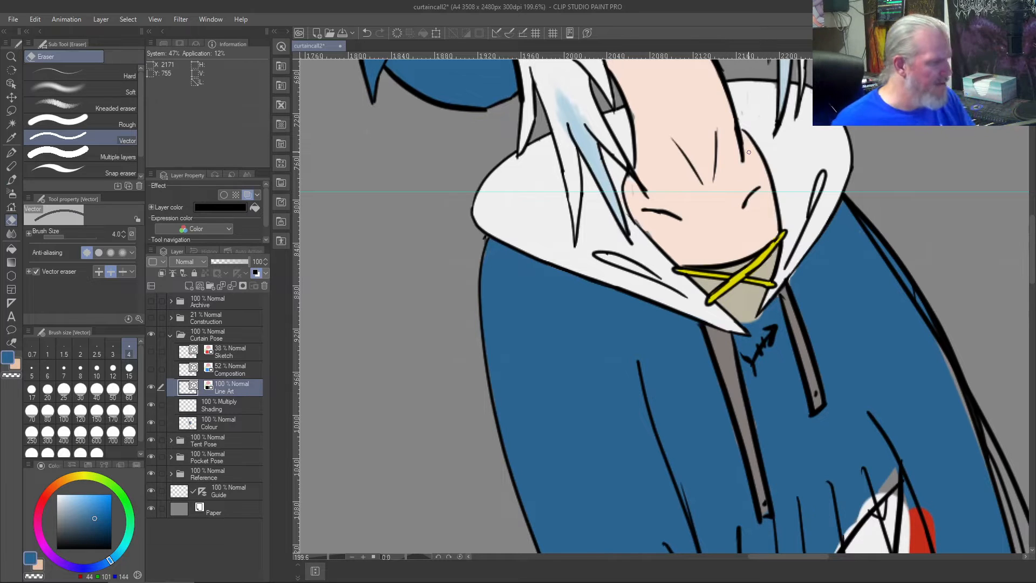
- Paint over the specks on the collar beside the neck with its sampled off-white on the Colour layer
{"action": "key", "text": "ctrl+0"}
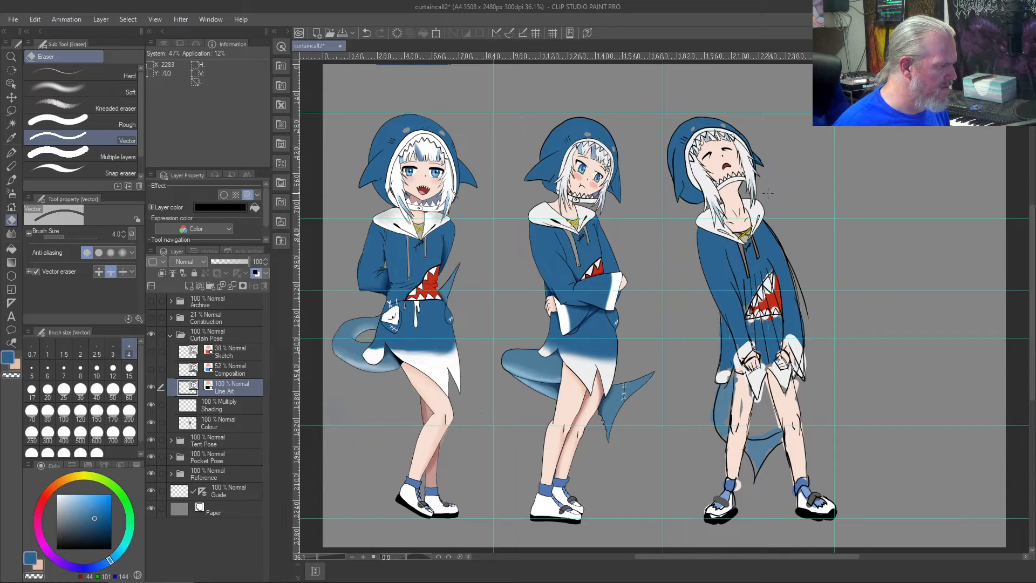
{"action": "scroll", "coordinate": [767, 193], "scroll_direction": "up", "scroll_amount": 3}
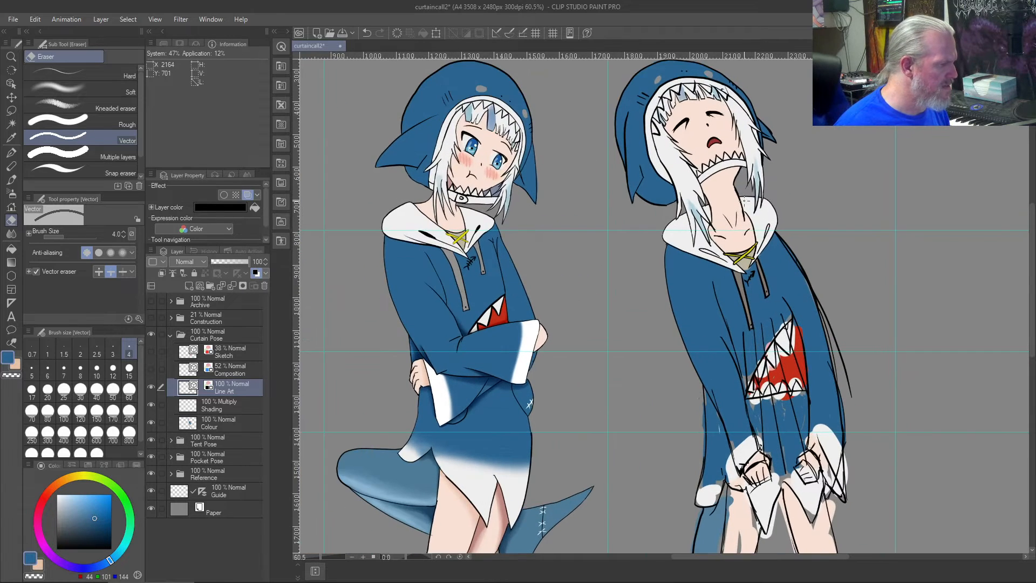
{"action": "scroll", "coordinate": [744, 200], "scroll_direction": "up", "scroll_amount": 3}
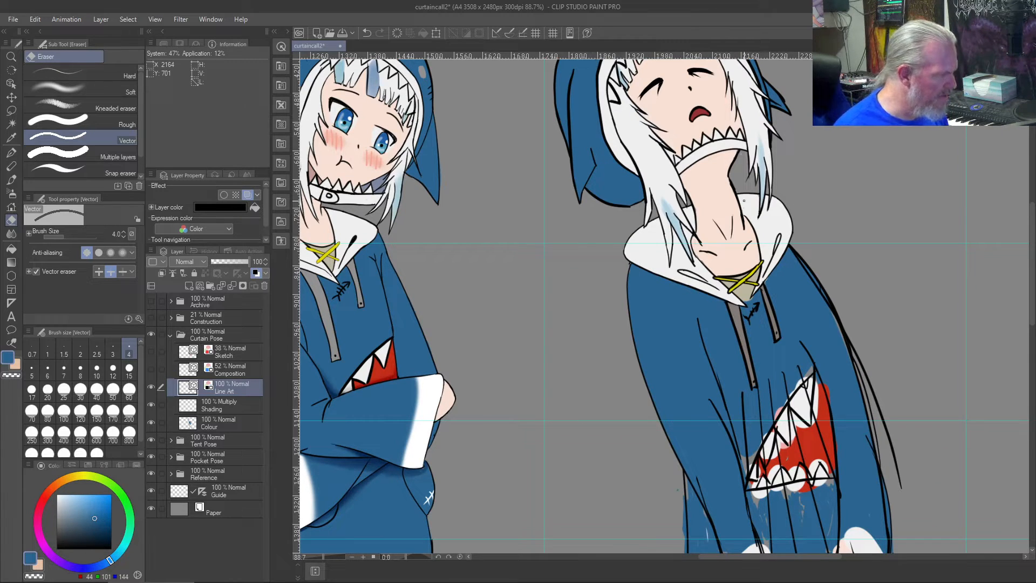
{"action": "scroll", "coordinate": [743, 201], "scroll_direction": "up", "scroll_amount": 5}
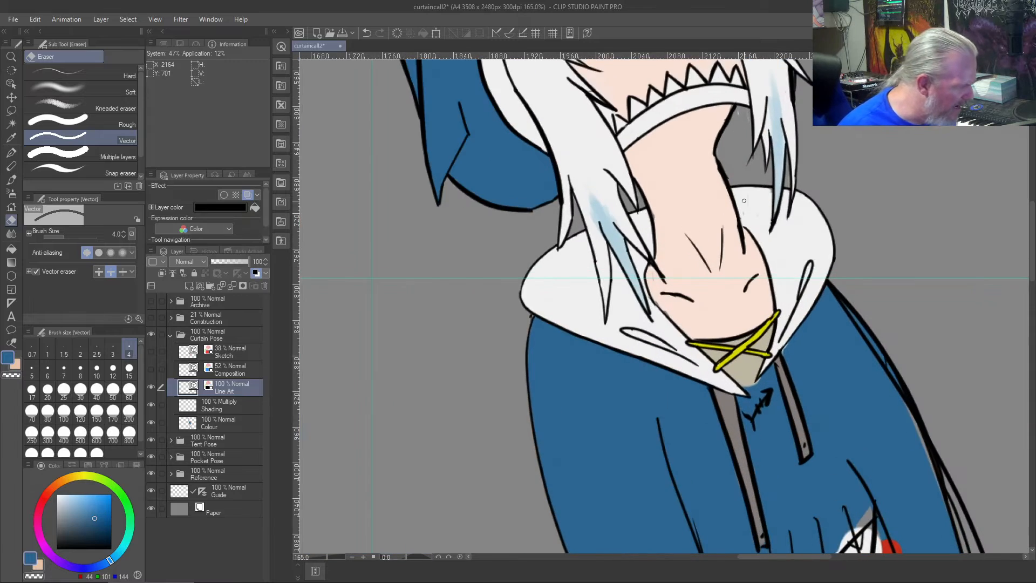
{"action": "scroll", "coordinate": [744, 200], "scroll_direction": "up", "scroll_amount": 4}
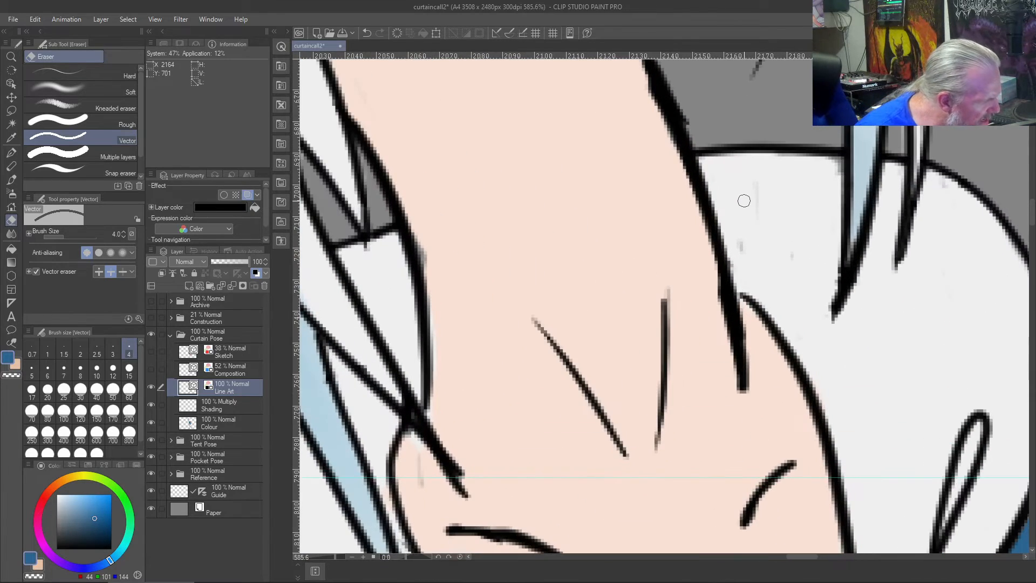
{"action": "right_click", "coordinate": [745, 198]}
{"action": "left_click", "coordinate": [200, 426]}
{"action": "mouse_move", "coordinate": [758, 168]}
{"action": "left_mouse_down"}
{"action": "mouse_move", "coordinate": [777, 247]}
{"action": "mouse_move", "coordinate": [756, 250]}
{"action": "mouse_move", "coordinate": [746, 208]}
{"action": "mouse_move", "coordinate": [771, 193]}
{"action": "left_mouse_up"}
{"action": "key", "text": "b"}
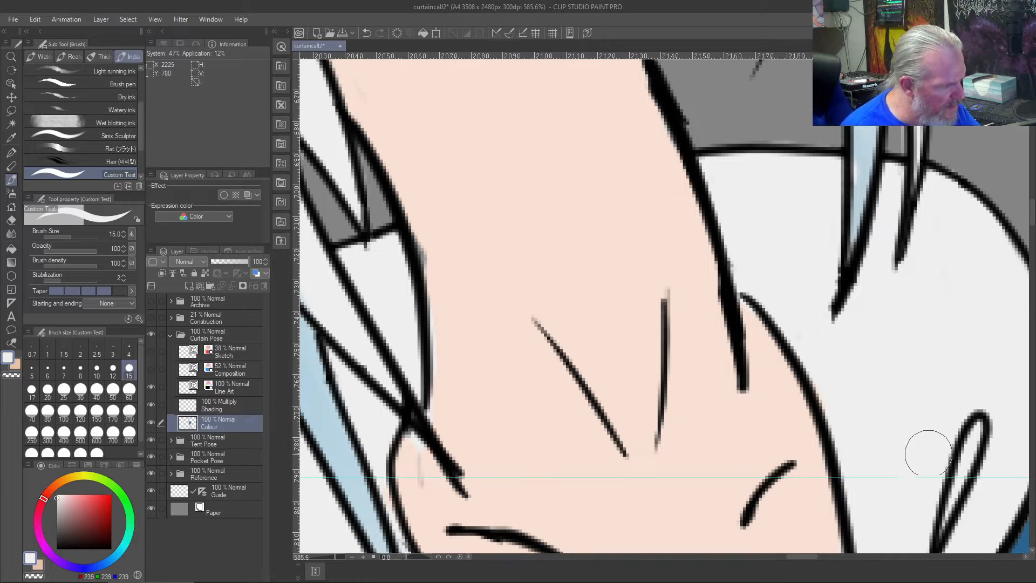
- Draw a black size 8 outline on the Line Art layer from the collar's right edge down the outer right sleeve, undoing unsuitable strokes
{"action": "scroll", "coordinate": [911, 483], "scroll_direction": "down", "scroll_amount": 8}
{"action": "scroll", "coordinate": [910, 482], "scroll_direction": "up", "scroll_amount": 2}
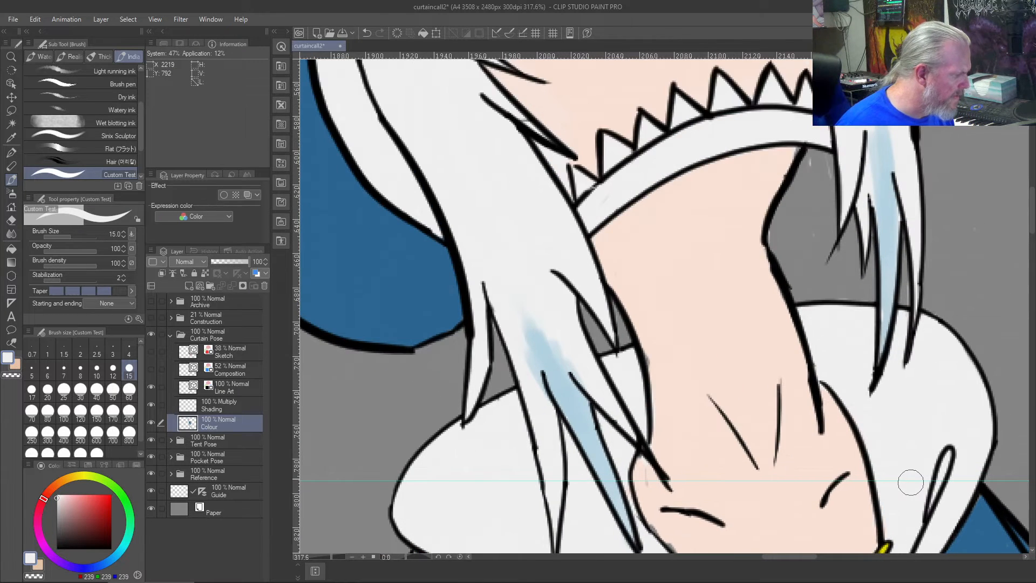
{"action": "scroll", "coordinate": [911, 481], "scroll_direction": "down", "scroll_amount": 5}
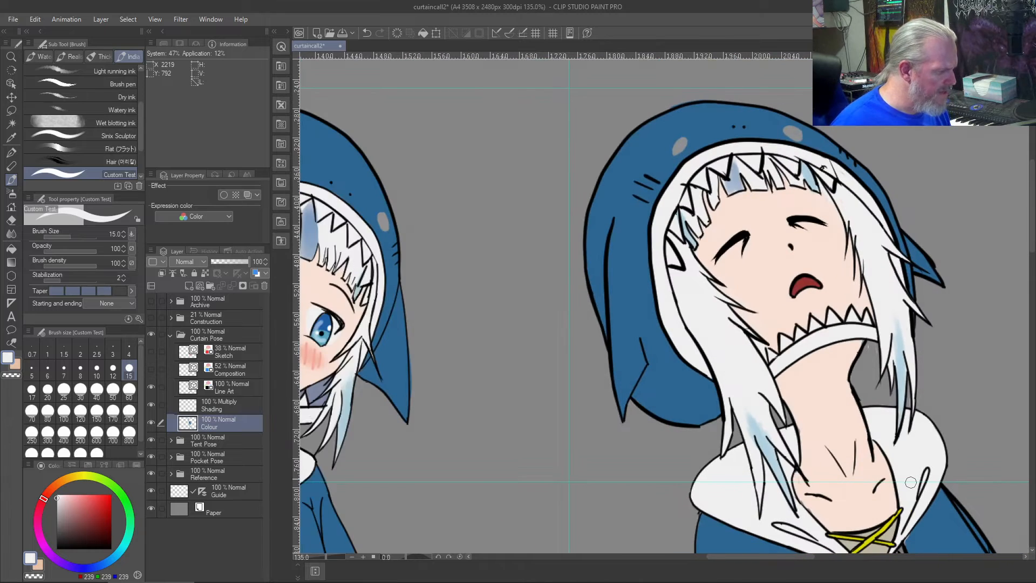
{"action": "left_click_drag", "start_coordinate": [640, 491], "coordinate": [479, 117]}
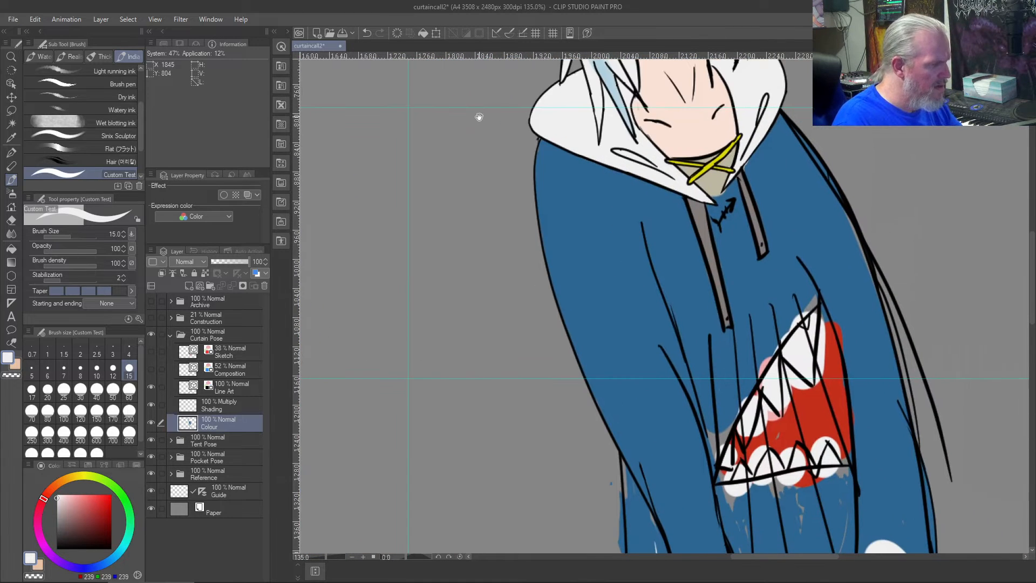
{"action": "key", "text": "b"}
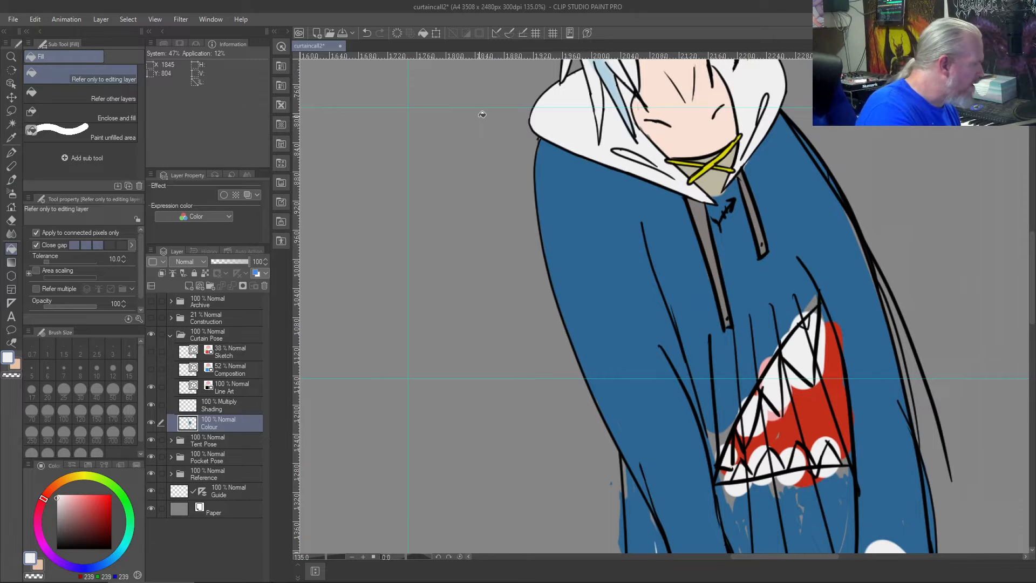
{"action": "key", "text": "b"}
{"action": "left_click", "coordinate": [247, 395]}
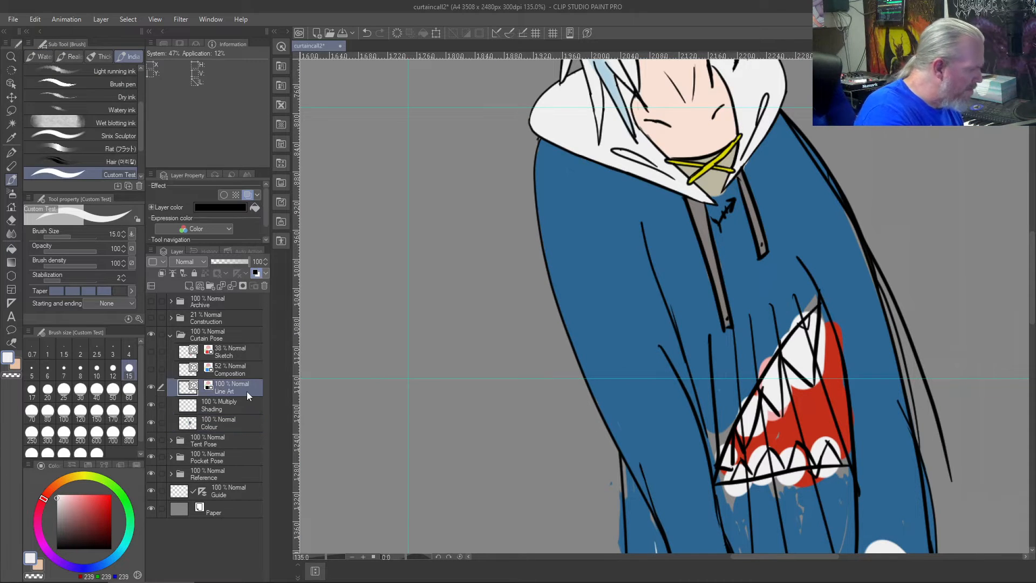
{"action": "left_click_drag", "start_coordinate": [81, 522], "coordinate": [29, 550]}
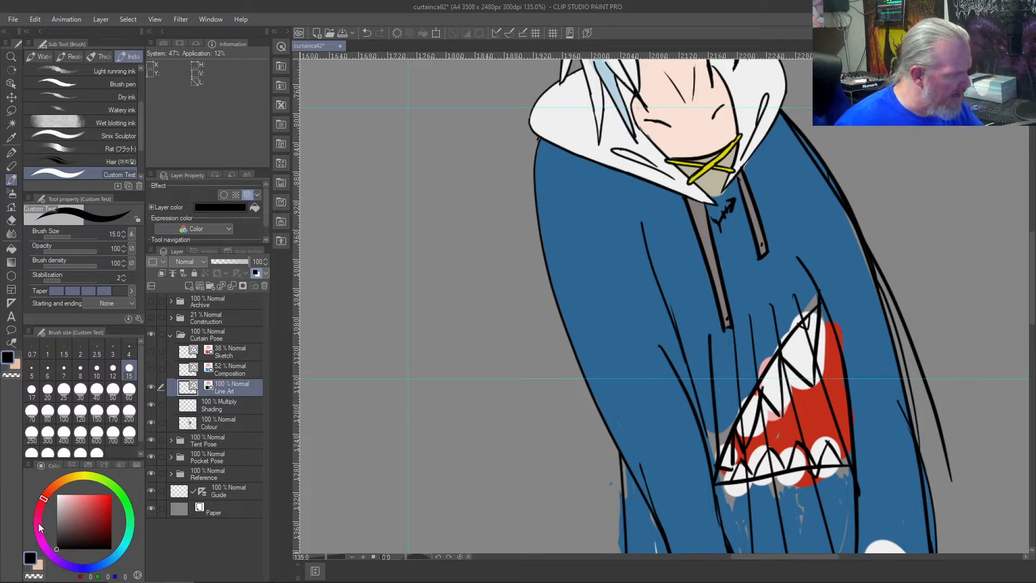
{"action": "left_click_drag", "start_coordinate": [596, 229], "coordinate": [386, 360]}
{"action": "left_click_drag", "start_coordinate": [577, 200], "coordinate": [665, 442]}
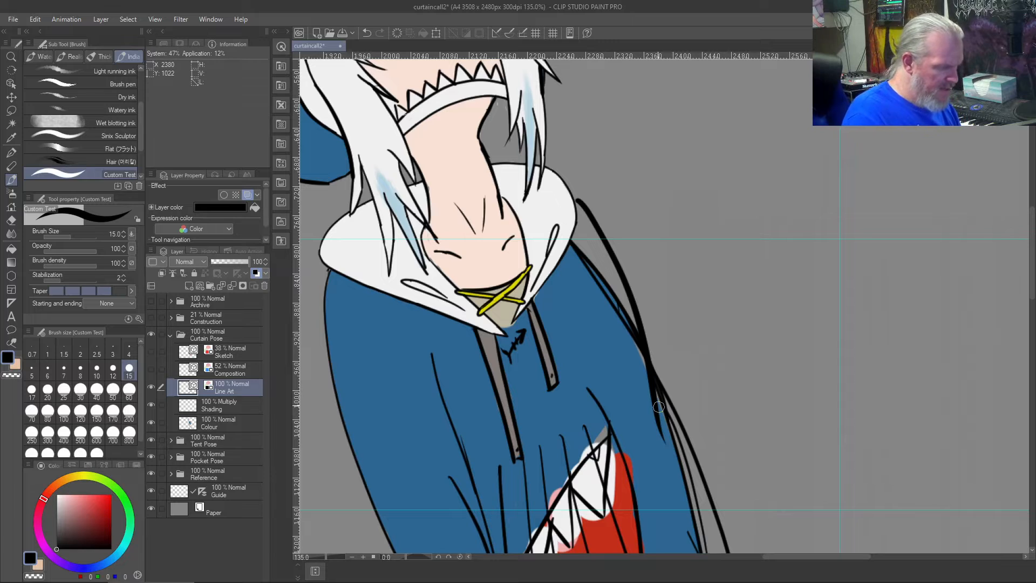
{"action": "key", "text": "ctrl+z"}
{"action": "left_click", "coordinate": [81, 368]}
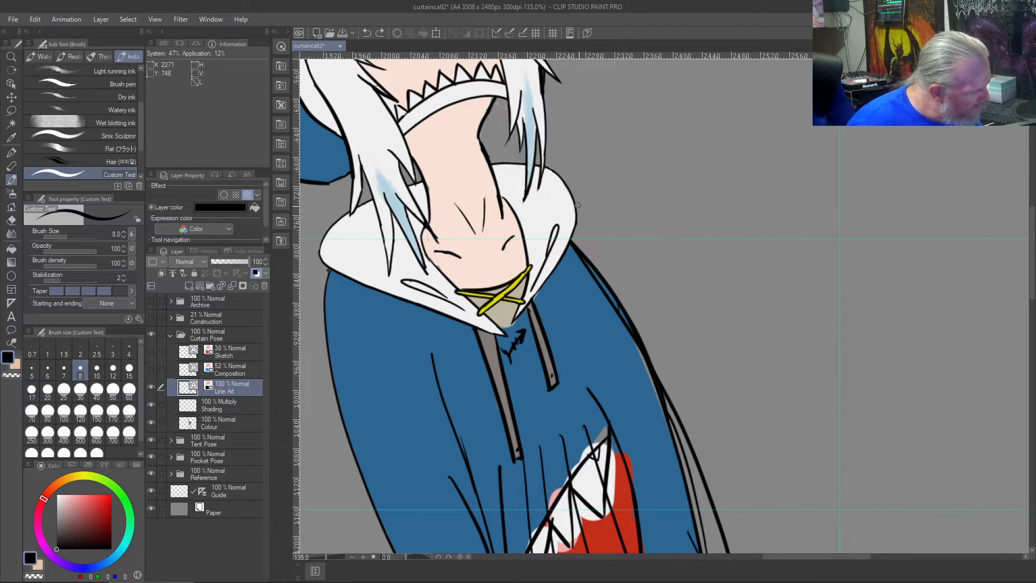
{"action": "left_click_drag", "start_coordinate": [575, 201], "coordinate": [630, 363]}
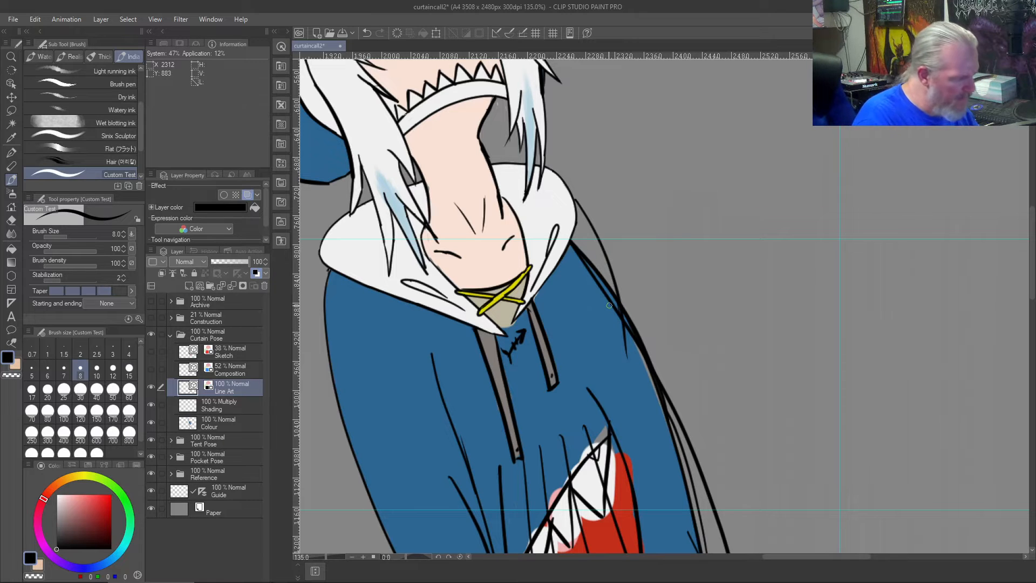
{"action": "key", "text": "ctrl+z"}
{"action": "left_click_drag", "start_coordinate": [579, 219], "coordinate": [669, 406]}
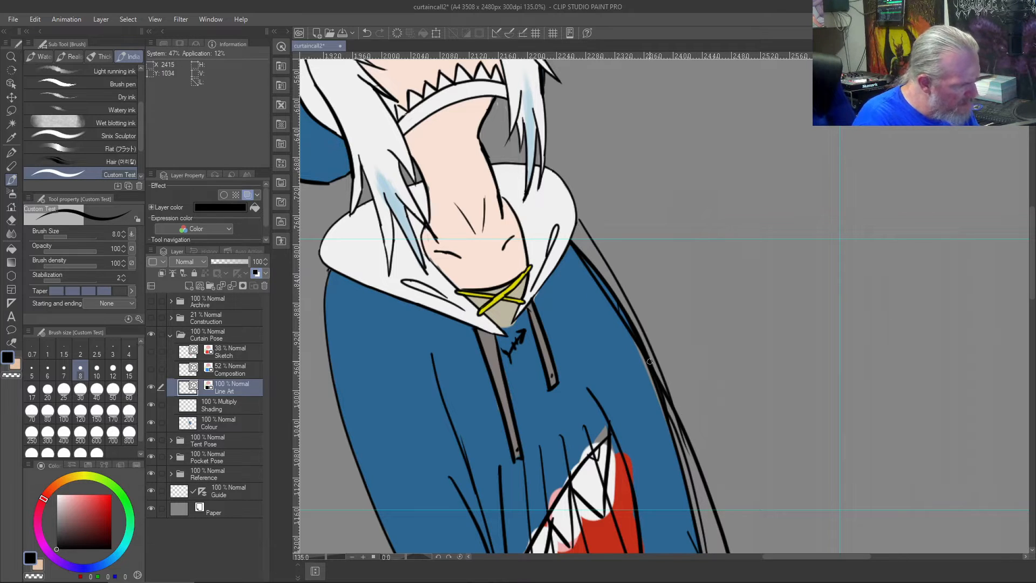
- Erase the old right shoulder and upper sleeve outline inside the new line with the vector eraser
{"action": "scroll", "coordinate": [652, 370], "scroll_direction": "up", "scroll_amount": 3}
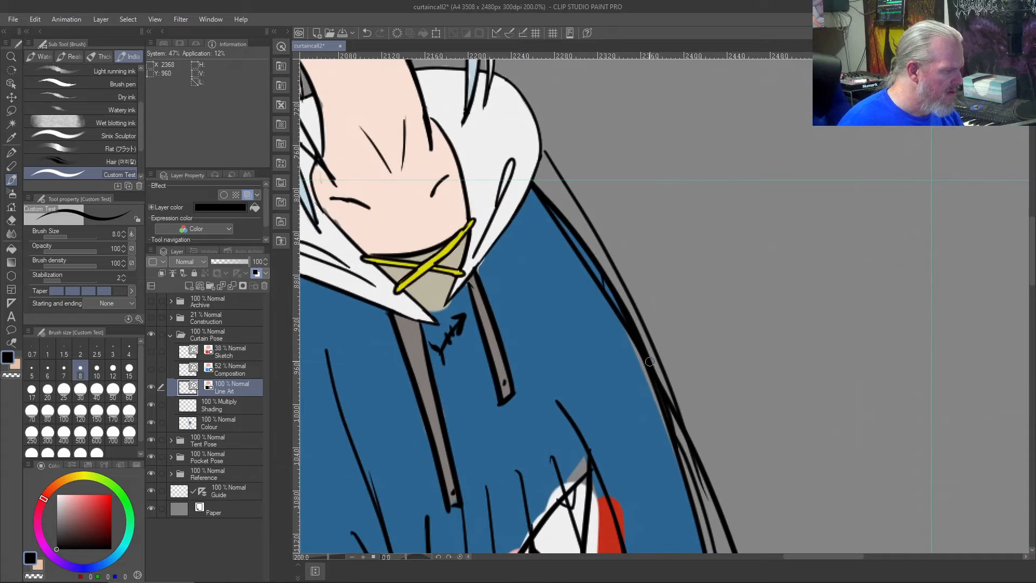
{"action": "key", "text": "e"}
{"action": "left_click_drag", "start_coordinate": [592, 243], "coordinate": [576, 260]}
{"action": "left_click_drag", "start_coordinate": [648, 338], "coordinate": [635, 350]}
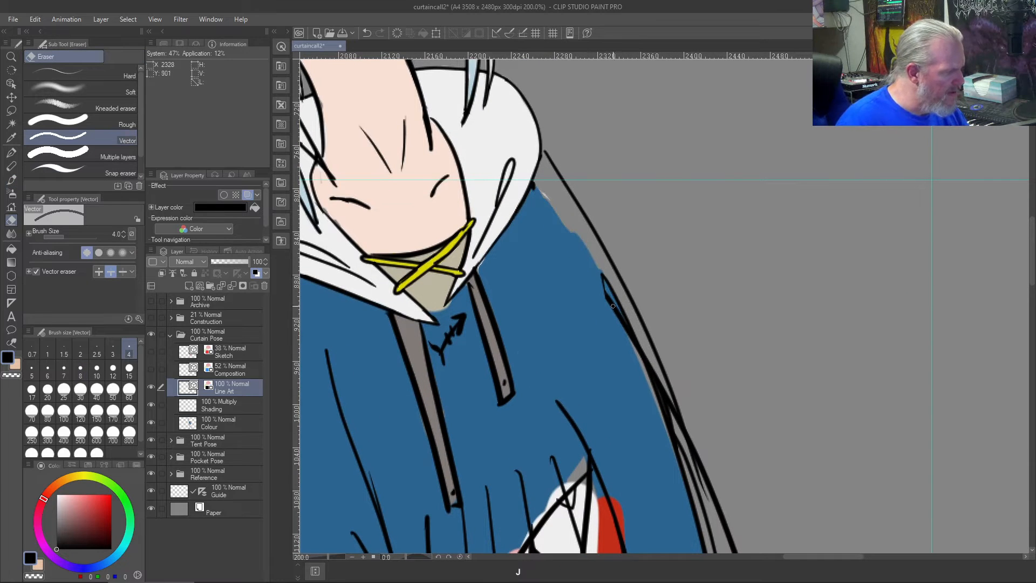
{"action": "left_click_drag", "start_coordinate": [605, 276], "coordinate": [619, 305]}
{"action": "mouse_move", "coordinate": [638, 363]}
{"action": "left_mouse_down"}
{"action": "mouse_move", "coordinate": [679, 436]}
{"action": "mouse_move", "coordinate": [676, 460]}
{"action": "mouse_move", "coordinate": [652, 381]}
{"action": "left_mouse_up"}
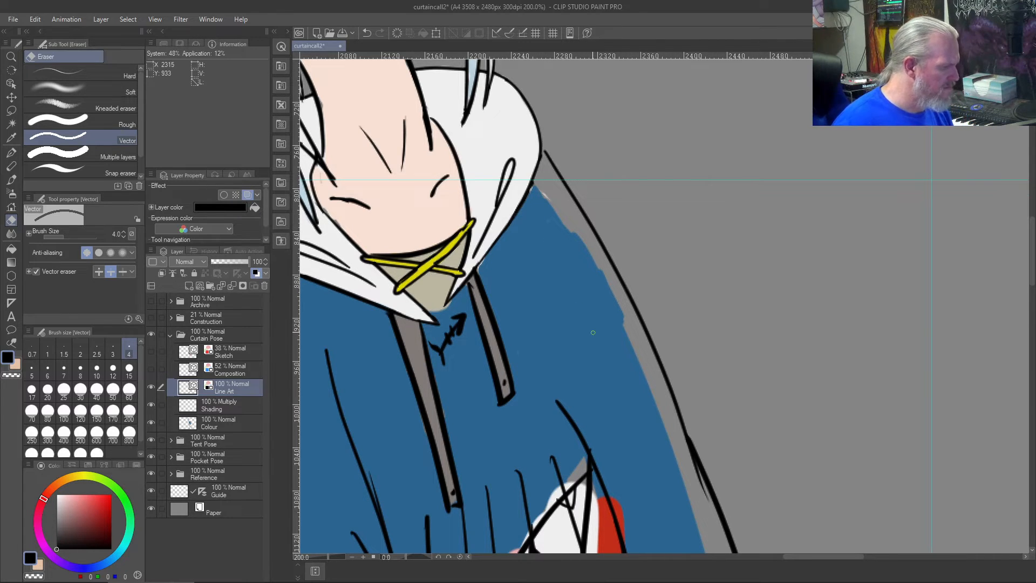
- Erase the leftover outer line and the small overlapping stub along the lower right sleeve on the Line Art layer
{"action": "scroll", "coordinate": [593, 332], "scroll_direction": "down", "scroll_amount": 5}
{"action": "left_click_drag", "start_coordinate": [633, 436], "coordinate": [585, 177]}
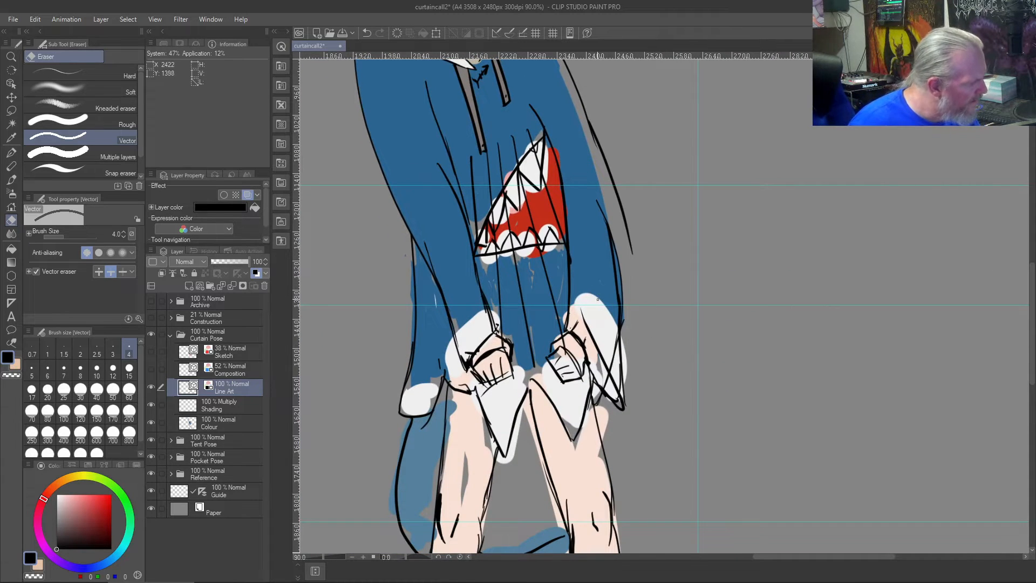
{"action": "left_click_drag", "start_coordinate": [614, 182], "coordinate": [599, 159]}
{"action": "key", "text": "b"}
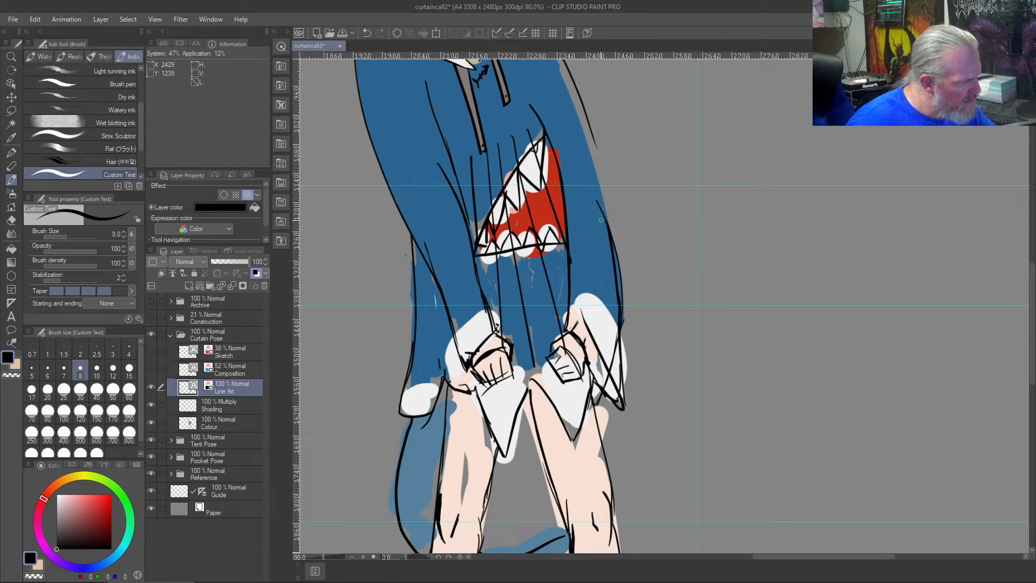
{"action": "key", "text": "j"}
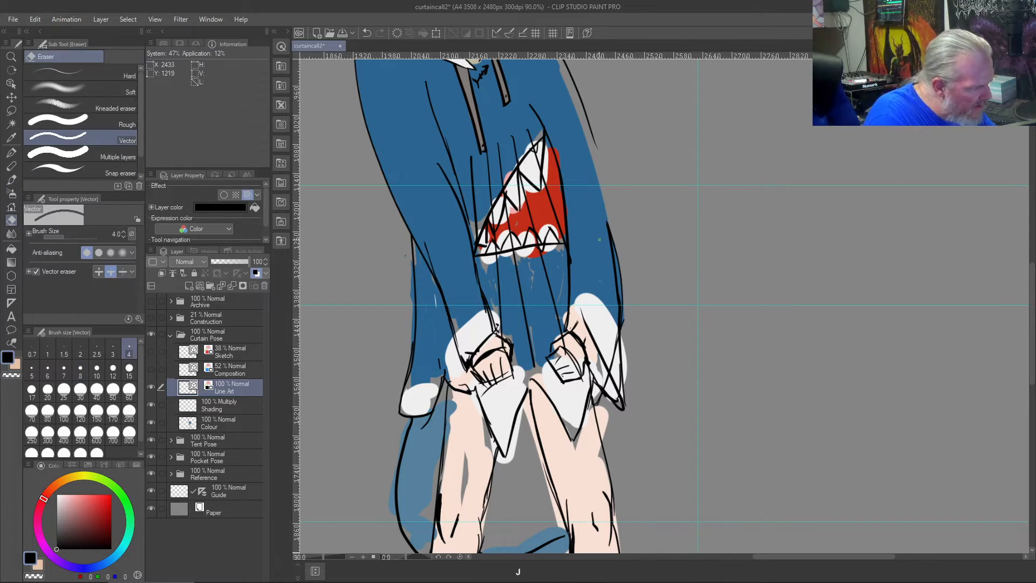
- Erase the leftover line at the right elbow and redraw the outer right sleeve line in black at size 8, undoing unsuitable strokes
{"action": "left_click_drag", "start_coordinate": [604, 268], "coordinate": [618, 287]}
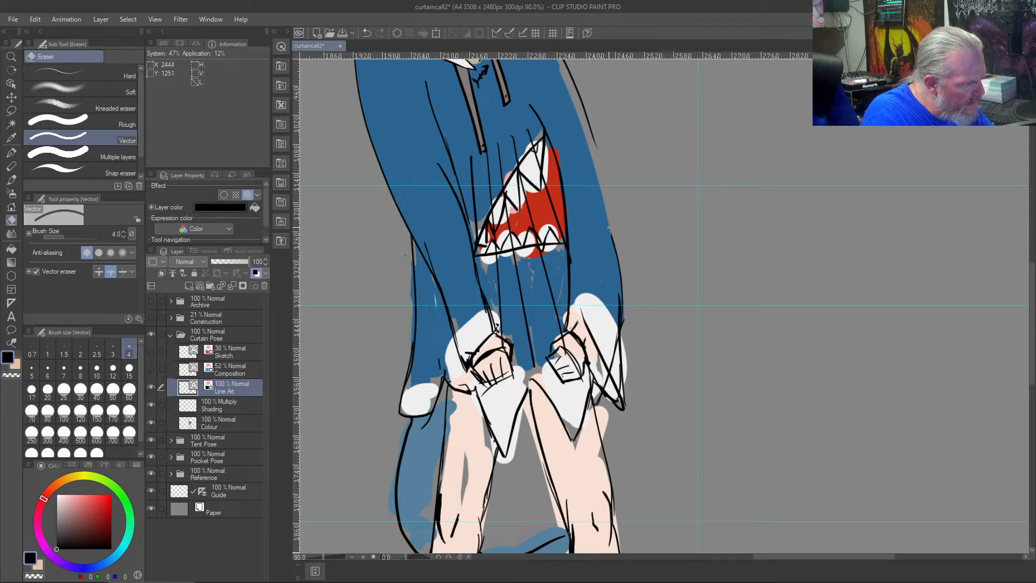
{"action": "key", "text": "b"}
{"action": "left_click_drag", "start_coordinate": [593, 130], "coordinate": [604, 226]}
{"action": "key", "text": "ctrl+z"}
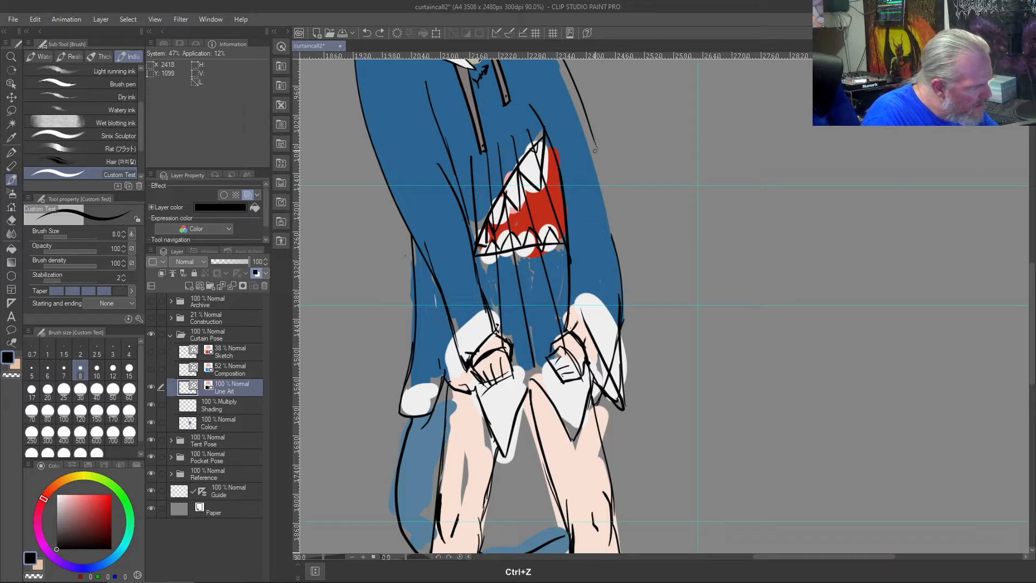
{"action": "left_click_drag", "start_coordinate": [590, 131], "coordinate": [596, 208]}
{"action": "key", "text": "ctrl+z"}
{"action": "left_click_drag", "start_coordinate": [590, 129], "coordinate": [598, 232]}
{"action": "left_click_drag", "start_coordinate": [590, 126], "coordinate": [614, 240]}
{"action": "key", "text": "ctrl+z"}
{"action": "left_click_drag", "start_coordinate": [594, 169], "coordinate": [608, 306]}
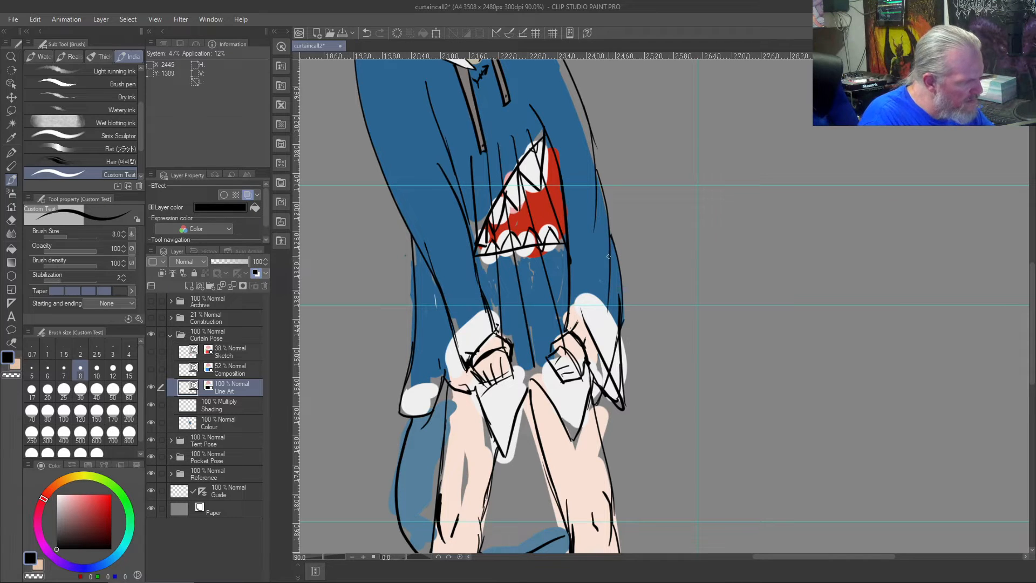
{"action": "scroll", "coordinate": [610, 287], "scroll_direction": "up", "scroll_amount": 4}
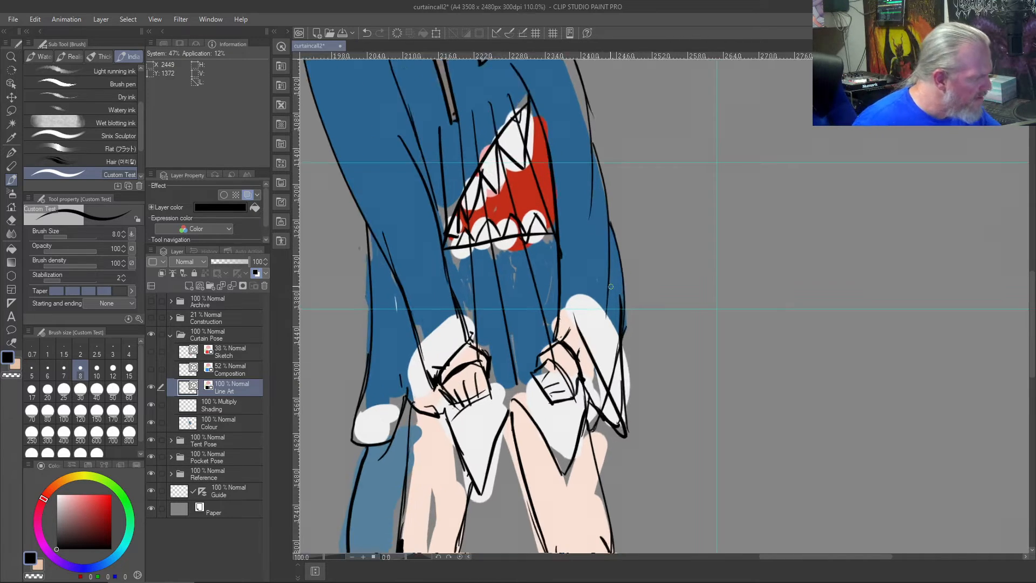
{"action": "scroll", "coordinate": [610, 286], "scroll_direction": "down", "scroll_amount": 4}
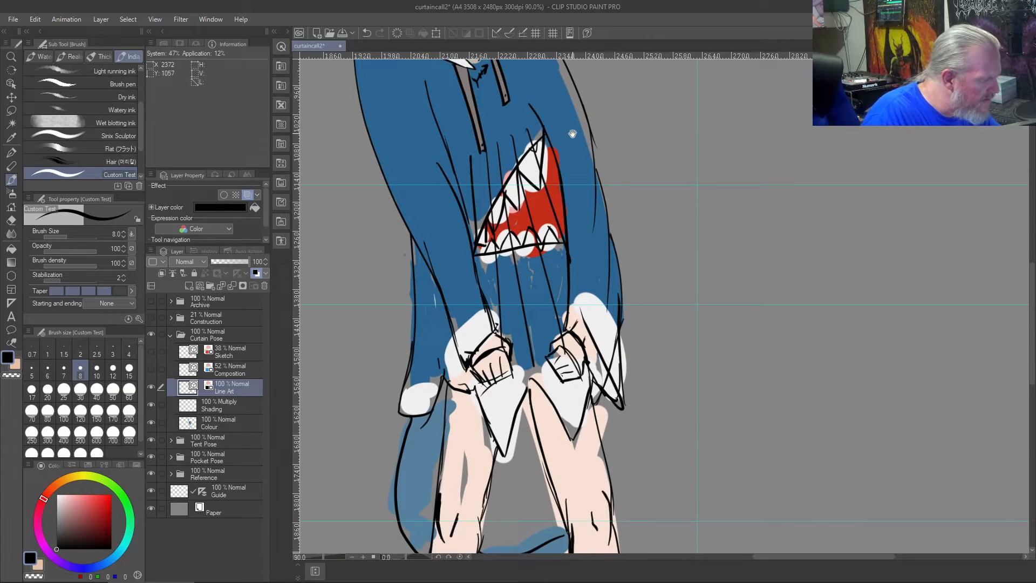
- Replace the right sleeve's inner line beside the shark mouth with a black size 10 line extending up the chest
{"action": "left_click_drag", "start_coordinate": [569, 90], "coordinate": [586, 234]}
{"action": "scroll", "coordinate": [612, 261], "scroll_direction": "up", "scroll_amount": 1}
{"action": "scroll", "coordinate": [586, 272], "scroll_direction": "down", "scroll_amount": 1}
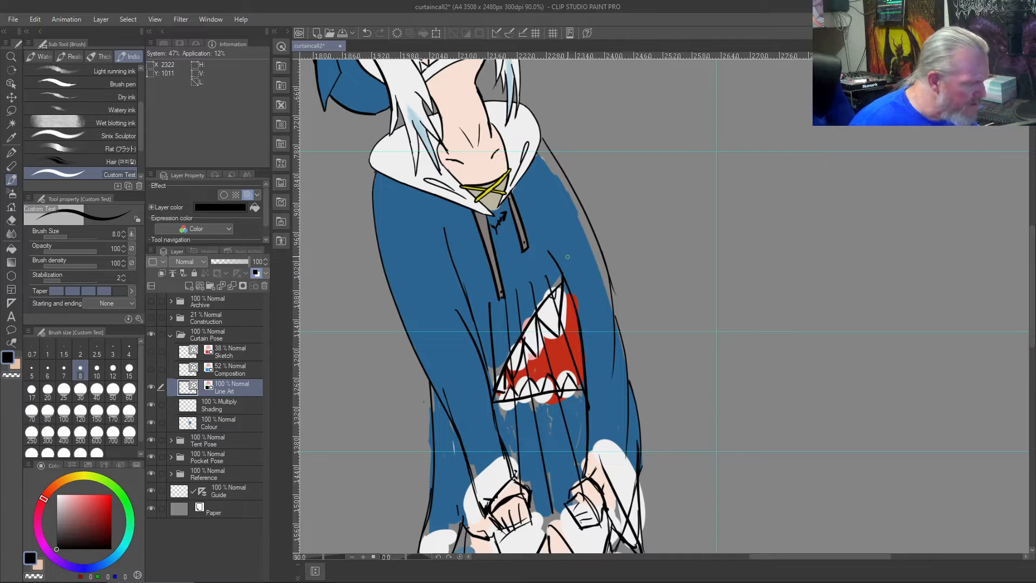
{"action": "key", "text": "bracketright"}
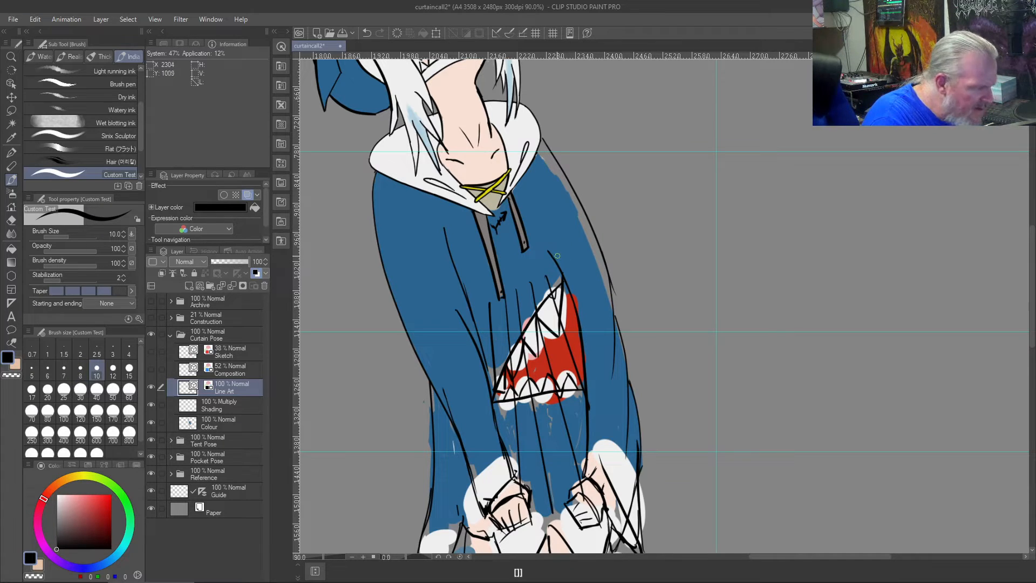
{"action": "key", "text": "j"}
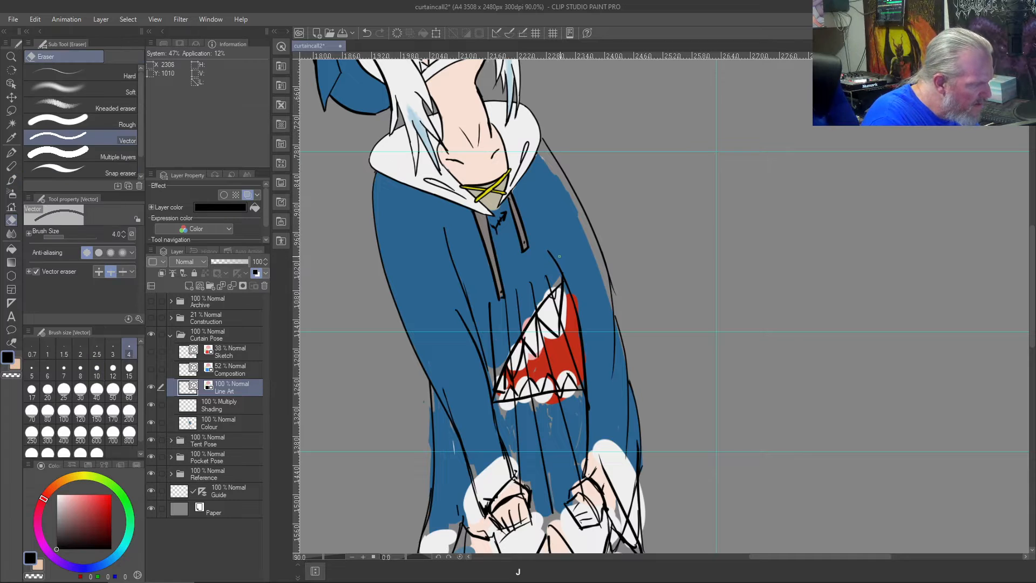
{"action": "left_click_drag", "start_coordinate": [563, 277], "coordinate": [574, 290]}
{"action": "left_click_drag", "start_coordinate": [581, 328], "coordinate": [579, 349]}
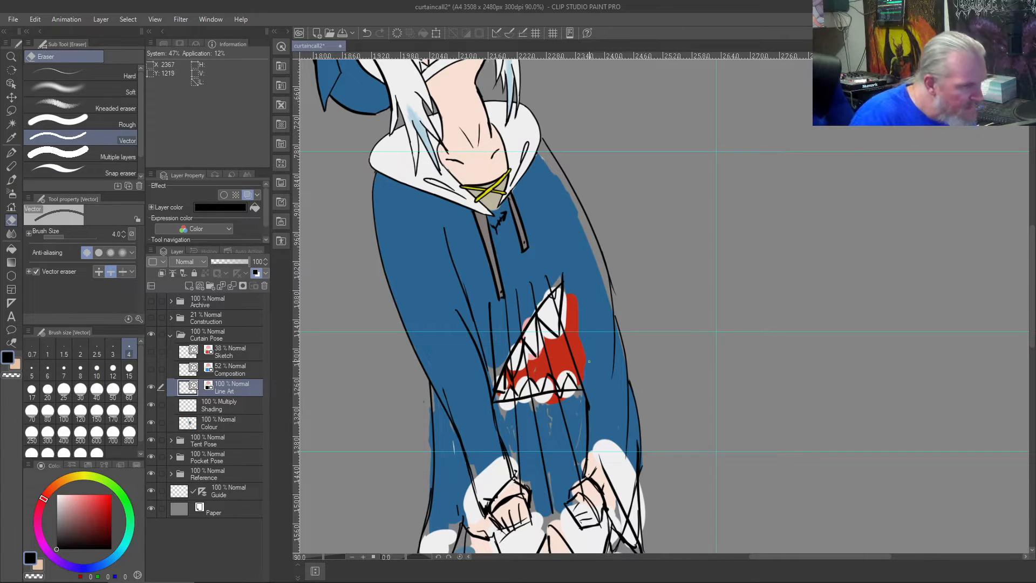
{"action": "key", "text": "b"}
{"action": "left_click_drag", "start_coordinate": [589, 403], "coordinate": [576, 288]}
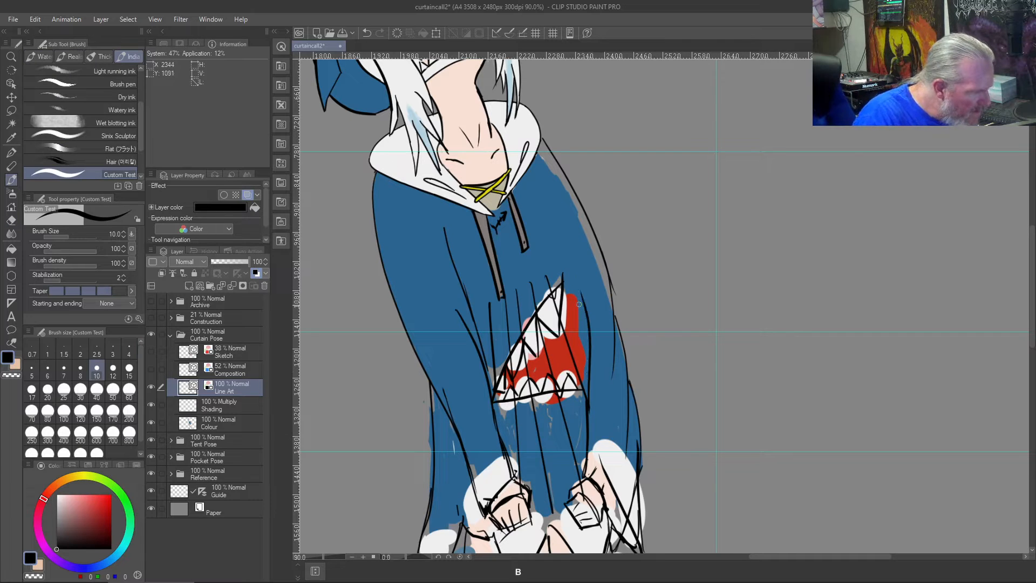
{"action": "left_click_drag", "start_coordinate": [589, 343], "coordinate": [546, 235]}
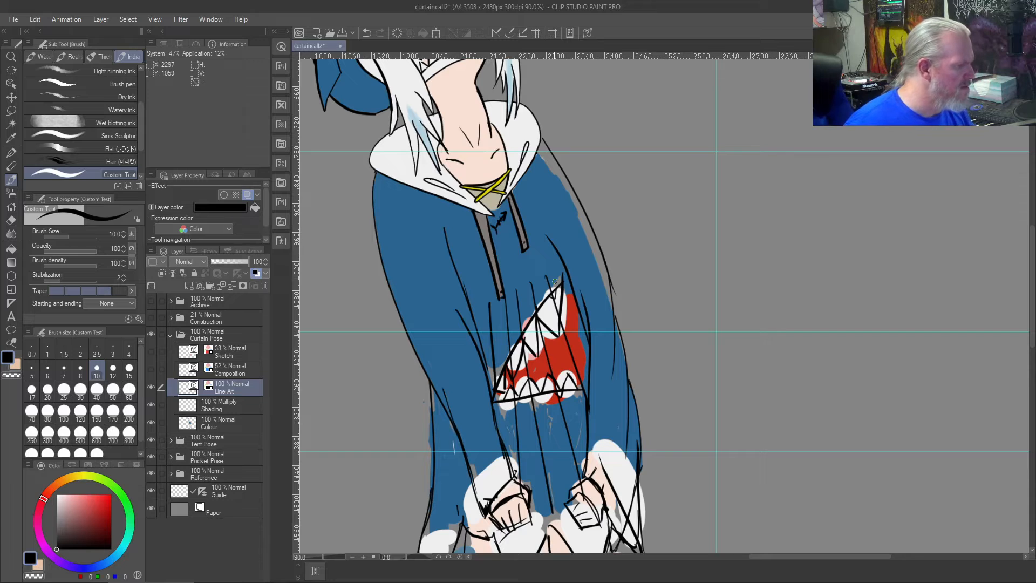
- Draw short size 10 fold strokes at both armpits of the hoodie on the Line Art layer, undoing unsuitable ones
{"action": "left_click_drag", "start_coordinate": [547, 237], "coordinate": [543, 184]}
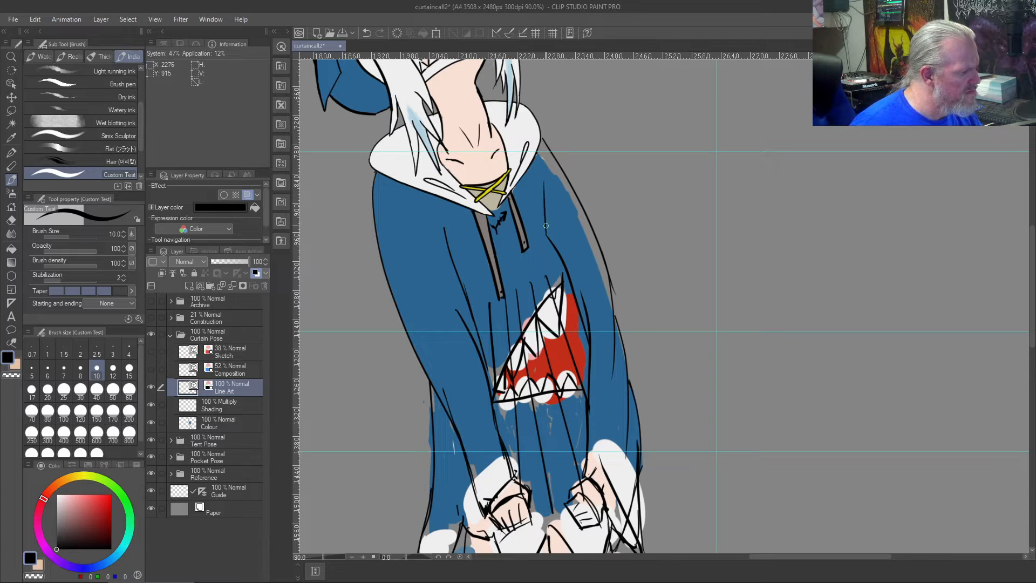
{"action": "left_click_drag", "start_coordinate": [547, 234], "coordinate": [537, 196]}
{"action": "left_click_drag", "start_coordinate": [550, 240], "coordinate": [548, 213]}
{"action": "left_click_drag", "start_coordinate": [443, 233], "coordinate": [424, 210]}
{"action": "left_click_drag", "start_coordinate": [451, 257], "coordinate": [415, 215]}
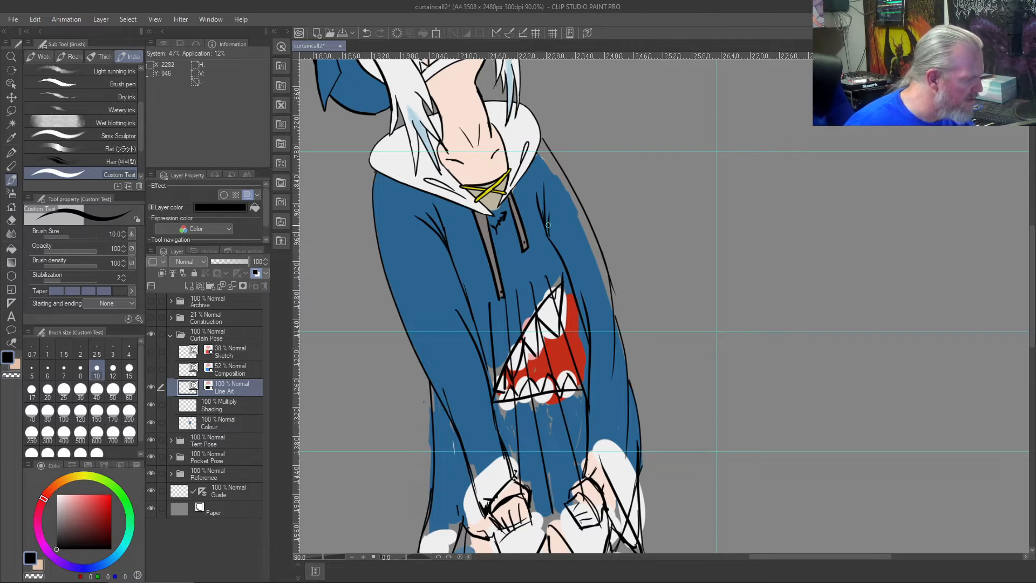
{"action": "left_click_drag", "start_coordinate": [555, 245], "coordinate": [546, 194]}
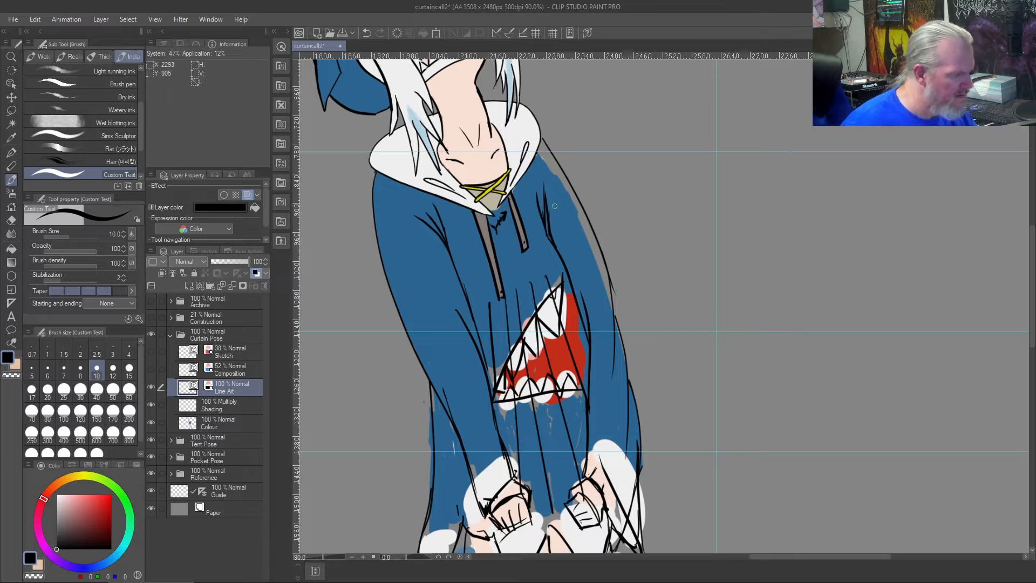
{"action": "key", "text": "ctrl+z"}
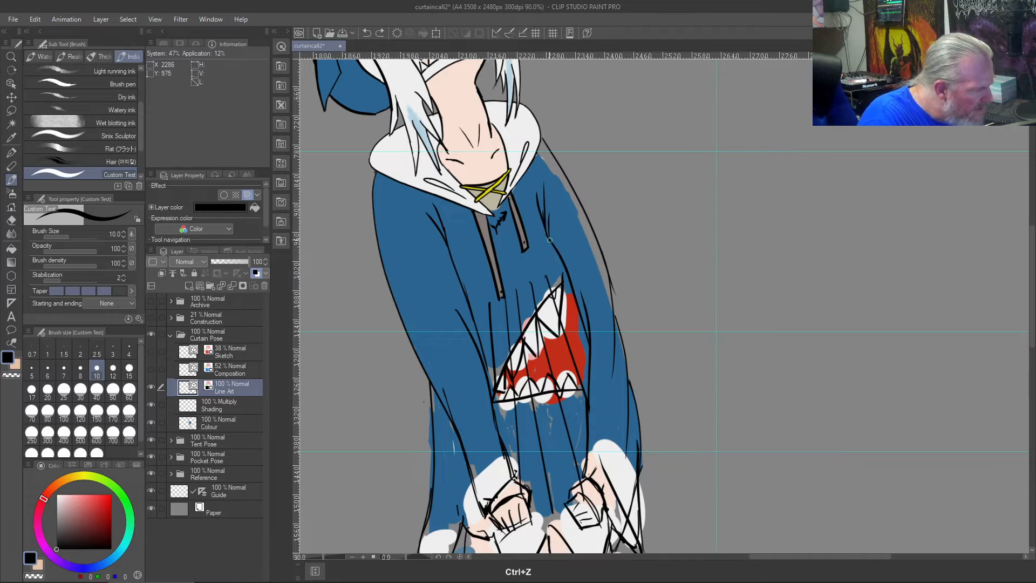
{"action": "key", "text": "j"}
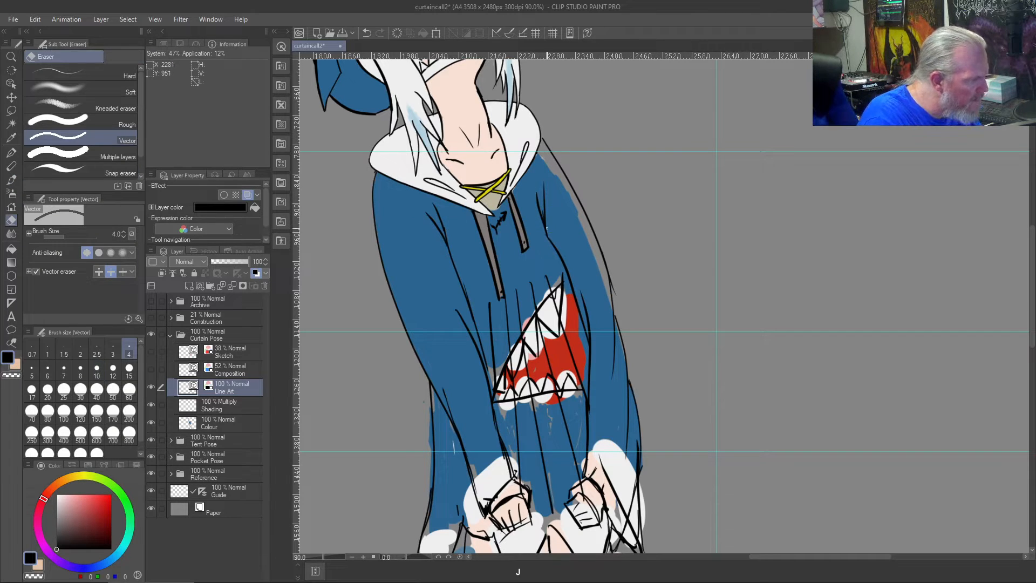
{"action": "key", "text": "b"}
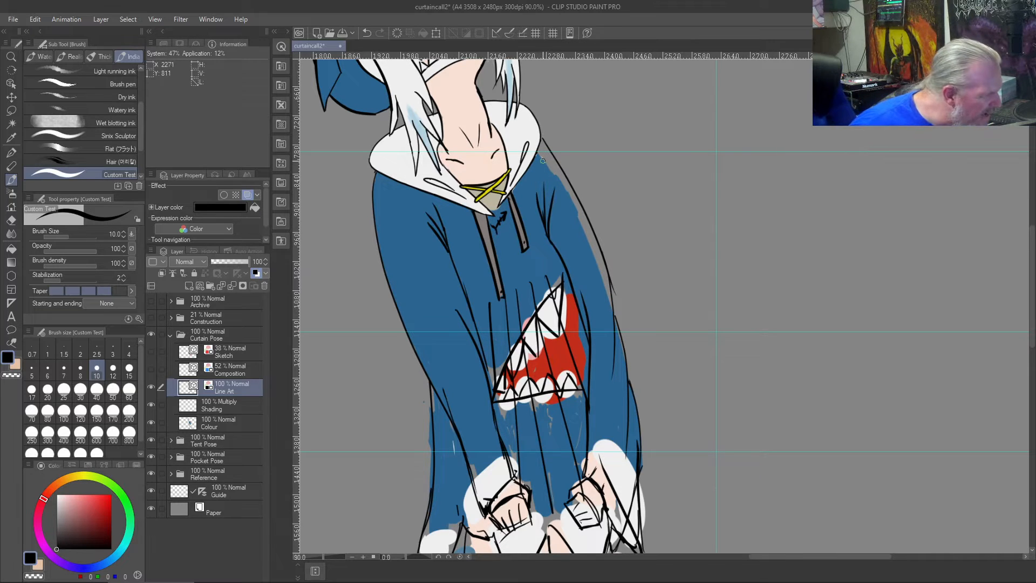
- Fill the gap inside the right shoulder and upper sleeve outline with the hoodie's sampled blue on the Colour layer
{"action": "right_click", "coordinate": [534, 177]}
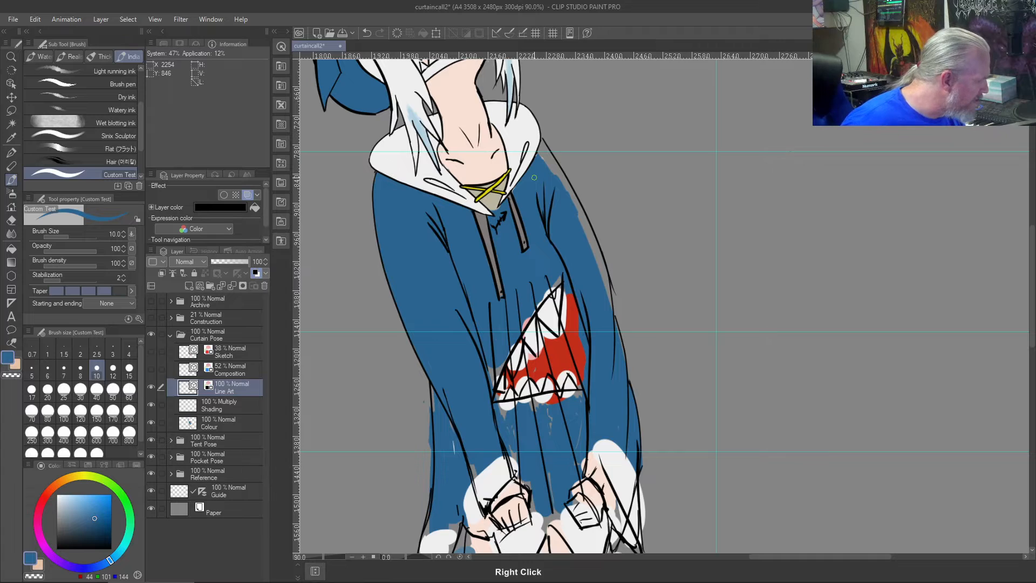
{"action": "left_click", "coordinate": [204, 417]}
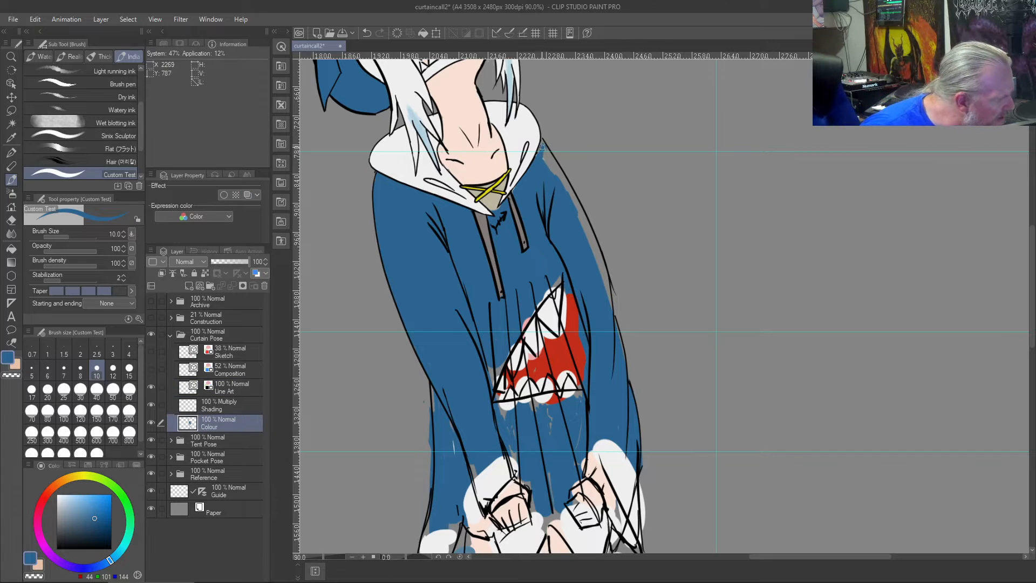
{"action": "mouse_move", "coordinate": [542, 143]}
{"action": "left_mouse_down"}
{"action": "mouse_move", "coordinate": [585, 219]}
{"action": "mouse_move", "coordinate": [550, 154]}
{"action": "mouse_move", "coordinate": [535, 161]}
{"action": "mouse_move", "coordinate": [545, 157]}
{"action": "mouse_move", "coordinate": [576, 208]}
{"action": "mouse_move", "coordinate": [596, 261]}
{"action": "mouse_move", "coordinate": [595, 241]}
{"action": "mouse_move", "coordinate": [611, 300]}
{"action": "mouse_move", "coordinate": [587, 239]}
{"action": "mouse_move", "coordinate": [611, 316]}
{"action": "mouse_move", "coordinate": [588, 212]}
{"action": "left_mouse_up"}
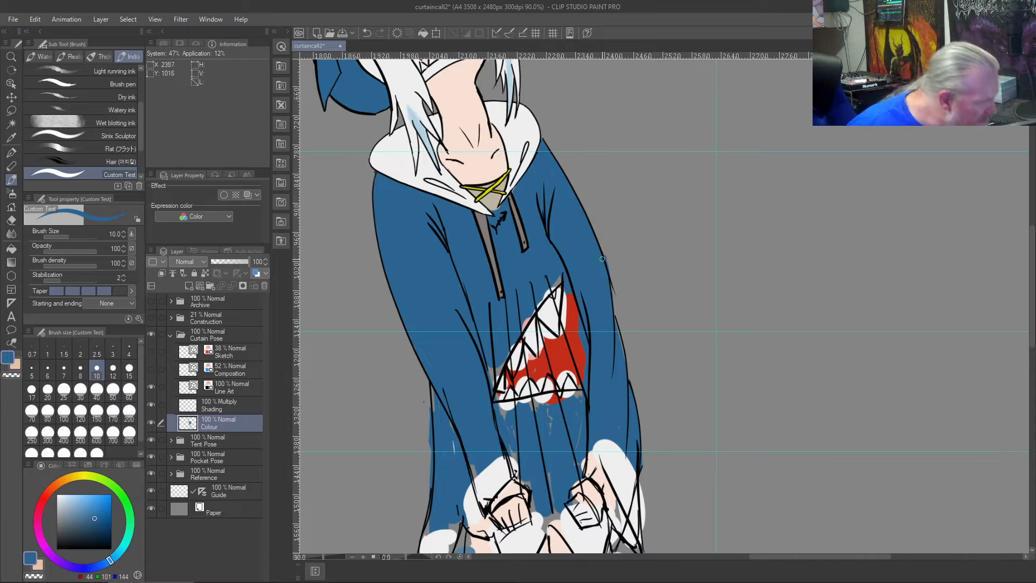
{"action": "key", "text": "c"}
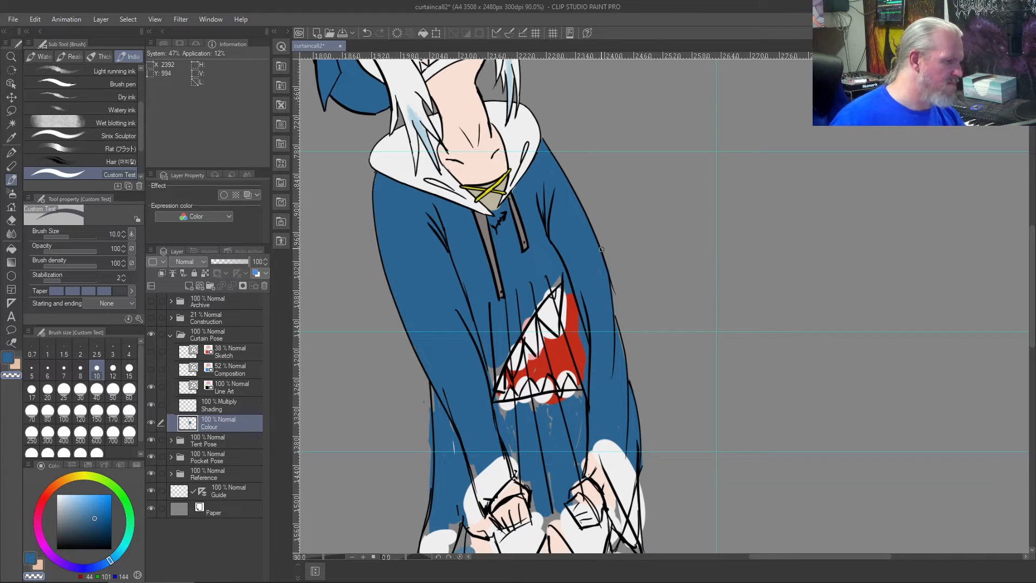
{"action": "scroll", "coordinate": [601, 248], "scroll_direction": "up", "scroll_amount": 4}
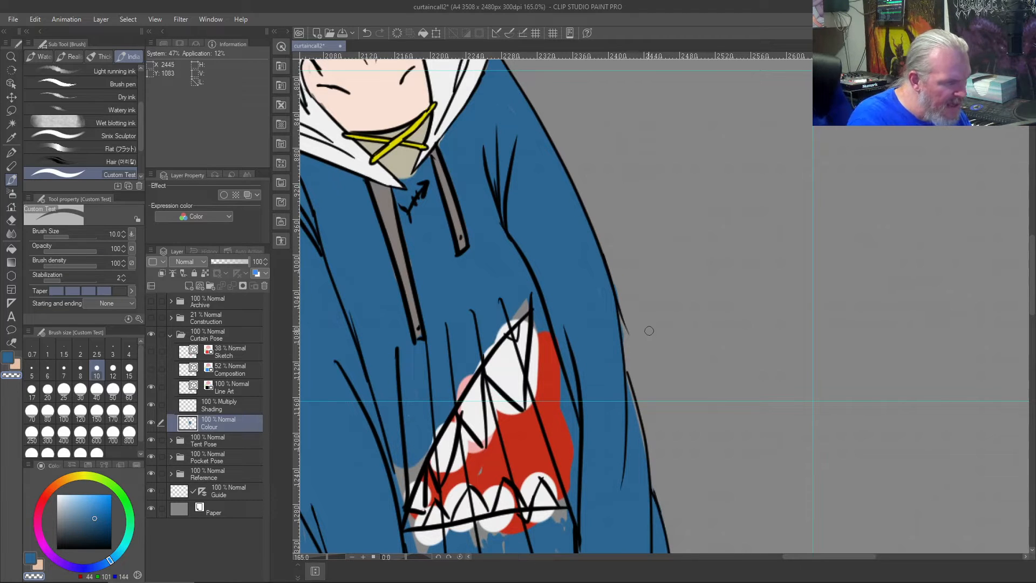
{"action": "key", "text": "b"}
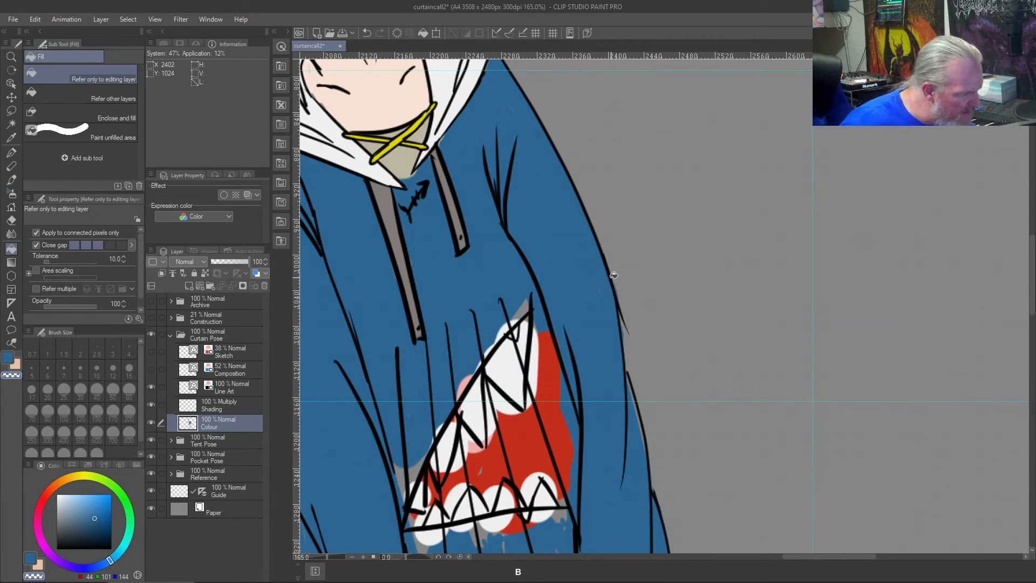
{"action": "key", "text": "b"}
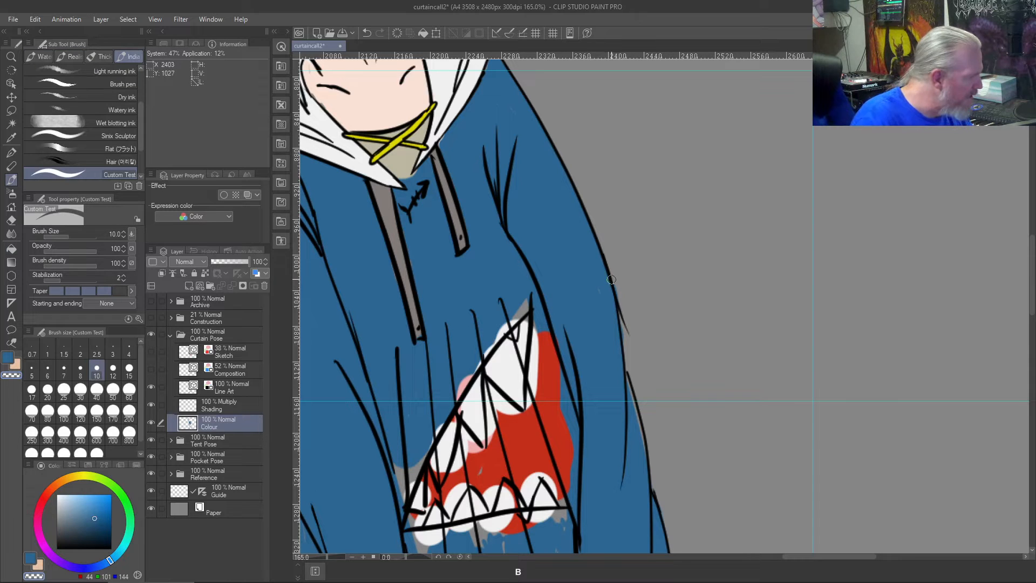
- Draw a wider outer outline at the right elbow in black at size 8 on the Line Art layer, undoing unsuitable strokes
{"action": "left_click", "coordinate": [232, 386]}
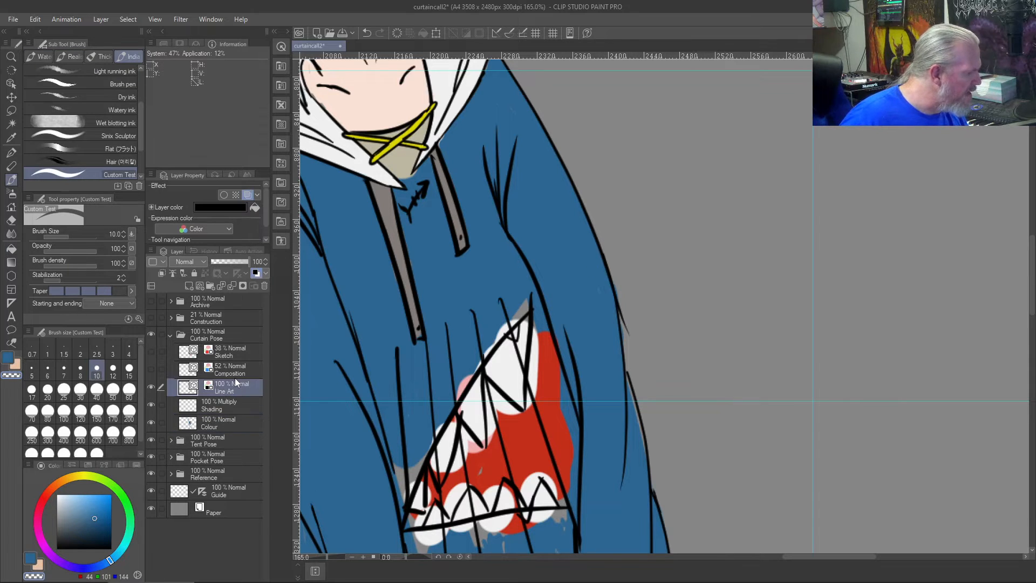
{"action": "left_click", "coordinate": [81, 367]}
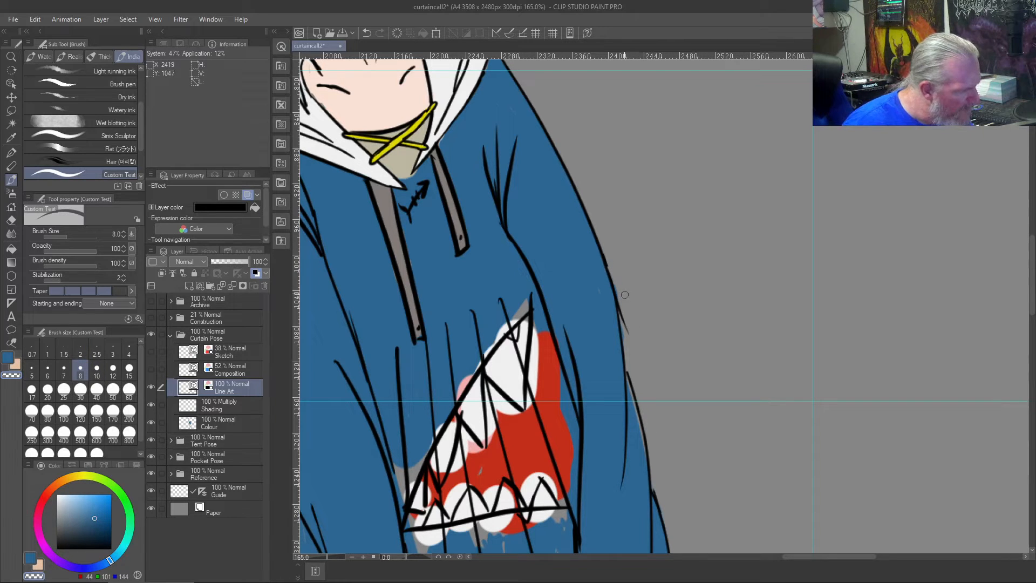
{"action": "left_click", "coordinate": [56, 547]}
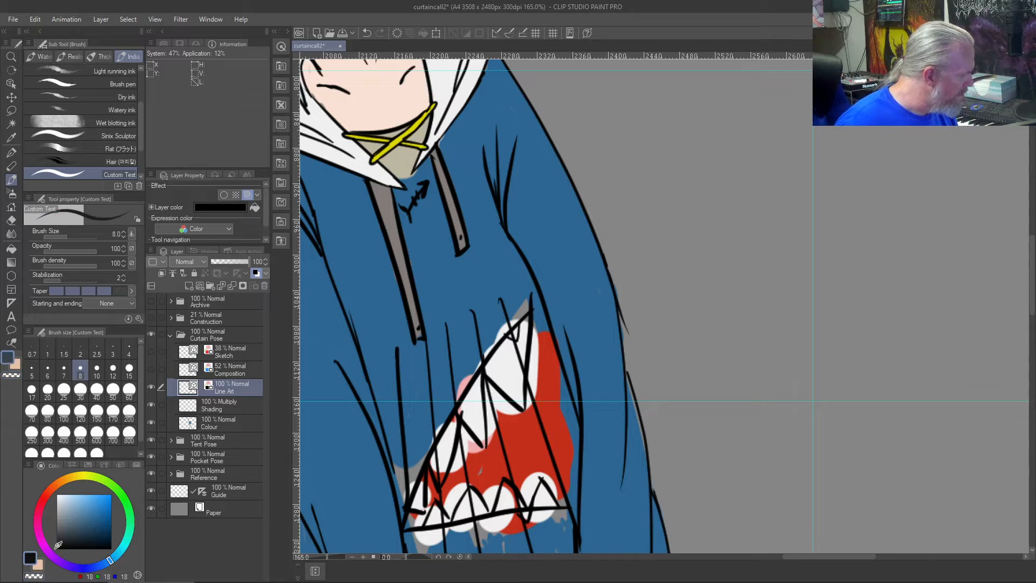
{"action": "key", "text": "ctrl+z"}
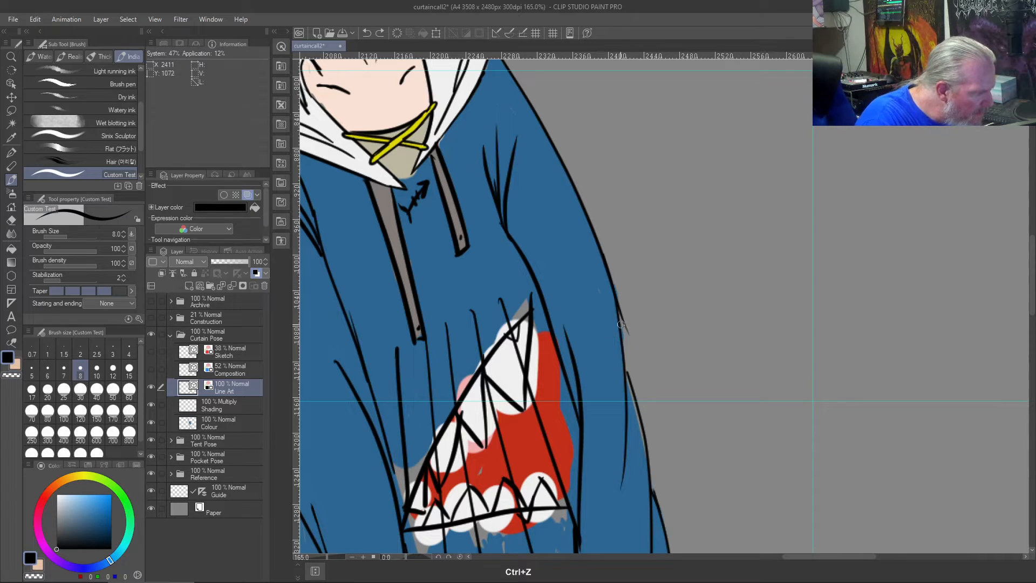
{"action": "left_click_drag", "start_coordinate": [610, 280], "coordinate": [646, 430]}
{"action": "key", "text": "ctrl+z"}
{"action": "mouse_move", "coordinate": [608, 266]}
{"action": "left_mouse_down"}
{"action": "mouse_move", "coordinate": [647, 431]}
{"action": "mouse_move", "coordinate": [607, 292]}
{"action": "left_mouse_up"}
{"action": "key", "text": "ctrl+z"}
{"action": "key", "text": "ctrl+z"}
{"action": "left_click_drag", "start_coordinate": [649, 446], "coordinate": [621, 302]}
{"action": "key", "text": "ctrl+z"}
{"action": "left_click_drag", "start_coordinate": [648, 446], "coordinate": [607, 280]}
{"action": "key", "text": "ctrl+z"}
{"action": "left_click_drag", "start_coordinate": [650, 452], "coordinate": [619, 297]}
{"action": "key", "text": "ctrl+z"}
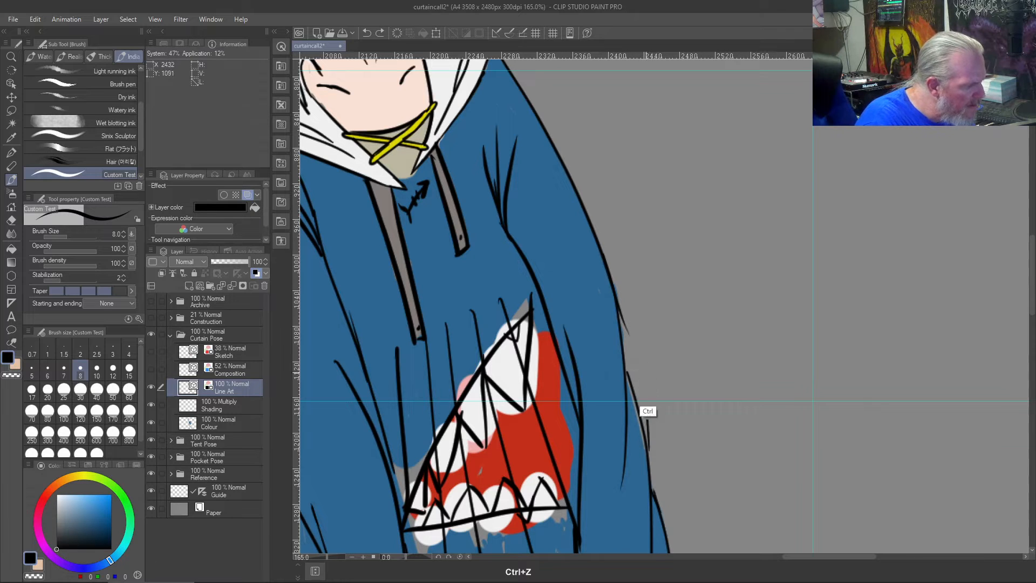
{"action": "left_click_drag", "start_coordinate": [649, 455], "coordinate": [632, 348]}
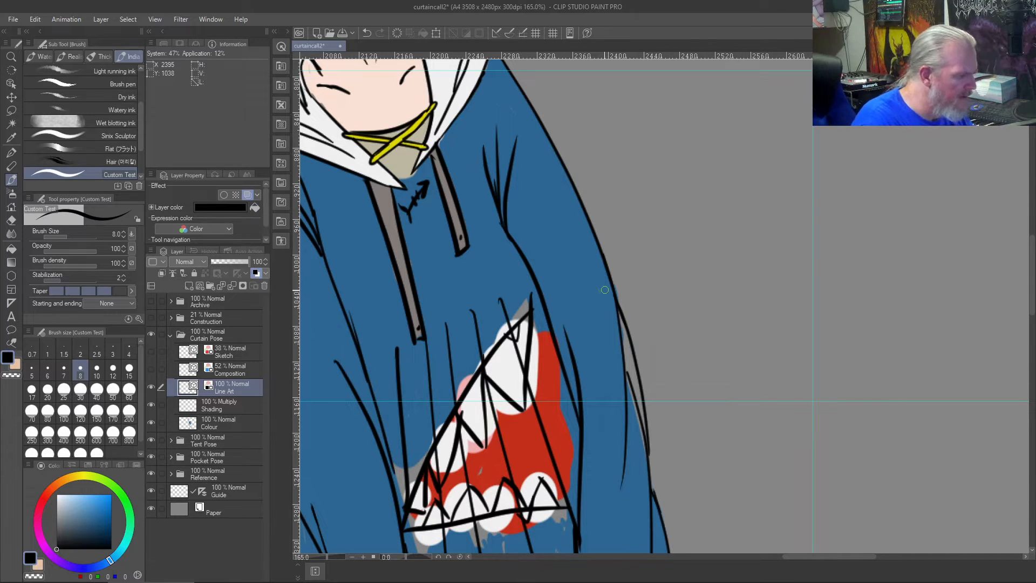
- Erase the old line inside the new elbow outline and join that outline to the lower right sleeve at size 8
{"action": "scroll", "coordinate": [604, 289], "scroll_direction": "up", "scroll_amount": 5}
{"action": "key", "text": "j"}
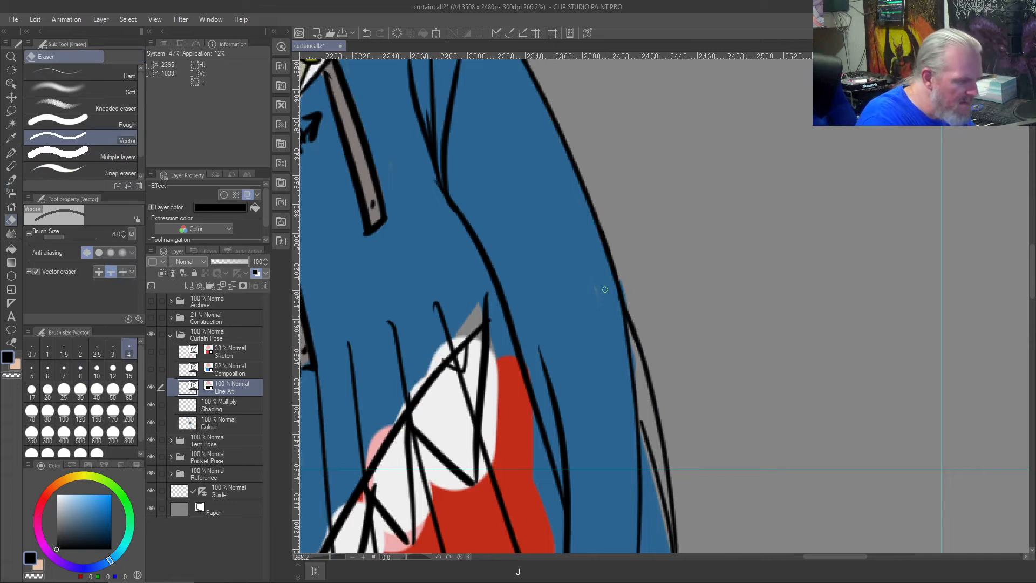
{"action": "left_click", "coordinate": [650, 417]}
{"action": "scroll", "coordinate": [625, 444], "scroll_direction": "down", "scroll_amount": 6}
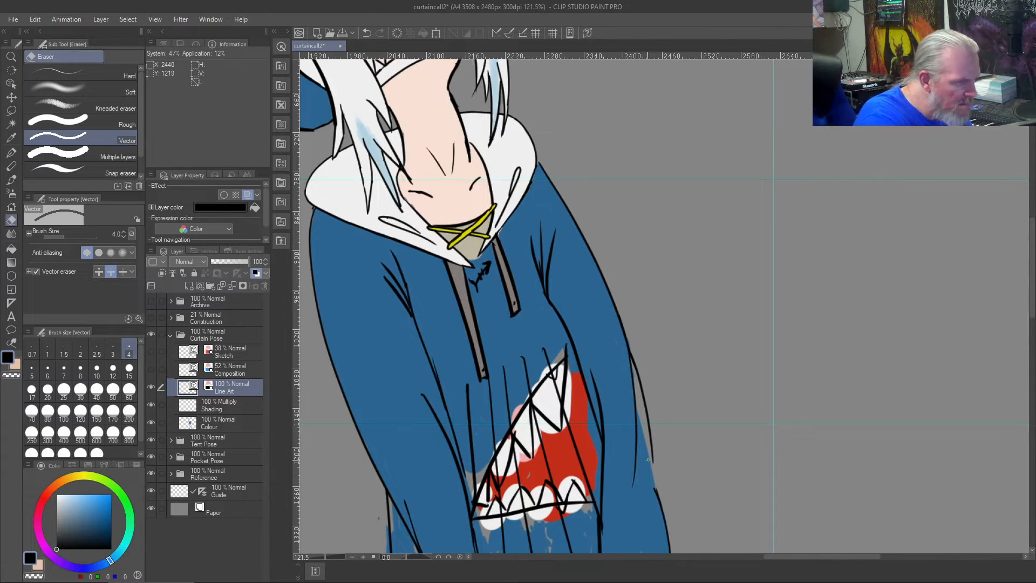
{"action": "key", "text": "b"}
{"action": "left_click_drag", "start_coordinate": [659, 499], "coordinate": [648, 434]}
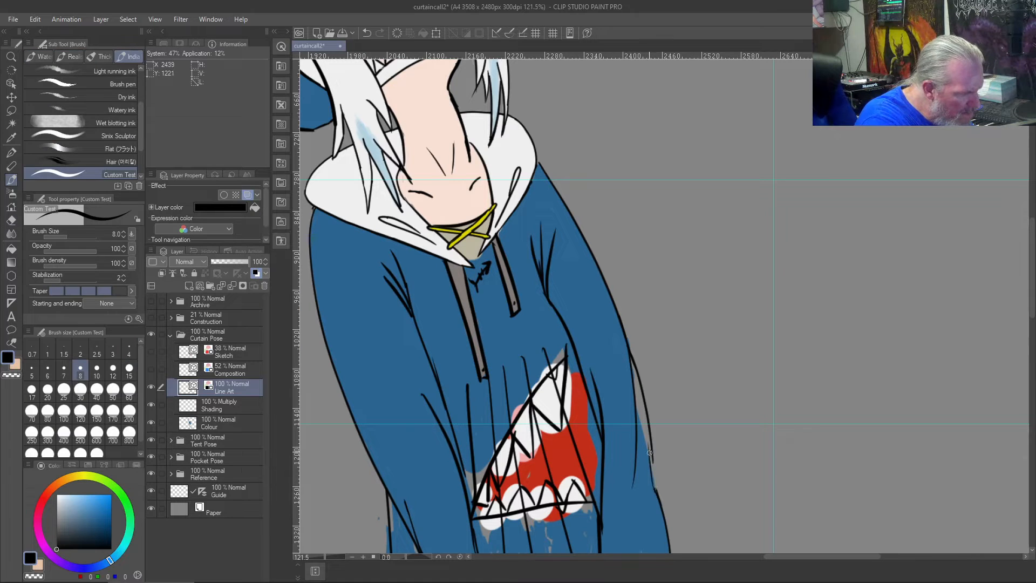
{"action": "key", "text": "e"}
{"action": "key", "text": "b"}
{"action": "left_click_drag", "start_coordinate": [652, 449], "coordinate": [654, 513]}
- Fill the gap inside the new right elbow outline with the hoodie's sampled blue on the Colour layer
{"action": "scroll", "coordinate": [624, 400], "scroll_direction": "down", "scroll_amount": 2}
{"action": "scroll", "coordinate": [601, 358], "scroll_direction": "up", "scroll_amount": 4}
{"action": "scroll", "coordinate": [658, 496], "scroll_direction": "down", "scroll_amount": 3}
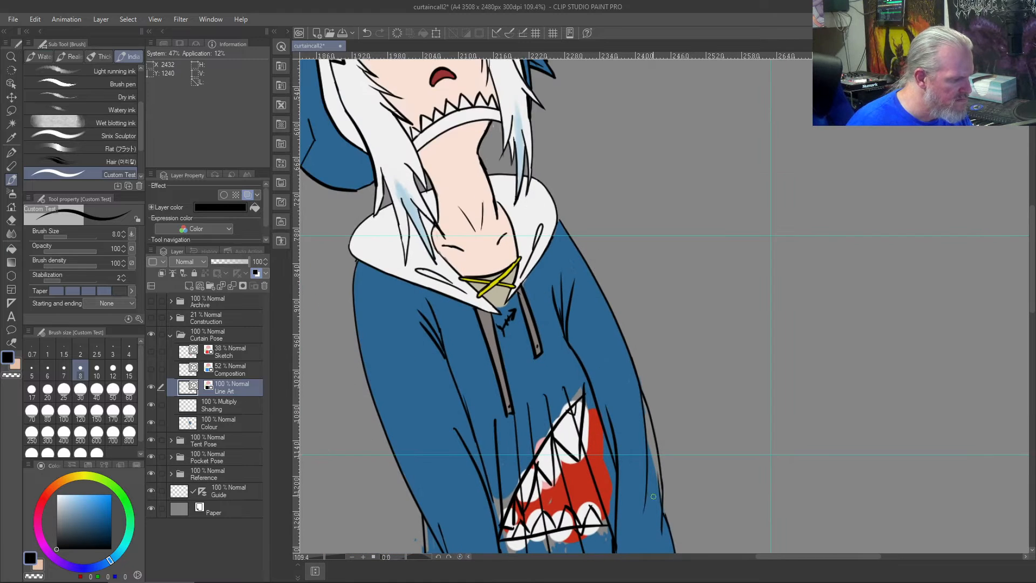
{"action": "scroll", "coordinate": [650, 487], "scroll_direction": "up", "scroll_amount": 2}
{"action": "right_click", "coordinate": [654, 477]}
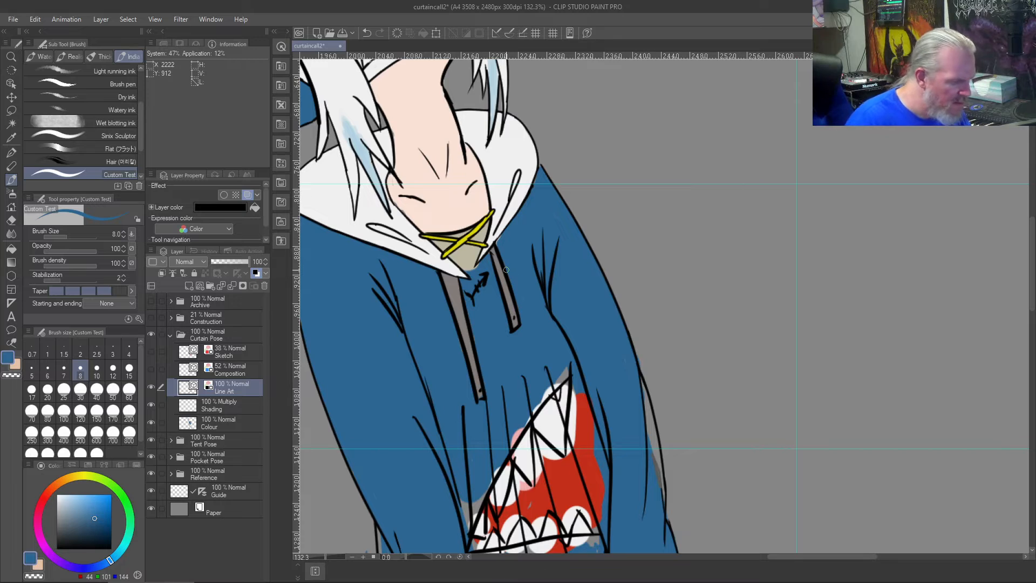
{"action": "key", "text": "ctrl+z"}
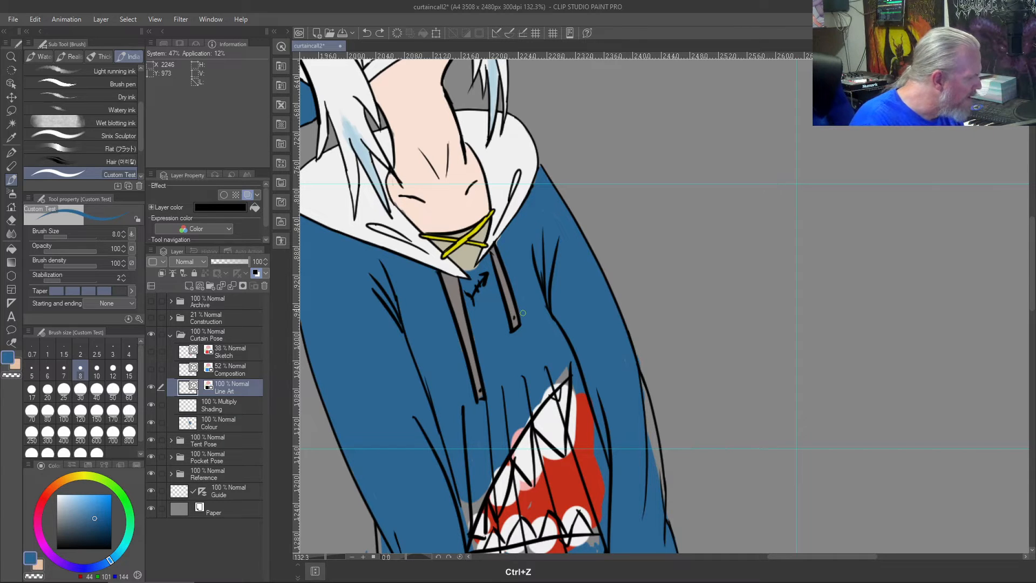
{"action": "left_click", "coordinate": [205, 422]}
{"action": "mouse_move", "coordinate": [654, 462]}
{"action": "left_mouse_down"}
{"action": "mouse_move", "coordinate": [651, 441]}
{"action": "mouse_move", "coordinate": [663, 494]}
{"action": "mouse_move", "coordinate": [640, 376]}
{"action": "mouse_move", "coordinate": [650, 441]}
{"action": "mouse_move", "coordinate": [645, 410]}
{"action": "left_mouse_up"}
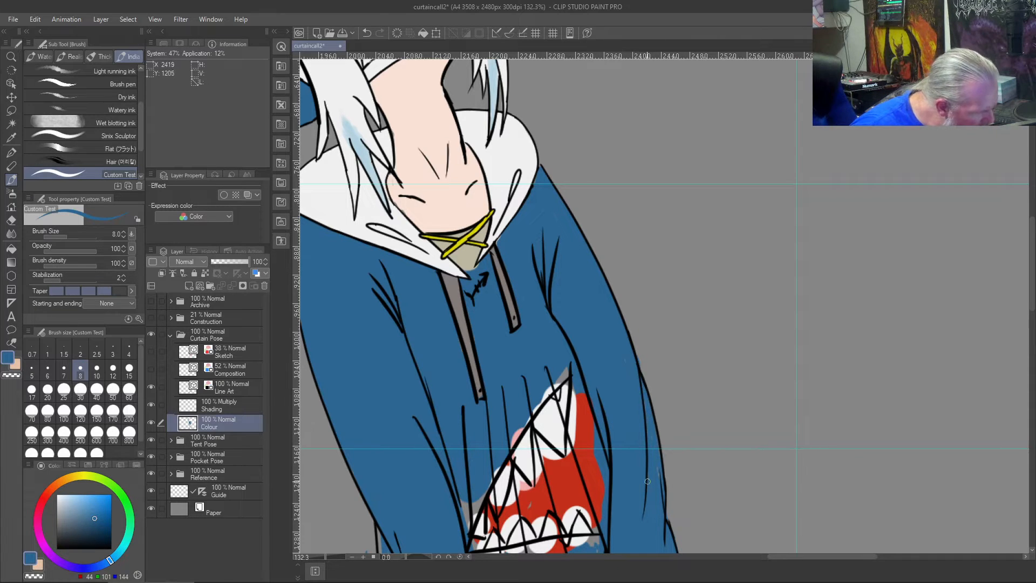
- Erase the leftover short line just inside the right elbow outline on the Line Art layer with the Vector eraser
{"action": "scroll", "coordinate": [652, 491], "scroll_direction": "up", "scroll_amount": 5}
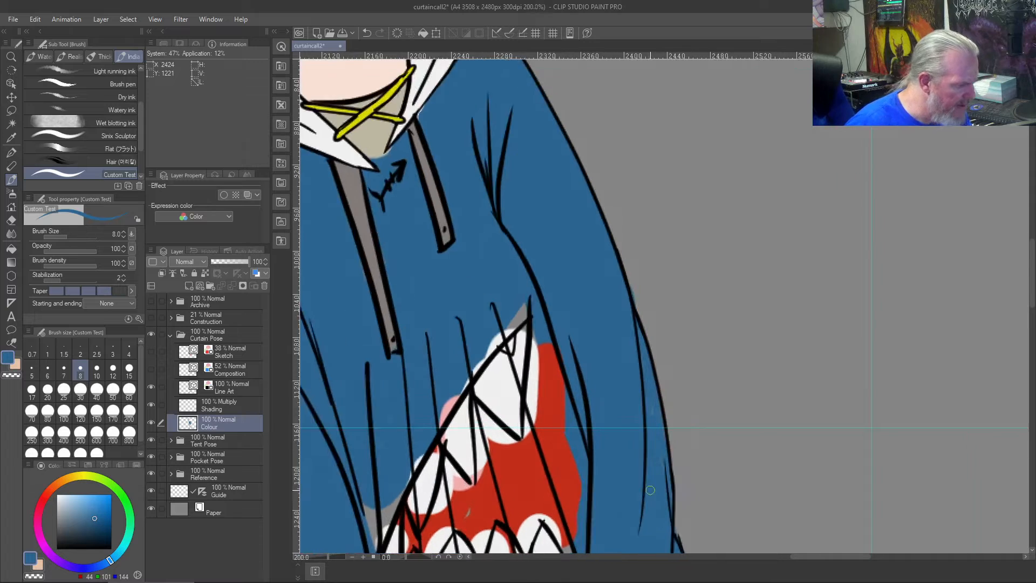
{"action": "key", "text": "j"}
{"action": "left_click_drag", "start_coordinate": [674, 474], "coordinate": [665, 506]}
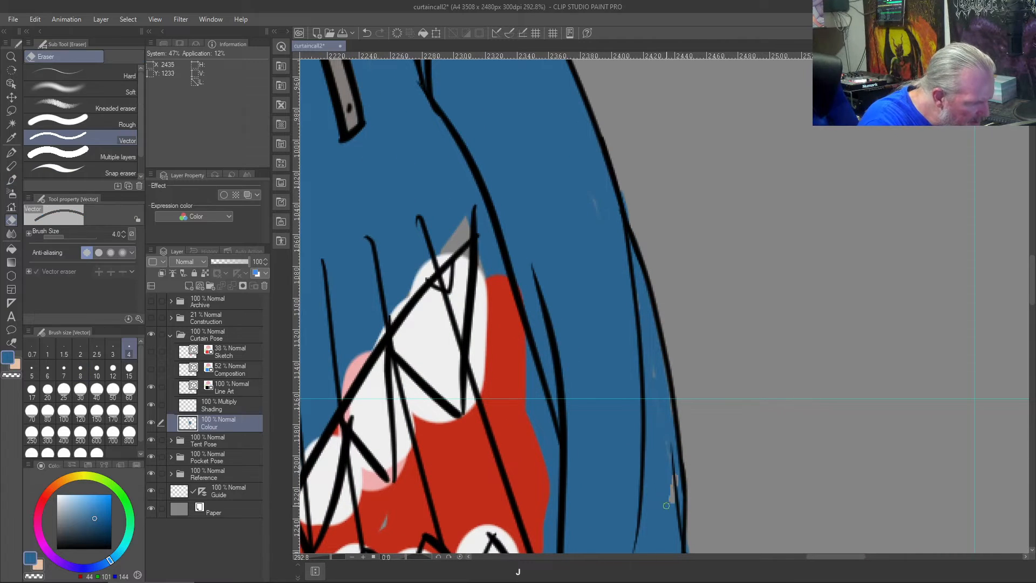
{"action": "left_click", "coordinate": [226, 387]}
{"action": "left_click_drag", "start_coordinate": [670, 448], "coordinate": [673, 506]}
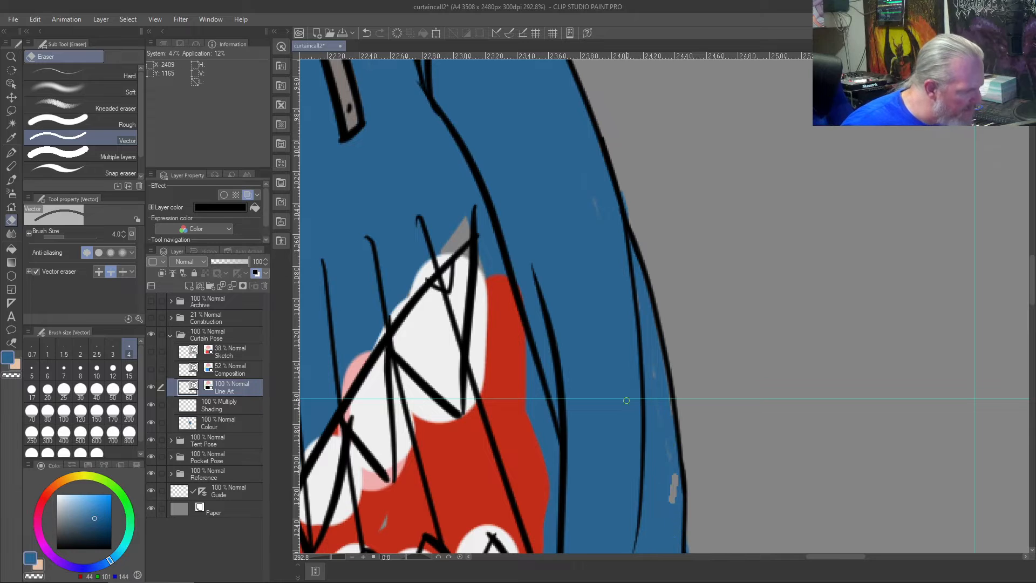
- Repaint the bare patches inside the right elbow in blue on the Colour layer and trim the blue outside the sleeve outline using transparent colour
{"action": "key", "text": "b"}
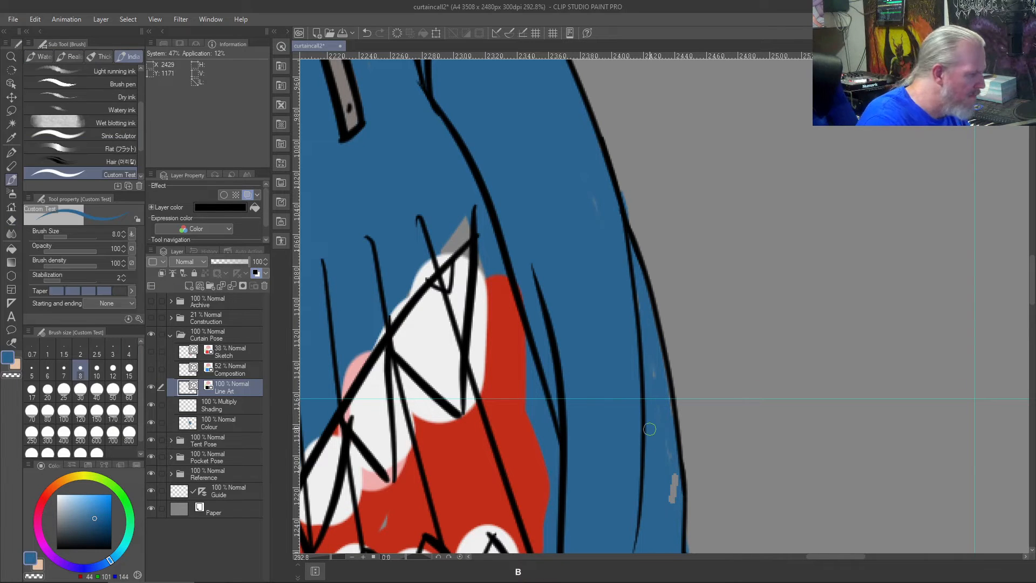
{"action": "left_click", "coordinate": [232, 416]}
{"action": "mouse_move", "coordinate": [676, 503]}
{"action": "left_mouse_down"}
{"action": "mouse_move", "coordinate": [668, 479]}
{"action": "mouse_move", "coordinate": [671, 492]}
{"action": "left_mouse_up"}
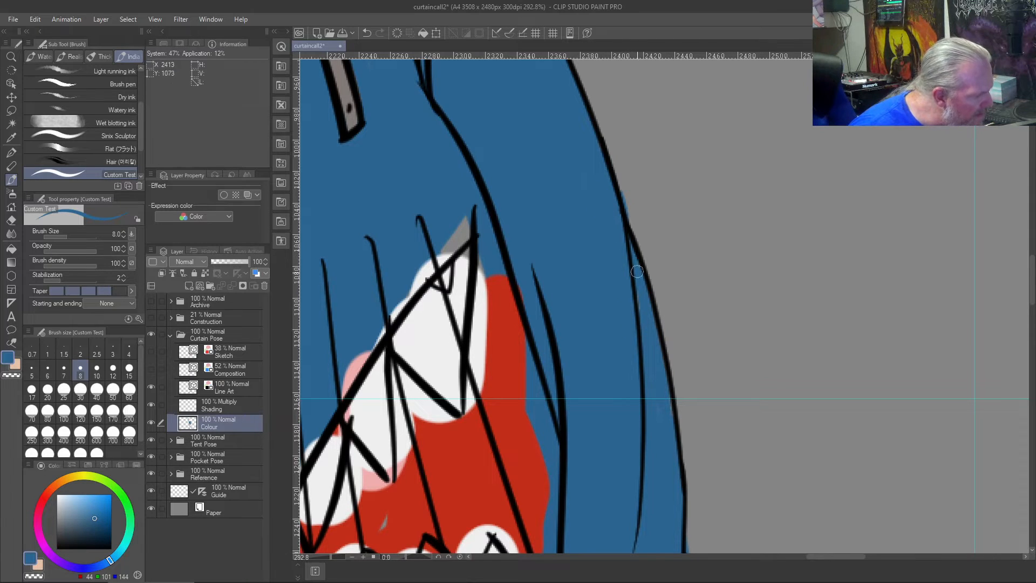
{"action": "key", "text": "c"}
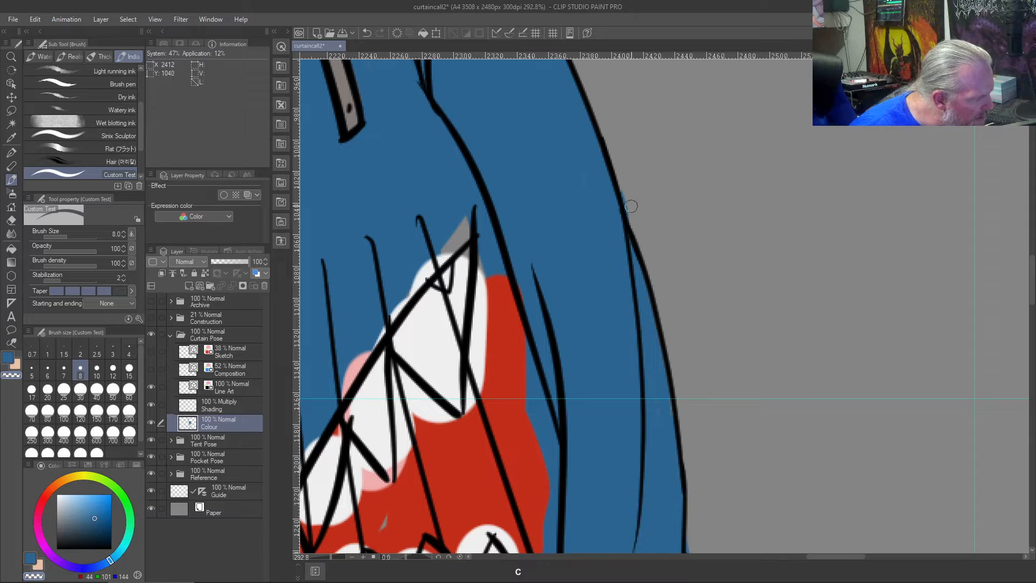
{"action": "left_click_drag", "start_coordinate": [622, 447], "coordinate": [622, 155]}
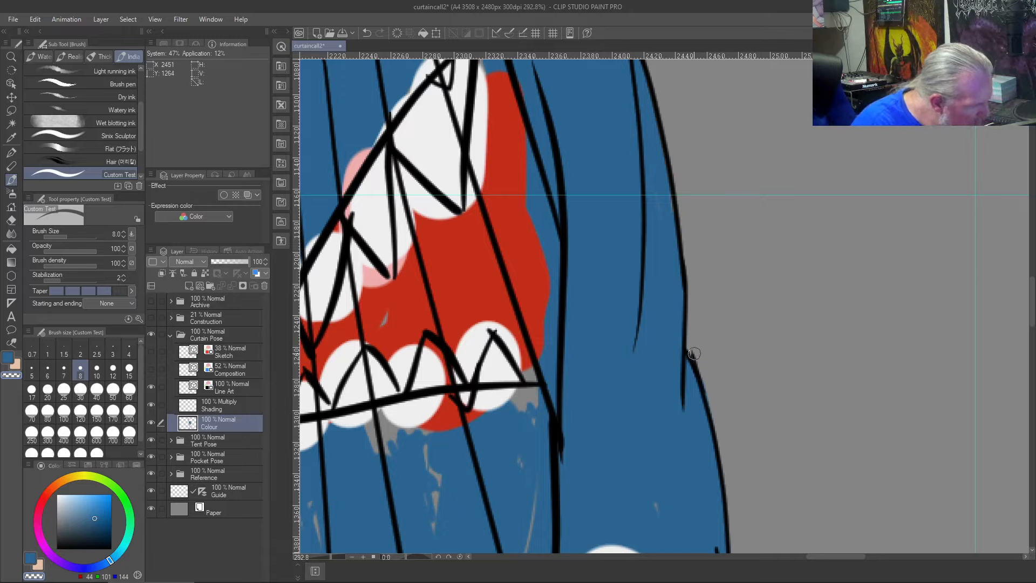
- Fill the grey gaps in the hoodie below the shark mouth and around the left hand with blue on the Colour layer
{"action": "right_click", "coordinate": [626, 414]}
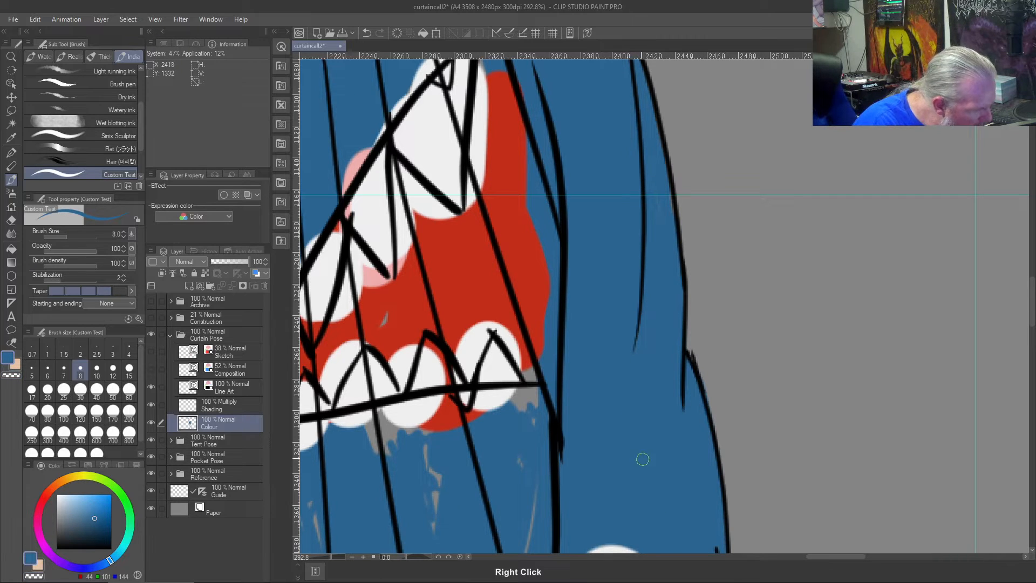
{"action": "left_click_drag", "start_coordinate": [633, 462], "coordinate": [636, 270]}
{"action": "left_click_drag", "start_coordinate": [716, 389], "coordinate": [816, 370]}
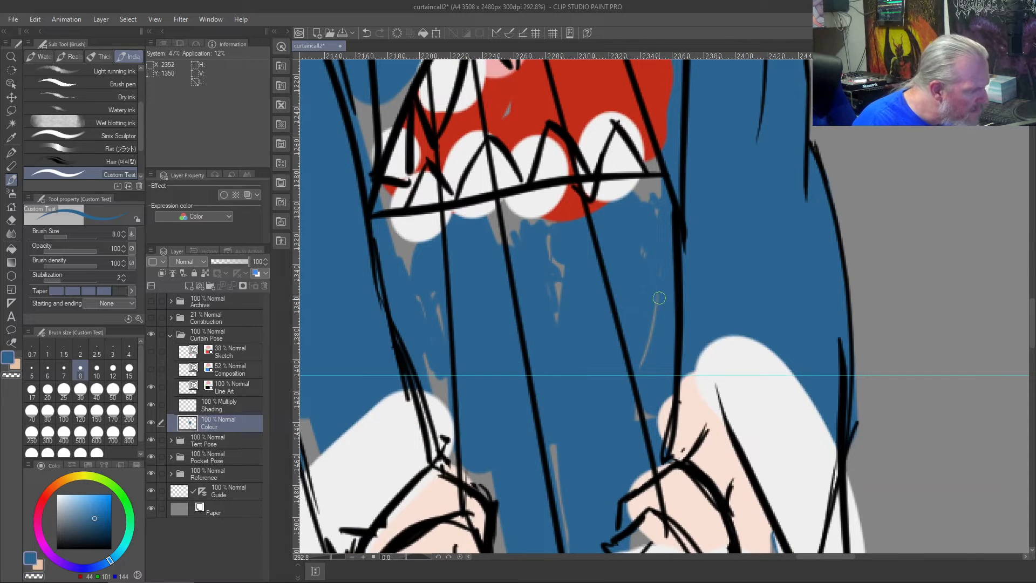
{"action": "mouse_move", "coordinate": [646, 284]}
{"action": "left_mouse_down"}
{"action": "mouse_move", "coordinate": [637, 242]}
{"action": "mouse_move", "coordinate": [657, 322]}
{"action": "mouse_move", "coordinate": [656, 256]}
{"action": "mouse_move", "coordinate": [587, 261]}
{"action": "mouse_move", "coordinate": [666, 267]}
{"action": "mouse_move", "coordinate": [517, 274]}
{"action": "mouse_move", "coordinate": [591, 260]}
{"action": "mouse_move", "coordinate": [612, 268]}
{"action": "mouse_move", "coordinate": [550, 291]}
{"action": "mouse_move", "coordinate": [593, 286]}
{"action": "mouse_move", "coordinate": [594, 277]}
{"action": "mouse_move", "coordinate": [489, 289]}
{"action": "mouse_move", "coordinate": [557, 288]}
{"action": "mouse_move", "coordinate": [442, 289]}
{"action": "mouse_move", "coordinate": [514, 277]}
{"action": "mouse_move", "coordinate": [407, 294]}
{"action": "mouse_move", "coordinate": [437, 314]}
{"action": "mouse_move", "coordinate": [422, 306]}
{"action": "mouse_move", "coordinate": [467, 312]}
{"action": "mouse_move", "coordinate": [455, 296]}
{"action": "mouse_move", "coordinate": [424, 333]}
{"action": "mouse_move", "coordinate": [443, 382]}
{"action": "mouse_move", "coordinate": [411, 305]}
{"action": "mouse_move", "coordinate": [456, 328]}
{"action": "mouse_move", "coordinate": [429, 305]}
{"action": "mouse_move", "coordinate": [466, 417]}
{"action": "mouse_move", "coordinate": [464, 378]}
{"action": "mouse_move", "coordinate": [457, 439]}
{"action": "mouse_move", "coordinate": [434, 409]}
{"action": "mouse_move", "coordinate": [455, 461]}
{"action": "mouse_move", "coordinate": [455, 444]}
{"action": "mouse_move", "coordinate": [448, 435]}
{"action": "mouse_move", "coordinate": [471, 519]}
{"action": "left_mouse_up"}
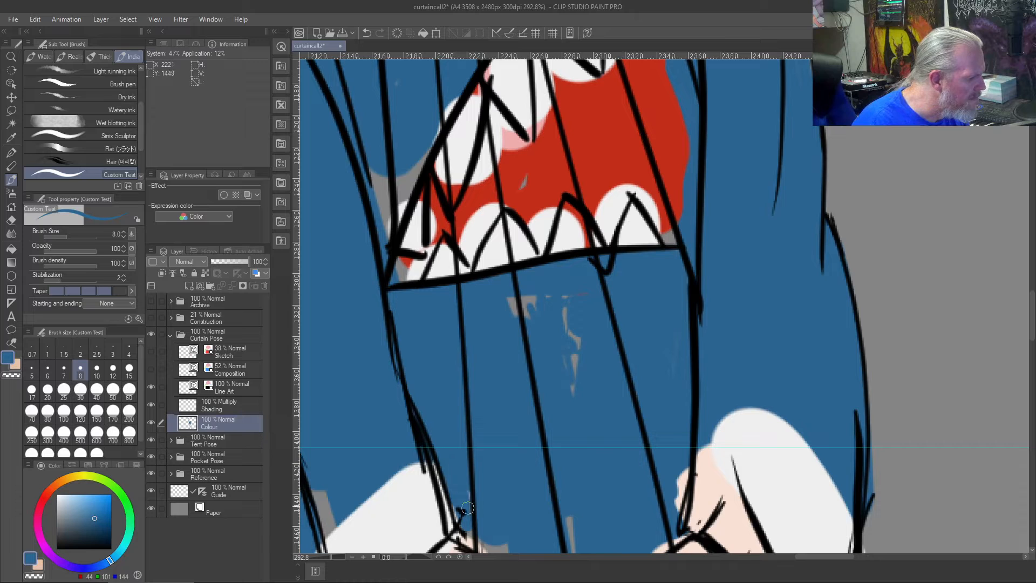
{"action": "mouse_move", "coordinate": [510, 297]}
{"action": "left_mouse_down"}
{"action": "mouse_move", "coordinate": [546, 296]}
{"action": "mouse_move", "coordinate": [577, 327]}
{"action": "mouse_move", "coordinate": [578, 279]}
{"action": "mouse_move", "coordinate": [579, 407]}
{"action": "left_mouse_up"}
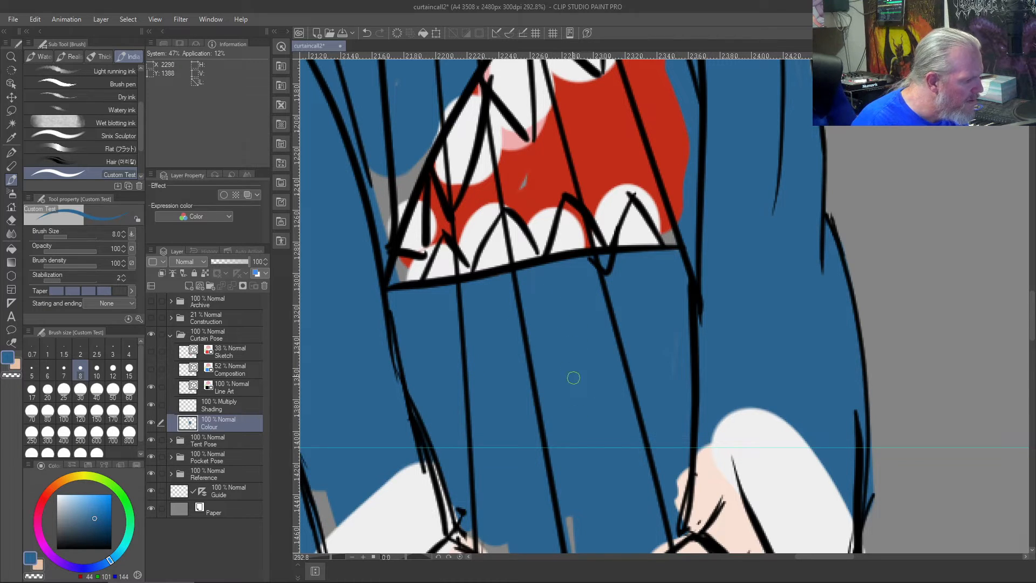
{"action": "scroll", "coordinate": [564, 396], "scroll_direction": "down", "scroll_amount": 5}
{"action": "mouse_move", "coordinate": [477, 337]}
{"action": "left_mouse_down"}
{"action": "mouse_move", "coordinate": [475, 351]}
{"action": "mouse_move", "coordinate": [455, 323]}
{"action": "mouse_move", "coordinate": [442, 326]}
{"action": "mouse_move", "coordinate": [460, 335]}
{"action": "left_mouse_up"}
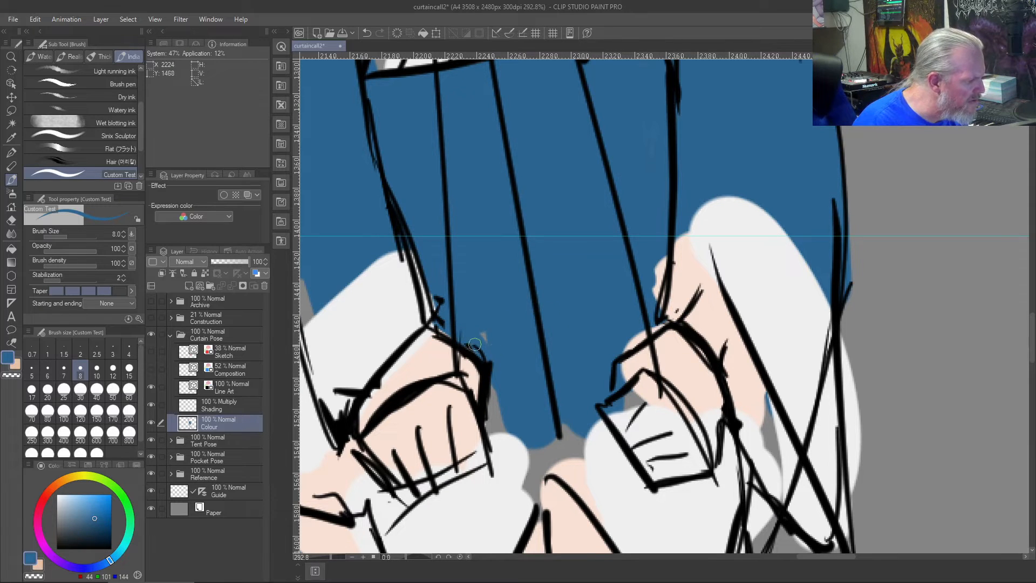
- Examine the hoodie's front, collar and sleeves and compare the curtain-pose figure with the other two poses
{"action": "left_click_drag", "start_coordinate": [511, 180], "coordinate": [651, 492]}
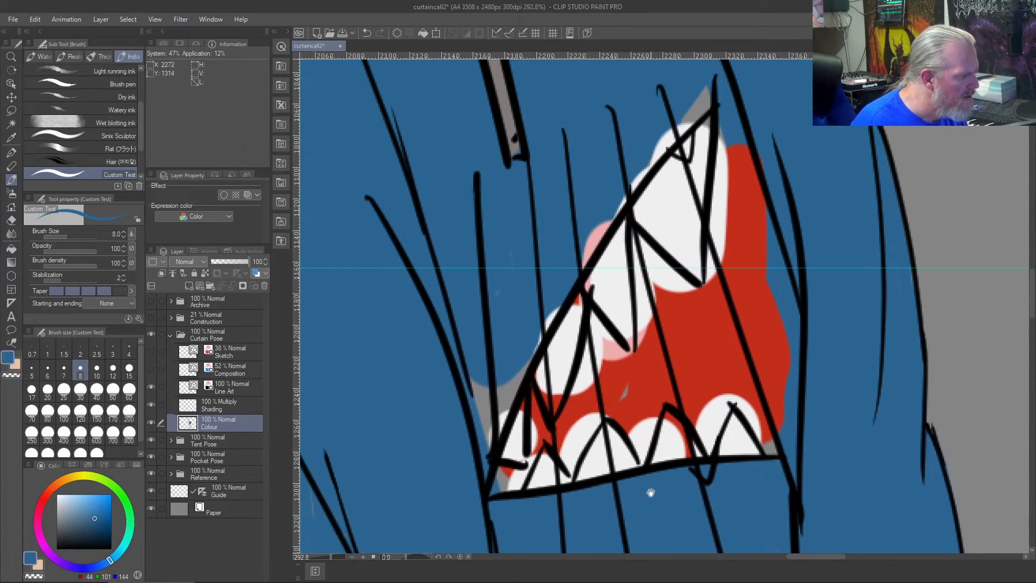
{"action": "left_click_drag", "start_coordinate": [621, 258], "coordinate": [669, 457]}
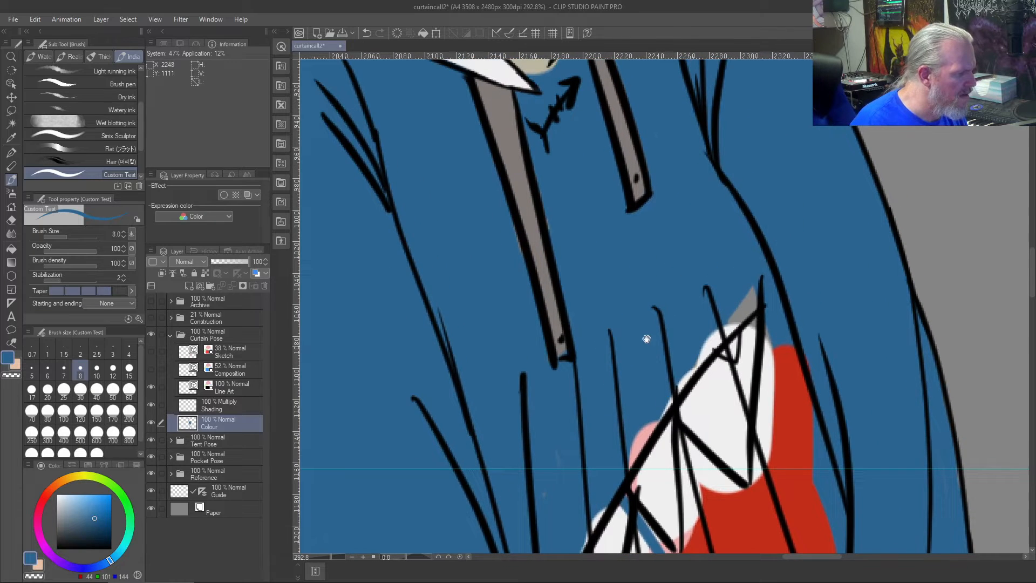
{"action": "left_click_drag", "start_coordinate": [646, 338], "coordinate": [672, 491]}
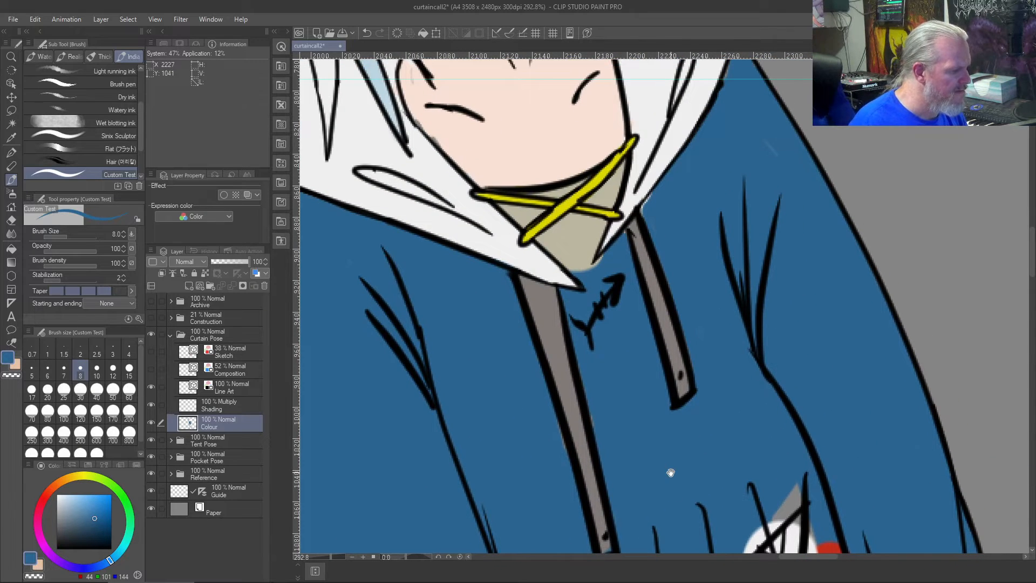
{"action": "scroll", "coordinate": [671, 472], "scroll_direction": "down", "scroll_amount": 2}
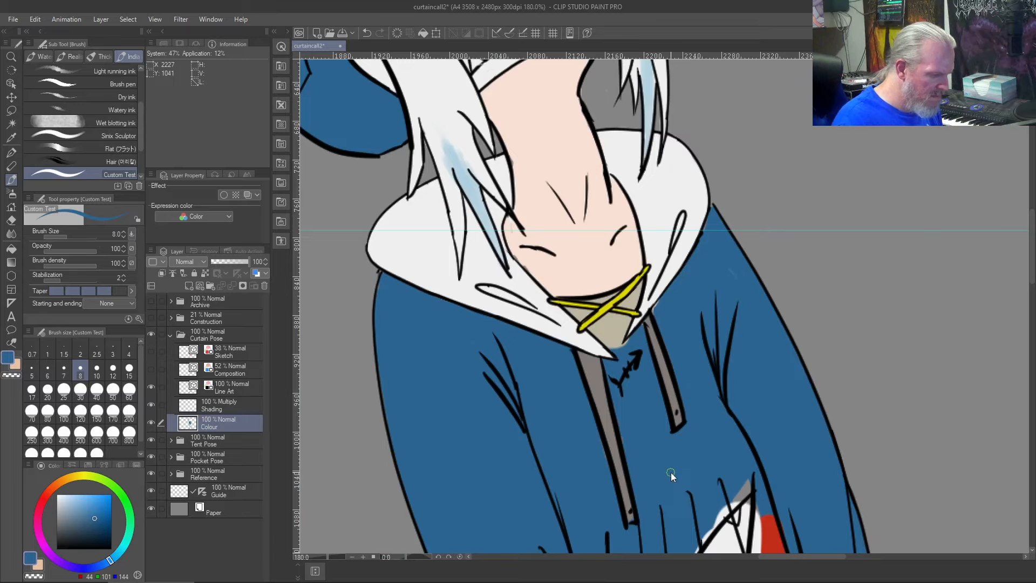
{"action": "key", "text": "ctrl+0"}
{"action": "scroll", "coordinate": [671, 472], "scroll_direction": "down", "scroll_amount": 1}
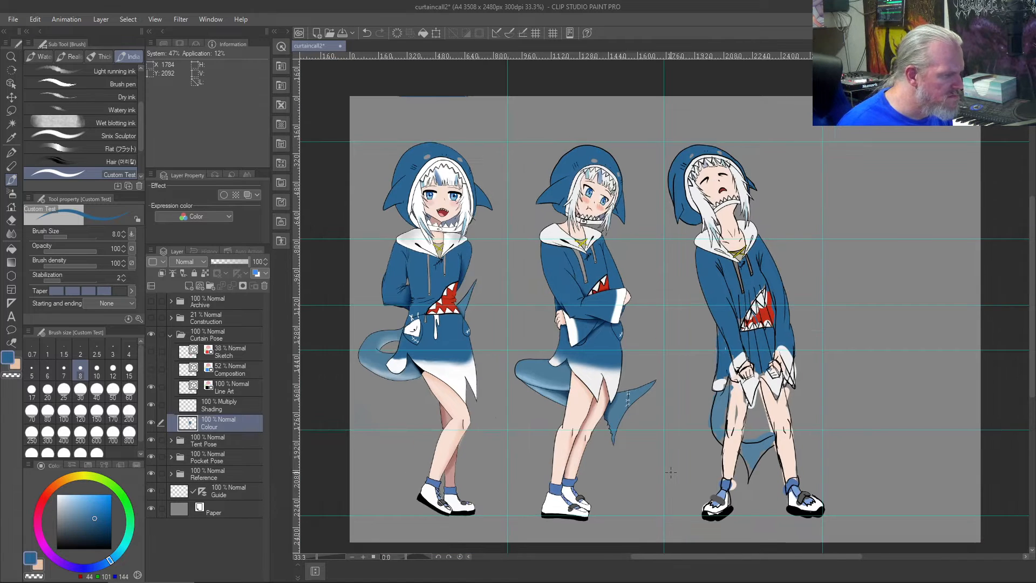
{"action": "scroll", "coordinate": [671, 472], "scroll_direction": "up", "scroll_amount": 3}
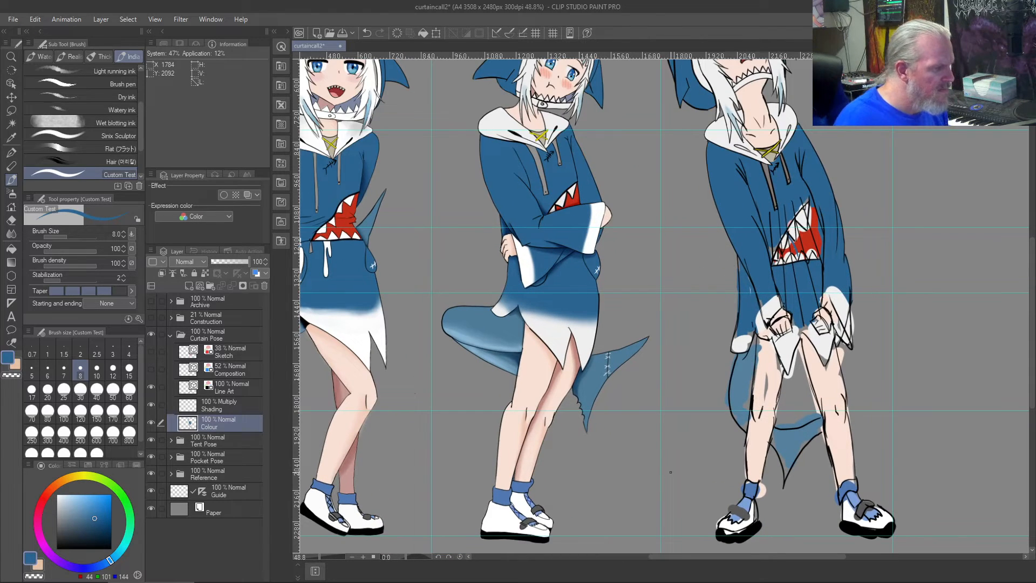
{"action": "left_click_drag", "start_coordinate": [757, 203], "coordinate": [644, 291]}
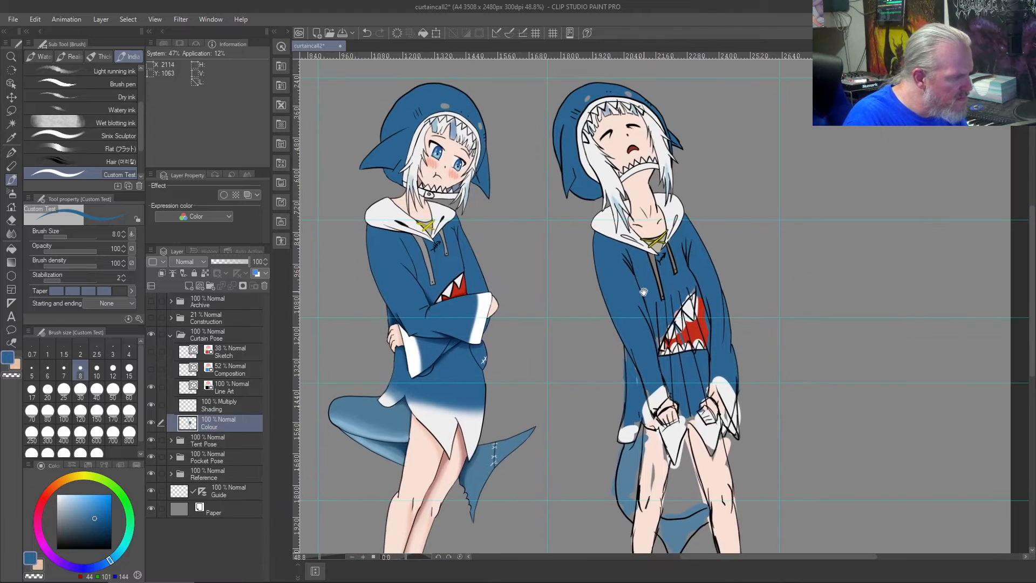
- Erase the right armpit folds and the upper part of the right inner sleeve line on the Line Art layer
{"action": "scroll", "coordinate": [648, 285], "scroll_direction": "up", "scroll_amount": 6}
{"action": "scroll", "coordinate": [648, 285], "scroll_direction": "up", "scroll_amount": 2}
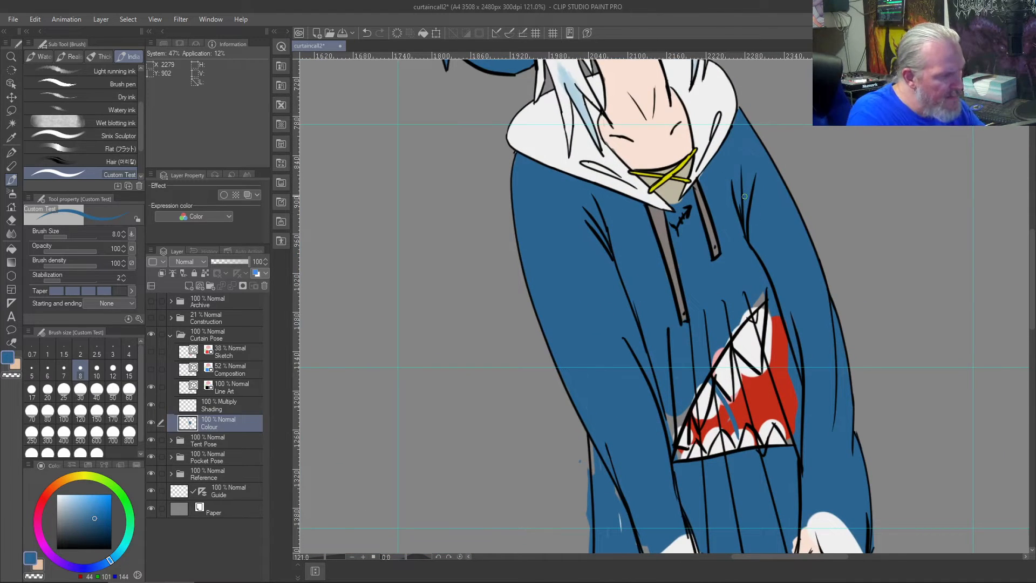
{"action": "key", "text": "j"}
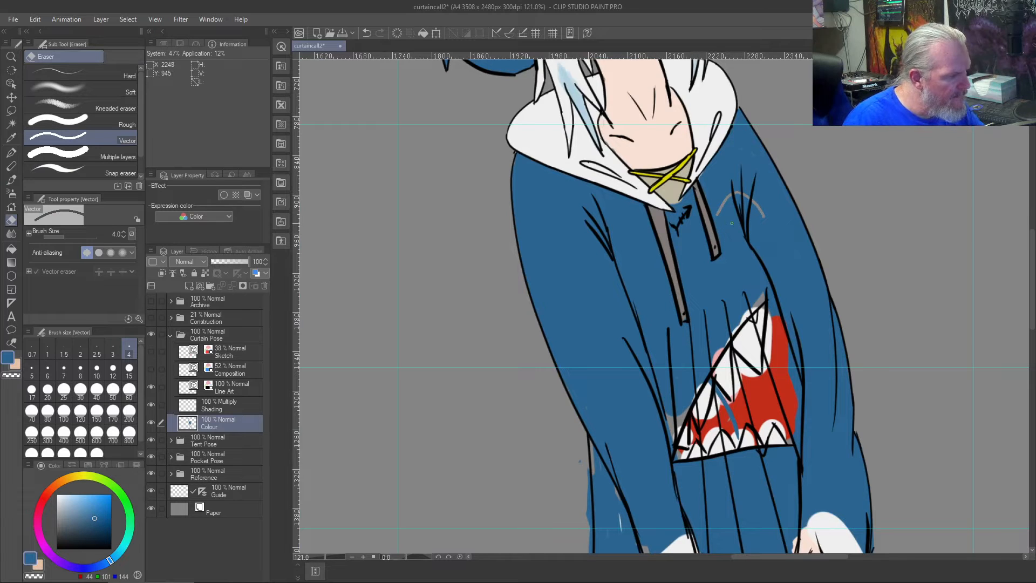
{"action": "left_click", "coordinate": [231, 390]}
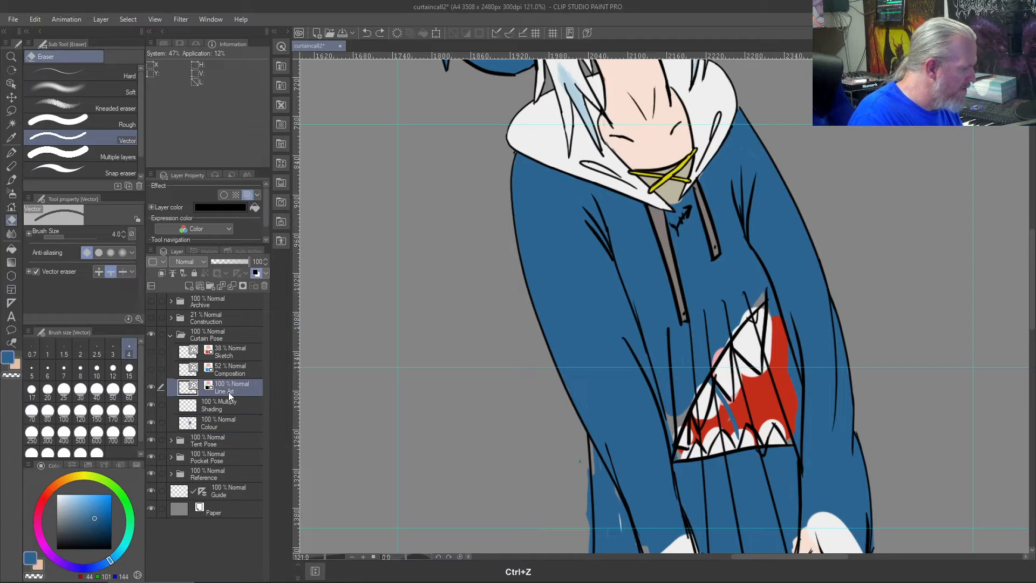
{"action": "mouse_move", "coordinate": [769, 224]}
{"action": "left_mouse_down"}
{"action": "mouse_move", "coordinate": [718, 215]}
{"action": "mouse_move", "coordinate": [723, 259]}
{"action": "left_mouse_up"}
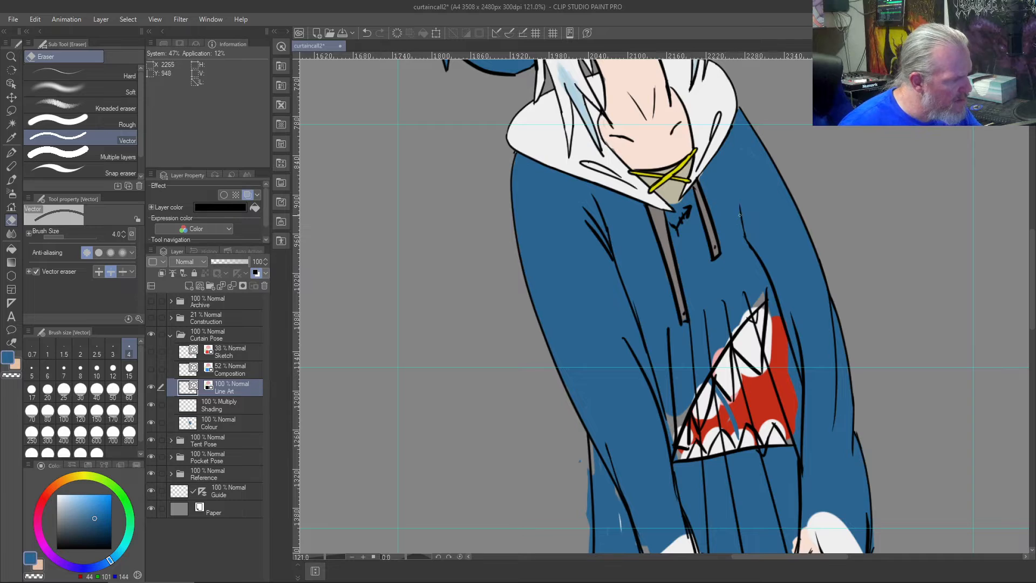
{"action": "left_click_drag", "start_coordinate": [744, 241], "coordinate": [754, 255]}
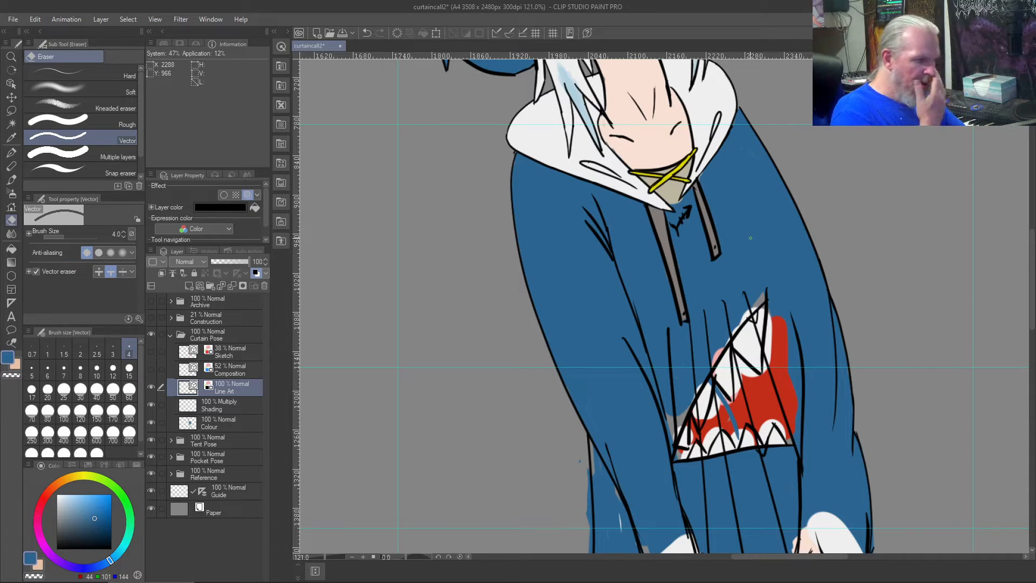
- Redraw the right inner sleeve line from the shoulder to beside the shark mouth in black at size 8, undoing unsuitable strokes
{"action": "key", "text": "b"}
{"action": "left_click", "coordinate": [56, 549]}
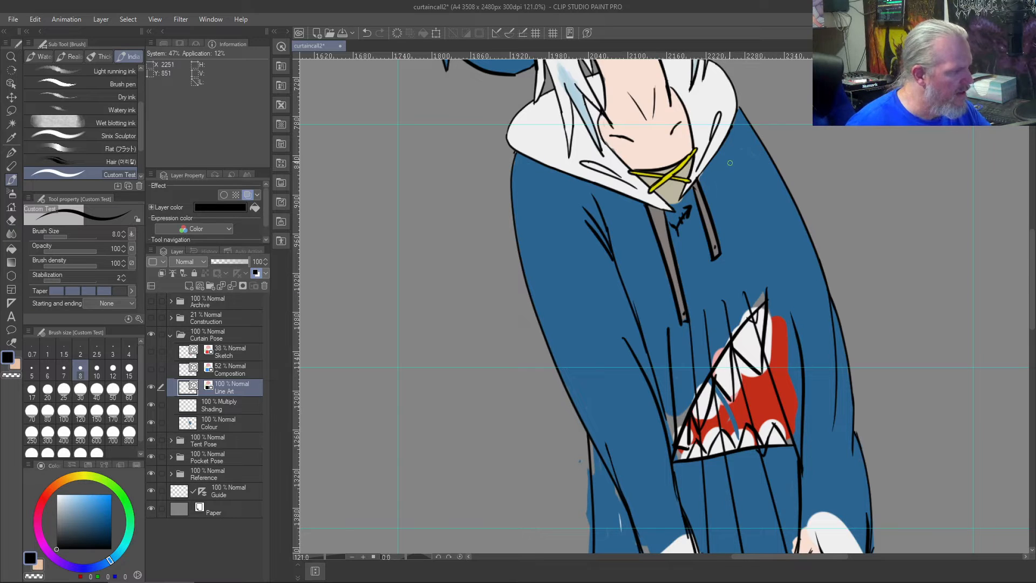
{"action": "left_click_drag", "start_coordinate": [746, 187], "coordinate": [798, 398]}
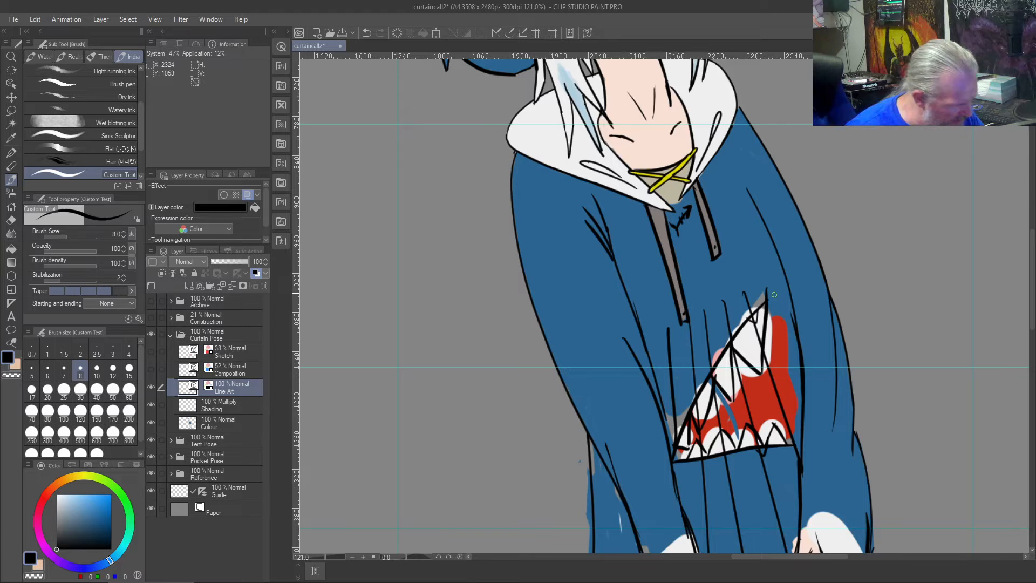
{"action": "scroll", "coordinate": [754, 292], "scroll_direction": "down", "scroll_amount": 2}
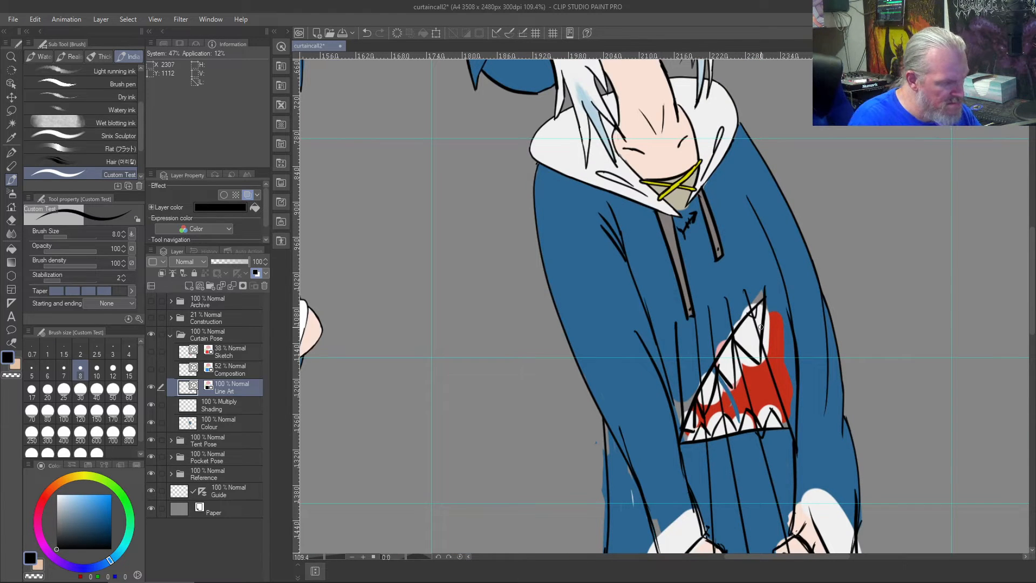
{"action": "key", "text": "ctrl+z"}
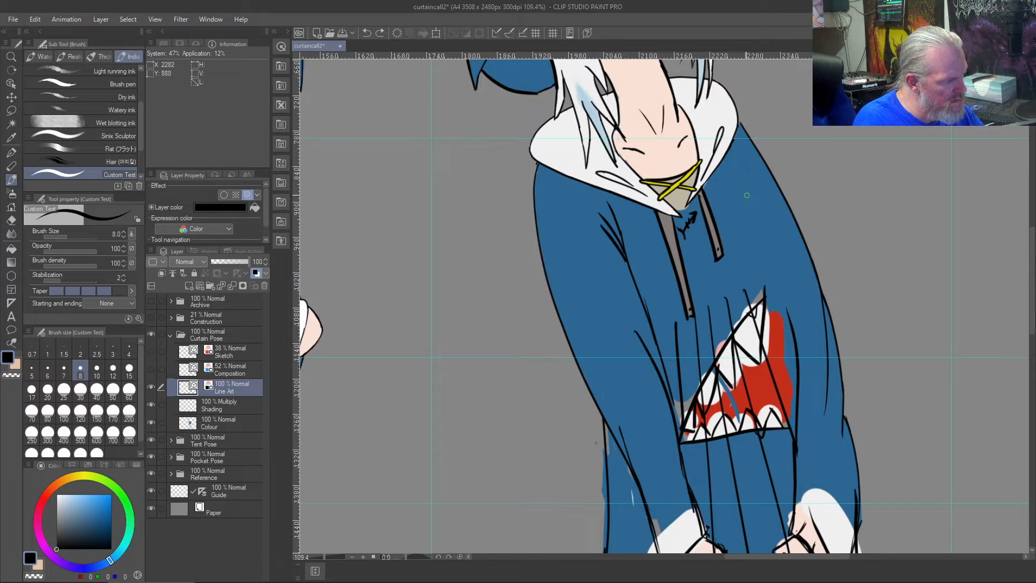
{"action": "mouse_move", "coordinate": [739, 188]}
{"action": "left_mouse_down"}
{"action": "mouse_move", "coordinate": [771, 269]}
{"action": "mouse_move", "coordinate": [790, 406]}
{"action": "left_mouse_up"}
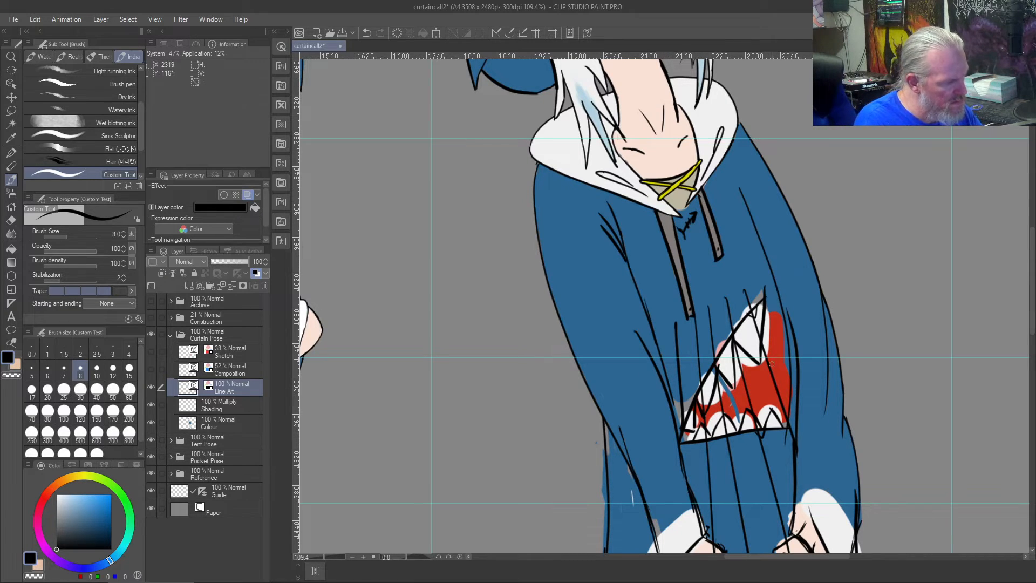
{"action": "key", "text": "ctrl+z"}
{"action": "left_click_drag", "start_coordinate": [736, 194], "coordinate": [794, 426]}
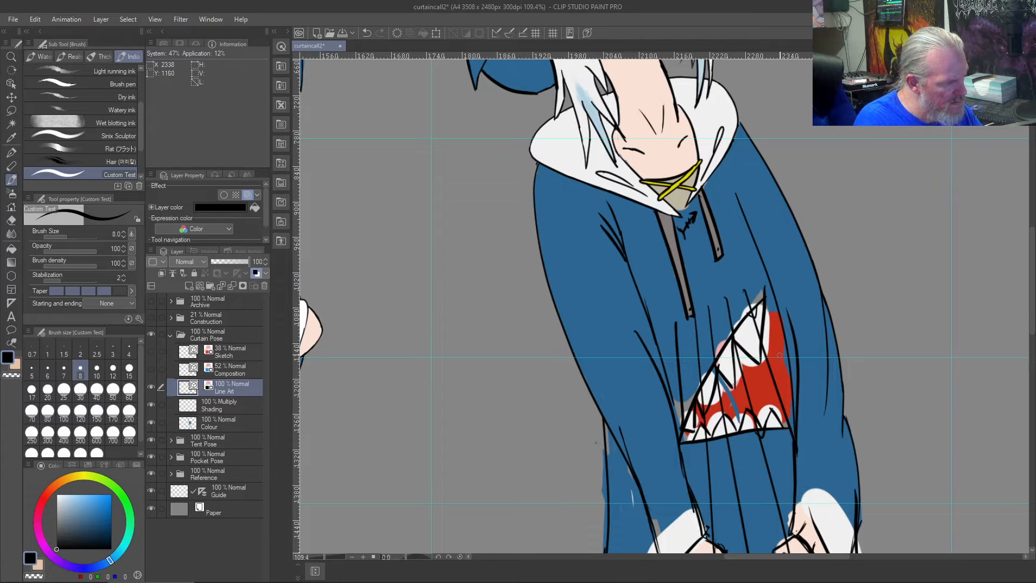
{"action": "scroll", "coordinate": [776, 336], "scroll_direction": "up", "scroll_amount": 4}
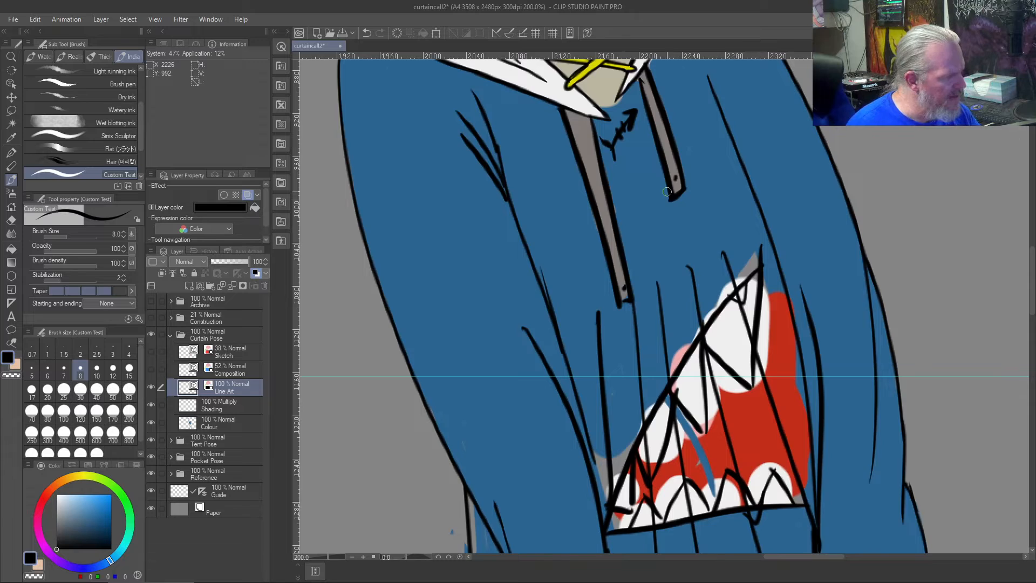
{"action": "scroll", "coordinate": [666, 191], "scroll_direction": "down", "scroll_amount": 4}
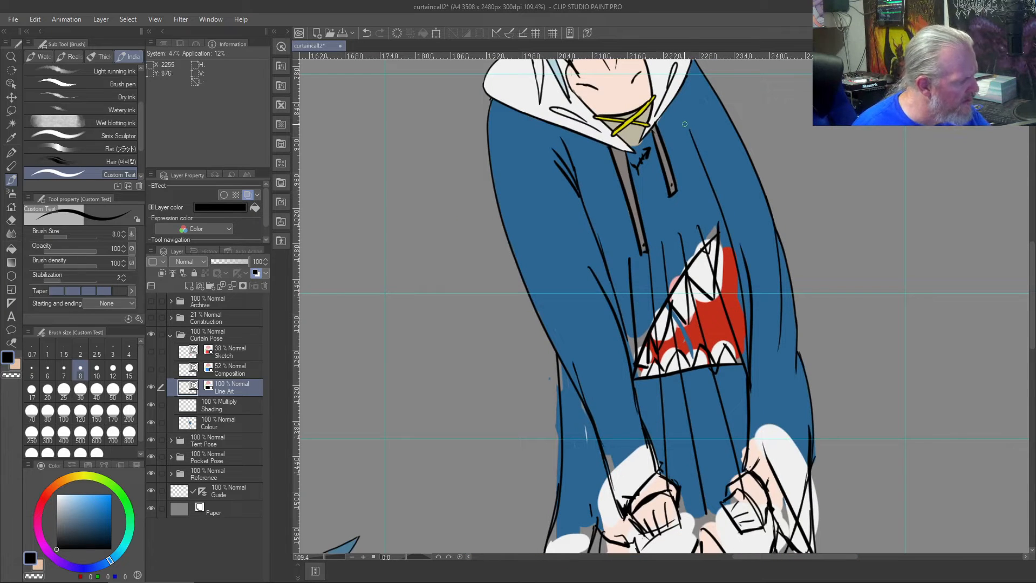
{"action": "left_click_drag", "start_coordinate": [685, 110], "coordinate": [699, 156]}
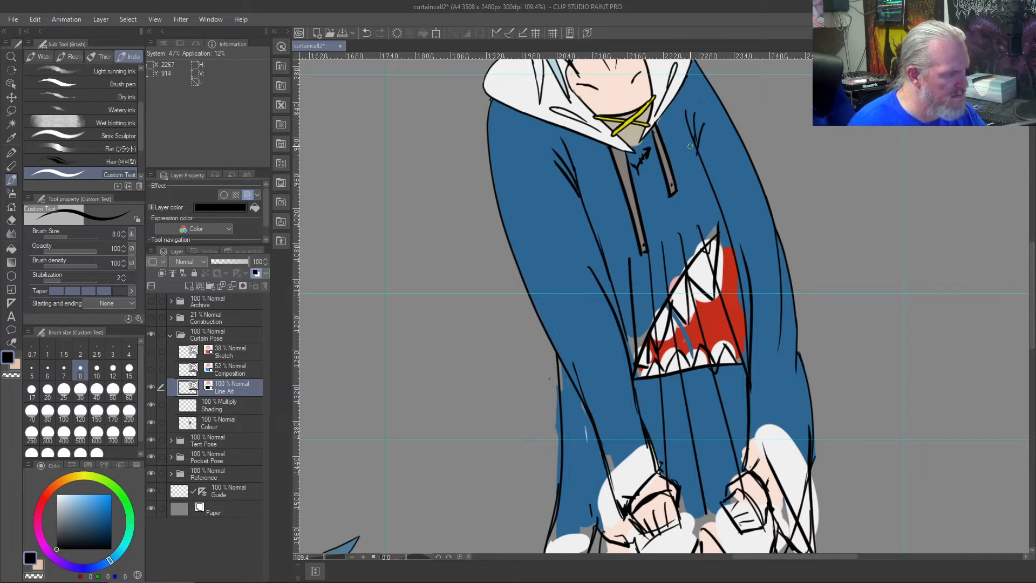
{"action": "key", "text": "ctrl+z"}
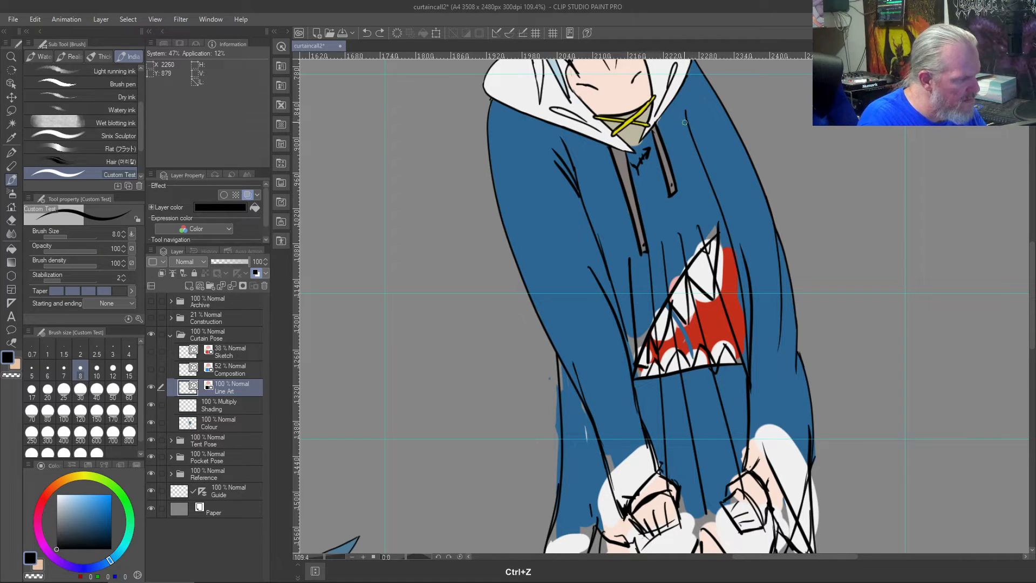
{"action": "left_click_drag", "start_coordinate": [676, 115], "coordinate": [702, 158]}
{"action": "key", "text": "ctrl+z"}
{"action": "left_click_drag", "start_coordinate": [677, 114], "coordinate": [694, 146]}
{"action": "key", "text": "ctrl+z"}
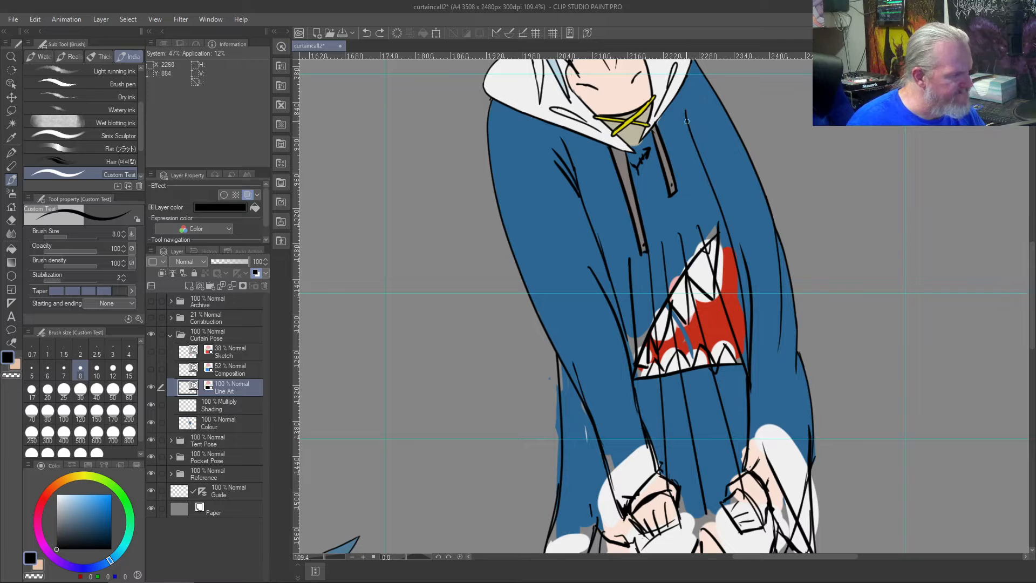
{"action": "key", "text": "ctrl+z"}
- Draw short black folds fanning out from the top of the right inner sleeve line, plus one extra fold stroke at the left armpit
{"action": "left_click_drag", "start_coordinate": [690, 129], "coordinate": [706, 169]}
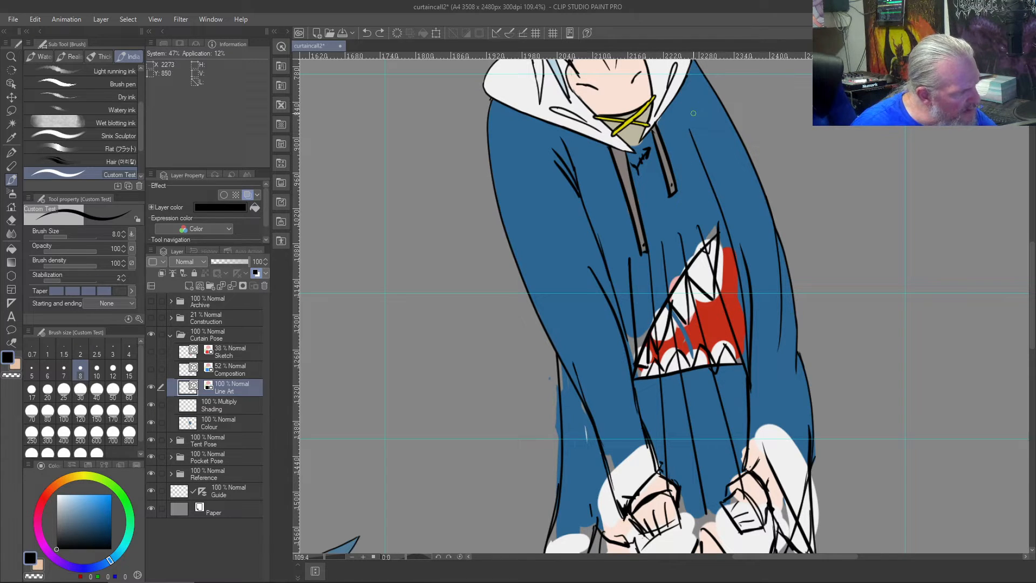
{"action": "left_click_drag", "start_coordinate": [697, 108], "coordinate": [691, 135]}
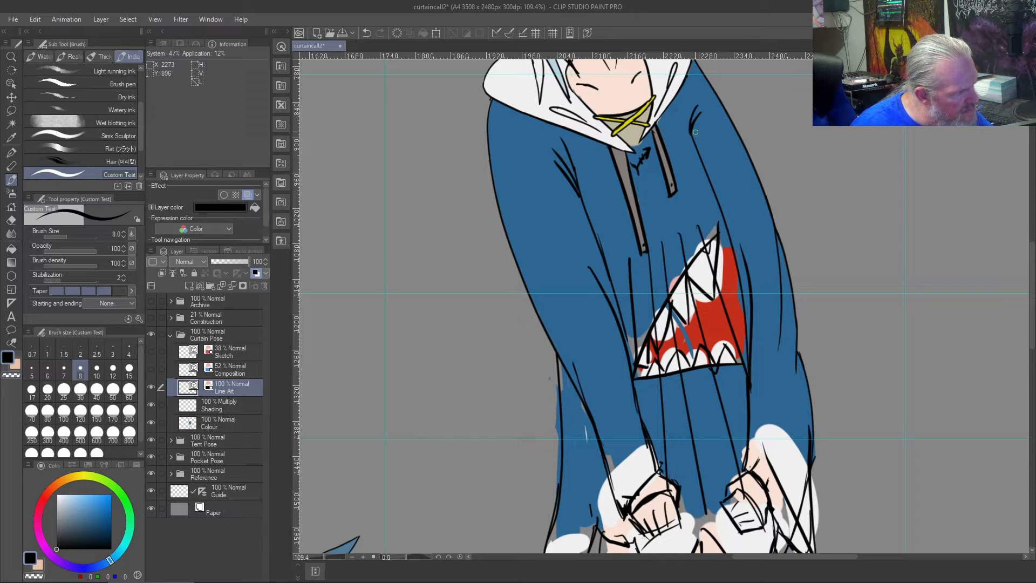
{"action": "left_click_drag", "start_coordinate": [695, 129], "coordinate": [709, 131]}
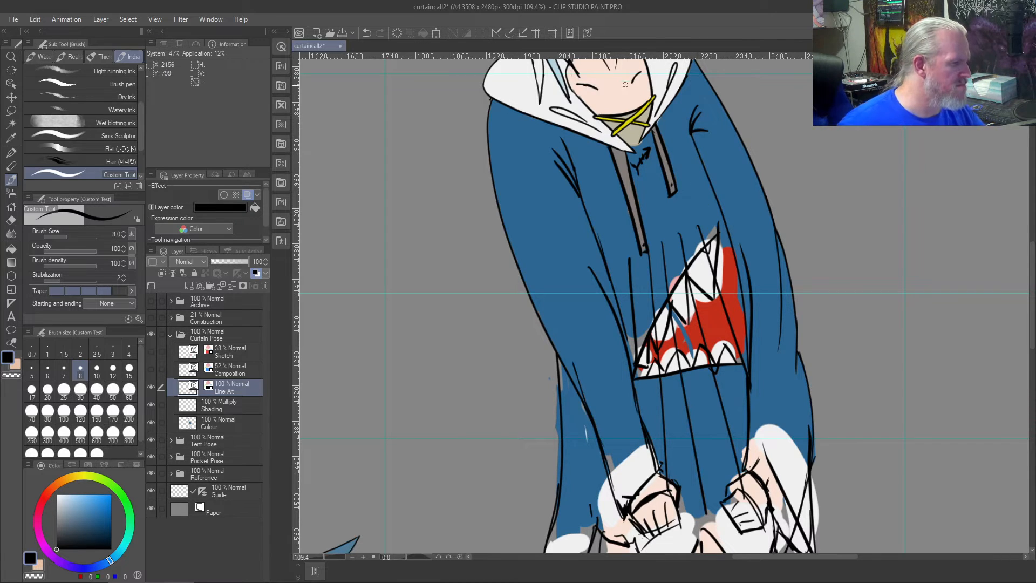
{"action": "left_click_drag", "start_coordinate": [683, 112], "coordinate": [706, 157]}
{"action": "key", "text": "ctrl+z"}
{"action": "mouse_move", "coordinate": [684, 110]}
{"action": "left_mouse_down"}
{"action": "mouse_move", "coordinate": [698, 149]}
{"action": "mouse_move", "coordinate": [677, 115]}
{"action": "left_mouse_up"}
{"action": "key", "text": "ctrl+z"}
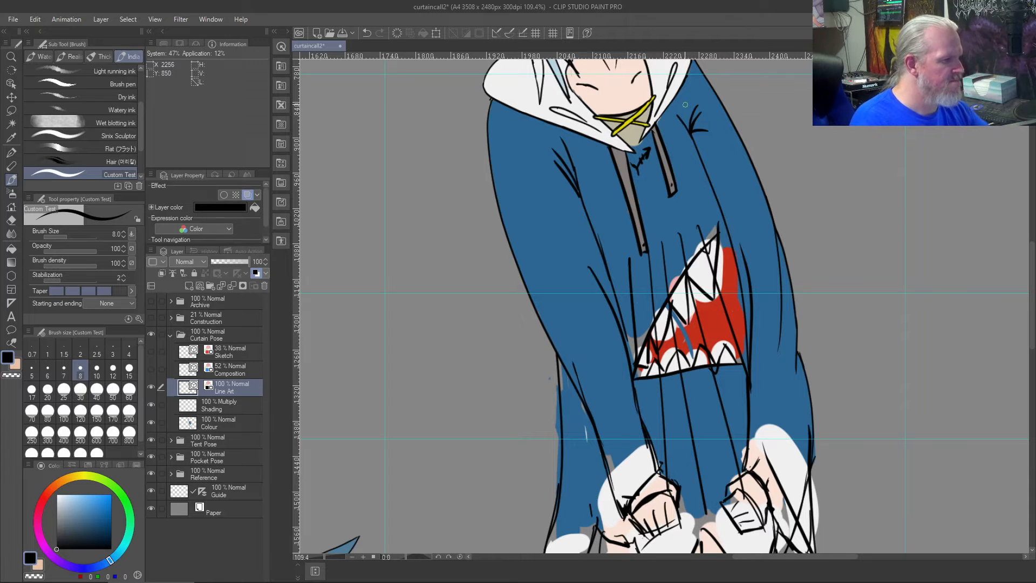
{"action": "left_click_drag", "start_coordinate": [687, 109], "coordinate": [684, 128]}
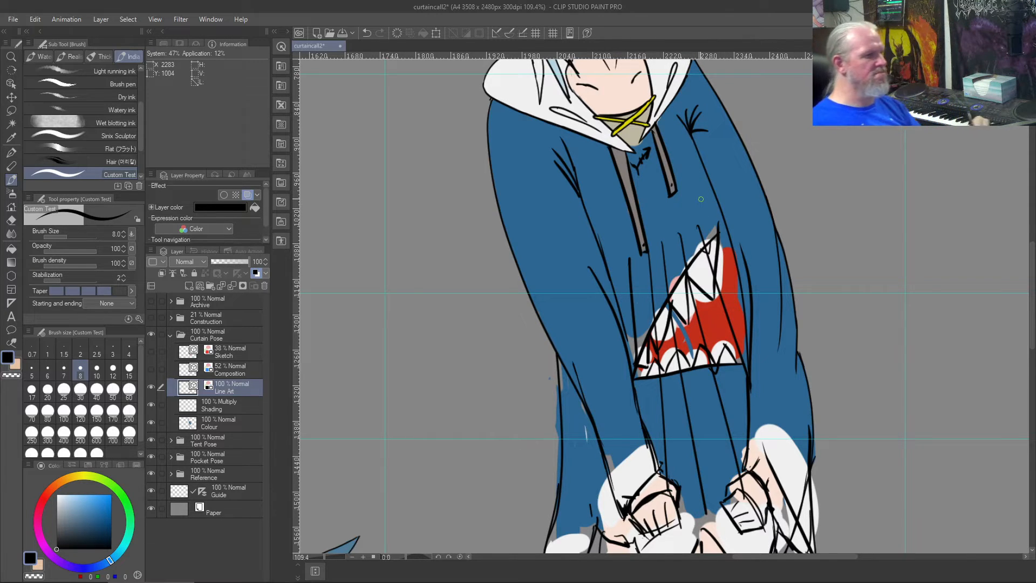
{"action": "left_click_drag", "start_coordinate": [581, 157], "coordinate": [579, 189]}
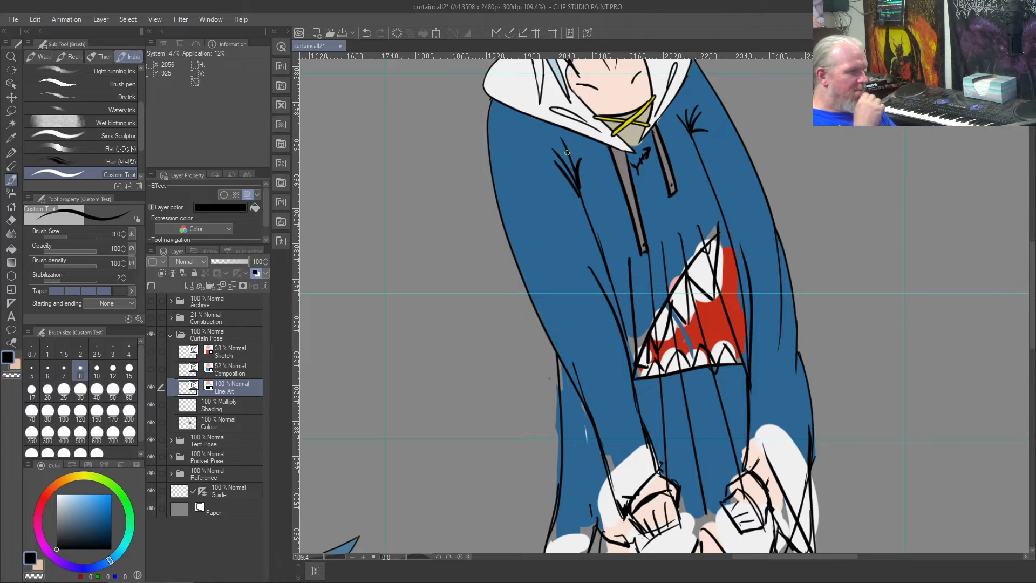
- Erase the inner strokes of the right armpit fan with the vector eraser and redraw them as one clean fold at size 8
{"action": "key", "text": "ctrl+0"}
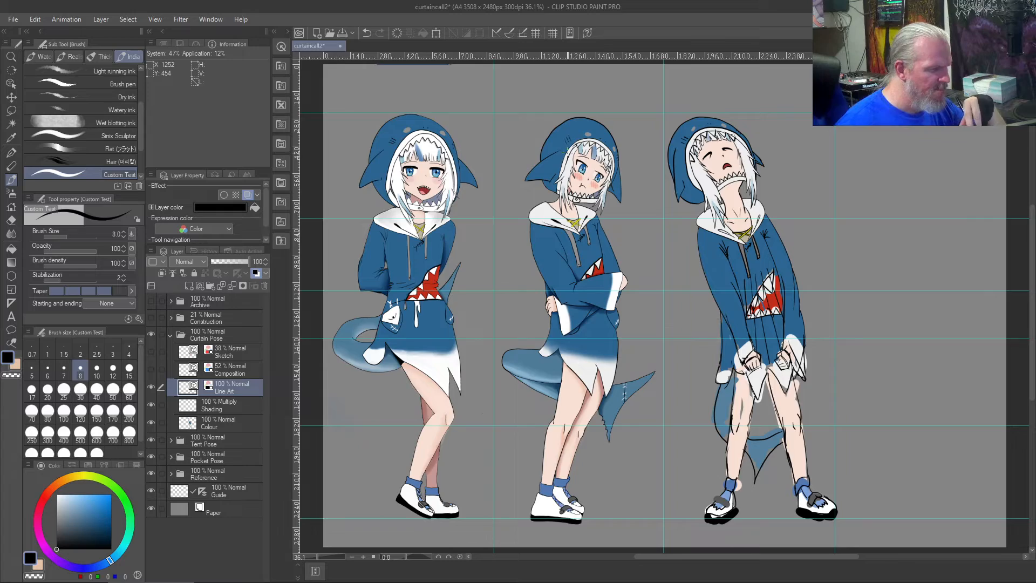
{"action": "scroll", "coordinate": [566, 152], "scroll_direction": "up", "scroll_amount": 5}
{"action": "mouse_move", "coordinate": [838, 385]}
{"action": "left_mouse_down"}
{"action": "mouse_move", "coordinate": [645, 278]}
{"action": "mouse_move", "coordinate": [448, 222]}
{"action": "left_mouse_up"}
{"action": "scroll", "coordinate": [447, 222], "scroll_direction": "up", "scroll_amount": 3}
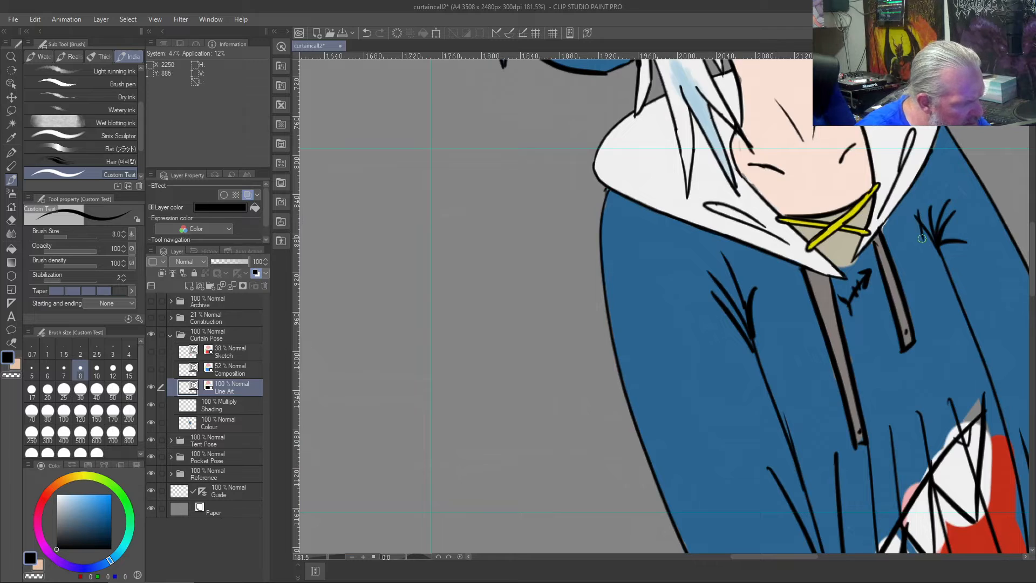
{"action": "key", "text": "e"}
{"action": "mouse_move", "coordinate": [917, 217]}
{"action": "left_mouse_down"}
{"action": "mouse_move", "coordinate": [930, 199]}
{"action": "mouse_move", "coordinate": [930, 254]}
{"action": "left_mouse_up"}
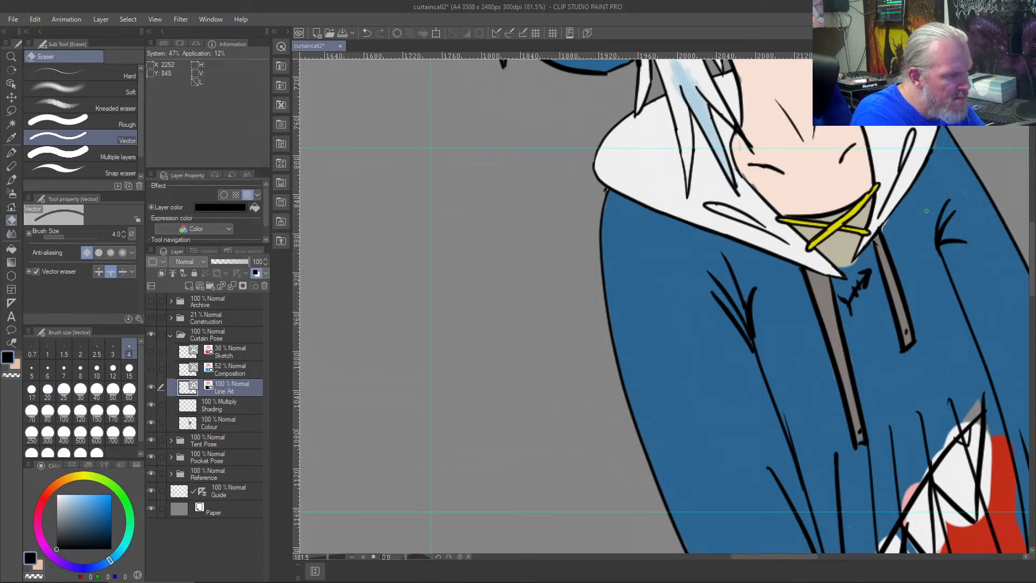
{"action": "key", "text": "b"}
{"action": "left_click_drag", "start_coordinate": [939, 249], "coordinate": [919, 205]}
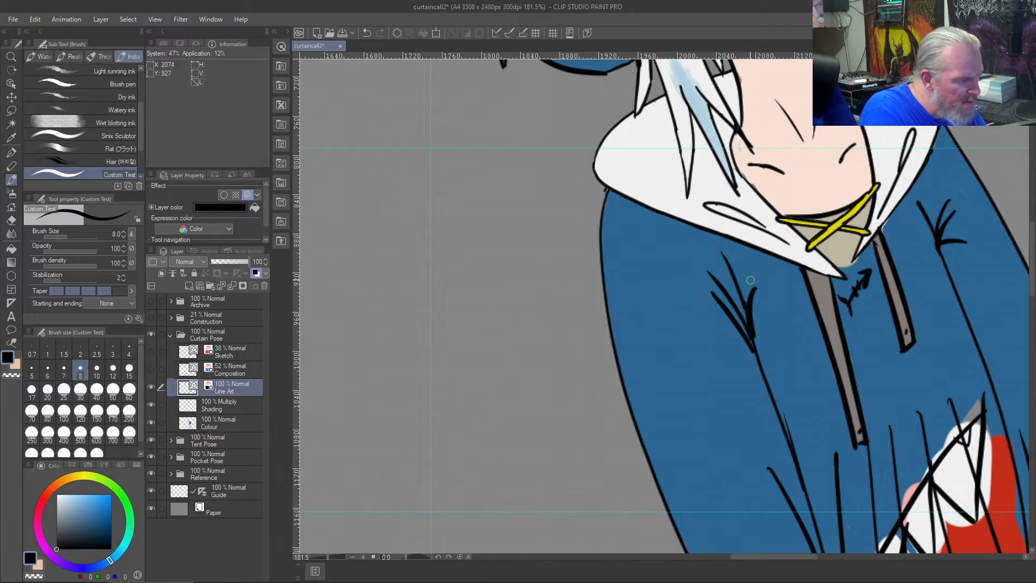
- Erase the innermost folds at the left armpit and draw a short replacement stroke running into the sleeve line
{"action": "key", "text": "j"}
{"action": "left_click", "coordinate": [756, 311]}
{"action": "key", "text": "b"}
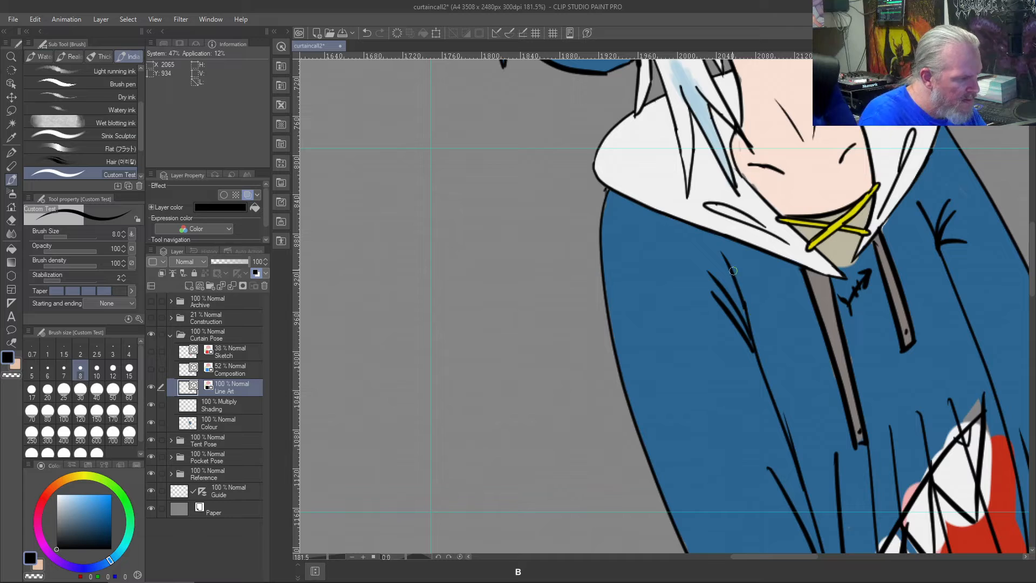
{"action": "left_click_drag", "start_coordinate": [726, 263], "coordinate": [744, 298]}
{"action": "left_click_drag", "start_coordinate": [715, 253], "coordinate": [744, 298]}
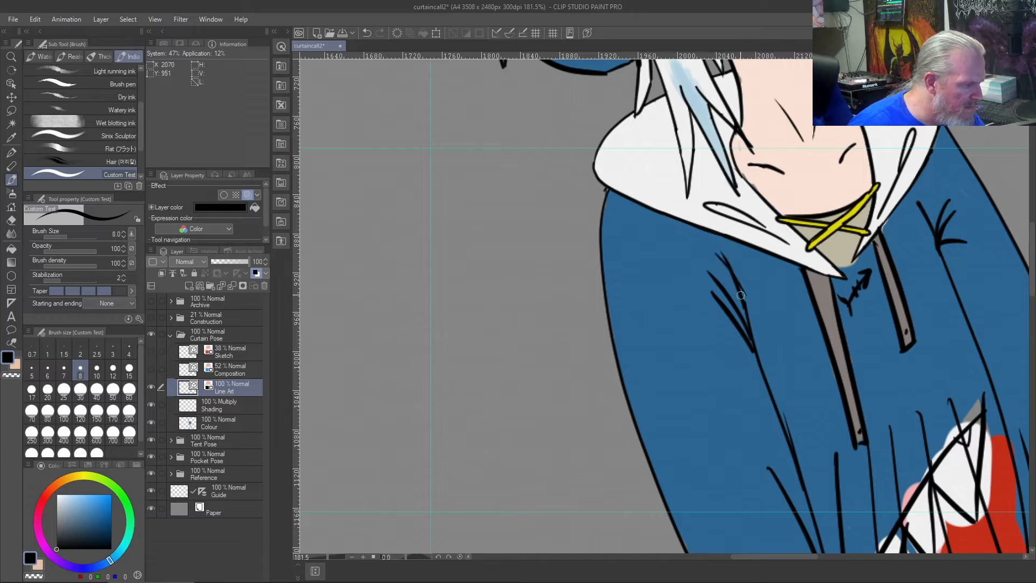
- Try shorter inner fold strokes at the left armpit beside the two existing folds
{"action": "key", "text": "j"}
{"action": "left_click_drag", "start_coordinate": [733, 276], "coordinate": [721, 260]}
{"action": "key", "text": "b"}
{"action": "left_click_drag", "start_coordinate": [746, 311], "coordinate": [714, 268]}
{"action": "key", "text": "b"}
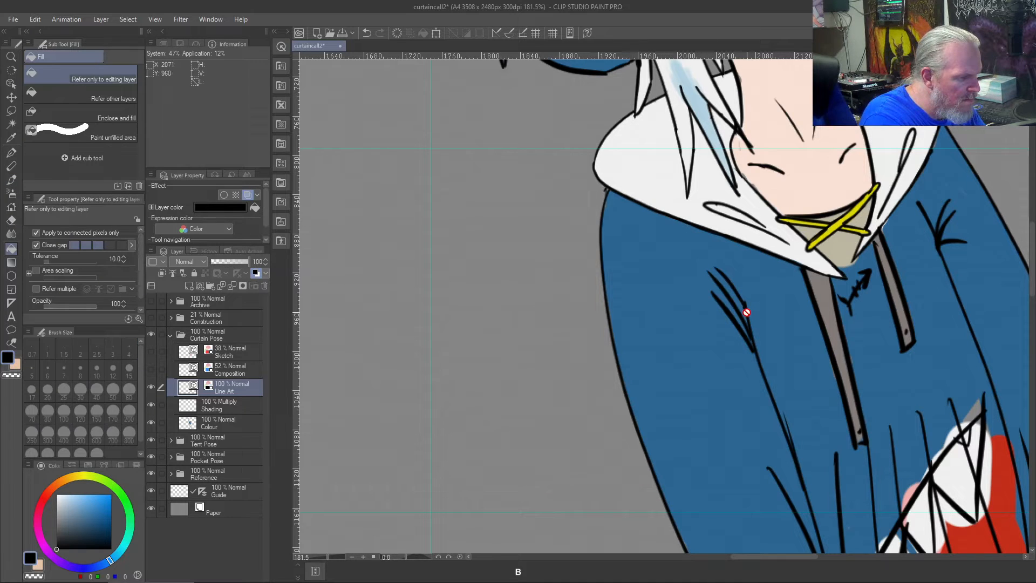
{"action": "key", "text": "b"}
{"action": "key", "text": "j"}
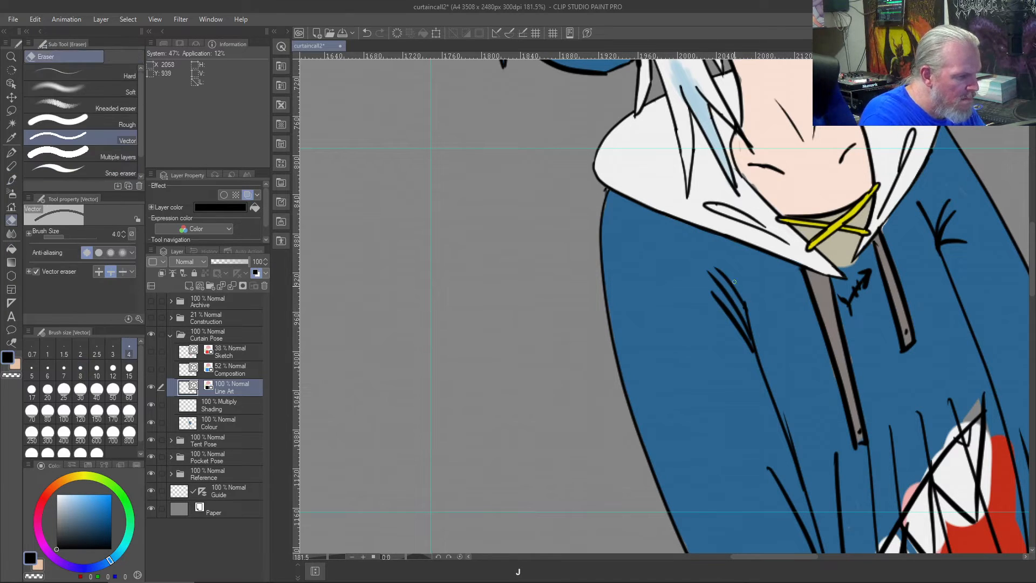
{"action": "key", "text": "b"}
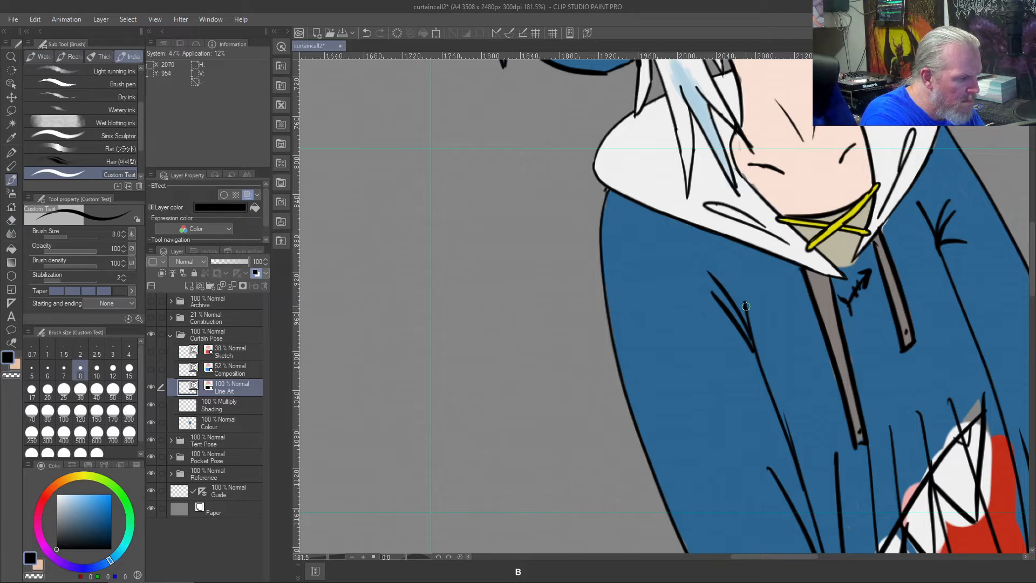
{"action": "key", "text": "ctrl+z"}
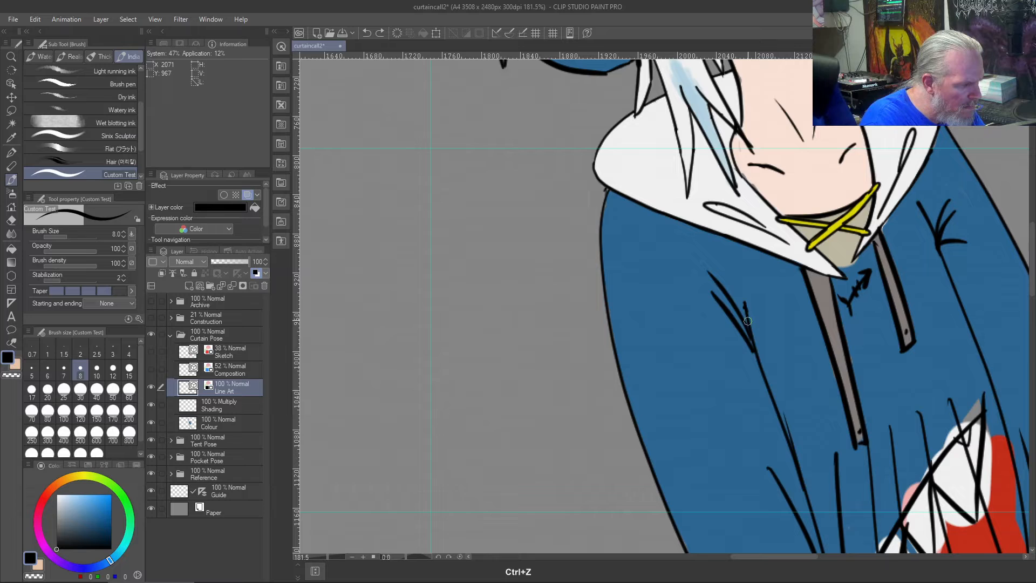
- Erase the upper left inner sleeve line and redraw it as an outward curve from below the collar to the lower sleeve line
{"action": "key", "text": "j"}
{"action": "left_click_drag", "start_coordinate": [741, 312], "coordinate": [750, 308]}
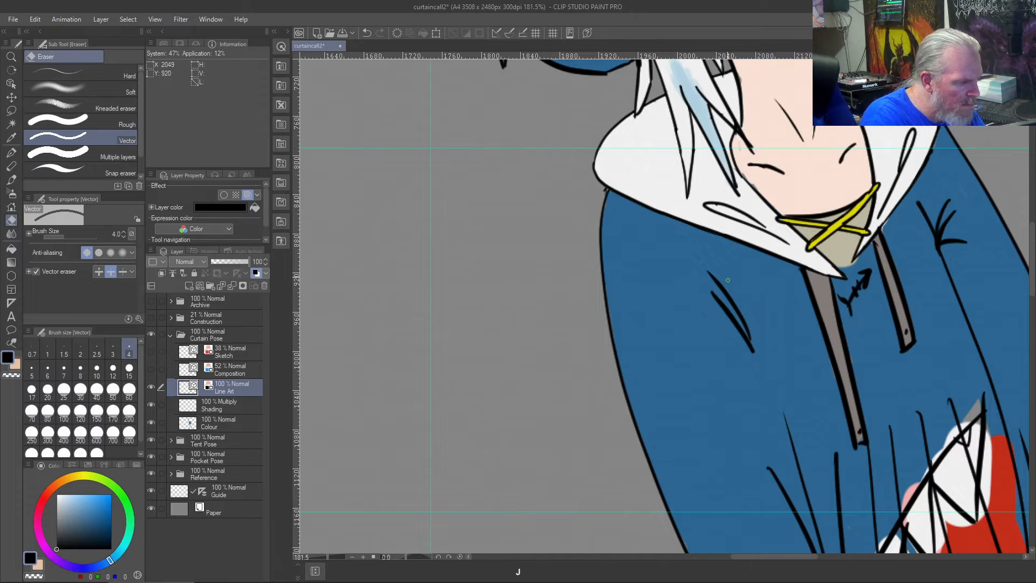
{"action": "key", "text": "b"}
{"action": "left_click_drag", "start_coordinate": [791, 431], "coordinate": [734, 290]}
{"action": "key", "text": "ctrl+z"}
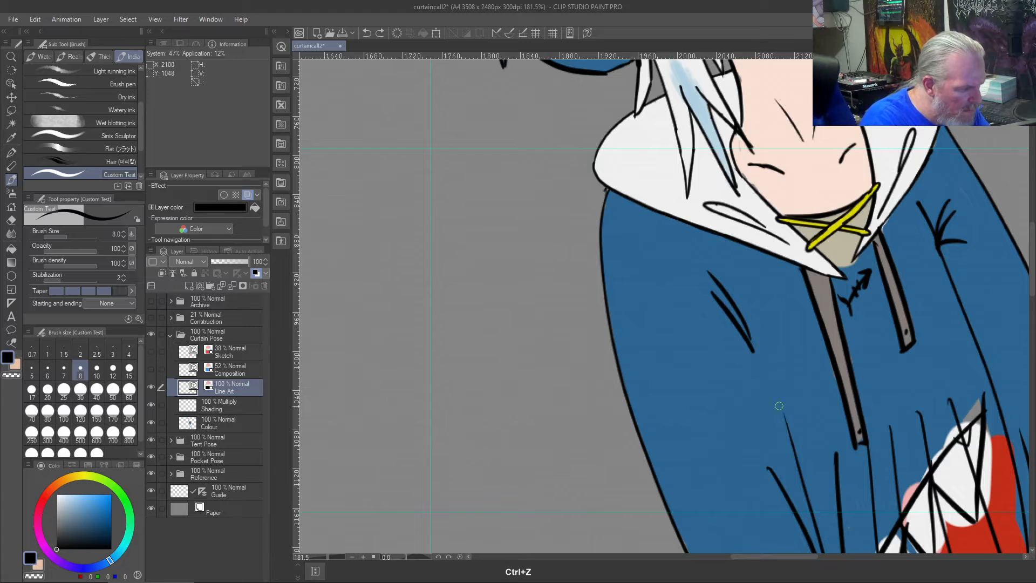
{"action": "left_click_drag", "start_coordinate": [784, 424], "coordinate": [749, 302]}
{"action": "key", "text": "ctrl+z"}
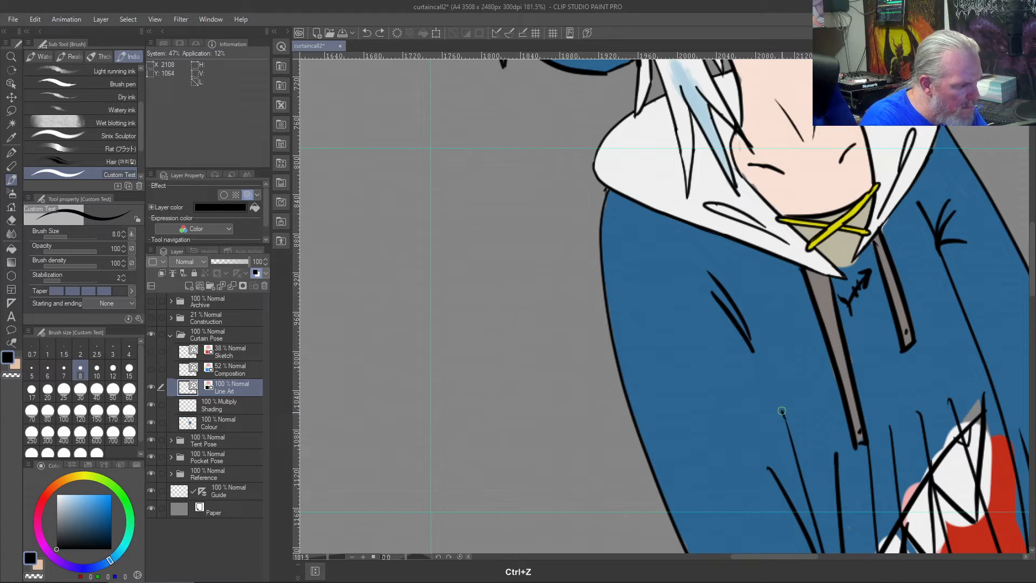
{"action": "left_click_drag", "start_coordinate": [784, 419], "coordinate": [723, 269]}
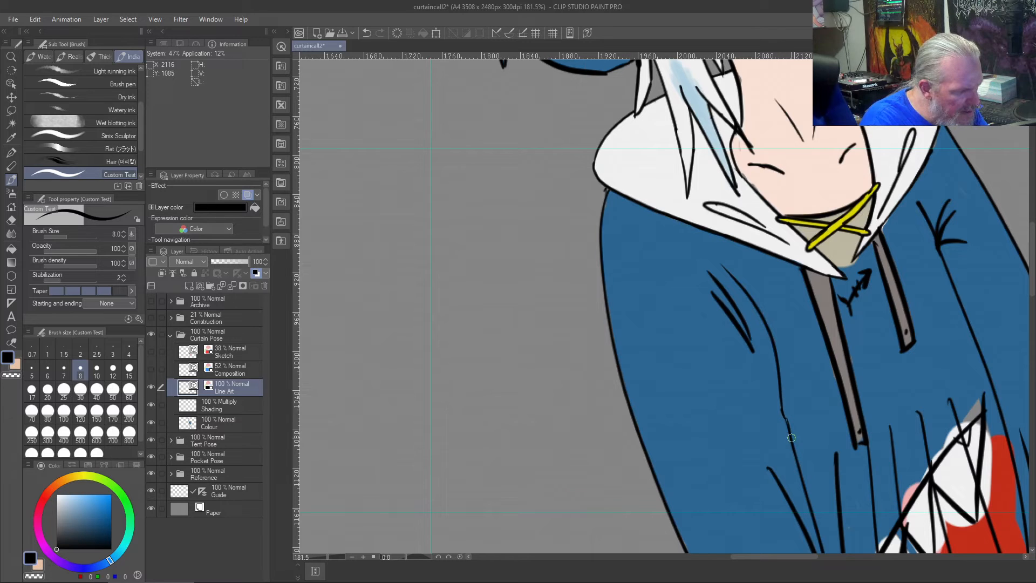
{"action": "key", "text": "ctrl+z"}
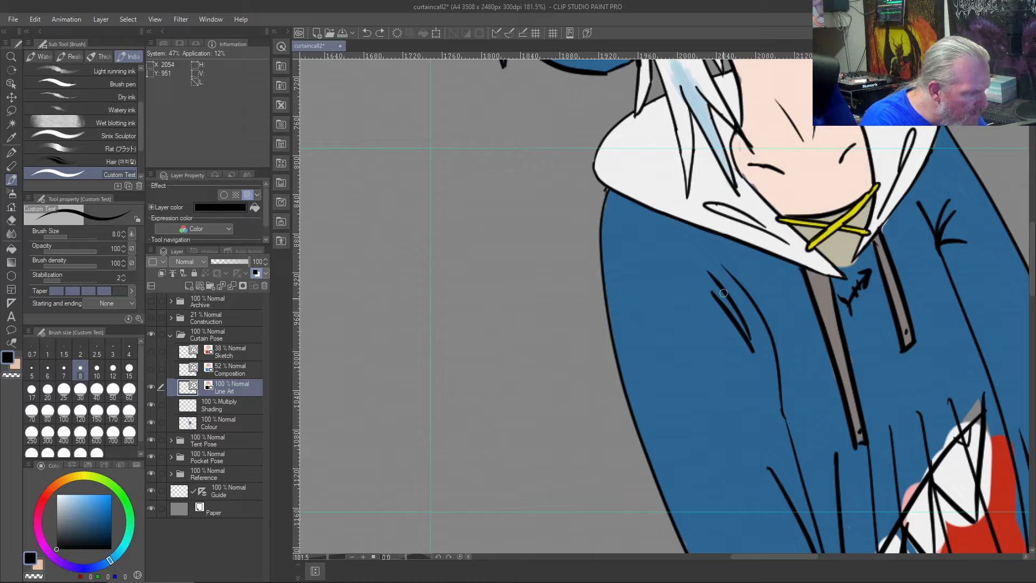
- Erase the old left armpit folds on the Line Art layer, keeping the new curved sleeve line
{"action": "key", "text": "j"}
{"action": "left_click", "coordinate": [714, 277]}
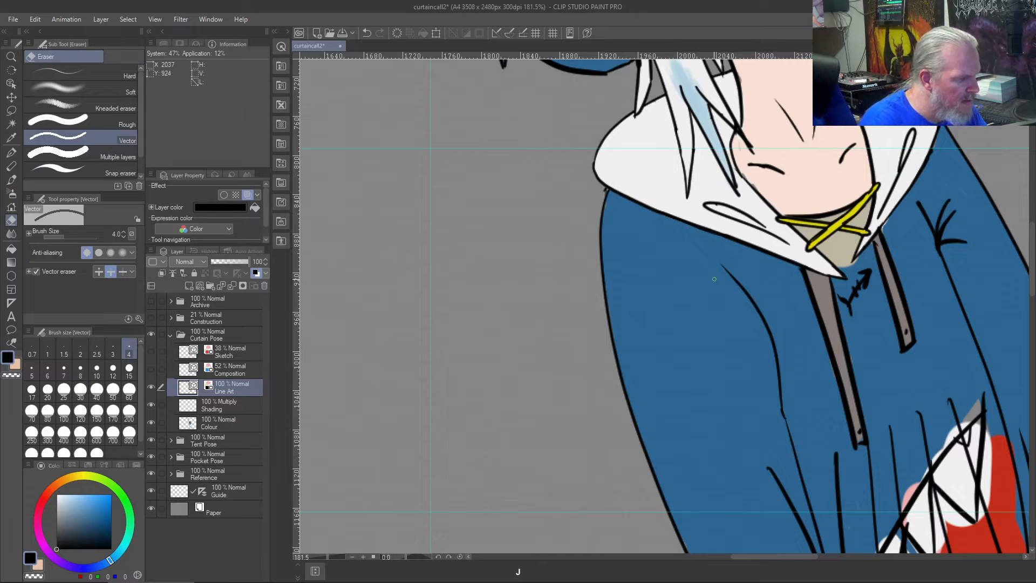
{"action": "left_click", "coordinate": [761, 318]}
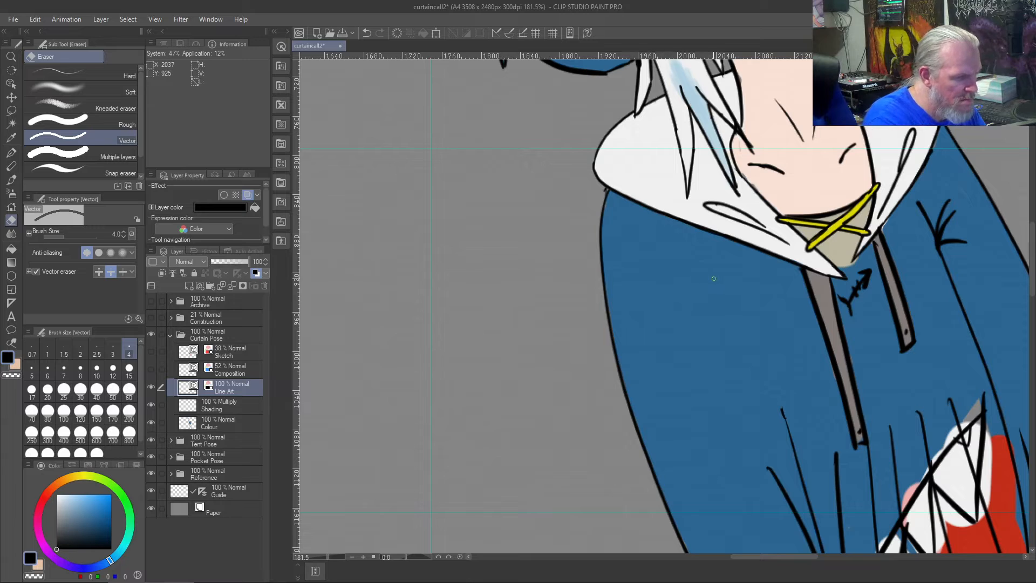
{"action": "key", "text": "ctrl+z"}
{"action": "key", "text": "b"}
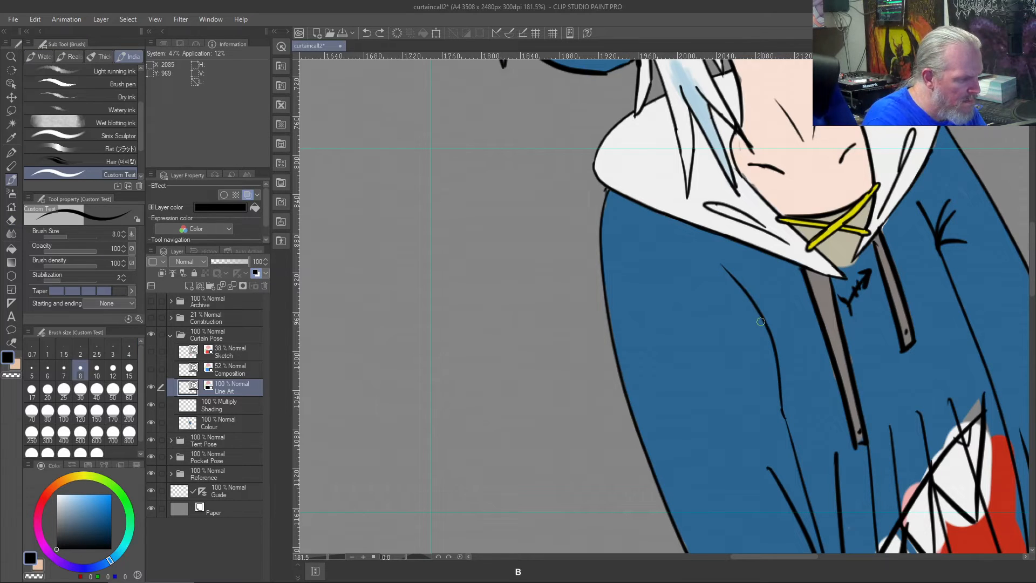
- Draw three short black folds fanning out from the top of the curved left inner sleeve line
{"action": "left_click_drag", "start_coordinate": [722, 265], "coordinate": [675, 234]}
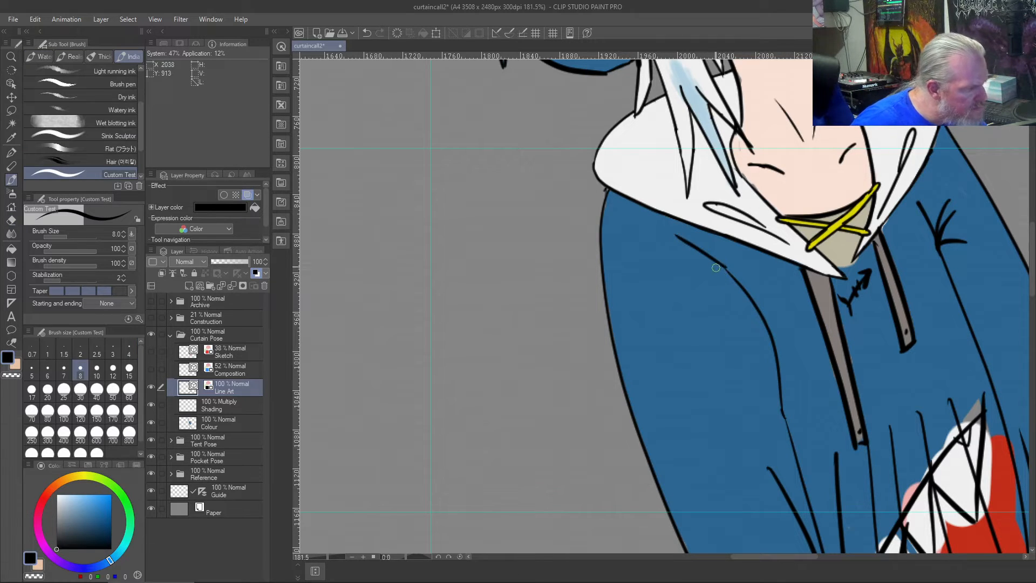
{"action": "mouse_move", "coordinate": [722, 266]}
{"action": "left_mouse_down"}
{"action": "mouse_move", "coordinate": [671, 259]}
{"action": "mouse_move", "coordinate": [723, 261]}
{"action": "mouse_move", "coordinate": [728, 274]}
{"action": "left_mouse_up"}
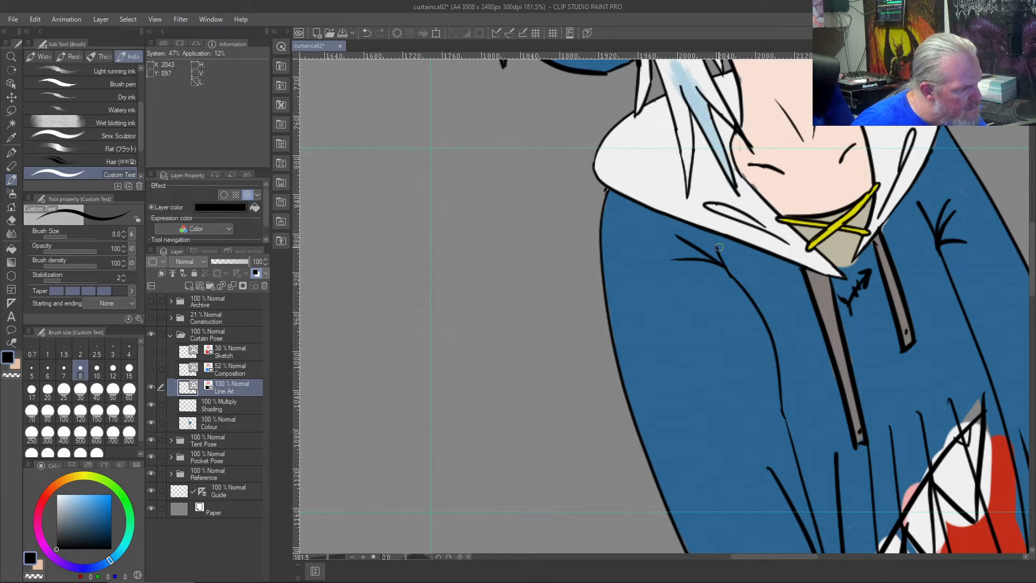
{"action": "left_click_drag", "start_coordinate": [717, 235], "coordinate": [724, 264]}
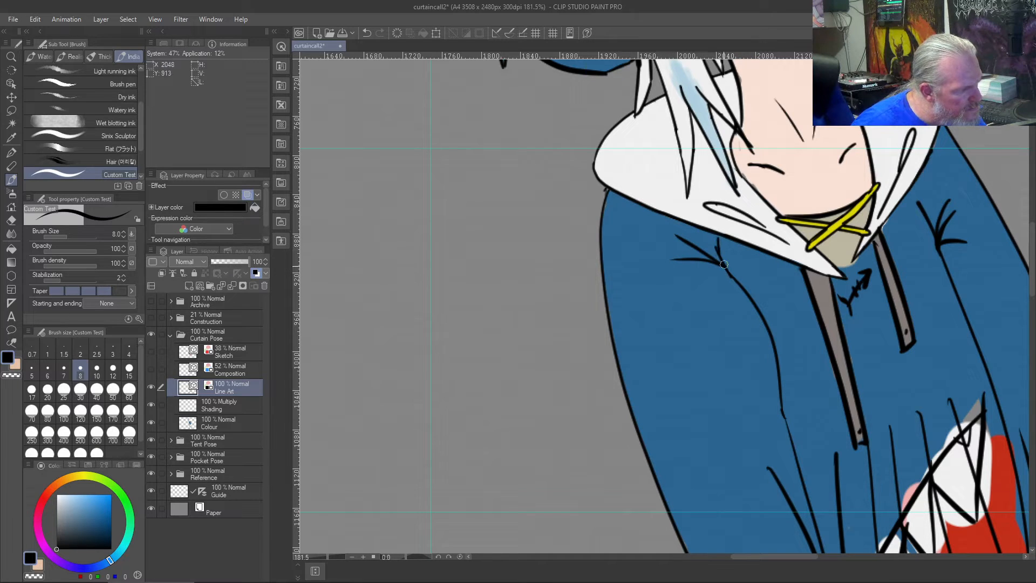
- Compare the figure with the other poses and erase the short folds at the top of the left inner sleeve line
{"action": "scroll", "coordinate": [734, 356], "scroll_direction": "down", "scroll_amount": 5}
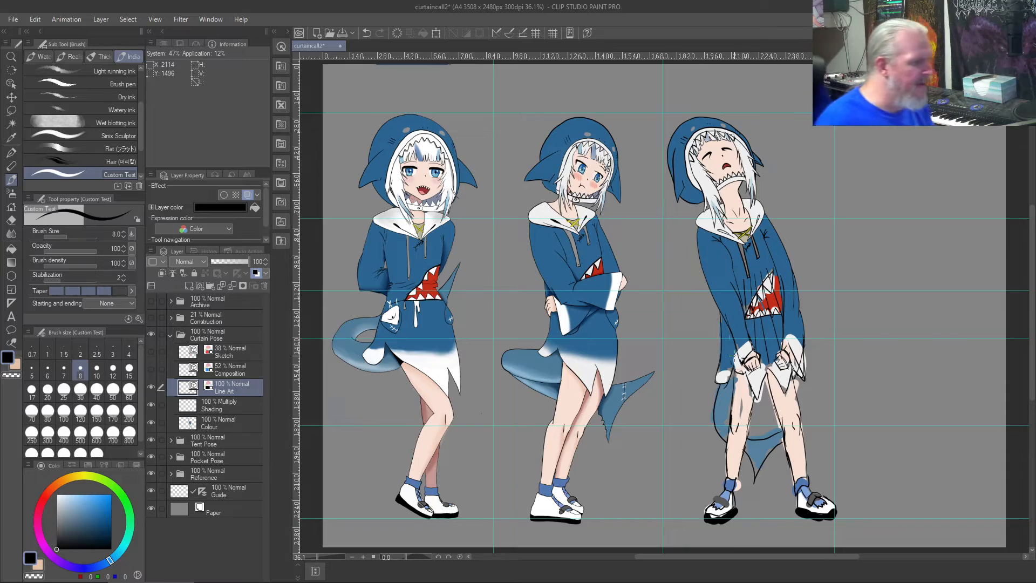
{"action": "scroll", "coordinate": [734, 355], "scroll_direction": "up", "scroll_amount": 3}
{"action": "left_click_drag", "start_coordinate": [687, 147], "coordinate": [633, 368]}
{"action": "scroll", "coordinate": [632, 363], "scroll_direction": "up", "scroll_amount": 4}
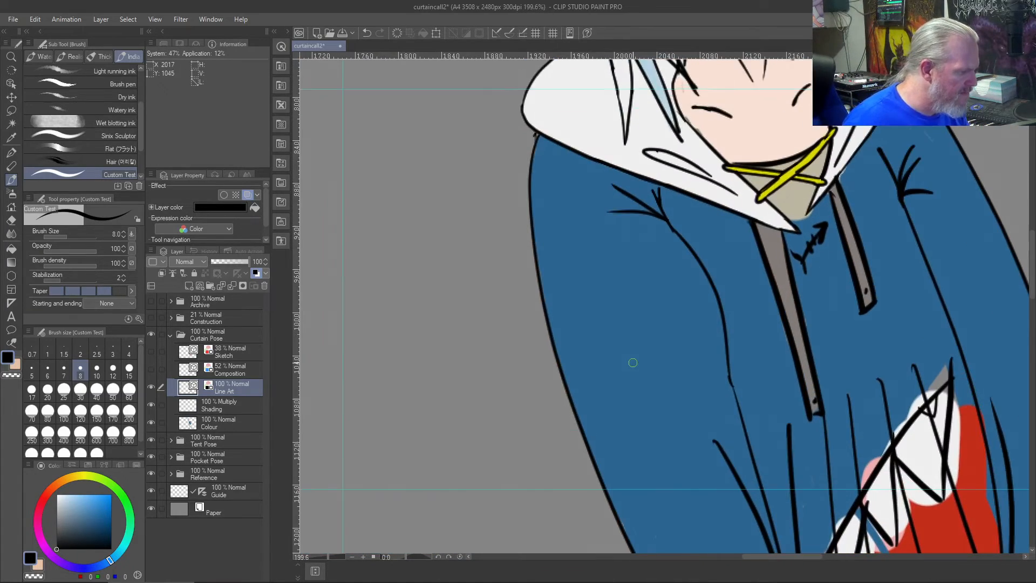
{"action": "key", "text": "j"}
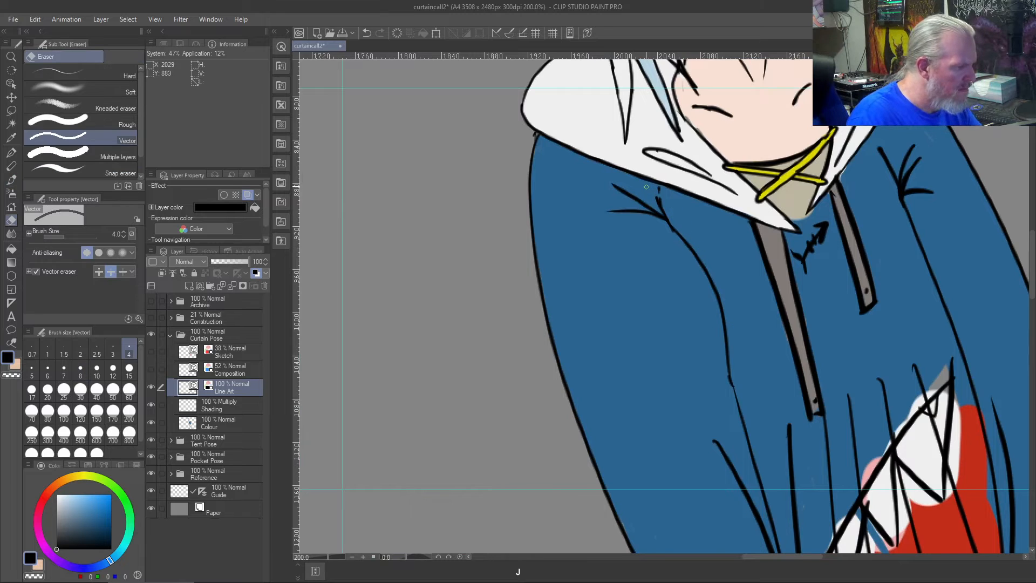
{"action": "mouse_move", "coordinate": [651, 203]}
{"action": "left_mouse_down"}
{"action": "mouse_move", "coordinate": [605, 187]}
{"action": "mouse_move", "coordinate": [657, 203]}
{"action": "mouse_move", "coordinate": [607, 232]}
{"action": "mouse_move", "coordinate": [647, 210]}
{"action": "mouse_move", "coordinate": [628, 239]}
{"action": "mouse_move", "coordinate": [664, 227]}
{"action": "left_mouse_up"}
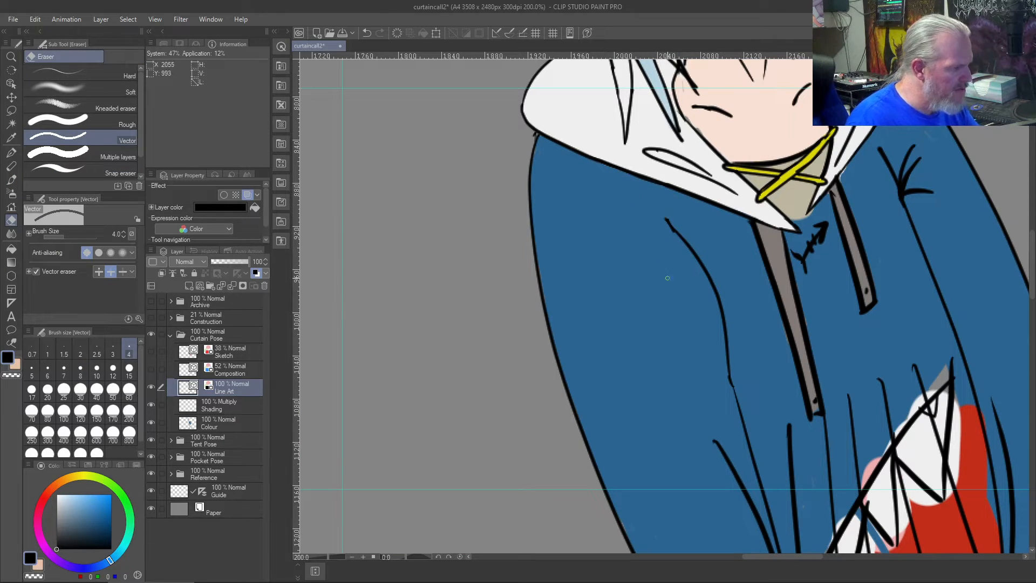
- Erase the fanned folds at the right armpit and draw one short black fold extending the right inner sleeve line upward
{"action": "mouse_move", "coordinate": [920, 200]}
{"action": "left_mouse_down"}
{"action": "mouse_move", "coordinate": [903, 146]}
{"action": "mouse_move", "coordinate": [890, 166]}
{"action": "mouse_move", "coordinate": [916, 157]}
{"action": "mouse_move", "coordinate": [934, 220]}
{"action": "mouse_move", "coordinate": [903, 155]}
{"action": "mouse_move", "coordinate": [885, 236]}
{"action": "mouse_move", "coordinate": [885, 174]}
{"action": "left_mouse_up"}
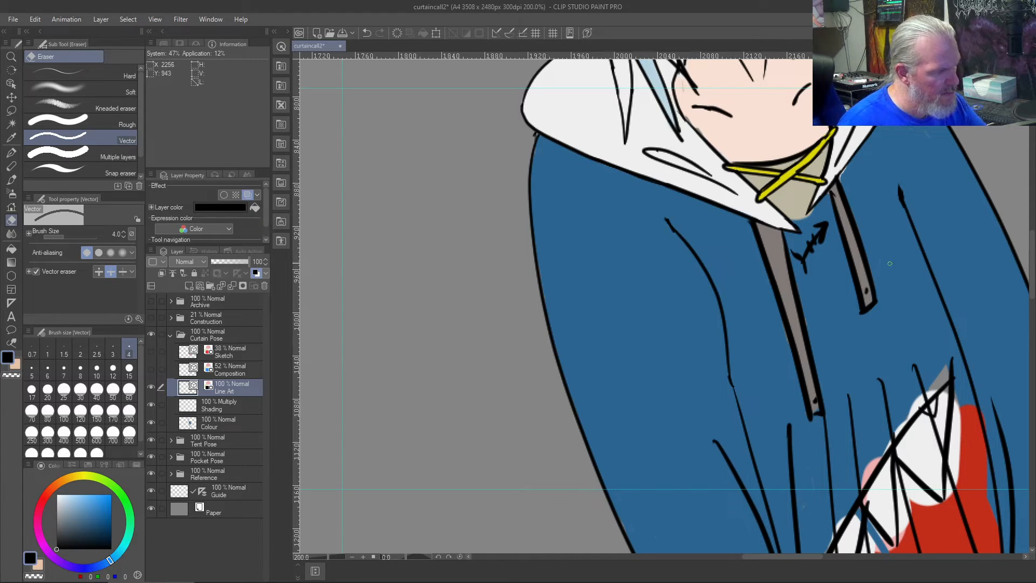
{"action": "key", "text": "ctrl+0"}
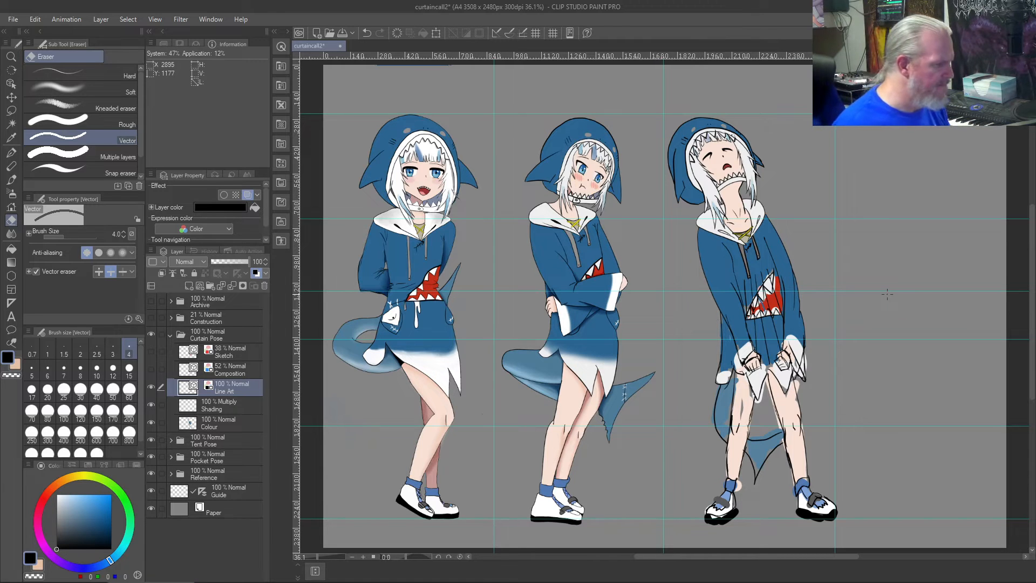
{"action": "scroll", "coordinate": [886, 294], "scroll_direction": "up", "scroll_amount": 5}
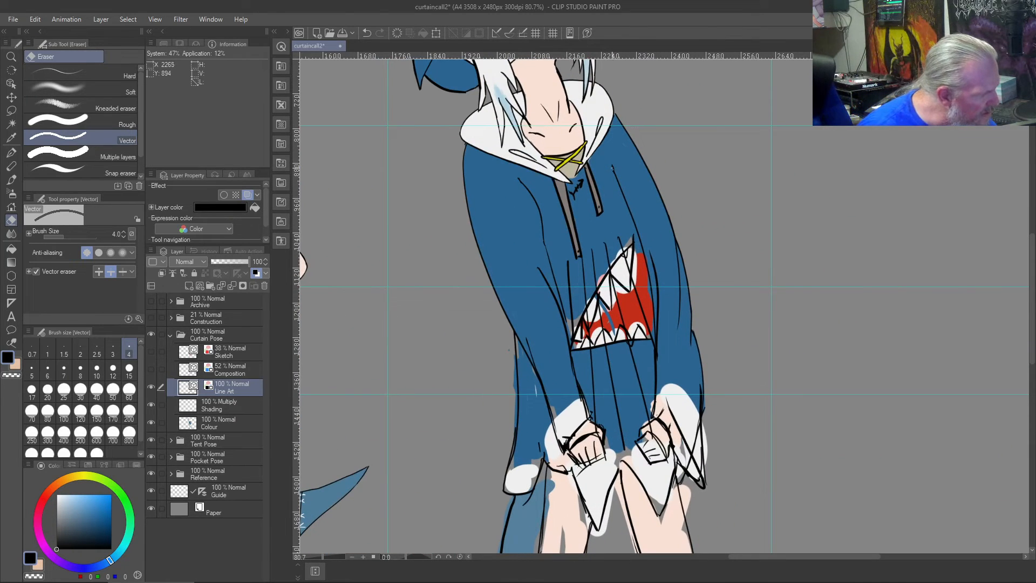
{"action": "key", "text": "b"}
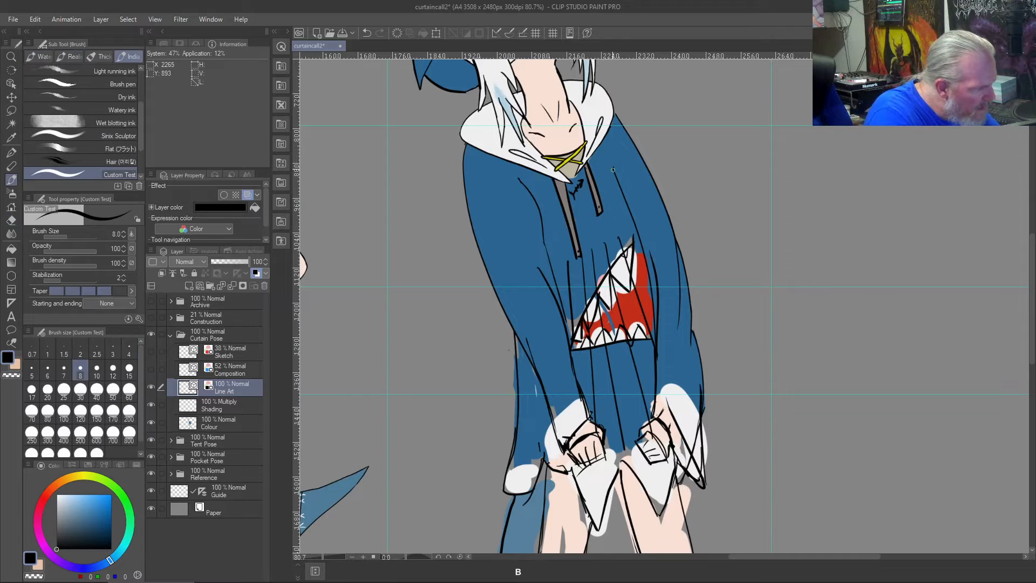
{"action": "left_click_drag", "start_coordinate": [613, 167], "coordinate": [612, 146]}
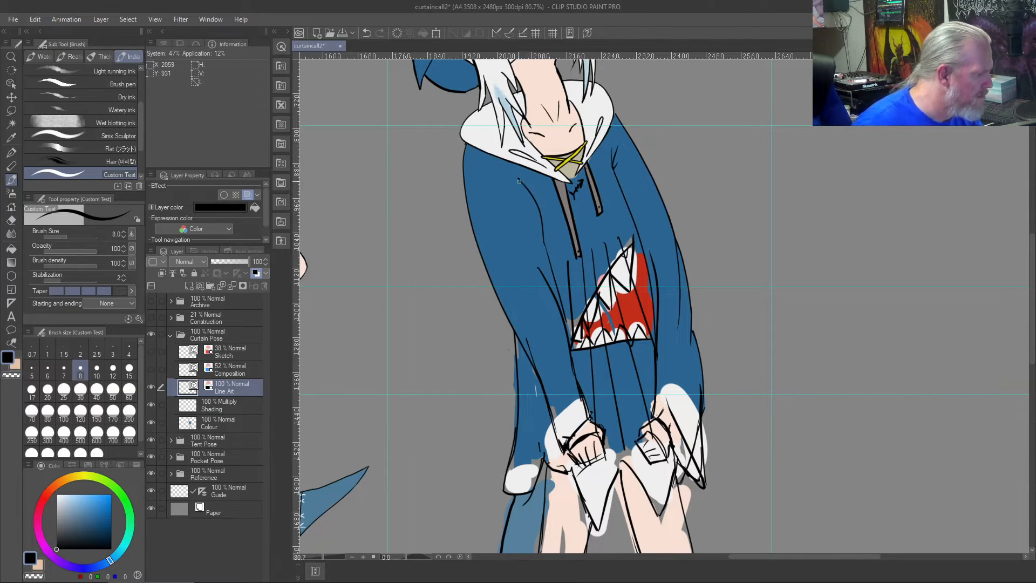
- Try several short black fold strokes at the top of the curved left inner sleeve line and compare with the other poses
{"action": "left_click_drag", "start_coordinate": [529, 194], "coordinate": [514, 163]}
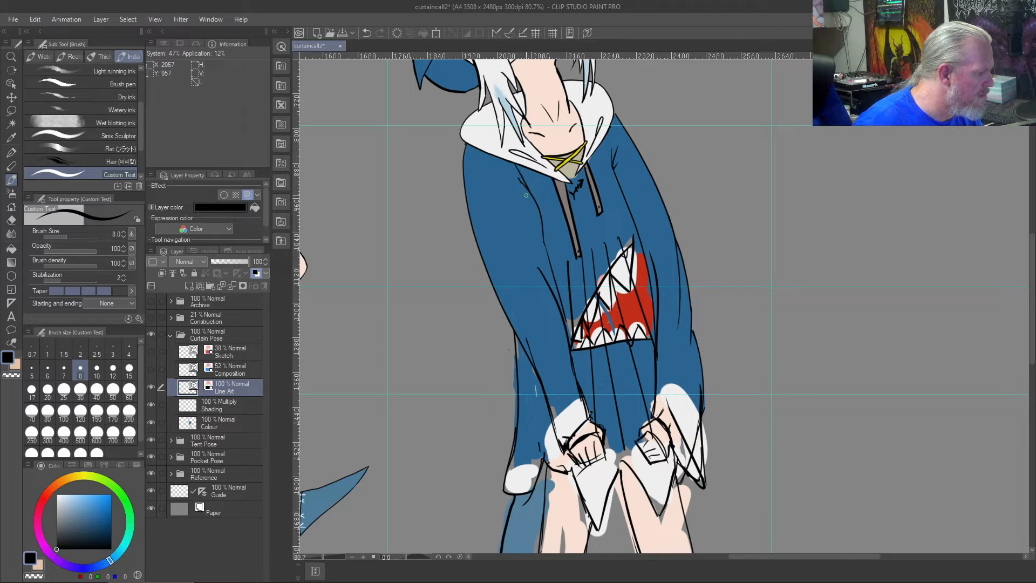
{"action": "key", "text": "ctrl+z"}
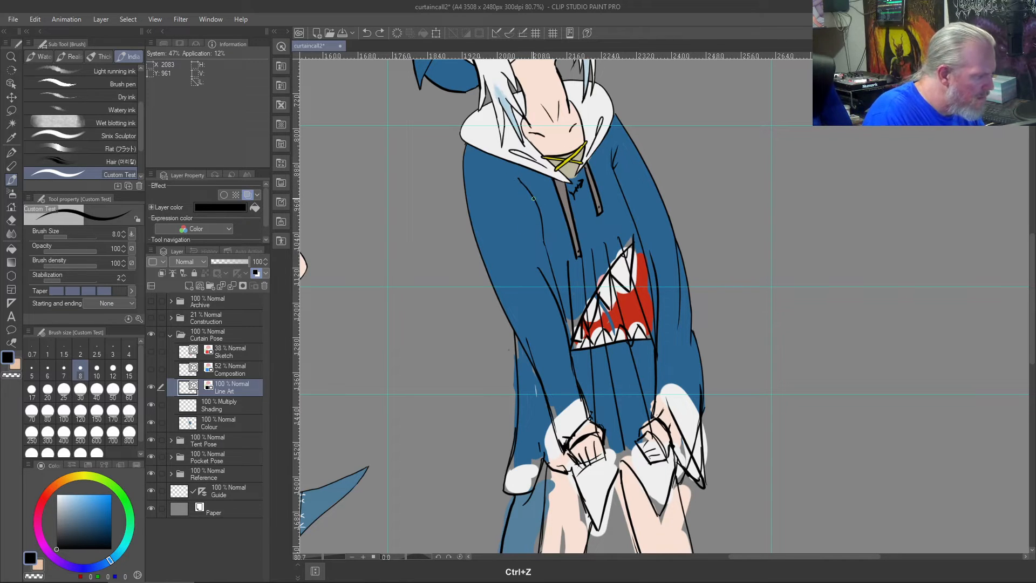
{"action": "key", "text": "ctrl+z"}
{"action": "mouse_move", "coordinate": [528, 190]}
{"action": "left_mouse_down"}
{"action": "mouse_move", "coordinate": [492, 182]}
{"action": "mouse_move", "coordinate": [527, 189]}
{"action": "mouse_move", "coordinate": [497, 158]}
{"action": "left_mouse_up"}
{"action": "key", "text": "ctrl+z"}
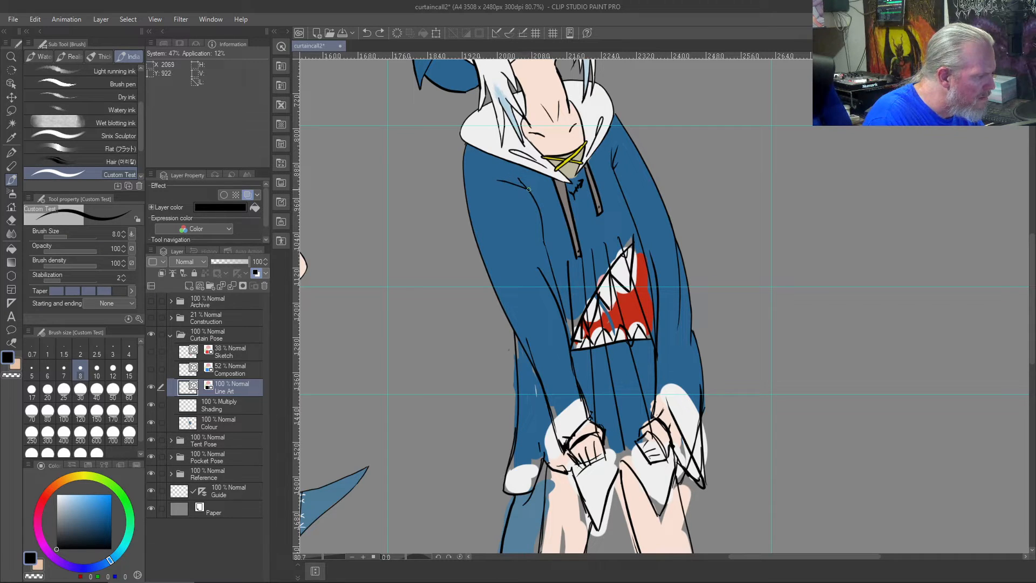
{"action": "key", "text": "ctrl+z"}
{"action": "left_click_drag", "start_coordinate": [518, 179], "coordinate": [498, 165]}
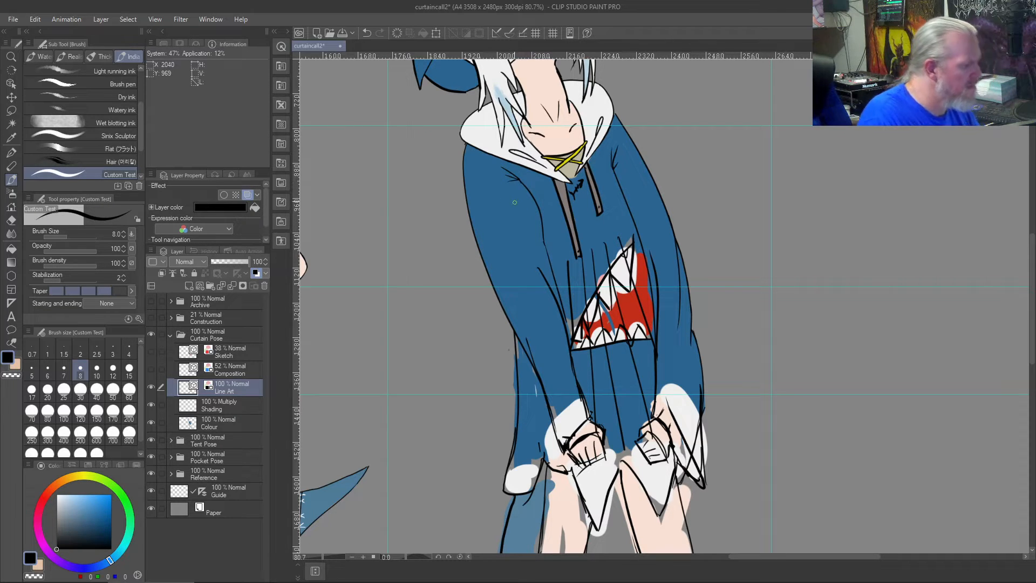
{"action": "key", "text": "ctrl+0"}
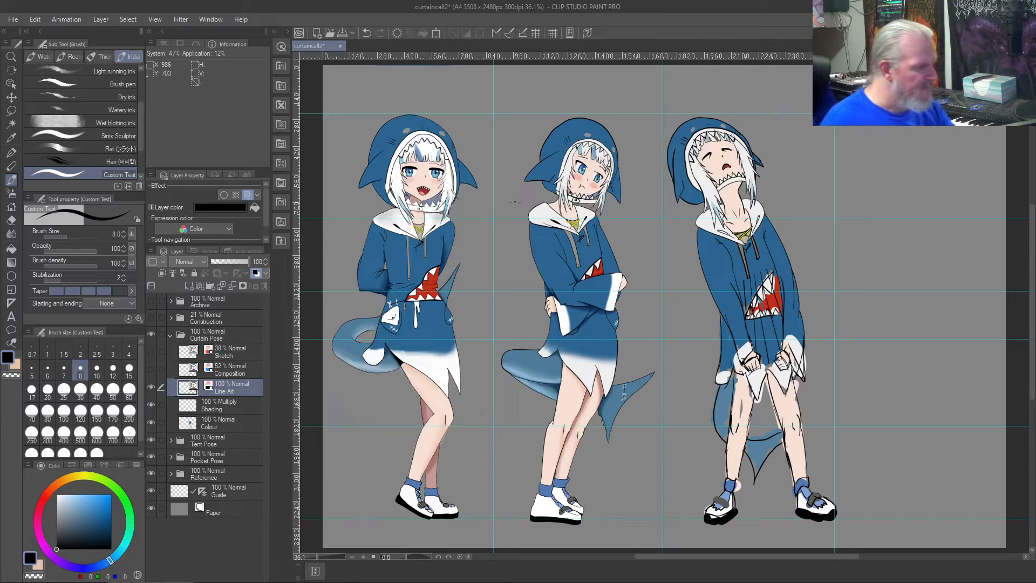
- Erase the curved left inner sleeve line with its top folds, down to the thicker lower sleeve line
{"action": "scroll", "coordinate": [515, 202], "scroll_direction": "up", "scroll_amount": 6}
{"action": "left_click_drag", "start_coordinate": [856, 373], "coordinate": [571, 261]}
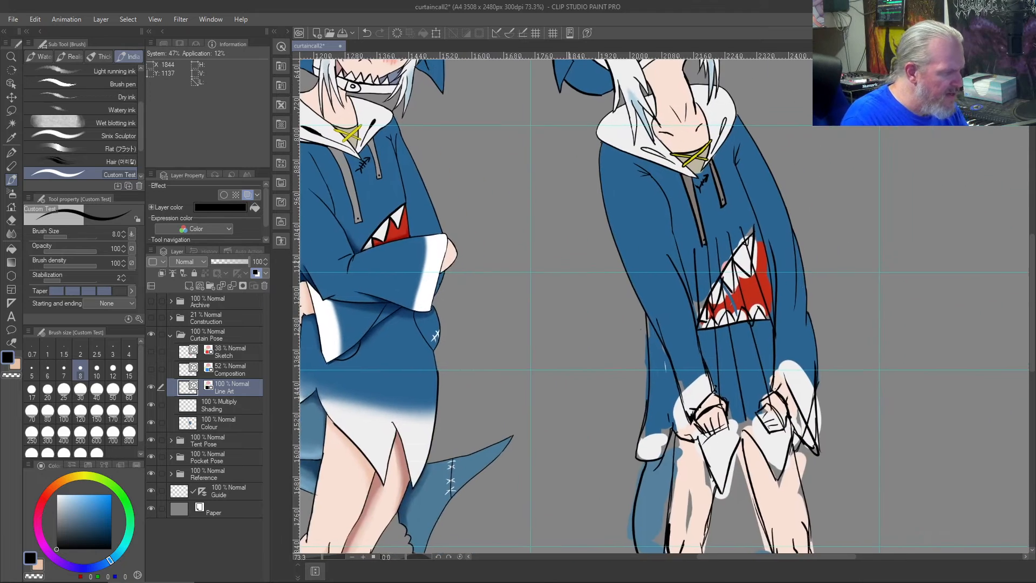
{"action": "scroll", "coordinate": [569, 261], "scroll_direction": "up", "scroll_amount": 6}
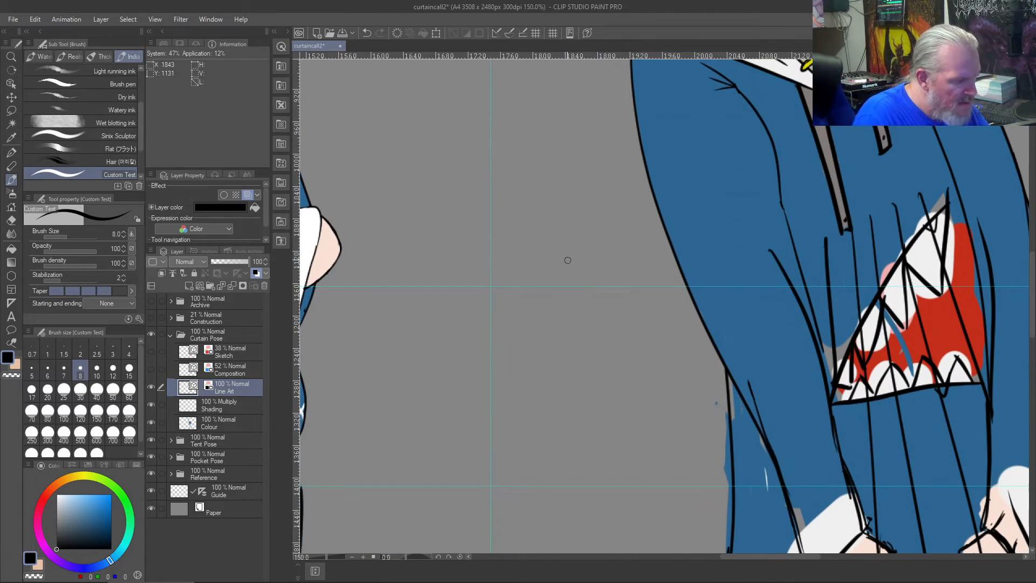
{"action": "key", "text": "j"}
{"action": "left_click_drag", "start_coordinate": [768, 158], "coordinate": [783, 152]}
{"action": "left_click_drag", "start_coordinate": [727, 93], "coordinate": [702, 63]}
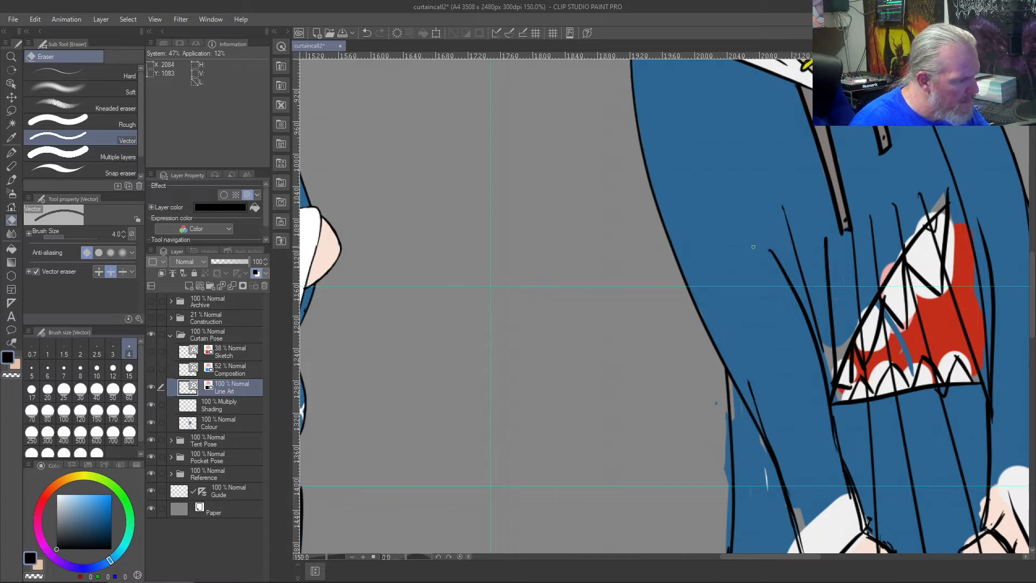
{"action": "left_click_drag", "start_coordinate": [757, 231], "coordinate": [774, 201]}
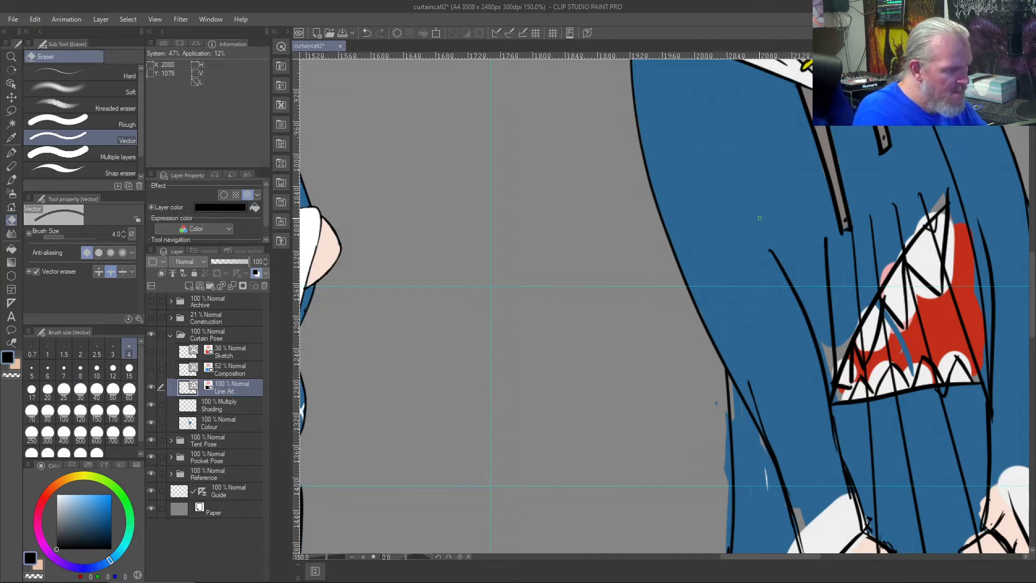
- Redraw the left inner sleeve line as one long curve from the lower sleeve line towards the shoulder, with a short fold near its top
{"action": "key", "text": "b"}
{"action": "scroll", "coordinate": [795, 255], "scroll_direction": "down", "scroll_amount": 3}
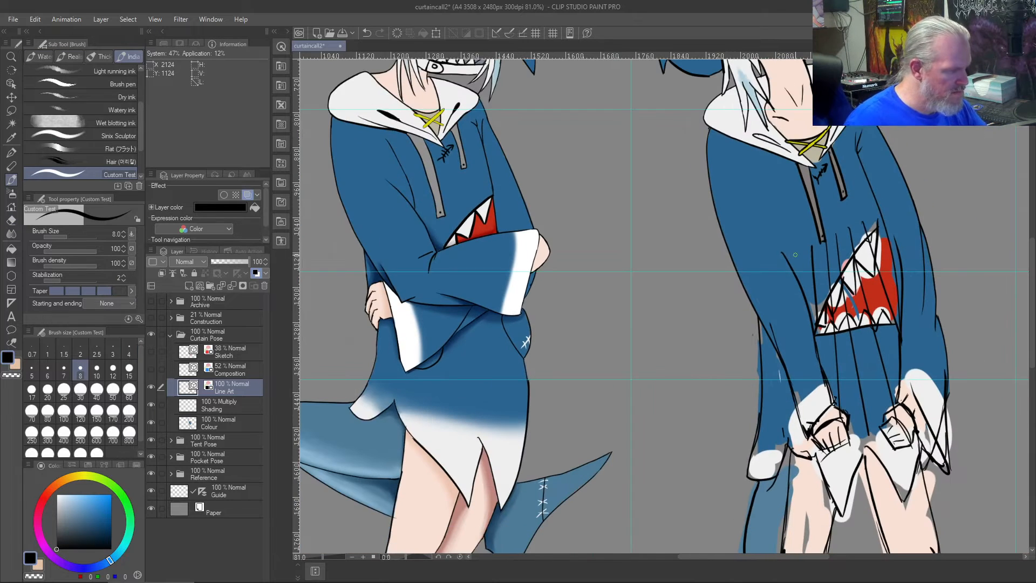
{"action": "left_click_drag", "start_coordinate": [794, 267], "coordinate": [727, 157]}
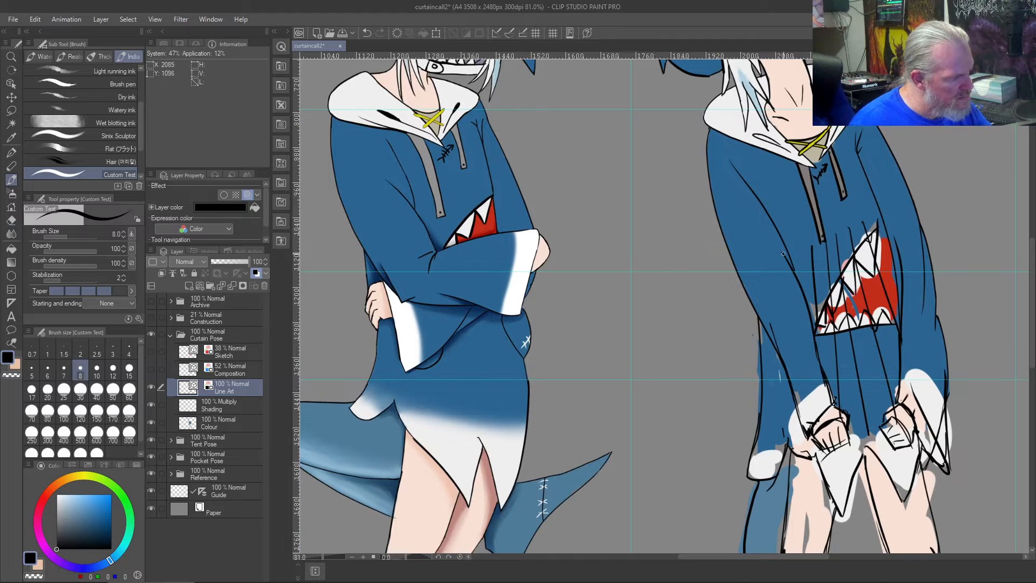
{"action": "key", "text": "ctrl+z"}
{"action": "left_click_drag", "start_coordinate": [794, 275], "coordinate": [755, 165]}
{"action": "key", "text": "ctrl+z"}
{"action": "mouse_move", "coordinate": [792, 270]}
{"action": "left_mouse_down"}
{"action": "mouse_move", "coordinate": [753, 190]}
{"action": "mouse_move", "coordinate": [778, 288]}
{"action": "mouse_move", "coordinate": [747, 210]}
{"action": "mouse_move", "coordinate": [752, 189]}
{"action": "mouse_move", "coordinate": [755, 199]}
{"action": "mouse_move", "coordinate": [724, 146]}
{"action": "left_mouse_up"}
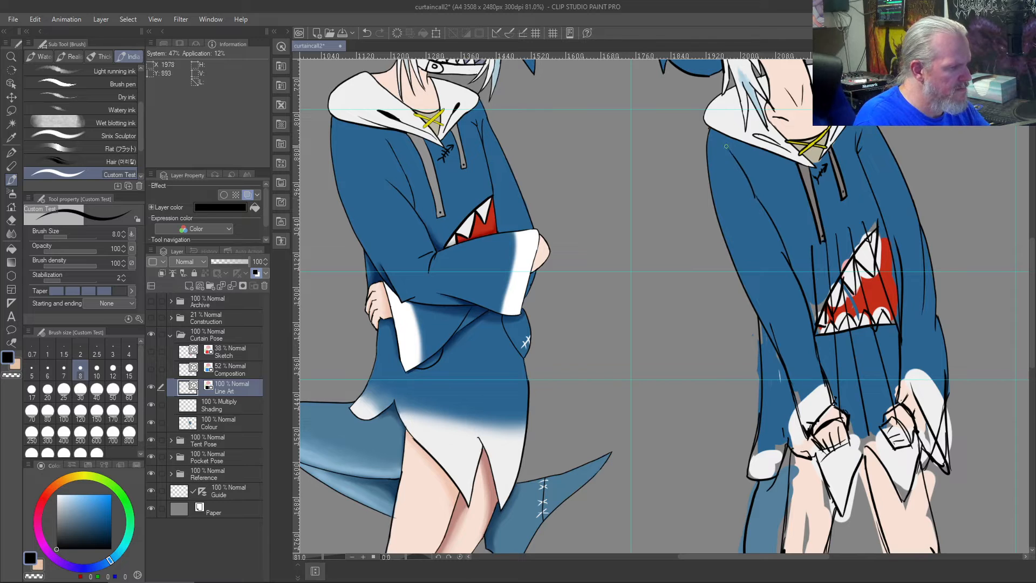
{"action": "key", "text": "ctrl+z"}
{"action": "mouse_move", "coordinate": [754, 195]}
{"action": "left_mouse_down"}
{"action": "mouse_move", "coordinate": [733, 182]}
{"action": "mouse_move", "coordinate": [732, 173]}
{"action": "mouse_move", "coordinate": [748, 180]}
{"action": "mouse_move", "coordinate": [743, 168]}
{"action": "left_mouse_up"}
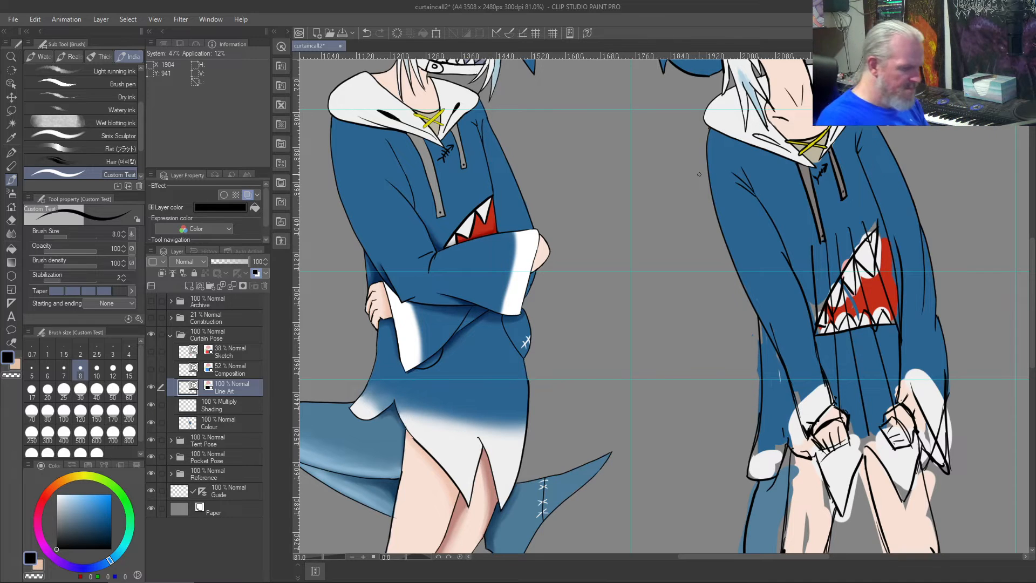
- Erase the vertical fold lines on the hoodie front above, across and below the shark mouth on the Line Art layer
{"action": "key", "text": "ctrl+0"}
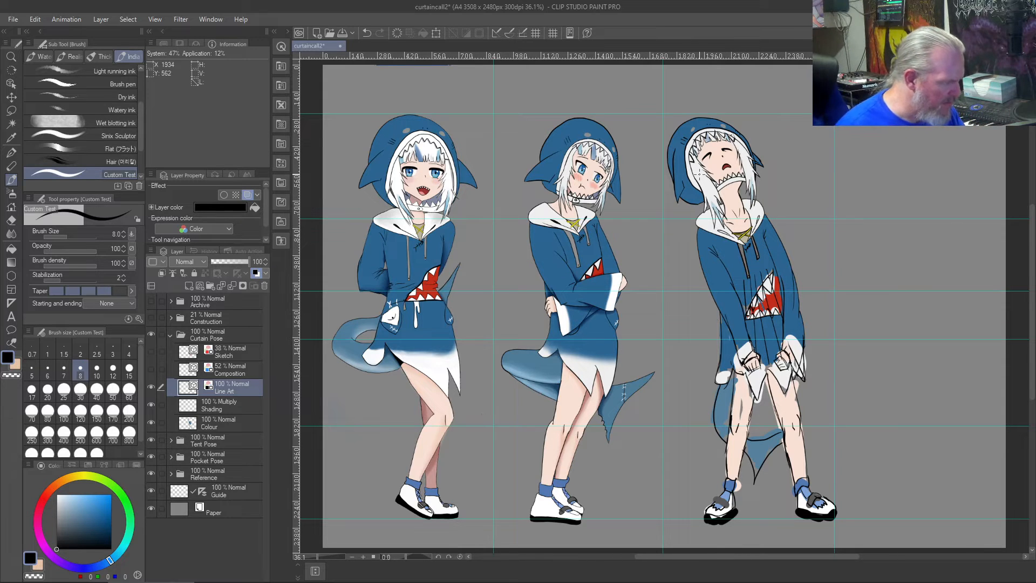
{"action": "scroll", "coordinate": [685, 157], "scroll_direction": "up", "scroll_amount": 3}
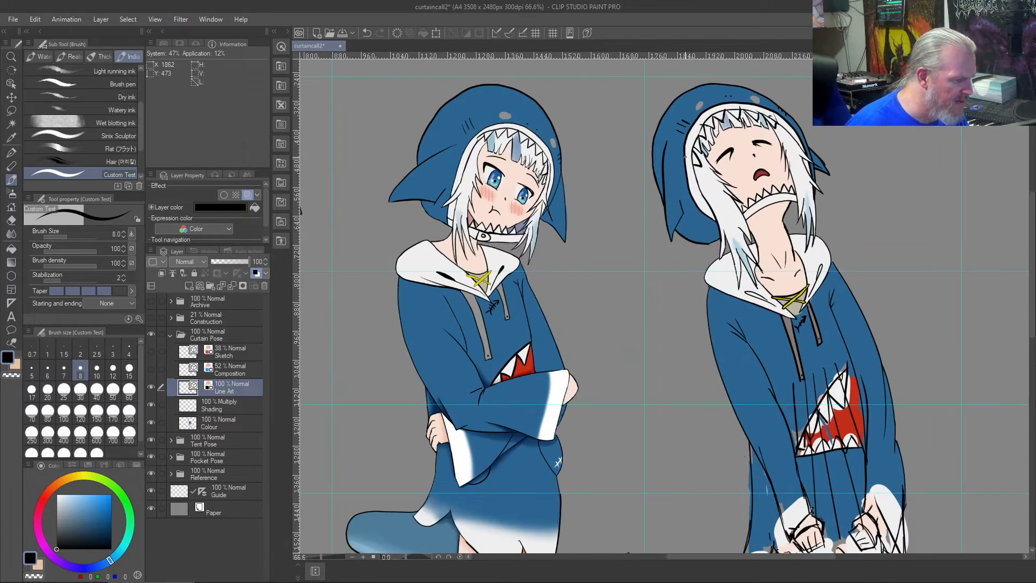
{"action": "left_click_drag", "start_coordinate": [692, 463], "coordinate": [624, 283]}
{"action": "scroll", "coordinate": [624, 284], "scroll_direction": "up", "scroll_amount": 3}
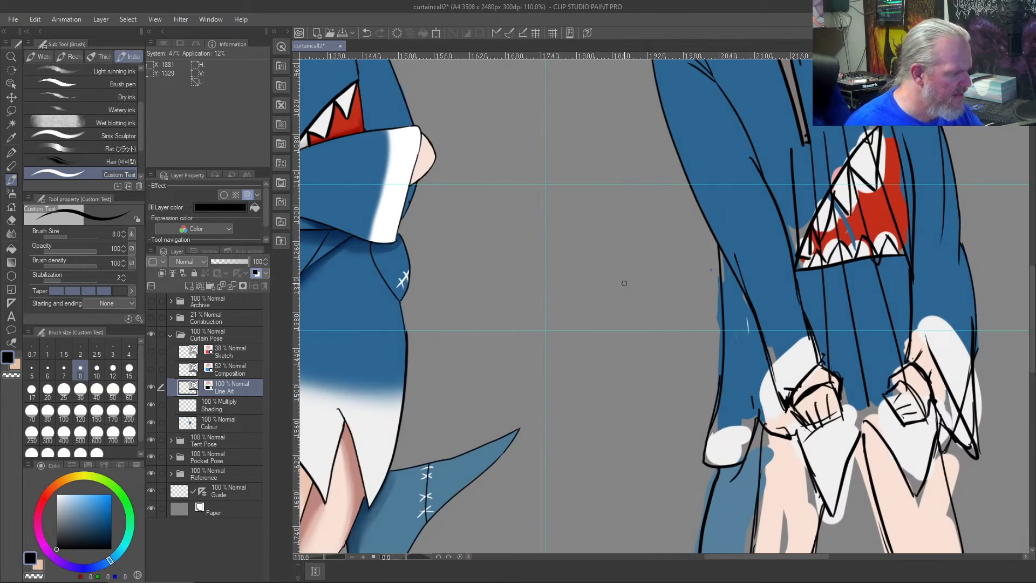
{"action": "key", "text": "j"}
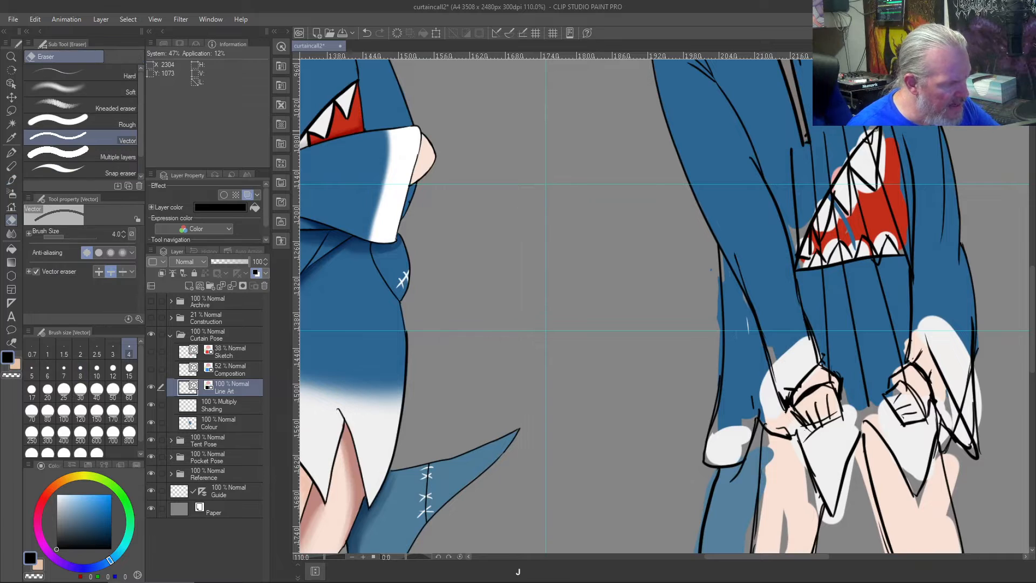
{"action": "left_click_drag", "start_coordinate": [876, 129], "coordinate": [764, 264]}
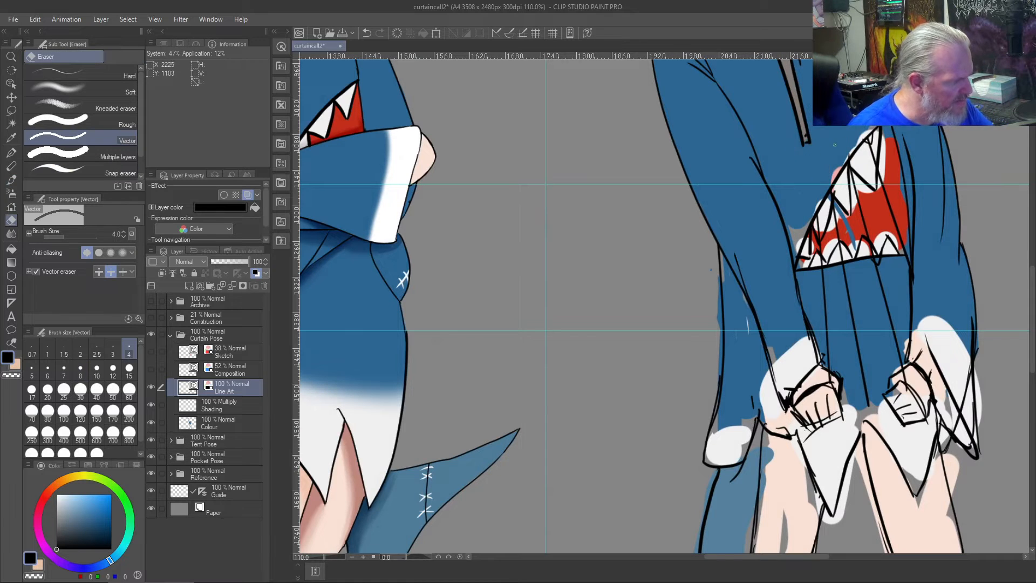
{"action": "mouse_move", "coordinate": [864, 208]}
{"action": "left_mouse_down"}
{"action": "mouse_move", "coordinate": [857, 217]}
{"action": "mouse_move", "coordinate": [888, 220]}
{"action": "mouse_move", "coordinate": [832, 227]}
{"action": "left_mouse_up"}
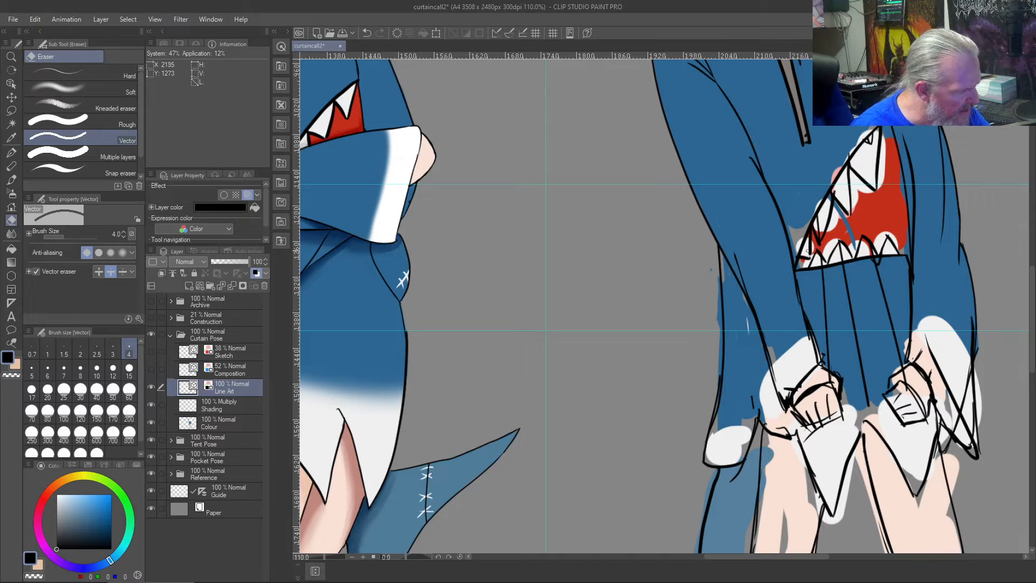
{"action": "left_click_drag", "start_coordinate": [878, 295], "coordinate": [810, 323]}
{"action": "left_click_drag", "start_coordinate": [843, 258], "coordinate": [815, 265]}
{"action": "left_click_drag", "start_coordinate": [834, 331], "coordinate": [820, 337]}
{"action": "scroll", "coordinate": [858, 279], "scroll_direction": "down", "scroll_amount": 5}
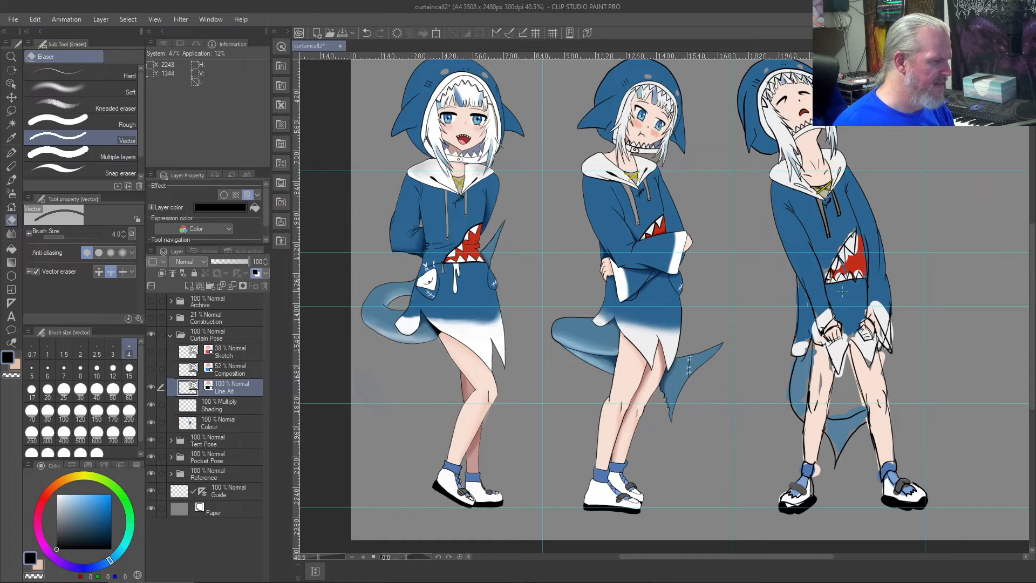
- Sample the hoodie blue and paint over the grey gaps and stray colour along the shark mouth's upper-left edge on the Colour layer
{"action": "scroll", "coordinate": [842, 292], "scroll_direction": "up", "scroll_amount": 5}
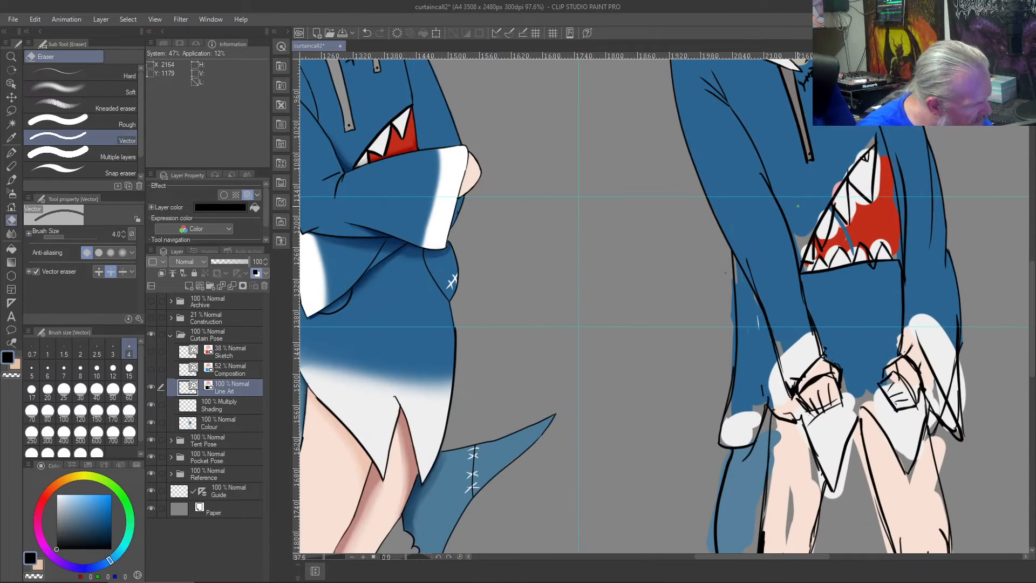
{"action": "right_click", "coordinate": [799, 211]}
{"action": "left_click", "coordinate": [236, 416]}
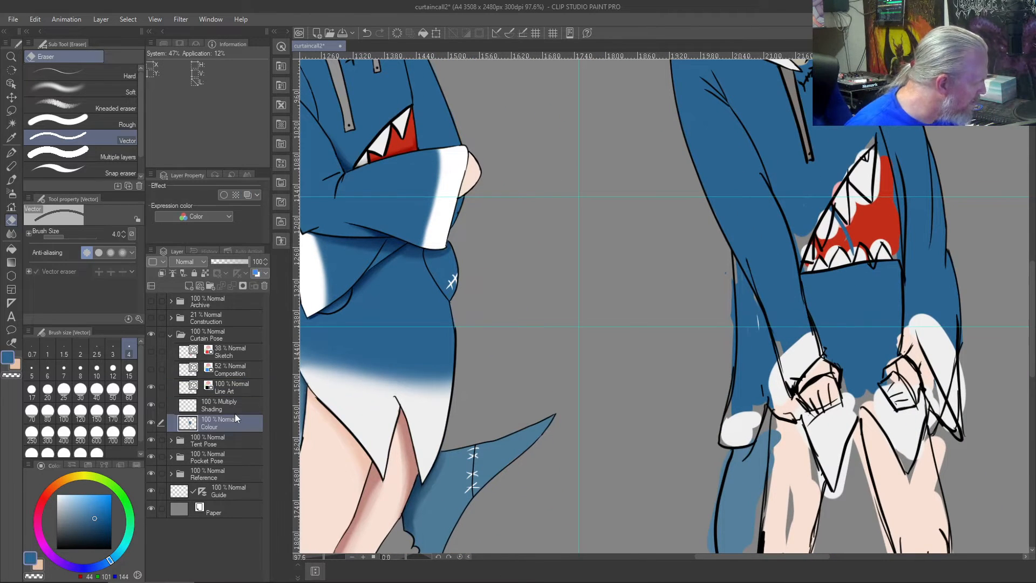
{"action": "left_click_drag", "start_coordinate": [795, 231], "coordinate": [805, 234]}
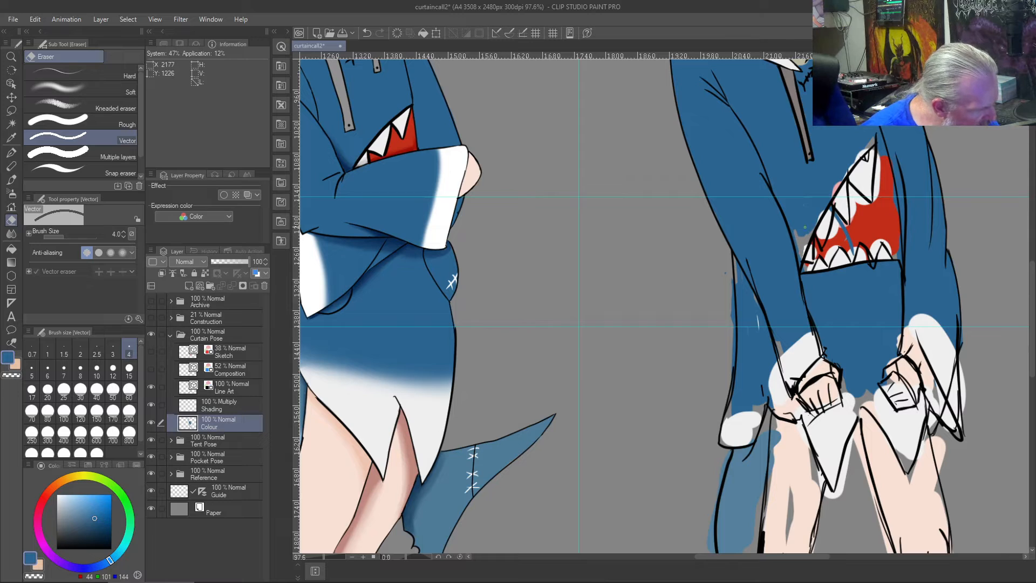
{"action": "key", "text": "b"}
{"action": "mouse_move", "coordinate": [810, 235]}
{"action": "left_mouse_down"}
{"action": "mouse_move", "coordinate": [798, 262]}
{"action": "mouse_move", "coordinate": [793, 230]}
{"action": "mouse_move", "coordinate": [807, 236]}
{"action": "left_mouse_up"}
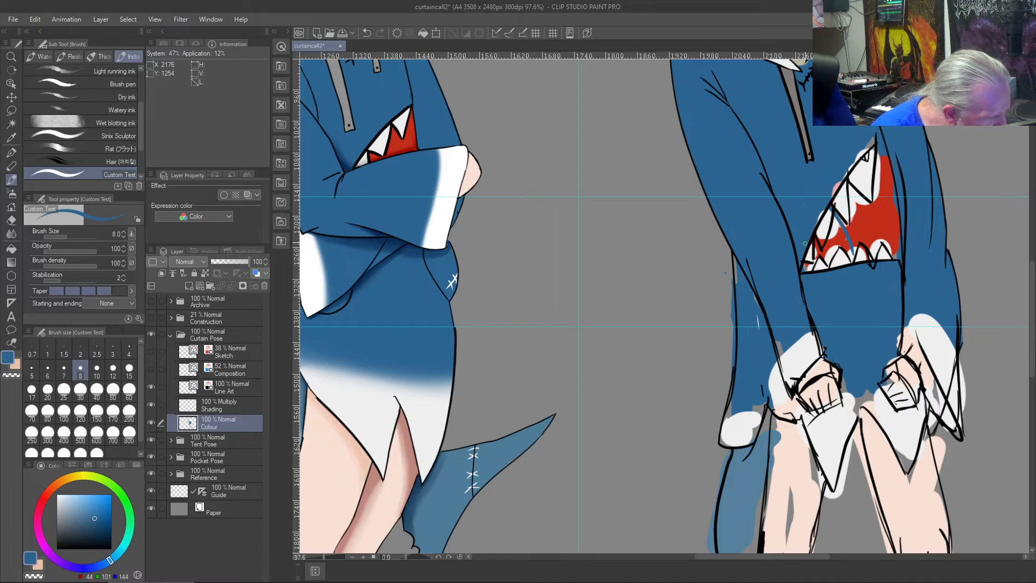
{"action": "left_click_drag", "start_coordinate": [835, 191], "coordinate": [870, 141]}
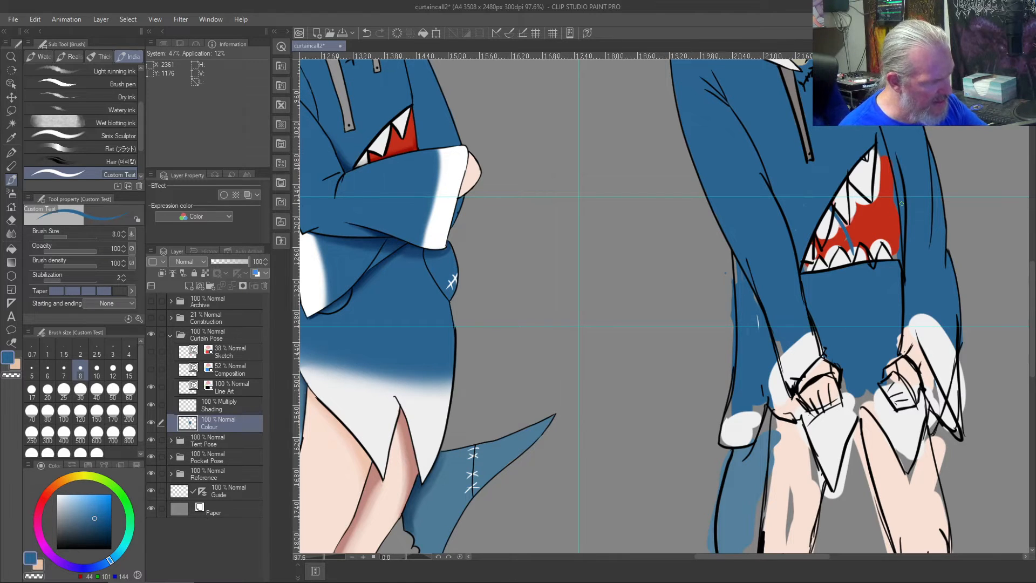
- Erase the right outline and lower teeth of the shark mouth on the Line Art layer
{"action": "key", "text": "j"}
{"action": "left_click_drag", "start_coordinate": [861, 142], "coordinate": [867, 169]}
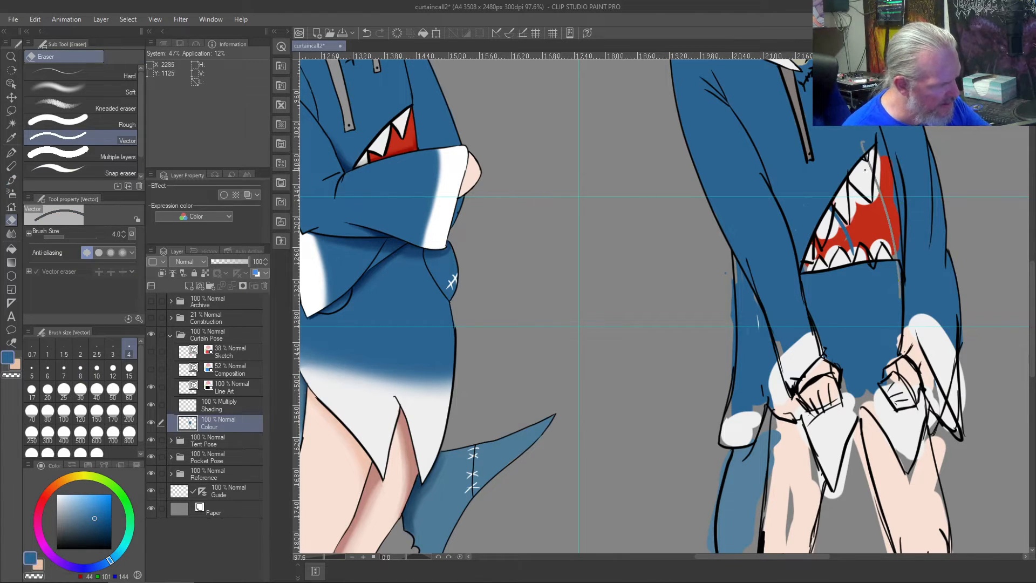
{"action": "key", "text": "b"}
{"action": "key", "text": "j"}
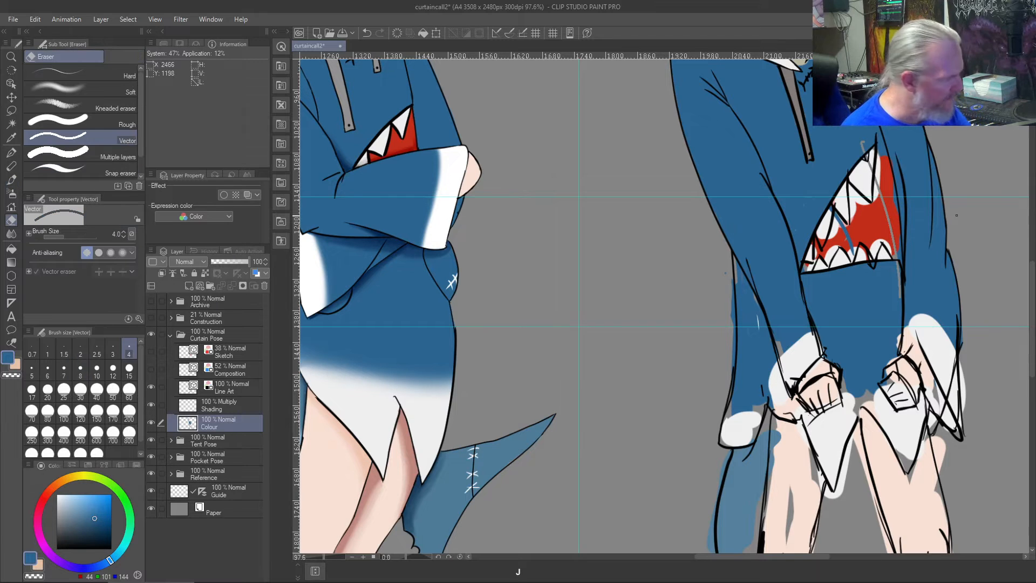
{"action": "left_click_drag", "start_coordinate": [860, 145], "coordinate": [864, 140]}
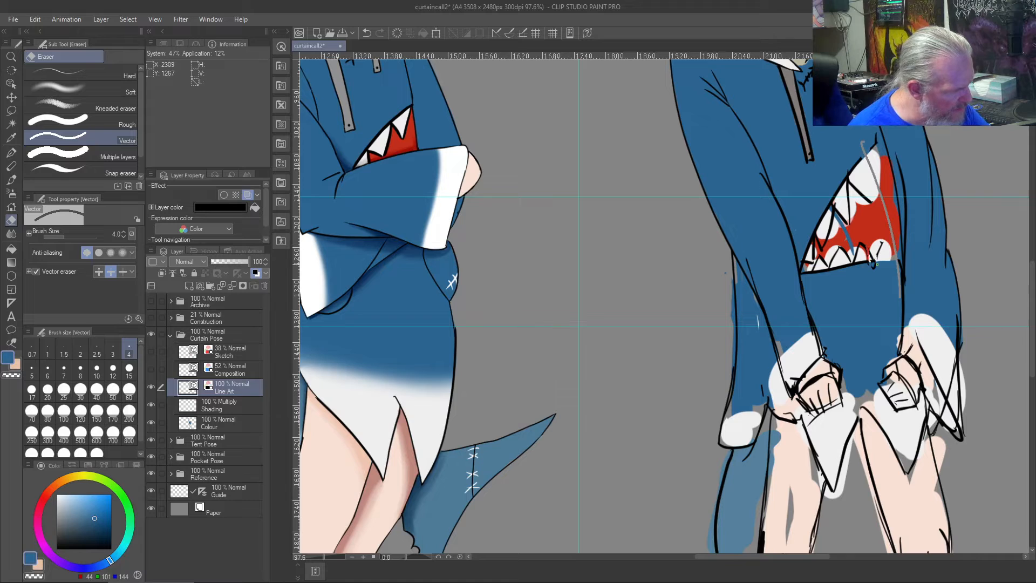
{"action": "left_click_drag", "start_coordinate": [869, 263], "coordinate": [805, 238]}
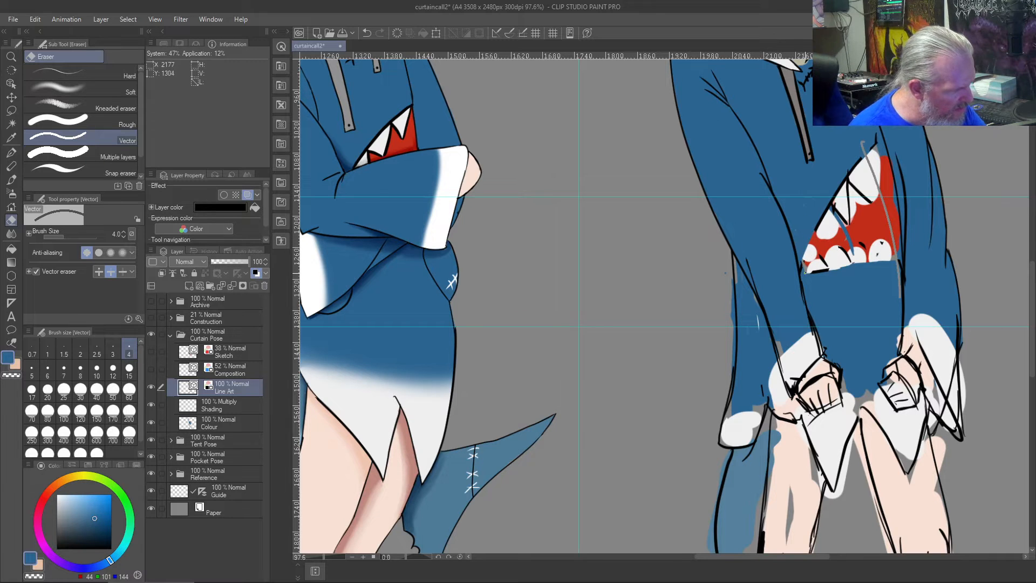
{"action": "left_click_drag", "start_coordinate": [815, 230], "coordinate": [824, 271]}
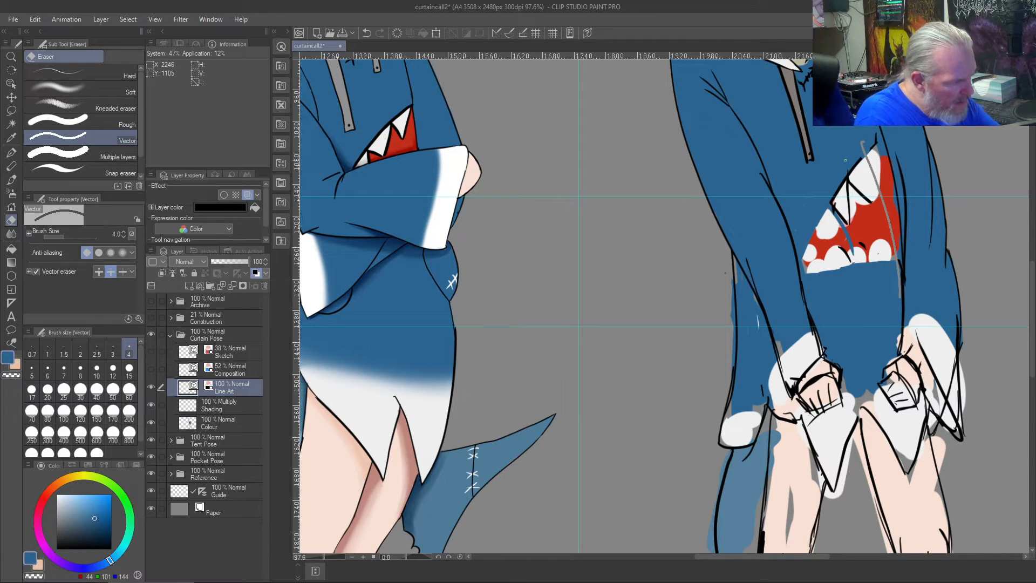
- Erase the remaining upper teeth and leftover mouth line art with the vector eraser at size 10
{"action": "key", "text": "bracketright"}
{"action": "key", "text": "bracketright"}
{"action": "key", "text": "bracketright"}
{"action": "key", "text": "bracketright"}
{"action": "key", "text": "bracketright"}
{"action": "left_click_drag", "start_coordinate": [876, 165], "coordinate": [857, 226]}
{"action": "left_click_drag", "start_coordinate": [859, 151], "coordinate": [843, 182]}
{"action": "mouse_move", "coordinate": [836, 247]}
{"action": "left_mouse_down"}
{"action": "mouse_move", "coordinate": [833, 199]}
{"action": "mouse_move", "coordinate": [846, 253]}
{"action": "mouse_move", "coordinate": [846, 186]}
{"action": "mouse_move", "coordinate": [858, 256]}
{"action": "left_mouse_up"}
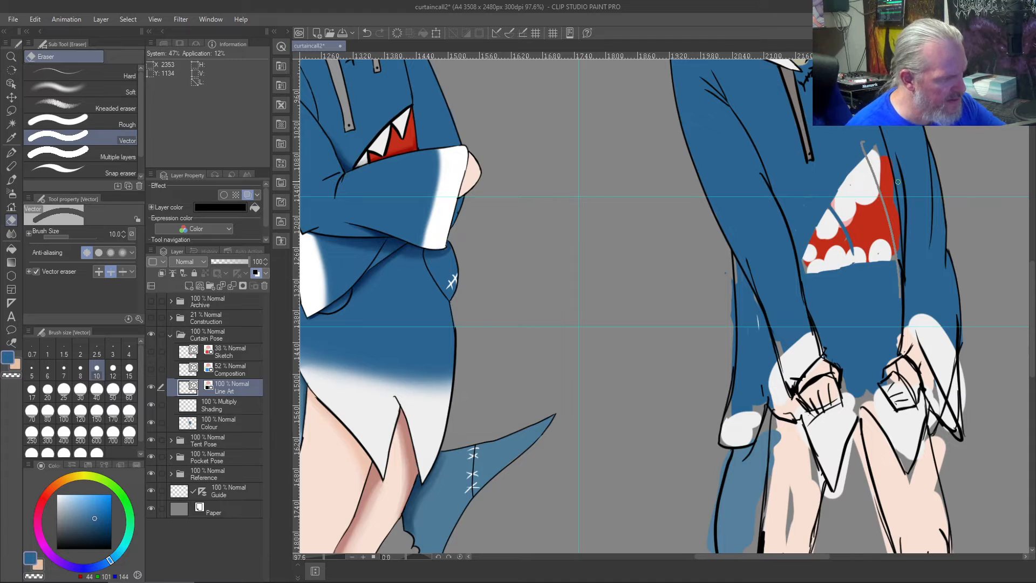
- Draw a new black shark mouth outline at size 8, with an arched lower edge and a tall curve up to the right sleeve line
{"action": "key", "text": "b"}
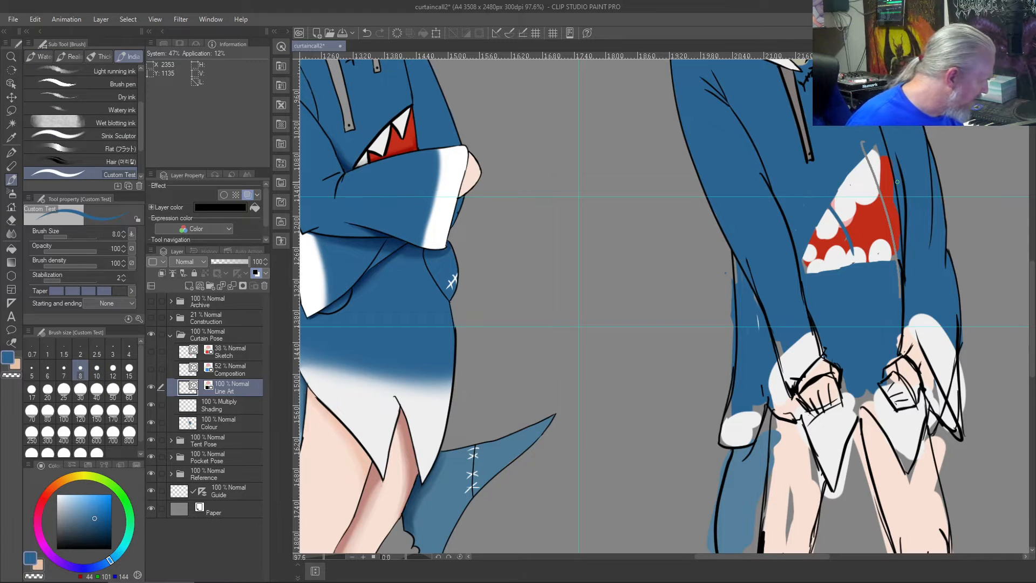
{"action": "left_click_drag", "start_coordinate": [58, 546], "coordinate": [45, 549]}
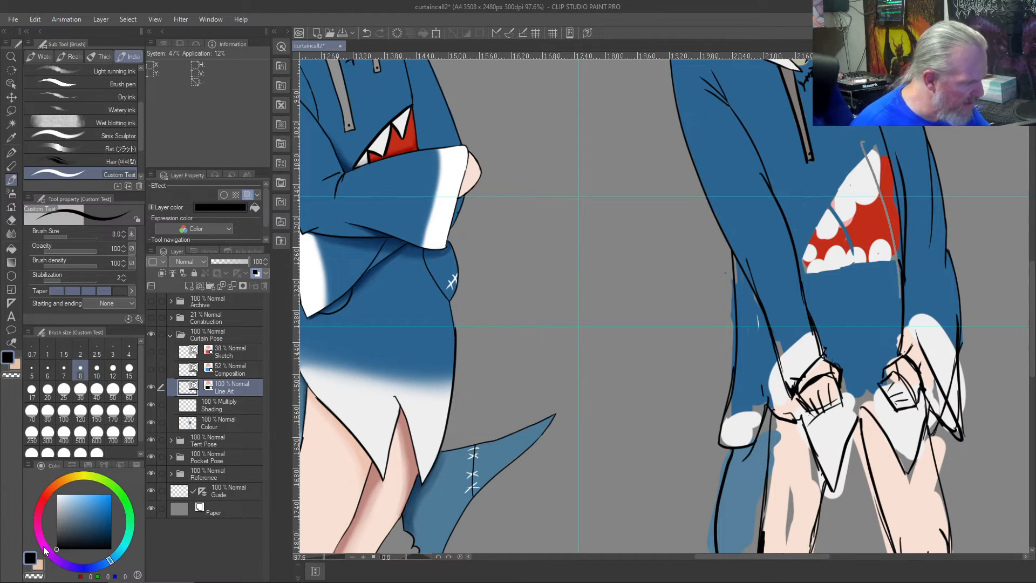
{"action": "left_click_drag", "start_coordinate": [902, 276], "coordinate": [828, 278]}
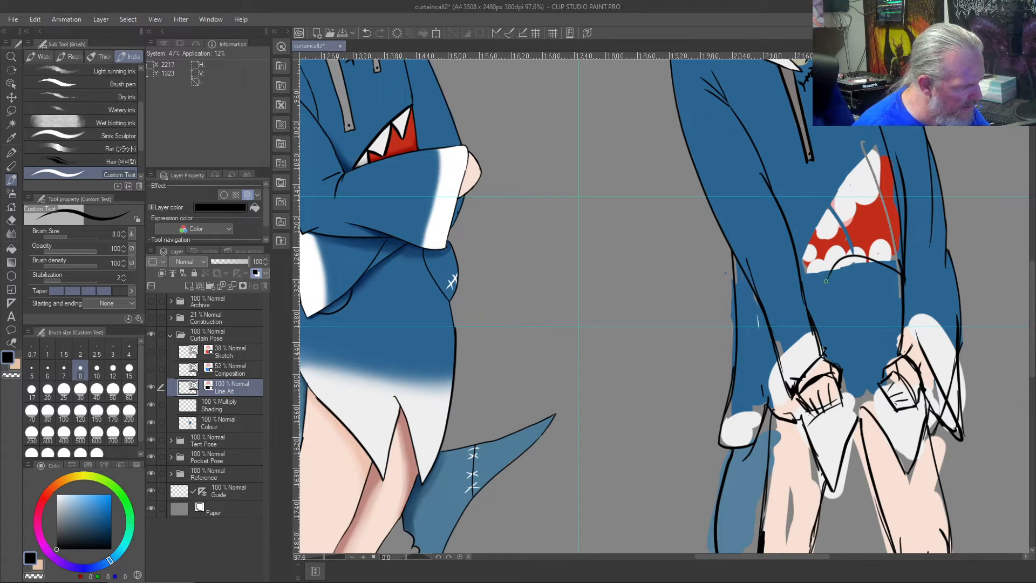
{"action": "left_click_drag", "start_coordinate": [813, 271], "coordinate": [866, 164]}
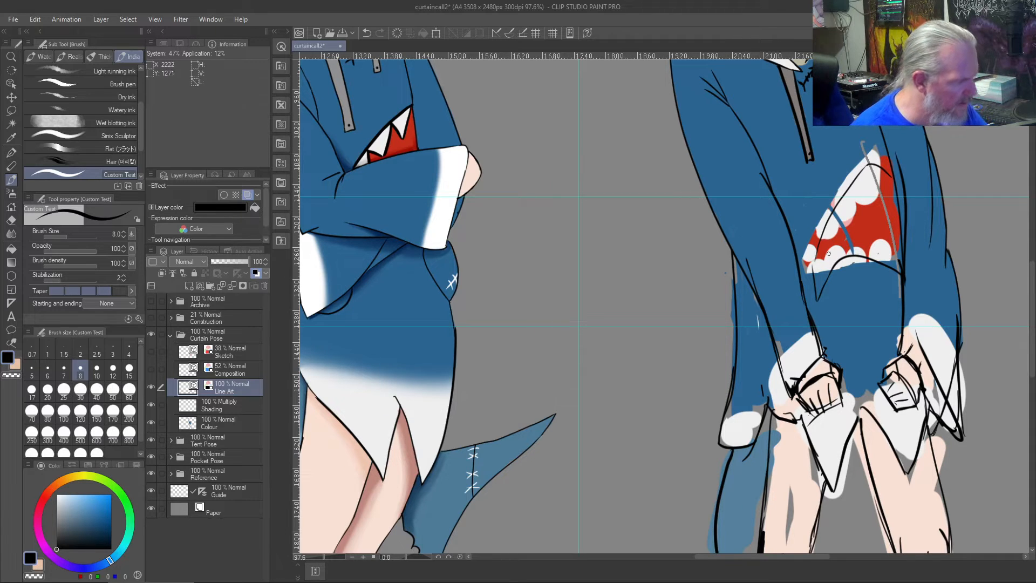
{"action": "key", "text": "ctrl+shift+z"}
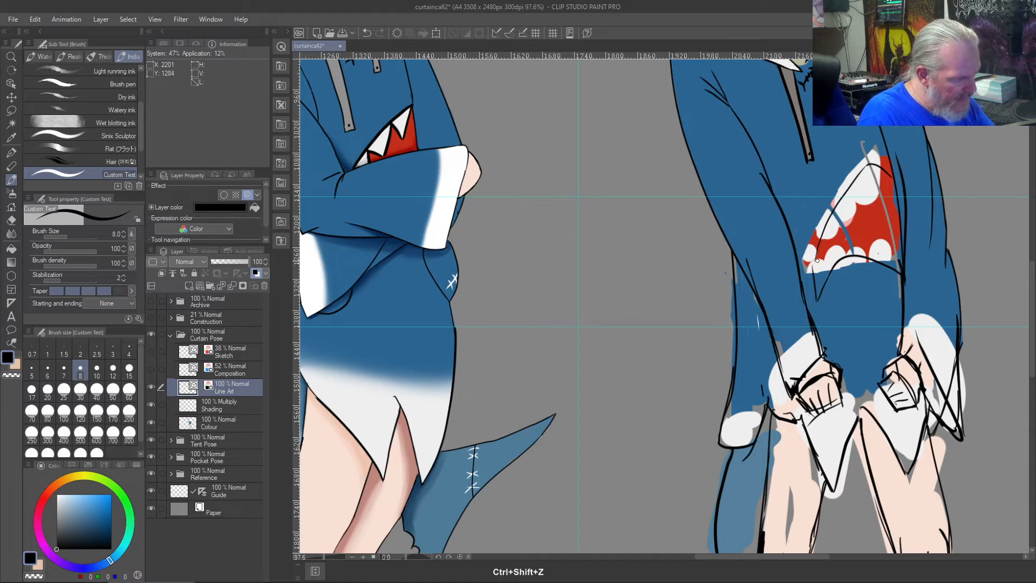
{"action": "key", "text": "ctrl+z"}
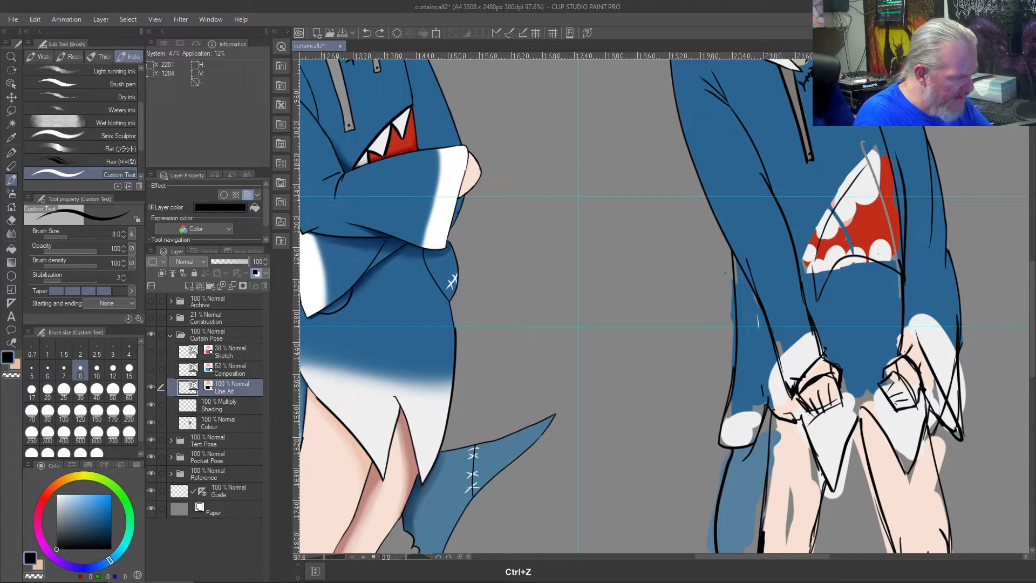
{"action": "key", "text": "ctrl+z"}
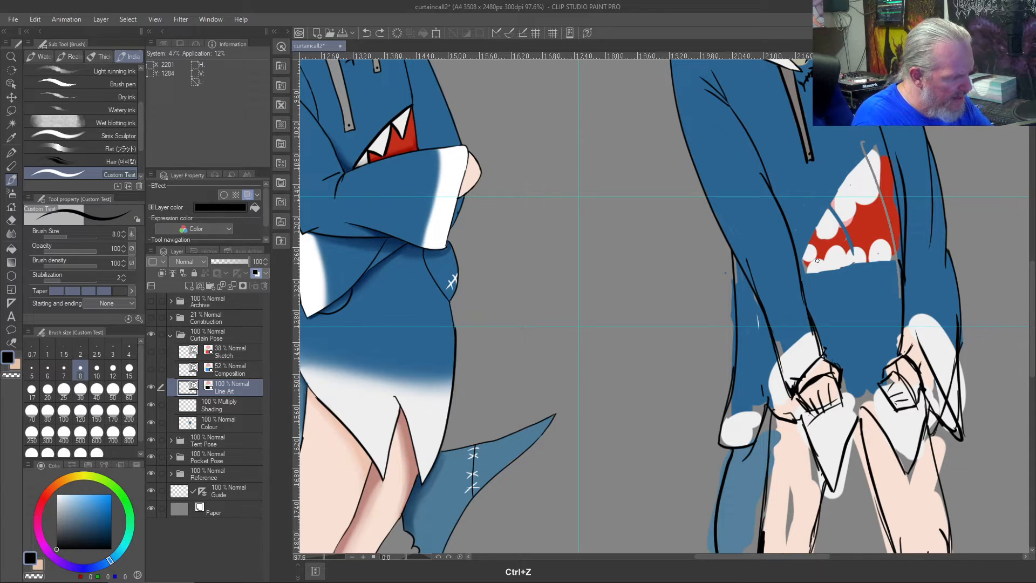
{"action": "mouse_move", "coordinate": [900, 278]}
{"action": "left_mouse_down"}
{"action": "mouse_move", "coordinate": [859, 250]}
{"action": "mouse_move", "coordinate": [801, 296]}
{"action": "mouse_move", "coordinate": [862, 157]}
{"action": "mouse_move", "coordinate": [869, 165]}
{"action": "mouse_move", "coordinate": [809, 289]}
{"action": "left_mouse_up"}
{"action": "key", "text": "ctrl+z"}
{"action": "key", "text": "ctrl+z"}
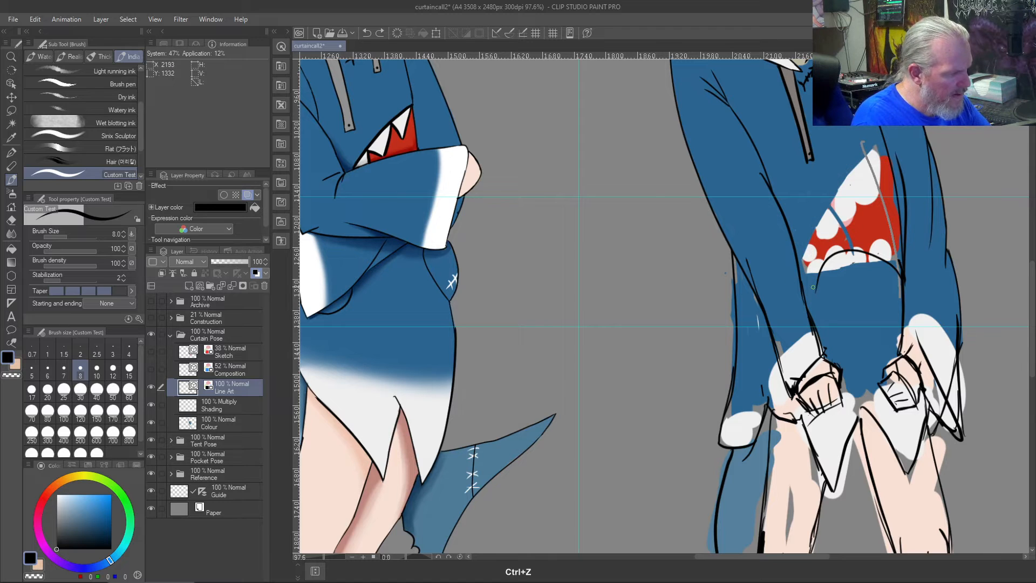
{"action": "mouse_move", "coordinate": [814, 292]}
{"action": "left_mouse_down"}
{"action": "mouse_move", "coordinate": [816, 248]}
{"action": "mouse_move", "coordinate": [867, 169]}
{"action": "mouse_move", "coordinate": [890, 173]}
{"action": "left_mouse_up"}
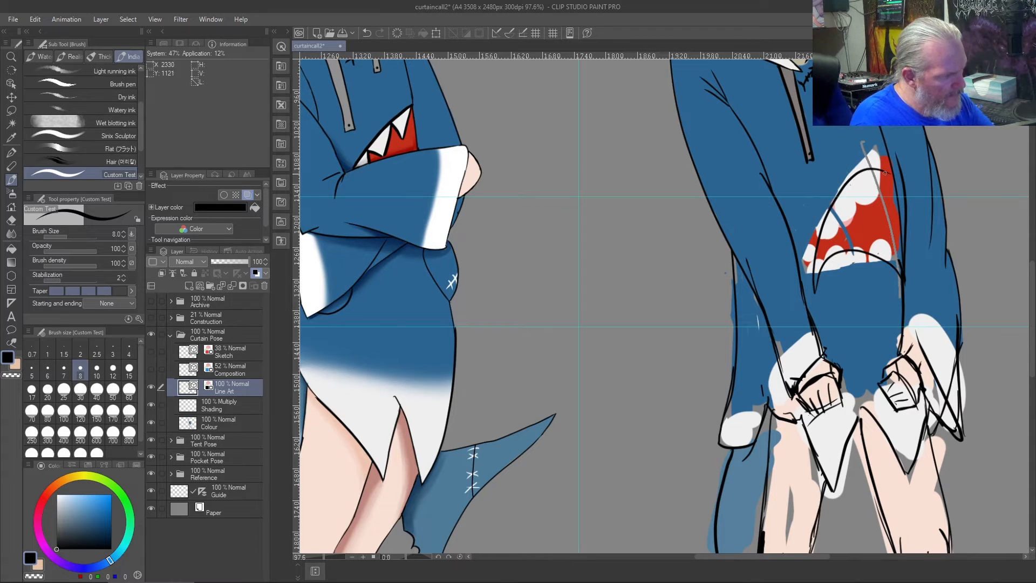
- Try to trim the upper mouth curve's overshooting end at the right sleeve line with a vector eraser reduced to size 2.5
{"action": "scroll", "coordinate": [896, 183], "scroll_direction": "up", "scroll_amount": 4}
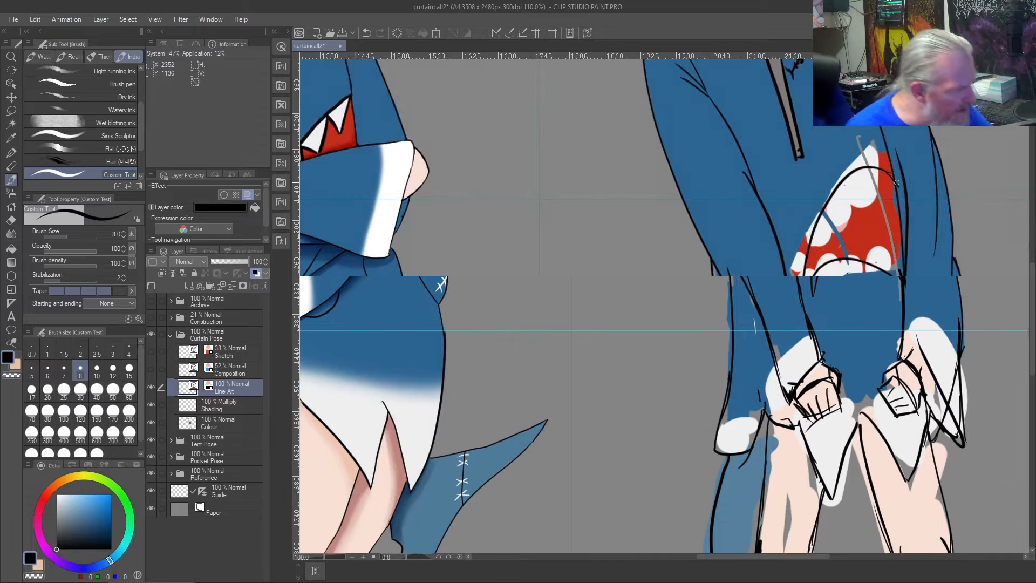
{"action": "scroll", "coordinate": [896, 182], "scroll_direction": "up", "scroll_amount": 4}
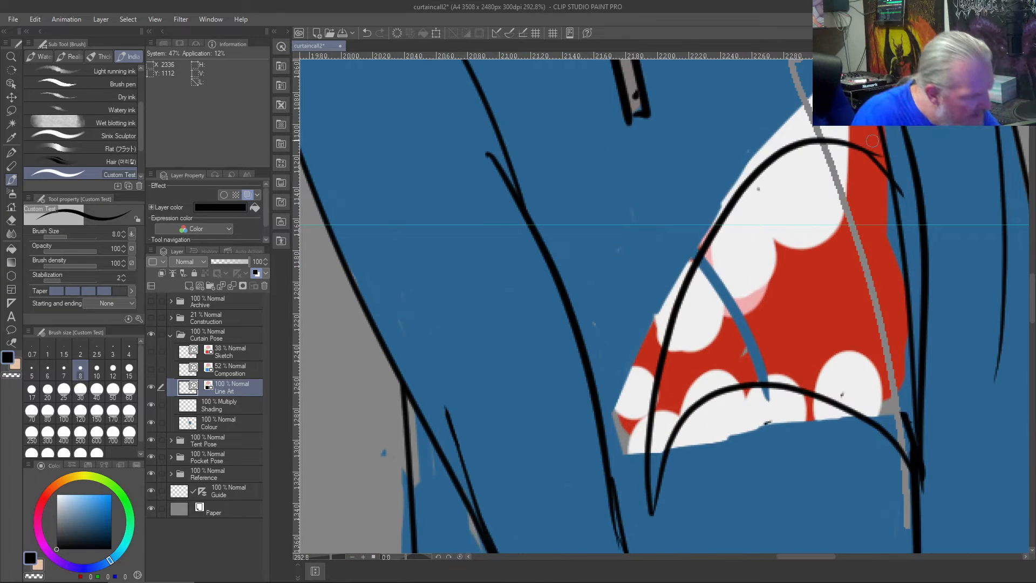
{"action": "key", "text": "j"}
{"action": "left_click", "coordinate": [866, 144]}
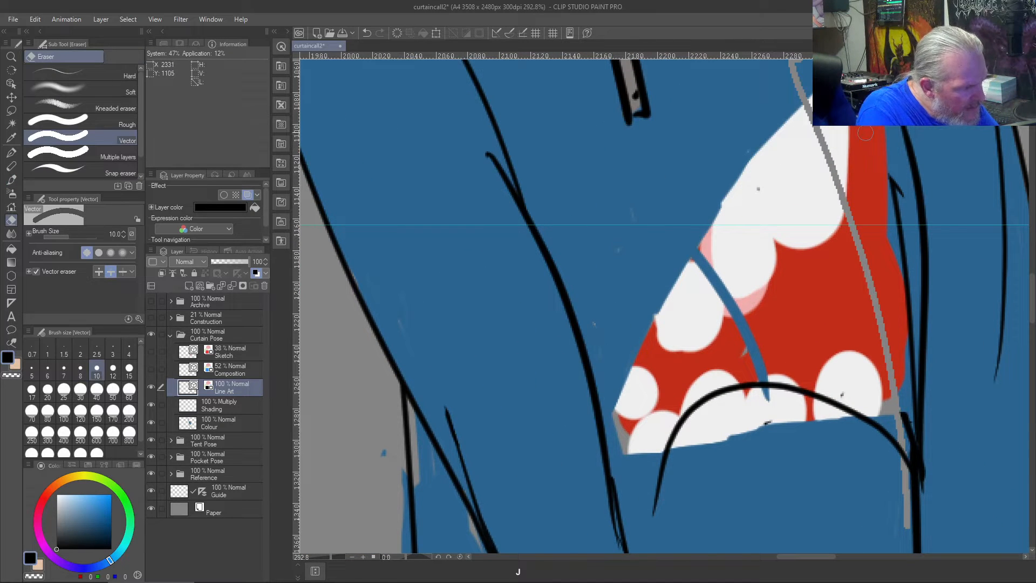
{"action": "key", "text": "ctrl+z"}
{"action": "left_click", "coordinate": [96, 354]}
{"action": "left_click", "coordinate": [860, 131]}
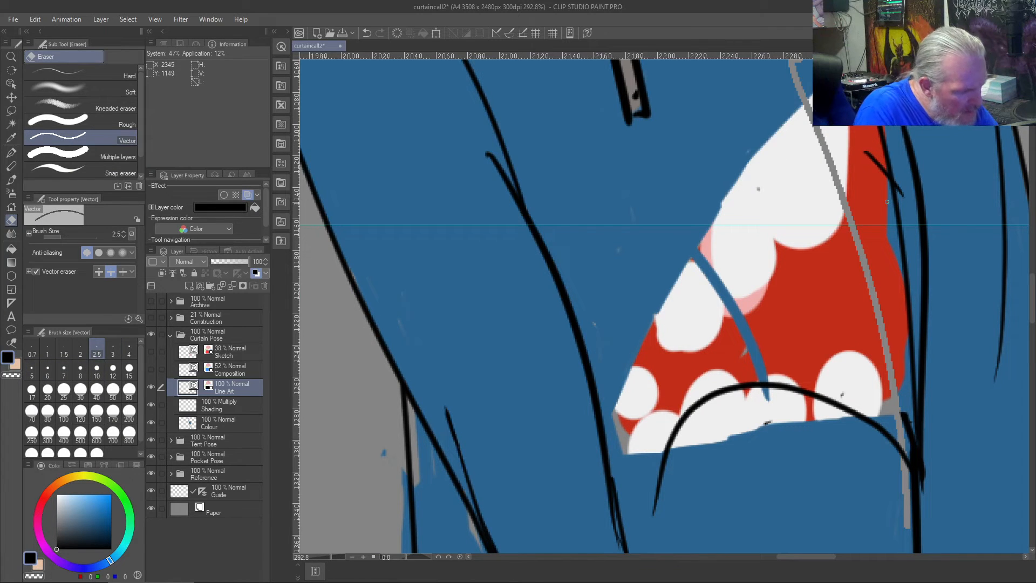
{"action": "key", "text": "ctrl+z"}
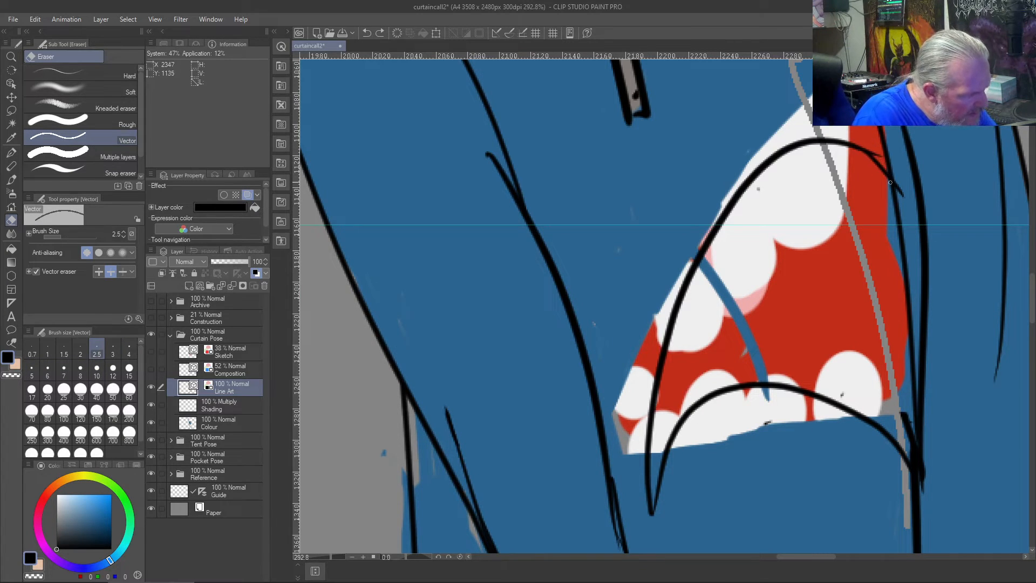
{"action": "left_click_drag", "start_coordinate": [877, 152], "coordinate": [896, 195]}
{"action": "key", "text": "ctrl+z"}
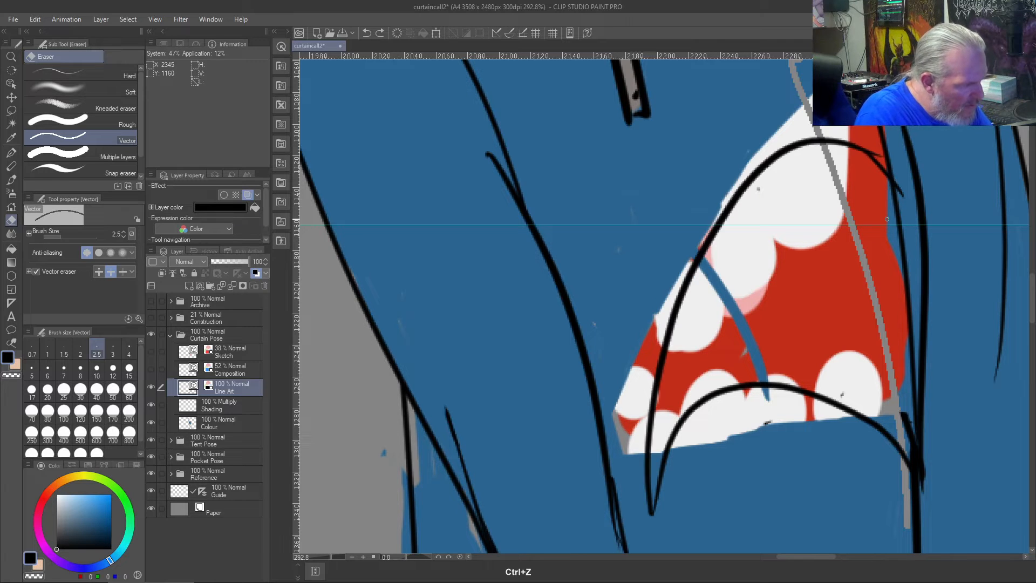
- Erase the upper mouth curve's overshooting end beyond the right sleeve line, with the vector eraser set to erase up to intersections
{"action": "scroll", "coordinate": [875, 220], "scroll_direction": "up", "scroll_amount": 4}
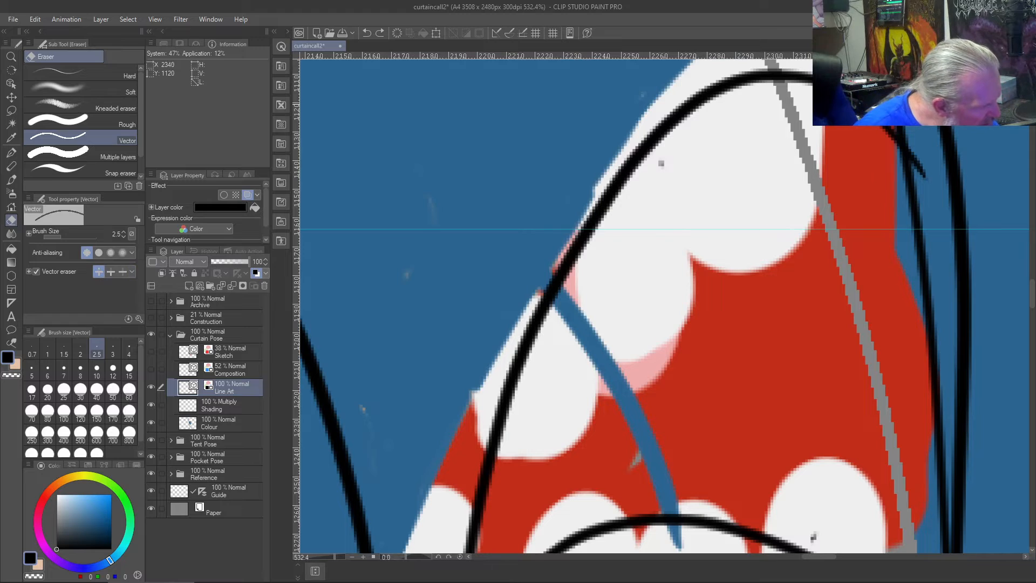
{"action": "left_click_drag", "start_coordinate": [933, 161], "coordinate": [918, 157]}
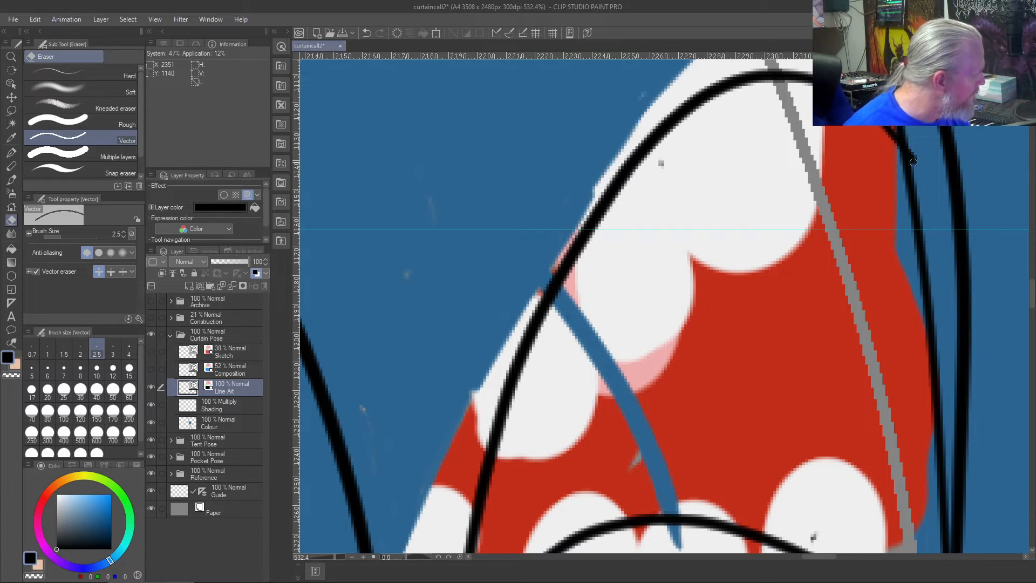
{"action": "key", "text": "ctrl+z"}
{"action": "left_click", "coordinate": [122, 272]}
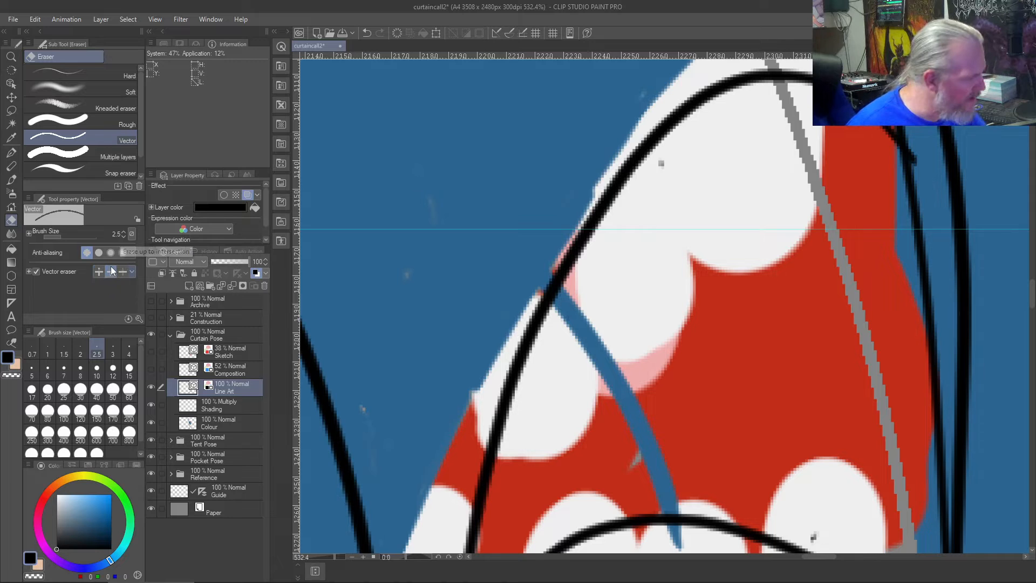
{"action": "left_click", "coordinate": [111, 272]}
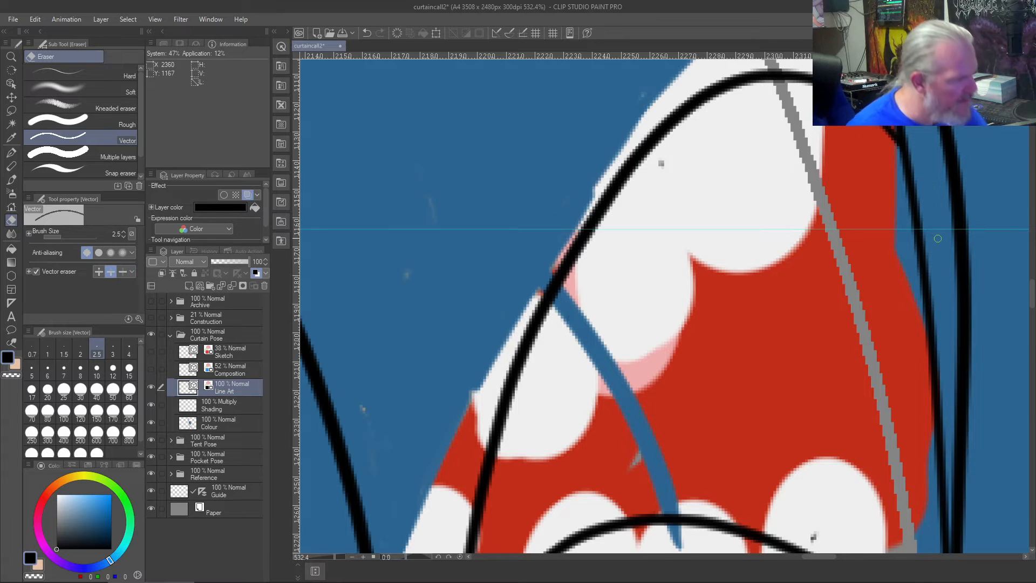
- Sample the mouth red and paint over the old teeth inside the new outline on the Colour layer, enlarging the brush to size 60
{"action": "scroll", "coordinate": [938, 239], "scroll_direction": "down", "scroll_amount": 5}
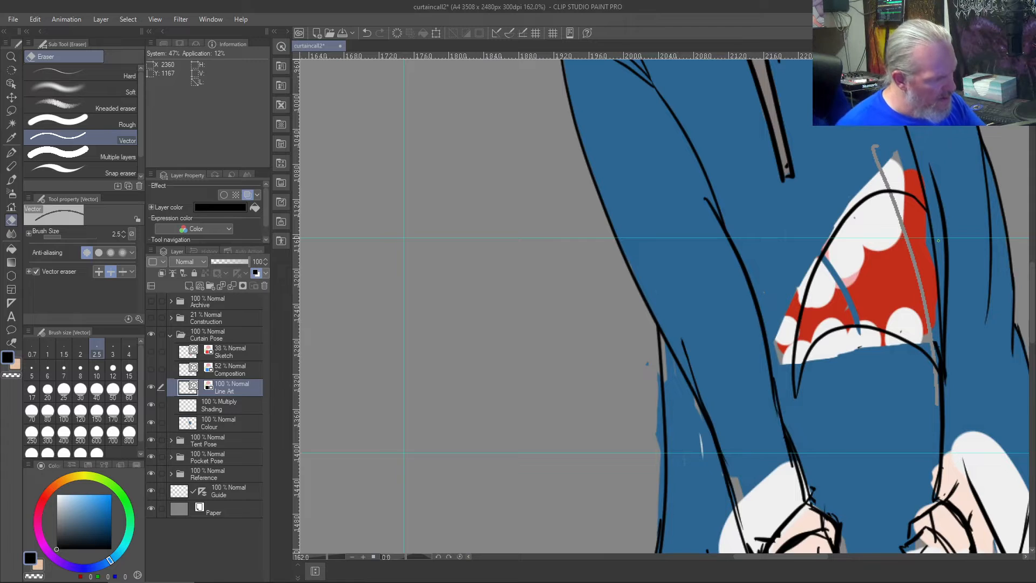
{"action": "right_click", "coordinate": [883, 283]}
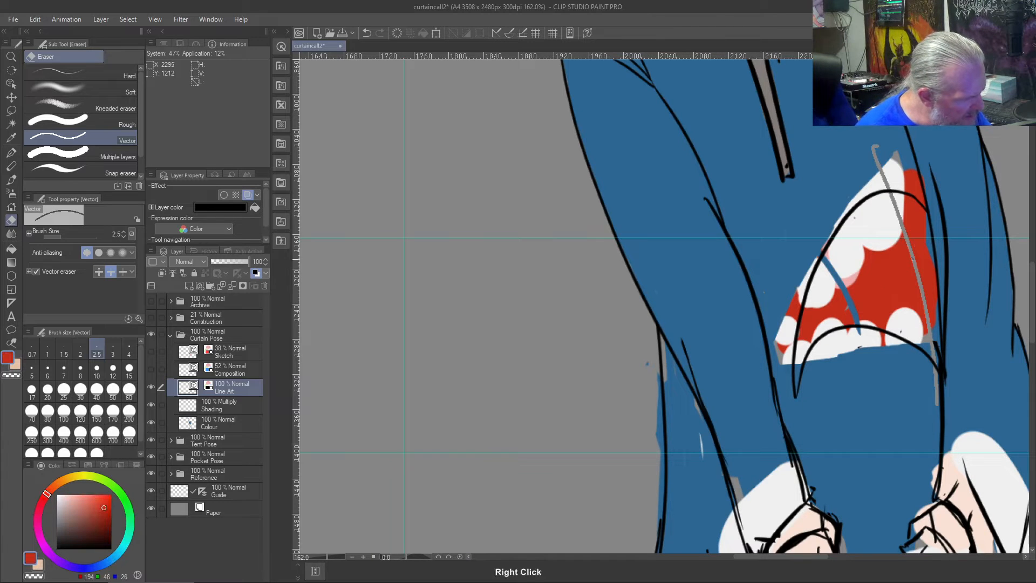
{"action": "left_click", "coordinate": [218, 429]}
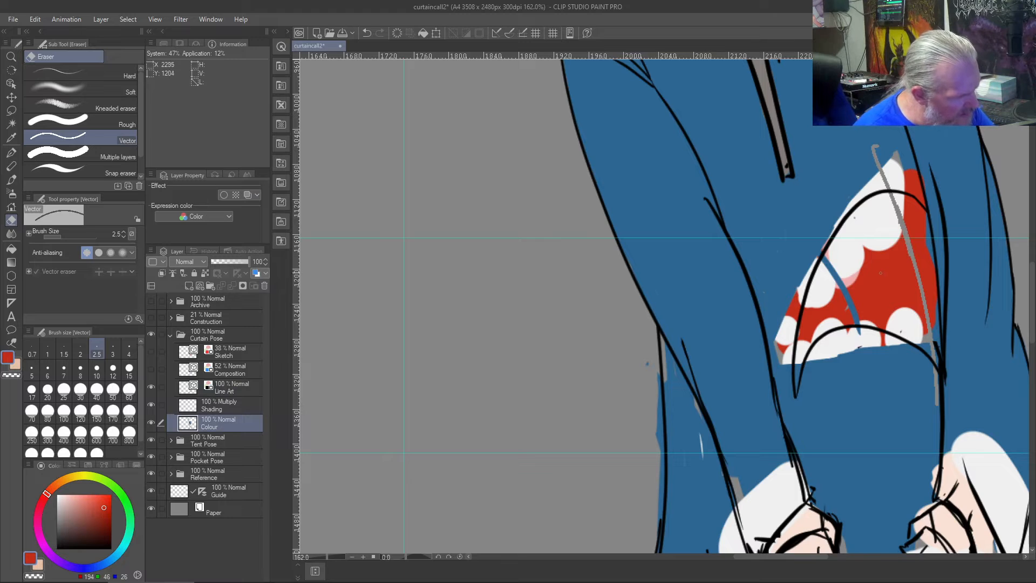
{"action": "right_click", "coordinate": [880, 290]}
{"action": "key", "text": "b"}
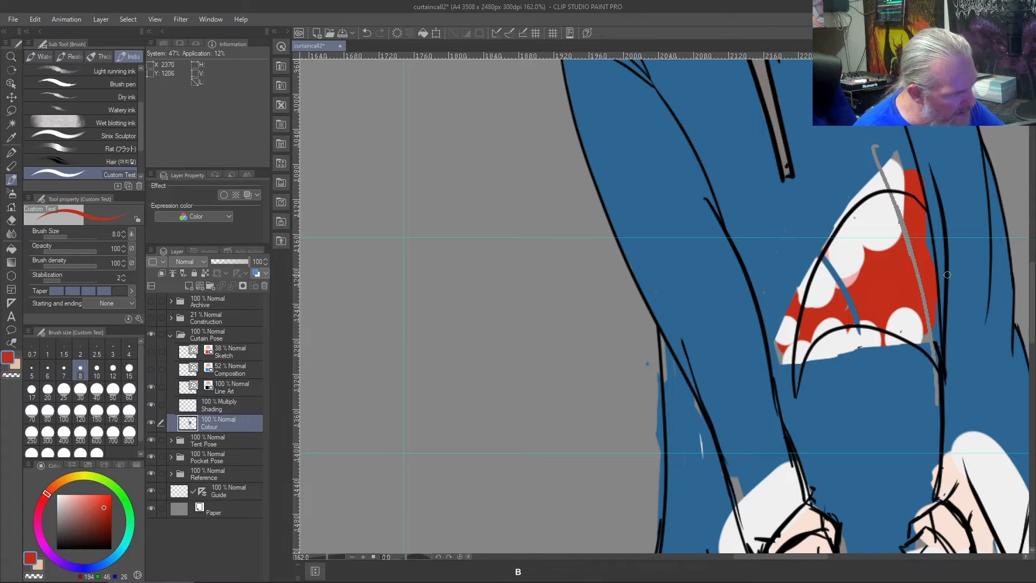
{"action": "mouse_move", "coordinate": [898, 212]}
{"action": "left_mouse_down"}
{"action": "mouse_move", "coordinate": [923, 244]}
{"action": "mouse_move", "coordinate": [881, 232]}
{"action": "mouse_move", "coordinate": [909, 257]}
{"action": "mouse_move", "coordinate": [906, 243]}
{"action": "mouse_move", "coordinate": [931, 345]}
{"action": "mouse_move", "coordinate": [916, 278]}
{"action": "mouse_move", "coordinate": [925, 323]}
{"action": "mouse_move", "coordinate": [900, 276]}
{"action": "mouse_move", "coordinate": [916, 326]}
{"action": "mouse_move", "coordinate": [894, 305]}
{"action": "mouse_move", "coordinate": [911, 332]}
{"action": "mouse_move", "coordinate": [881, 308]}
{"action": "mouse_move", "coordinate": [887, 318]}
{"action": "mouse_move", "coordinate": [850, 310]}
{"action": "mouse_move", "coordinate": [817, 324]}
{"action": "mouse_move", "coordinate": [798, 388]}
{"action": "mouse_move", "coordinate": [803, 339]}
{"action": "mouse_move", "coordinate": [799, 350]}
{"action": "mouse_move", "coordinate": [852, 220]}
{"action": "mouse_move", "coordinate": [835, 259]}
{"action": "mouse_move", "coordinate": [886, 197]}
{"action": "mouse_move", "coordinate": [904, 202]}
{"action": "mouse_move", "coordinate": [877, 224]}
{"action": "mouse_move", "coordinate": [865, 293]}
{"action": "left_mouse_up"}
{"action": "key", "text": "bracketright"}
{"action": "key", "text": "bracketright"}
{"action": "key", "text": "bracketright"}
{"action": "key", "text": "bracketright"}
{"action": "key", "text": "bracketright"}
{"action": "key", "text": "bracketright"}
{"action": "key", "text": "bracketright"}
{"action": "key", "text": "bracketright"}
{"action": "key", "text": "bracketright"}
{"action": "key", "text": "bracketright"}
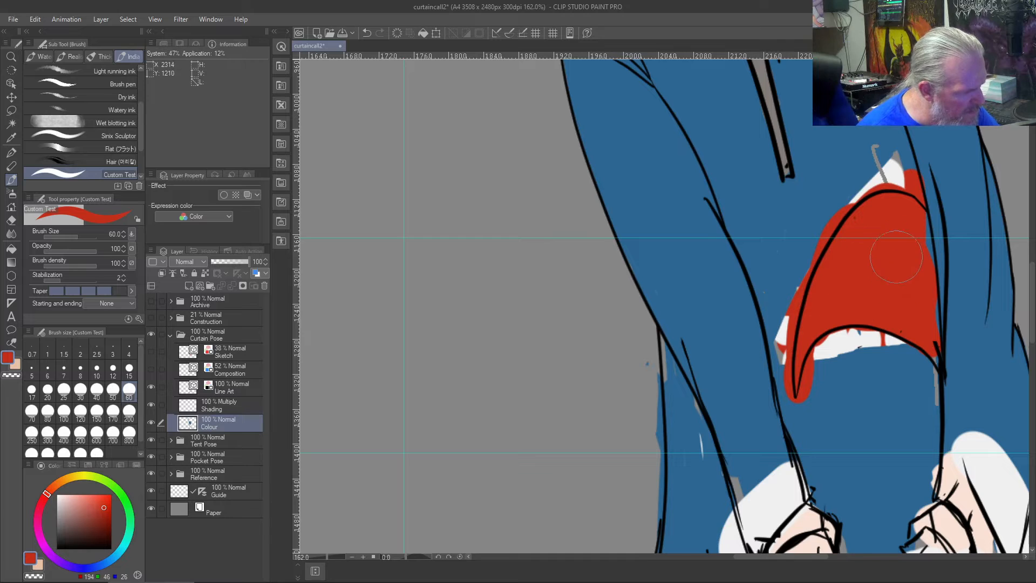
- Fill the blue gaps along the mouth's right edge with red, using brush size 20
{"action": "key", "text": "bracketleft"}
{"action": "key", "text": "bracketleft"}
{"action": "key", "text": "bracketleft"}
{"action": "key", "text": "bracketleft"}
{"action": "key", "text": "bracketleft"}
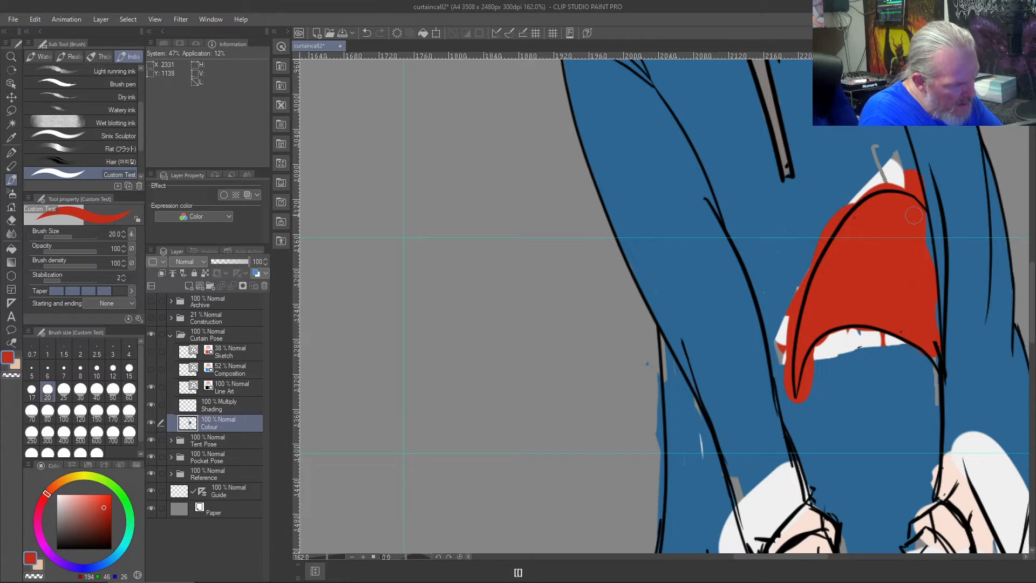
{"action": "mouse_move", "coordinate": [922, 215]}
{"action": "left_mouse_down"}
{"action": "mouse_move", "coordinate": [930, 253]}
{"action": "mouse_move", "coordinate": [928, 242]}
{"action": "left_mouse_up"}
{"action": "mouse_move", "coordinate": [935, 296]}
{"action": "left_mouse_down"}
{"action": "mouse_move", "coordinate": [939, 364]}
{"action": "mouse_move", "coordinate": [934, 354]}
{"action": "left_mouse_up"}
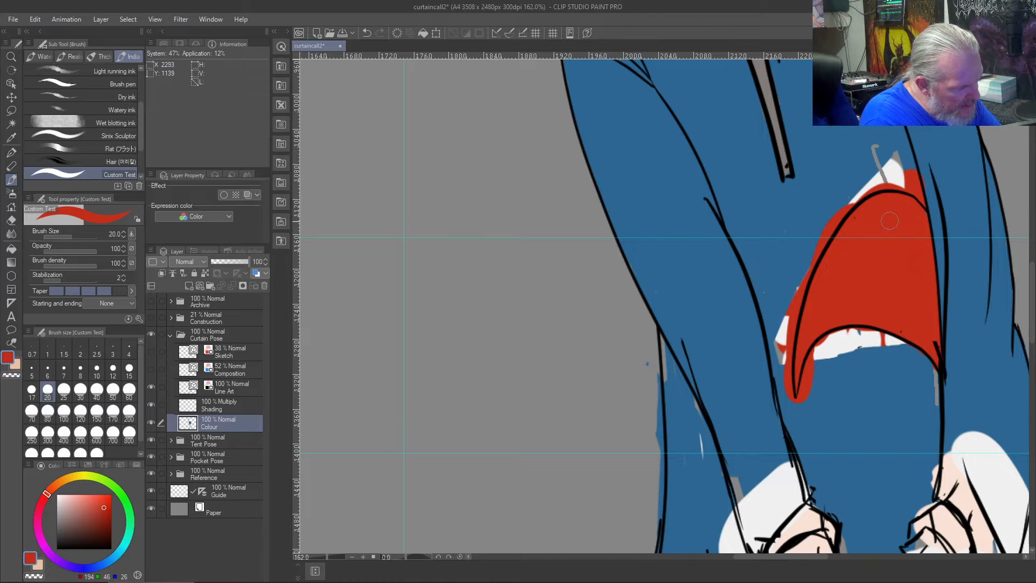
- Sample the hoodie blue and paint over the red overflow and old white teeth outside the mouth outline, using brush size 17
{"action": "key", "text": "bracketleft"}
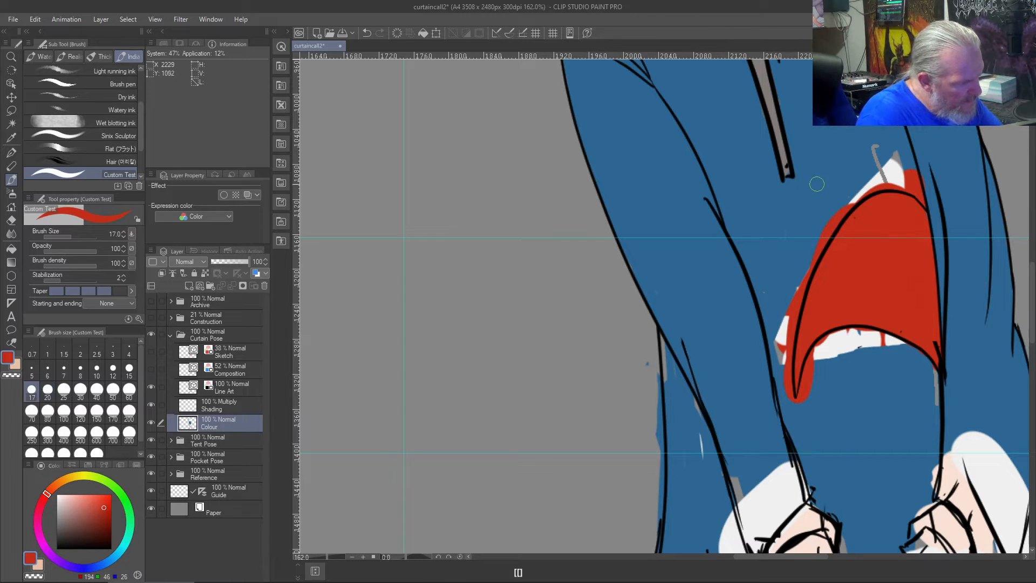
{"action": "right_click", "coordinate": [829, 142]}
{"action": "mouse_move", "coordinate": [914, 179]}
{"action": "left_mouse_down"}
{"action": "mouse_move", "coordinate": [930, 198]}
{"action": "mouse_move", "coordinate": [906, 184]}
{"action": "mouse_move", "coordinate": [925, 205]}
{"action": "mouse_move", "coordinate": [888, 175]}
{"action": "mouse_move", "coordinate": [921, 192]}
{"action": "mouse_move", "coordinate": [894, 154]}
{"action": "mouse_move", "coordinate": [906, 175]}
{"action": "mouse_move", "coordinate": [863, 184]}
{"action": "mouse_move", "coordinate": [905, 183]}
{"action": "mouse_move", "coordinate": [864, 185]}
{"action": "mouse_move", "coordinate": [900, 182]}
{"action": "mouse_move", "coordinate": [840, 209]}
{"action": "mouse_move", "coordinate": [873, 183]}
{"action": "mouse_move", "coordinate": [836, 232]}
{"action": "left_mouse_up"}
{"action": "mouse_move", "coordinate": [856, 193]}
{"action": "left_mouse_down"}
{"action": "mouse_move", "coordinate": [830, 221]}
{"action": "mouse_move", "coordinate": [865, 189]}
{"action": "mouse_move", "coordinate": [828, 227]}
{"action": "mouse_move", "coordinate": [855, 188]}
{"action": "mouse_move", "coordinate": [803, 268]}
{"action": "left_mouse_up"}
{"action": "left_click_drag", "start_coordinate": [836, 216], "coordinate": [791, 355]}
{"action": "left_click_drag", "start_coordinate": [795, 309], "coordinate": [784, 372]}
{"action": "mouse_move", "coordinate": [799, 287]}
{"action": "left_mouse_down"}
{"action": "mouse_move", "coordinate": [792, 366]}
{"action": "mouse_move", "coordinate": [800, 289]}
{"action": "mouse_move", "coordinate": [776, 349]}
{"action": "mouse_move", "coordinate": [799, 422]}
{"action": "left_mouse_up"}
{"action": "mouse_move", "coordinate": [831, 350]}
{"action": "left_mouse_down"}
{"action": "mouse_move", "coordinate": [812, 366]}
{"action": "mouse_move", "coordinate": [808, 394]}
{"action": "left_mouse_up"}
{"action": "mouse_move", "coordinate": [817, 354]}
{"action": "left_mouse_down"}
{"action": "mouse_move", "coordinate": [805, 381]}
{"action": "mouse_move", "coordinate": [819, 351]}
{"action": "mouse_move", "coordinate": [796, 426]}
{"action": "mouse_move", "coordinate": [810, 370]}
{"action": "mouse_move", "coordinate": [800, 425]}
{"action": "mouse_move", "coordinate": [836, 339]}
{"action": "mouse_move", "coordinate": [813, 355]}
{"action": "mouse_move", "coordinate": [838, 333]}
{"action": "mouse_move", "coordinate": [896, 344]}
{"action": "mouse_move", "coordinate": [936, 412]}
{"action": "left_mouse_up"}
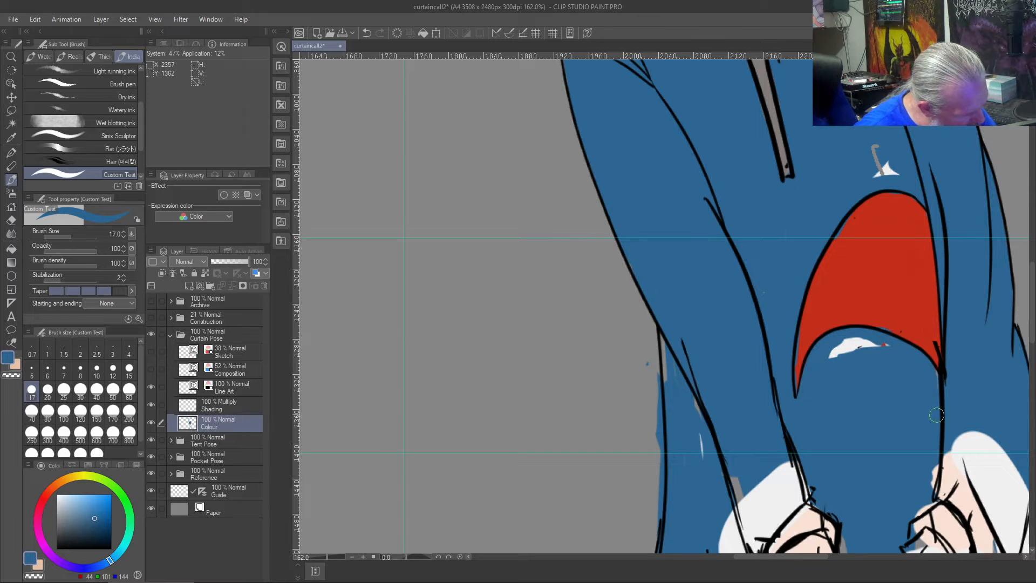
{"action": "mouse_move", "coordinate": [823, 387]}
{"action": "left_mouse_down"}
{"action": "mouse_move", "coordinate": [836, 344]}
{"action": "mouse_move", "coordinate": [877, 344]}
{"action": "mouse_move", "coordinate": [846, 348]}
{"action": "mouse_move", "coordinate": [875, 340]}
{"action": "mouse_move", "coordinate": [862, 348]}
{"action": "left_mouse_up"}
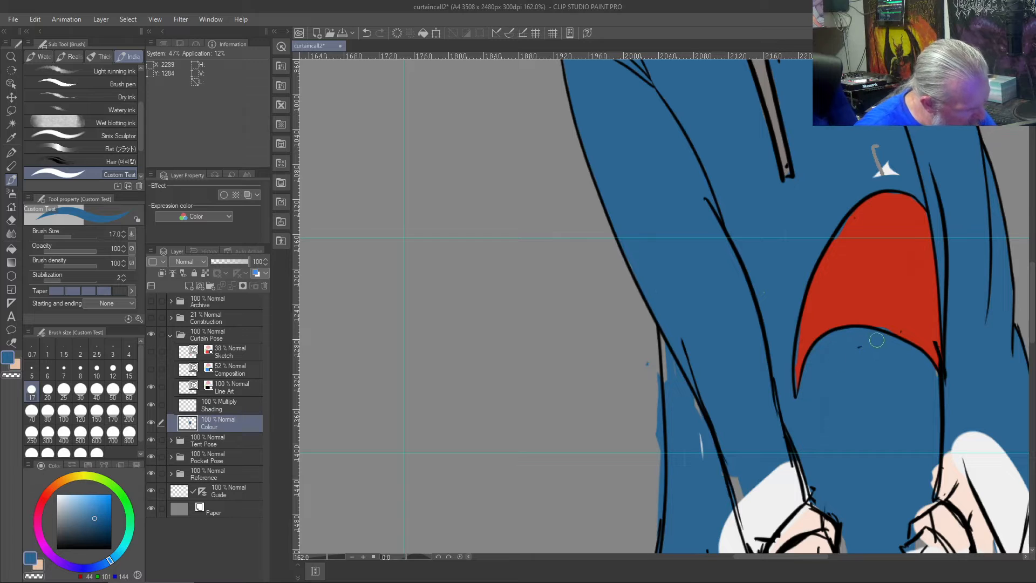
- Touch up the mouth's pointed left tip with red inside the outline and hoodie blue outside it
{"action": "scroll", "coordinate": [809, 414], "scroll_direction": "up", "scroll_amount": 4}
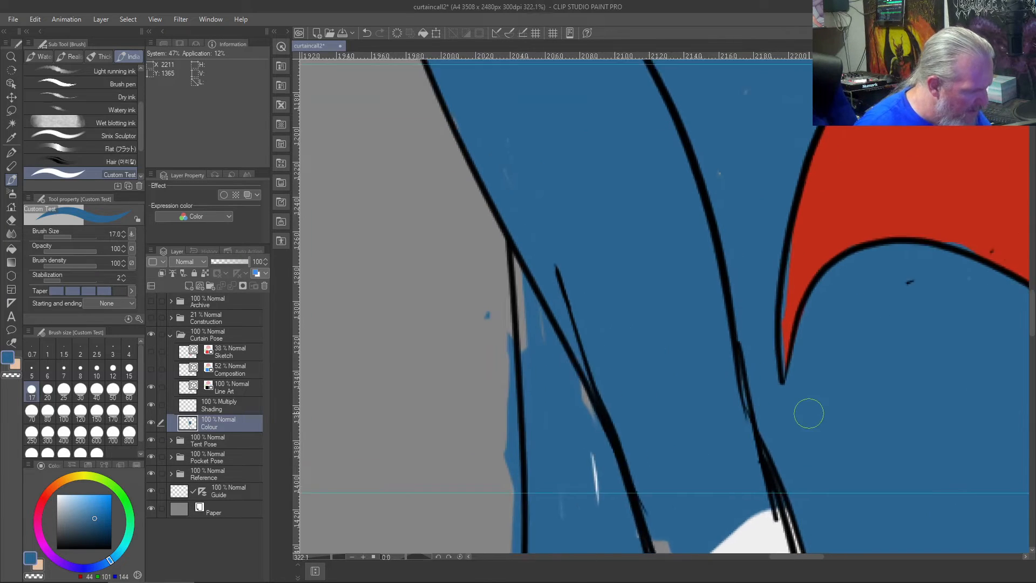
{"action": "right_click", "coordinate": [868, 155]}
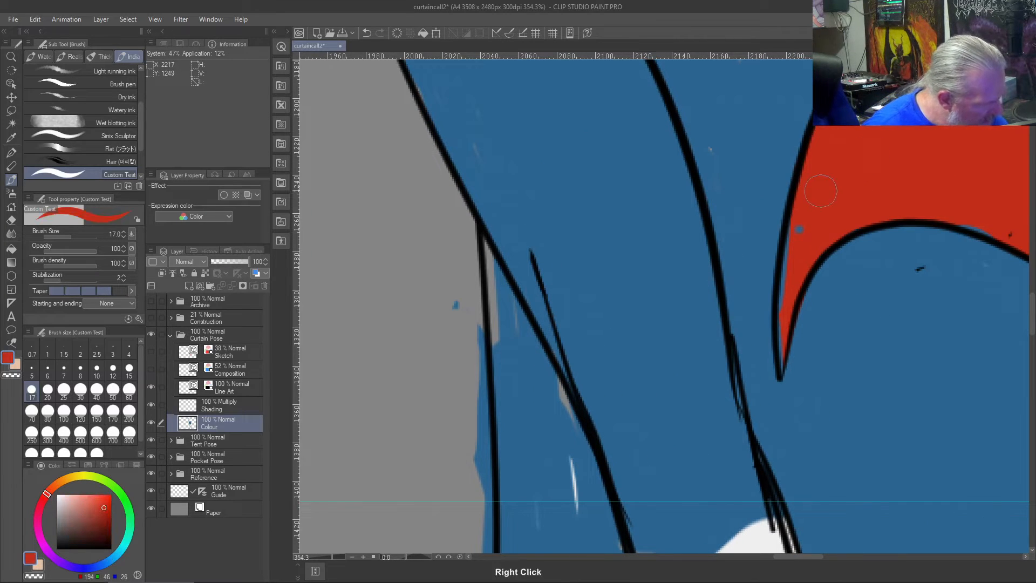
{"action": "left_click_drag", "start_coordinate": [789, 261], "coordinate": [783, 355]}
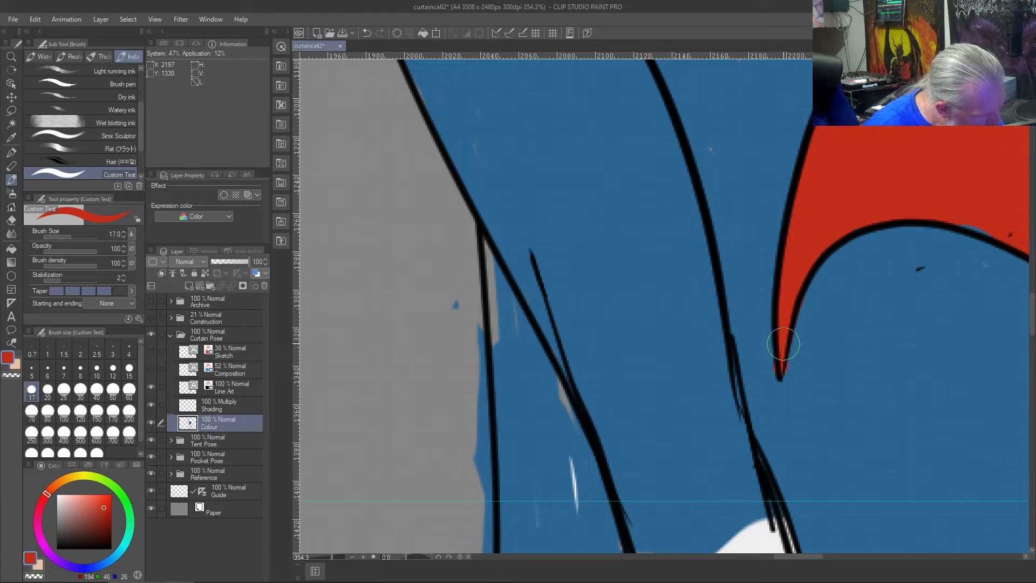
{"action": "right_click", "coordinate": [854, 345]}
{"action": "left_click_drag", "start_coordinate": [813, 331], "coordinate": [791, 395]}
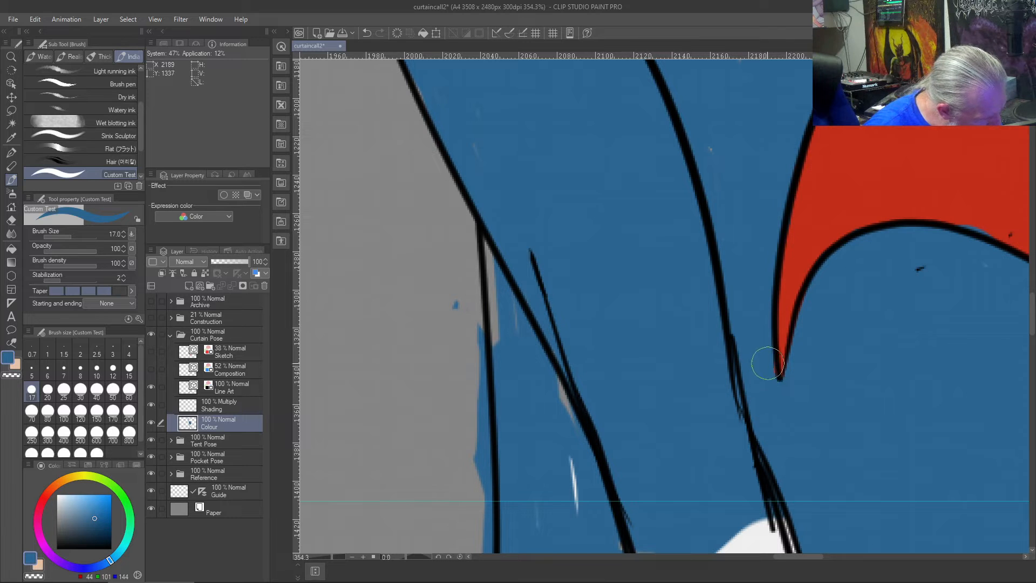
- Sample the mouth red and cover the thin blue gap above the lower mouth curve
{"action": "scroll", "coordinate": [860, 358], "scroll_direction": "down", "scroll_amount": 3}
{"action": "left_click_drag", "start_coordinate": [943, 310], "coordinate": [851, 359]}
{"action": "right_click", "coordinate": [852, 248]}
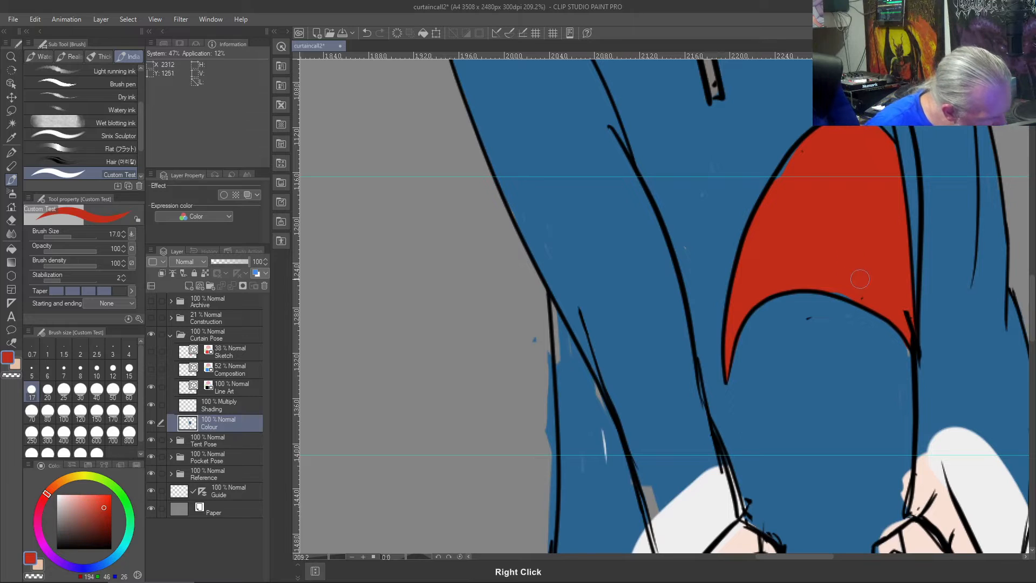
{"action": "scroll", "coordinate": [844, 289], "scroll_direction": "up", "scroll_amount": 3}
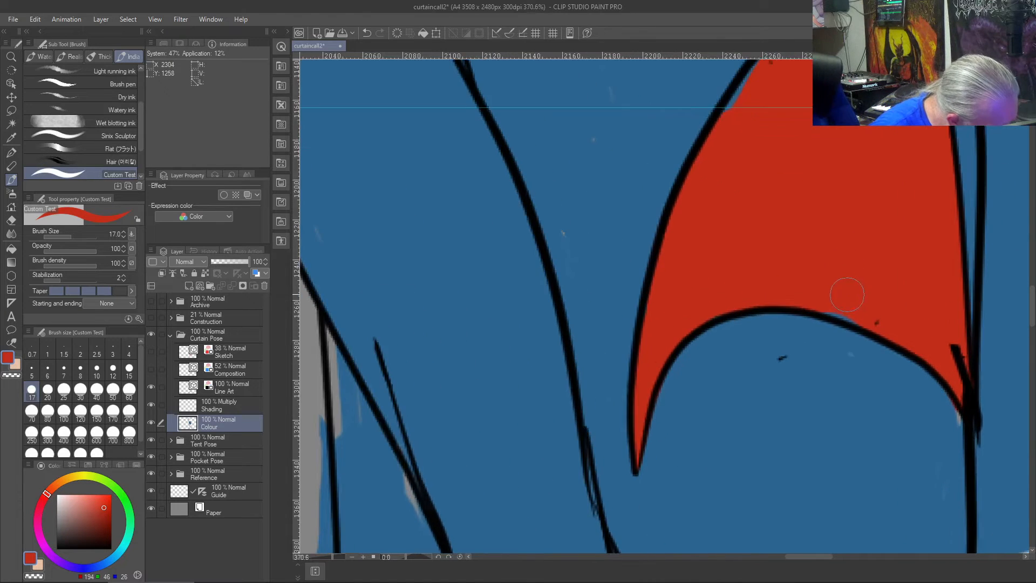
{"action": "scroll", "coordinate": [846, 294], "scroll_direction": "up", "scroll_amount": 1}
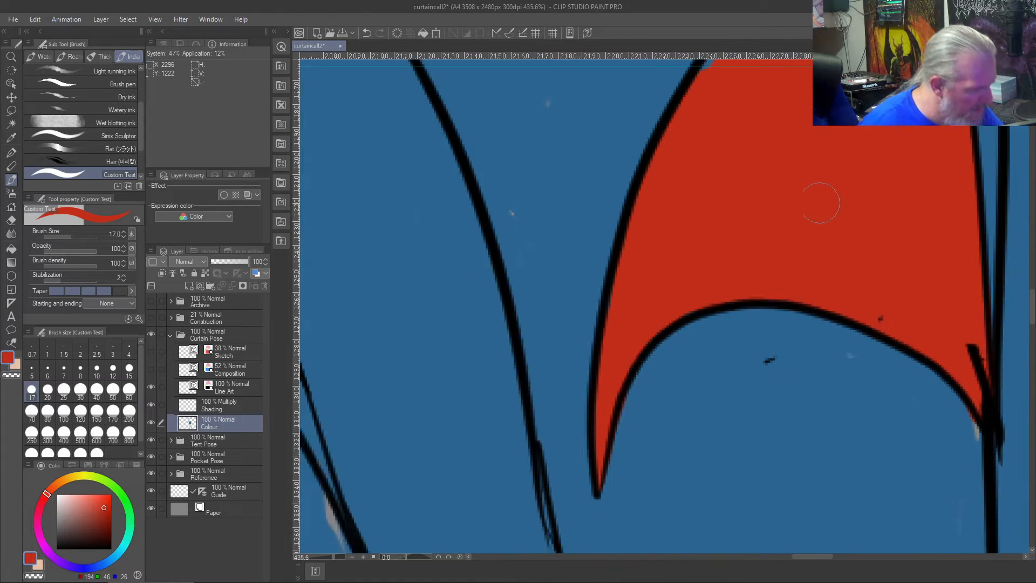
{"action": "scroll", "coordinate": [820, 203], "scroll_direction": "down", "scroll_amount": 2}
{"action": "left_click_drag", "start_coordinate": [770, 275], "coordinate": [800, 322]}
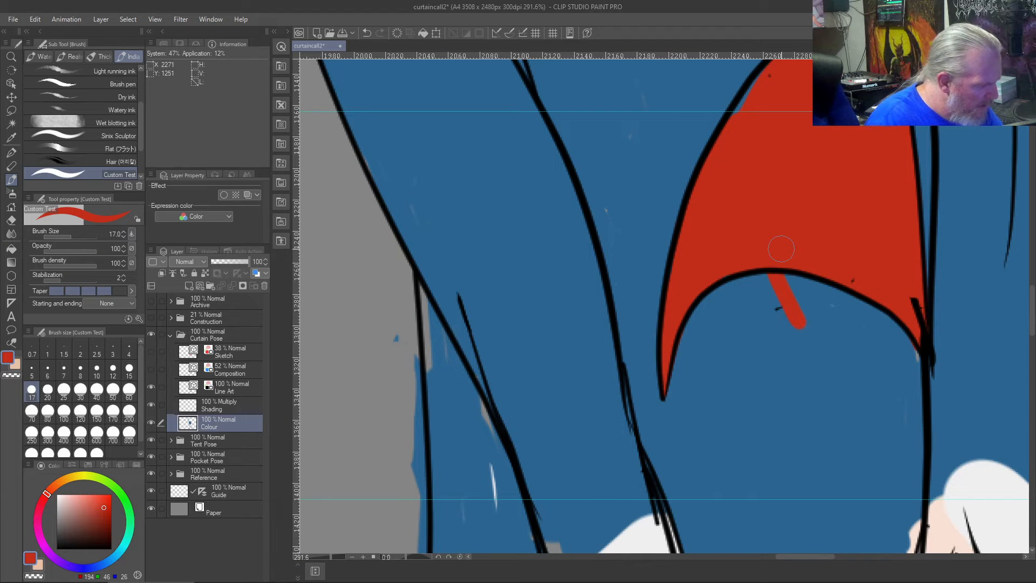
{"action": "key", "text": "ctrl+z"}
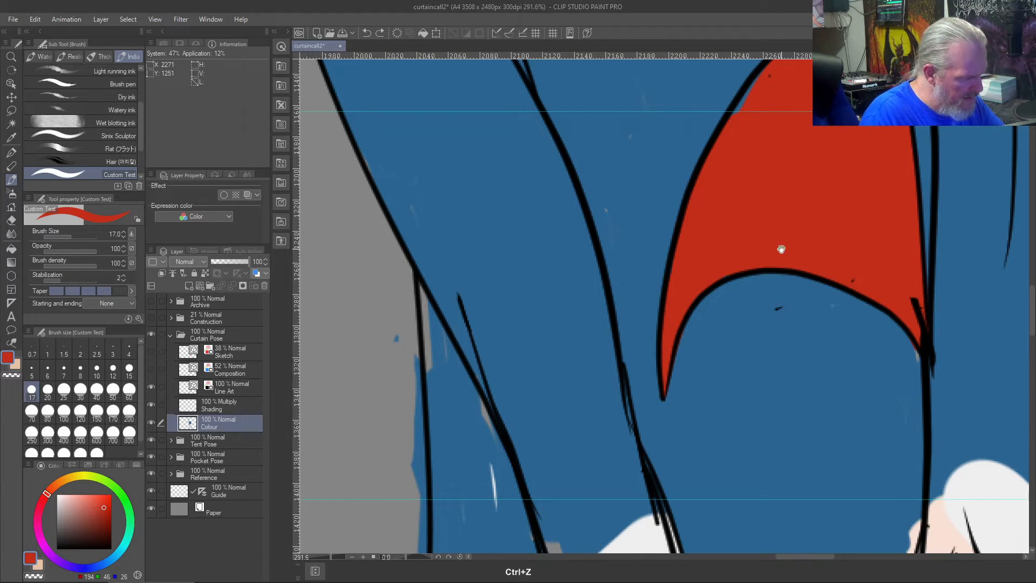
- Erase the stray specks around the mouth and the line stub at its right corner on the Line Art layer with the vector eraser
{"action": "scroll", "coordinate": [782, 243], "scroll_direction": "up", "scroll_amount": 3}
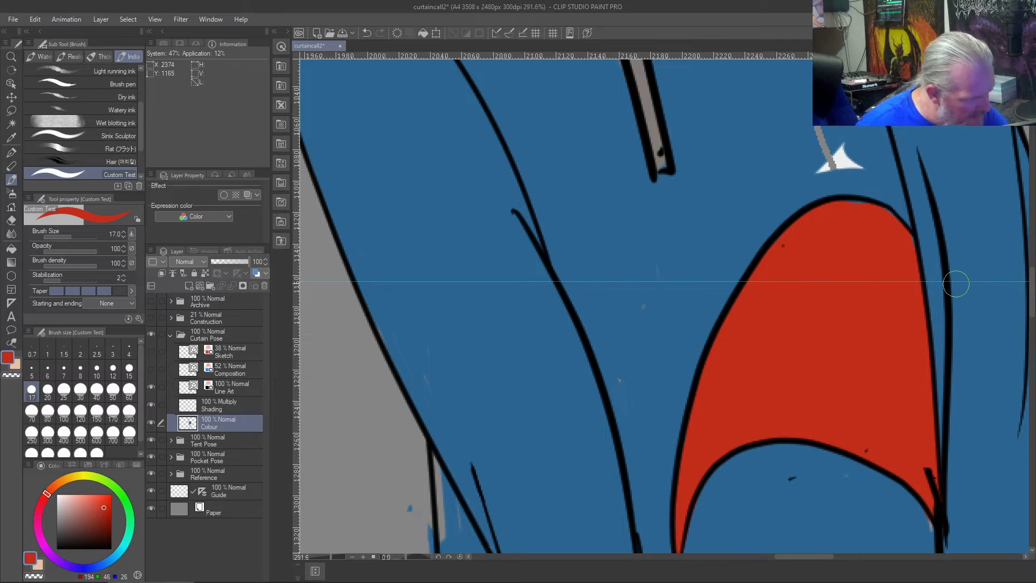
{"action": "key", "text": "j"}
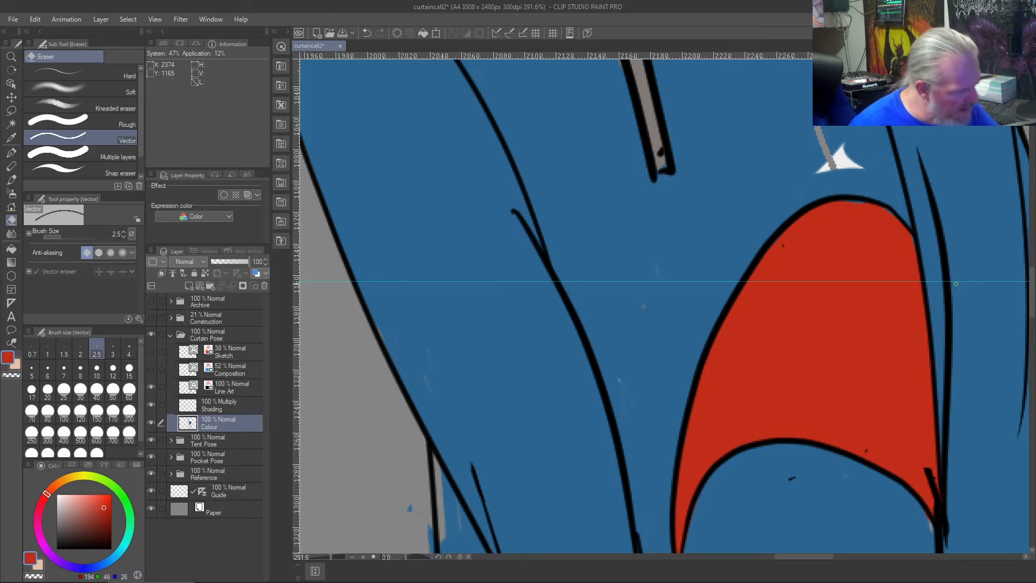
{"action": "left_click", "coordinate": [226, 387]}
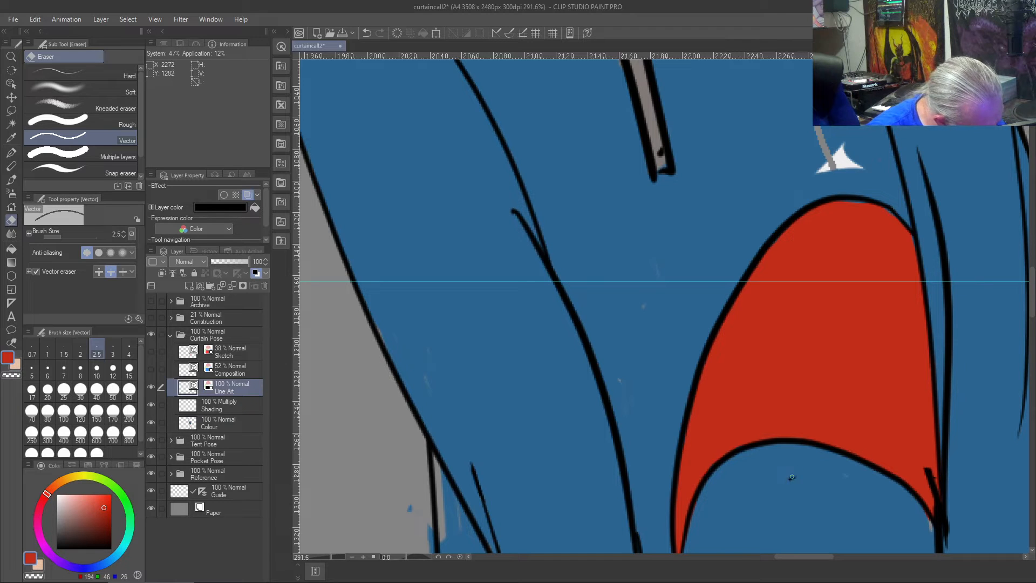
{"action": "mouse_move", "coordinate": [929, 490]}
{"action": "left_mouse_down"}
{"action": "mouse_move", "coordinate": [930, 463]}
{"action": "mouse_move", "coordinate": [937, 485]}
{"action": "left_mouse_up"}
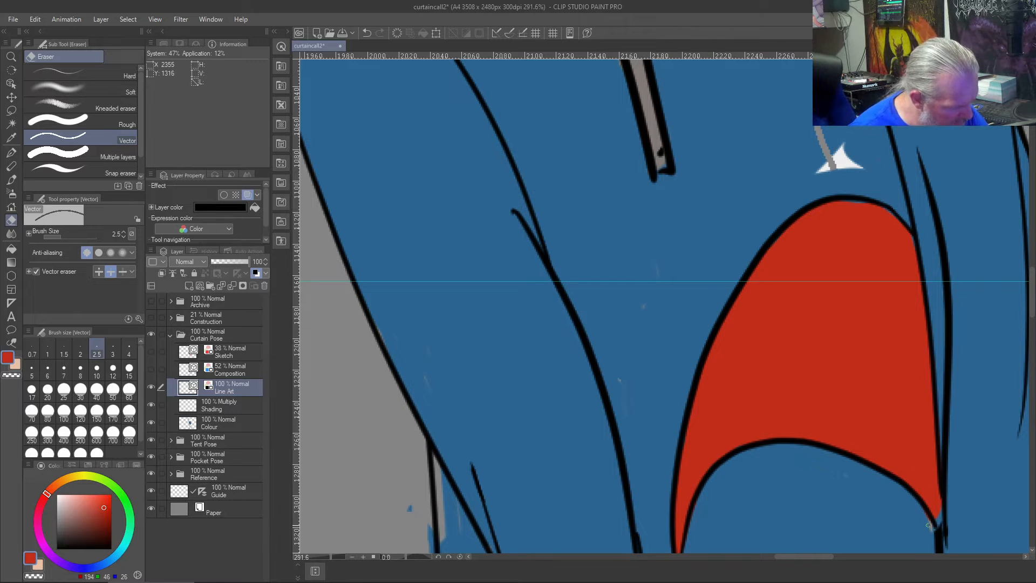
- Paint over the pale sliver beside the mouth's right corner with sampled hoodie blue on the Colour layer
{"action": "key", "text": "b"}
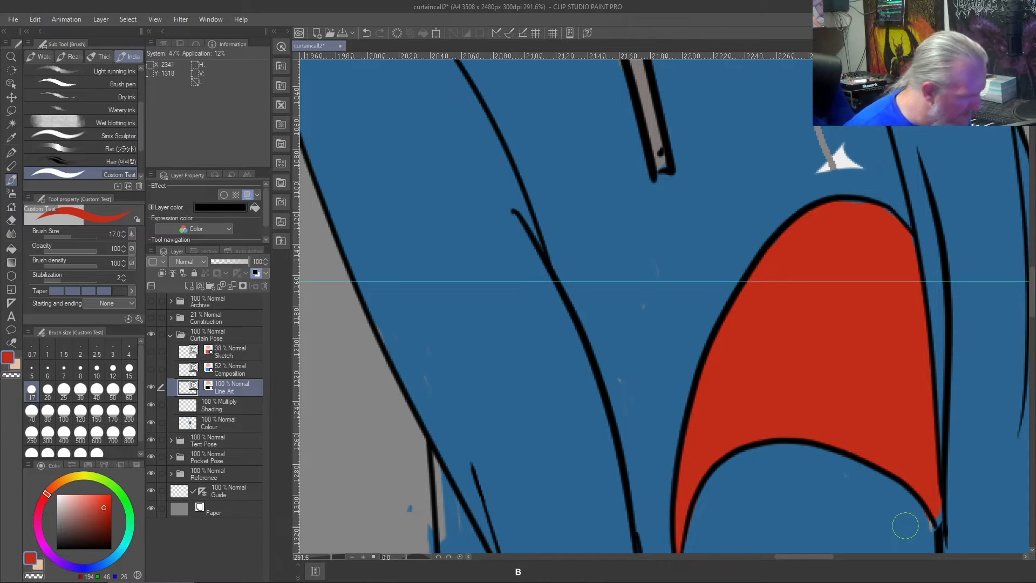
{"action": "left_click", "coordinate": [229, 423]}
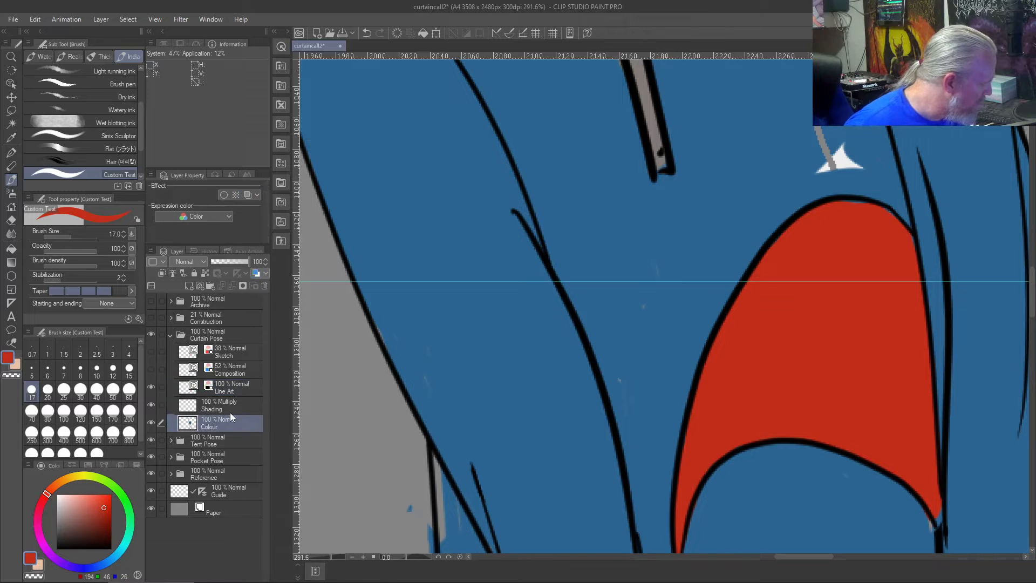
{"action": "right_click", "coordinate": [878, 509]}
{"action": "left_click_drag", "start_coordinate": [926, 526], "coordinate": [928, 522]}
{"action": "scroll", "coordinate": [897, 452], "scroll_direction": "up", "scroll_amount": 5}
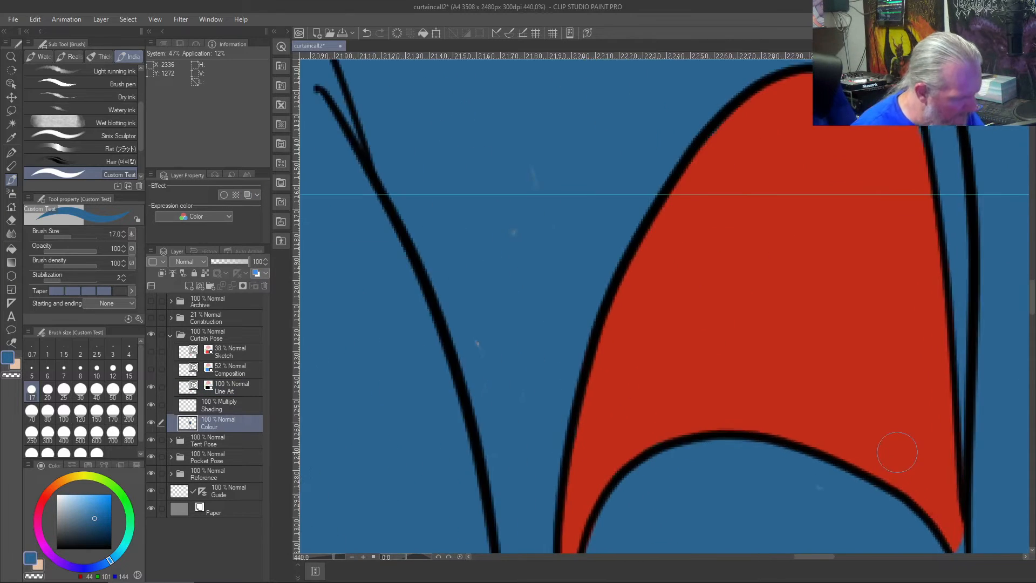
{"action": "mouse_move", "coordinate": [897, 451]}
{"action": "left_mouse_down"}
{"action": "mouse_move", "coordinate": [619, 261]}
{"action": "mouse_move", "coordinate": [631, 219]}
{"action": "left_mouse_up"}
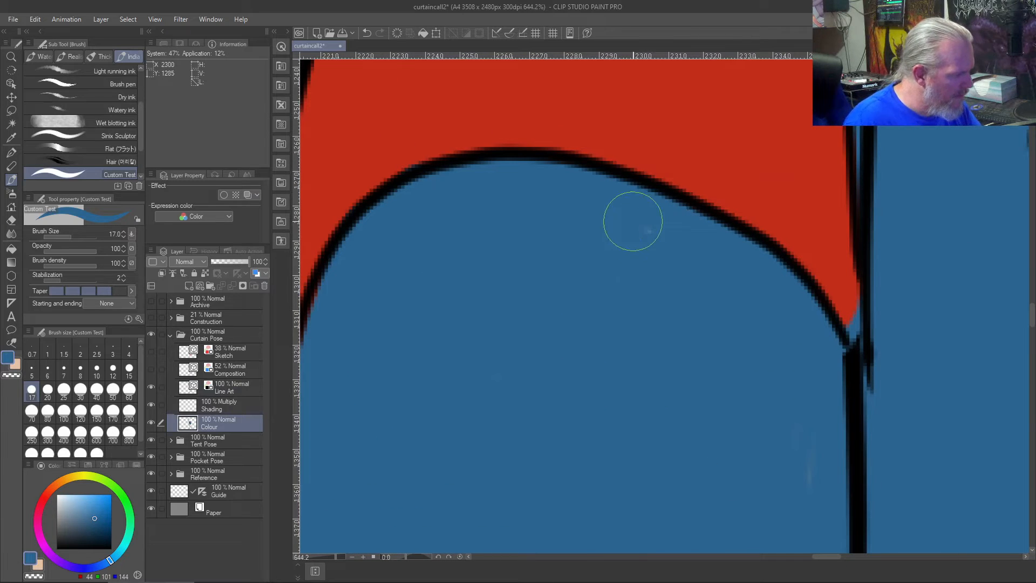
- Fill the mouth's right corner tip with sampled red up to the outline, reducing the brush to size 4
{"action": "left_click_drag", "start_coordinate": [849, 302], "coordinate": [855, 318]}
{"action": "right_click", "coordinate": [776, 164]}
{"action": "key", "text": "bracketleft"}
{"action": "key", "text": "bracketleft"}
{"action": "key", "text": "bracketleft"}
{"action": "key", "text": "bracketleft"}
{"action": "key", "text": "bracketleft"}
{"action": "key", "text": "bracketleft"}
{"action": "key", "text": "bracketleft"}
{"action": "key", "text": "bracketleft"}
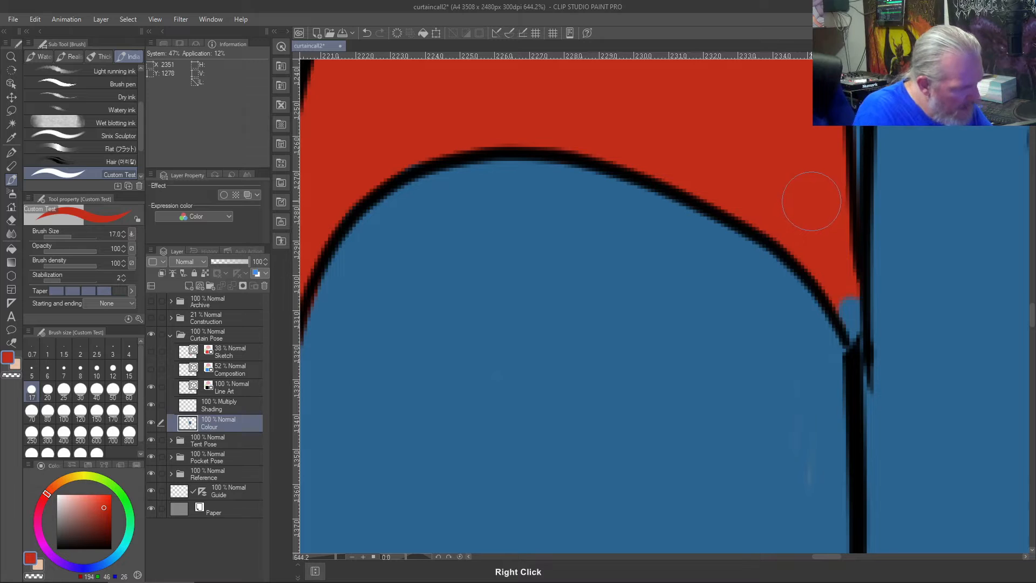
{"action": "mouse_move", "coordinate": [844, 305]}
{"action": "left_mouse_down"}
{"action": "mouse_move", "coordinate": [851, 336]}
{"action": "mouse_move", "coordinate": [851, 306]}
{"action": "mouse_move", "coordinate": [857, 338]}
{"action": "mouse_move", "coordinate": [852, 286]}
{"action": "left_mouse_up"}
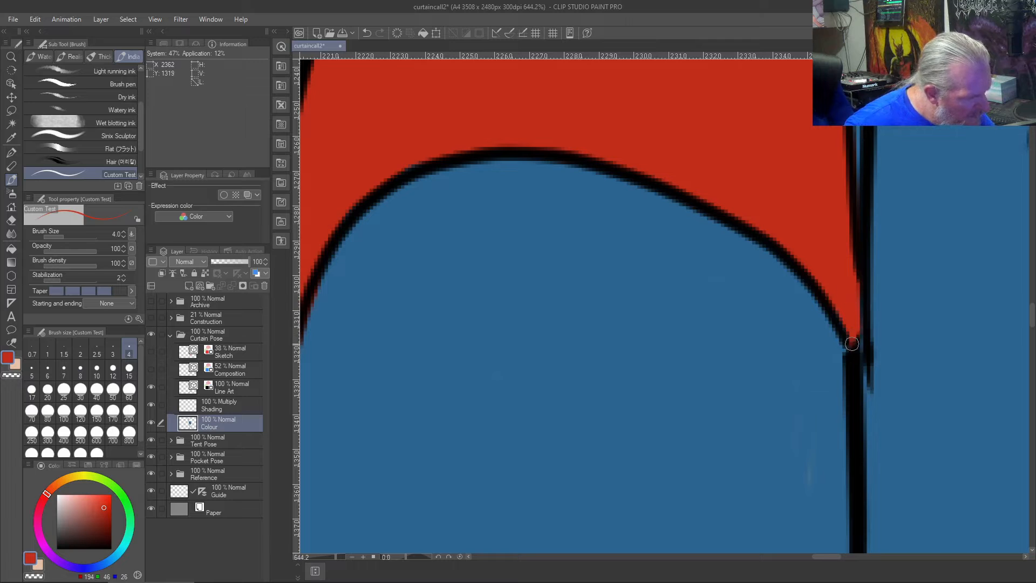
- Cover the white and grey remnants above the mouth with sampled hoodie blue, enlarging the brush to size 15
{"action": "right_click", "coordinate": [742, 393]}
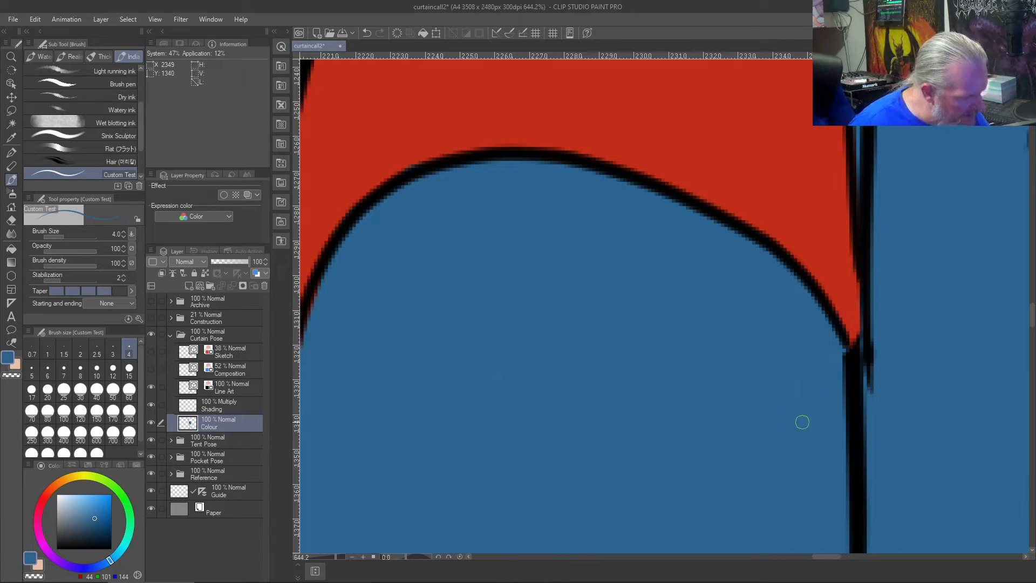
{"action": "key", "text": "ctrl+0"}
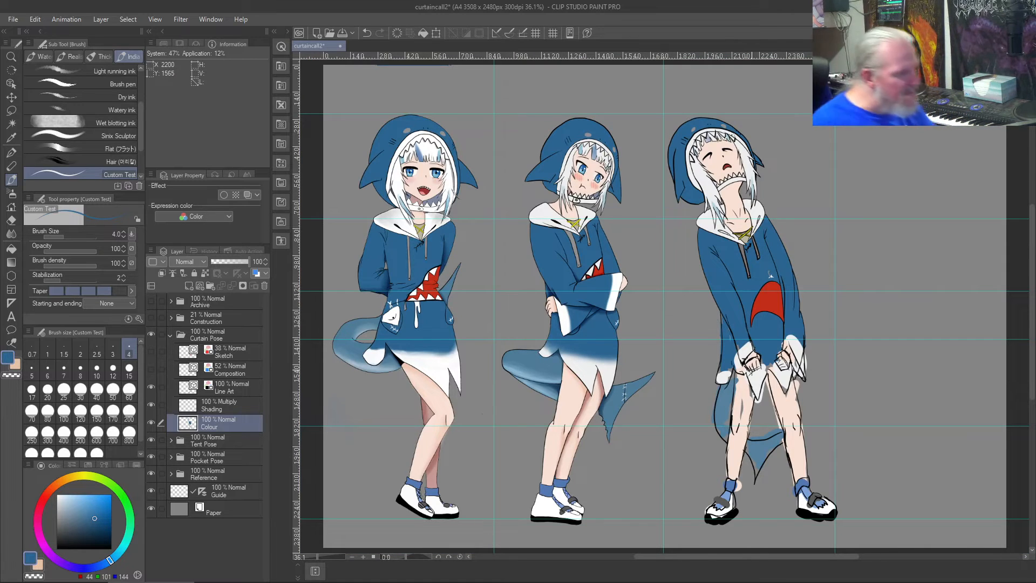
{"action": "scroll", "coordinate": [751, 369], "scroll_direction": "up", "scroll_amount": 5}
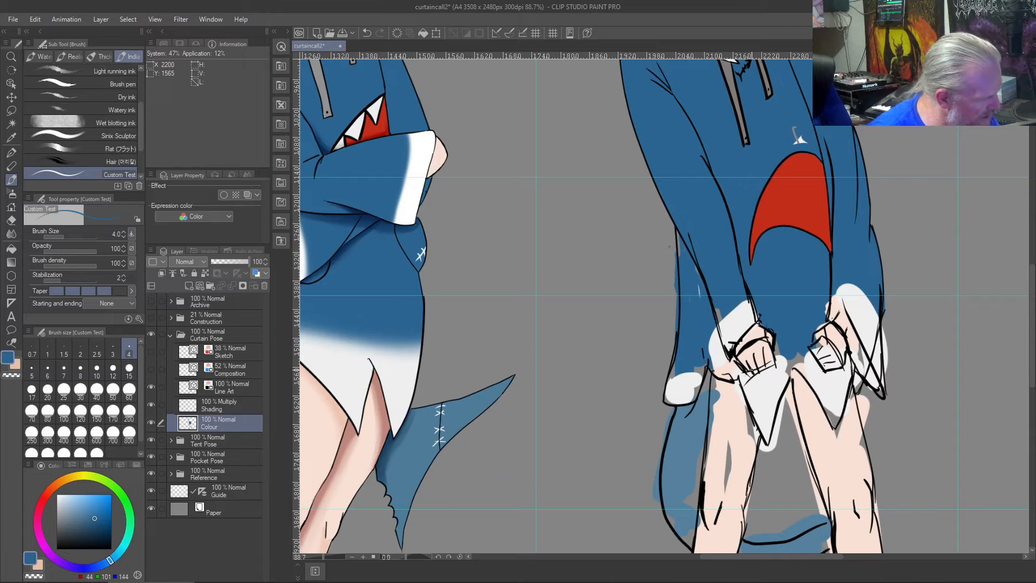
{"action": "right_click", "coordinate": [794, 124]}
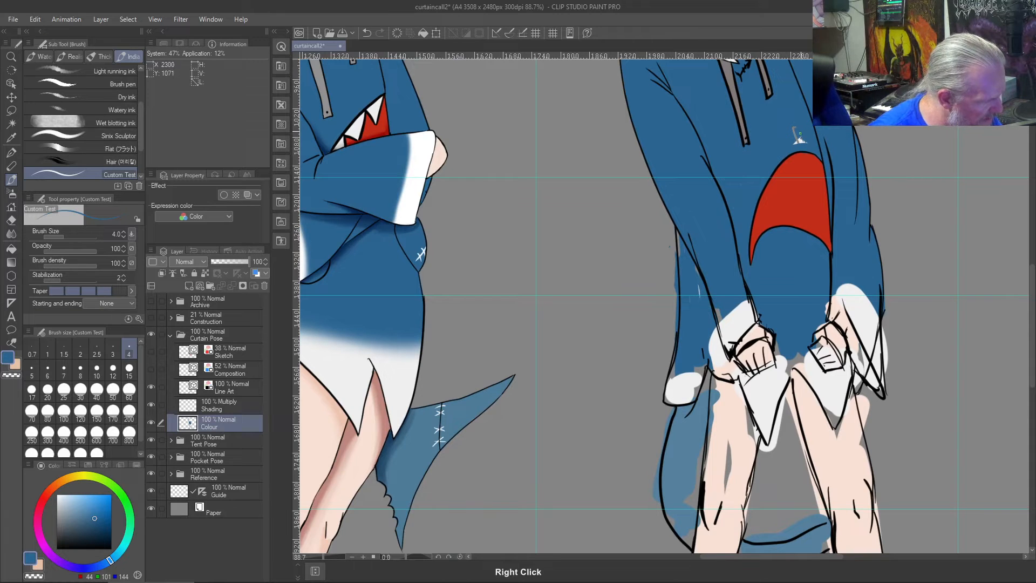
{"action": "key", "text": "bracketright"}
{"action": "key", "text": "bracketright"}
{"action": "key", "text": "bracketright"}
{"action": "key", "text": "bracketright"}
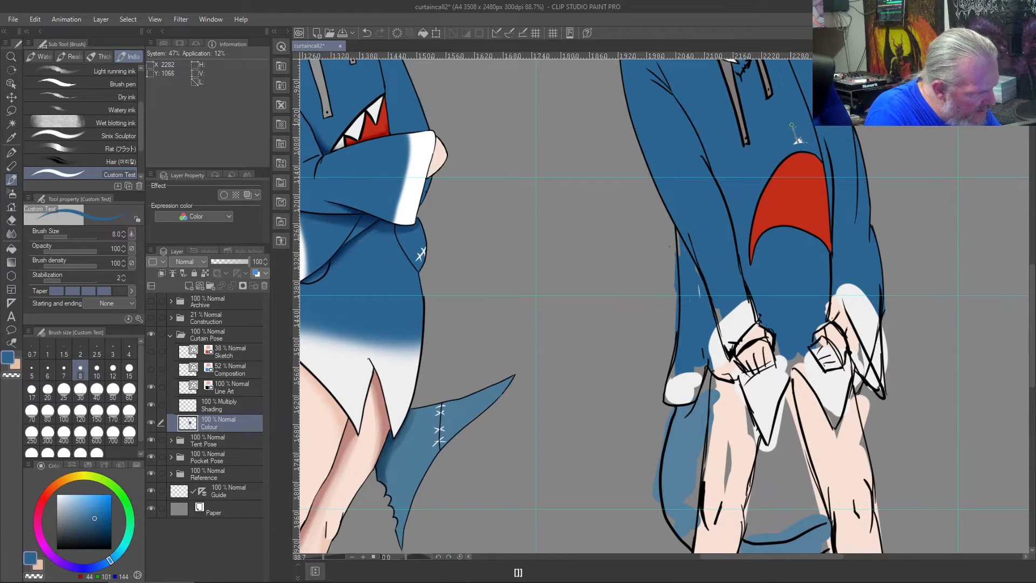
{"action": "key", "text": "bracketright"}
{"action": "key", "text": "bracketright"}
{"action": "key", "text": "bracketright"}
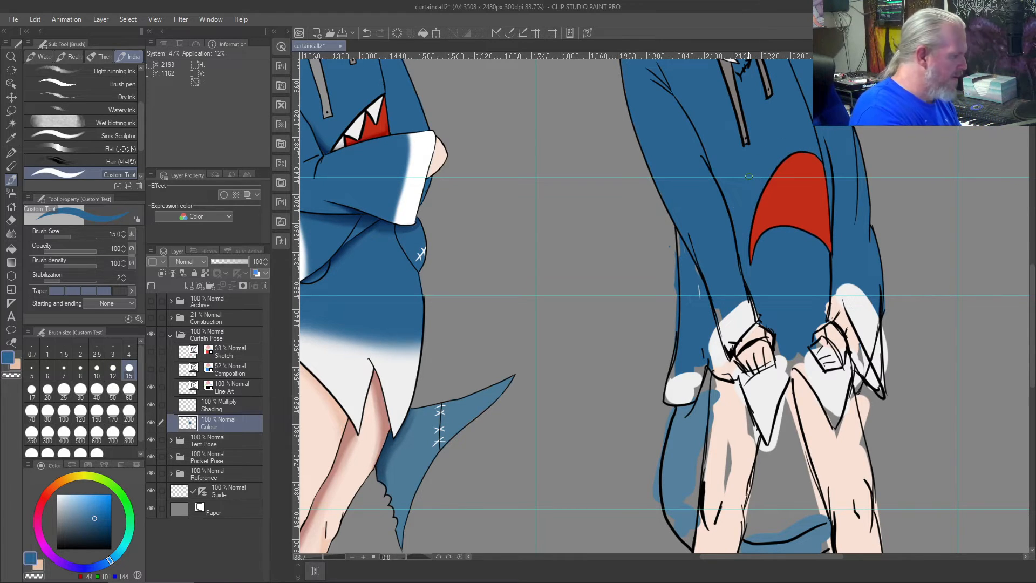
- Draw jagged black teeth along the mouth's upper curve on the Line Art layer, using brush size 8
{"action": "key", "text": "b"}
{"action": "left_click", "coordinate": [245, 388]}
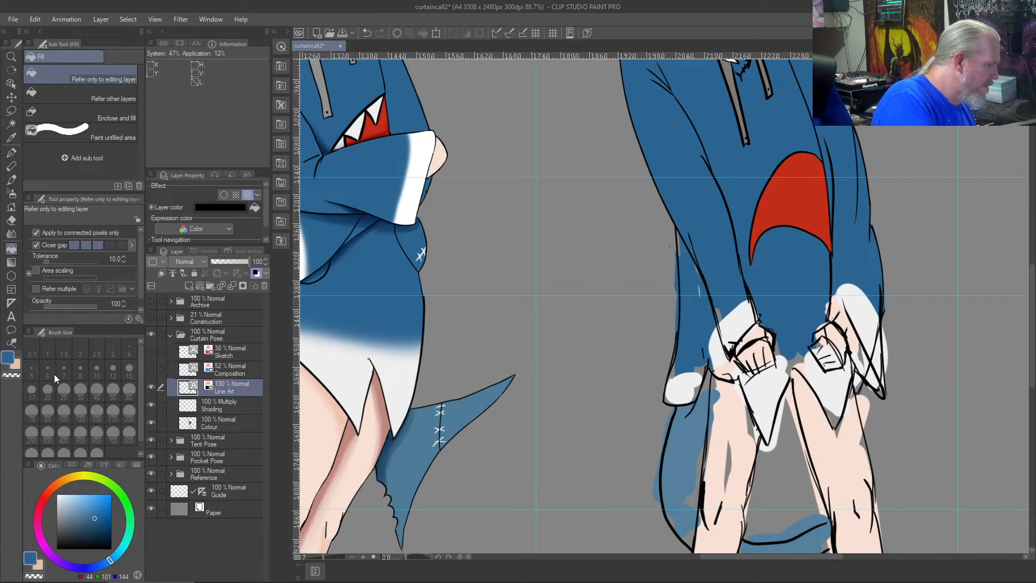
{"action": "key", "text": "b"}
{"action": "left_click", "coordinate": [79, 369]}
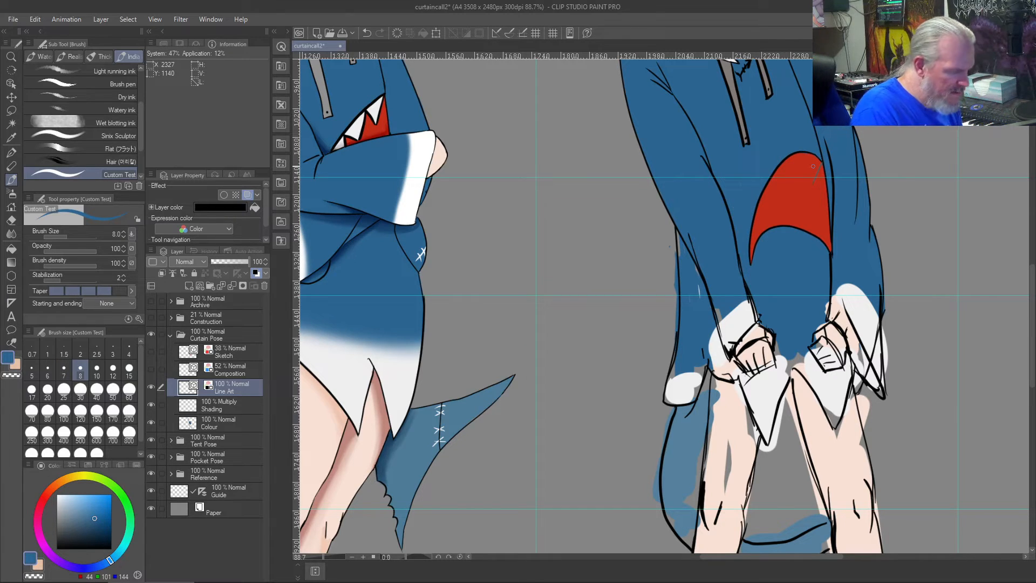
{"action": "key", "text": "ctrl+z"}
{"action": "left_click_drag", "start_coordinate": [79, 515], "coordinate": [30, 561]}
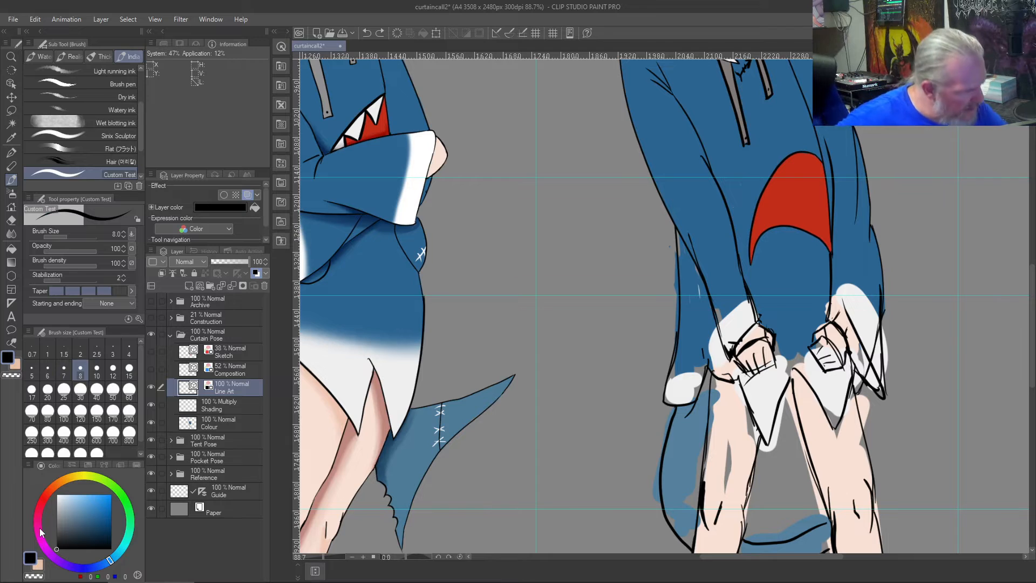
{"action": "mouse_move", "coordinate": [813, 185]}
{"action": "left_mouse_down"}
{"action": "mouse_move", "coordinate": [803, 152]}
{"action": "mouse_move", "coordinate": [795, 185]}
{"action": "mouse_move", "coordinate": [783, 165]}
{"action": "left_mouse_up"}
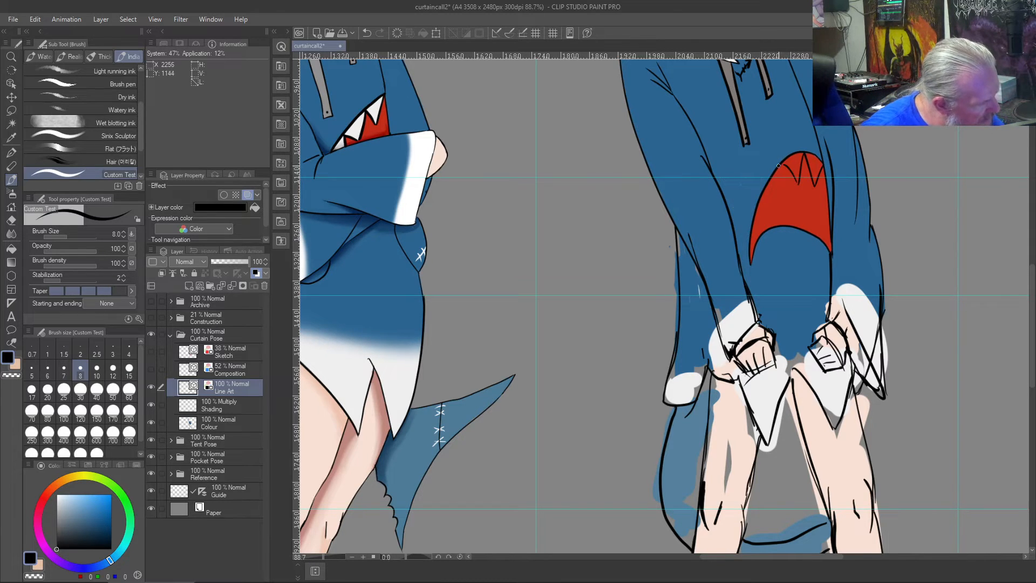
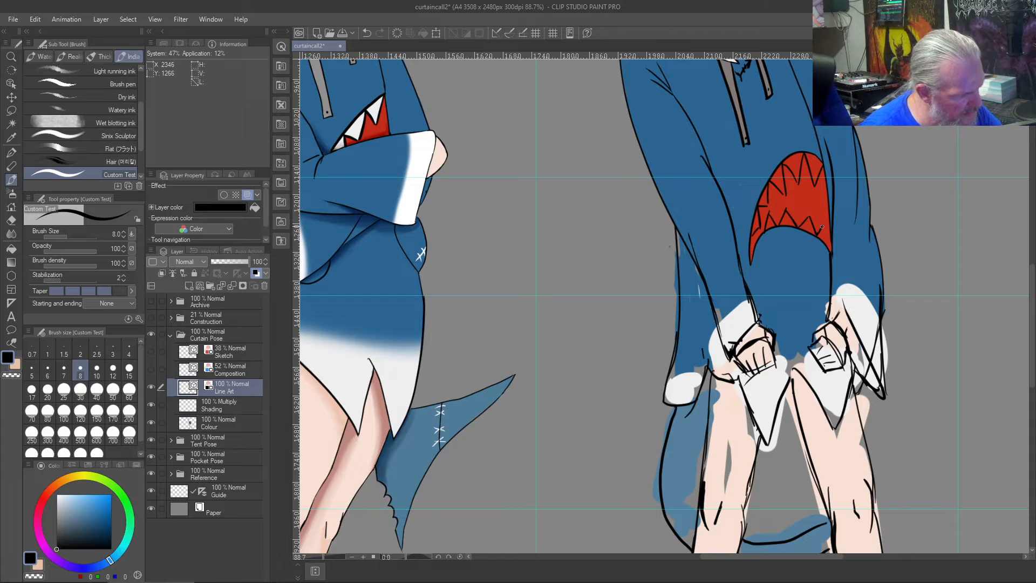
- Undo the black teeth strokes on the rightmost figure's shark mouth, leaving the plain red shape inside its outline
{"action": "scroll", "coordinate": [821, 217], "scroll_direction": "down", "scroll_amount": 4}
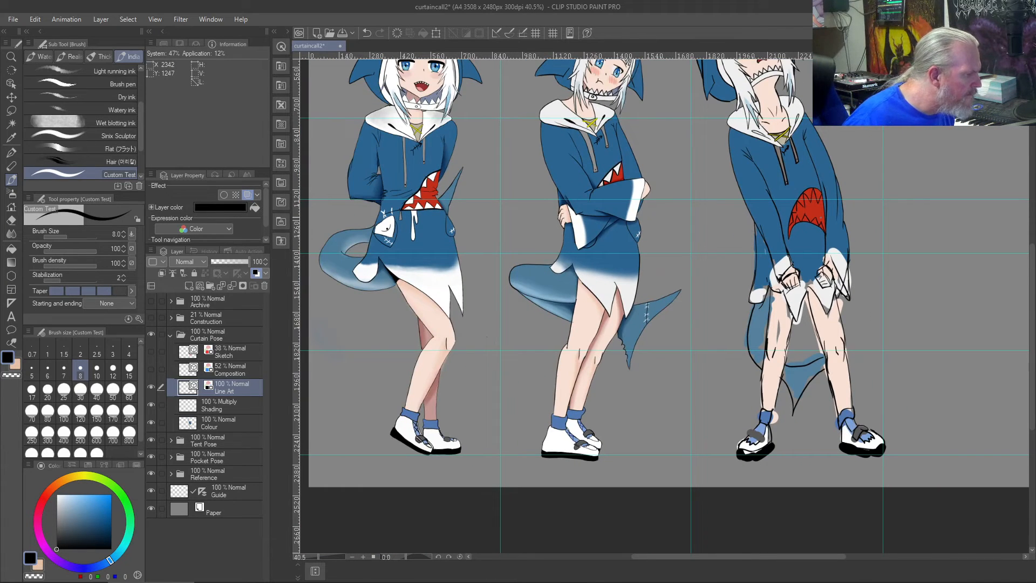
{"action": "scroll", "coordinate": [820, 217], "scroll_direction": "up", "scroll_amount": 3}
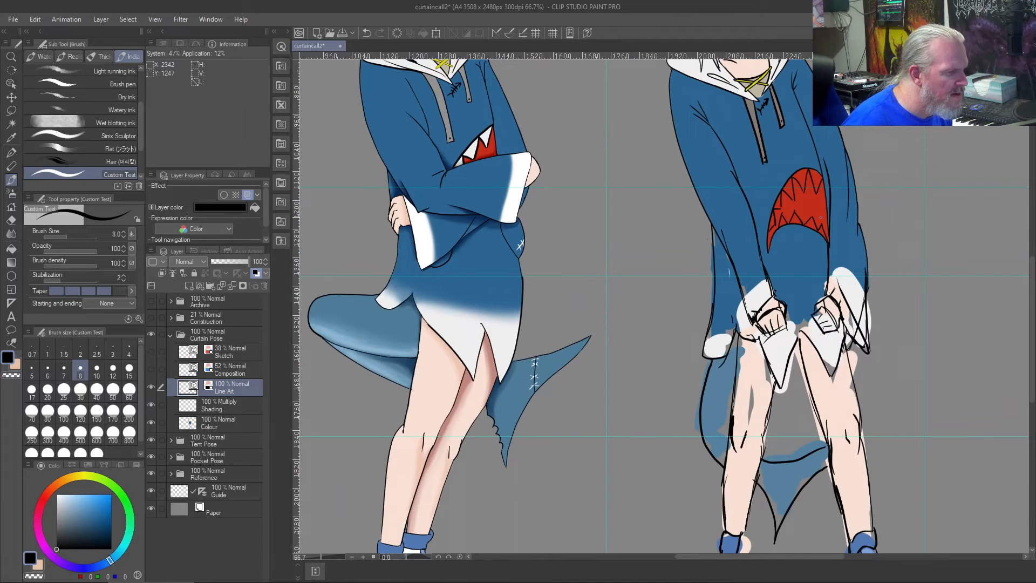
{"action": "scroll", "coordinate": [821, 217], "scroll_direction": "up", "scroll_amount": 1}
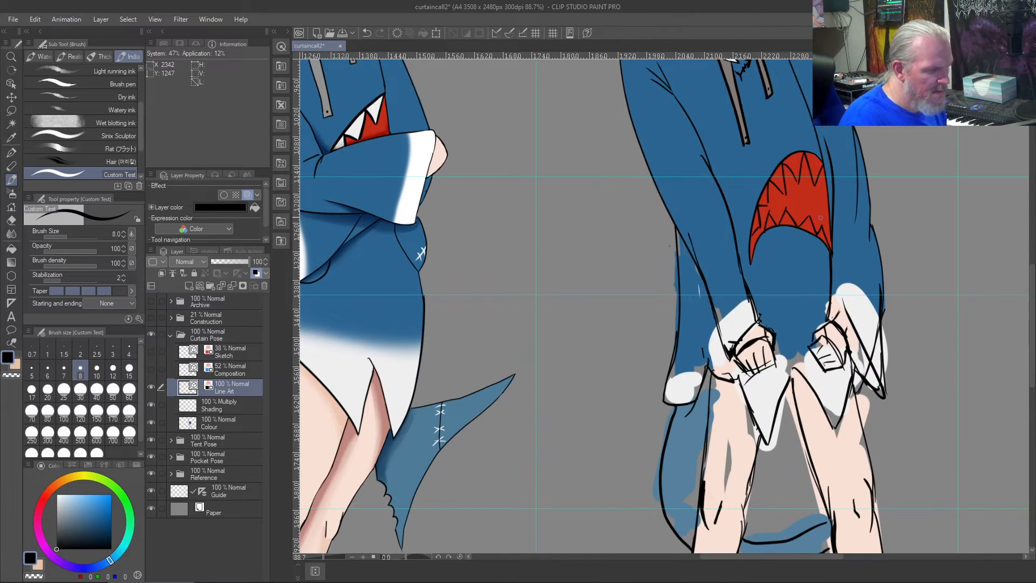
{"action": "key", "text": "ctrl+z"}
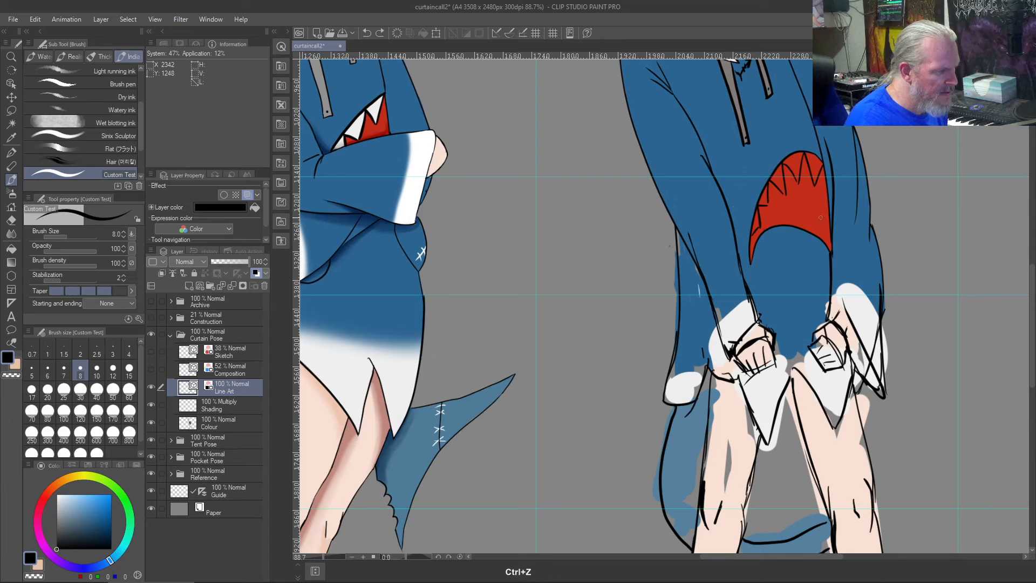
{"action": "key", "text": "ctrl+z"}
{"action": "key", "text": "ctrl+z"}
{"action": "key", "text": "ctrl+z"}
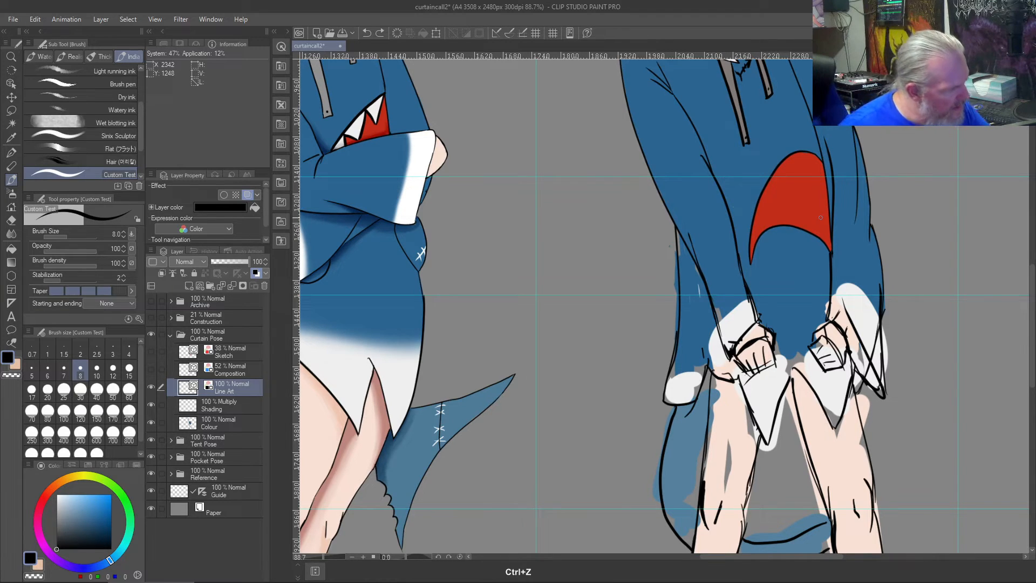
- Redraw the mouth's black teeth on the Line Art layer, with short ones along the lower curve and longer ones along the upper curve
{"action": "left_click_drag", "start_coordinate": [755, 232], "coordinate": [750, 256]}
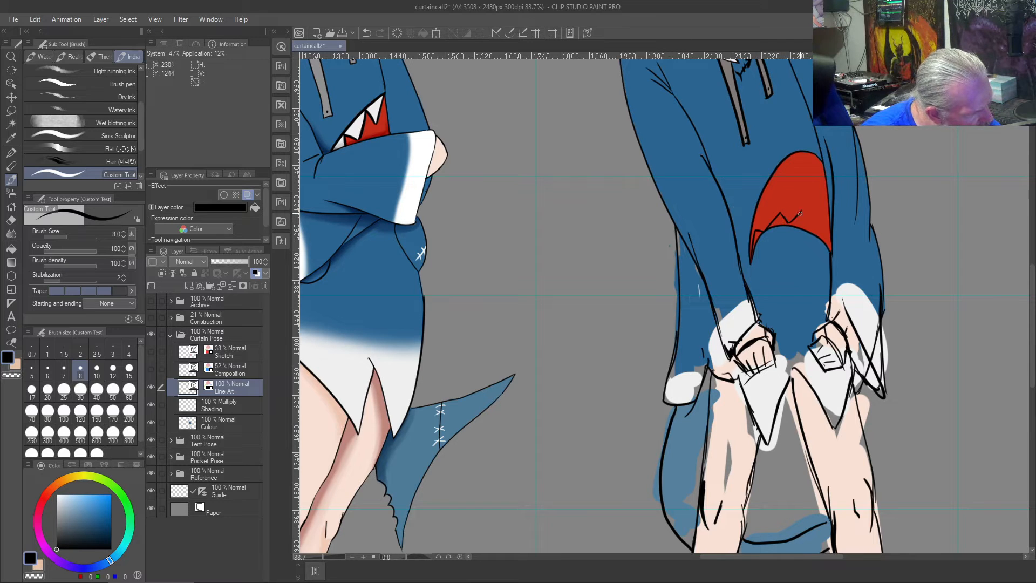
{"action": "left_click_drag", "start_coordinate": [816, 218], "coordinate": [826, 238]}
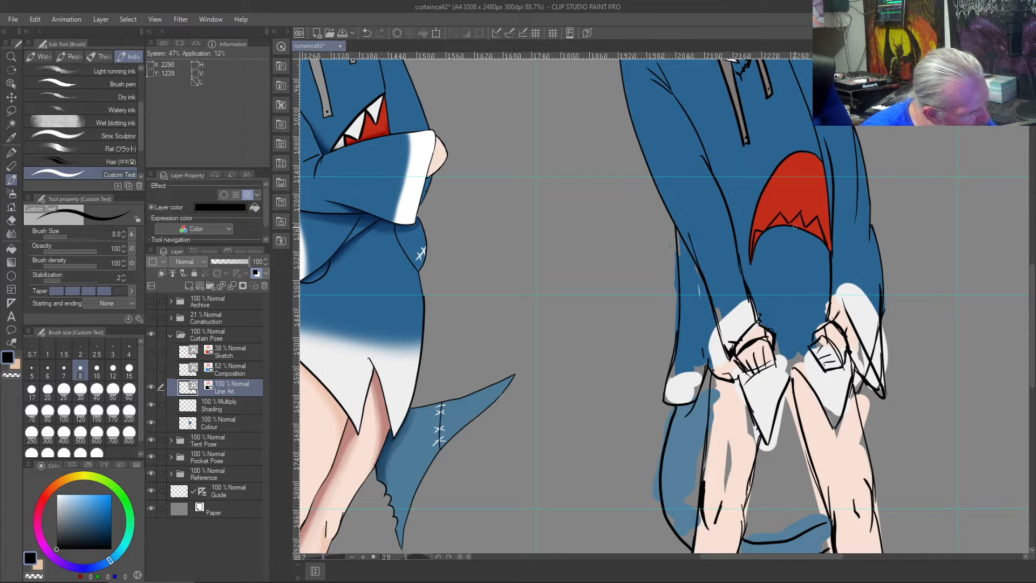
{"action": "key", "text": "ctrl+z"}
{"action": "key", "text": "ctrl+z"}
{"action": "key", "text": "ctrl+z"}
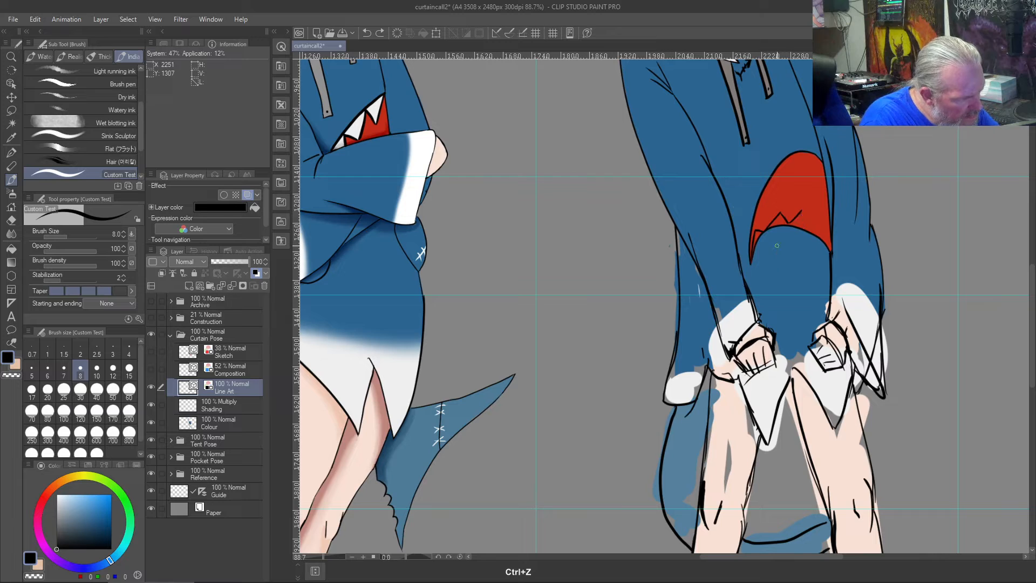
{"action": "mouse_move", "coordinate": [786, 219]}
{"action": "left_mouse_down"}
{"action": "mouse_move", "coordinate": [801, 212]}
{"action": "mouse_move", "coordinate": [807, 231]}
{"action": "mouse_move", "coordinate": [821, 223]}
{"action": "mouse_move", "coordinate": [830, 253]}
{"action": "left_mouse_up"}
{"action": "key", "text": "ctrl+z"}
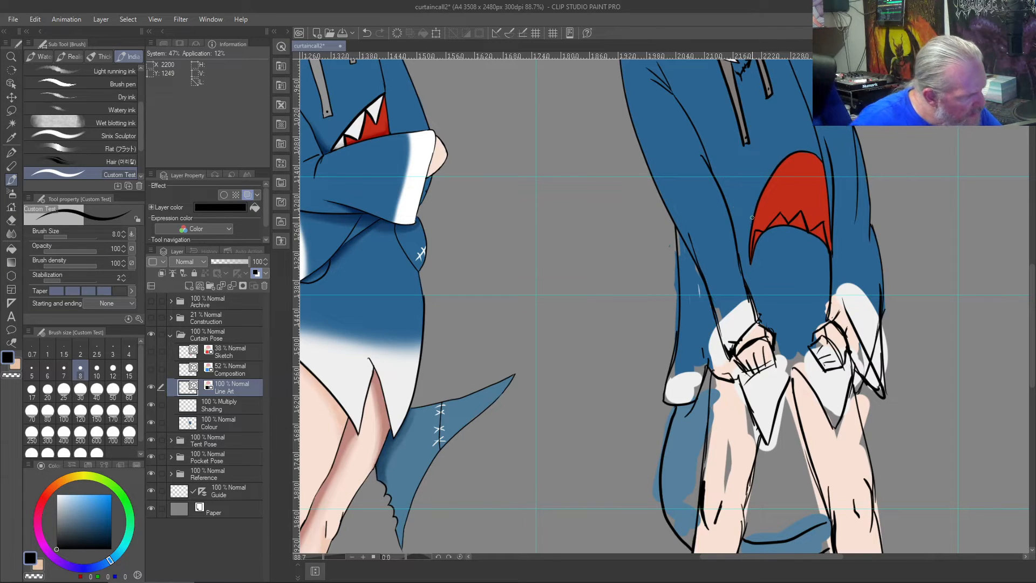
{"action": "left_click_drag", "start_coordinate": [760, 220], "coordinate": [760, 193]}
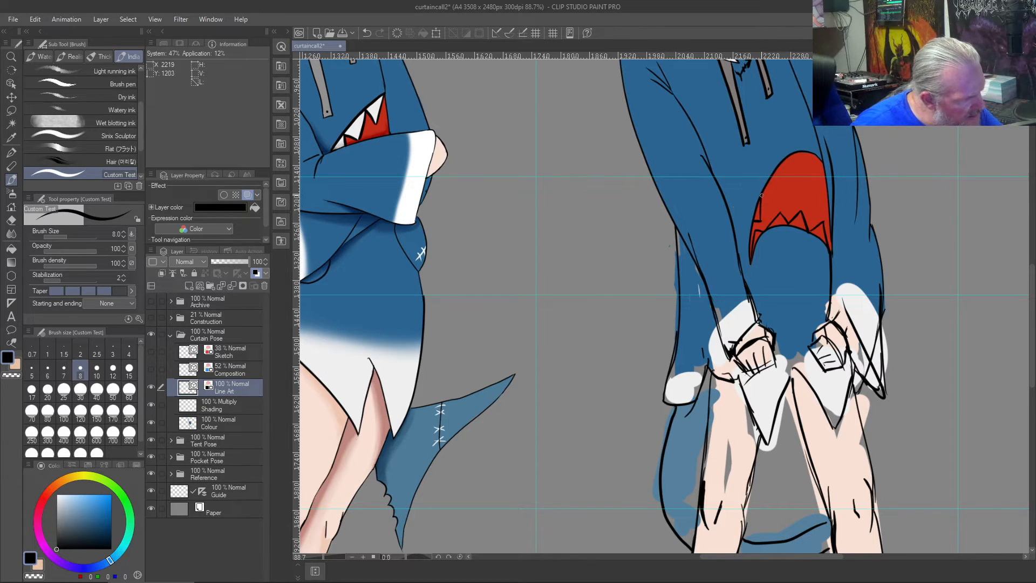
{"action": "mouse_move", "coordinate": [778, 172]}
{"action": "left_mouse_down"}
{"action": "mouse_move", "coordinate": [791, 180]}
{"action": "mouse_move", "coordinate": [800, 159]}
{"action": "left_mouse_up"}
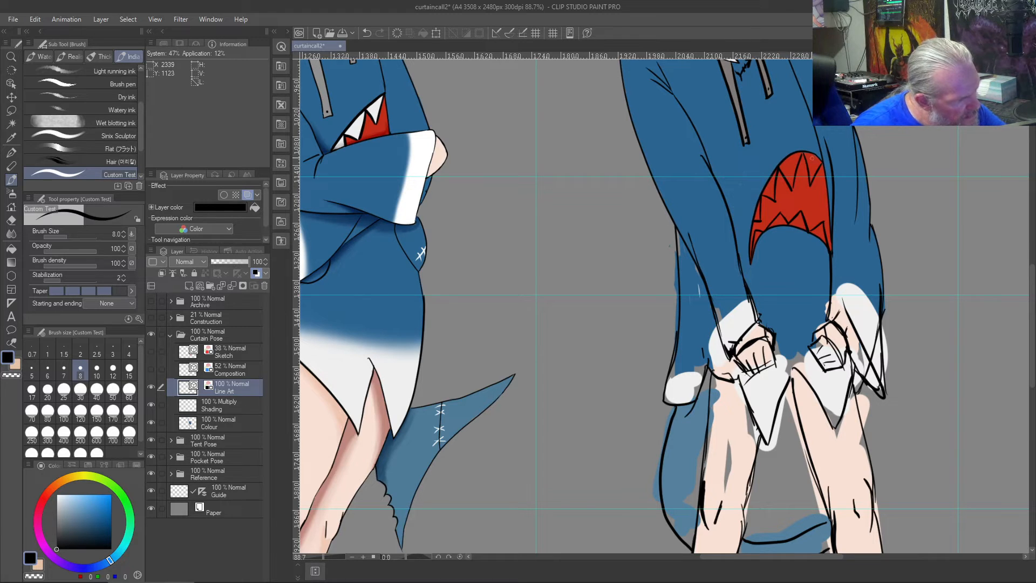
- Fill all the shark mouth's upper and lower teeth on the Colour layer with off-white sampled from the sleeve cuff
{"action": "scroll", "coordinate": [800, 160], "scroll_direction": "up", "scroll_amount": 4}
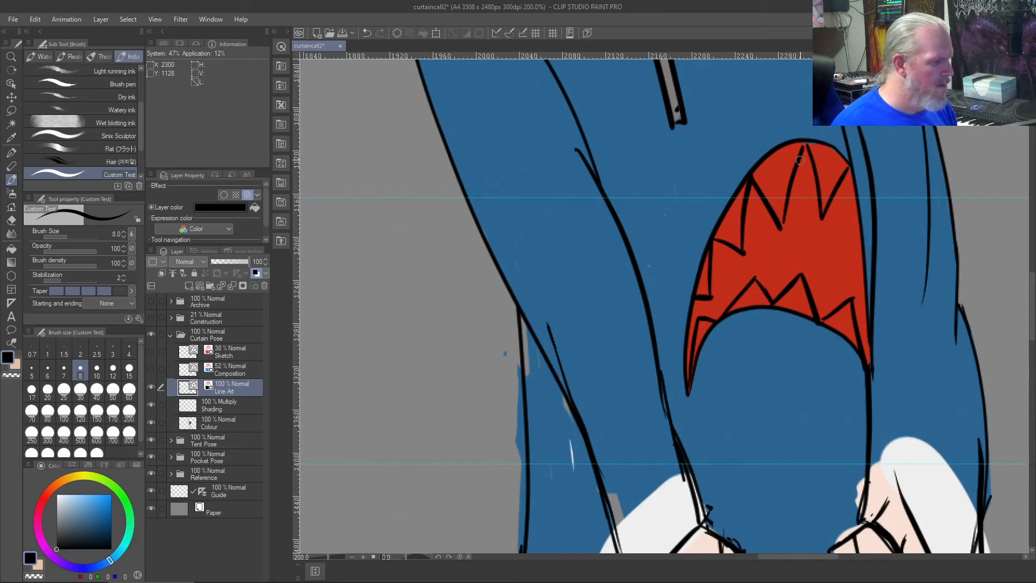
{"action": "scroll", "coordinate": [800, 160], "scroll_direction": "up", "scroll_amount": 1}
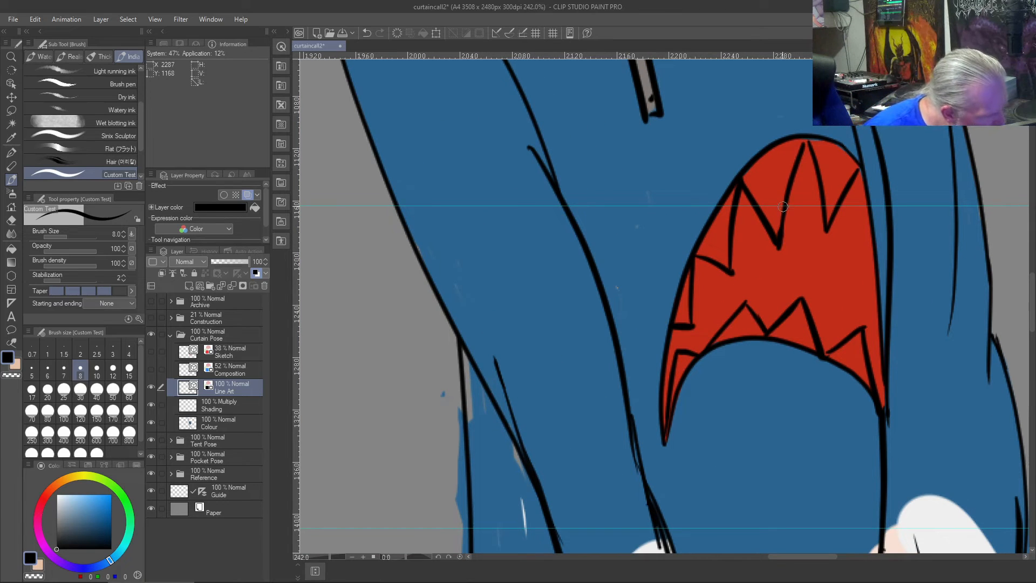
{"action": "scroll", "coordinate": [782, 202], "scroll_direction": "down", "scroll_amount": 1}
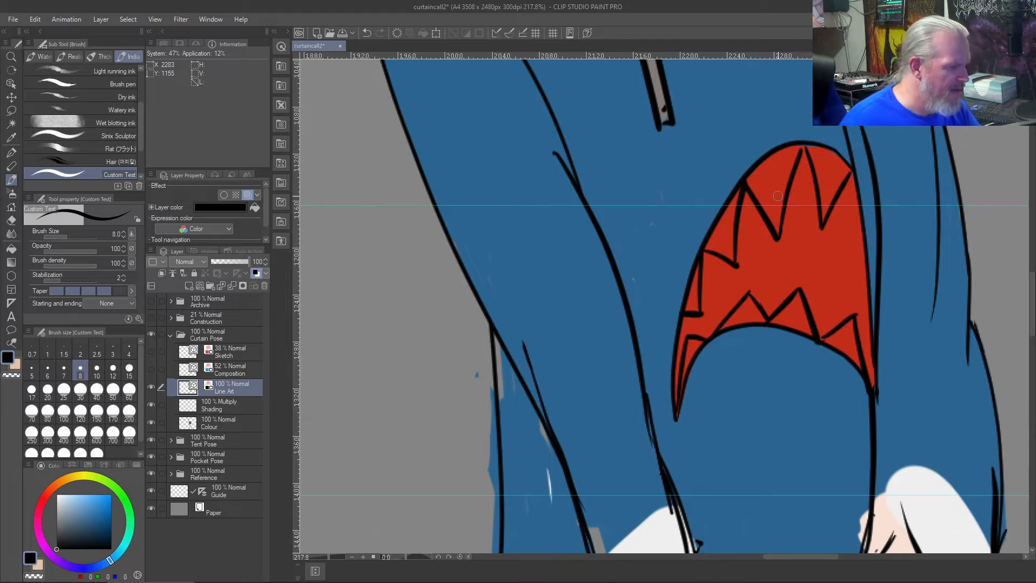
{"action": "right_click", "coordinate": [921, 495]}
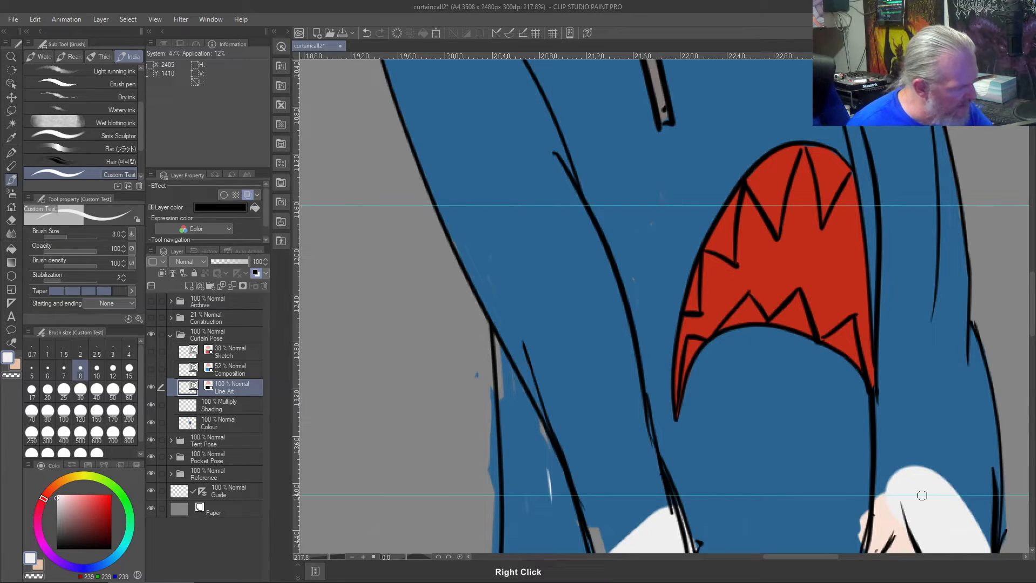
{"action": "left_click", "coordinate": [212, 424]}
{"action": "mouse_move", "coordinate": [781, 168]}
{"action": "left_mouse_down"}
{"action": "mouse_move", "coordinate": [797, 151]}
{"action": "mouse_move", "coordinate": [776, 230]}
{"action": "mouse_move", "coordinate": [751, 177]}
{"action": "mouse_move", "coordinate": [792, 149]}
{"action": "mouse_move", "coordinate": [774, 158]}
{"action": "mouse_move", "coordinate": [776, 183]}
{"action": "mouse_move", "coordinate": [791, 156]}
{"action": "mouse_move", "coordinate": [781, 188]}
{"action": "mouse_move", "coordinate": [771, 179]}
{"action": "mouse_move", "coordinate": [763, 195]}
{"action": "mouse_move", "coordinate": [779, 164]}
{"action": "mouse_move", "coordinate": [753, 186]}
{"action": "mouse_move", "coordinate": [772, 222]}
{"action": "left_mouse_up"}
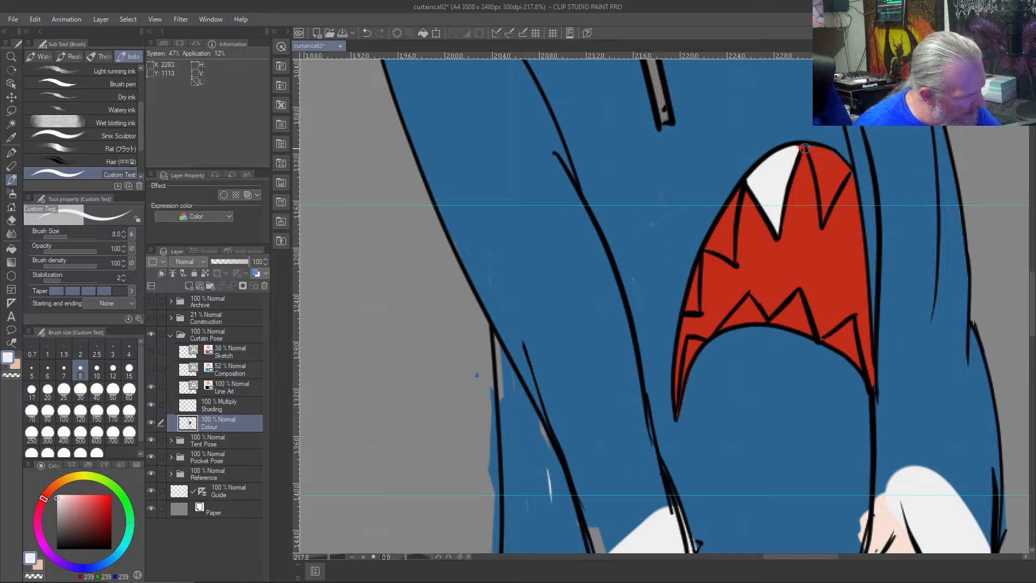
{"action": "mouse_move", "coordinate": [809, 146]}
{"action": "left_mouse_down"}
{"action": "mouse_move", "coordinate": [824, 219]}
{"action": "mouse_move", "coordinate": [827, 198]}
{"action": "mouse_move", "coordinate": [819, 204]}
{"action": "mouse_move", "coordinate": [823, 215]}
{"action": "mouse_move", "coordinate": [829, 184]}
{"action": "mouse_move", "coordinate": [831, 199]}
{"action": "mouse_move", "coordinate": [847, 169]}
{"action": "mouse_move", "coordinate": [834, 182]}
{"action": "mouse_move", "coordinate": [840, 165]}
{"action": "mouse_move", "coordinate": [846, 172]}
{"action": "mouse_move", "coordinate": [814, 146]}
{"action": "mouse_move", "coordinate": [828, 195]}
{"action": "mouse_move", "coordinate": [819, 156]}
{"action": "mouse_move", "coordinate": [840, 175]}
{"action": "left_mouse_up"}
{"action": "mouse_move", "coordinate": [851, 321]}
{"action": "left_mouse_down"}
{"action": "mouse_move", "coordinate": [858, 360]}
{"action": "mouse_move", "coordinate": [818, 337]}
{"action": "mouse_move", "coordinate": [844, 324]}
{"action": "mouse_move", "coordinate": [852, 346]}
{"action": "mouse_move", "coordinate": [802, 319]}
{"action": "mouse_move", "coordinate": [813, 333]}
{"action": "mouse_move", "coordinate": [799, 295]}
{"action": "mouse_move", "coordinate": [770, 322]}
{"action": "mouse_move", "coordinate": [809, 336]}
{"action": "mouse_move", "coordinate": [797, 307]}
{"action": "mouse_move", "coordinate": [780, 317]}
{"action": "mouse_move", "coordinate": [735, 298]}
{"action": "mouse_move", "coordinate": [773, 326]}
{"action": "mouse_move", "coordinate": [750, 300]}
{"action": "mouse_move", "coordinate": [723, 327]}
{"action": "mouse_move", "coordinate": [753, 312]}
{"action": "left_mouse_up"}
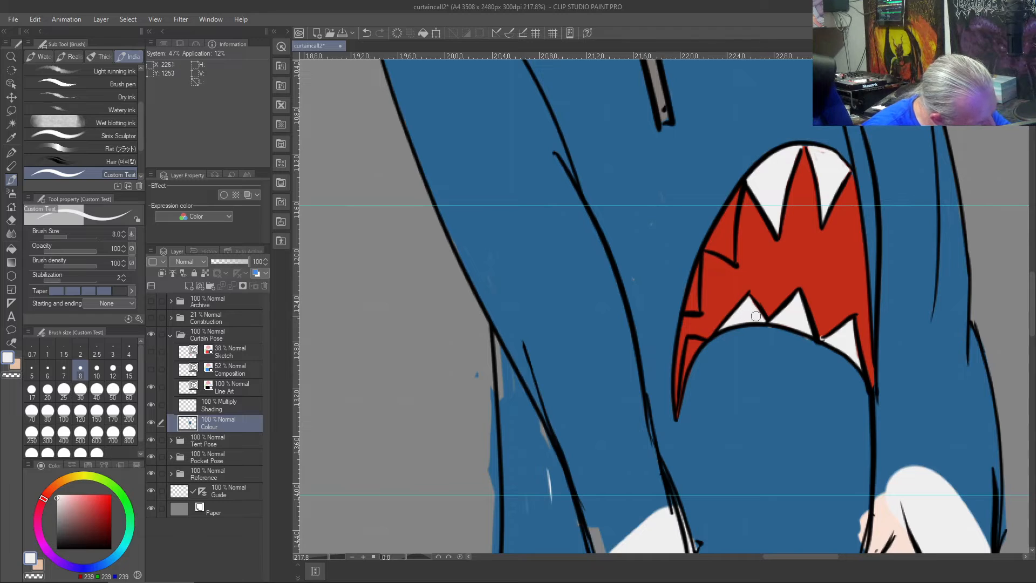
{"action": "mouse_move", "coordinate": [688, 346]}
{"action": "left_mouse_down"}
{"action": "mouse_move", "coordinate": [680, 391]}
{"action": "mouse_move", "coordinate": [700, 342]}
{"action": "mouse_move", "coordinate": [689, 361]}
{"action": "mouse_move", "coordinate": [697, 262]}
{"action": "mouse_move", "coordinate": [687, 311]}
{"action": "mouse_move", "coordinate": [693, 297]}
{"action": "left_mouse_up"}
{"action": "mouse_move", "coordinate": [709, 246]}
{"action": "left_mouse_down"}
{"action": "mouse_move", "coordinate": [737, 195]}
{"action": "mouse_move", "coordinate": [731, 257]}
{"action": "mouse_move", "coordinate": [731, 247]}
{"action": "mouse_move", "coordinate": [707, 249]}
{"action": "mouse_move", "coordinate": [720, 232]}
{"action": "mouse_move", "coordinate": [725, 248]}
{"action": "mouse_move", "coordinate": [718, 237]}
{"action": "left_mouse_up"}
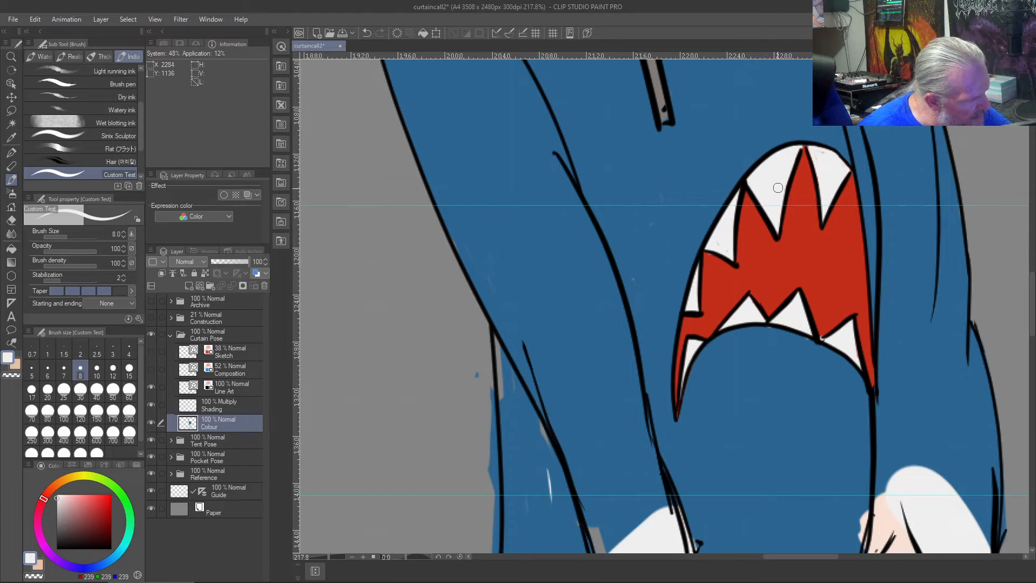
- Compare the three figures at full-page view and examine the rightmost figure's hood and drawstrings up close
{"action": "scroll", "coordinate": [768, 181], "scroll_direction": "down", "scroll_amount": 3}
{"action": "scroll", "coordinate": [769, 181], "scroll_direction": "up", "scroll_amount": 2}
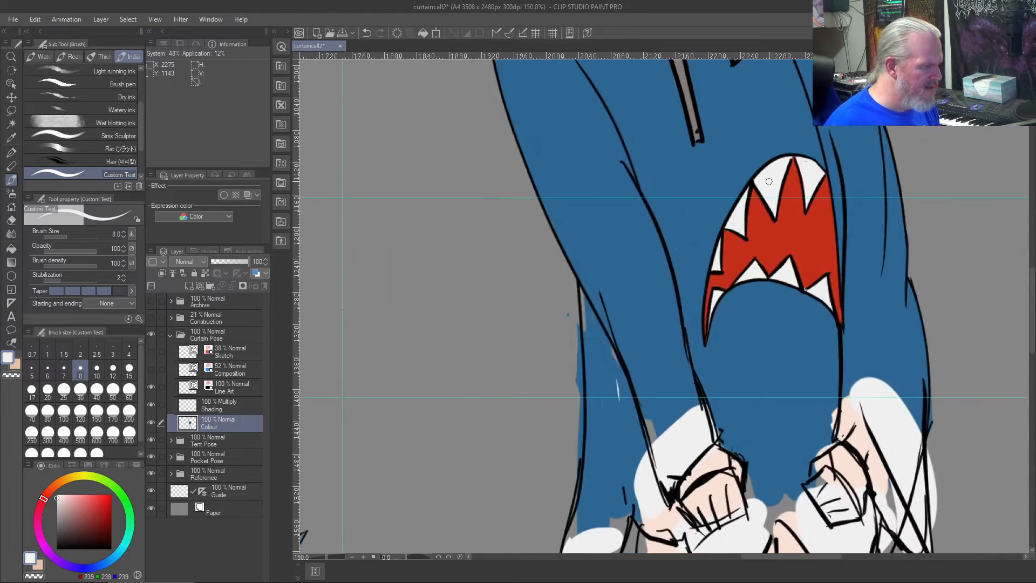
{"action": "key", "text": "ctrl+0"}
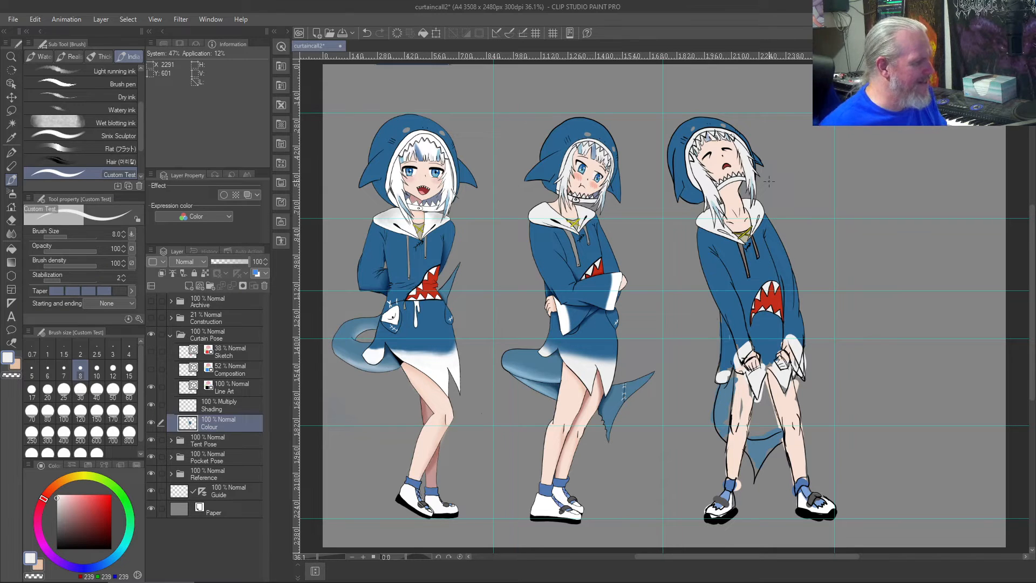
{"action": "scroll", "coordinate": [769, 177], "scroll_direction": "up", "scroll_amount": 5}
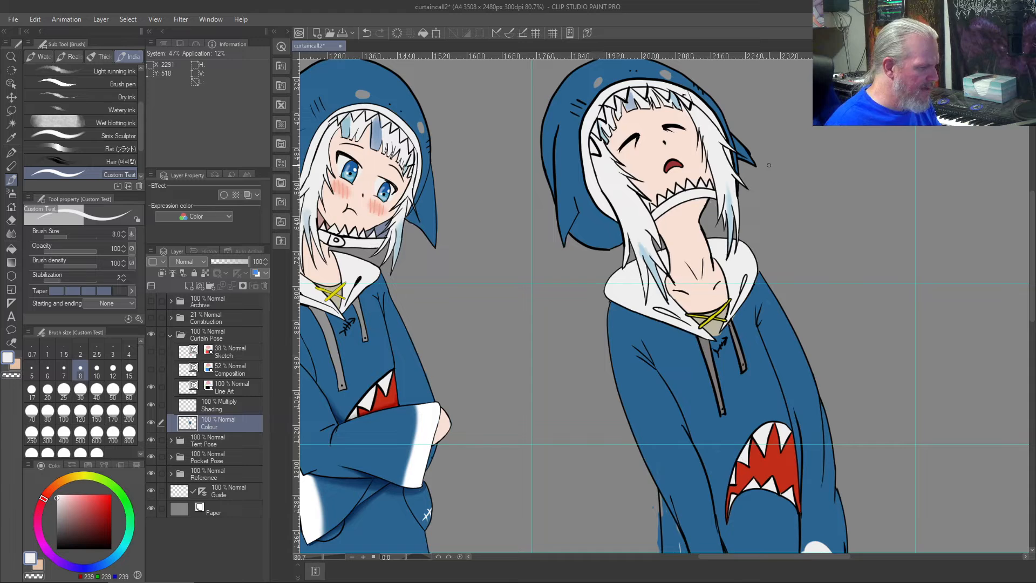
{"action": "scroll", "coordinate": [769, 164], "scroll_direction": "down", "scroll_amount": 1}
{"action": "left_click_drag", "start_coordinate": [530, 238], "coordinate": [489, 306]}
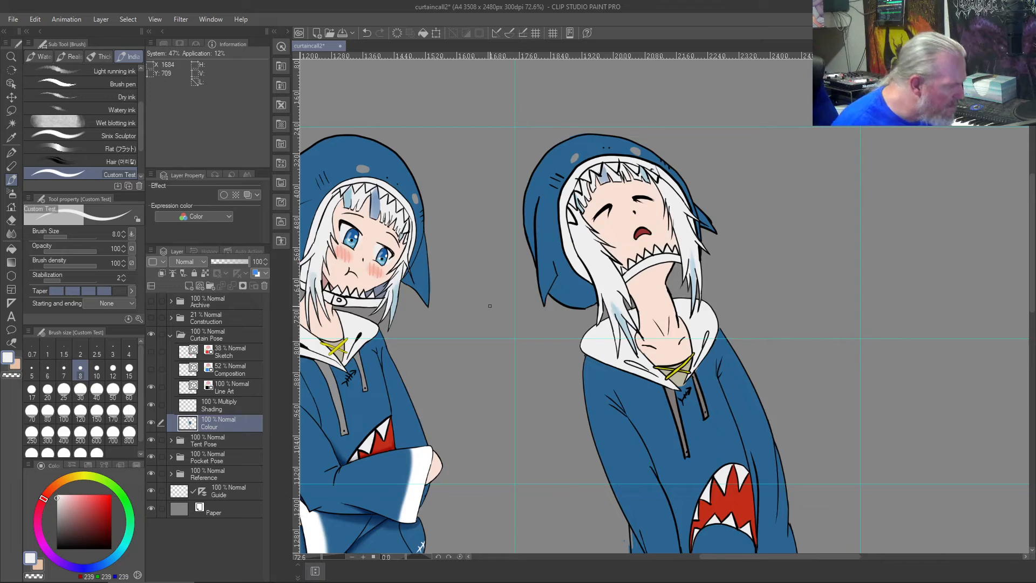
{"action": "scroll", "coordinate": [489, 306], "scroll_direction": "up", "scroll_amount": 2}
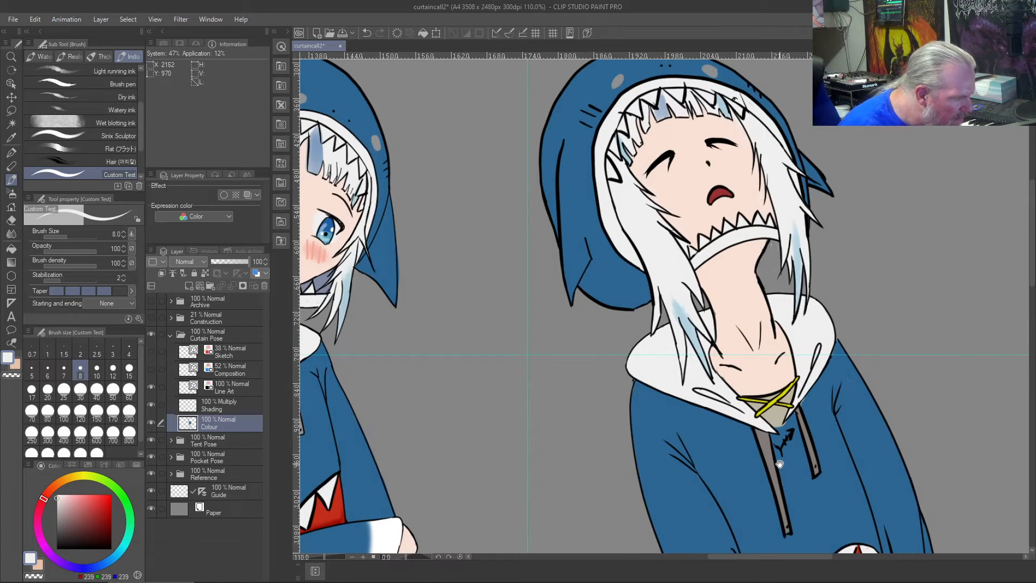
{"action": "scroll", "coordinate": [780, 465], "scroll_direction": "up", "scroll_amount": 3}
{"action": "left_click_drag", "start_coordinate": [785, 477], "coordinate": [606, 286]}
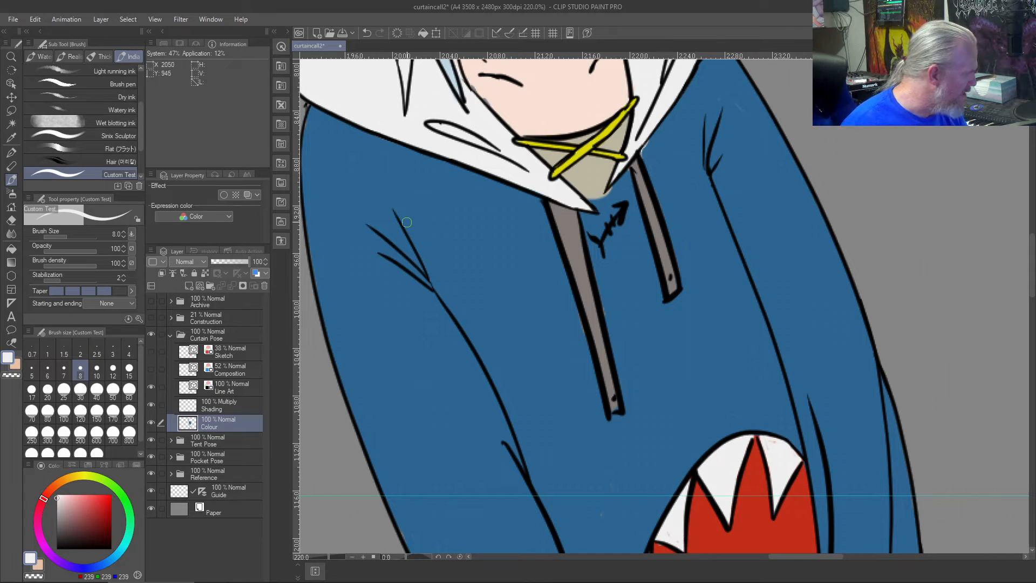
- Switch to the Adjust line width tool and reduce its brush size to 7
{"action": "key", "text": "y"}
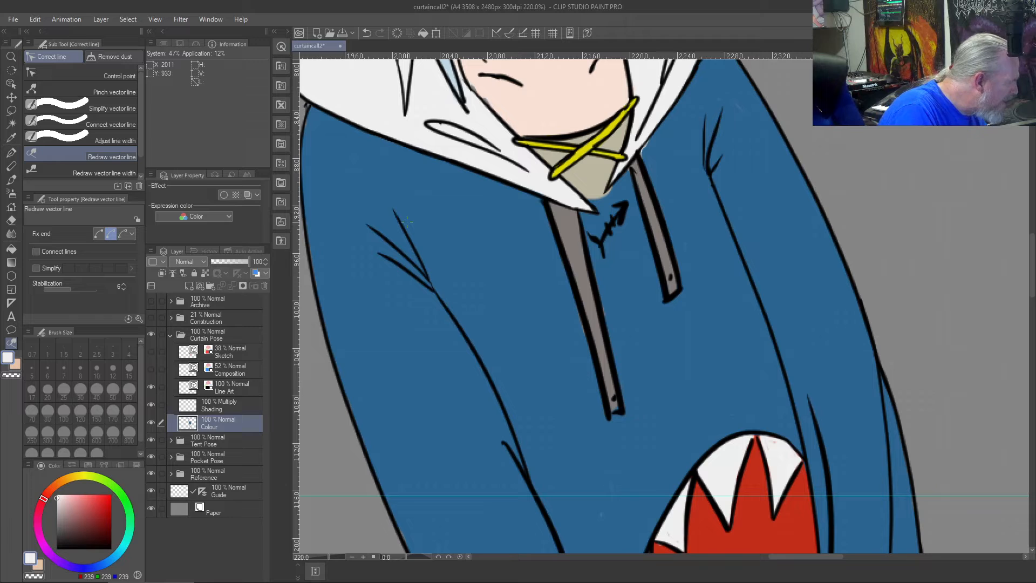
{"action": "left_click", "coordinate": [95, 141]}
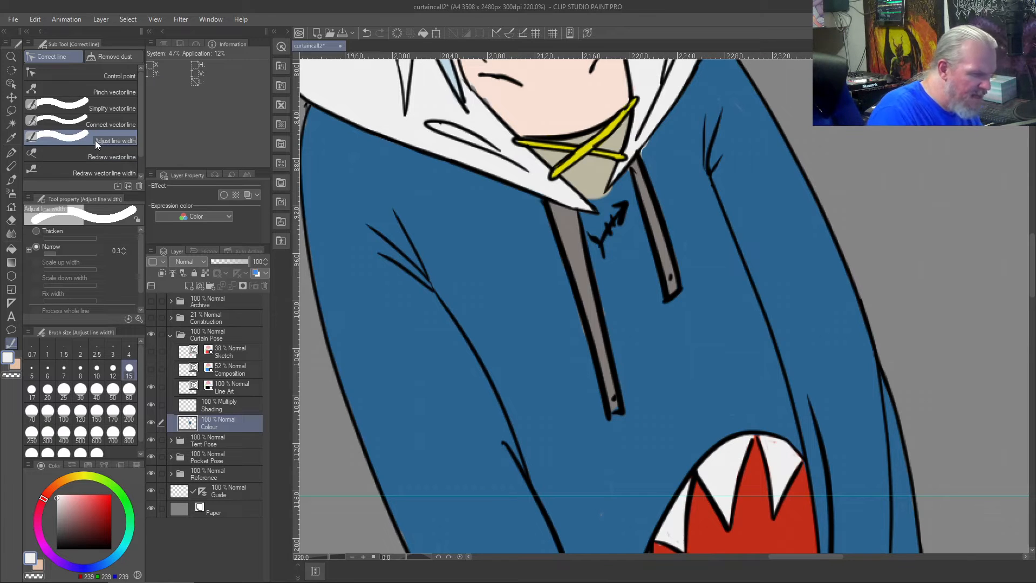
{"action": "key", "text": "bracketleft"}
{"action": "key", "text": "bracketleft"}
{"action": "key", "text": "bracketleft"}
{"action": "key", "text": "bracketleft"}
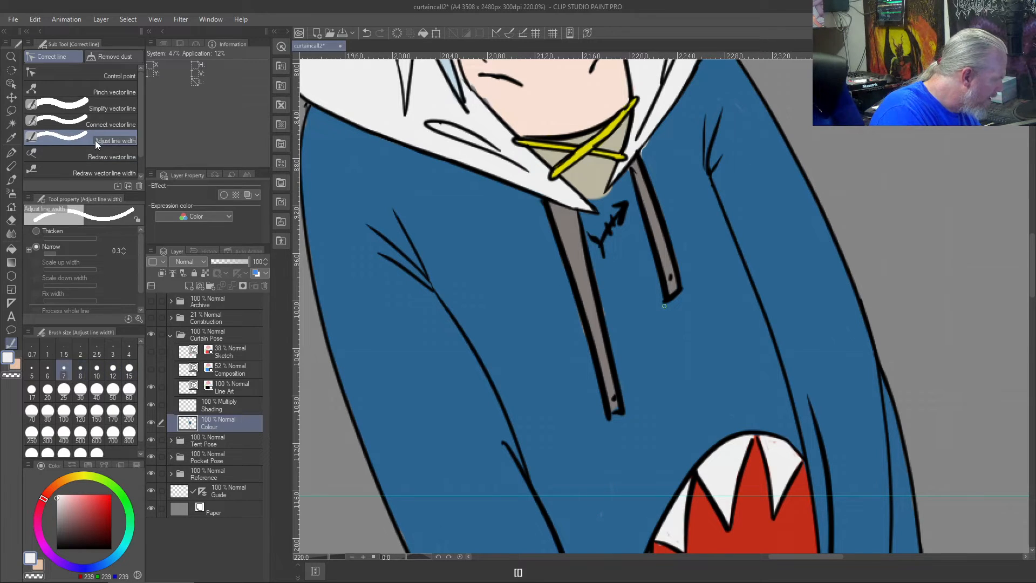
- Try to narrow the longer drawstring's left outline with Adjust line width while the Colour layer is active
{"action": "left_click_drag", "start_coordinate": [545, 209], "coordinate": [604, 403]}
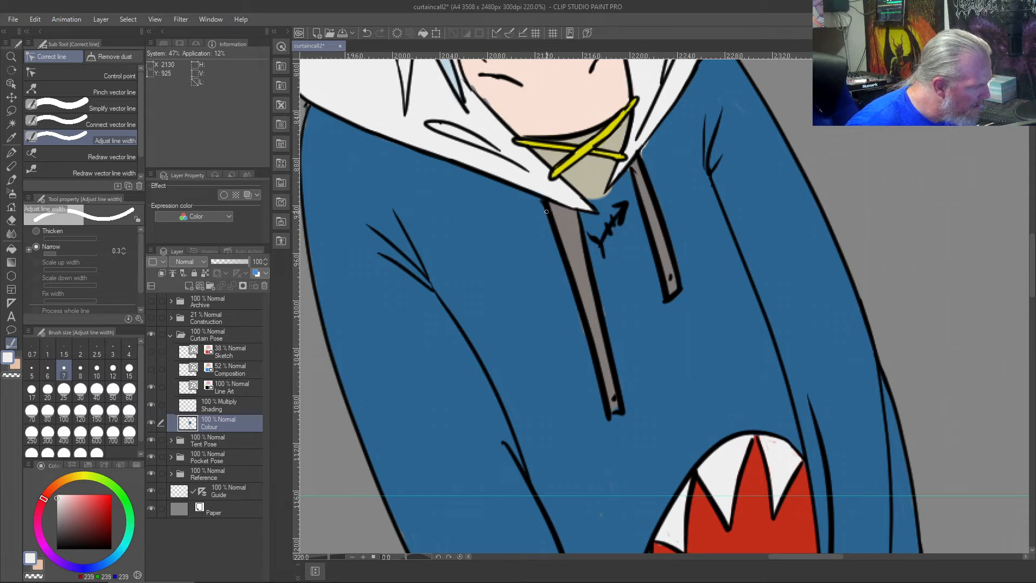
{"action": "left_click_drag", "start_coordinate": [547, 207], "coordinate": [604, 407]}
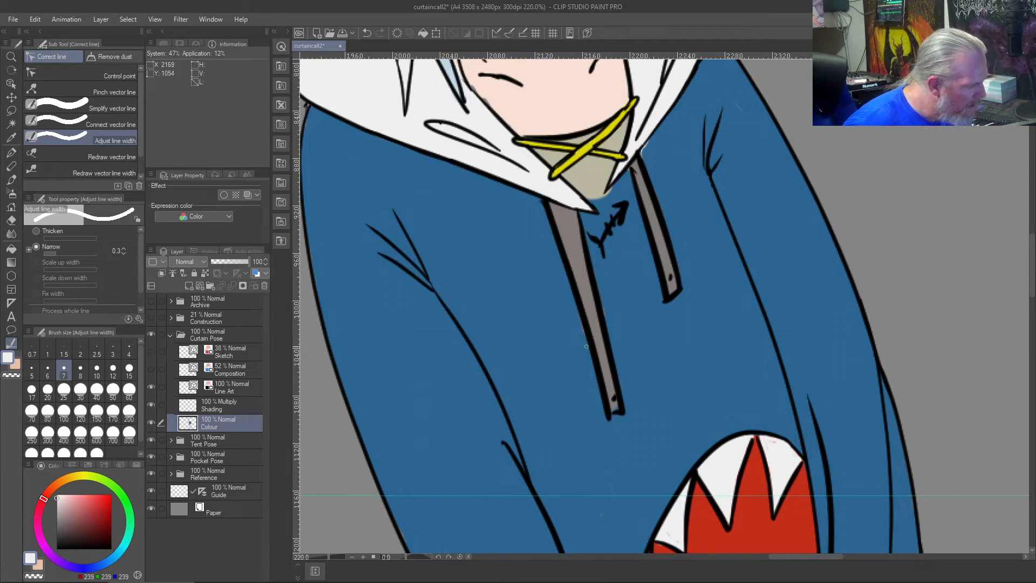
{"action": "left_click_drag", "start_coordinate": [548, 208], "coordinate": [604, 405]}
{"action": "left_click_drag", "start_coordinate": [564, 259], "coordinate": [606, 376]}
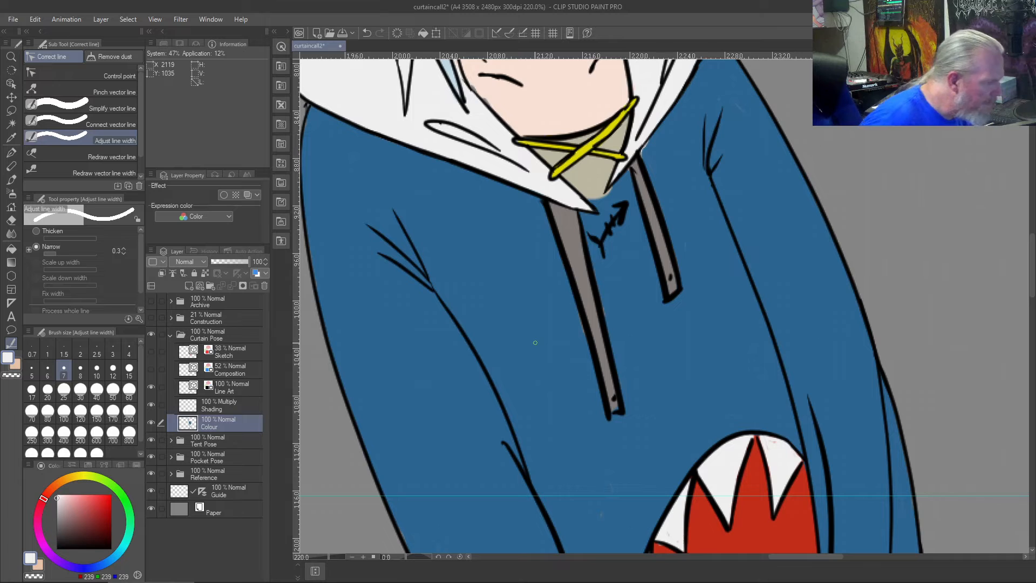
{"action": "left_click_drag", "start_coordinate": [546, 203], "coordinate": [604, 399]}
{"action": "mouse_move", "coordinate": [546, 208]}
{"action": "left_mouse_down"}
{"action": "mouse_move", "coordinate": [609, 410]}
{"action": "mouse_move", "coordinate": [608, 399]}
{"action": "left_mouse_up"}
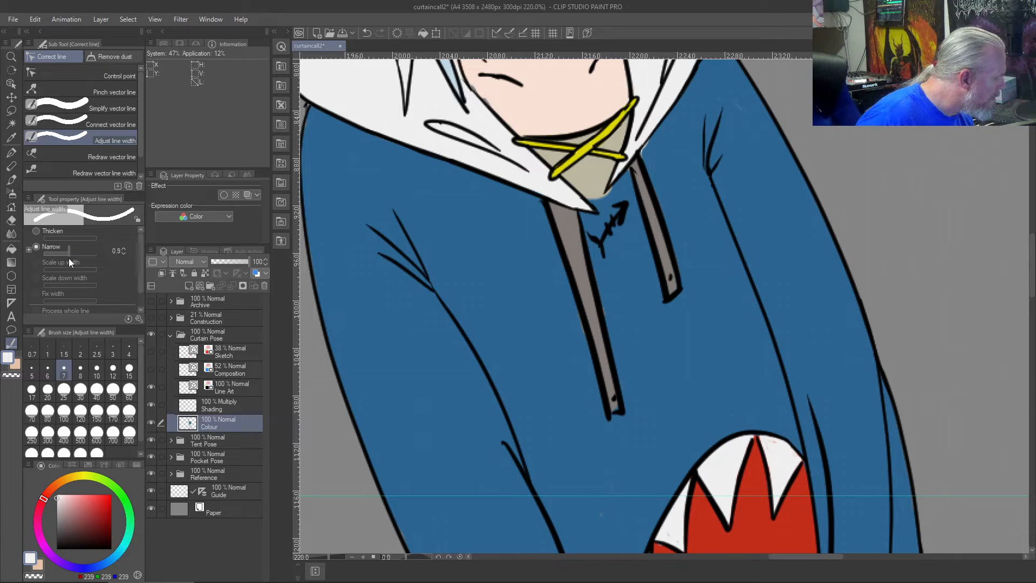
- Narrow both long outlines of the longer drawstring on the Line Art layer with Adjust line width, using a Narrow value of 0.3
{"action": "left_click", "coordinate": [228, 390]}
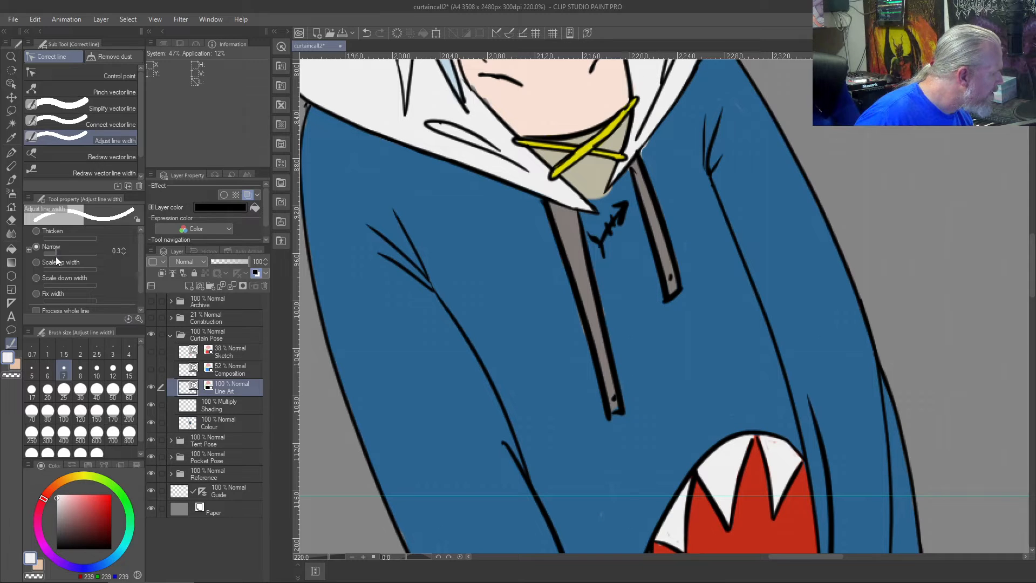
{"action": "left_click_drag", "start_coordinate": [546, 208], "coordinate": [592, 364]}
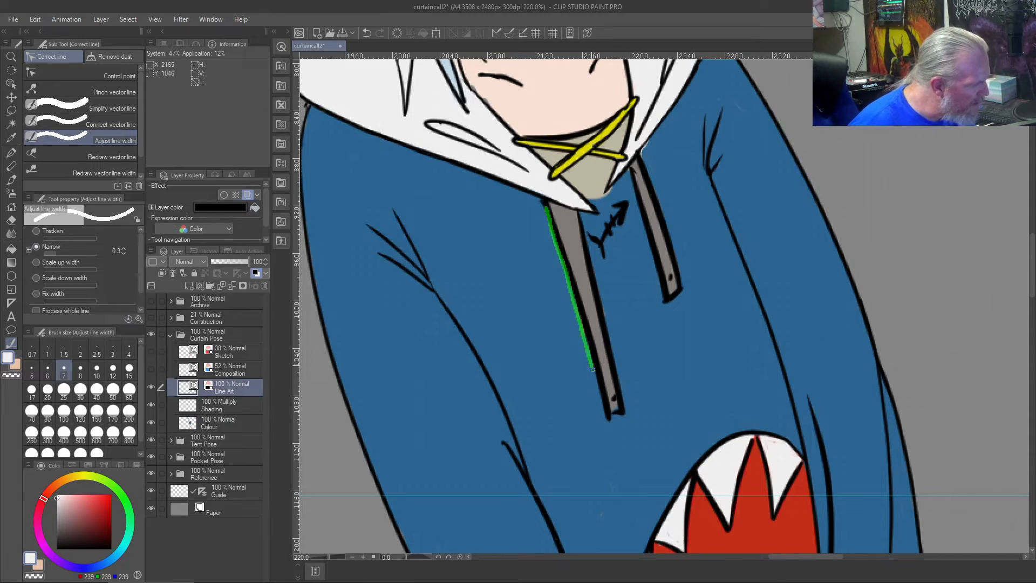
{"action": "left_click_drag", "start_coordinate": [546, 209], "coordinate": [612, 410]}
{"action": "left_click_drag", "start_coordinate": [545, 210], "coordinate": [610, 411]}
{"action": "left_click_drag", "start_coordinate": [551, 221], "coordinate": [608, 414]}
{"action": "left_click_drag", "start_coordinate": [581, 231], "coordinate": [613, 361]}
{"action": "left_click_drag", "start_coordinate": [585, 237], "coordinate": [620, 407]}
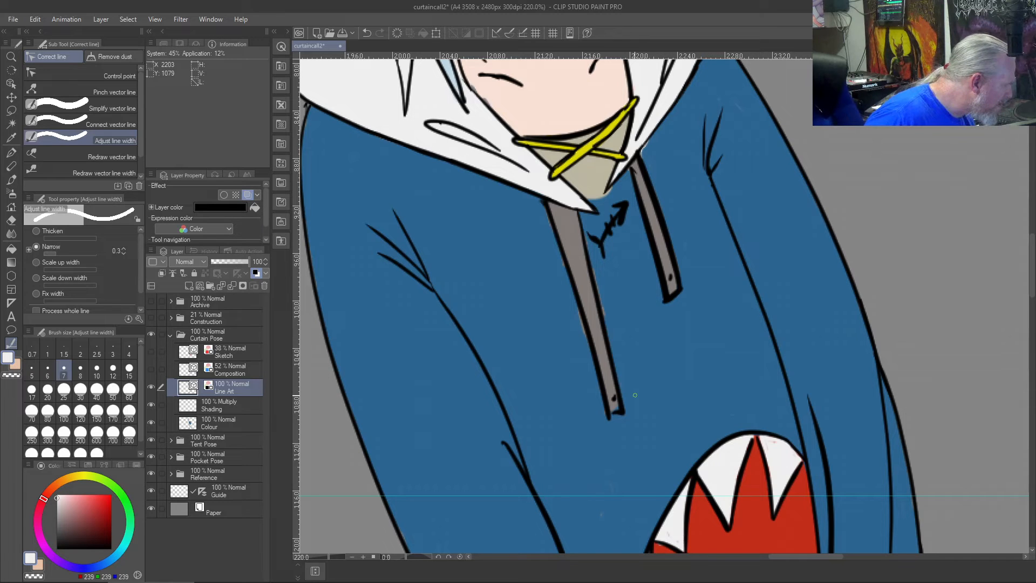
- Narrow the outlines of both drawstrings on the Line Art layer with Adjust line width, using a Narrow value of 1.2
{"action": "left_click_drag", "start_coordinate": [53, 256], "coordinate": [73, 255]}
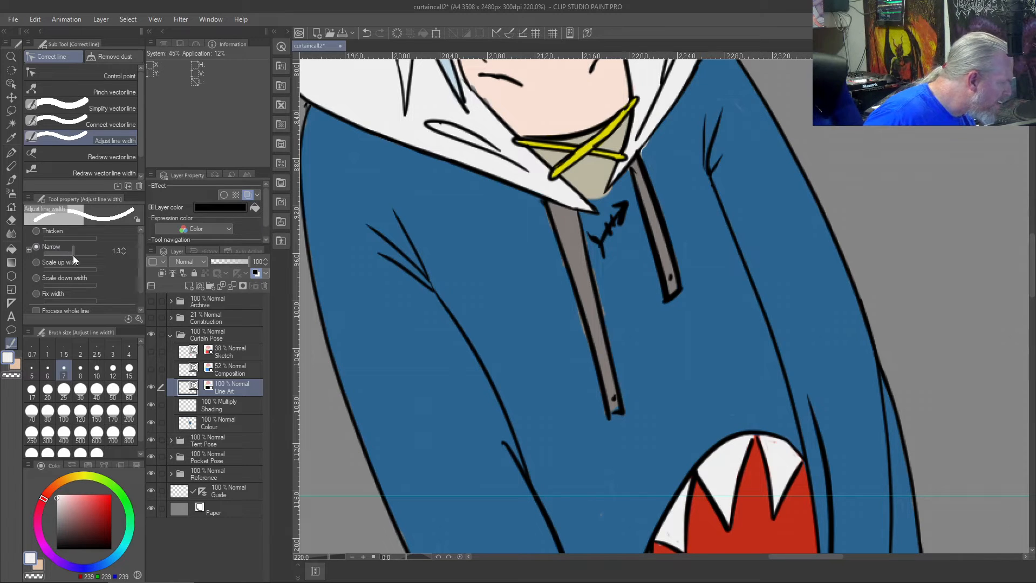
{"action": "left_click_drag", "start_coordinate": [545, 207], "coordinate": [593, 376]}
{"action": "mouse_move", "coordinate": [561, 239]}
{"action": "left_mouse_down"}
{"action": "mouse_move", "coordinate": [611, 408]}
{"action": "mouse_move", "coordinate": [599, 323]}
{"action": "left_mouse_up"}
{"action": "left_click_drag", "start_coordinate": [623, 412], "coordinate": [594, 270]}
{"action": "left_click_drag", "start_coordinate": [642, 202], "coordinate": [662, 274]}
{"action": "left_click_drag", "start_coordinate": [644, 169], "coordinate": [674, 282]}
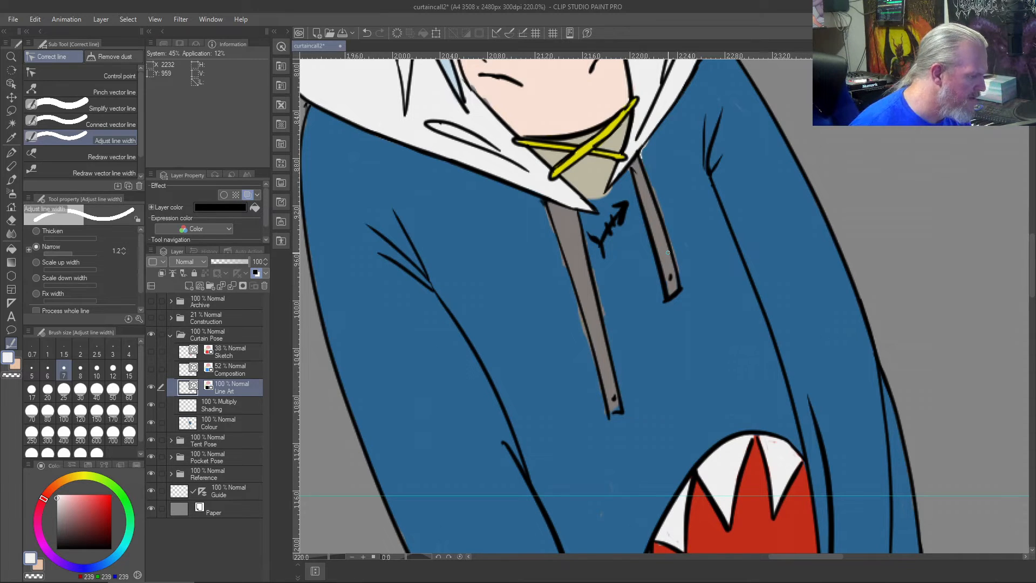
{"action": "left_click_drag", "start_coordinate": [647, 218], "coordinate": [666, 305]}
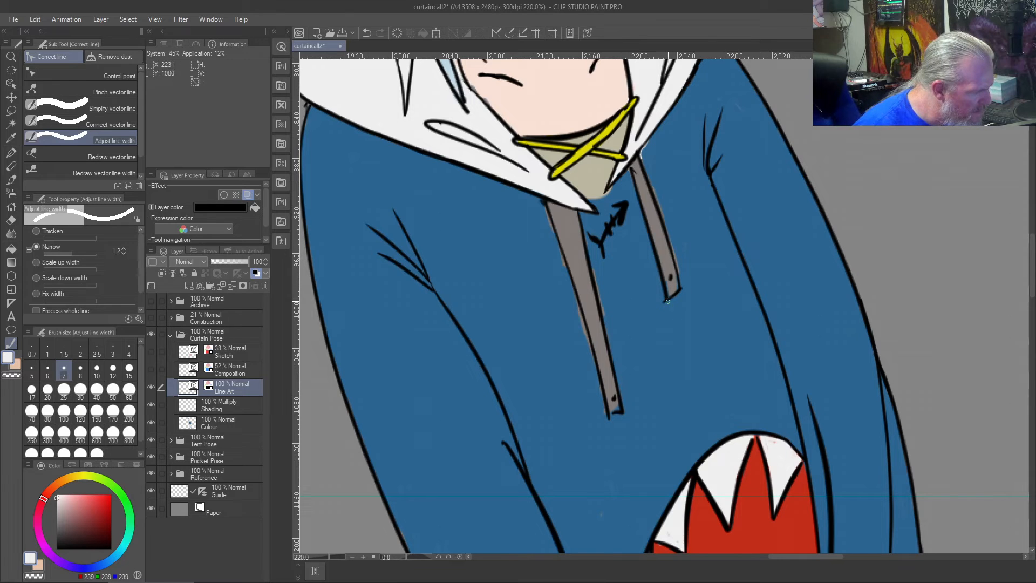
{"action": "left_click_drag", "start_coordinate": [600, 288], "coordinate": [598, 355]}
{"action": "left_click_drag", "start_coordinate": [602, 413], "coordinate": [607, 444]}
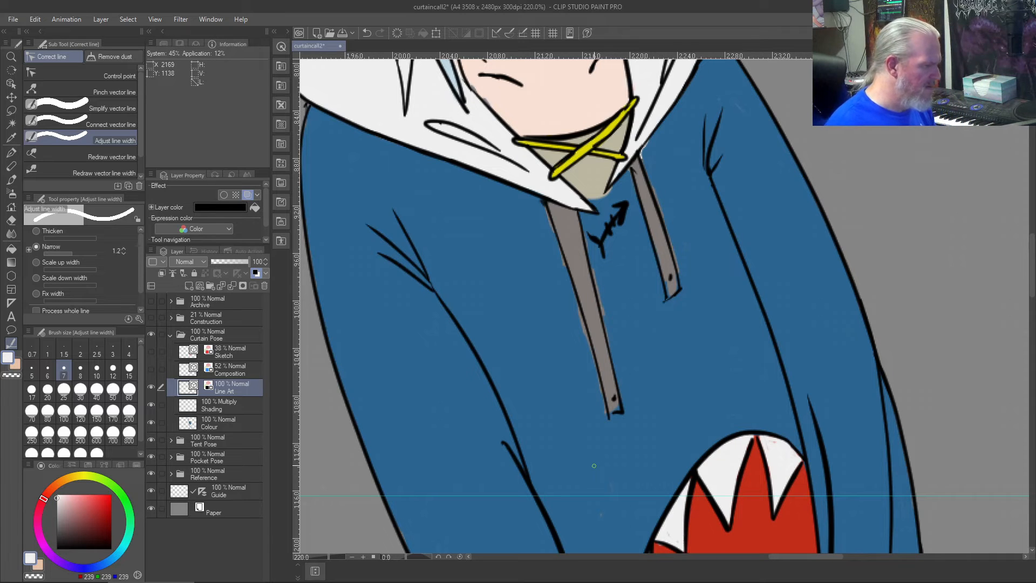
{"action": "key", "text": "ctrl+0"}
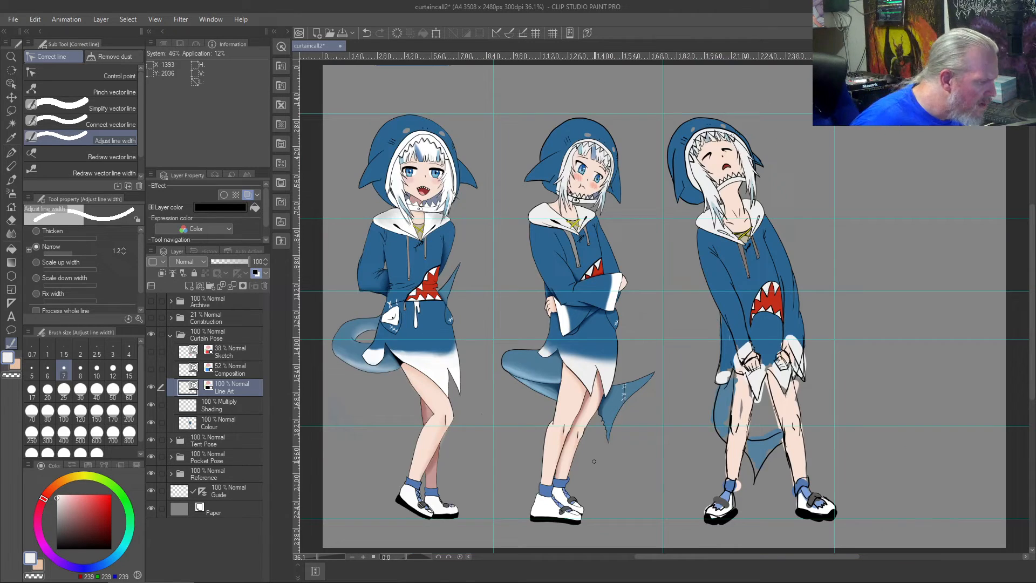
- Erase the thick fishbone emblem between the two drawstrings on the Line Art layer with the Vector eraser
{"action": "scroll", "coordinate": [706, 321], "scroll_direction": "up", "scroll_amount": 6}
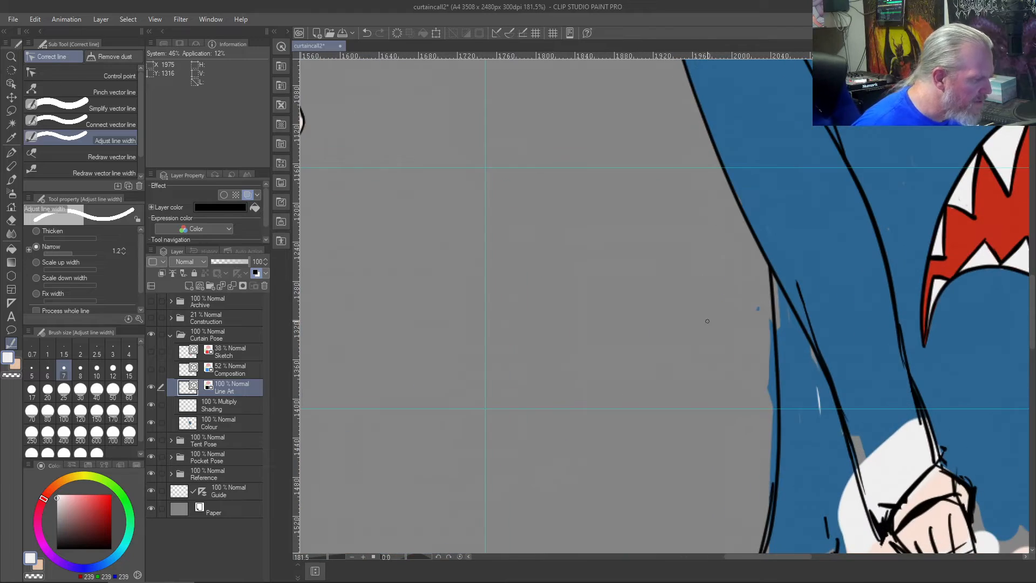
{"action": "left_click_drag", "start_coordinate": [864, 234], "coordinate": [525, 531]}
{"action": "scroll", "coordinate": [606, 343], "scroll_direction": "up", "scroll_amount": 4}
{"action": "left_click_drag", "start_coordinate": [606, 342], "coordinate": [743, 445]}
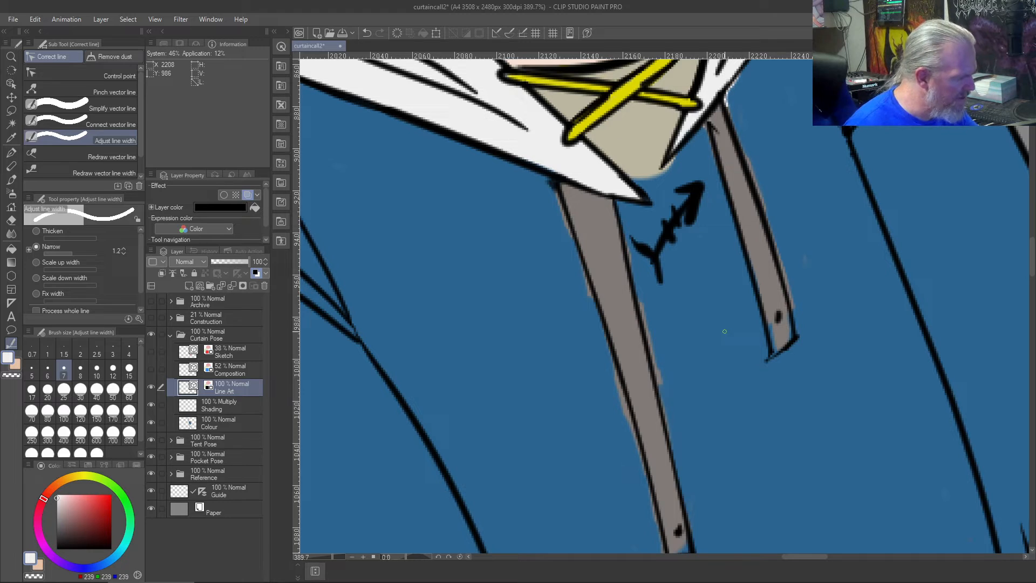
{"action": "key", "text": "j"}
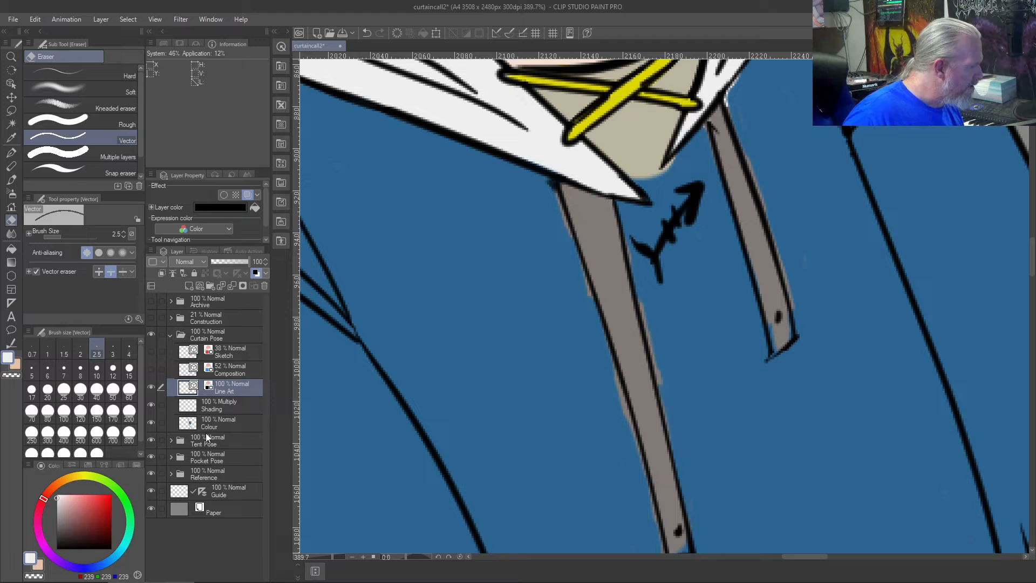
{"action": "mouse_move", "coordinate": [685, 186]}
{"action": "left_mouse_down"}
{"action": "mouse_move", "coordinate": [679, 212]}
{"action": "mouse_move", "coordinate": [669, 206]}
{"action": "mouse_move", "coordinate": [681, 247]}
{"action": "mouse_move", "coordinate": [678, 204]}
{"action": "mouse_move", "coordinate": [662, 247]}
{"action": "mouse_move", "coordinate": [672, 230]}
{"action": "mouse_move", "coordinate": [639, 254]}
{"action": "left_mouse_up"}
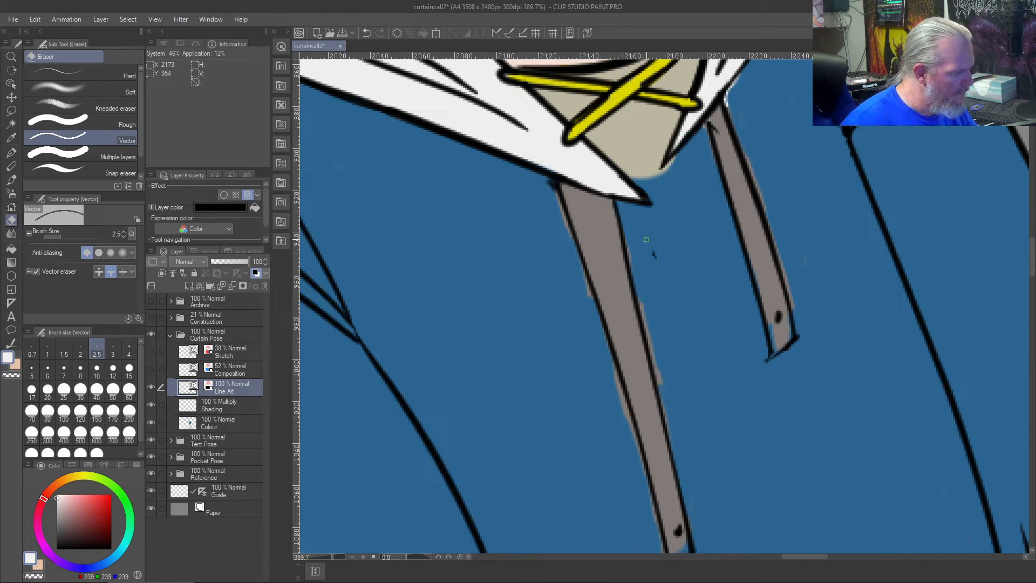
{"action": "left_click", "coordinate": [80, 371]}
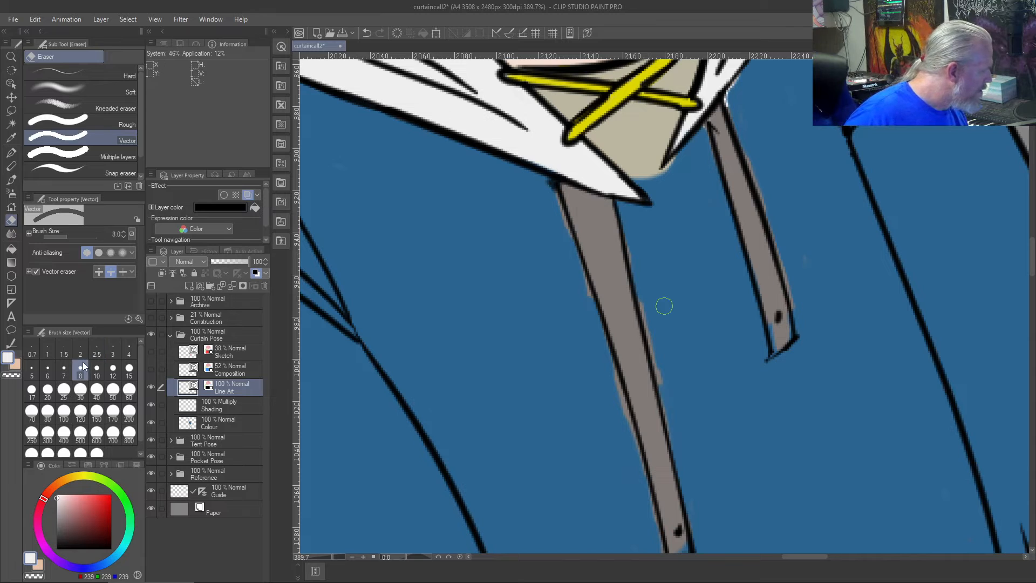
- Switch to the Custom Test brush, choose black as the drawing colour and set the brush size to 7
{"action": "key", "text": "b"}
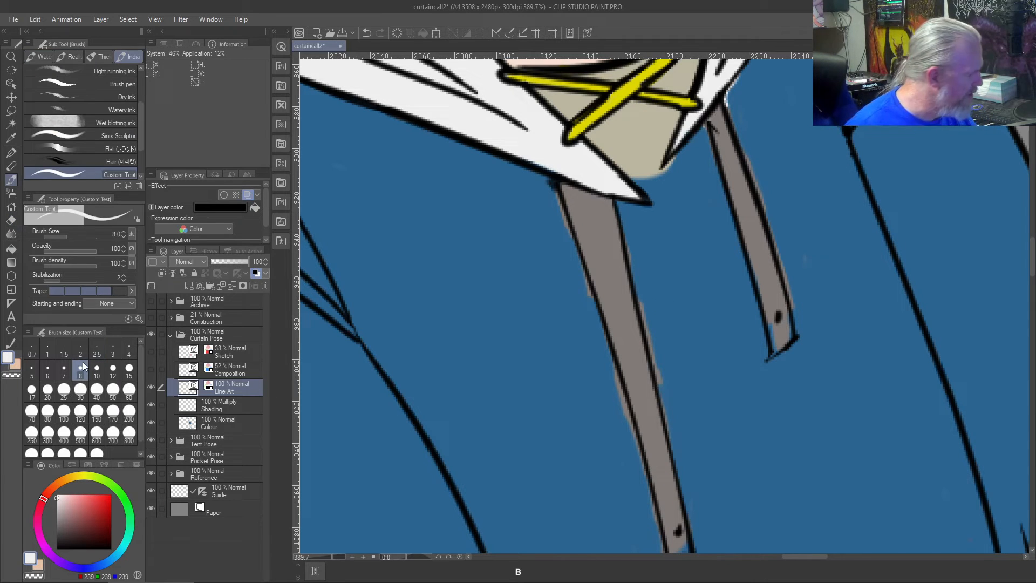
{"action": "left_click_drag", "start_coordinate": [66, 539], "coordinate": [27, 573]}
{"action": "left_click_drag", "start_coordinate": [643, 234], "coordinate": [653, 264]}
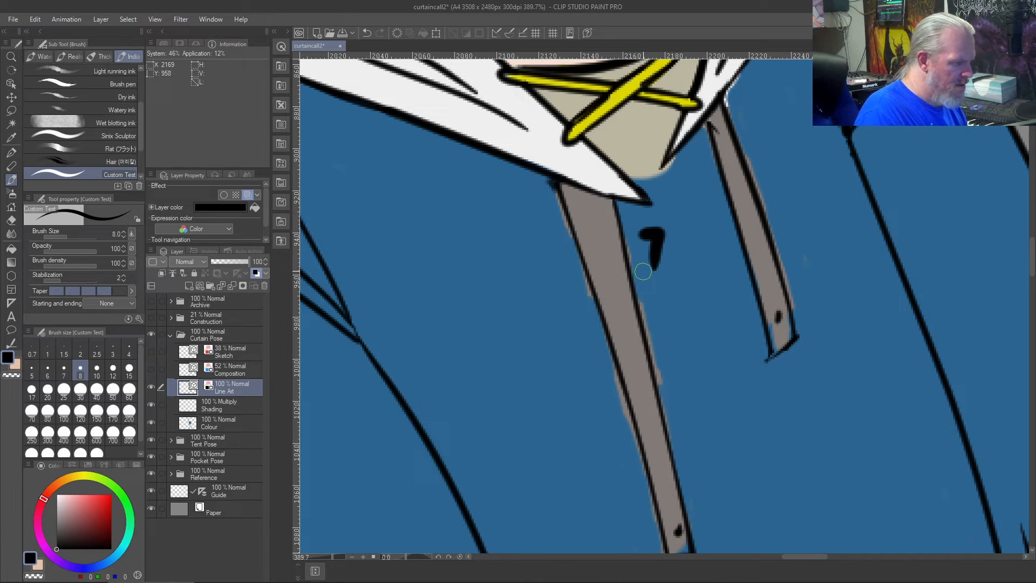
{"action": "key", "text": "ctrl+z"}
{"action": "key", "text": "bracketleft"}
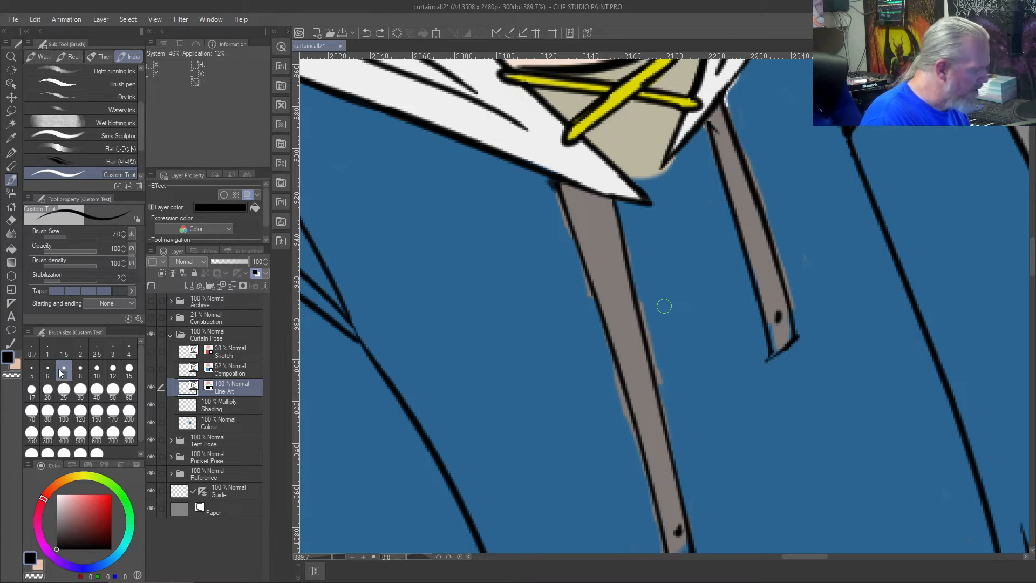
{"action": "mouse_move", "coordinate": [637, 233]}
{"action": "left_mouse_down"}
{"action": "mouse_move", "coordinate": [666, 241]}
{"action": "mouse_move", "coordinate": [655, 284]}
{"action": "left_mouse_up"}
{"action": "key", "text": "ctrl+z"}
{"action": "key", "text": "ctrl+z"}
{"action": "mouse_move", "coordinate": [635, 251]}
{"action": "left_mouse_down"}
{"action": "mouse_move", "coordinate": [666, 248]}
{"action": "mouse_move", "coordinate": [657, 275]}
{"action": "left_mouse_up"}
{"action": "key", "text": "ctrl+z"}
{"action": "key", "text": "ctrl+z"}
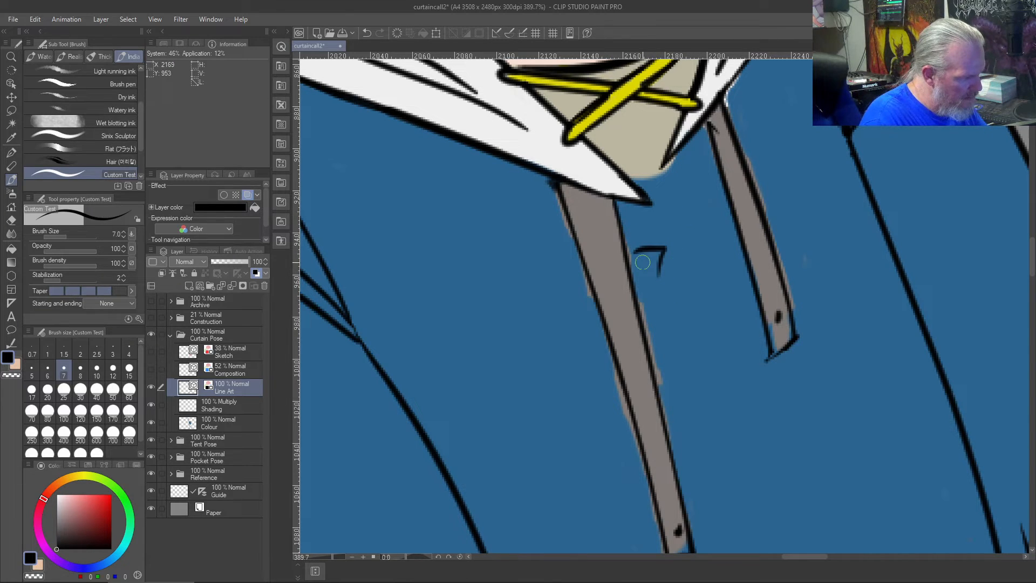
- Redraw the fishbone emblem in thin black strokes between the drawstrings, with a pointed head, curved spine, ribs and forked tail
{"action": "left_click_drag", "start_coordinate": [701, 204], "coordinate": [661, 261]}
{"action": "mouse_move", "coordinate": [708, 197]}
{"action": "left_mouse_down"}
{"action": "mouse_move", "coordinate": [701, 237]}
{"action": "mouse_move", "coordinate": [664, 206]}
{"action": "mouse_move", "coordinate": [698, 233]}
{"action": "mouse_move", "coordinate": [669, 202]}
{"action": "mouse_move", "coordinate": [683, 230]}
{"action": "left_mouse_up"}
{"action": "key", "text": "ctrl+z"}
{"action": "key", "text": "ctrl+z"}
{"action": "key", "text": "ctrl+z"}
{"action": "key", "text": "ctrl+z"}
{"action": "key", "text": "ctrl+z"}
{"action": "key", "text": "ctrl+z"}
{"action": "key", "text": "ctrl+z"}
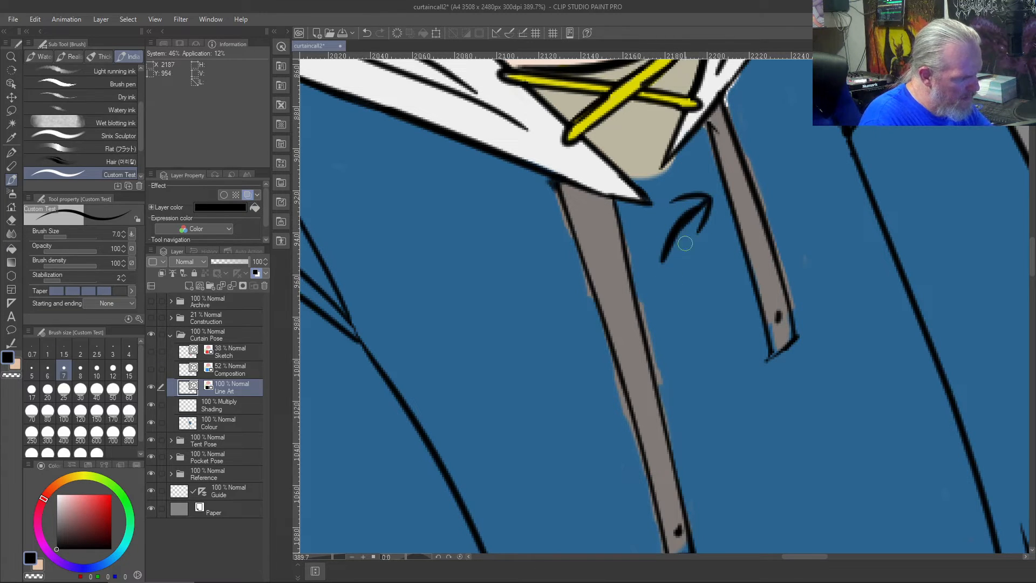
{"action": "key", "text": "ctrl+z"}
{"action": "mouse_move", "coordinate": [707, 201]}
{"action": "left_mouse_down"}
{"action": "mouse_move", "coordinate": [678, 228]}
{"action": "mouse_move", "coordinate": [664, 263]}
{"action": "left_mouse_up"}
{"action": "mouse_move", "coordinate": [670, 211]}
{"action": "left_mouse_down"}
{"action": "mouse_move", "coordinate": [695, 236]}
{"action": "mouse_move", "coordinate": [669, 289]}
{"action": "left_mouse_up"}
{"action": "left_click_drag", "start_coordinate": [670, 250], "coordinate": [639, 271]}
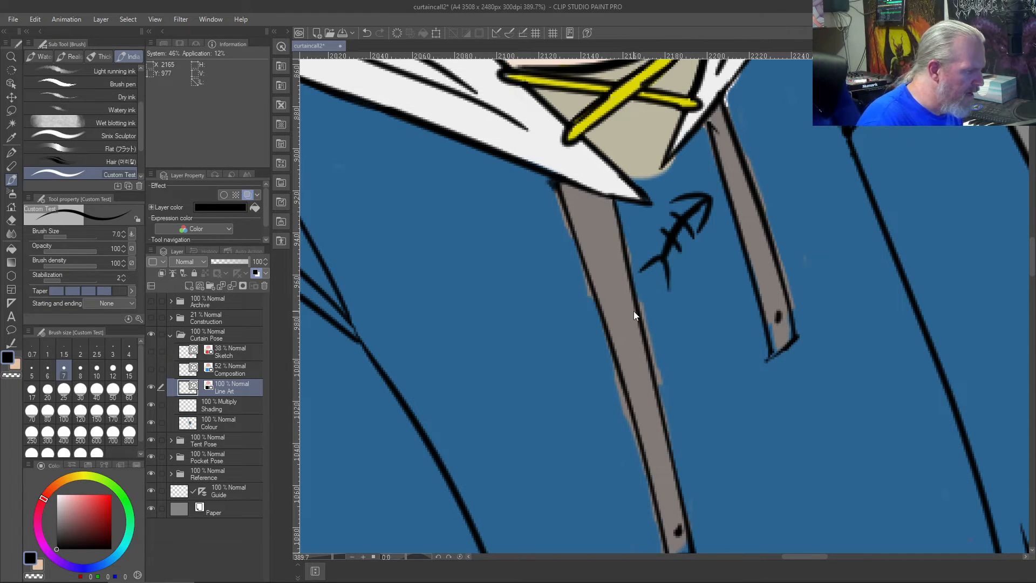
- Extend the shorter collar flap's black edge lines down to meet the tip of the longer white collar flap
{"action": "key", "text": "ctrl+0"}
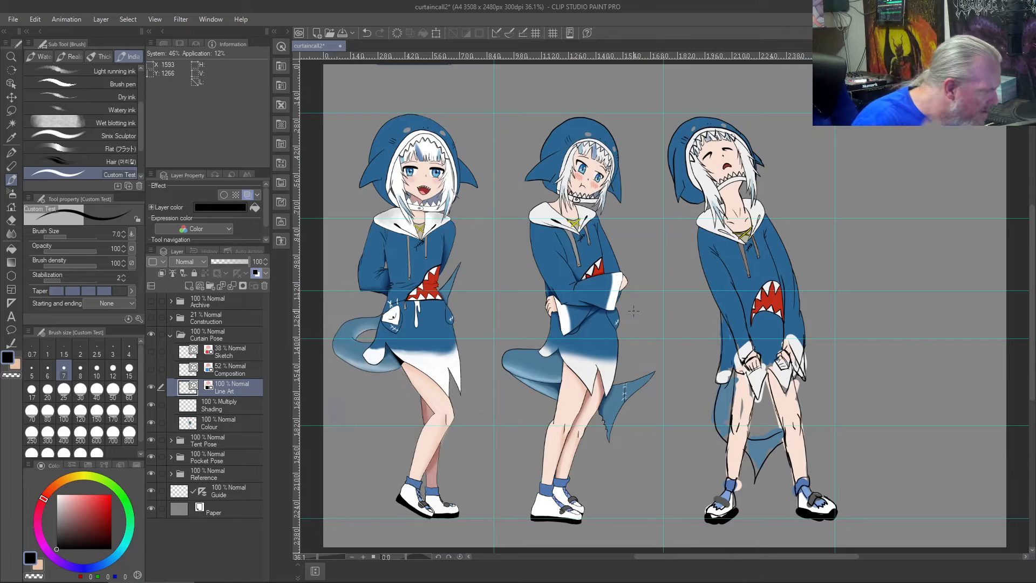
{"action": "scroll", "coordinate": [753, 273], "scroll_direction": "up", "scroll_amount": 5}
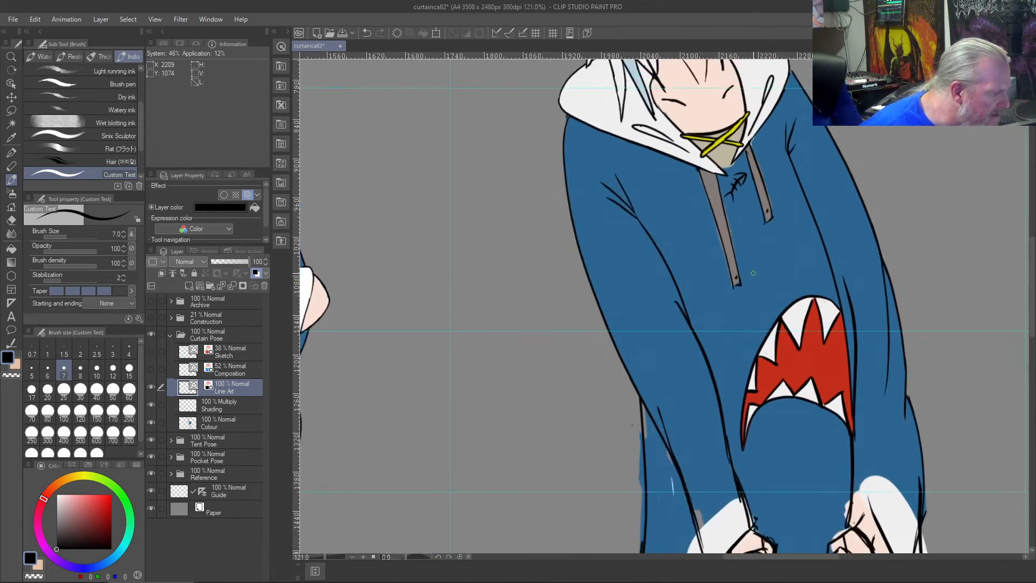
{"action": "scroll", "coordinate": [775, 199], "scroll_direction": "up", "scroll_amount": 4}
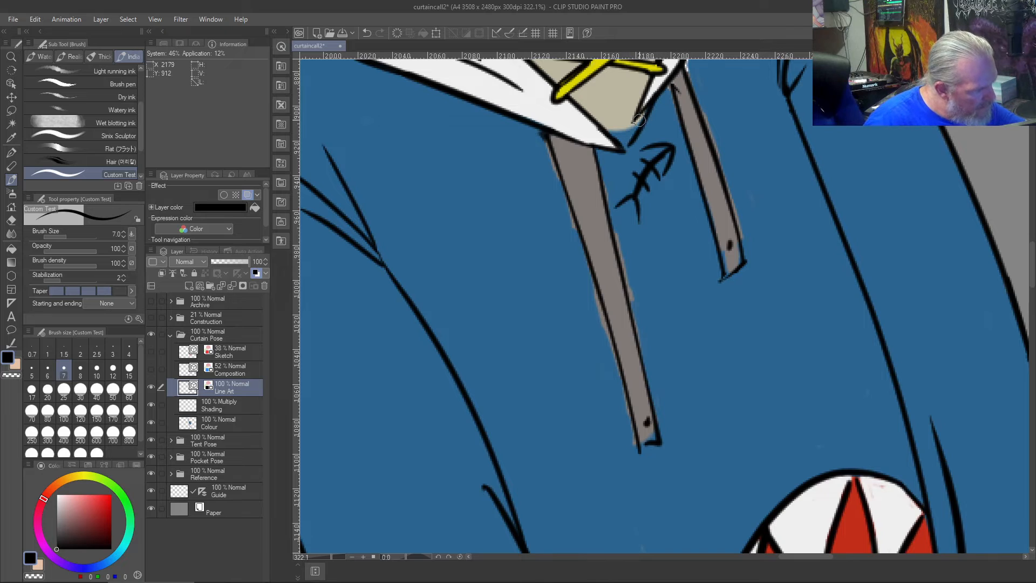
{"action": "key", "text": "ctrl+z"}
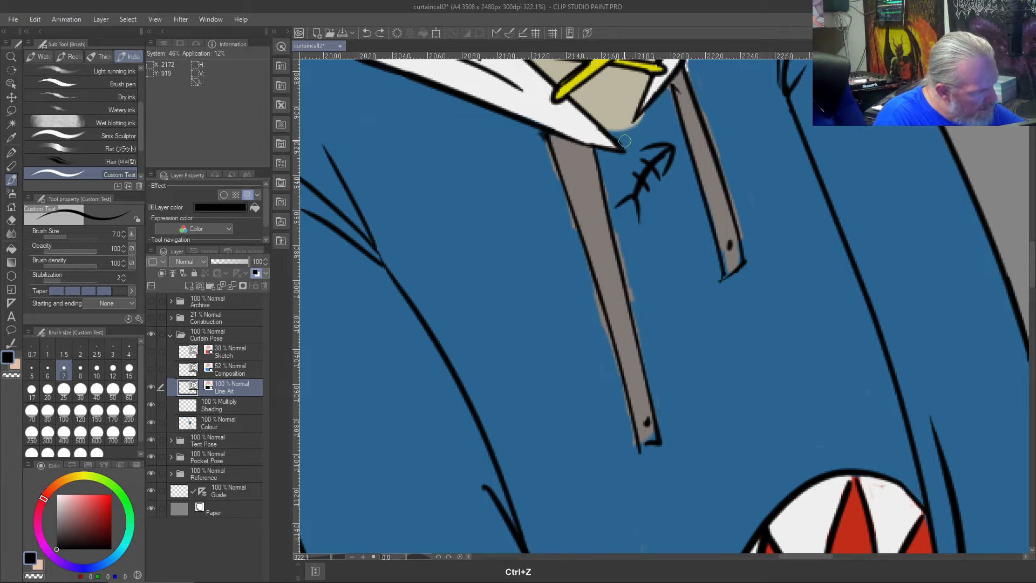
{"action": "left_click_drag", "start_coordinate": [622, 144], "coordinate": [660, 93]}
{"action": "key", "text": "ctrl+z"}
{"action": "left_click_drag", "start_coordinate": [623, 147], "coordinate": [670, 74]}
{"action": "left_click_drag", "start_coordinate": [623, 146], "coordinate": [638, 97]}
- Erase the surplus line on the shorter collar flap with the Vector eraser at size 2.5 and redraw its outer edge in black
{"action": "key", "text": "e"}
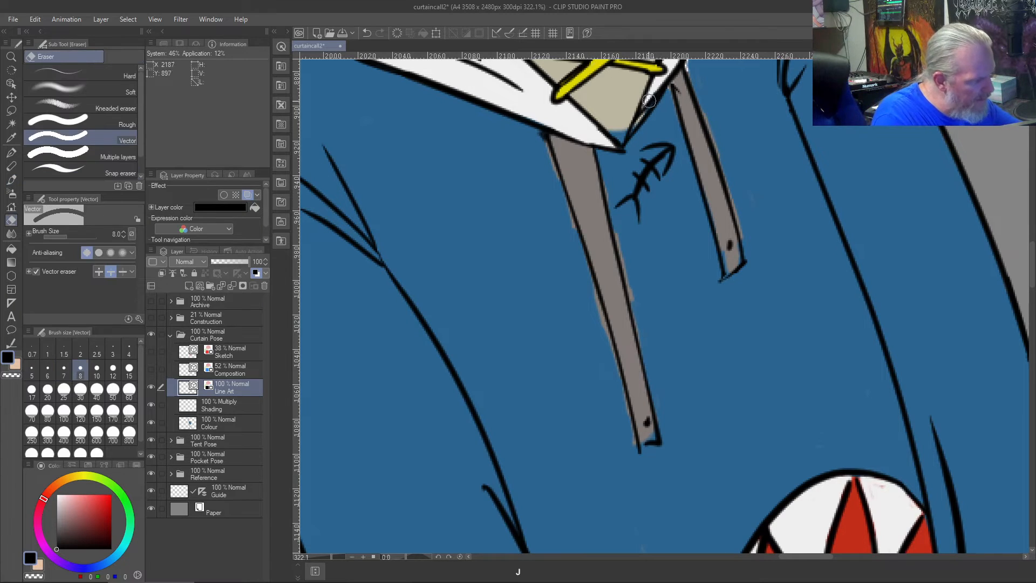
{"action": "left_click", "coordinate": [645, 95]}
{"action": "key", "text": "ctrl+z"}
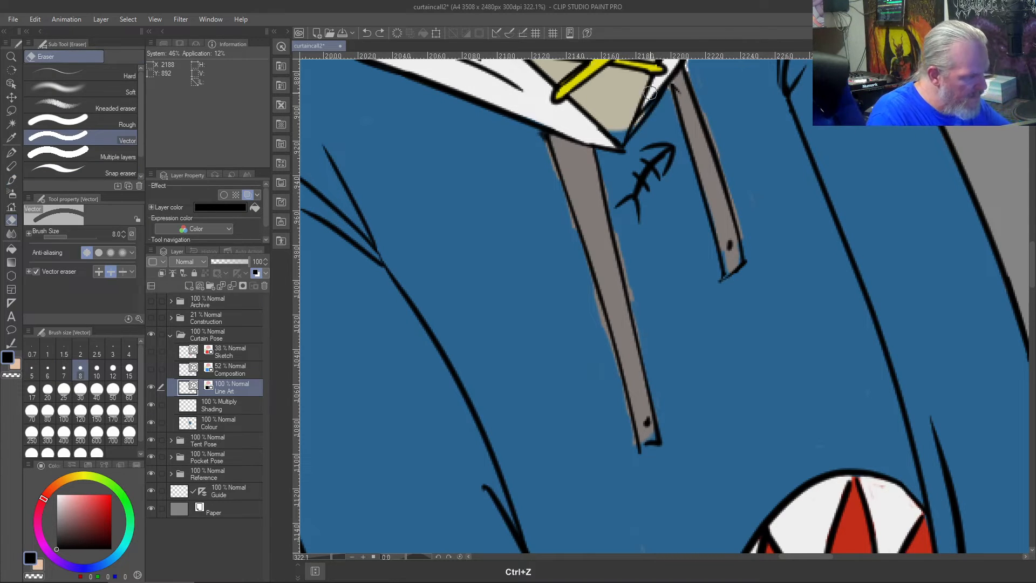
{"action": "key", "text": "bracketleft"}
{"action": "key", "text": "bracketleft"}
{"action": "key", "text": "bracketleft"}
{"action": "key", "text": "bracketleft"}
{"action": "key", "text": "bracketleft"}
{"action": "key", "text": "bracketleft"}
{"action": "left_click", "coordinate": [643, 108]}
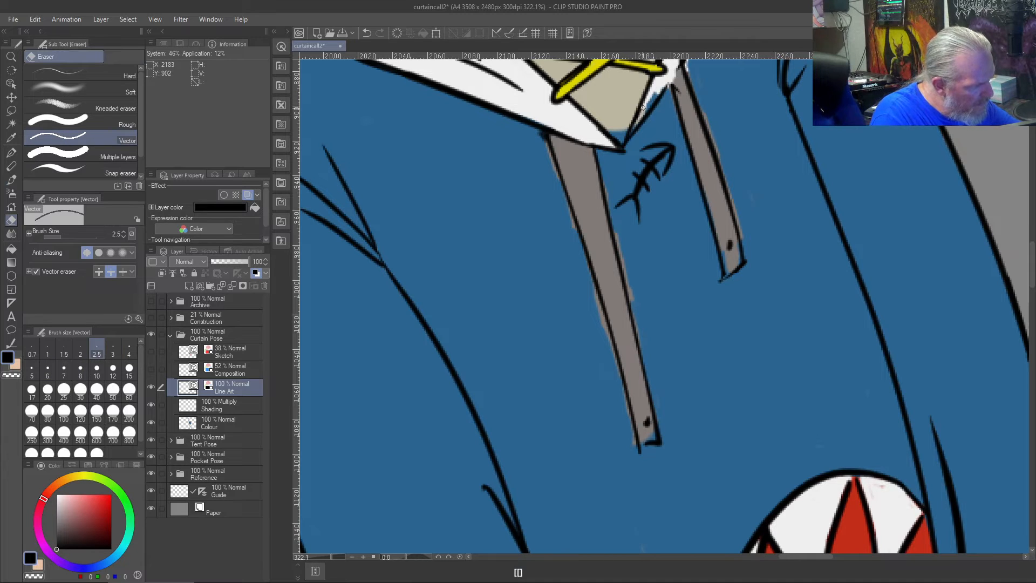
{"action": "scroll", "coordinate": [642, 102], "scroll_direction": "up", "scroll_amount": 2}
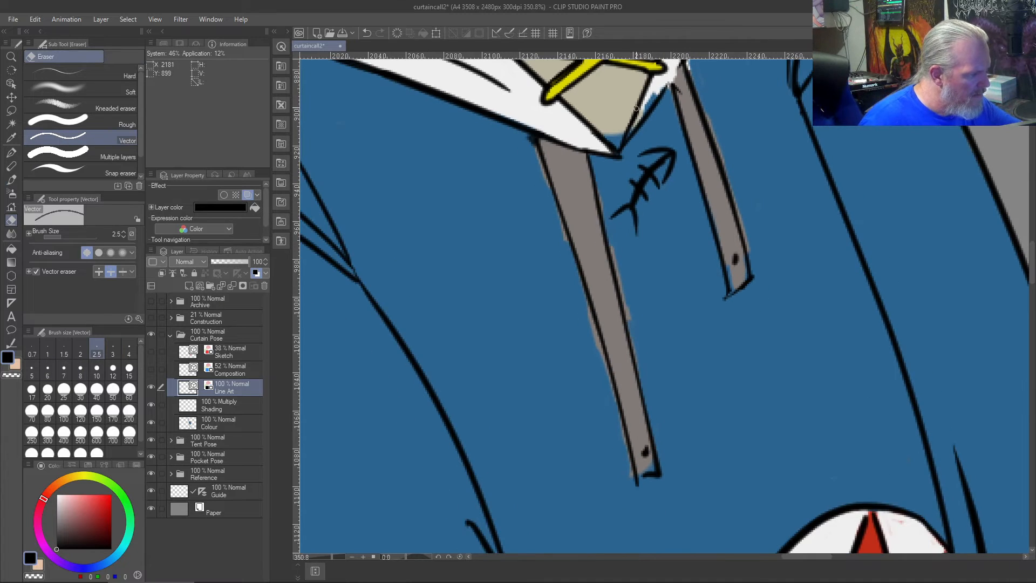
{"action": "left_click_drag", "start_coordinate": [614, 107], "coordinate": [622, 176]}
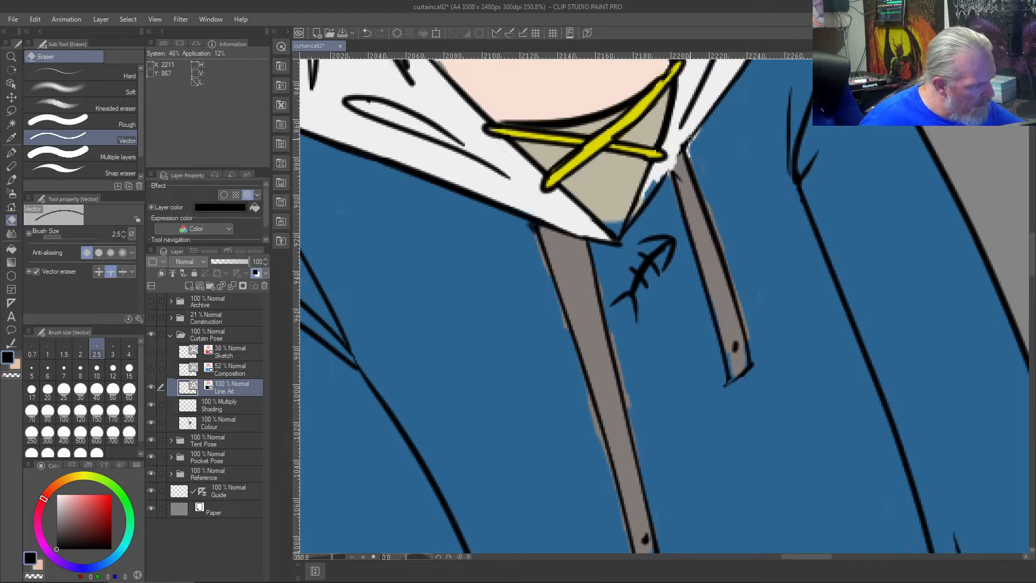
{"action": "key", "text": "b"}
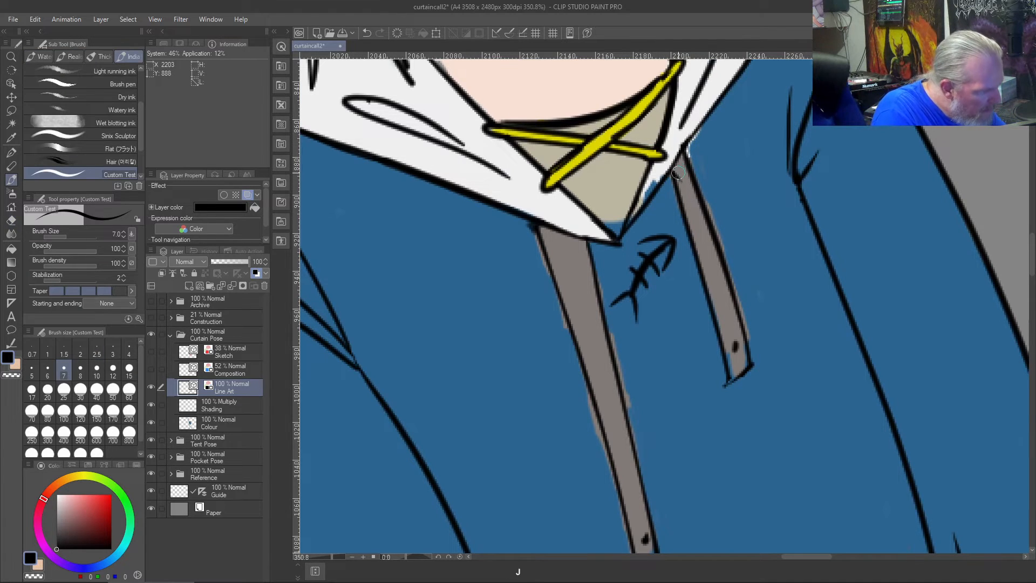
- Trim the overshooting top end of the shorter drawstring's inner outline where it meets the collar, using the Vector eraser
{"action": "key", "text": "j"}
{"action": "left_click_drag", "start_coordinate": [679, 174], "coordinate": [669, 160]}
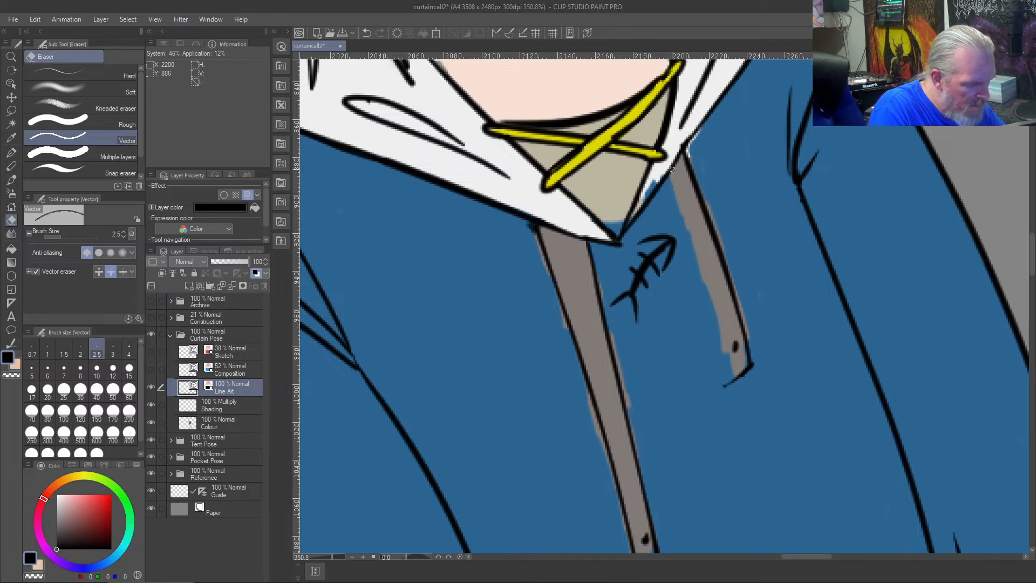
{"action": "key", "text": "ctrl+z"}
{"action": "key", "text": "ctrl+y"}
{"action": "key", "text": "ctrl+z"}
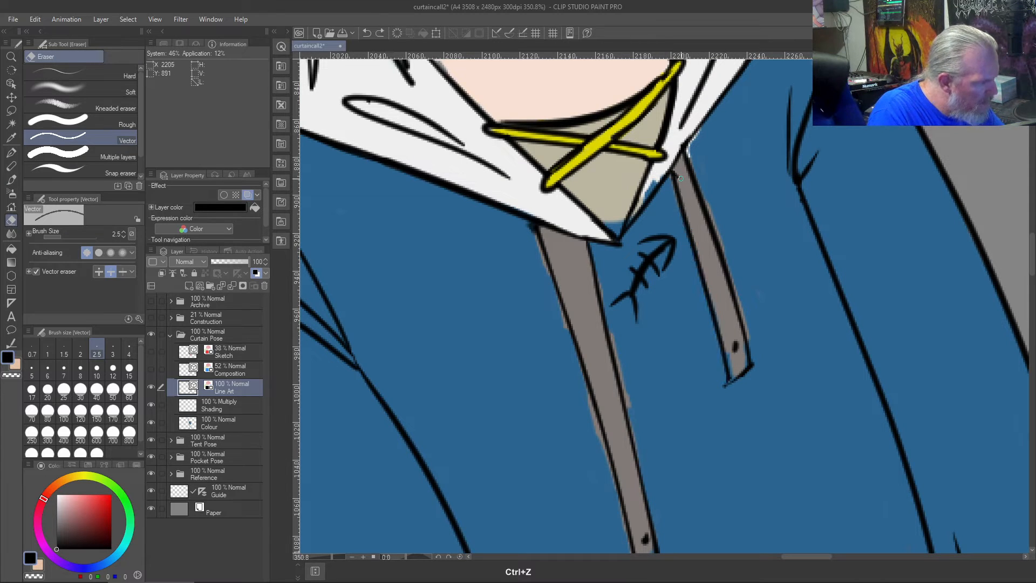
{"action": "key", "text": "ctrl+y"}
{"action": "key", "text": "ctrl+z"}
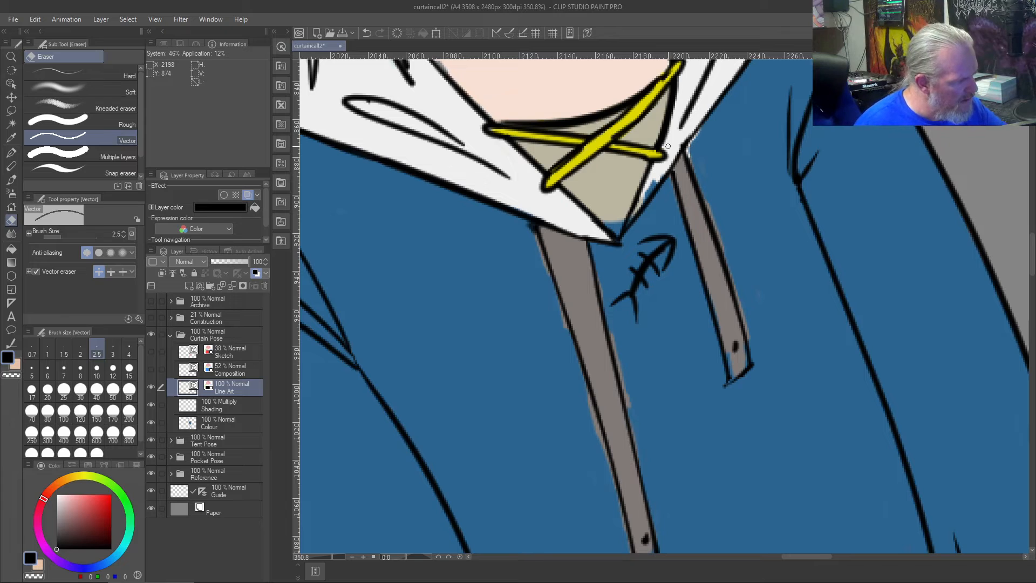
- Fill the gap inside the shorter collar flap with the sampled collar white on the Colour layer, using the Custom Test brush
{"action": "right_click", "coordinate": [693, 76]}
{"action": "left_click", "coordinate": [208, 423]}
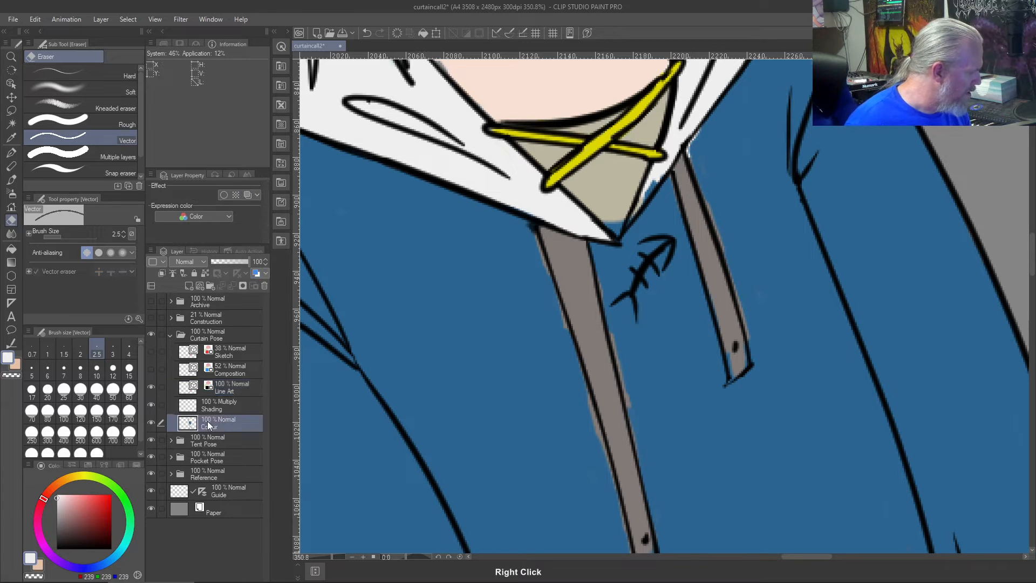
{"action": "mouse_move", "coordinate": [653, 187]}
{"action": "left_mouse_down"}
{"action": "mouse_move", "coordinate": [665, 165]}
{"action": "mouse_move", "coordinate": [649, 193]}
{"action": "mouse_move", "coordinate": [664, 170]}
{"action": "mouse_move", "coordinate": [646, 185]}
{"action": "left_mouse_up"}
{"action": "key", "text": "b"}
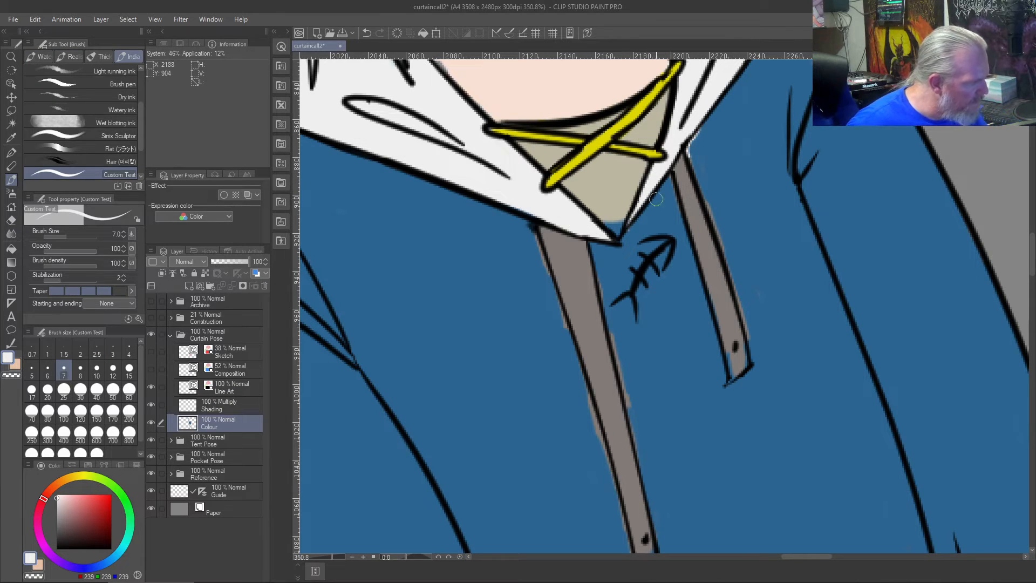
- Cover the colour spill around the shorter drawstring with sampled hoodie blue and fill its lower end with the sampled drawstring grey
{"action": "right_click", "coordinate": [733, 172]}
{"action": "mouse_move", "coordinate": [697, 143]}
{"action": "left_mouse_down"}
{"action": "mouse_move", "coordinate": [687, 153]}
{"action": "mouse_move", "coordinate": [702, 188]}
{"action": "left_mouse_up"}
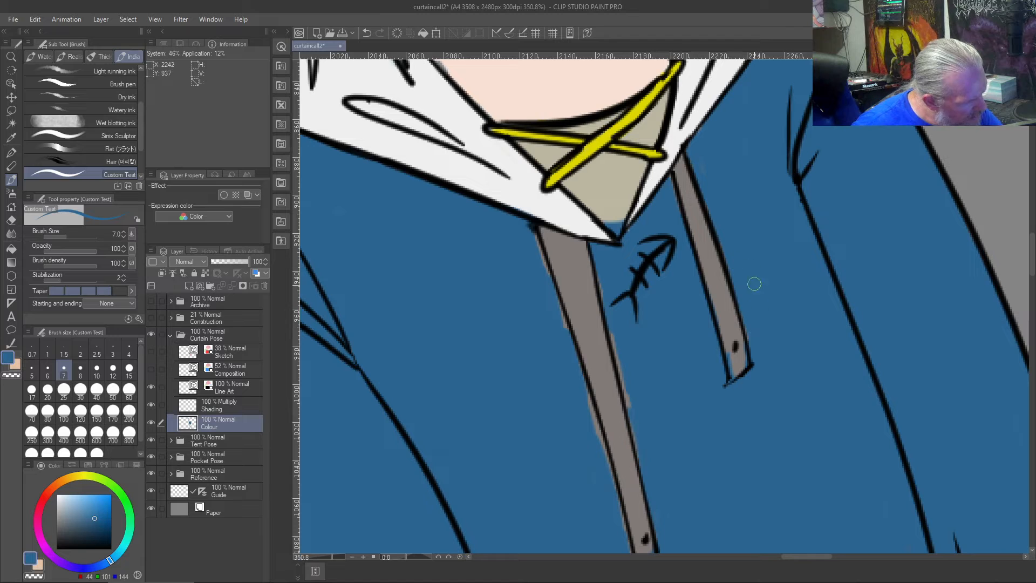
{"action": "right_click", "coordinate": [714, 275]}
{"action": "mouse_move", "coordinate": [730, 372]}
{"action": "left_mouse_down"}
{"action": "mouse_move", "coordinate": [726, 350]}
{"action": "mouse_move", "coordinate": [732, 378]}
{"action": "mouse_move", "coordinate": [745, 361]}
{"action": "mouse_move", "coordinate": [741, 336]}
{"action": "left_mouse_up"}
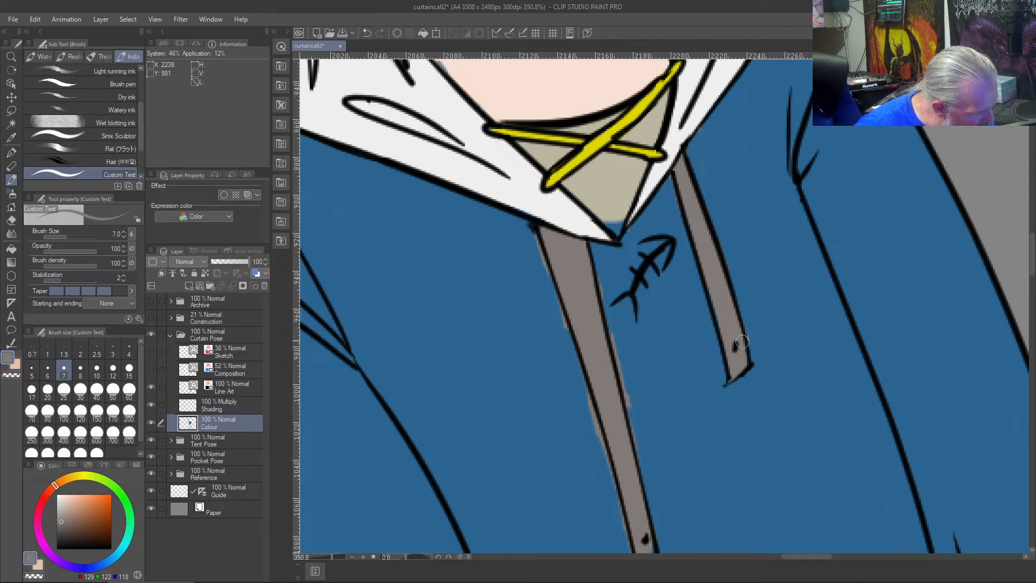
- Cover the grey colour spill along both sides of the longer drawstring with sampled hoodie blue on the Colour layer
{"action": "right_click", "coordinate": [757, 304]}
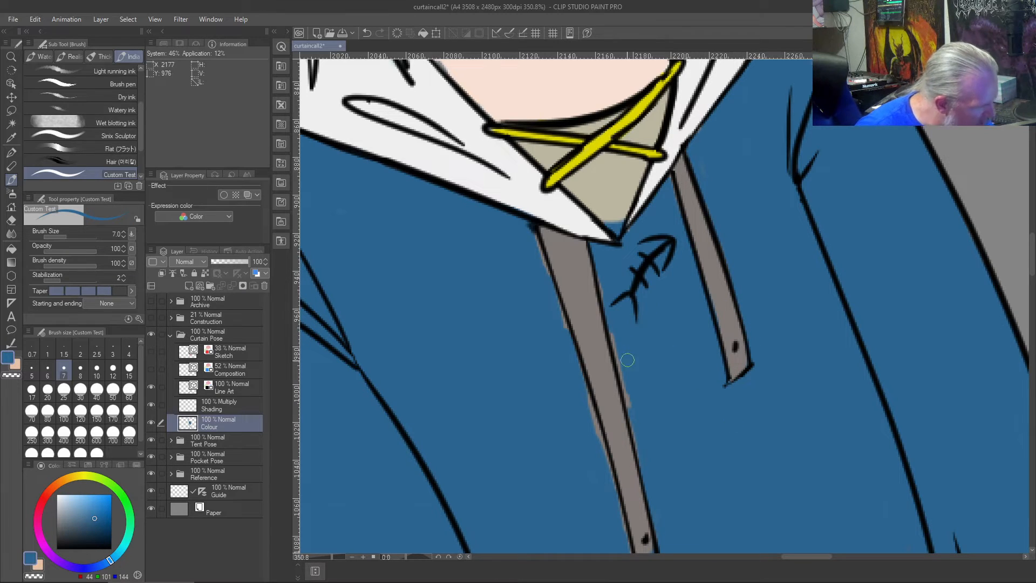
{"action": "left_click_drag", "start_coordinate": [616, 327], "coordinate": [628, 392]}
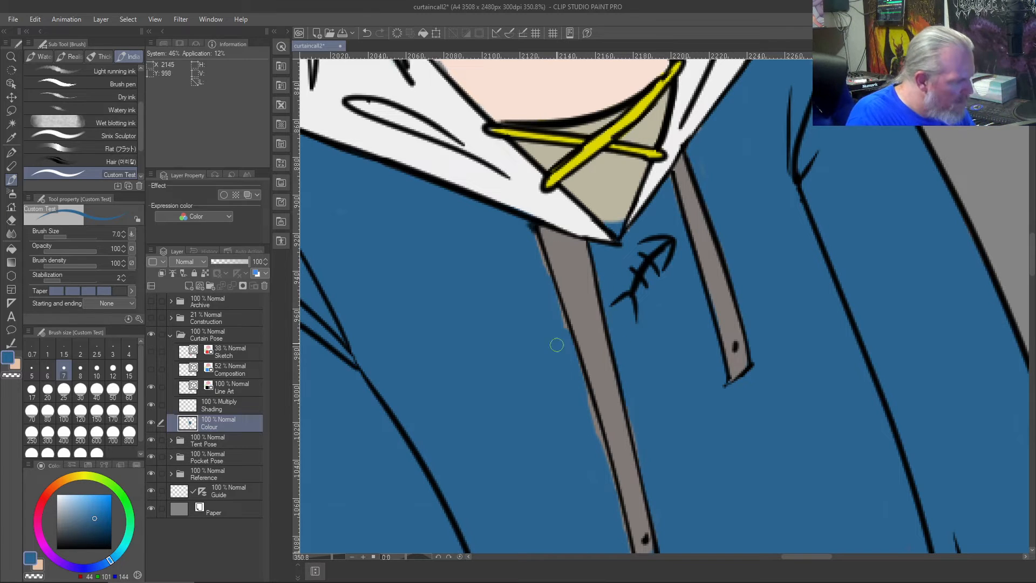
{"action": "left_click_drag", "start_coordinate": [530, 224], "coordinate": [551, 286]}
{"action": "left_click_drag", "start_coordinate": [537, 241], "coordinate": [562, 335]}
{"action": "left_click_drag", "start_coordinate": [549, 289], "coordinate": [567, 334]}
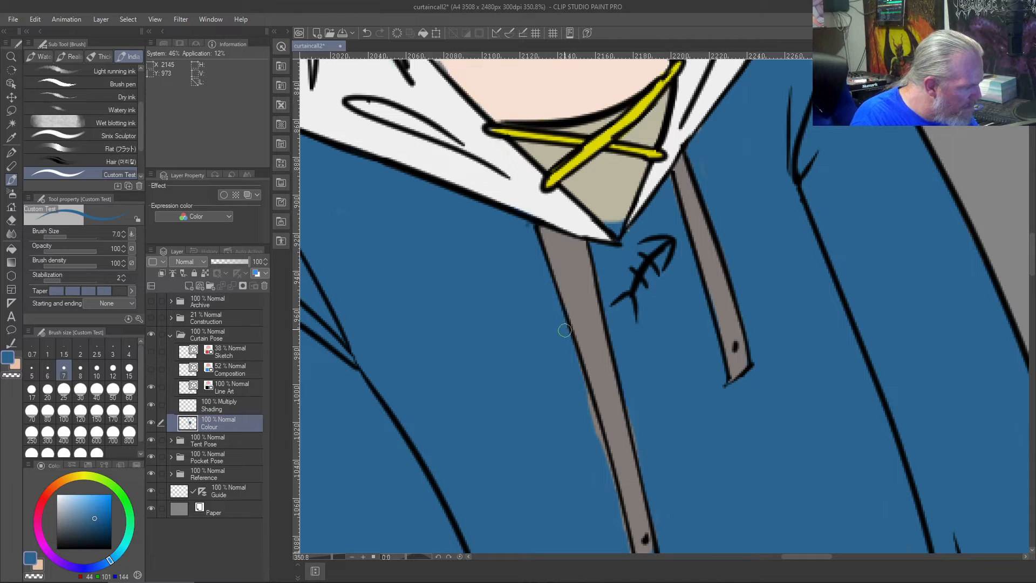
{"action": "left_click_drag", "start_coordinate": [579, 383], "coordinate": [602, 455]}
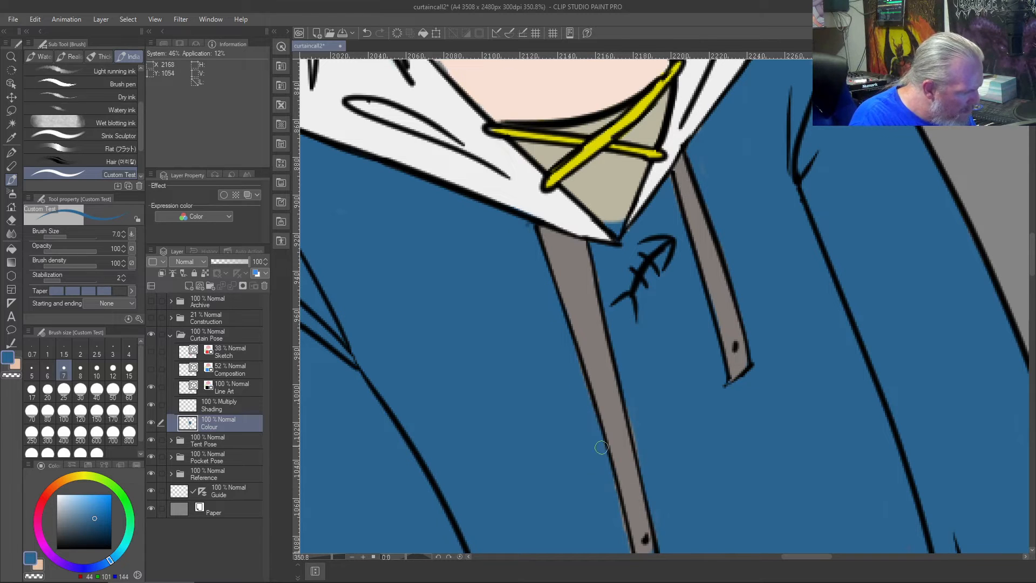
- Fill the gap at the lower end of the longer drawstring with its sampled grey
{"action": "scroll", "coordinate": [580, 451], "scroll_direction": "down", "scroll_amount": 5}
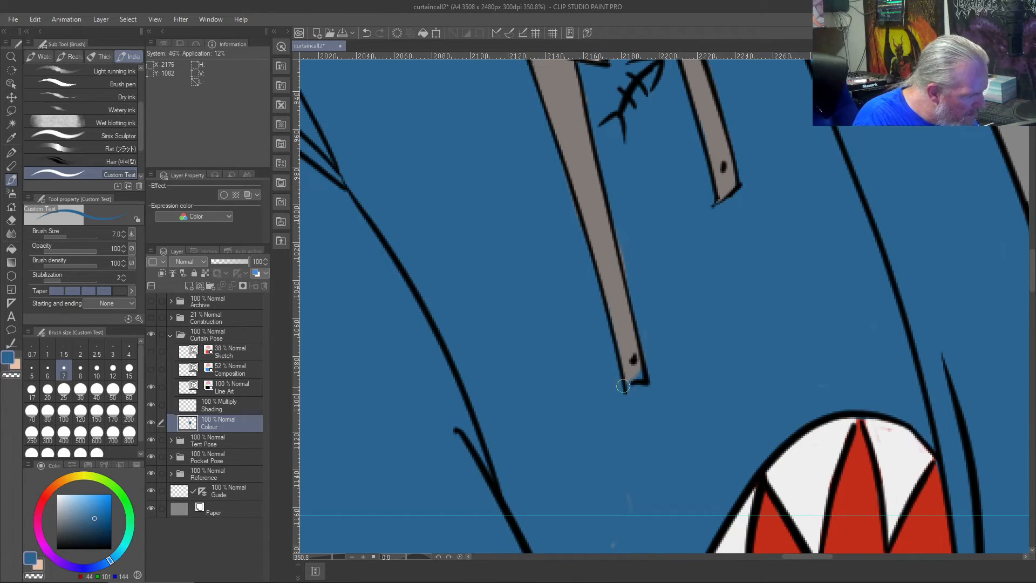
{"action": "right_click", "coordinate": [635, 375]}
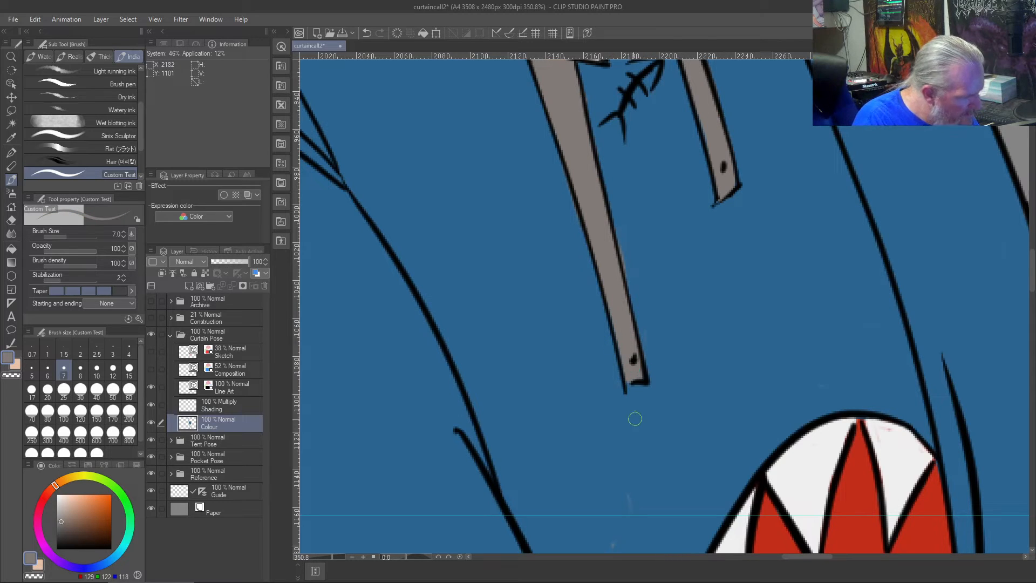
{"action": "key", "text": "b"}
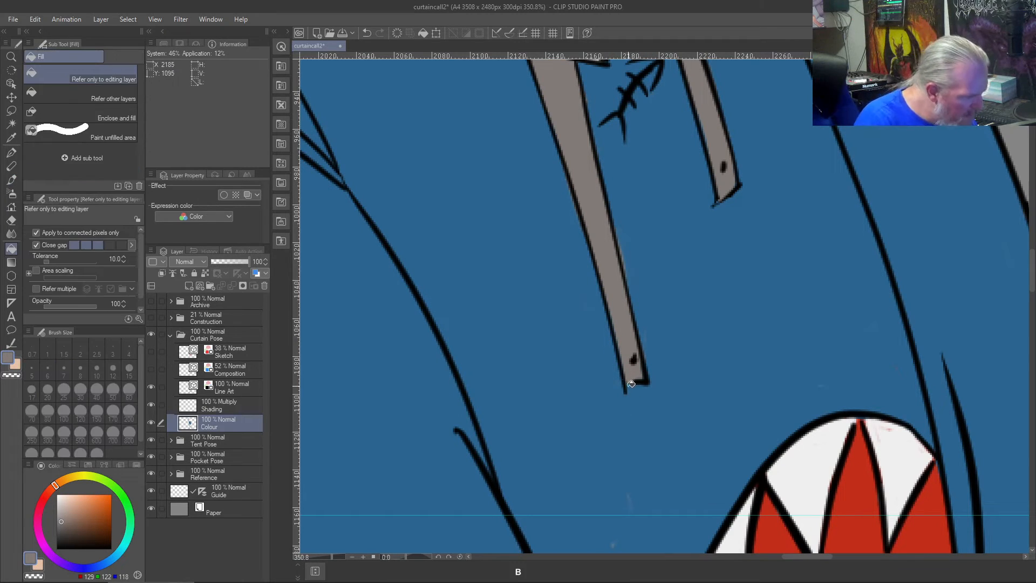
{"action": "key", "text": "b"}
- Close the bottom edge of the longer drawstring in black on the Line Art layer and trim its overshooting corner with the Vector eraser
{"action": "left_click", "coordinate": [214, 384]}
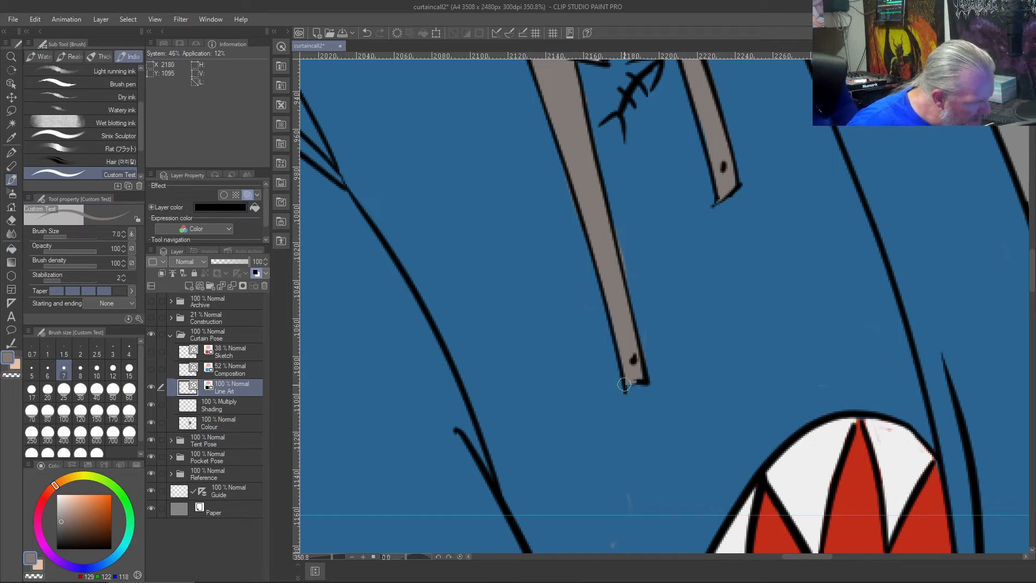
{"action": "key", "text": "ctrl+z"}
{"action": "left_click", "coordinate": [66, 530]}
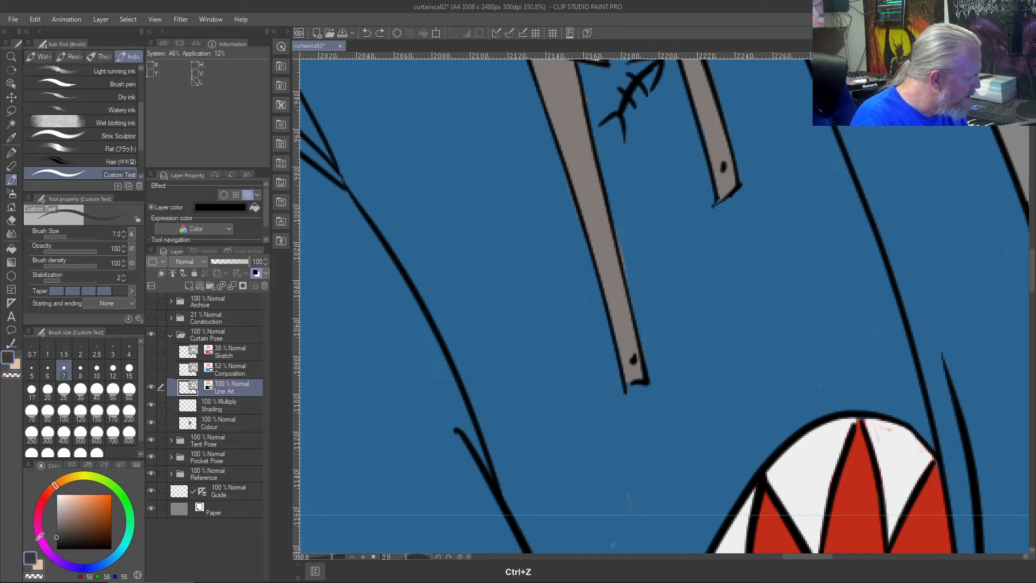
{"action": "left_click_drag", "start_coordinate": [66, 530], "coordinate": [54, 551]}
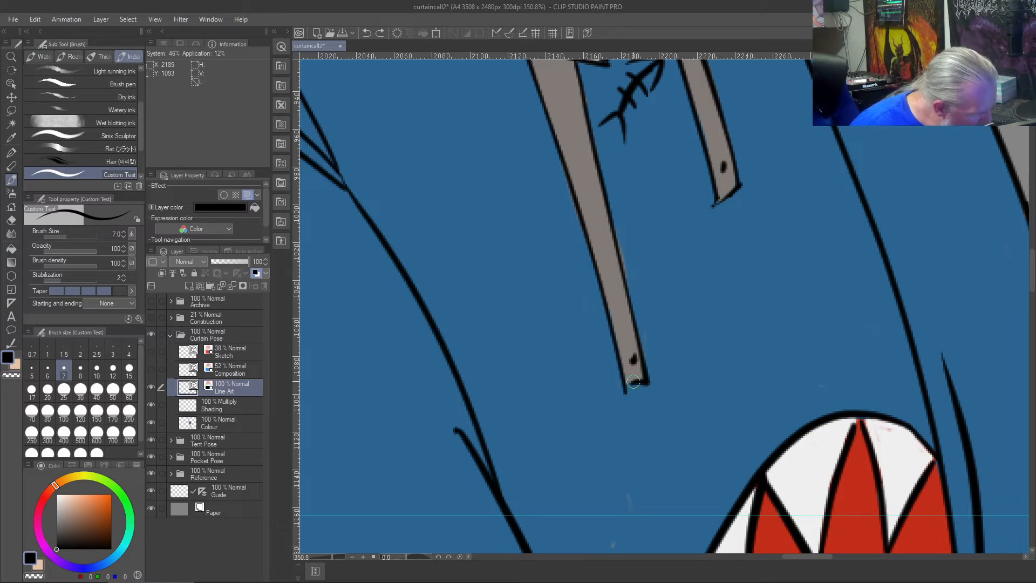
{"action": "key", "text": "j"}
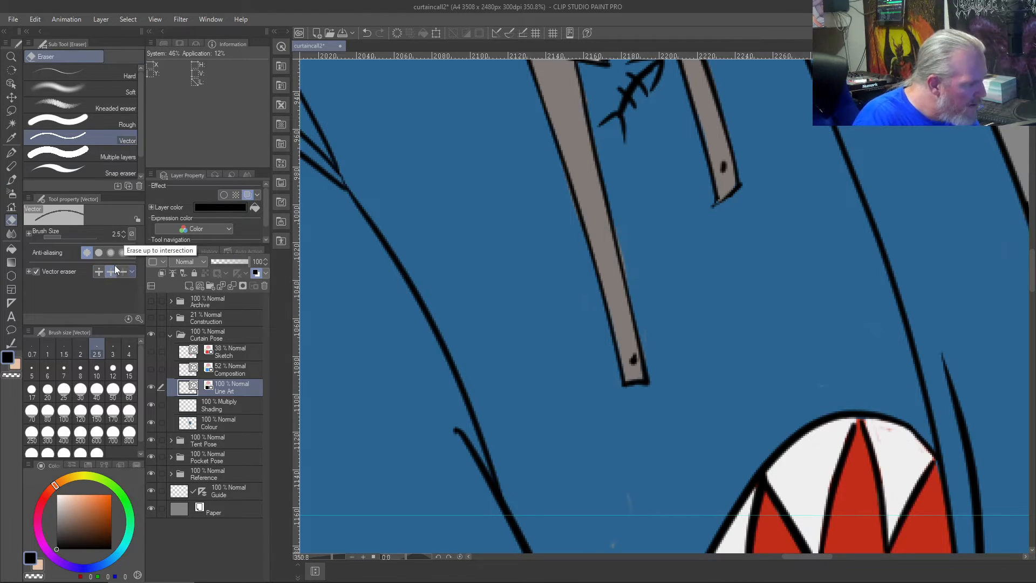
- Clean up the lower corner of the shorter drawstring by joining its outline in black and erasing the overshooting tip
{"action": "left_click_drag", "start_coordinate": [713, 207], "coordinate": [727, 231]}
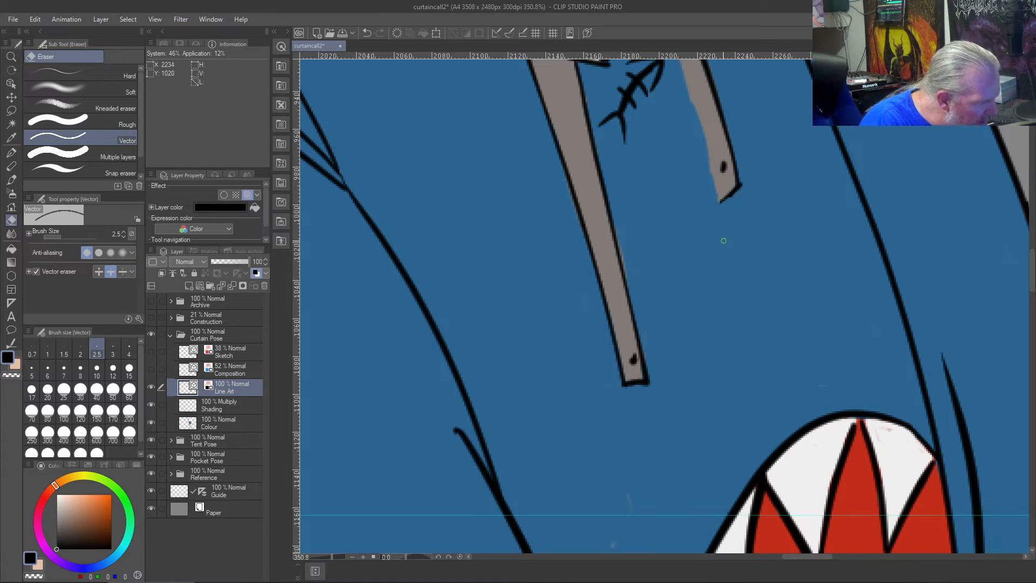
{"action": "key", "text": "ctrl+z"}
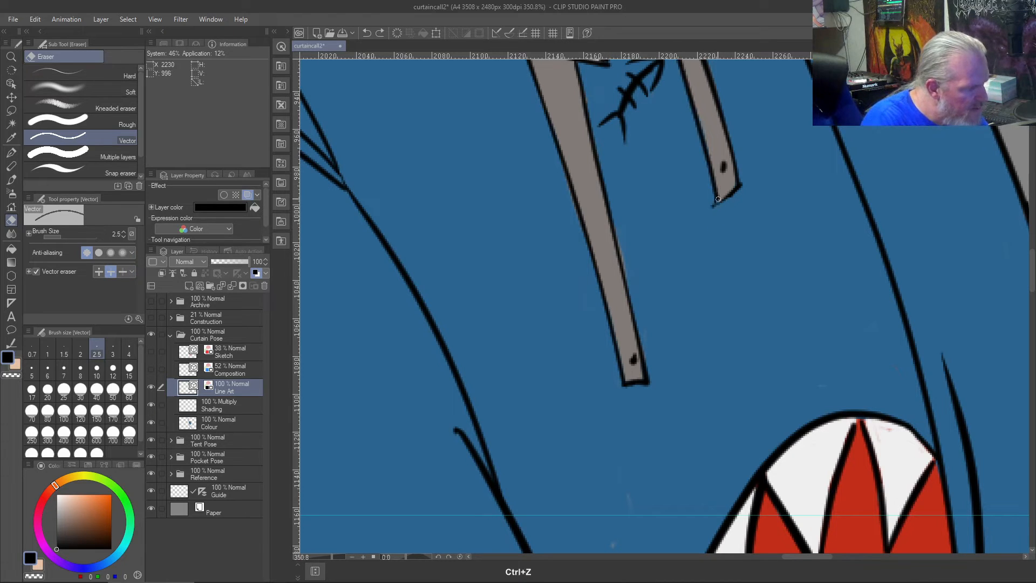
{"action": "key", "text": "b"}
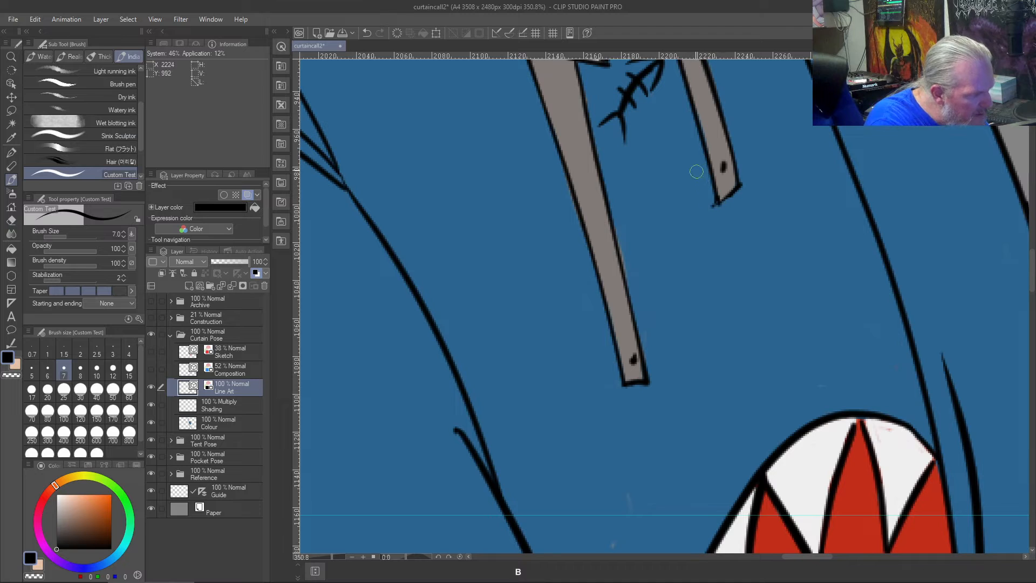
{"action": "key", "text": "j"}
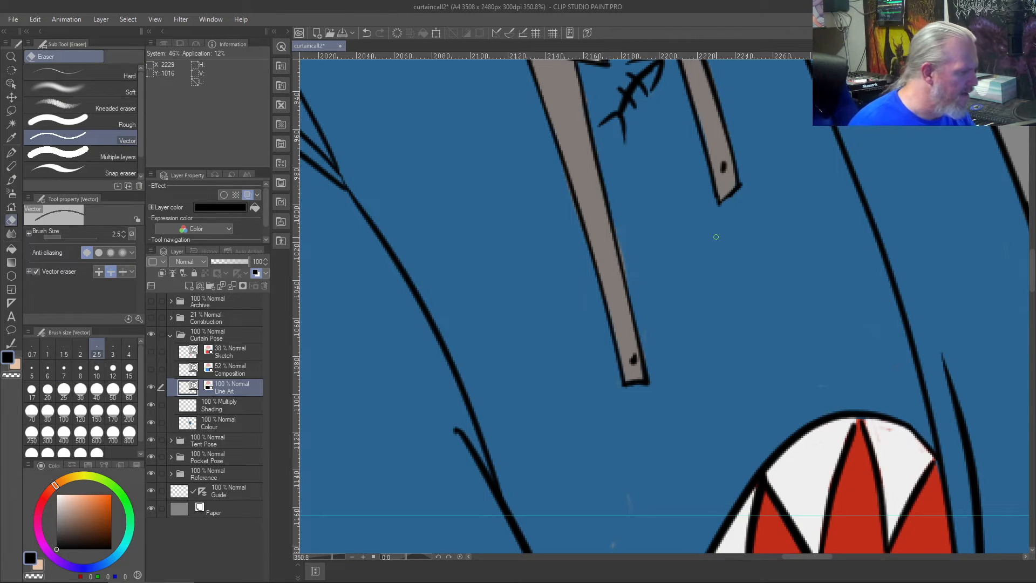
- Paint over the smudge beside the longer drawstring's top, under the collar, with sampled hoodie blue on the Colour layer
{"action": "scroll", "coordinate": [716, 236], "scroll_direction": "down", "scroll_amount": 2}
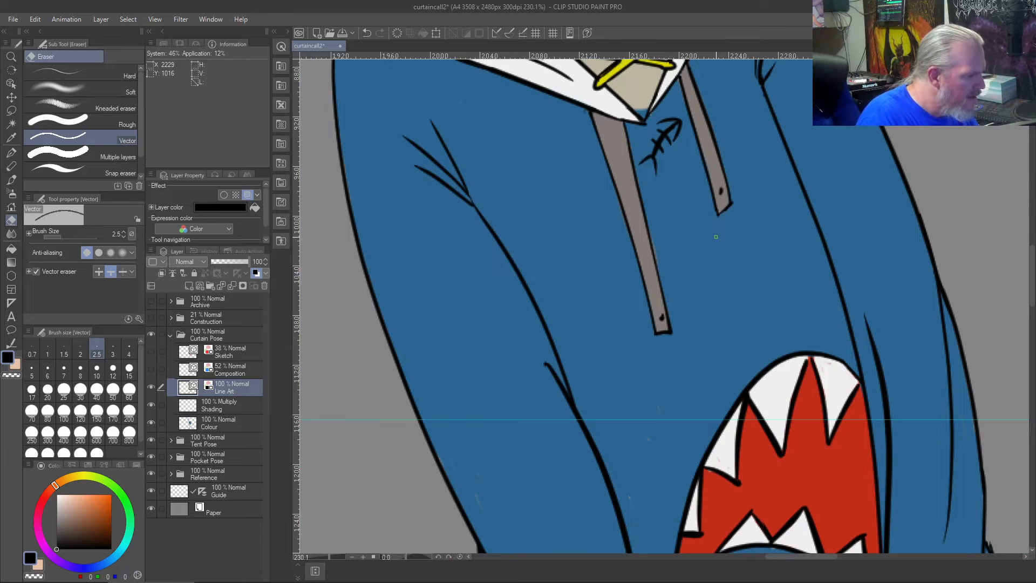
{"action": "scroll", "coordinate": [629, 405], "scroll_direction": "down", "scroll_amount": 2}
{"action": "scroll", "coordinate": [615, 335], "scroll_direction": "up", "scroll_amount": 5}
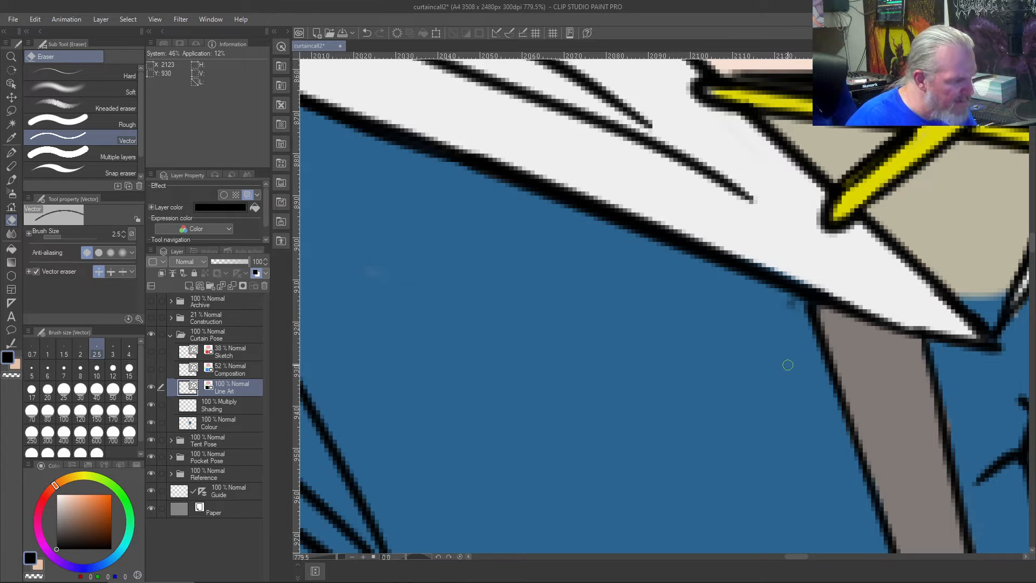
{"action": "key", "text": "b"}
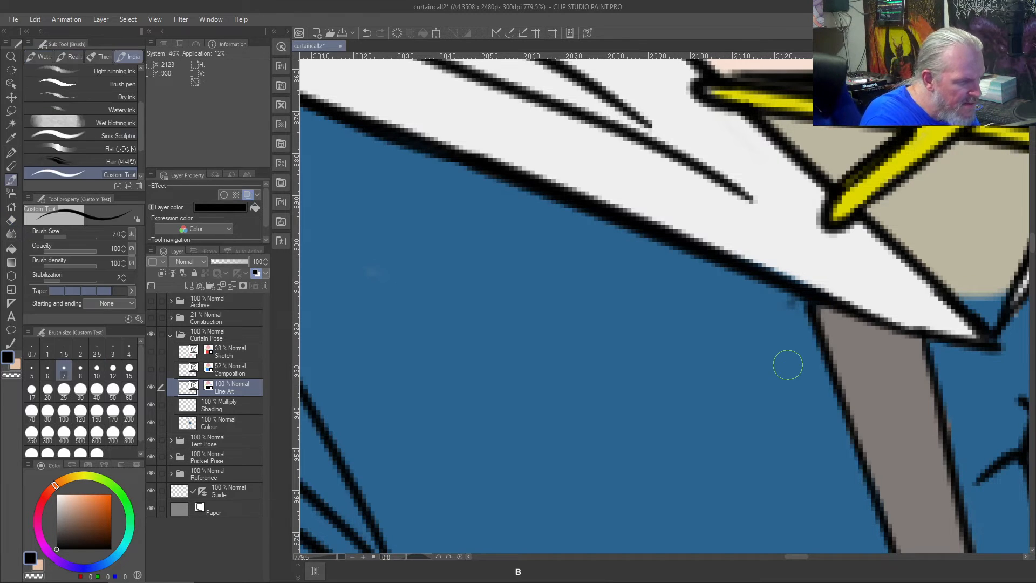
{"action": "left_click", "coordinate": [224, 420]}
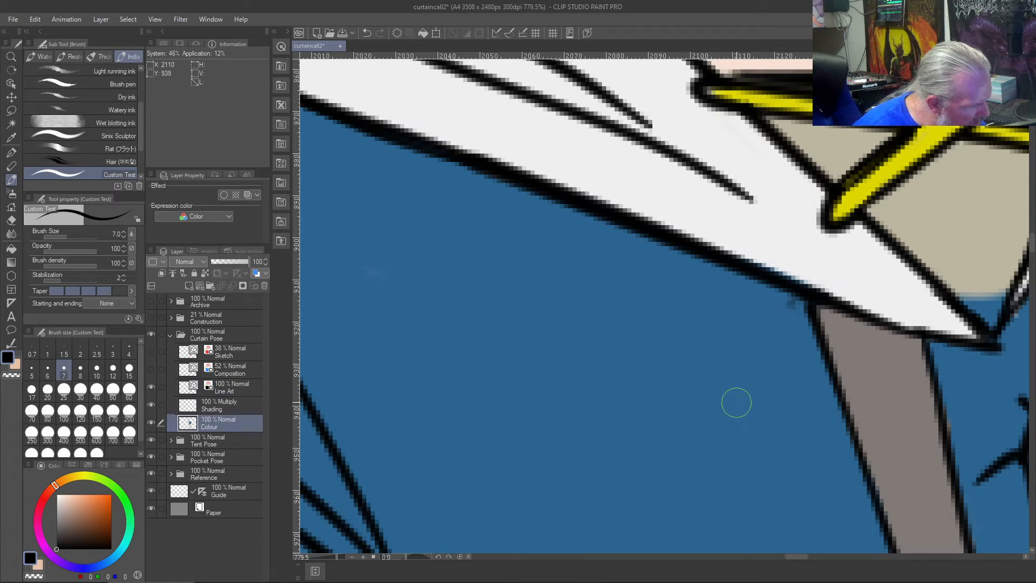
{"action": "right_click", "coordinate": [735, 393]}
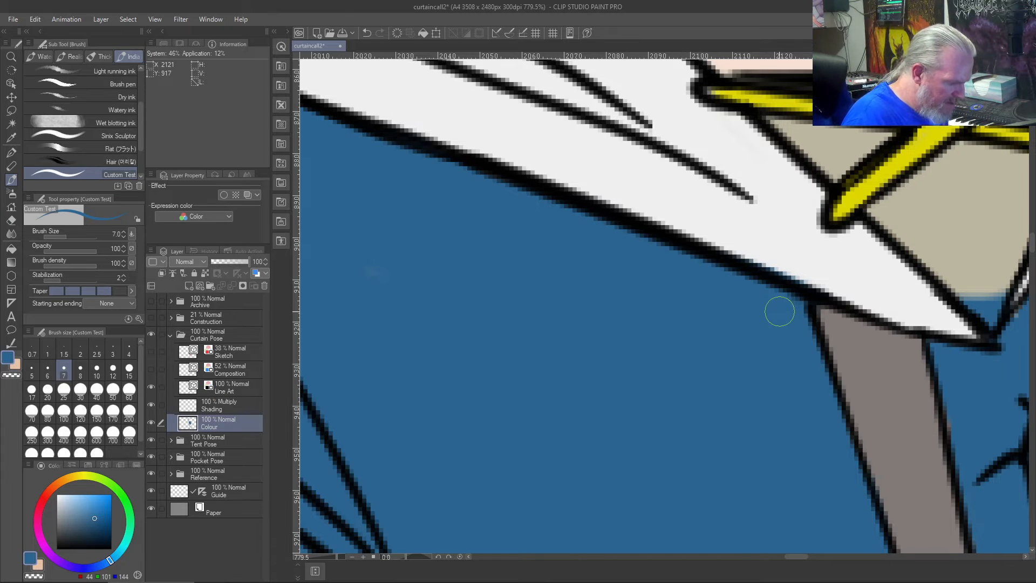
- Erase the outline of the curtain-pose hood's small far-side fin on the Line Art layer with the Vector eraser set to erase up to intersection
{"action": "key", "text": "ctrl+0"}
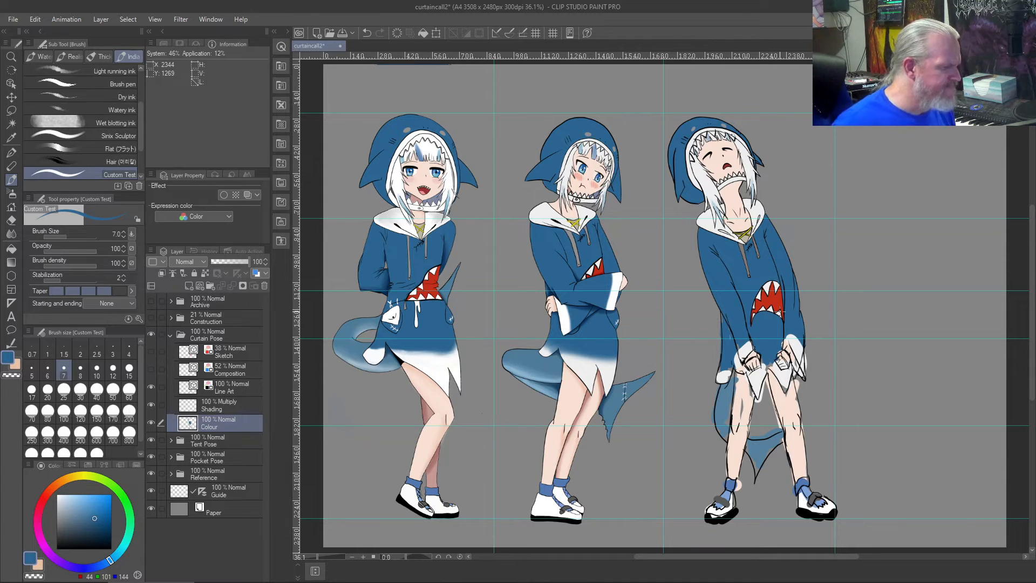
{"action": "scroll", "coordinate": [791, 318], "scroll_direction": "up", "scroll_amount": 3}
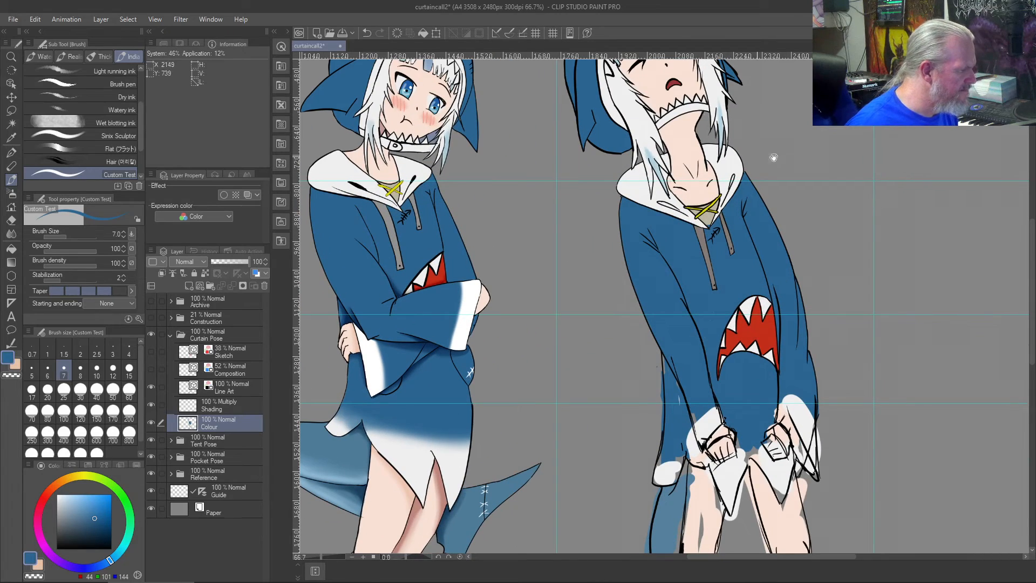
{"action": "left_click_drag", "start_coordinate": [600, 169], "coordinate": [706, 383]}
{"action": "scroll", "coordinate": [754, 320], "scroll_direction": "up", "scroll_amount": 3}
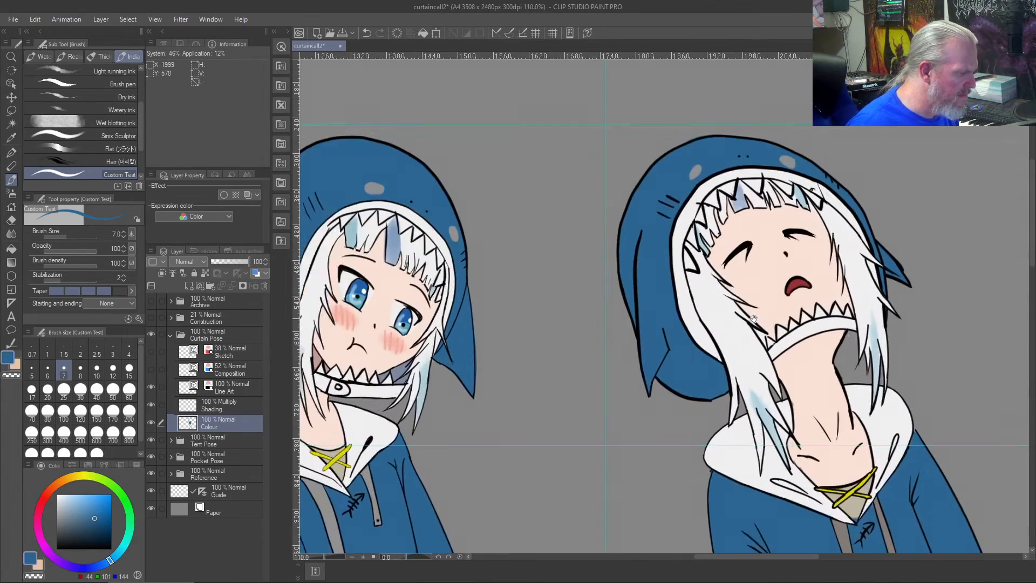
{"action": "scroll", "coordinate": [753, 319], "scroll_direction": "up", "scroll_amount": 1}
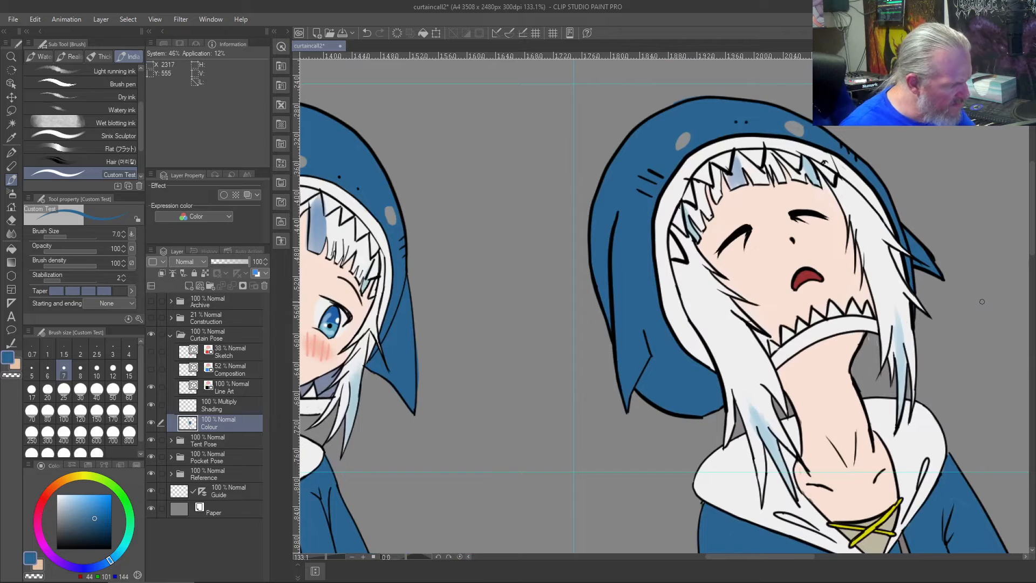
{"action": "key", "text": "j"}
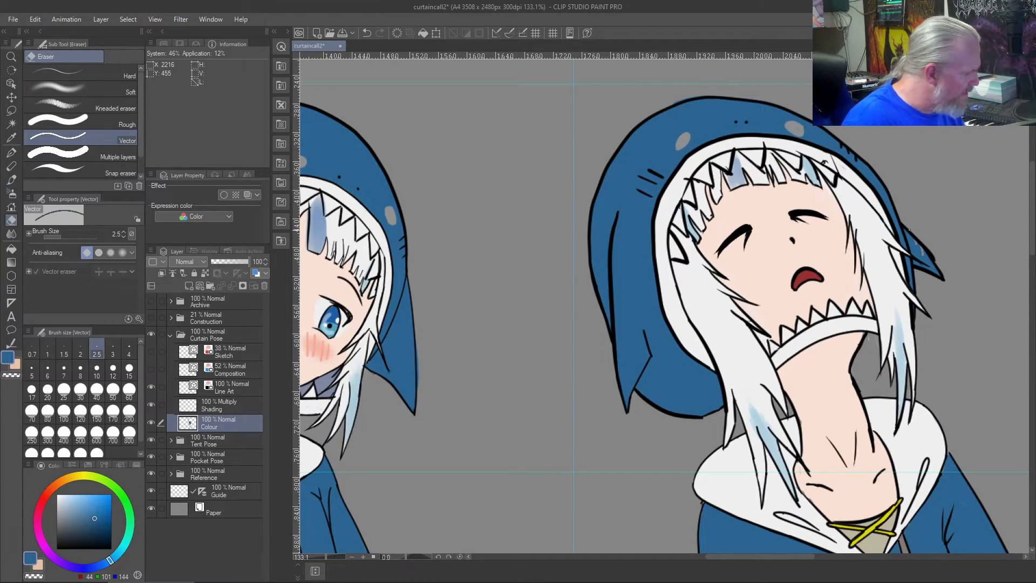
{"action": "left_click", "coordinate": [225, 386]}
{"action": "left_click_drag", "start_coordinate": [913, 232], "coordinate": [907, 229]}
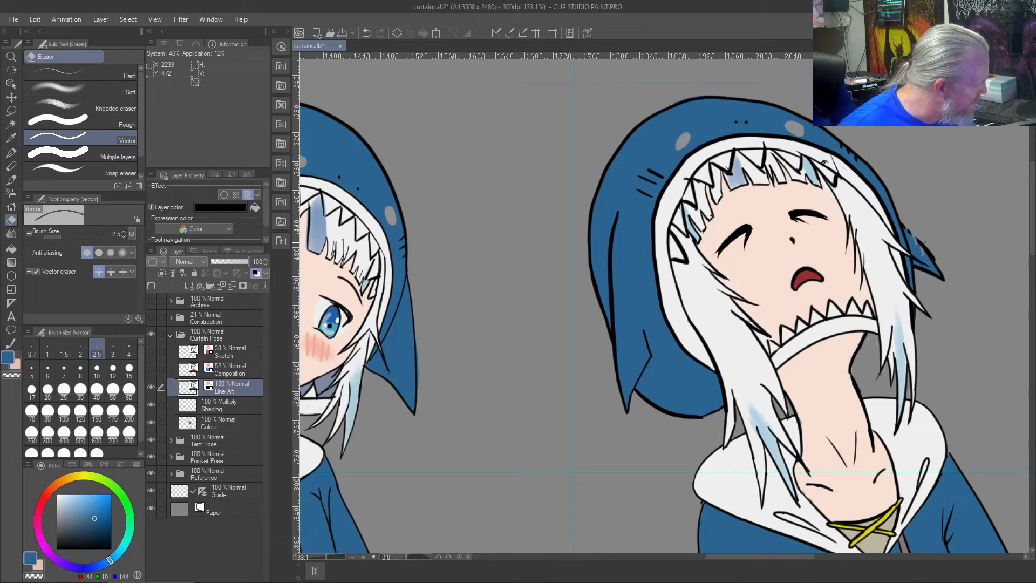
{"action": "left_click", "coordinate": [108, 270]}
{"action": "mouse_move", "coordinate": [923, 263]}
{"action": "left_mouse_down"}
{"action": "mouse_move", "coordinate": [915, 239]}
{"action": "mouse_move", "coordinate": [937, 280]}
{"action": "left_mouse_up"}
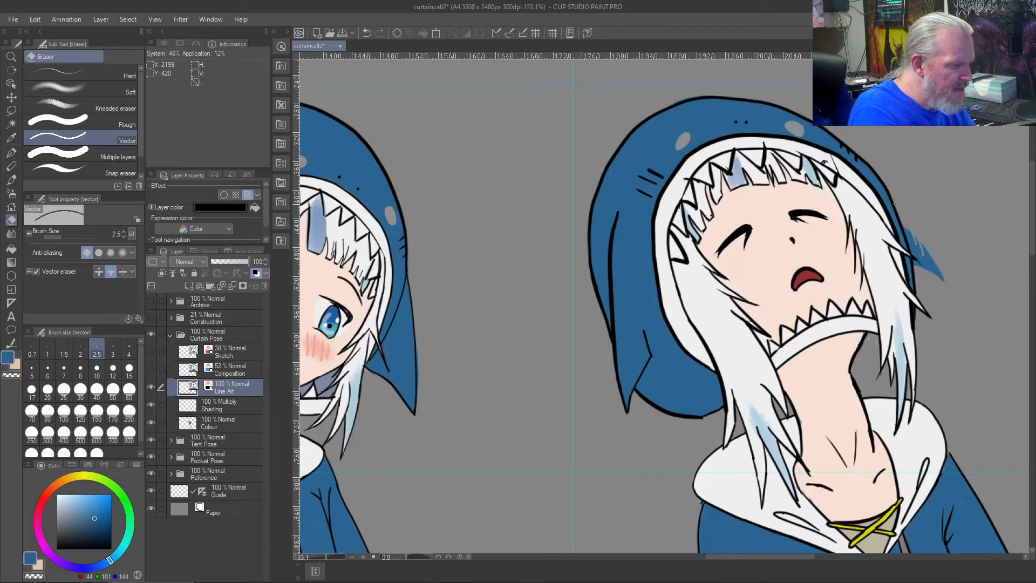
- Draw the upper edge and pointed tip of the hood's far-side fin in black with the size 8 Custom Test brush
{"action": "key", "text": "b"}
{"action": "left_click", "coordinate": [81, 370]}
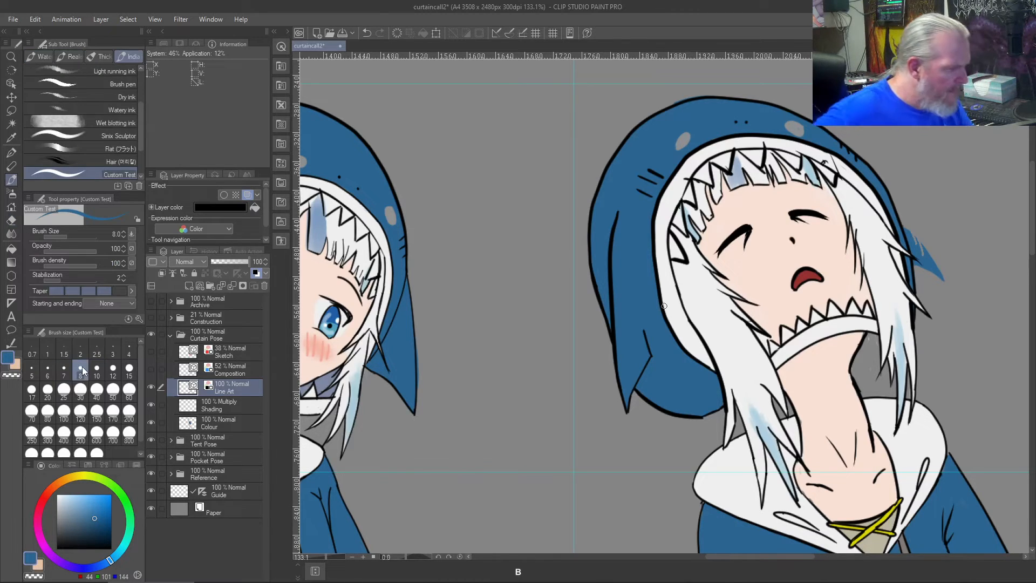
{"action": "left_click_drag", "start_coordinate": [890, 196], "coordinate": [943, 238]}
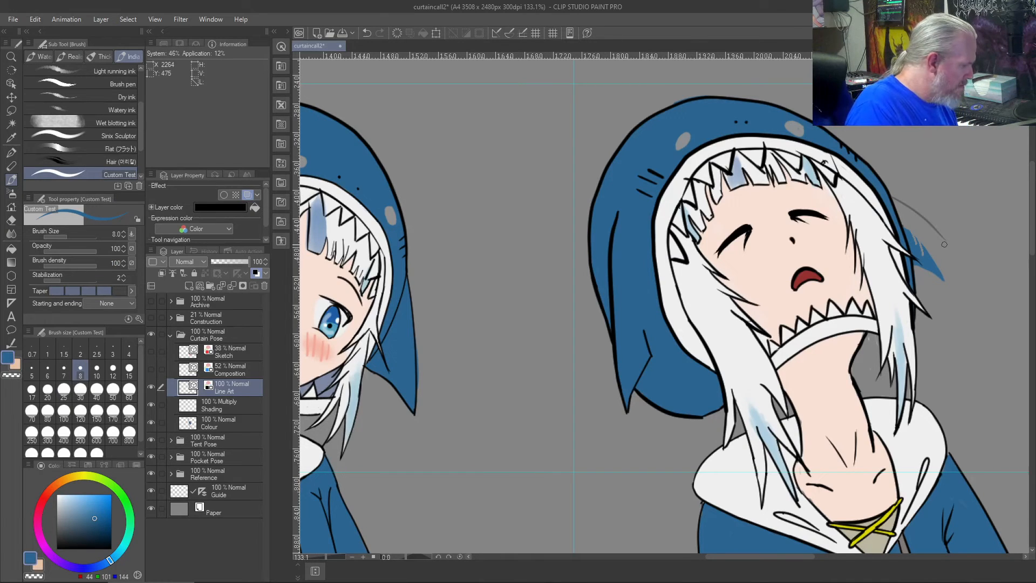
{"action": "key", "text": "ctrl+z"}
{"action": "left_click", "coordinate": [50, 540]}
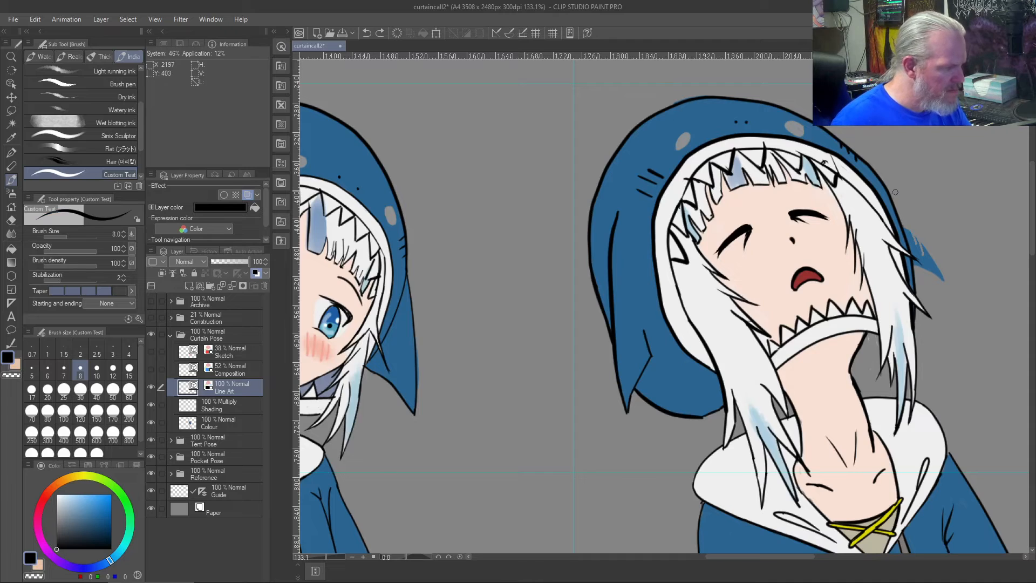
{"action": "mouse_move", "coordinate": [887, 188]}
{"action": "left_mouse_down"}
{"action": "mouse_move", "coordinate": [958, 257]}
{"action": "mouse_move", "coordinate": [899, 243]}
{"action": "left_mouse_up"}
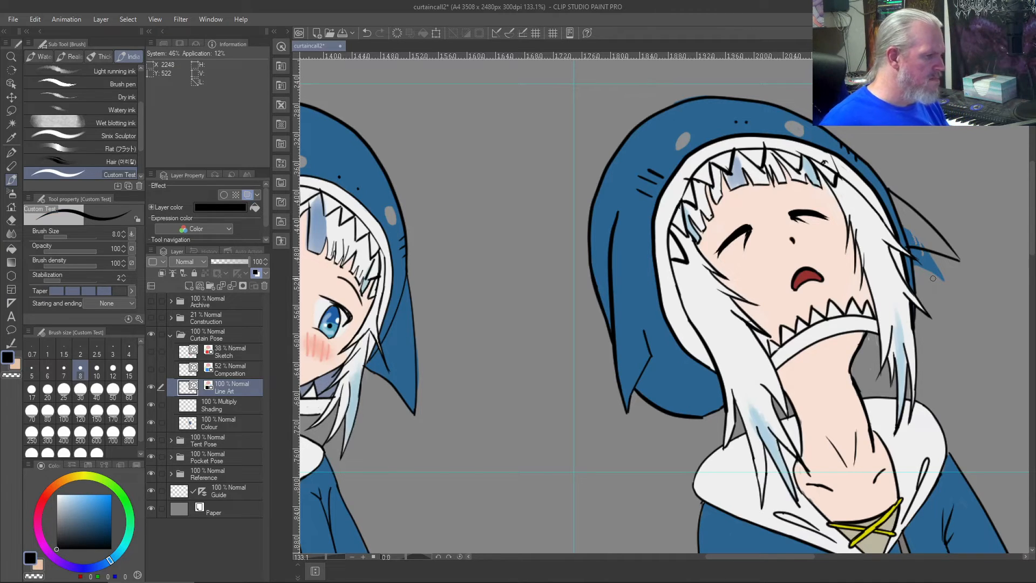
- Redraw the far-side fin's lower edge in black from a lower tip back to the hood and tidy its line ends
{"action": "key", "text": "ctrl+shift+z"}
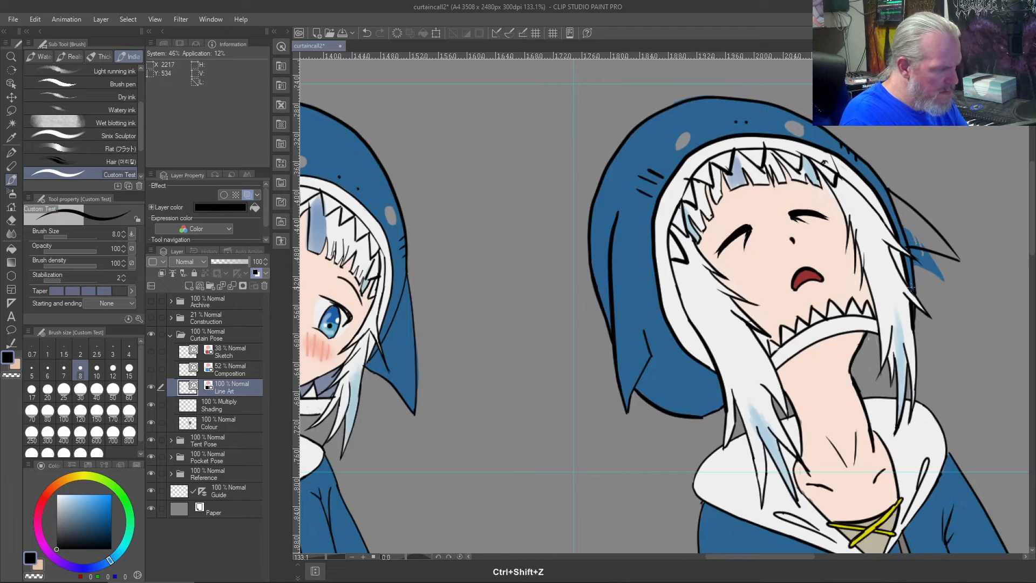
{"action": "key", "text": "ctrl+z"}
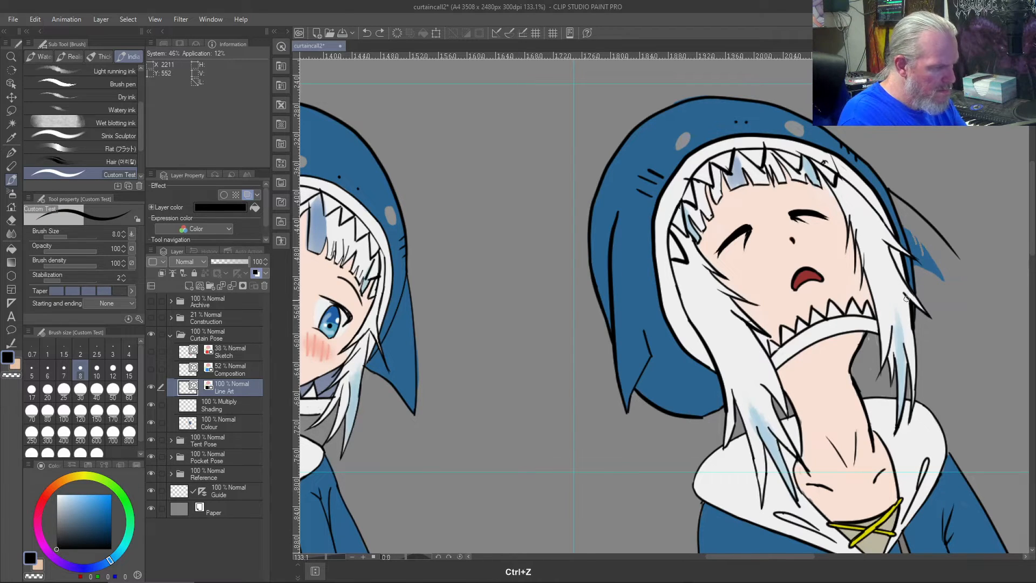
{"action": "mouse_move", "coordinate": [967, 285]}
{"action": "left_mouse_down"}
{"action": "mouse_move", "coordinate": [901, 266]}
{"action": "mouse_move", "coordinate": [897, 224]}
{"action": "left_mouse_up"}
{"action": "key", "text": "ctrl+z"}
{"action": "left_click_drag", "start_coordinate": [967, 283], "coordinate": [899, 223]}
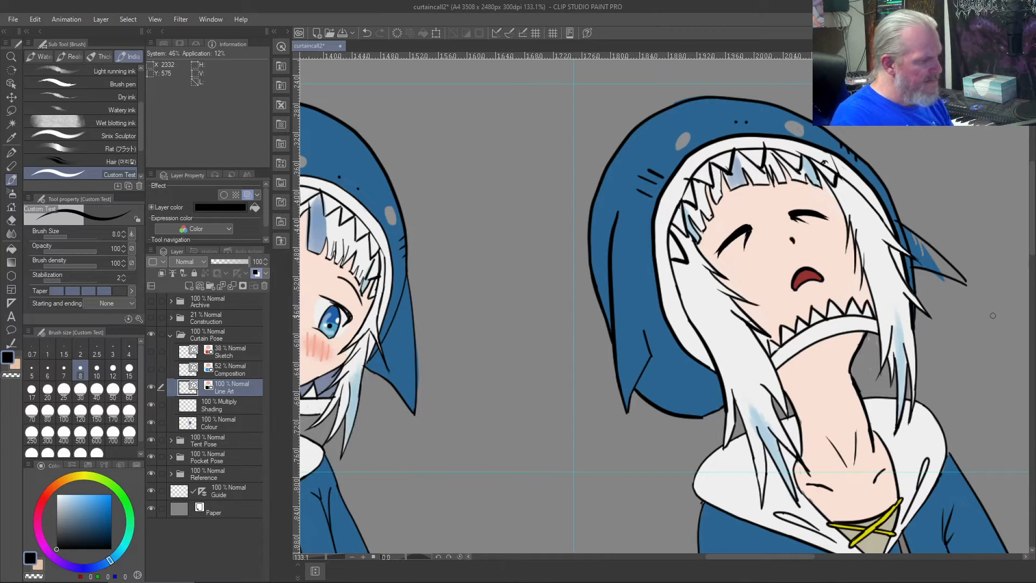
{"action": "key", "text": "j"}
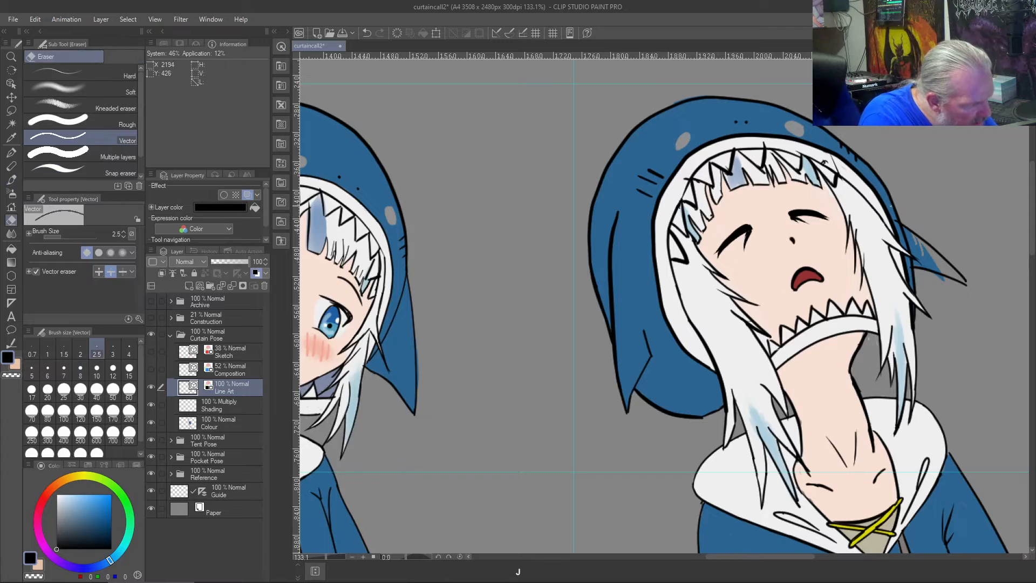
{"action": "scroll", "coordinate": [880, 215], "scroll_direction": "up", "scroll_amount": 5}
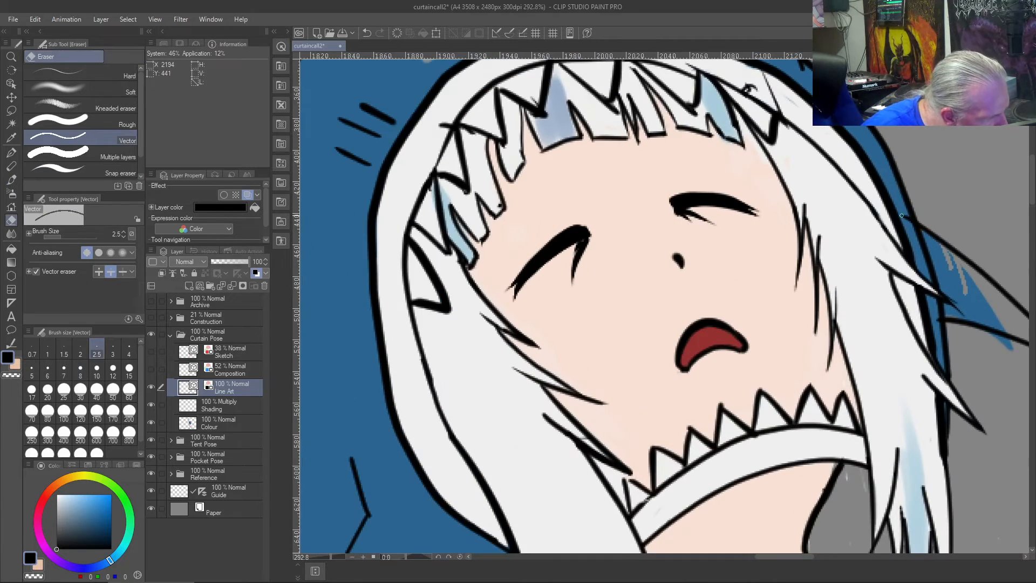
{"action": "scroll", "coordinate": [899, 186], "scroll_direction": "down", "scroll_amount": 6}
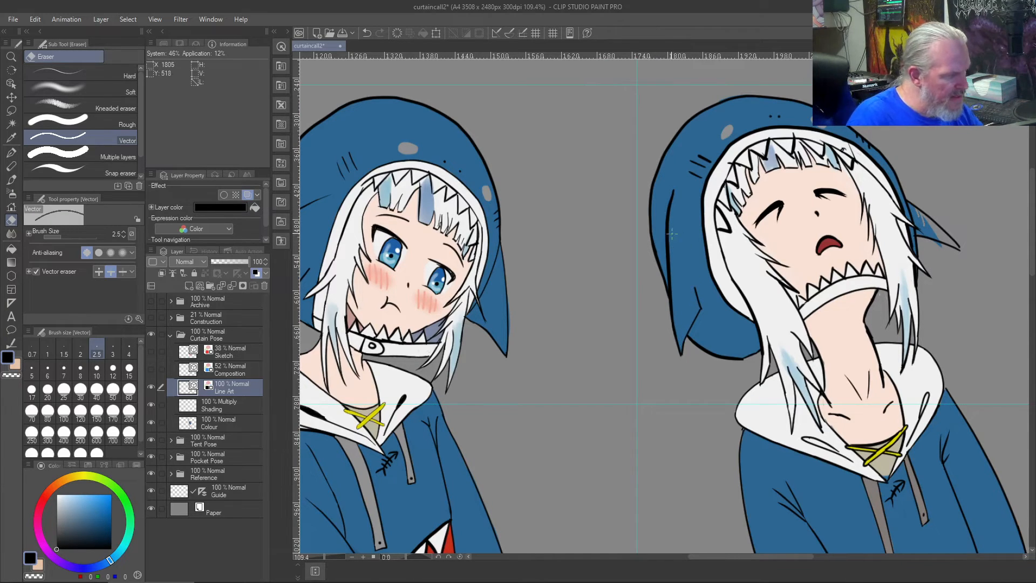
{"action": "key", "text": "j"}
{"action": "left_click_drag", "start_coordinate": [664, 203], "coordinate": [672, 232]}
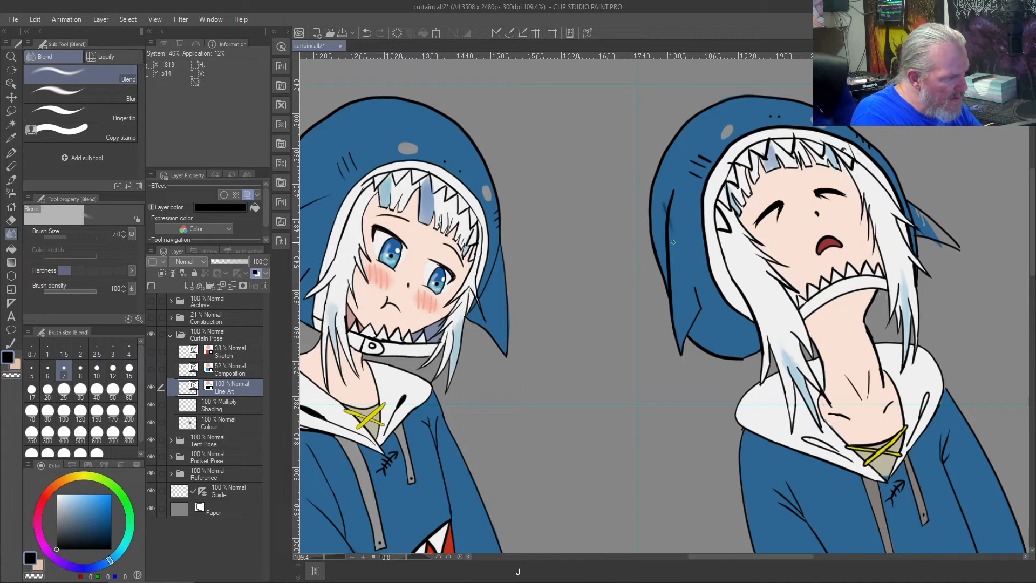
{"action": "key", "text": "ctrl+z"}
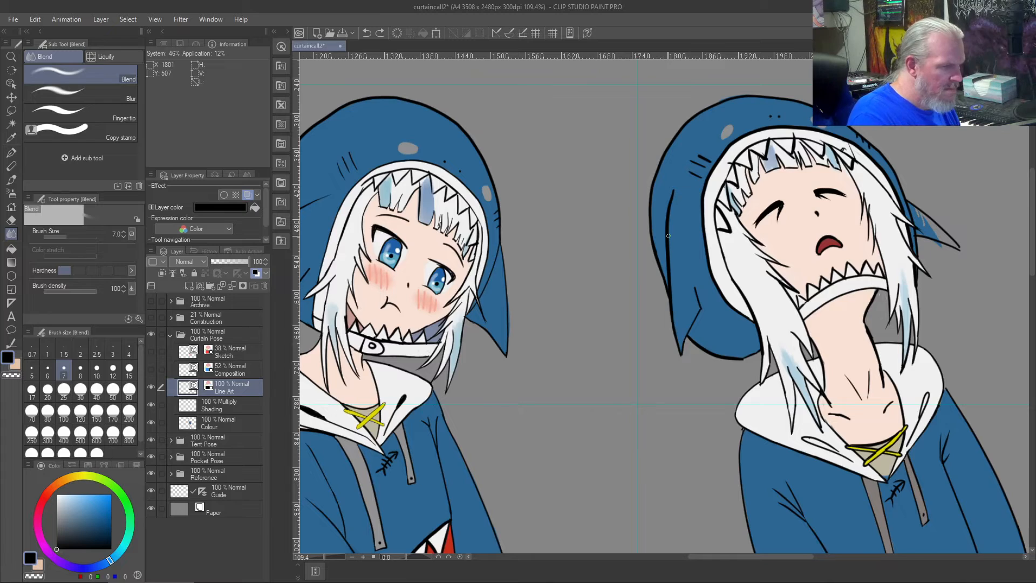
- Erase the inner line and outer edge of the hood's near-side fin and redraw them in black with a longer, lower tip
{"action": "key", "text": "j"}
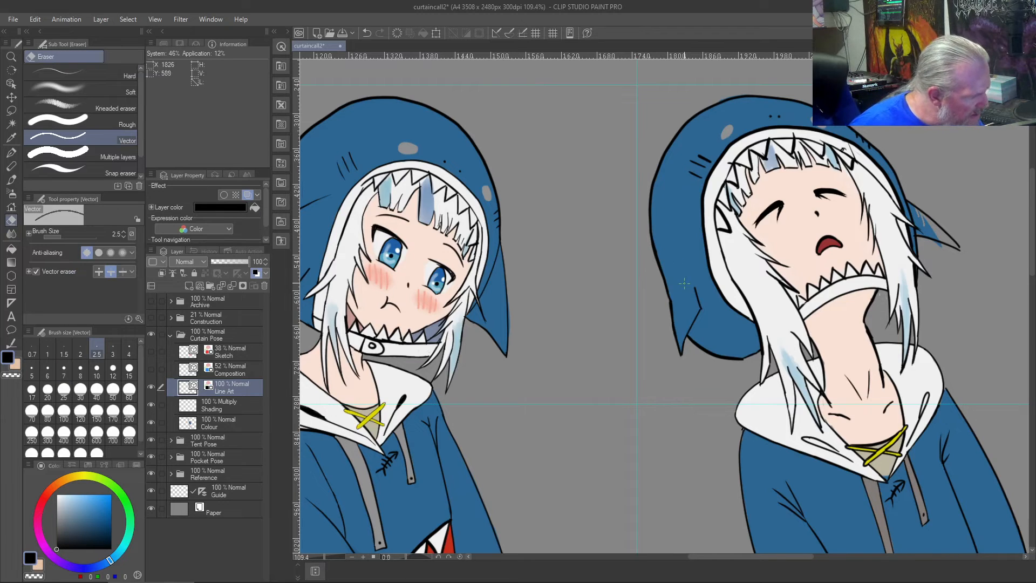
{"action": "left_click", "coordinate": [673, 301]}
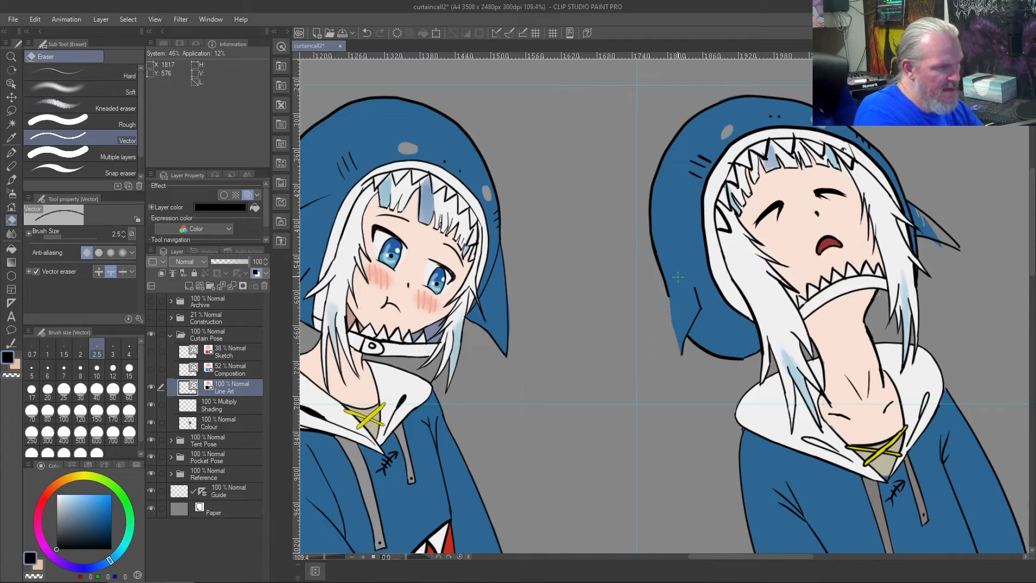
{"action": "key", "text": "b"}
{"action": "left_click_drag", "start_coordinate": [676, 217], "coordinate": [674, 357]}
{"action": "key", "text": "ctrl+z"}
{"action": "left_click_drag", "start_coordinate": [670, 214], "coordinate": [665, 356]}
{"action": "key", "text": "ctrl+z"}
{"action": "mouse_move", "coordinate": [671, 207]}
{"action": "left_mouse_down"}
{"action": "mouse_move", "coordinate": [656, 260]}
{"action": "mouse_move", "coordinate": [658, 345]}
{"action": "left_mouse_up"}
{"action": "key", "text": "ctrl+z"}
{"action": "mouse_move", "coordinate": [670, 215]}
{"action": "left_mouse_down"}
{"action": "mouse_move", "coordinate": [657, 330]}
{"action": "mouse_move", "coordinate": [700, 315]}
{"action": "left_mouse_up"}
- Trim the leftover end of the old near-side fin line beside the new outline with the Vector eraser
{"action": "scroll", "coordinate": [676, 379], "scroll_direction": "up", "scroll_amount": 4}
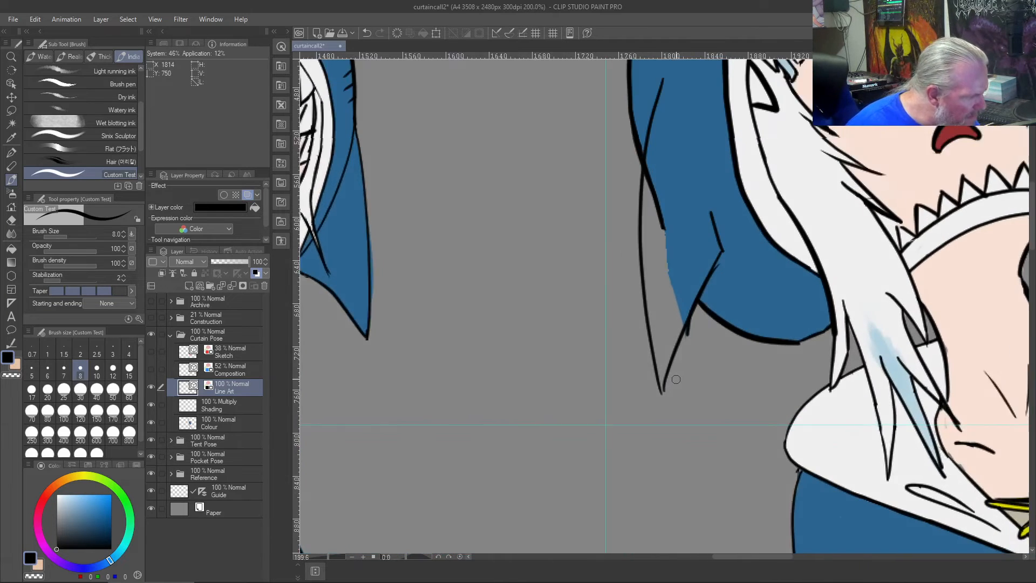
{"action": "key", "text": "j"}
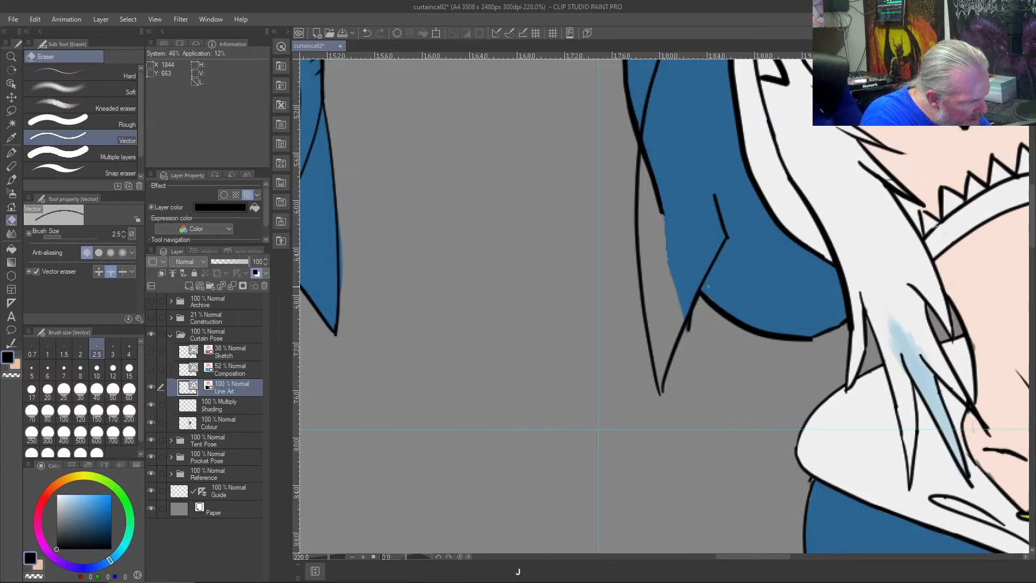
{"action": "left_click", "coordinate": [694, 323]}
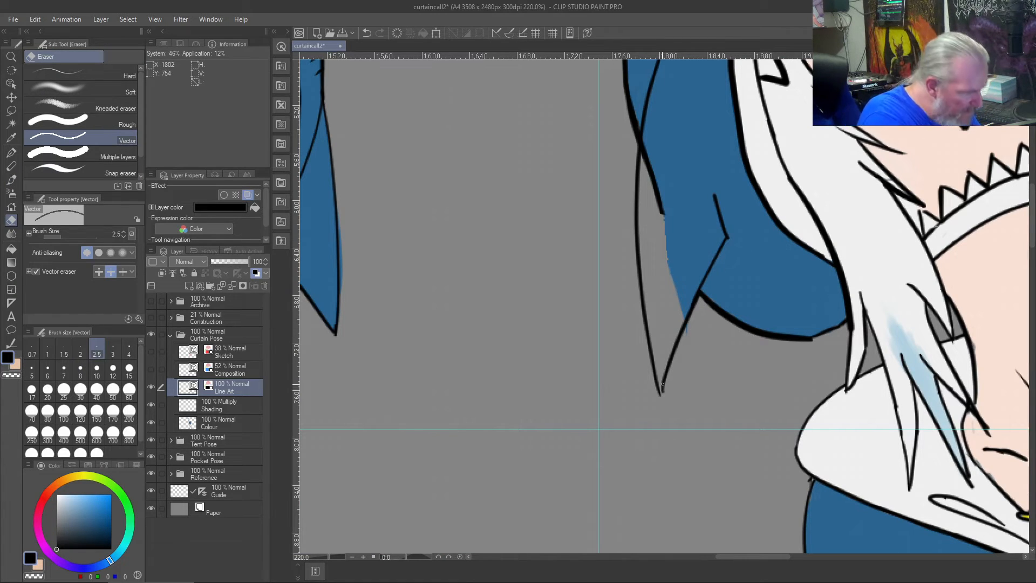
- Close the near-side fin's tip and remove its overshooting stub with the Vector eraser set to erase touched areas, then restore erase up to intersection
{"action": "key", "text": "b"}
{"action": "key", "text": "j"}
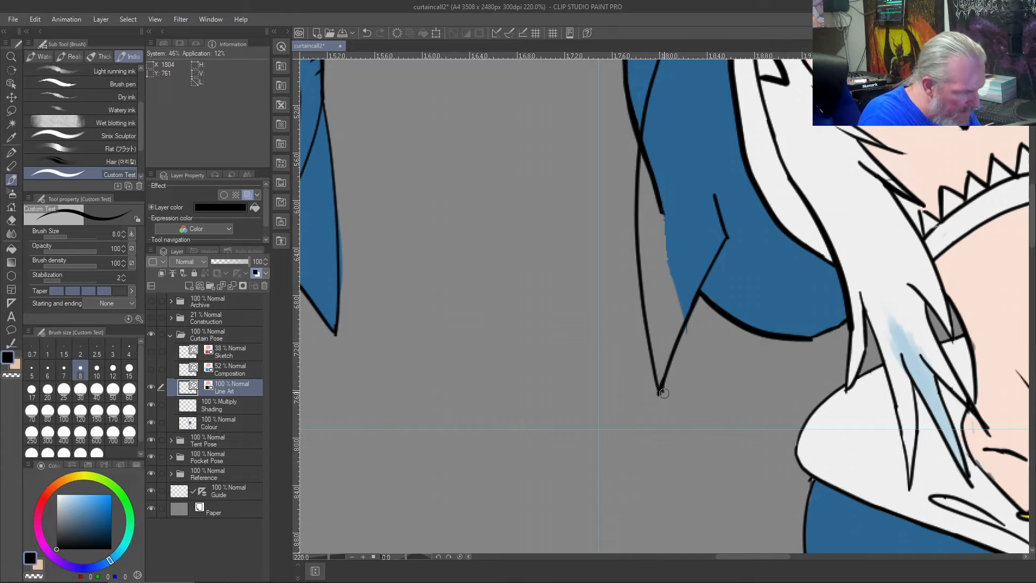
{"action": "left_click", "coordinate": [661, 393]}
{"action": "key", "text": "ctrl+z"}
{"action": "scroll", "coordinate": [666, 404], "scroll_direction": "up", "scroll_amount": 3}
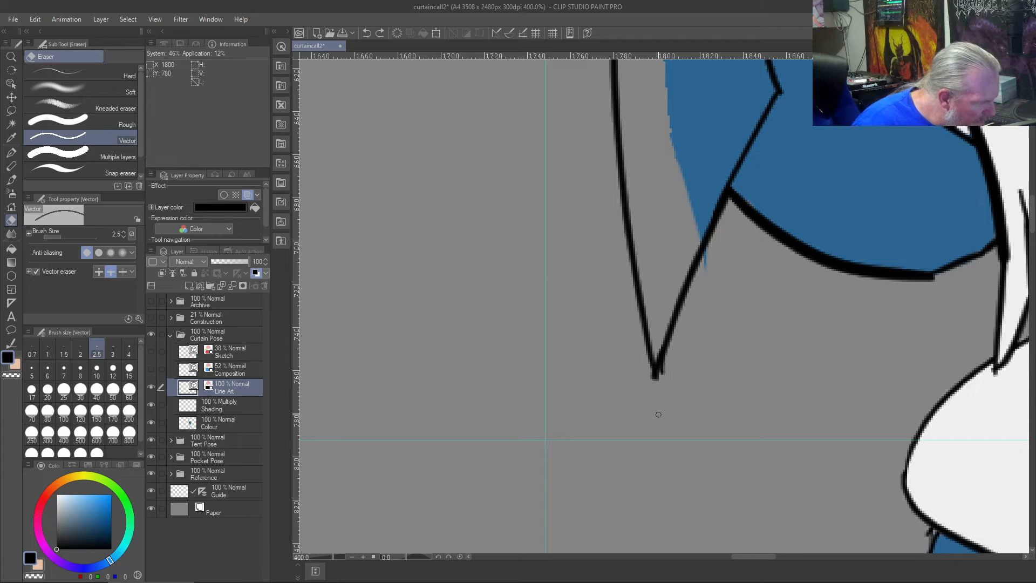
{"action": "scroll", "coordinate": [668, 402], "scroll_direction": "up", "scroll_amount": 2}
{"action": "left_click", "coordinate": [673, 338]}
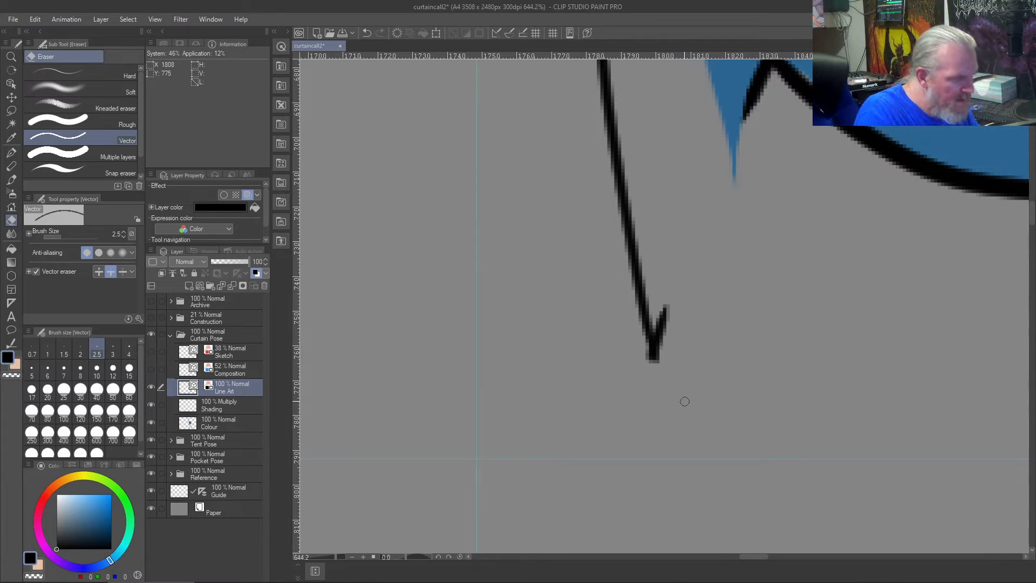
{"action": "key", "text": "ctrl+z"}
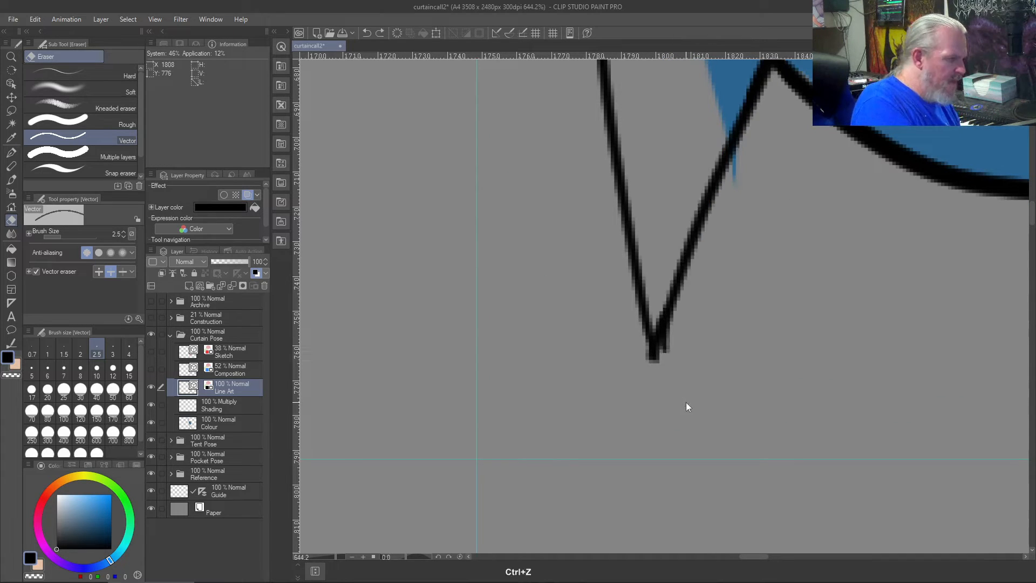
{"action": "left_click", "coordinate": [102, 273]}
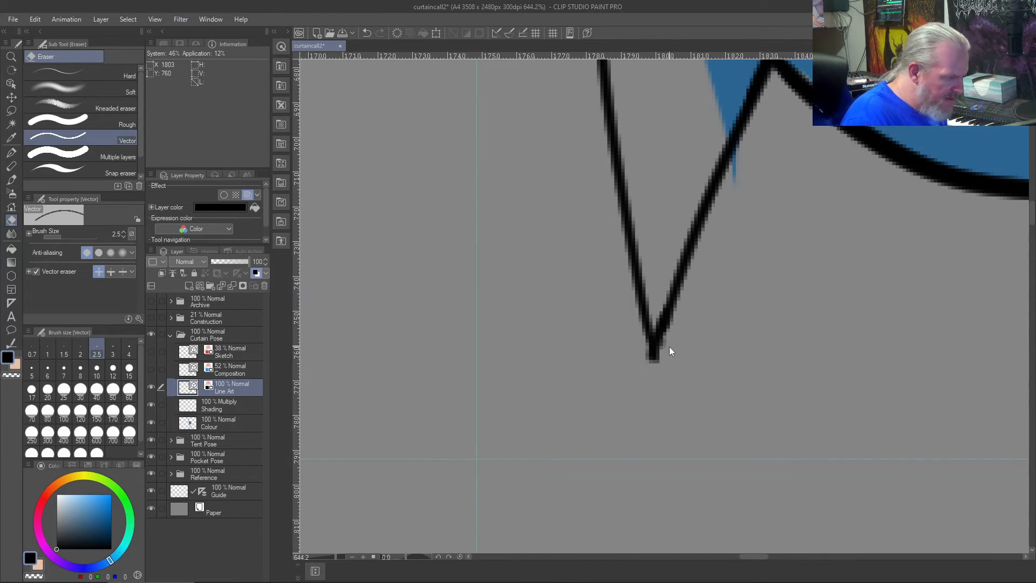
{"action": "key", "text": "ctrl+0"}
{"action": "scroll", "coordinate": [676, 326], "scroll_direction": "up", "scroll_amount": 3}
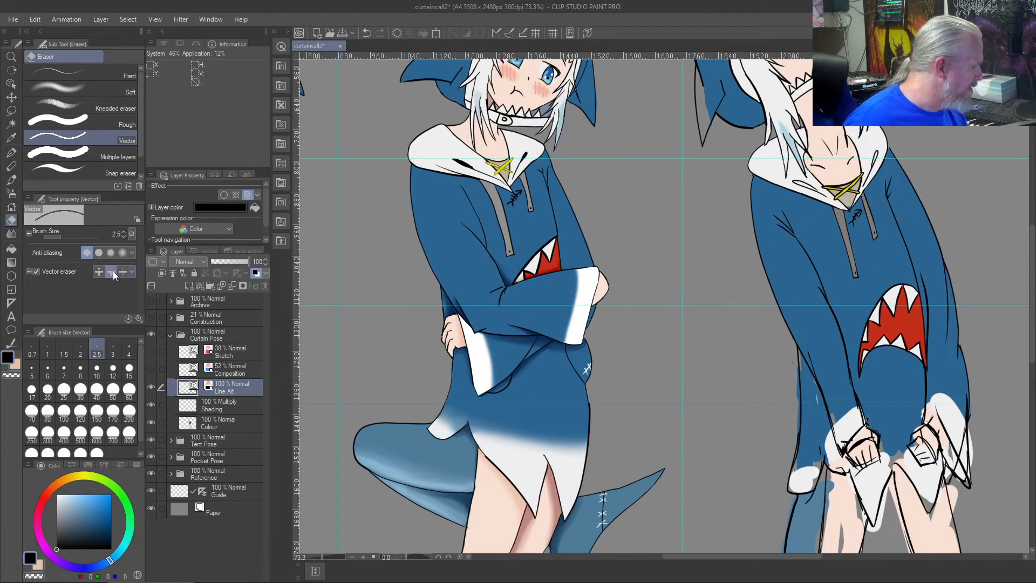
- Fill the enlarged near-side fin with sampled hoodie blue on the Colour layer using the size 17 brush
{"action": "left_click_drag", "start_coordinate": [699, 203], "coordinate": [727, 341]}
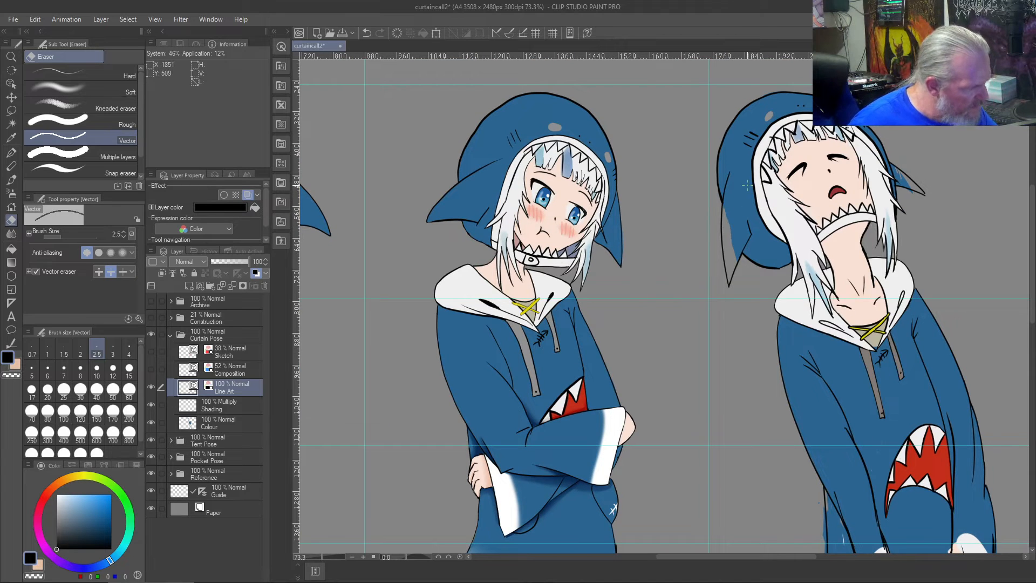
{"action": "scroll", "coordinate": [750, 186], "scroll_direction": "up", "scroll_amount": 4}
{"action": "right_click", "coordinate": [749, 213]}
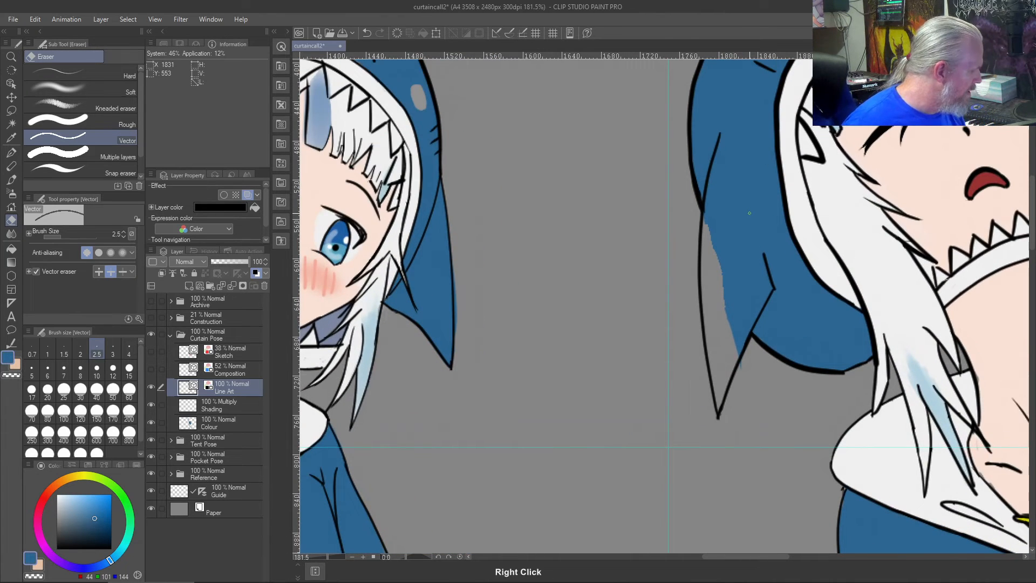
{"action": "left_click", "coordinate": [188, 427]}
{"action": "left_click_drag", "start_coordinate": [720, 190], "coordinate": [711, 235]}
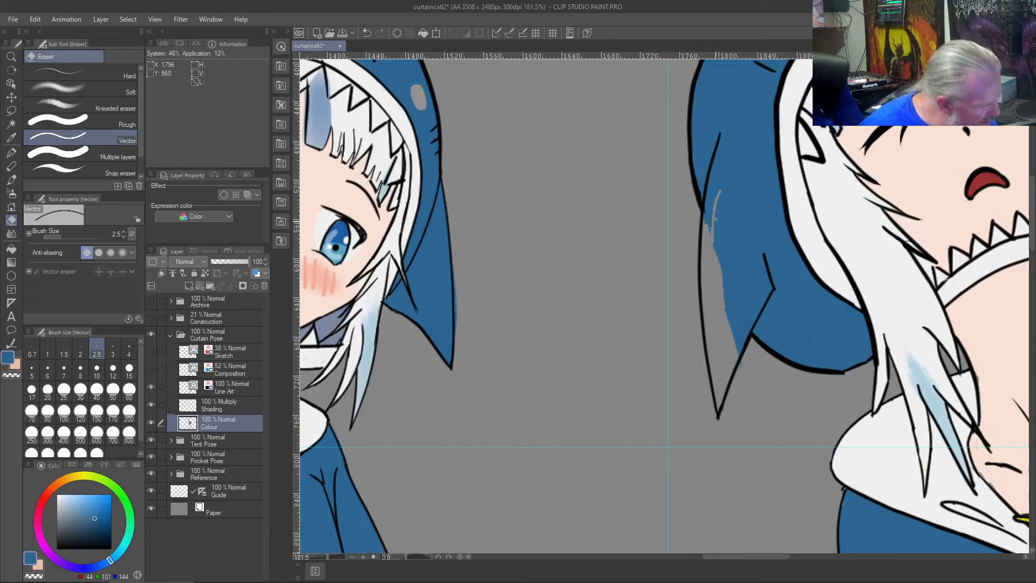
{"action": "key", "text": "b"}
{"action": "mouse_move", "coordinate": [722, 186]}
{"action": "left_mouse_down"}
{"action": "mouse_move", "coordinate": [709, 241]}
{"action": "mouse_move", "coordinate": [716, 189]}
{"action": "mouse_move", "coordinate": [708, 254]}
{"action": "mouse_move", "coordinate": [708, 216]}
{"action": "mouse_move", "coordinate": [705, 255]}
{"action": "mouse_move", "coordinate": [711, 205]}
{"action": "mouse_move", "coordinate": [708, 277]}
{"action": "mouse_move", "coordinate": [709, 202]}
{"action": "mouse_move", "coordinate": [705, 231]}
{"action": "mouse_move", "coordinate": [721, 324]}
{"action": "mouse_move", "coordinate": [717, 251]}
{"action": "mouse_move", "coordinate": [732, 346]}
{"action": "mouse_move", "coordinate": [737, 337]}
{"action": "mouse_move", "coordinate": [719, 397]}
{"action": "mouse_move", "coordinate": [705, 257]}
{"action": "mouse_move", "coordinate": [730, 359]}
{"action": "left_mouse_up"}
{"action": "scroll", "coordinate": [726, 383], "scroll_direction": "up", "scroll_amount": 5}
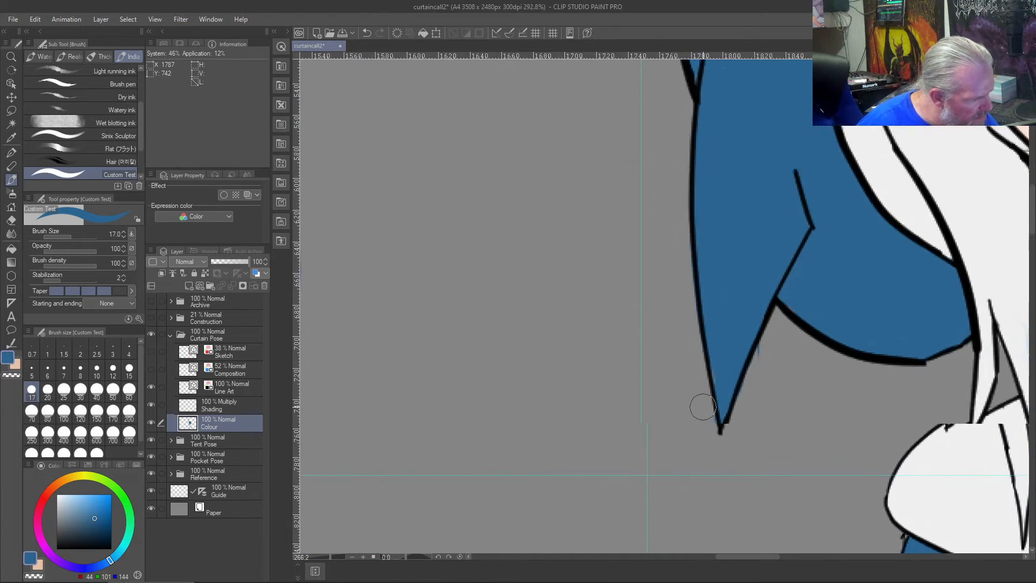
- Erase the blue spilling past both edges of the near-side fin on the Colour layer by painting with transparent colour
{"action": "key", "text": "c"}
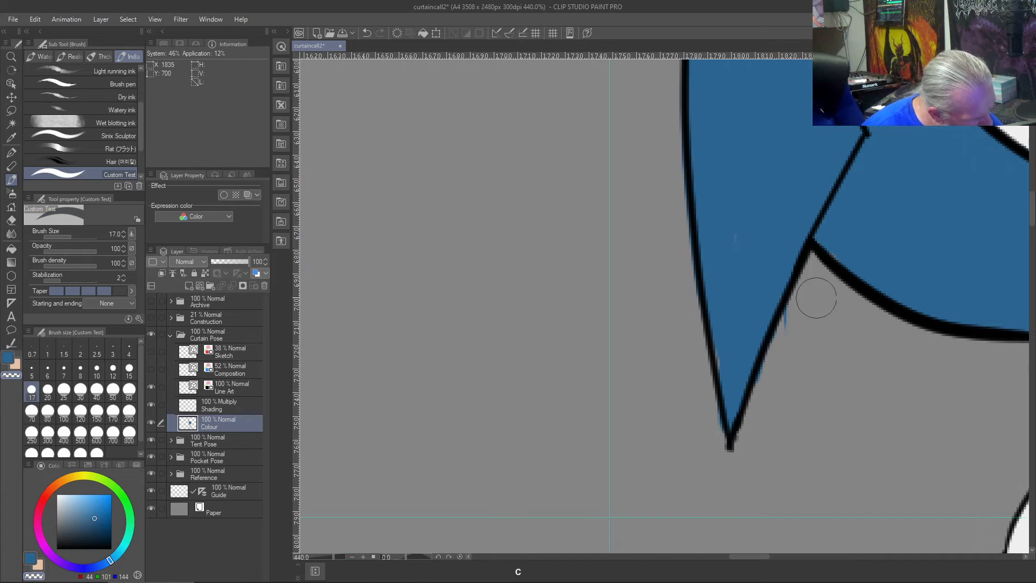
{"action": "mouse_move", "coordinate": [781, 334]}
{"action": "left_mouse_down"}
{"action": "mouse_move", "coordinate": [741, 457]}
{"action": "mouse_move", "coordinate": [707, 409]}
{"action": "left_mouse_up"}
{"action": "right_click", "coordinate": [759, 208]}
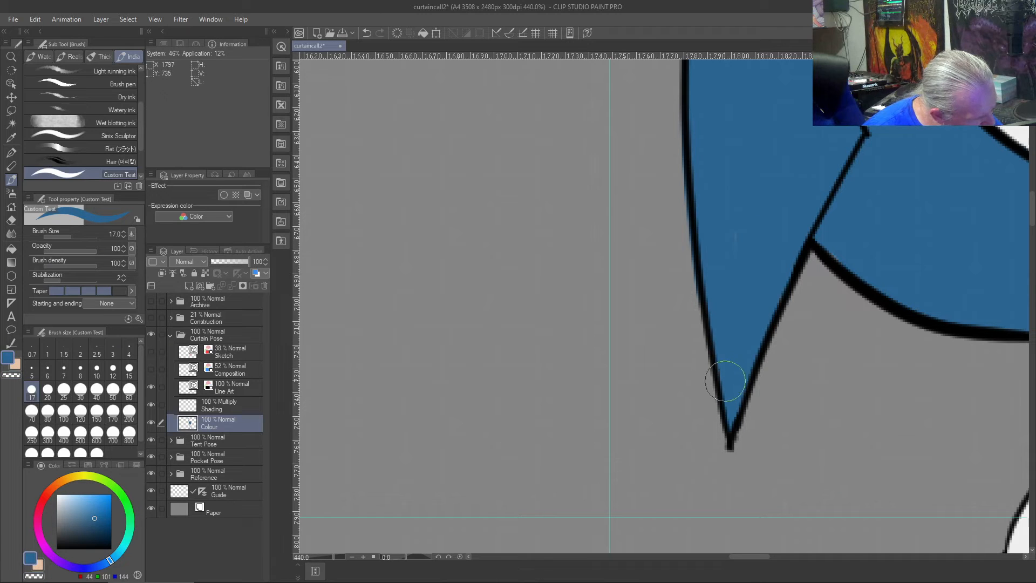
{"action": "right_click", "coordinate": [660, 281]}
{"action": "key", "text": "c"}
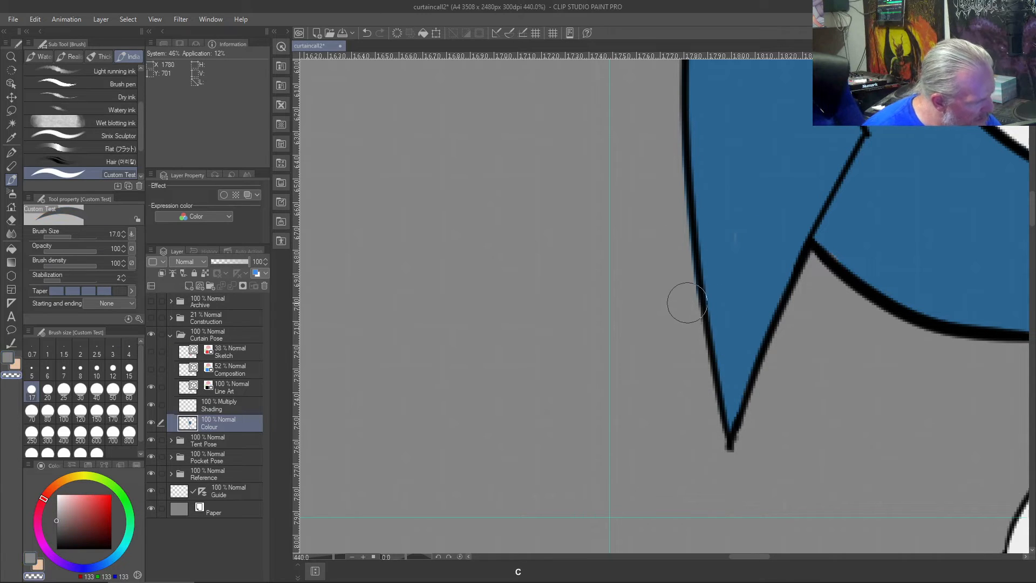
{"action": "left_click_drag", "start_coordinate": [689, 262], "coordinate": [671, 83]}
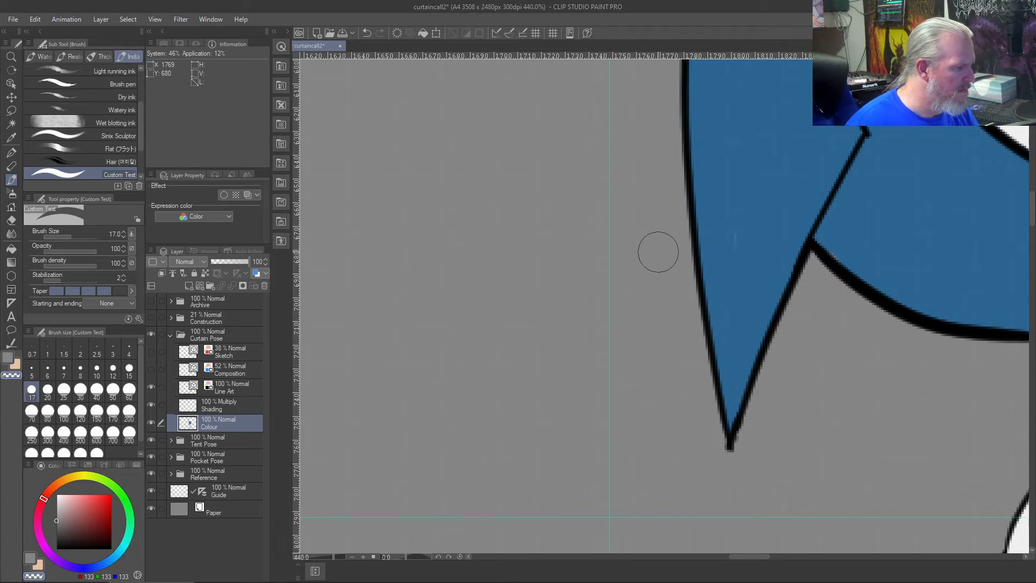
{"action": "scroll", "coordinate": [657, 252], "scroll_direction": "down", "scroll_amount": 2}
- Clean up the hoodie blue along the underside of the far-side hood fin on the Colour layer, painting the excess with transparent colour
{"action": "right_click", "coordinate": [735, 176]}
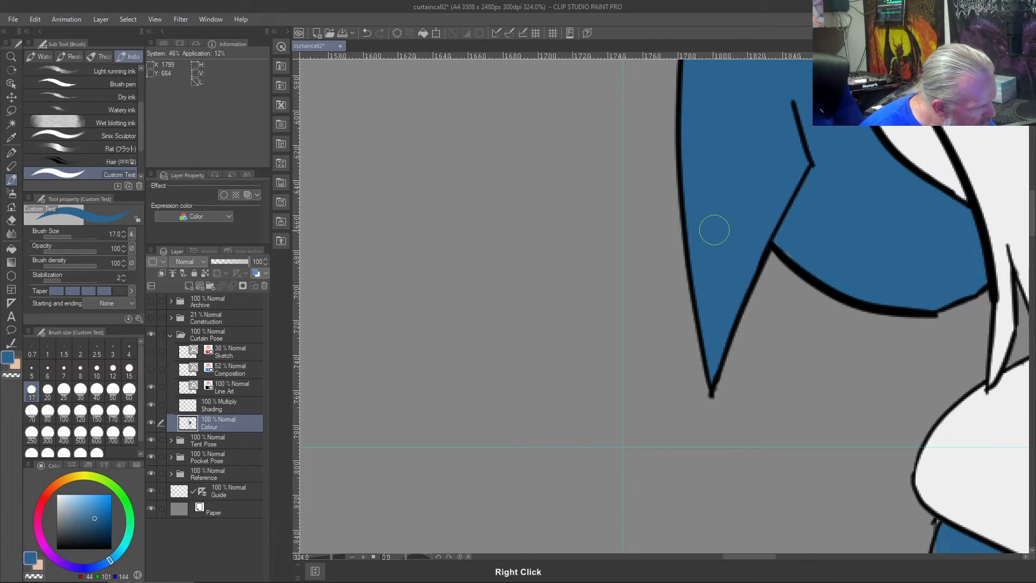
{"action": "scroll", "coordinate": [707, 248], "scroll_direction": "down", "scroll_amount": 7}
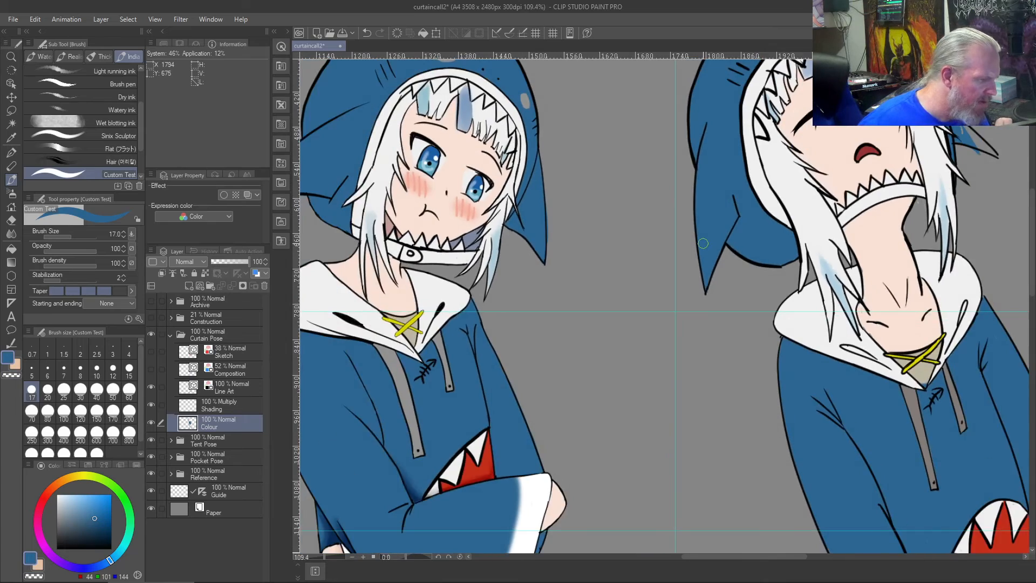
{"action": "scroll", "coordinate": [703, 244], "scroll_direction": "down", "scroll_amount": 4}
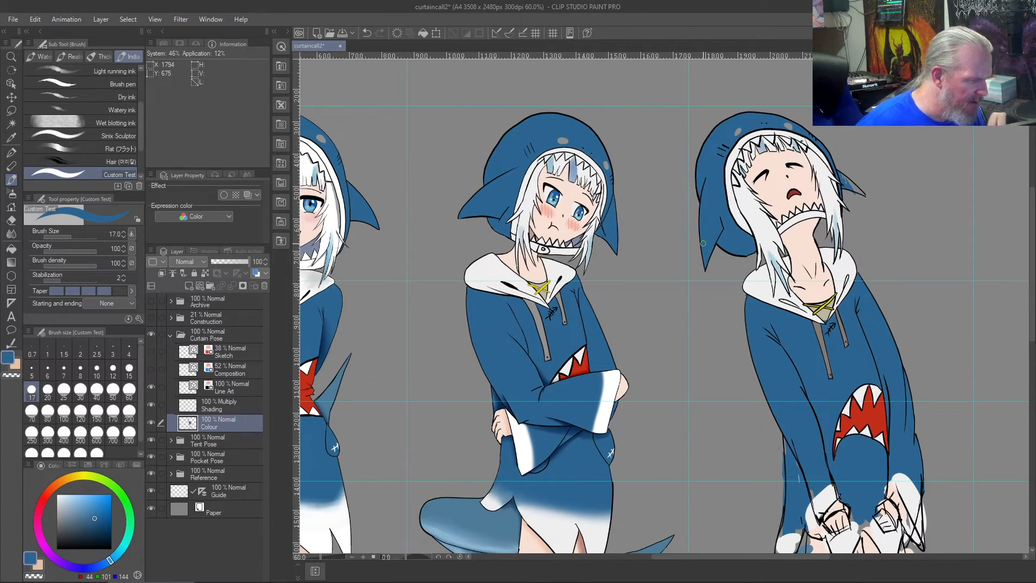
{"action": "left_click_drag", "start_coordinate": [744, 333], "coordinate": [541, 383]}
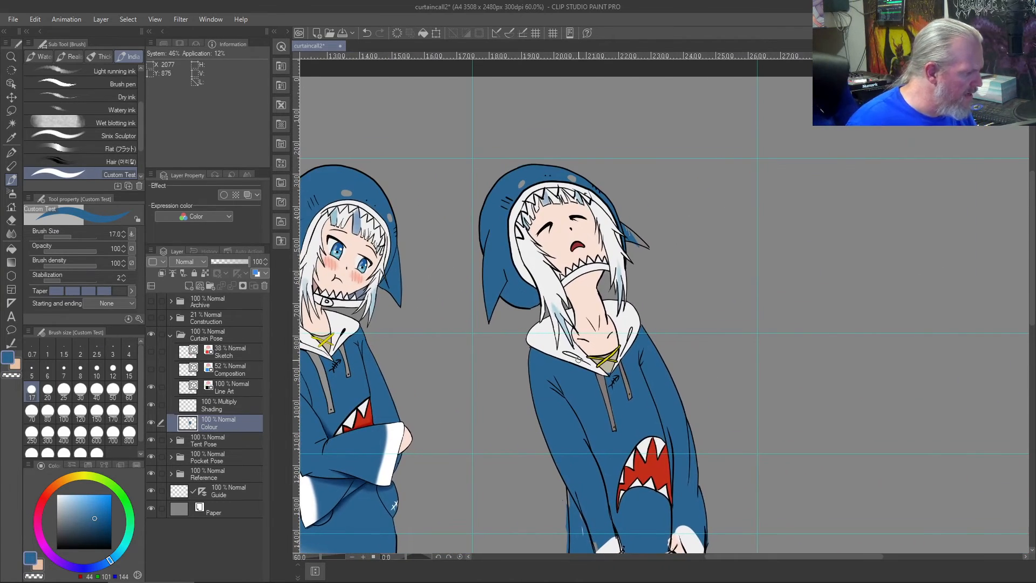
{"action": "scroll", "coordinate": [578, 360], "scroll_direction": "up", "scroll_amount": 3}
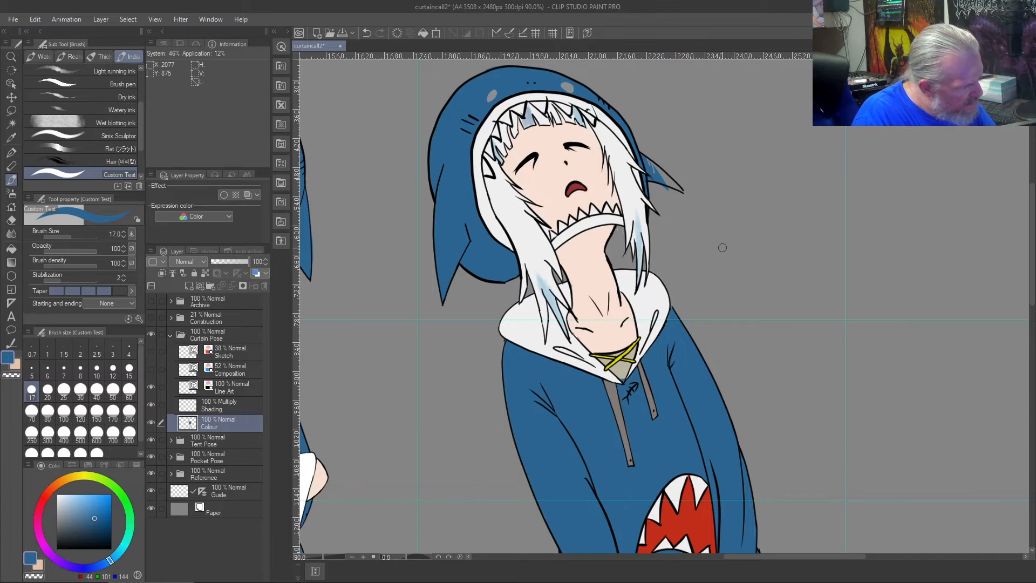
{"action": "left_click_drag", "start_coordinate": [723, 245], "coordinate": [766, 372]}
{"action": "mouse_move", "coordinate": [701, 299]}
{"action": "left_mouse_down"}
{"action": "mouse_move", "coordinate": [718, 311]}
{"action": "mouse_move", "coordinate": [676, 268]}
{"action": "mouse_move", "coordinate": [782, 362]}
{"action": "mouse_move", "coordinate": [692, 300]}
{"action": "mouse_move", "coordinate": [699, 308]}
{"action": "left_mouse_up"}
{"action": "scroll", "coordinate": [695, 296], "scroll_direction": "up", "scroll_amount": 10}
{"action": "key", "text": "c"}
{"action": "left_click_drag", "start_coordinate": [746, 365], "coordinate": [691, 343]}
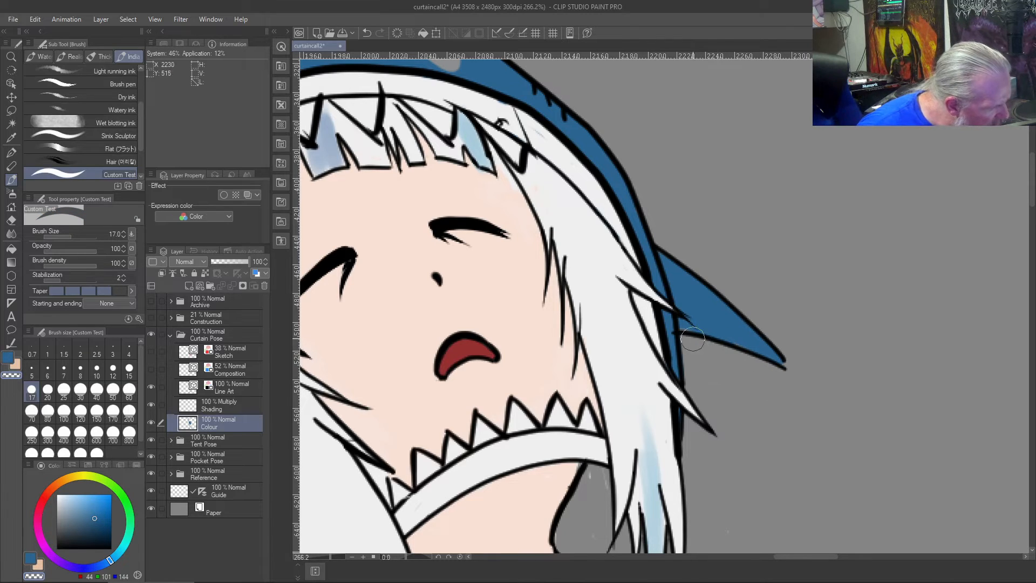
{"action": "right_click", "coordinate": [693, 319]}
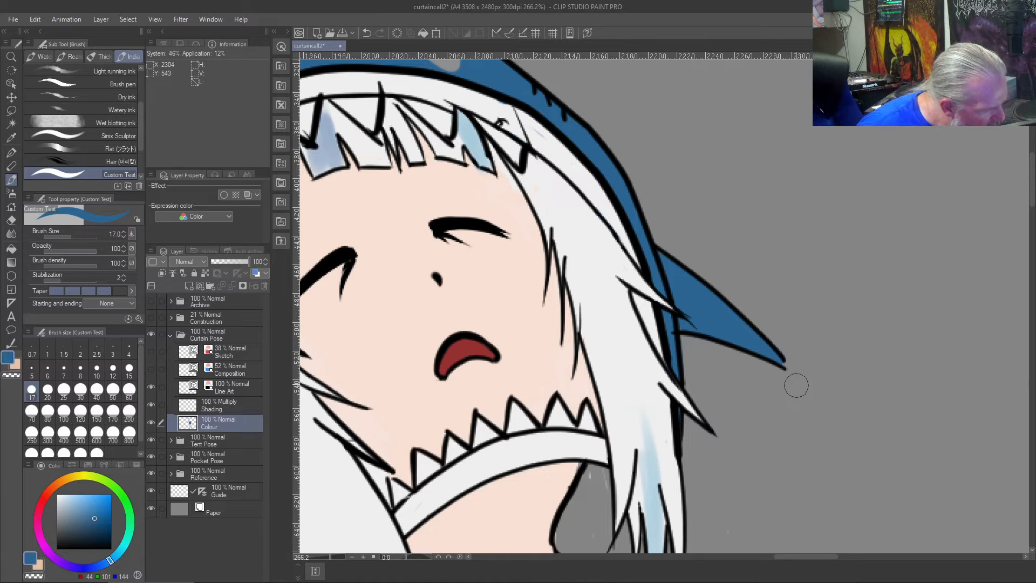
- Close and round off the far-side fin's tip in black on the Line Art layer with the Custom Test brush at size 8
{"action": "key", "text": "b"}
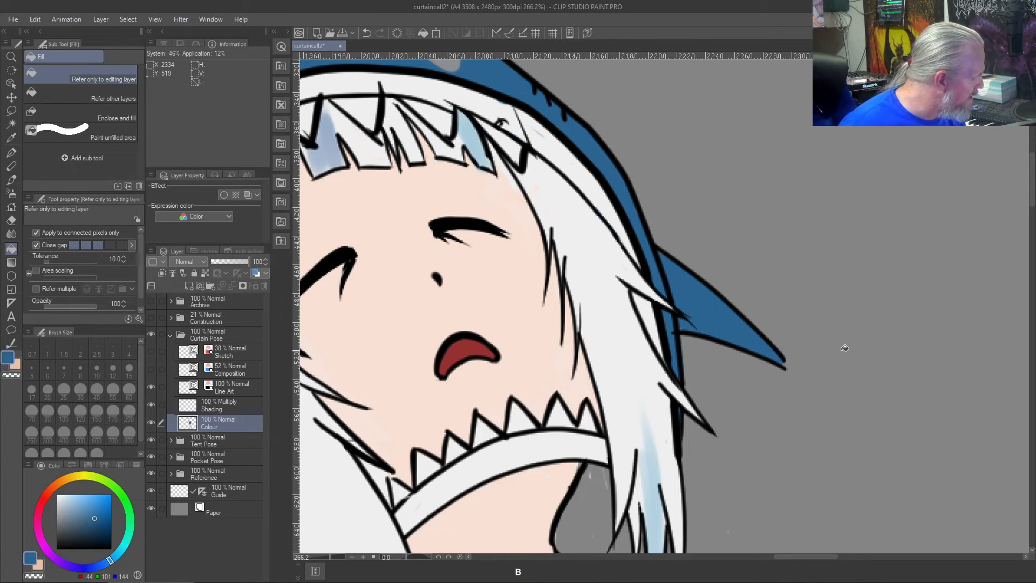
{"action": "left_click", "coordinate": [221, 379]}
{"action": "left_click", "coordinate": [57, 548]}
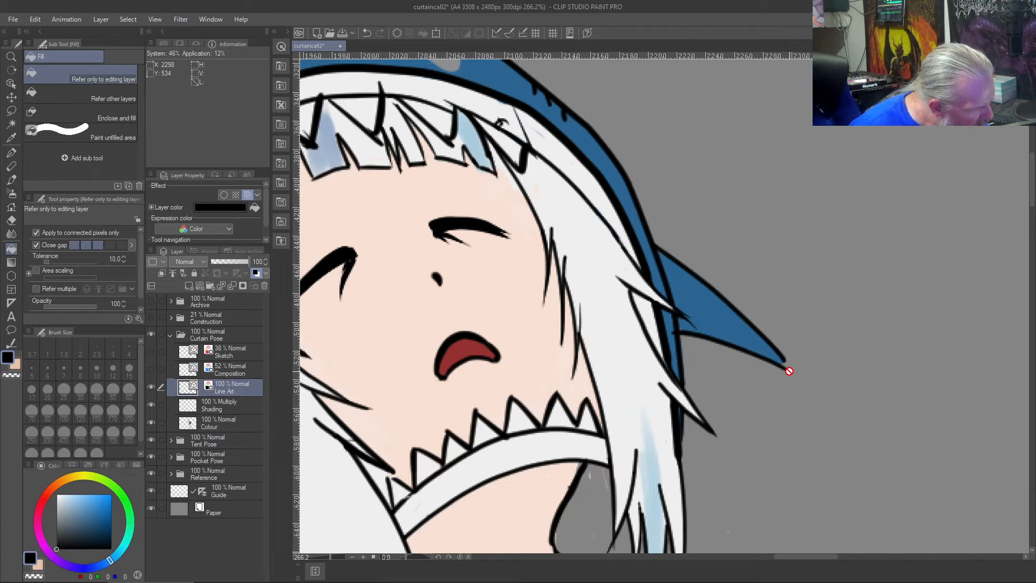
{"action": "key", "text": "b"}
{"action": "left_click_drag", "start_coordinate": [786, 368], "coordinate": [771, 343]}
{"action": "key", "text": "ctrl+z"}
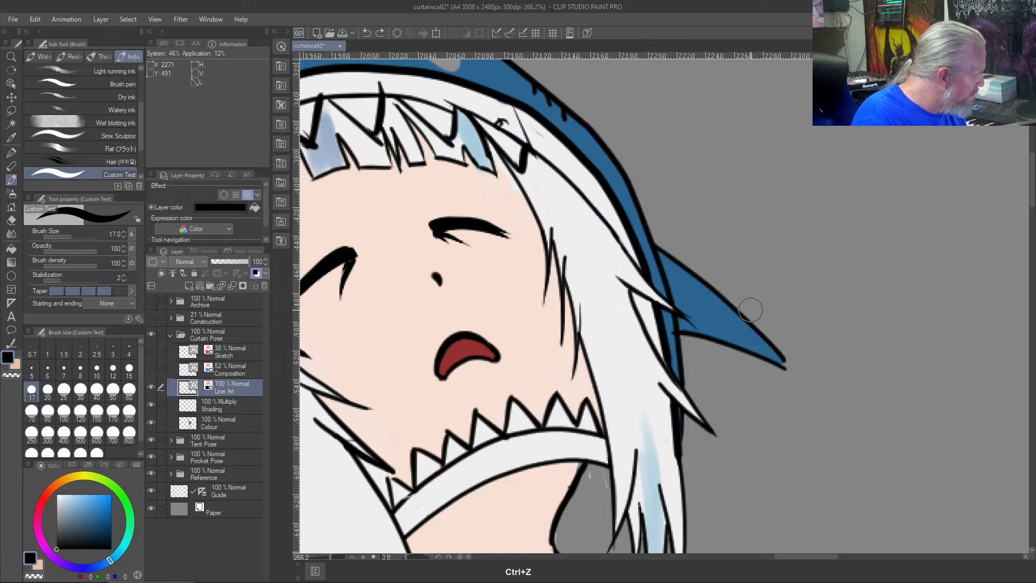
{"action": "left_click", "coordinate": [81, 371]}
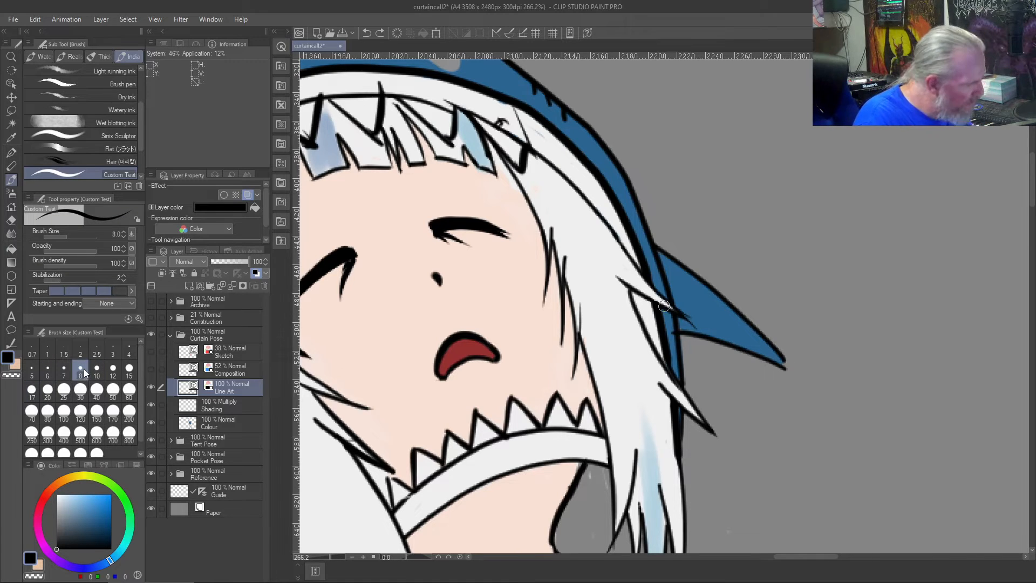
{"action": "key", "text": "ctrl+z"}
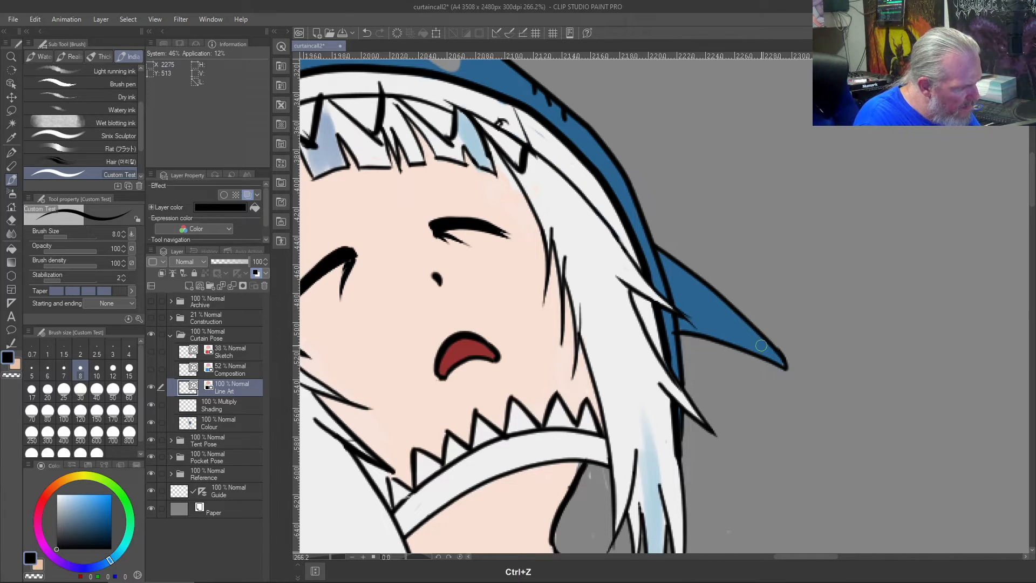
- Trim the far-side fin's lower line where it overshoots into the hood edge with the Vector eraser
{"action": "key", "text": "j"}
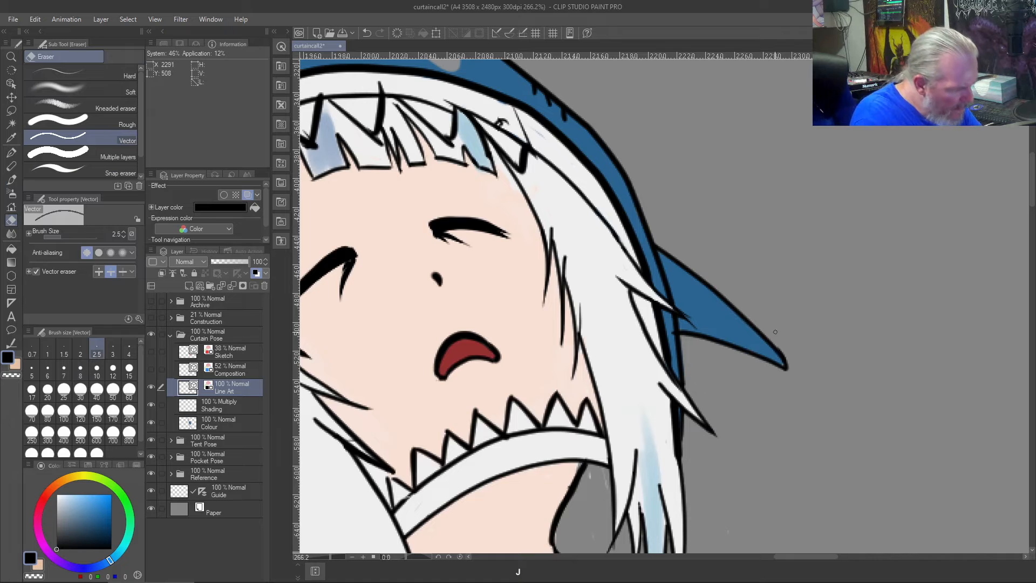
{"action": "scroll", "coordinate": [787, 339], "scroll_direction": "up", "scroll_amount": 5}
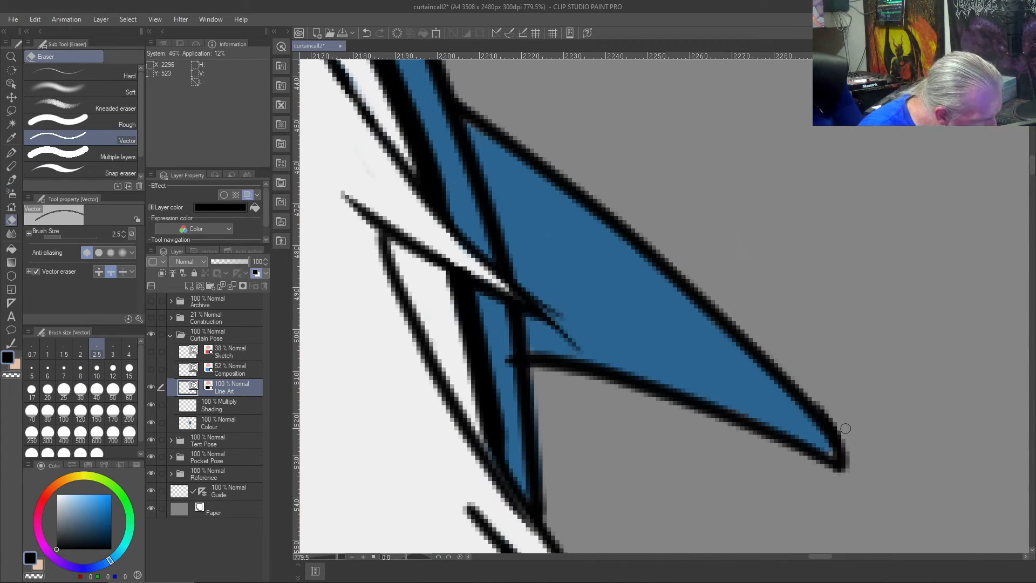
{"action": "scroll", "coordinate": [777, 333], "scroll_direction": "down", "scroll_amount": 2}
{"action": "scroll", "coordinate": [777, 333], "scroll_direction": "up", "scroll_amount": 3}
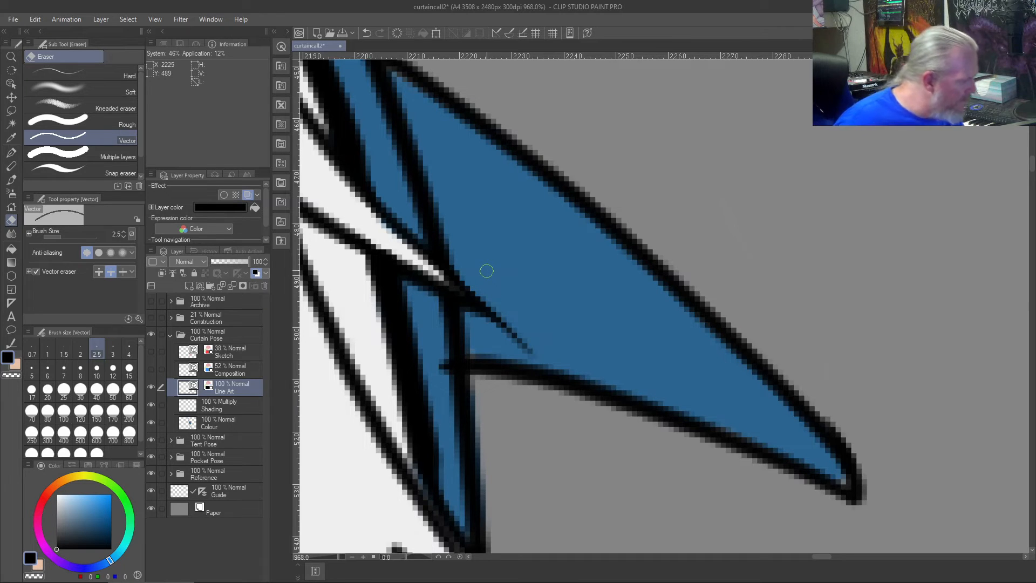
{"action": "left_click_drag", "start_coordinate": [439, 363], "coordinate": [442, 380]}
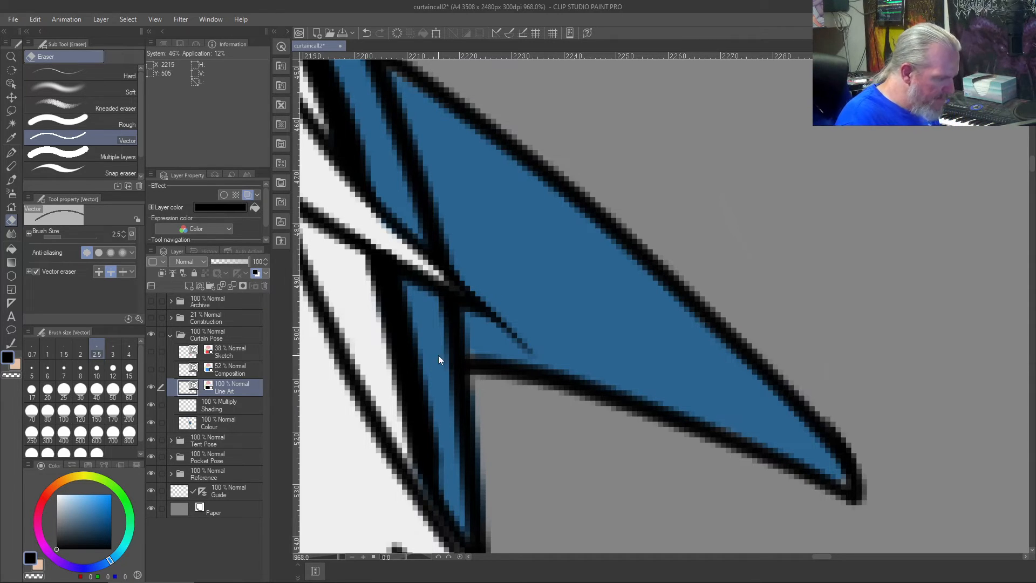
- Review the whole line-up and examine the rightmost figure's rough hands and sleeve cuffs
{"action": "key", "text": "ctrl+0"}
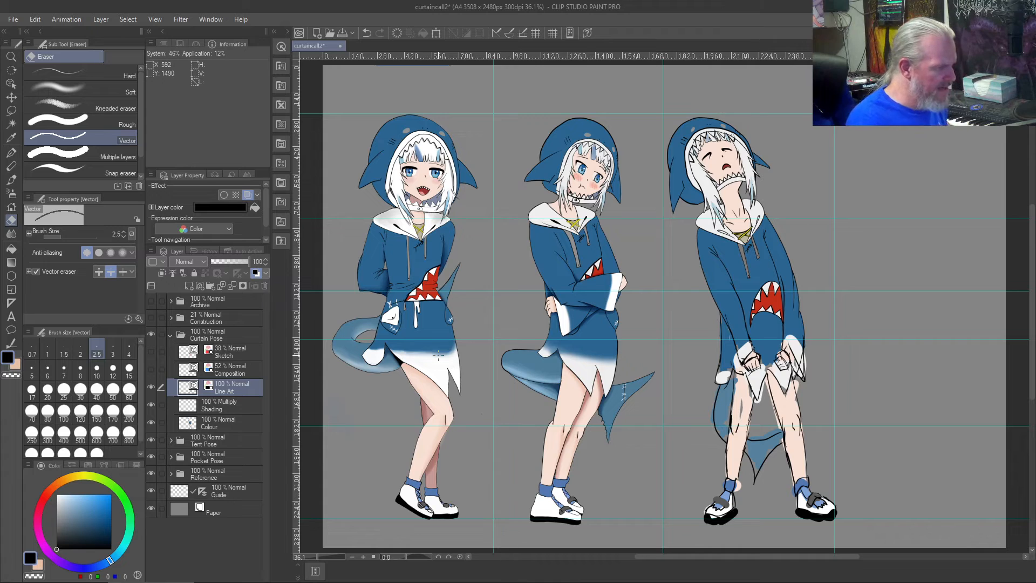
{"action": "scroll", "coordinate": [438, 354], "scroll_direction": "down", "scroll_amount": 1}
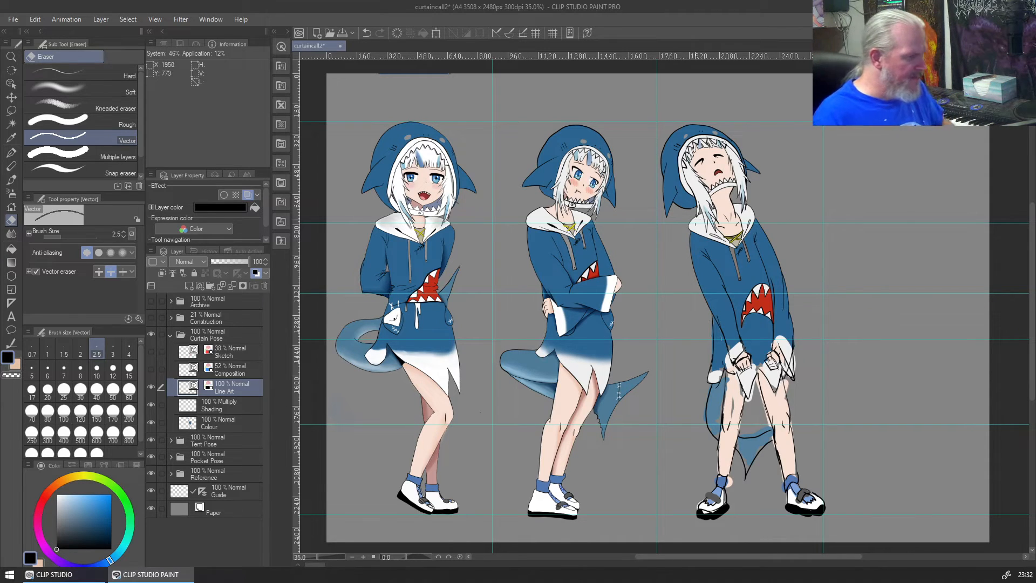
{"action": "scroll", "coordinate": [754, 356], "scroll_direction": "up", "scroll_amount": 2}
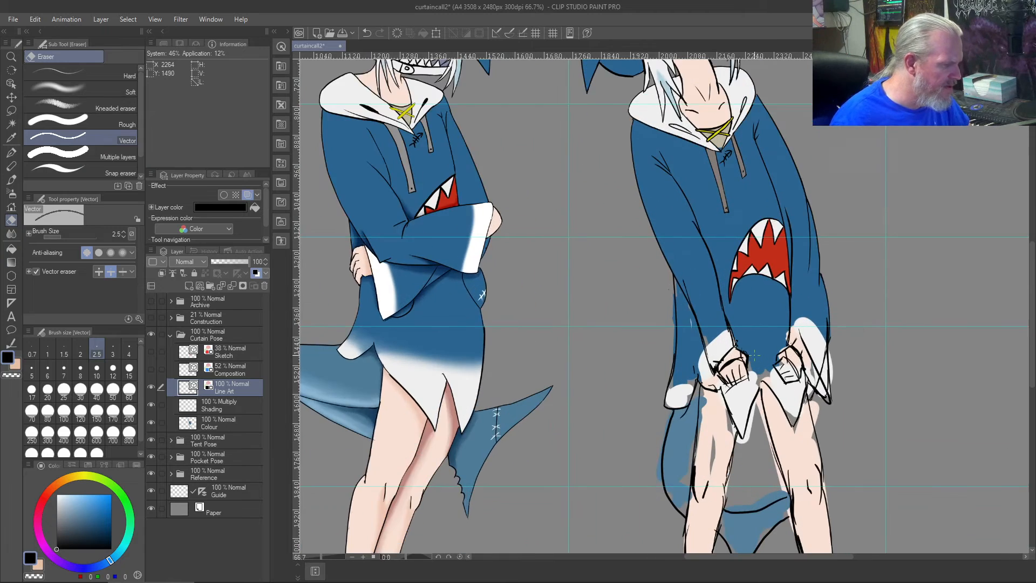
{"action": "scroll", "coordinate": [754, 355], "scroll_direction": "up", "scroll_amount": 2}
{"action": "scroll", "coordinate": [754, 355], "scroll_direction": "up", "scroll_amount": 1}
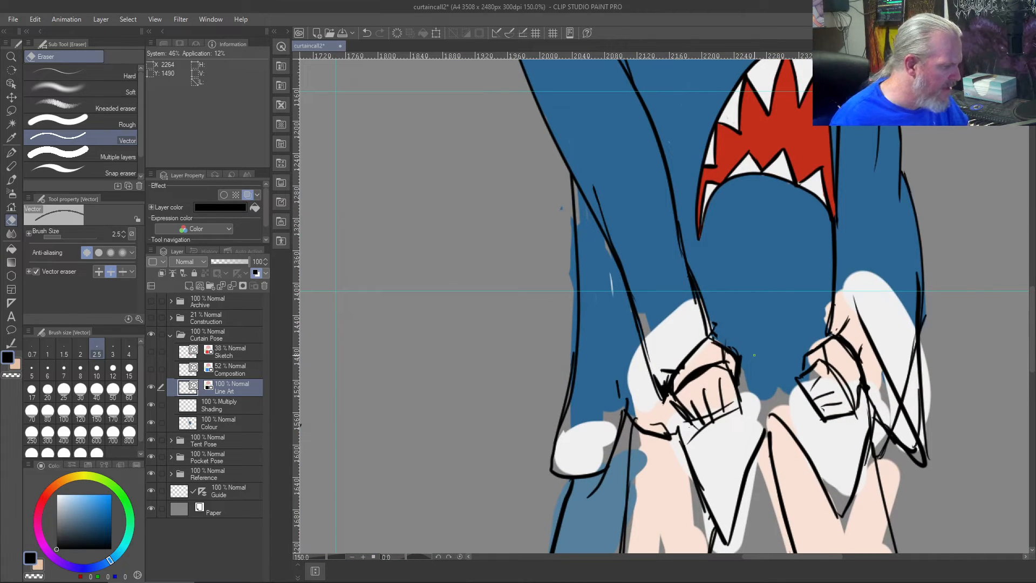
{"action": "scroll", "coordinate": [690, 365], "scroll_direction": "down", "scroll_amount": 2}
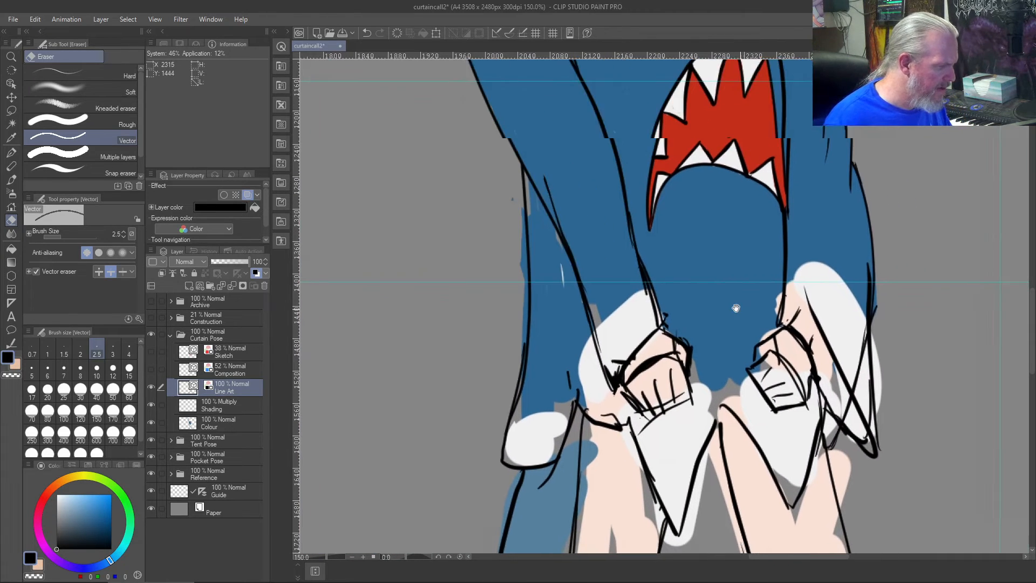
{"action": "scroll", "coordinate": [665, 307], "scroll_direction": "up", "scroll_amount": 1}
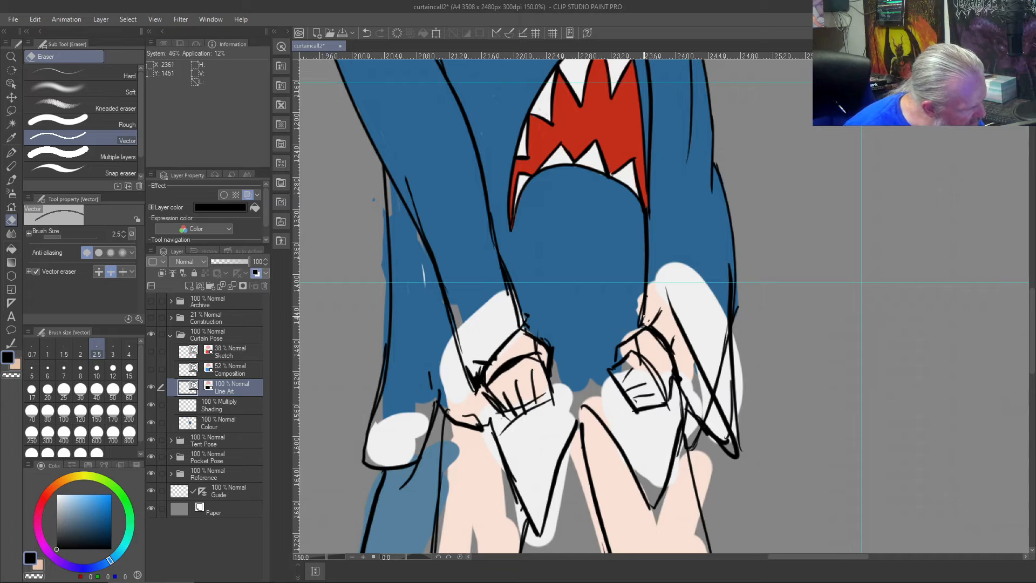
- Try erasing part of the rough diagonal line on the rightmost cuff and compare both versions by repeatedly undoing and redoing
{"action": "left_click_drag", "start_coordinate": [662, 300], "coordinate": [726, 428]}
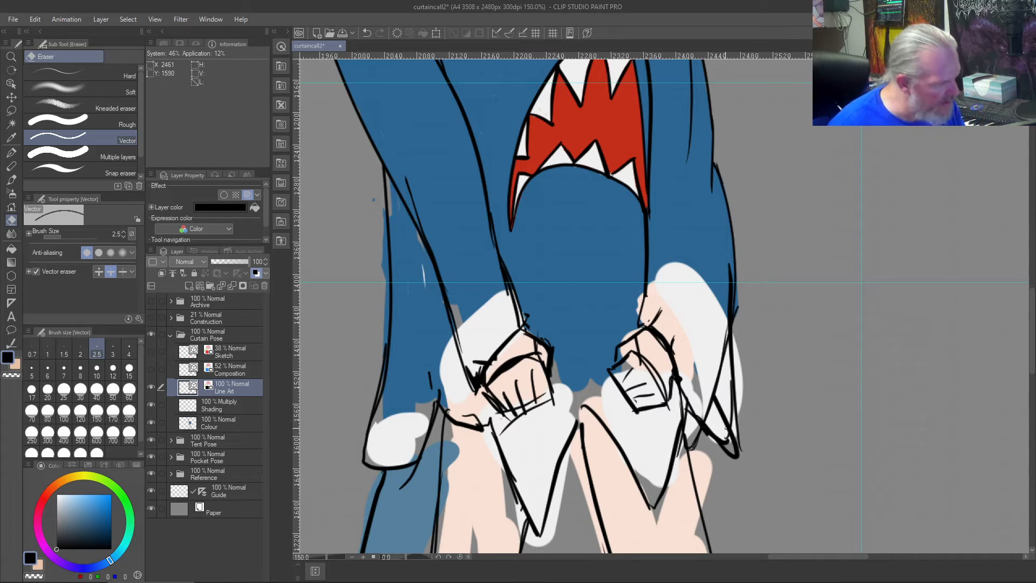
{"action": "key", "text": "ctrl+shift+z"}
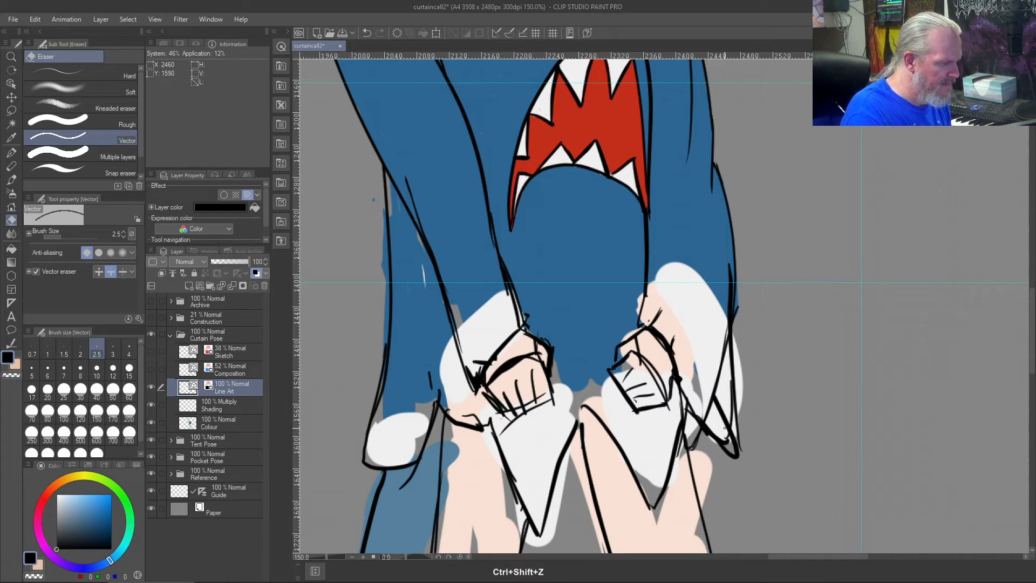
{"action": "key", "text": "ctrl+z"}
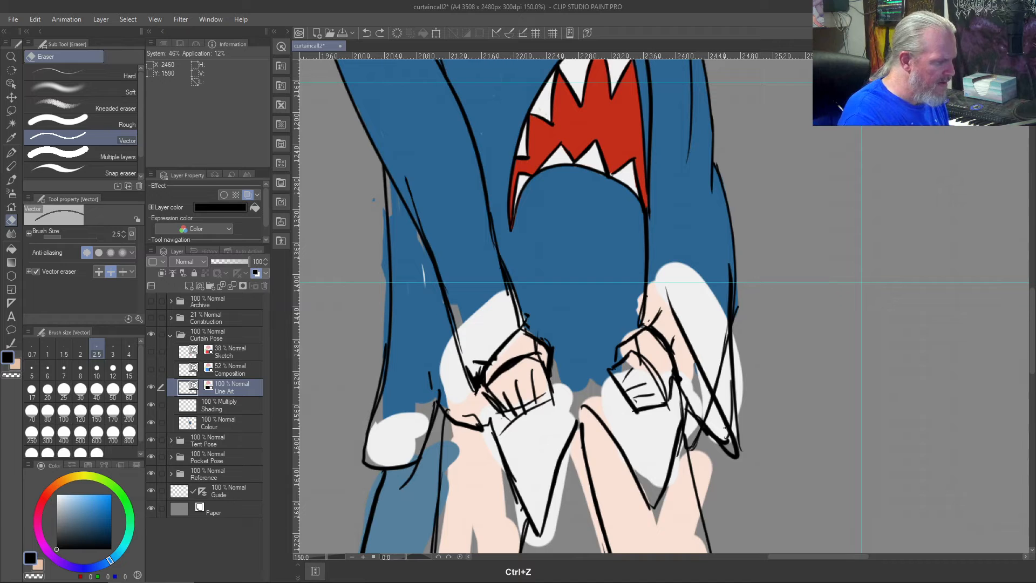
{"action": "key", "text": "ctrl+shift+z"}
{"action": "scroll", "coordinate": [736, 431], "scroll_direction": "down", "scroll_amount": 5}
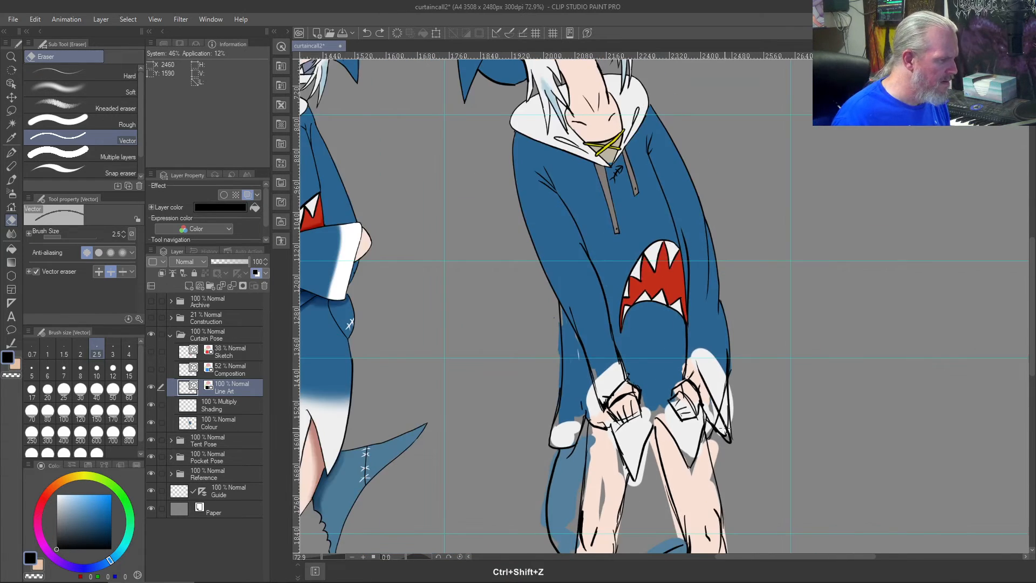
{"action": "key", "text": "ctrl+z"}
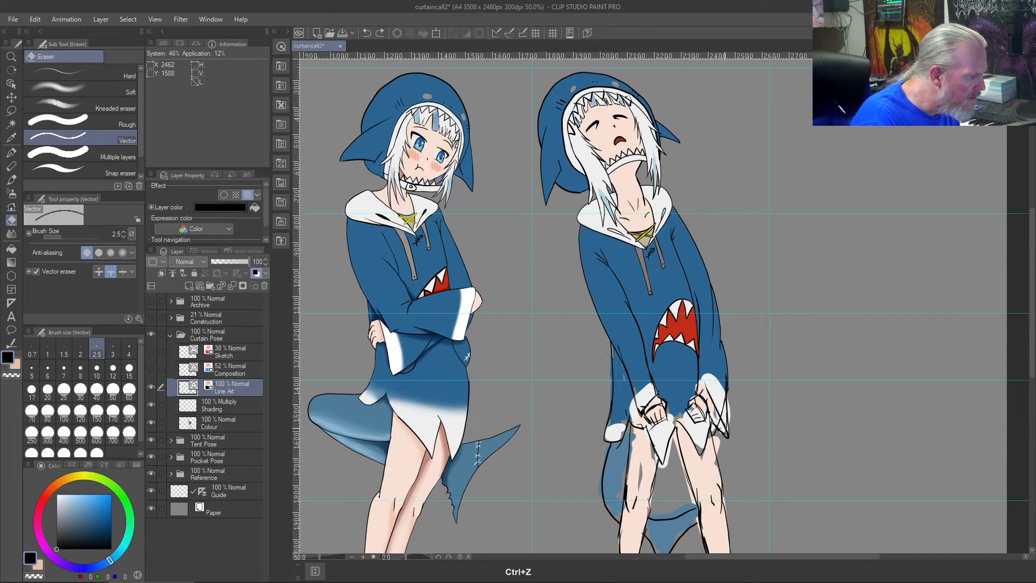
{"action": "key", "text": "ctrl+shift+z"}
{"action": "key", "text": "ctrl+z"}
{"action": "key", "text": "ctrl+shift+z"}
{"action": "key", "text": "ctrl+z"}
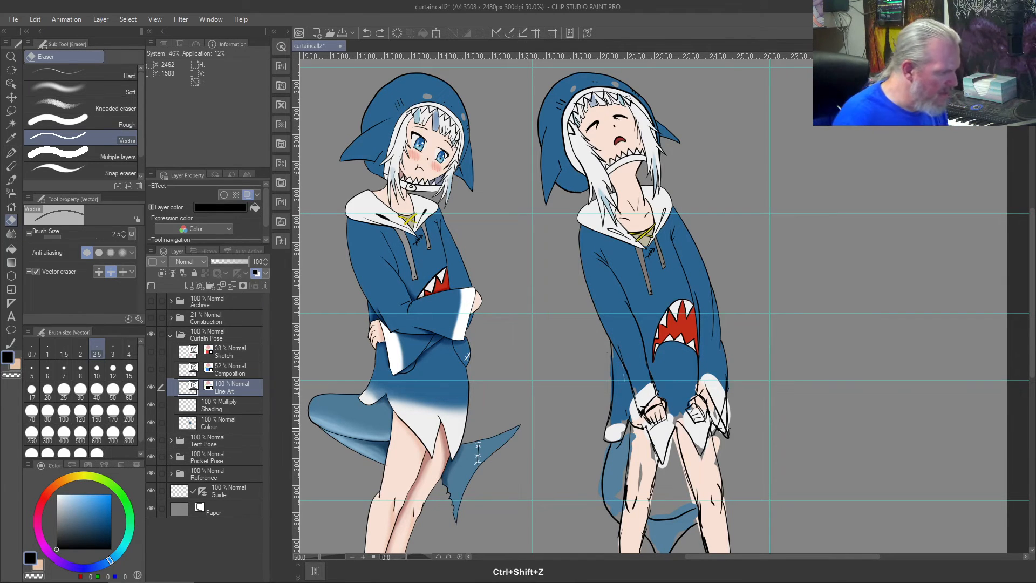
- Try a new curved edge for the rightmost cuff, arching over the hand towards the sleeve point with the size 8 brush
{"action": "scroll", "coordinate": [724, 427], "scroll_direction": "up", "scroll_amount": 5}
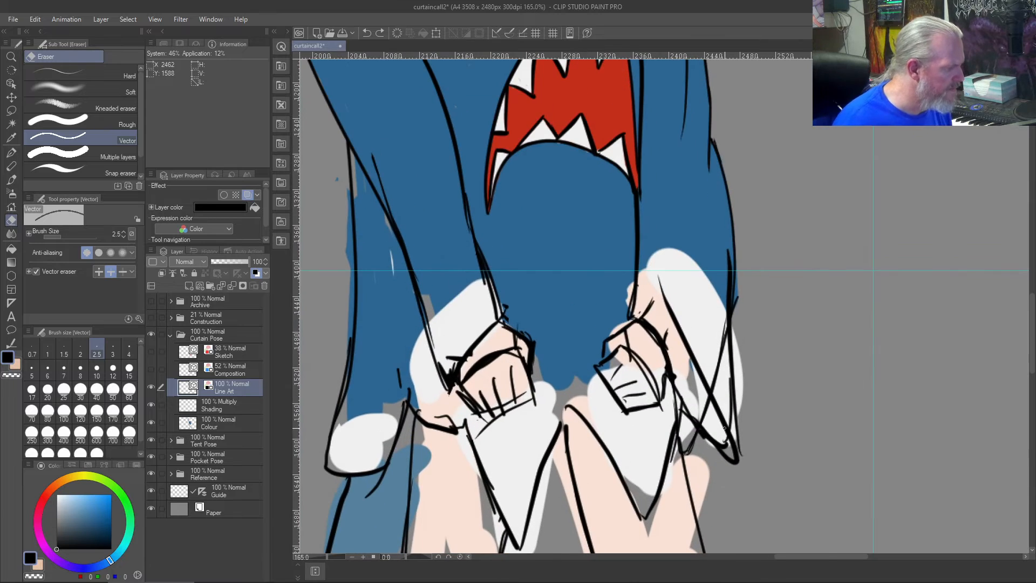
{"action": "key", "text": "b"}
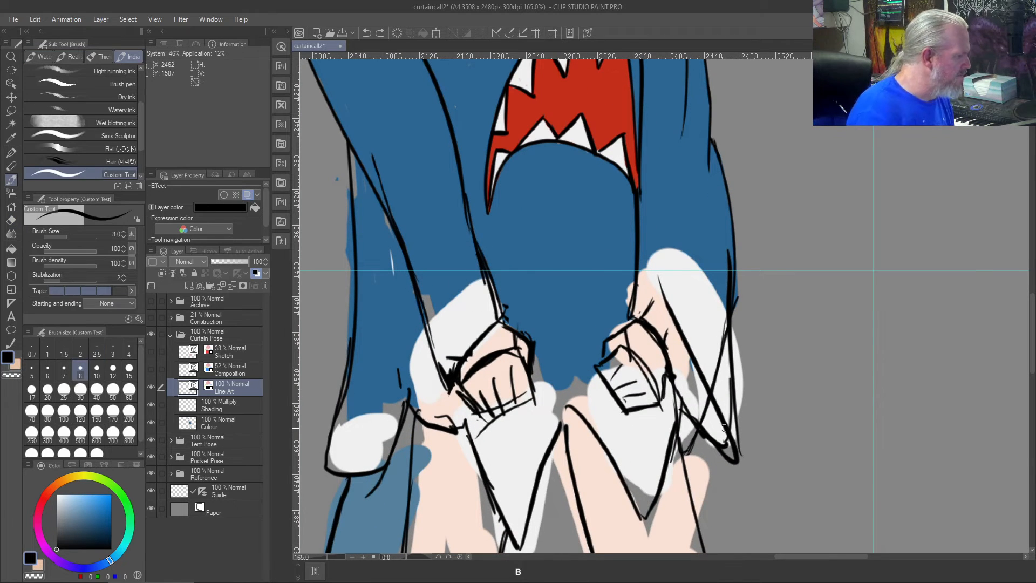
{"action": "mouse_move", "coordinate": [631, 314]}
{"action": "left_mouse_down"}
{"action": "mouse_move", "coordinate": [669, 311]}
{"action": "mouse_move", "coordinate": [734, 430]}
{"action": "left_mouse_up"}
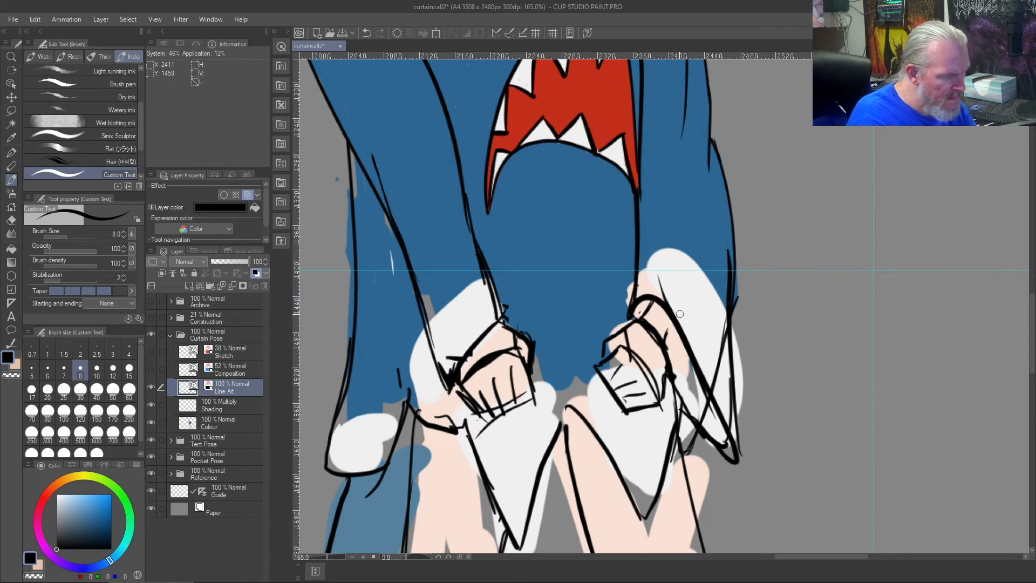
- Erase the rough outlines of the rightmost hanging cuff and the stray lines beside the hand with the Vector eraser, then restore the brush
{"action": "key", "text": "j"}
{"action": "mouse_move", "coordinate": [650, 309]}
{"action": "left_mouse_down"}
{"action": "mouse_move", "coordinate": [641, 298]}
{"action": "mouse_move", "coordinate": [657, 297]}
{"action": "mouse_move", "coordinate": [701, 384]}
{"action": "mouse_move", "coordinate": [723, 334]}
{"action": "mouse_move", "coordinate": [718, 353]}
{"action": "left_mouse_up"}
{"action": "left_click_drag", "start_coordinate": [726, 279], "coordinate": [725, 316]}
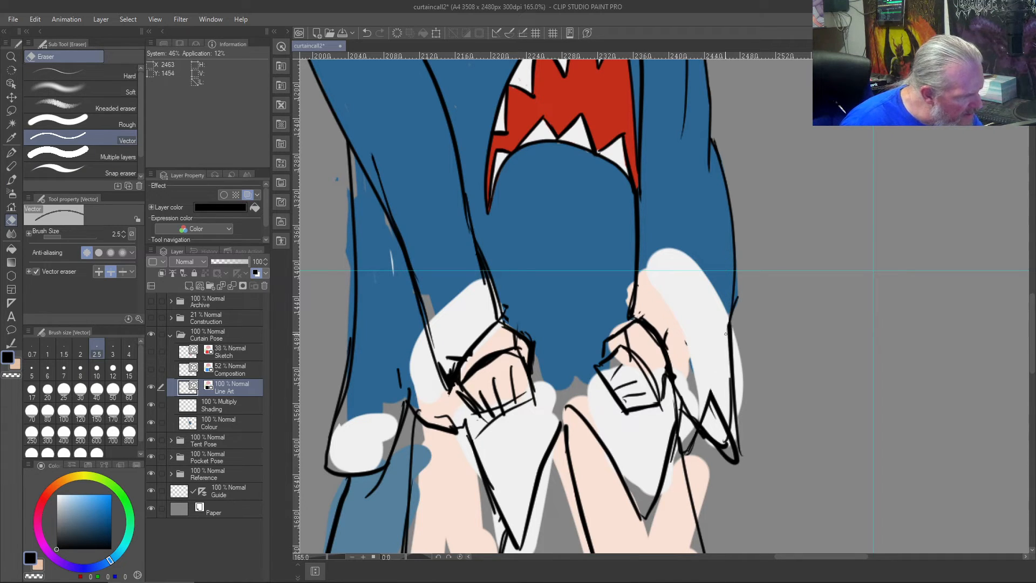
{"action": "mouse_move", "coordinate": [729, 357]}
{"action": "left_mouse_down"}
{"action": "mouse_move", "coordinate": [728, 448]}
{"action": "mouse_move", "coordinate": [708, 471]}
{"action": "left_mouse_up"}
{"action": "mouse_move", "coordinate": [716, 422]}
{"action": "left_mouse_down"}
{"action": "mouse_move", "coordinate": [711, 446]}
{"action": "mouse_move", "coordinate": [711, 399]}
{"action": "mouse_move", "coordinate": [694, 456]}
{"action": "left_mouse_up"}
{"action": "left_click_drag", "start_coordinate": [709, 396], "coordinate": [712, 402]}
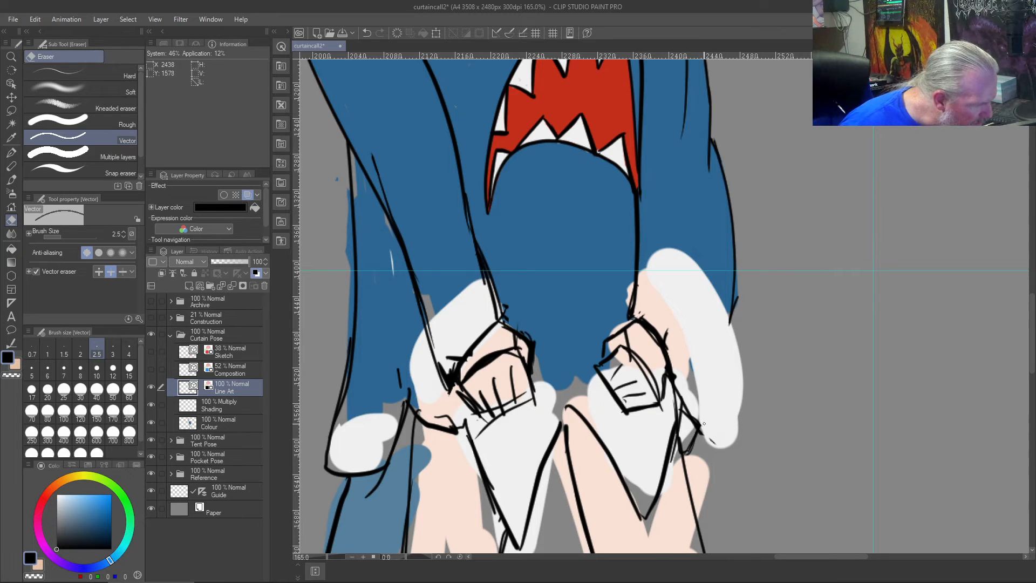
{"action": "mouse_move", "coordinate": [669, 418]}
{"action": "left_mouse_down"}
{"action": "mouse_move", "coordinate": [697, 421]}
{"action": "mouse_move", "coordinate": [696, 432]}
{"action": "mouse_move", "coordinate": [679, 397]}
{"action": "left_mouse_up"}
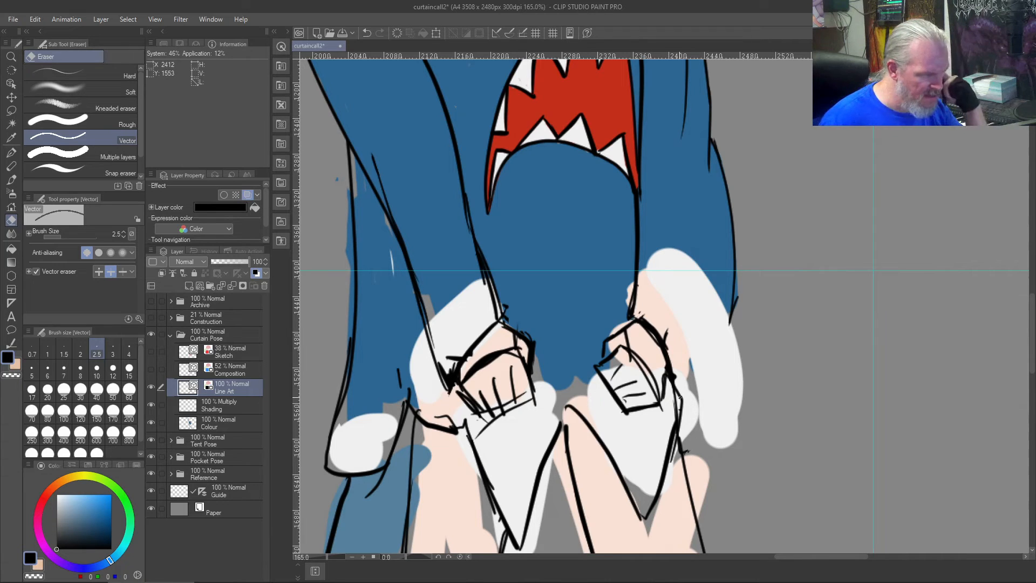
{"action": "key", "text": "b"}
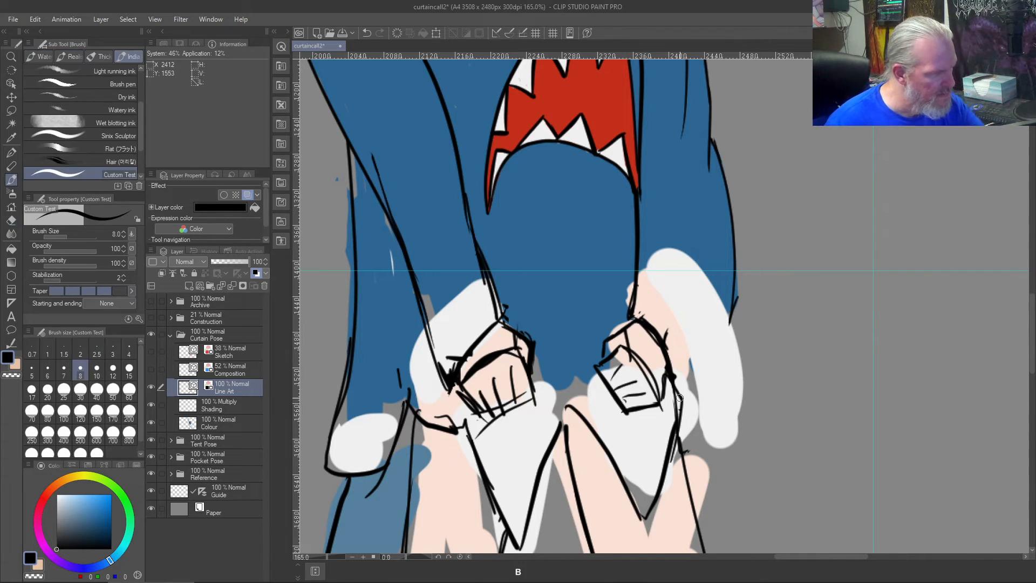
- Draw the rightmost cuff's curved inner edge, arching from the wrist over the hand down towards the sleeve point with the size 8 brush
{"action": "mouse_move", "coordinate": [632, 314]}
{"action": "left_mouse_down"}
{"action": "mouse_move", "coordinate": [676, 318]}
{"action": "mouse_move", "coordinate": [697, 529]}
{"action": "left_mouse_up"}
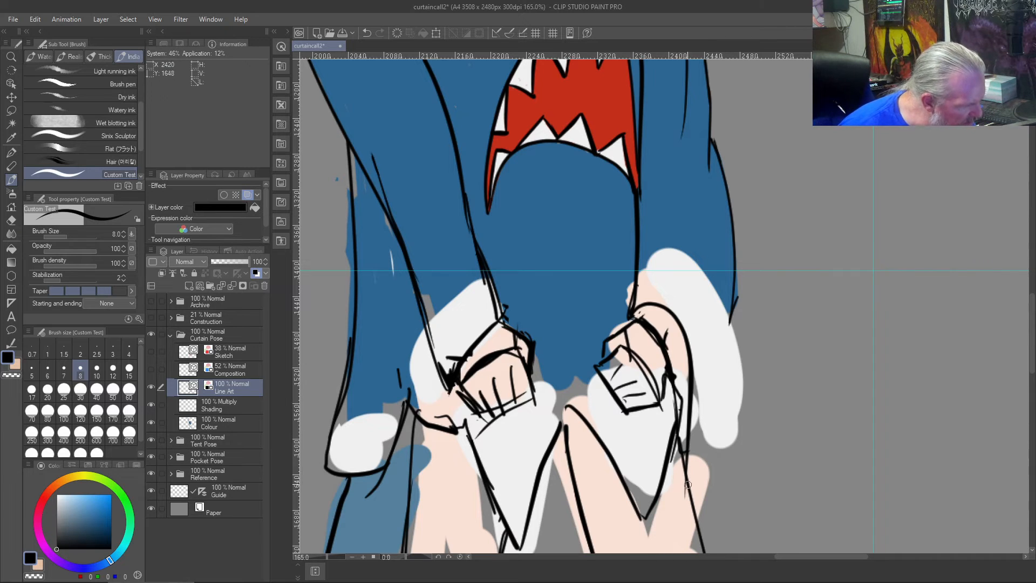
{"action": "mouse_move", "coordinate": [688, 484]}
{"action": "left_mouse_down"}
{"action": "mouse_move", "coordinate": [709, 455]}
{"action": "mouse_move", "coordinate": [734, 296]}
{"action": "left_mouse_up"}
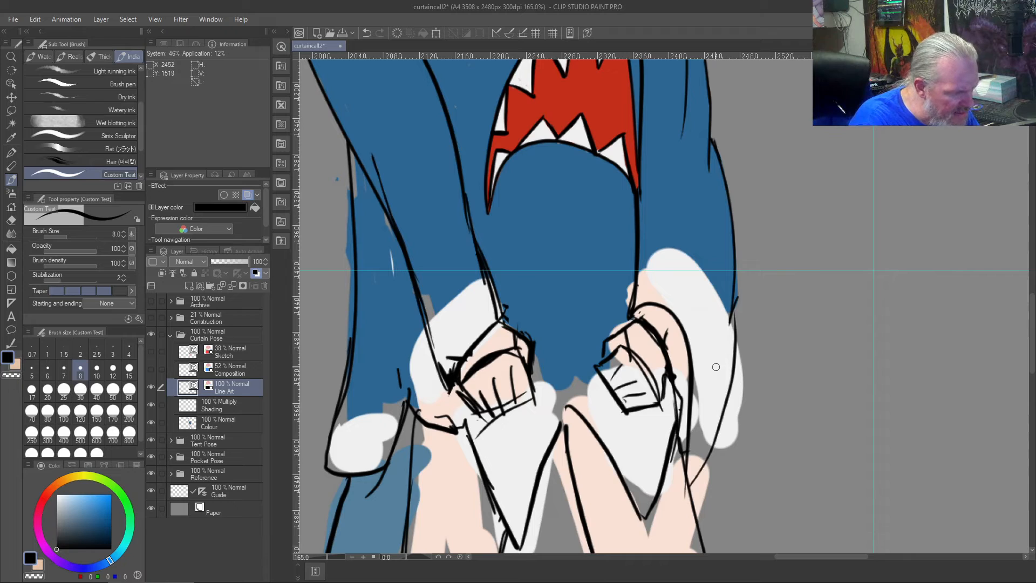
{"action": "key", "text": "ctrl+z"}
{"action": "left_click_drag", "start_coordinate": [729, 320], "coordinate": [715, 377]}
{"action": "key", "text": "ctrl+z"}
{"action": "left_click_drag", "start_coordinate": [730, 317], "coordinate": [715, 377]}
{"action": "key", "text": "ctrl+z"}
{"action": "left_click_drag", "start_coordinate": [730, 317], "coordinate": [722, 373]}
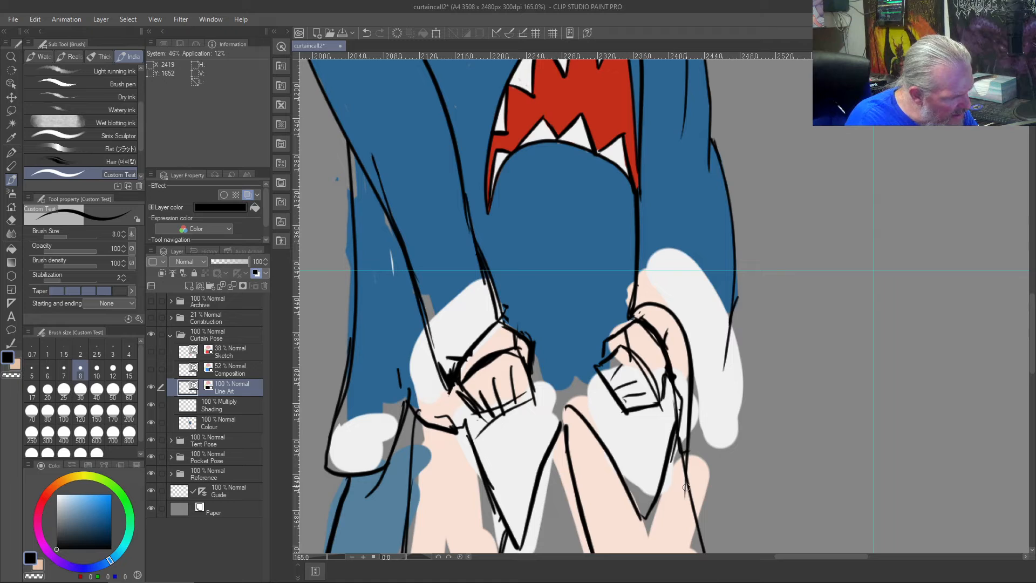
{"action": "left_click_drag", "start_coordinate": [686, 492], "coordinate": [729, 354]}
{"action": "key", "text": "ctrl+z"}
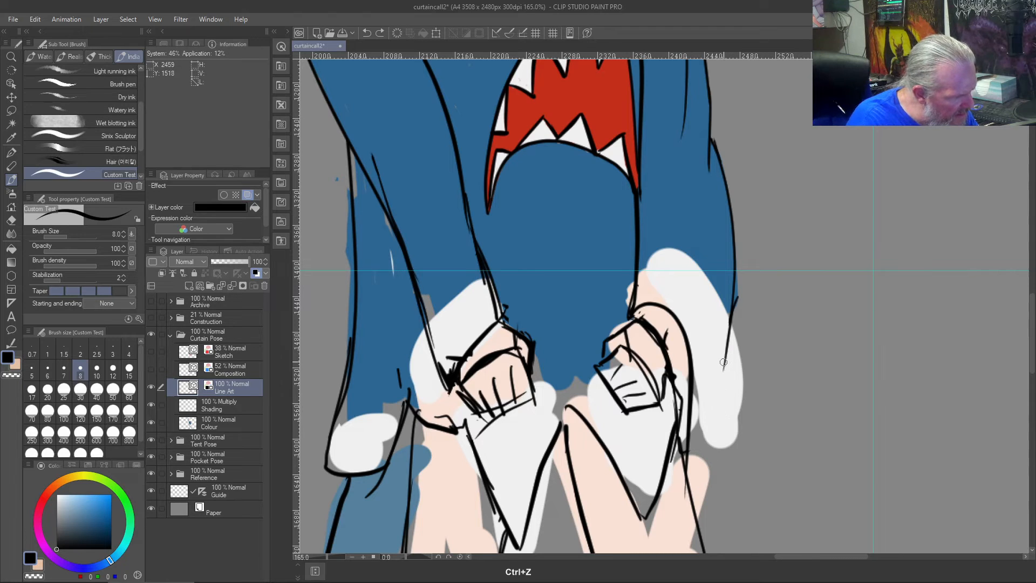
{"action": "key", "text": "ctrl+z"}
{"action": "left_click_drag", "start_coordinate": [729, 318], "coordinate": [707, 388]}
{"action": "key", "text": "ctrl+z"}
{"action": "left_click_drag", "start_coordinate": [731, 313], "coordinate": [701, 377]}
{"action": "key", "text": "ctrl+z"}
- Draw the rightmost cuff's outer edge from the blue sleeve's lower corner down to the cuff point
{"action": "left_click_drag", "start_coordinate": [735, 298], "coordinate": [704, 389]}
{"action": "left_click_drag", "start_coordinate": [727, 330], "coordinate": [683, 493]}
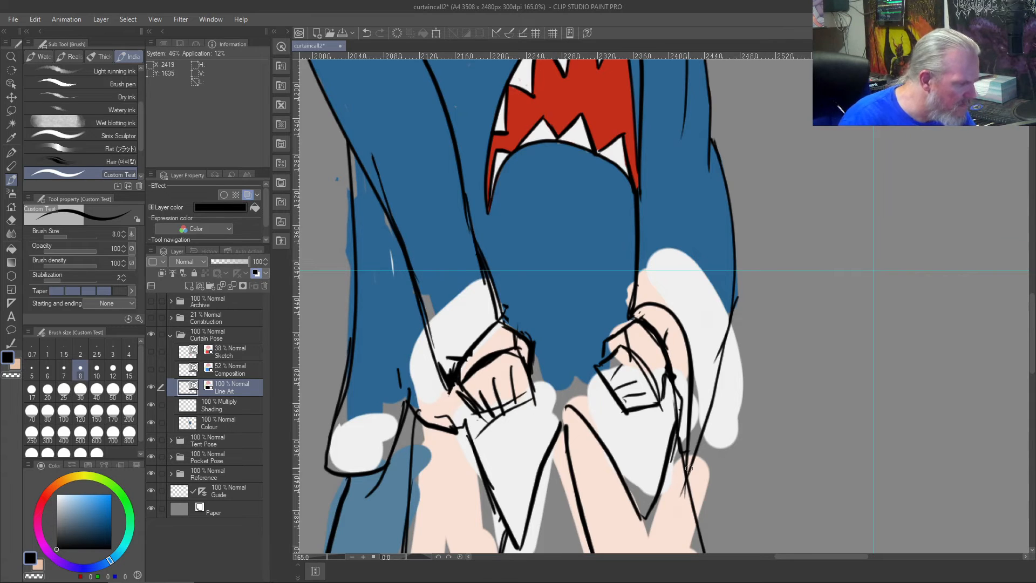
- Strengthen the inner fold line and the point of the rightmost cuff, then connect the lower cuff flap's edge to the fold
{"action": "scroll", "coordinate": [688, 468], "scroll_direction": "up", "scroll_amount": 5}
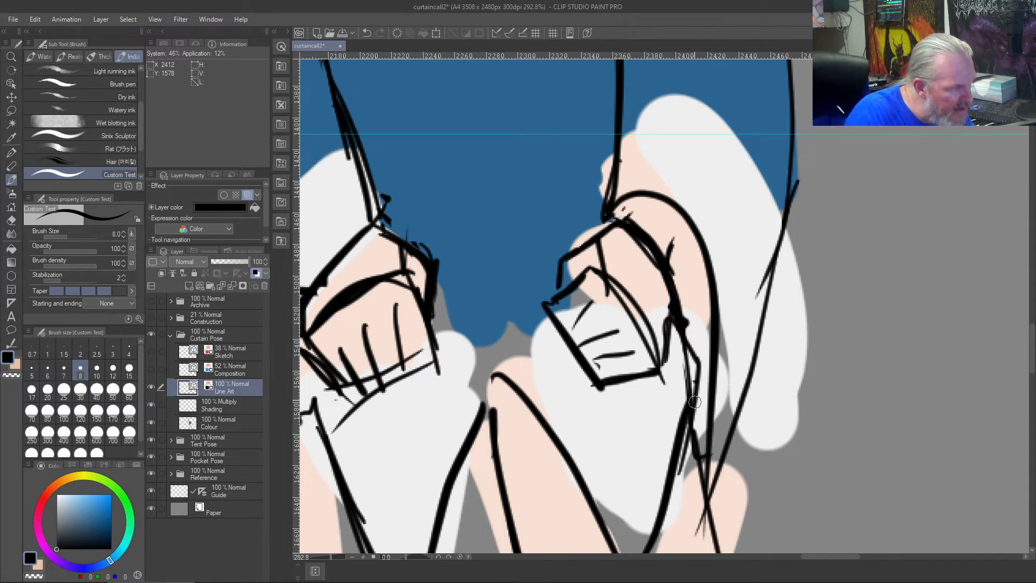
{"action": "left_click_drag", "start_coordinate": [693, 407], "coordinate": [700, 534]}
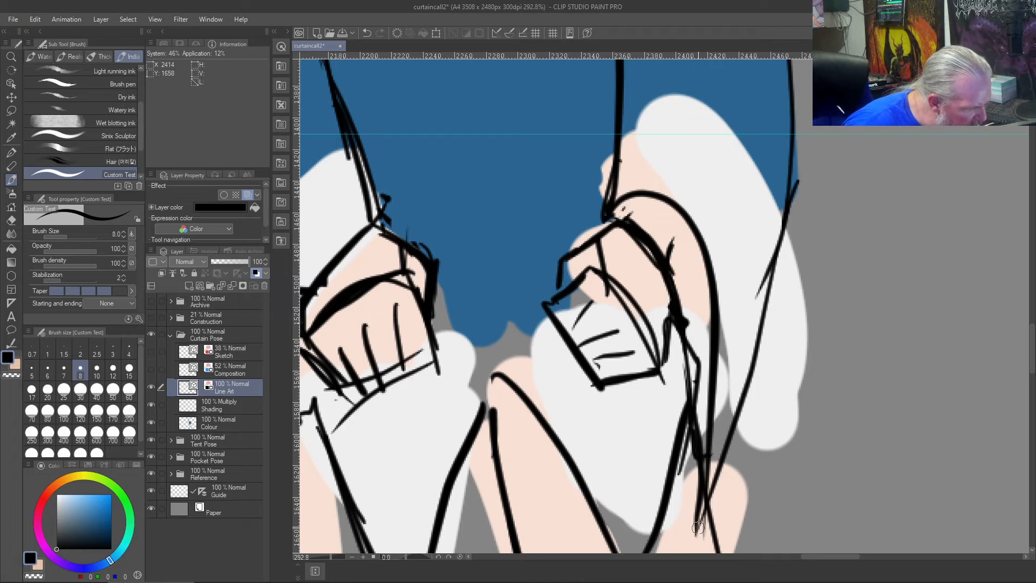
{"action": "left_click_drag", "start_coordinate": [695, 529], "coordinate": [714, 463]}
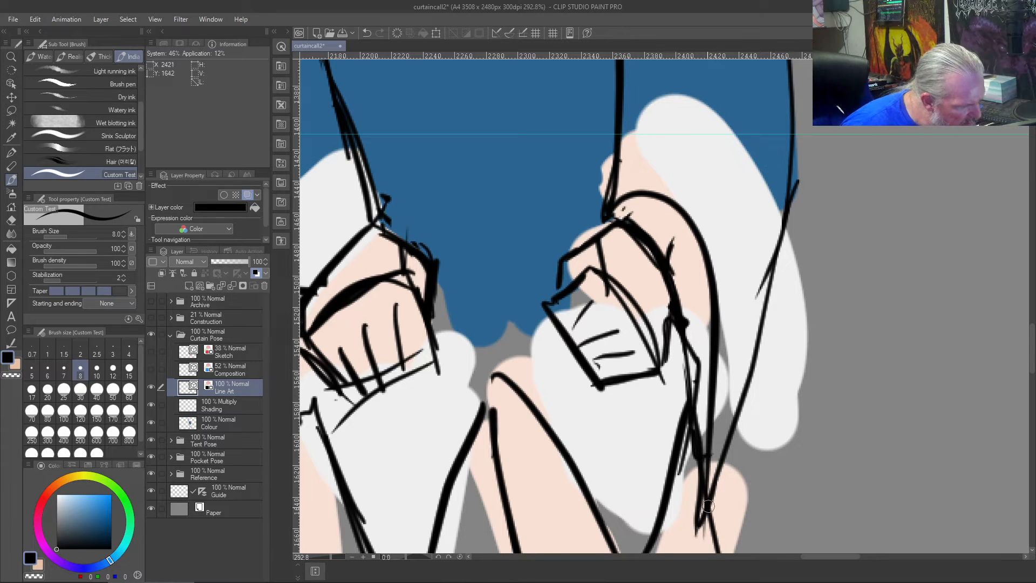
{"action": "scroll", "coordinate": [654, 406], "scroll_direction": "down", "scroll_amount": 2}
{"action": "scroll", "coordinate": [653, 404], "scroll_direction": "down", "scroll_amount": 1}
{"action": "scroll", "coordinate": [653, 405], "scroll_direction": "up", "scroll_amount": 3}
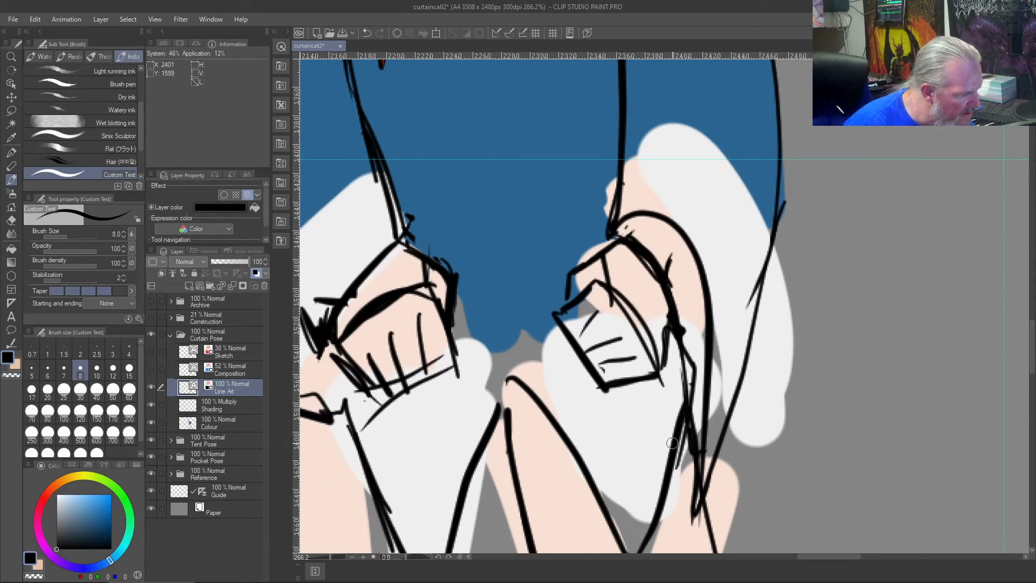
{"action": "left_click_drag", "start_coordinate": [664, 496], "coordinate": [688, 445]}
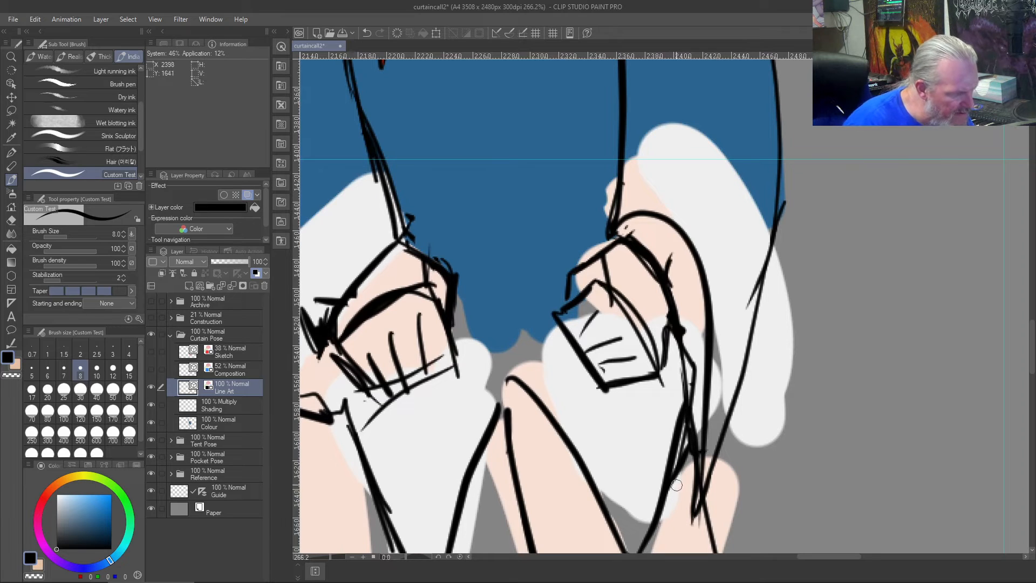
- Erase the stray overlapping lines along the cuff's inner fold, the back of the hand and the wrist with the Vector eraser
{"action": "key", "text": "j"}
{"action": "mouse_move", "coordinate": [668, 458]}
{"action": "left_mouse_down"}
{"action": "mouse_move", "coordinate": [679, 412]}
{"action": "mouse_move", "coordinate": [678, 444]}
{"action": "left_mouse_up"}
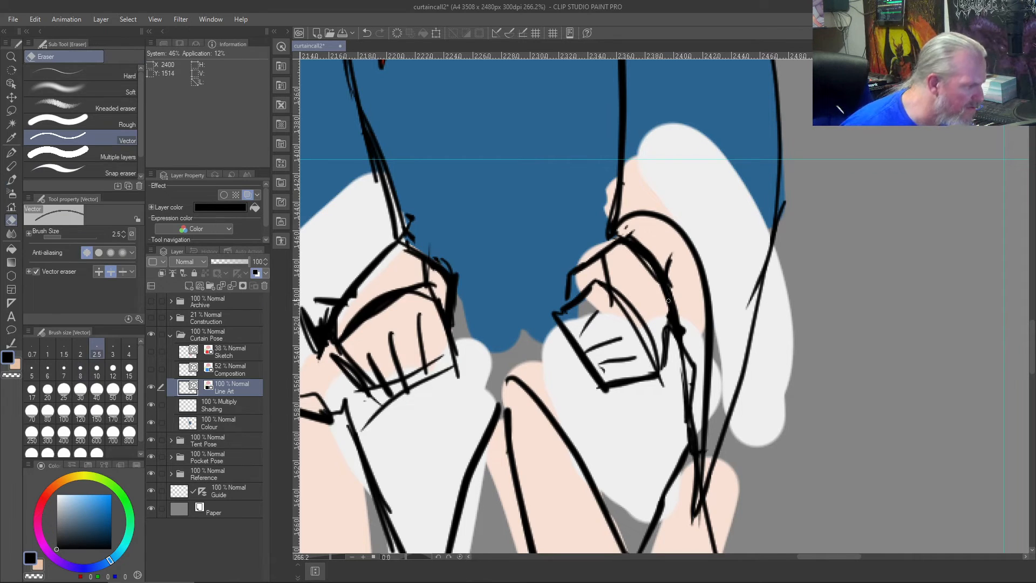
{"action": "left_click_drag", "start_coordinate": [686, 373], "coordinate": [692, 377]}
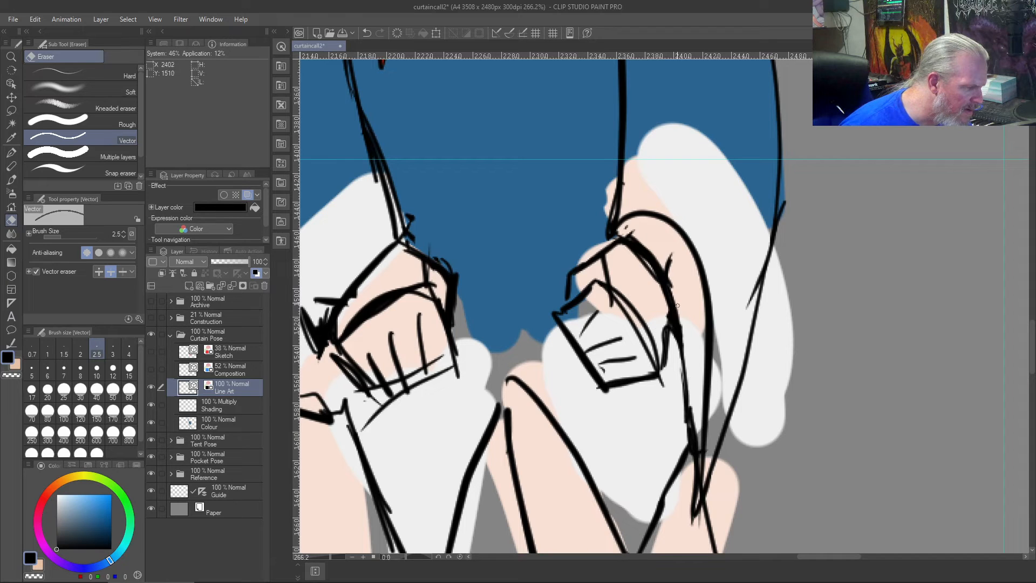
{"action": "left_click_drag", "start_coordinate": [656, 249], "coordinate": [673, 280]}
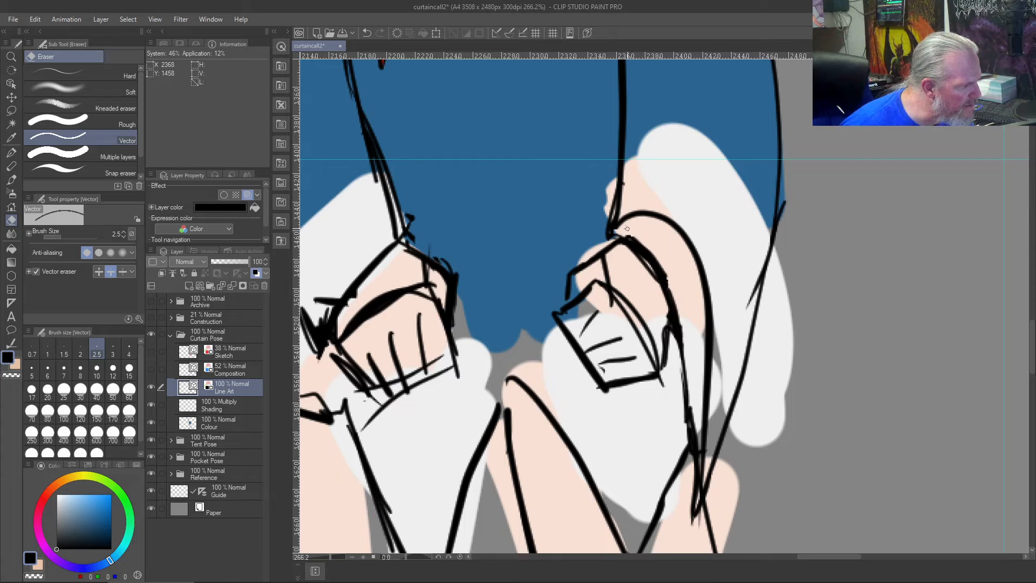
{"action": "left_click_drag", "start_coordinate": [625, 227], "coordinate": [644, 231]}
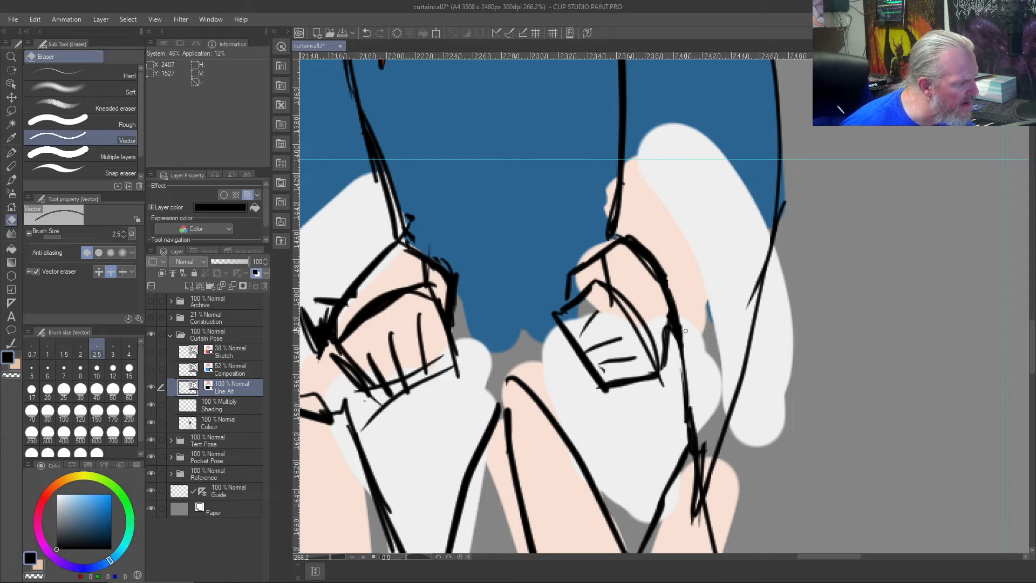
{"action": "key", "text": "ctrl+z"}
{"action": "key", "text": "ctrl+z"}
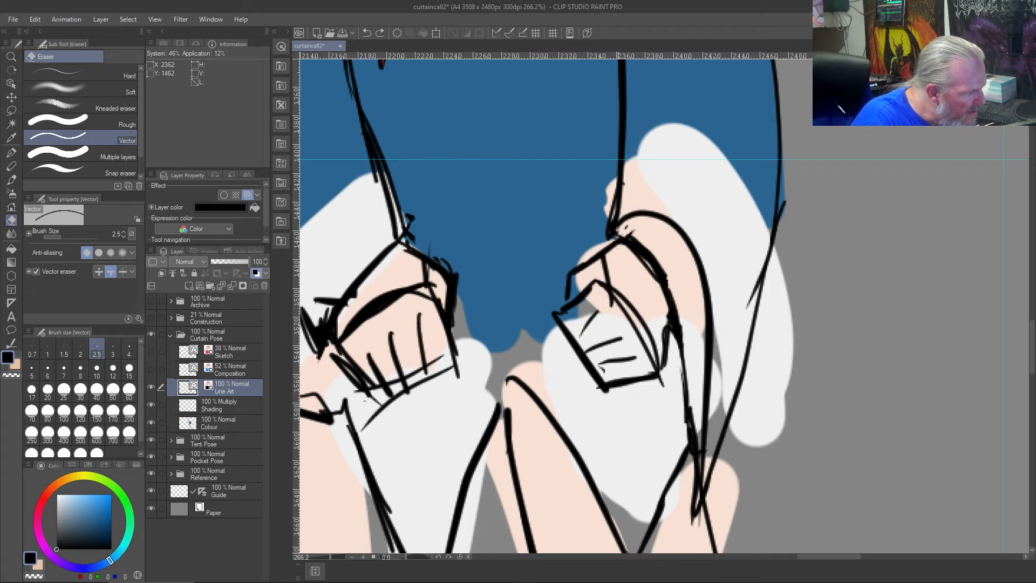
{"action": "left_click_drag", "start_coordinate": [626, 226], "coordinate": [633, 233]}
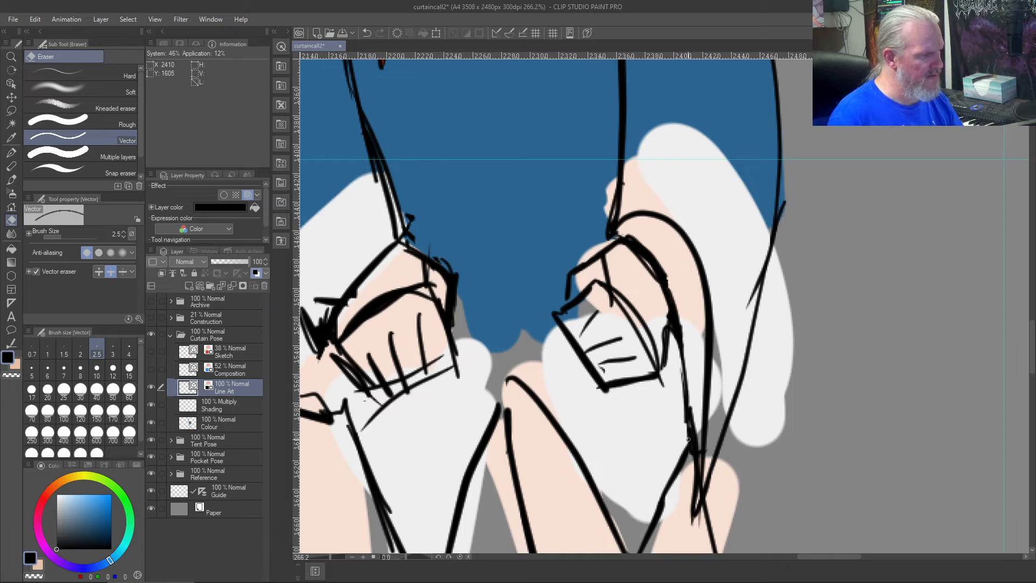
- Paint the skin and grey areas inside the rightmost cuff with its sampled off-white on the Colour layer
{"action": "key", "text": "b"}
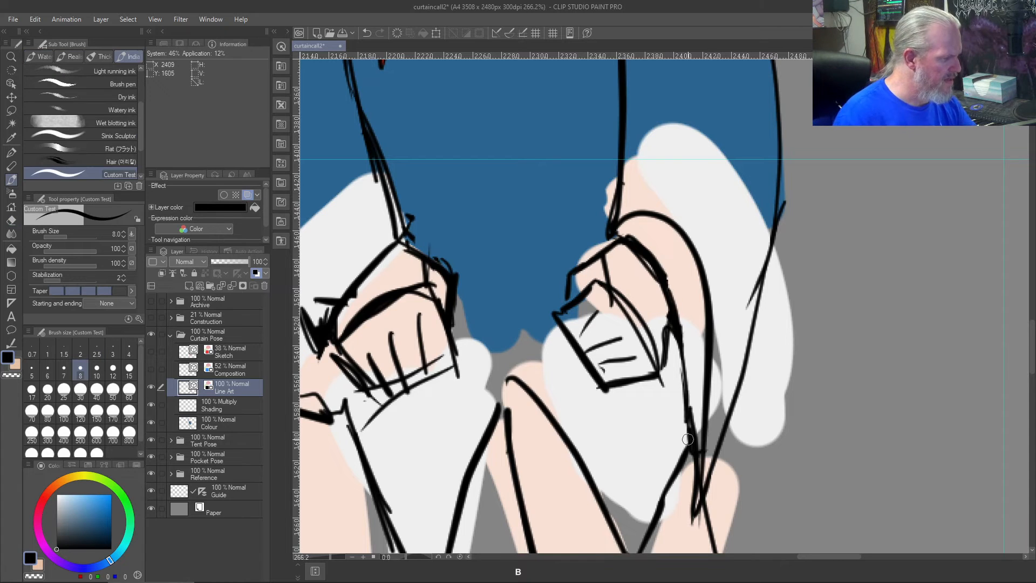
{"action": "right_click", "coordinate": [717, 207]}
{"action": "left_click", "coordinate": [212, 424]}
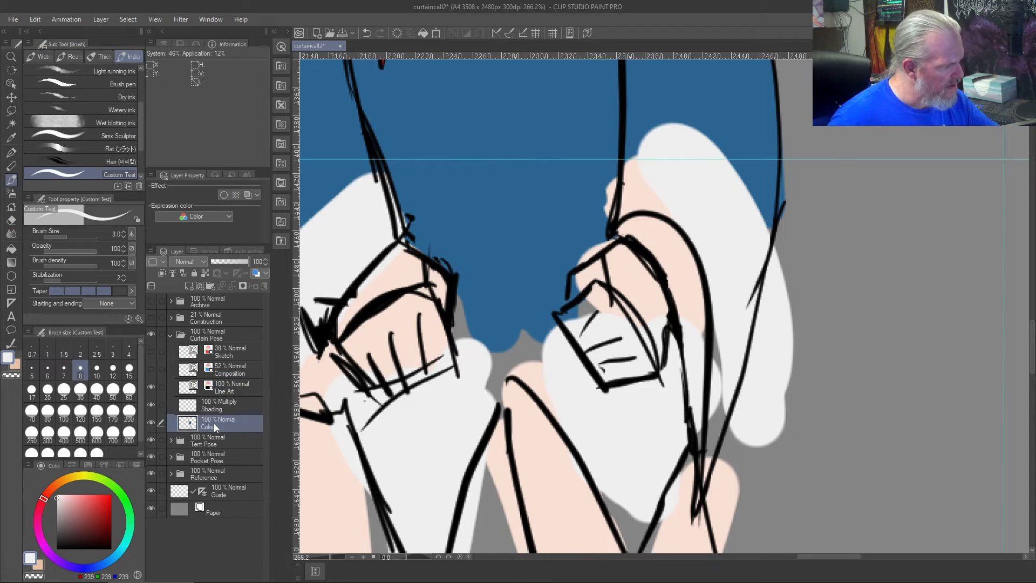
{"action": "mouse_move", "coordinate": [631, 188]}
{"action": "left_mouse_down"}
{"action": "mouse_move", "coordinate": [650, 199]}
{"action": "mouse_move", "coordinate": [643, 191]}
{"action": "left_mouse_up"}
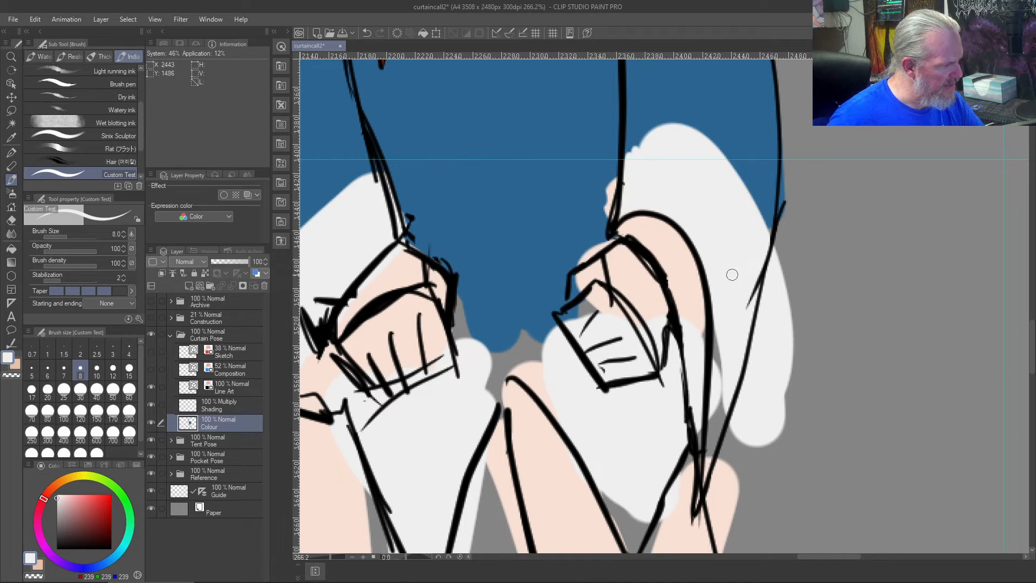
{"action": "mouse_move", "coordinate": [716, 336]}
{"action": "left_mouse_down"}
{"action": "mouse_move", "coordinate": [710, 467]}
{"action": "mouse_move", "coordinate": [715, 433]}
{"action": "mouse_move", "coordinate": [706, 428]}
{"action": "mouse_move", "coordinate": [700, 449]}
{"action": "mouse_move", "coordinate": [691, 417]}
{"action": "mouse_move", "coordinate": [699, 439]}
{"action": "left_mouse_up"}
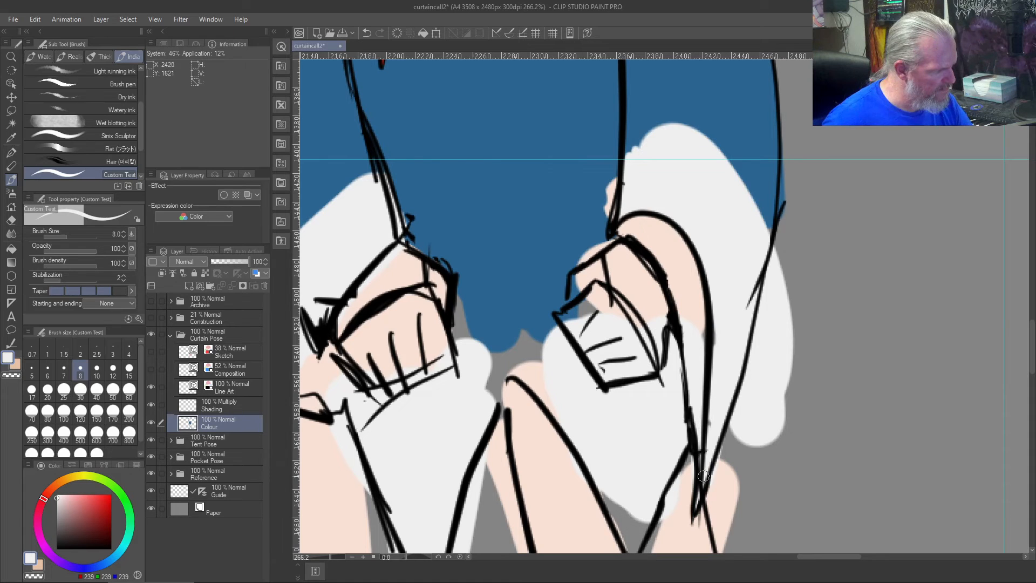
{"action": "mouse_move", "coordinate": [690, 319]}
{"action": "left_mouse_down"}
{"action": "mouse_move", "coordinate": [631, 230]}
{"action": "mouse_move", "coordinate": [695, 325]}
{"action": "mouse_move", "coordinate": [634, 211]}
{"action": "mouse_move", "coordinate": [701, 328]}
{"action": "mouse_move", "coordinate": [676, 236]}
{"action": "mouse_move", "coordinate": [699, 329]}
{"action": "mouse_move", "coordinate": [635, 217]}
{"action": "mouse_move", "coordinate": [682, 251]}
{"action": "mouse_move", "coordinate": [621, 238]}
{"action": "mouse_move", "coordinate": [656, 223]}
{"action": "left_mouse_up"}
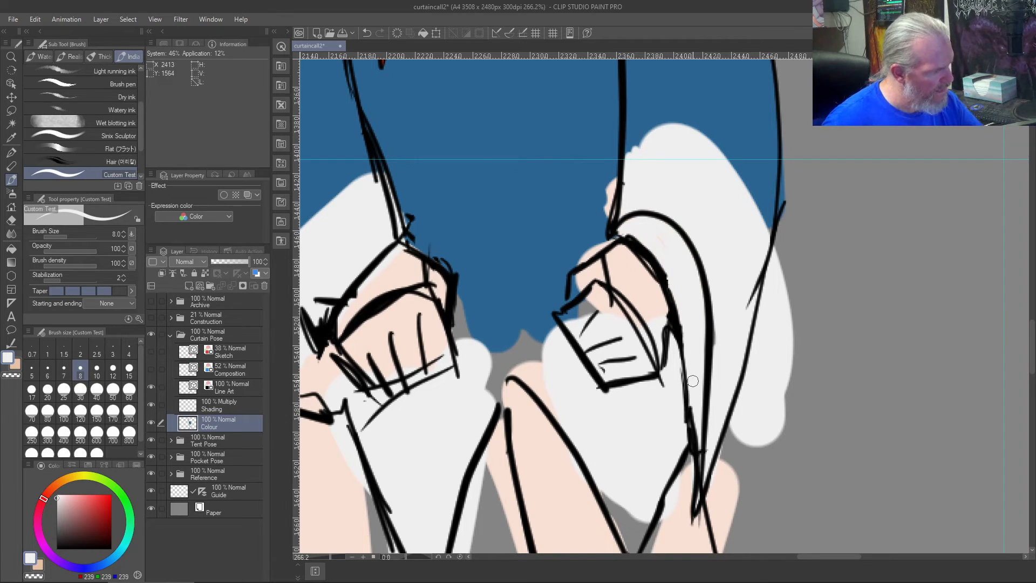
- Remove the off-white colour spilling outside the rightmost cuff's outer edge using the transparent colour at brush size 20
{"action": "key", "text": "c"}
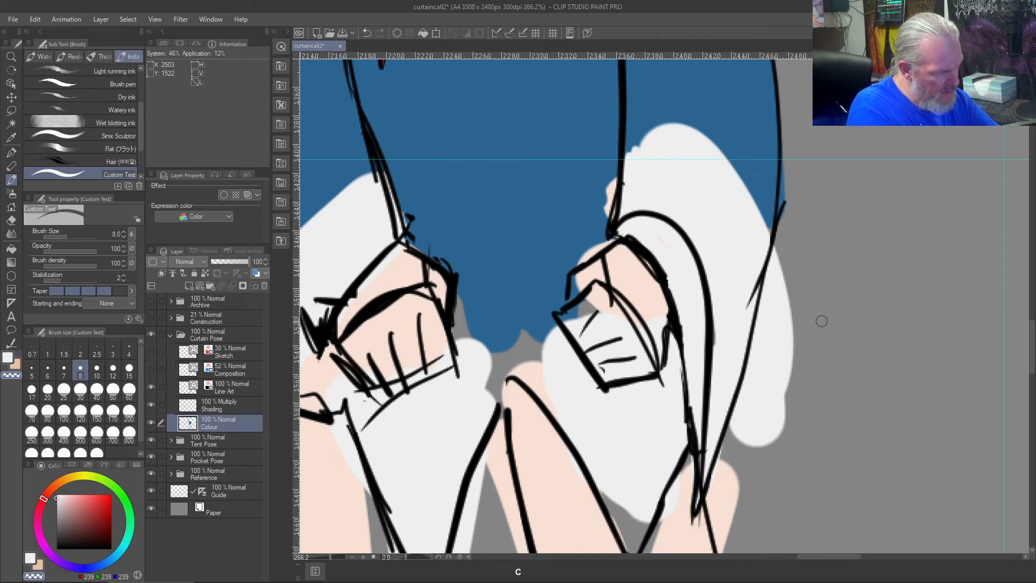
{"action": "key", "text": "bracketright"}
{"action": "key", "text": "bracketright"}
{"action": "key", "text": "bracketright"}
{"action": "key", "text": "bracketright"}
{"action": "key", "text": "bracketright"}
{"action": "mouse_move", "coordinate": [791, 292]}
{"action": "left_mouse_down"}
{"action": "mouse_move", "coordinate": [770, 453]}
{"action": "mouse_move", "coordinate": [794, 338]}
{"action": "mouse_move", "coordinate": [751, 450]}
{"action": "mouse_move", "coordinate": [761, 386]}
{"action": "mouse_move", "coordinate": [734, 440]}
{"action": "mouse_move", "coordinate": [749, 384]}
{"action": "mouse_move", "coordinate": [731, 429]}
{"action": "mouse_move", "coordinate": [761, 339]}
{"action": "mouse_move", "coordinate": [760, 386]}
{"action": "mouse_move", "coordinate": [783, 268]}
{"action": "mouse_move", "coordinate": [776, 333]}
{"action": "mouse_move", "coordinate": [787, 248]}
{"action": "mouse_move", "coordinate": [769, 301]}
{"action": "mouse_move", "coordinate": [786, 231]}
{"action": "left_mouse_up"}
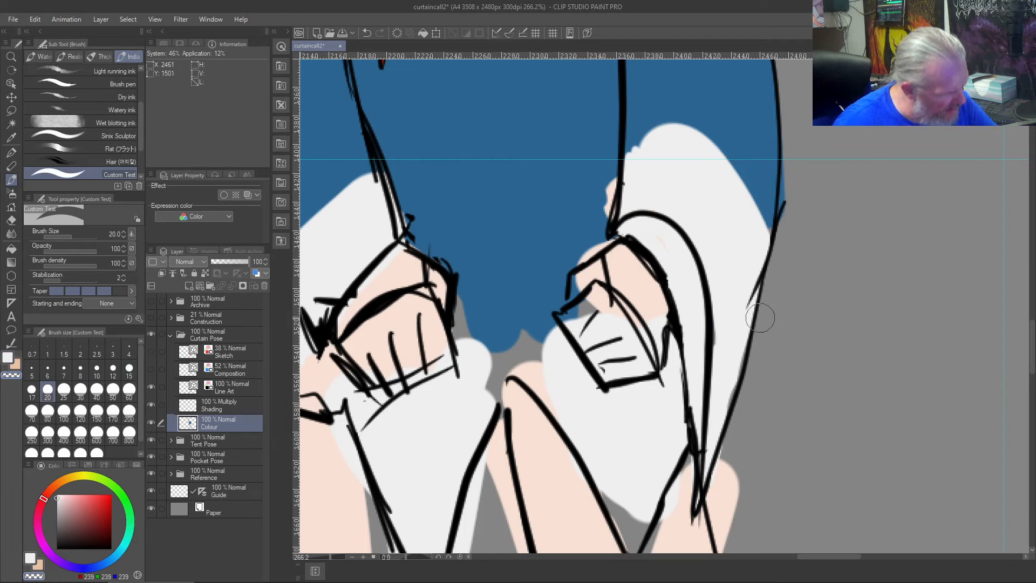
- Fill the remaining gaps along the cuff's outer edge and towards its point with off-white at brush size 5
{"action": "key", "text": "c"}
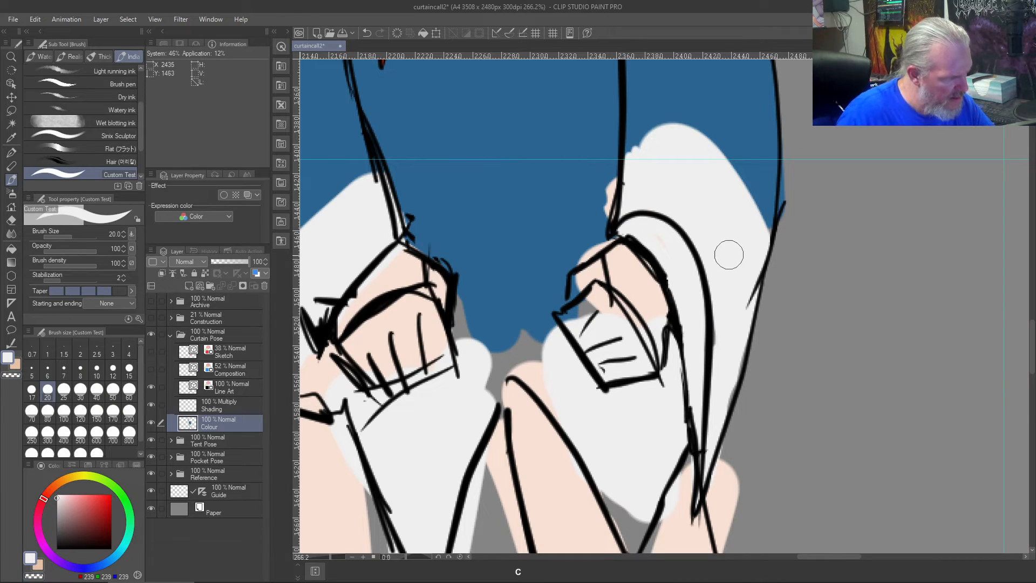
{"action": "key", "text": "["}
{"action": "key", "text": "["}
{"action": "key", "text": "["}
{"action": "key", "text": "["}
{"action": "key", "text": "["}
{"action": "key", "text": "["}
{"action": "key", "text": "["}
{"action": "key", "text": "["}
{"action": "mouse_move", "coordinate": [729, 398]}
{"action": "left_mouse_down"}
{"action": "mouse_move", "coordinate": [724, 421]}
{"action": "mouse_move", "coordinate": [741, 362]}
{"action": "left_mouse_up"}
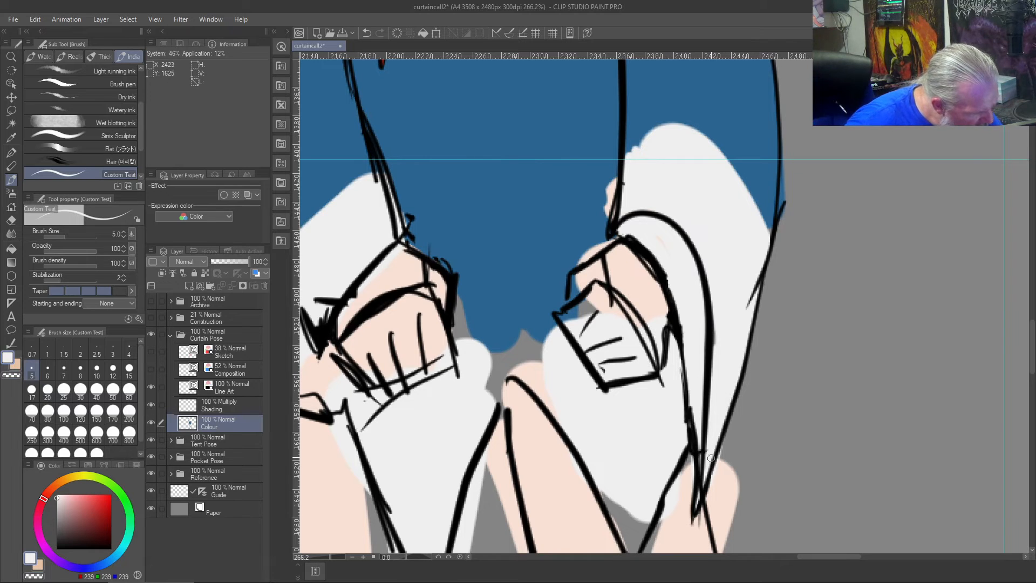
- Erase the colour spilling outside the outer leg line below the cuff point using the transparent colour at brush size 5
{"action": "key", "text": "c"}
{"action": "mouse_move", "coordinate": [727, 452]}
{"action": "left_mouse_down"}
{"action": "mouse_move", "coordinate": [709, 486]}
{"action": "mouse_move", "coordinate": [719, 544]}
{"action": "mouse_move", "coordinate": [718, 469]}
{"action": "mouse_move", "coordinate": [733, 504]}
{"action": "mouse_move", "coordinate": [726, 526]}
{"action": "mouse_move", "coordinate": [730, 496]}
{"action": "mouse_move", "coordinate": [776, 410]}
{"action": "mouse_move", "coordinate": [771, 173]}
{"action": "left_mouse_up"}
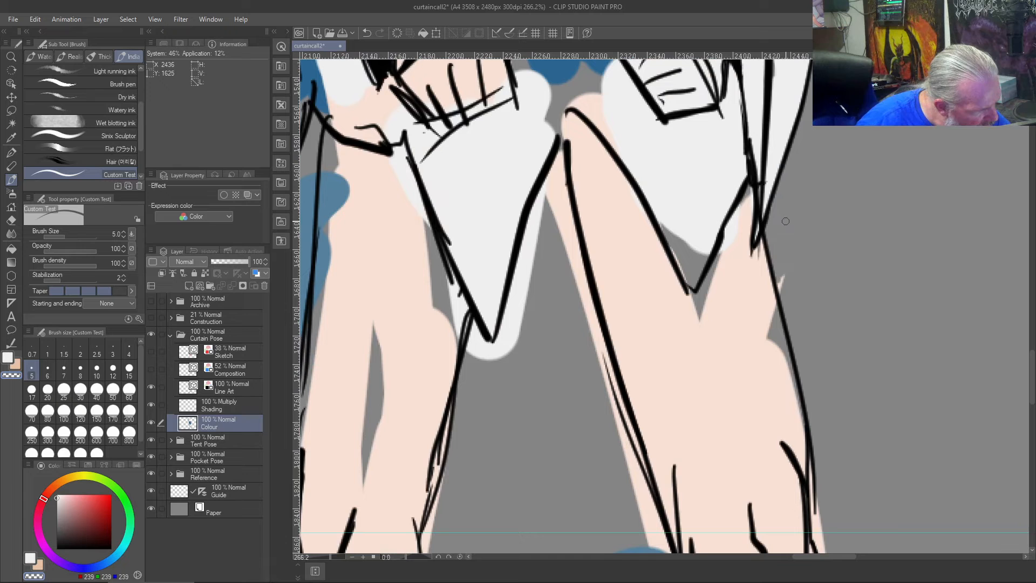
{"action": "left_click_drag", "start_coordinate": [783, 274], "coordinate": [781, 291]}
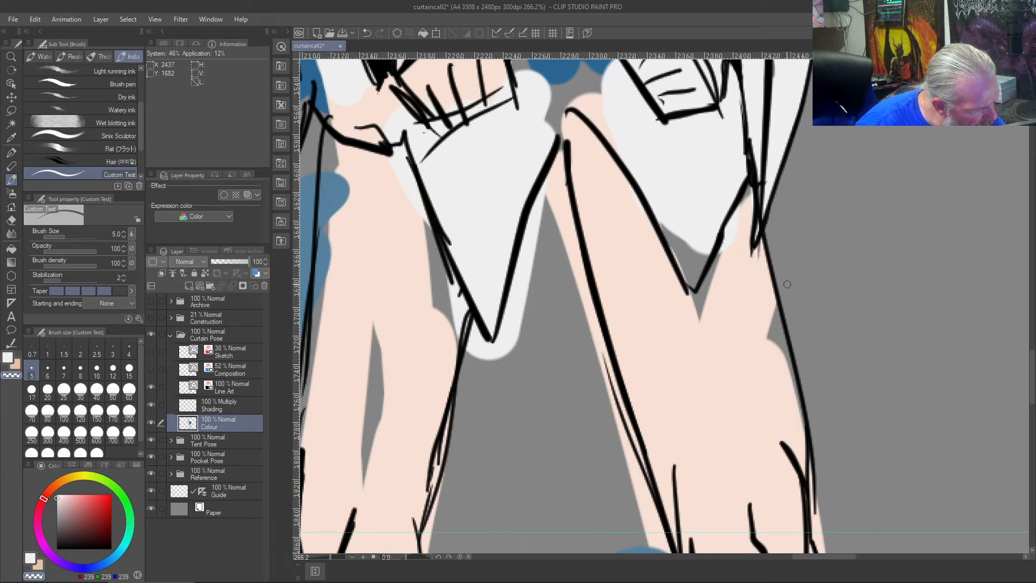
- Paint the sampled hoodie blue over the skin colour left outside the rightmost wrist and the top of the hand
{"action": "mouse_move", "coordinate": [680, 164]}
{"action": "left_mouse_down"}
{"action": "mouse_move", "coordinate": [710, 507]}
{"action": "mouse_move", "coordinate": [636, 578]}
{"action": "left_mouse_up"}
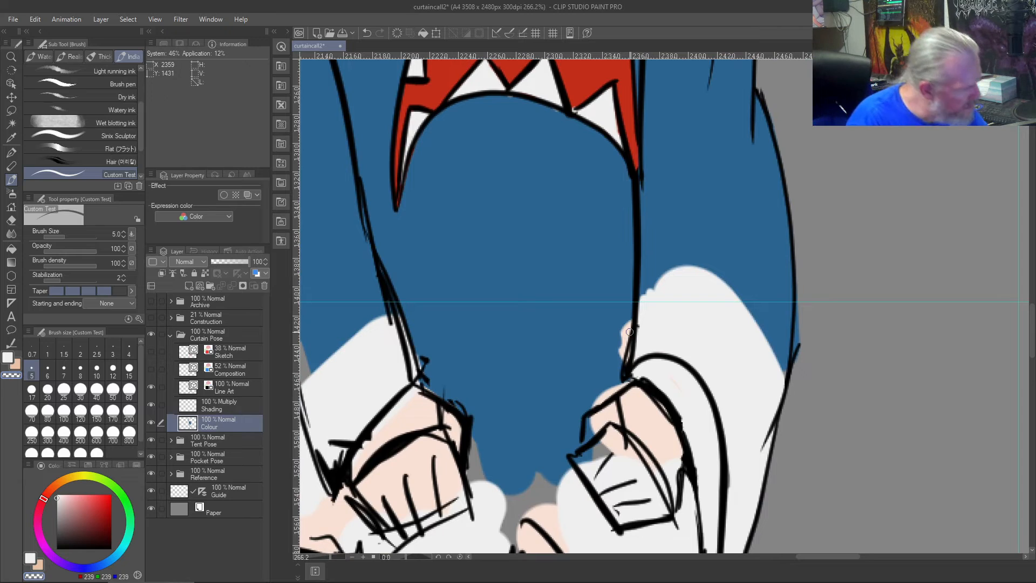
{"action": "right_click", "coordinate": [596, 325]}
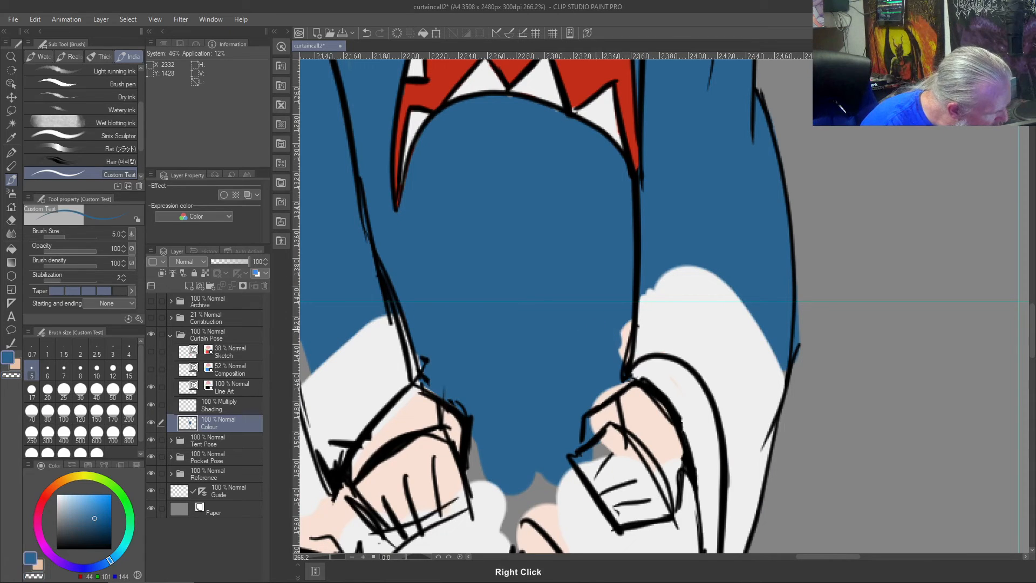
{"action": "mouse_move", "coordinate": [623, 331]}
{"action": "left_mouse_down"}
{"action": "mouse_move", "coordinate": [625, 366]}
{"action": "mouse_move", "coordinate": [622, 341]}
{"action": "left_mouse_up"}
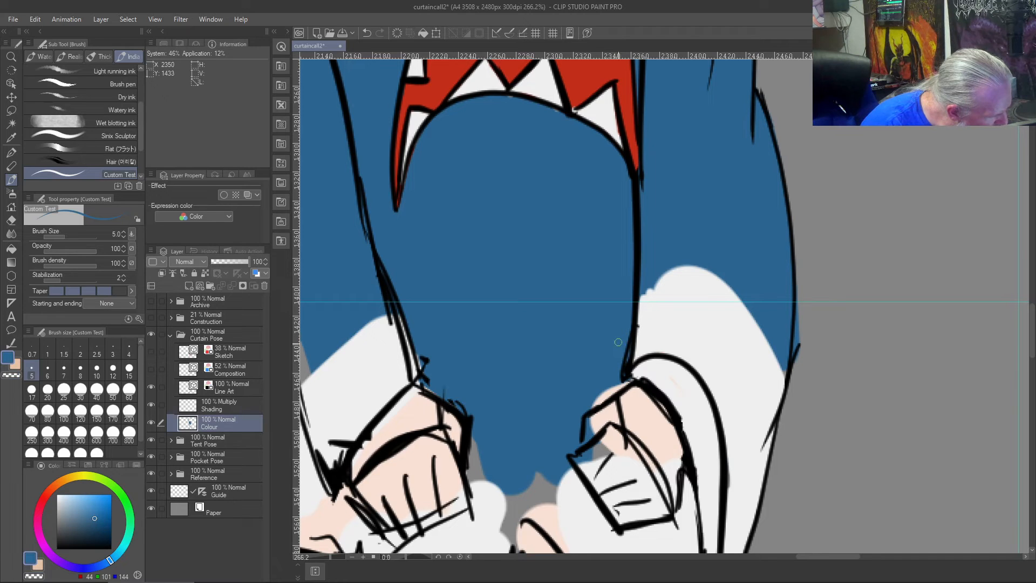
{"action": "left_click_drag", "start_coordinate": [624, 384], "coordinate": [597, 403]}
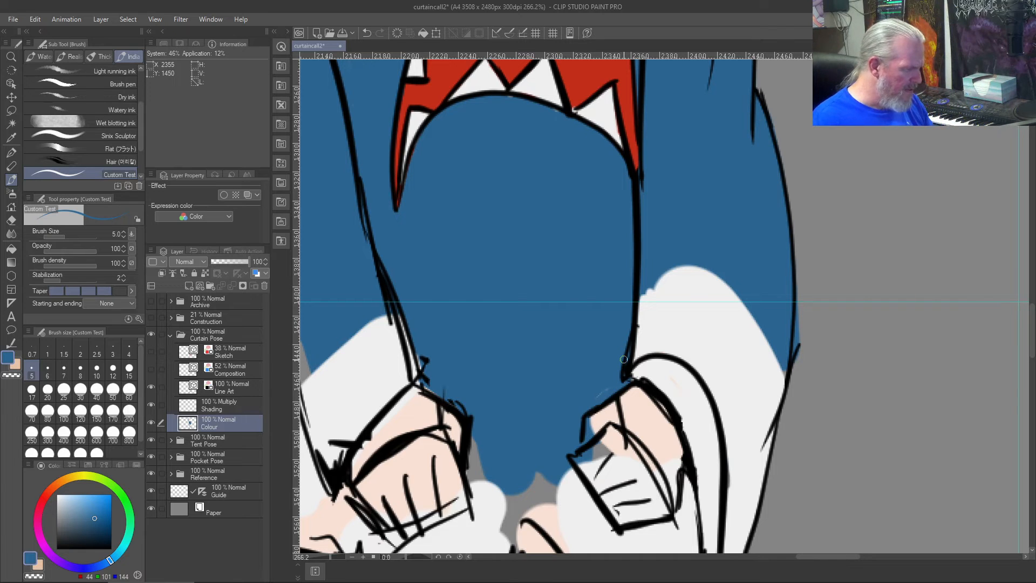
- Erase the thick rough outline along the back of the rightmost hand on the Line Art layer with the Vector eraser, then restore the brush
{"action": "scroll", "coordinate": [624, 359], "scroll_direction": "up", "scroll_amount": 1}
{"action": "scroll", "coordinate": [623, 359], "scroll_direction": "down", "scroll_amount": 3}
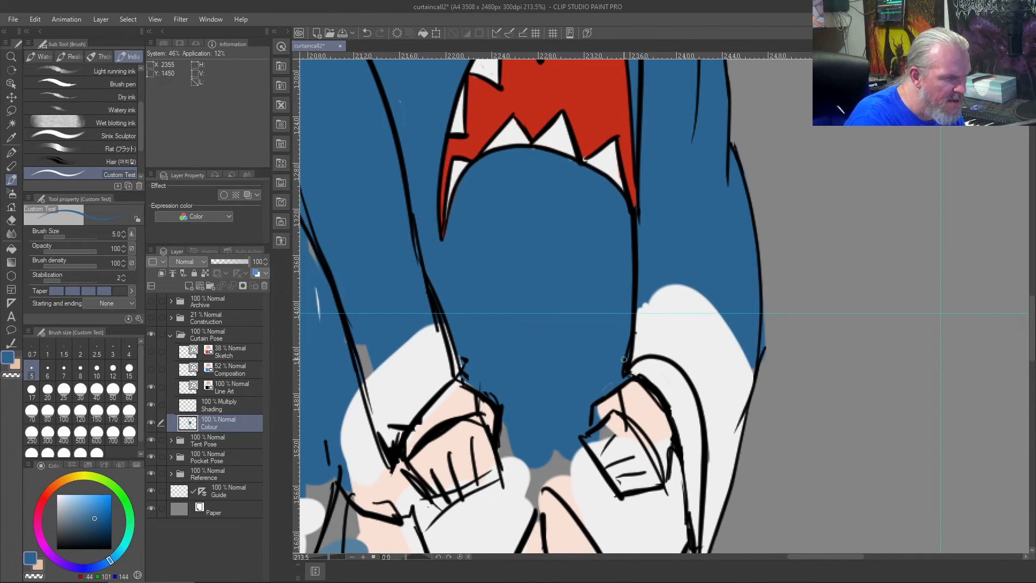
{"action": "key", "text": "j"}
{"action": "left_click_drag", "start_coordinate": [647, 370], "coordinate": [636, 396]}
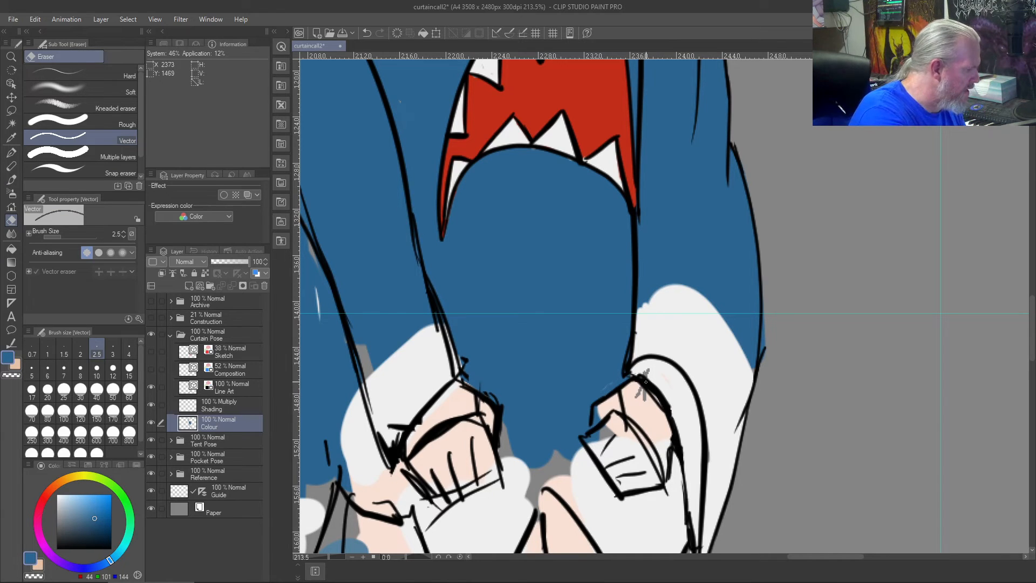
{"action": "left_click", "coordinate": [208, 385]}
{"action": "mouse_move", "coordinate": [654, 375]}
{"action": "left_mouse_down"}
{"action": "mouse_move", "coordinate": [647, 387]}
{"action": "mouse_move", "coordinate": [679, 435]}
{"action": "left_mouse_up"}
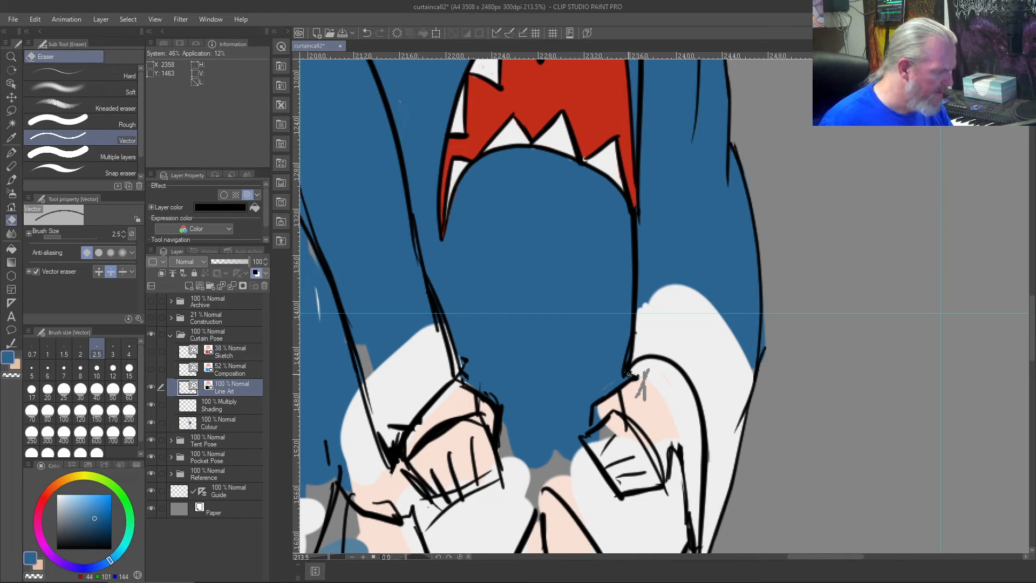
{"action": "key", "text": "b"}
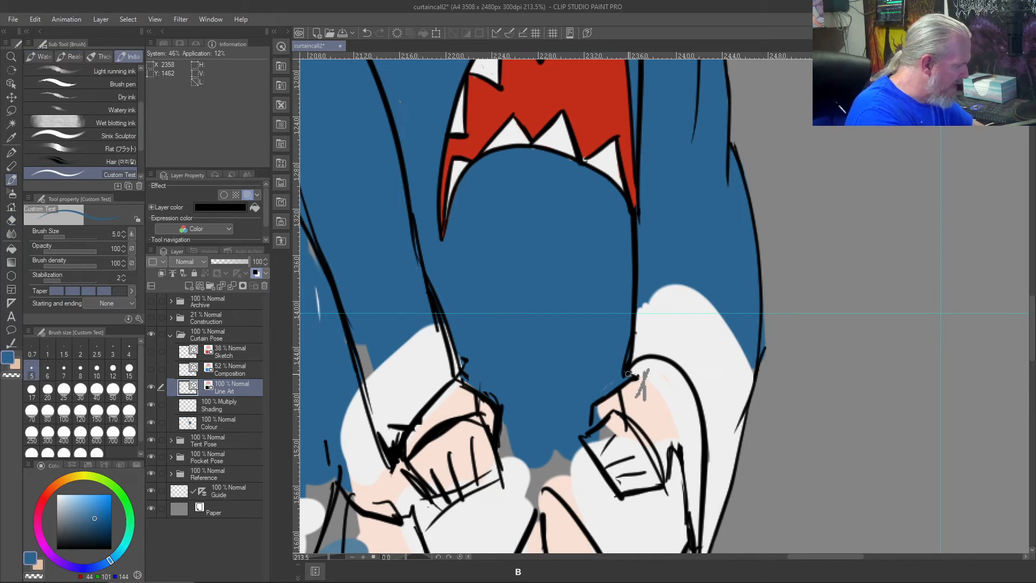
- Extend the rightmost wrist line up across the cuff's curved edge in black, and try an inner cuff line beside the hand
{"action": "left_click_drag", "start_coordinate": [641, 374], "coordinate": [655, 350]}
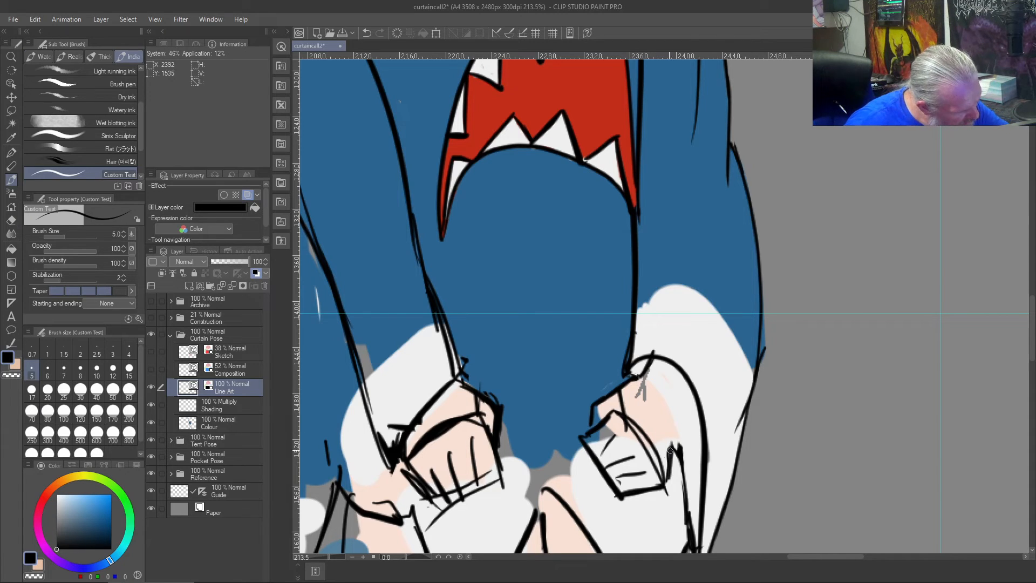
{"action": "left_click_drag", "start_coordinate": [669, 446], "coordinate": [688, 365]}
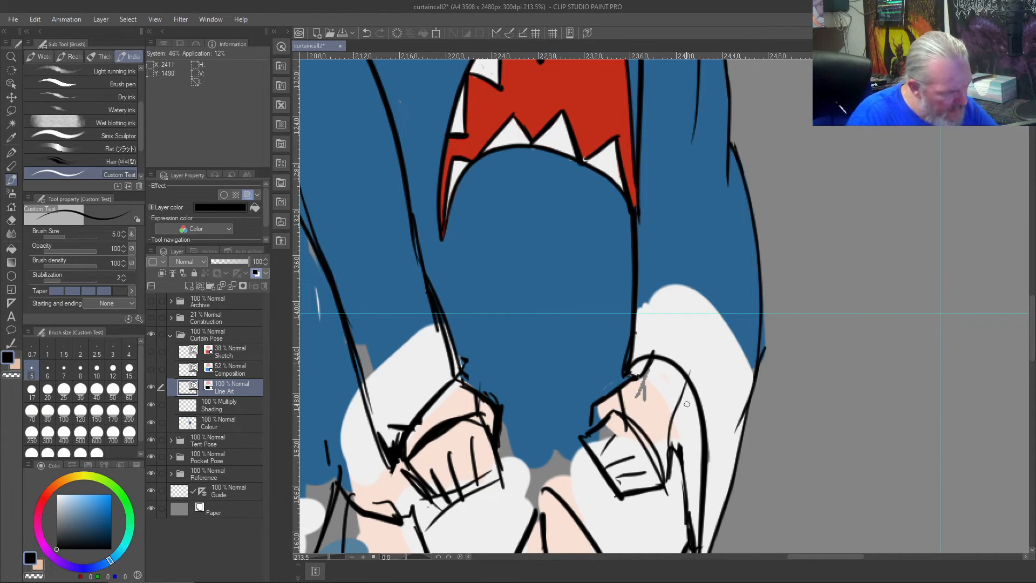
{"action": "key", "text": "ctrl+z"}
{"action": "left_click_drag", "start_coordinate": [684, 389], "coordinate": [665, 459]}
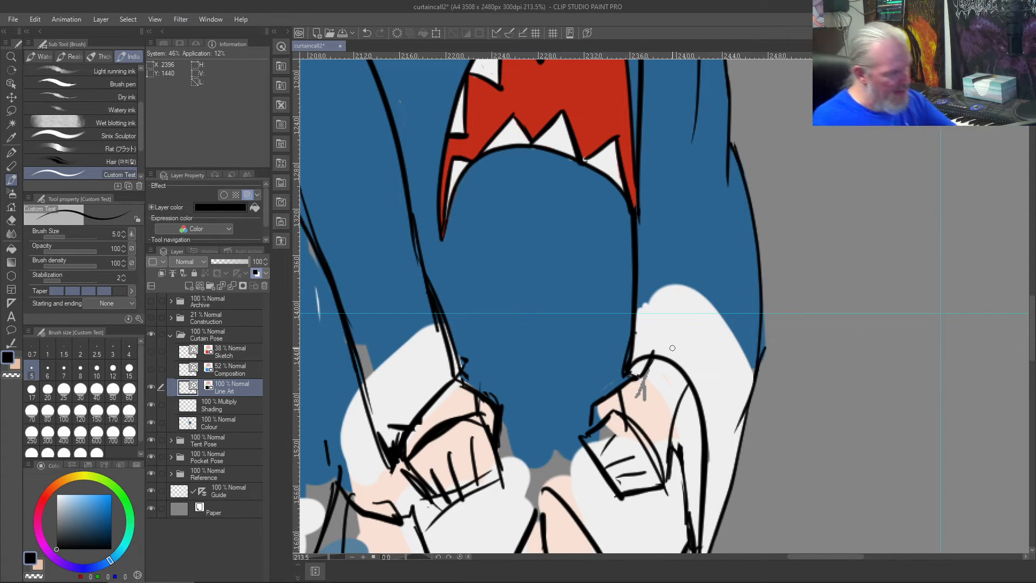
{"action": "key", "text": "ctrl+shift+z"}
{"action": "key", "text": "ctrl+z"}
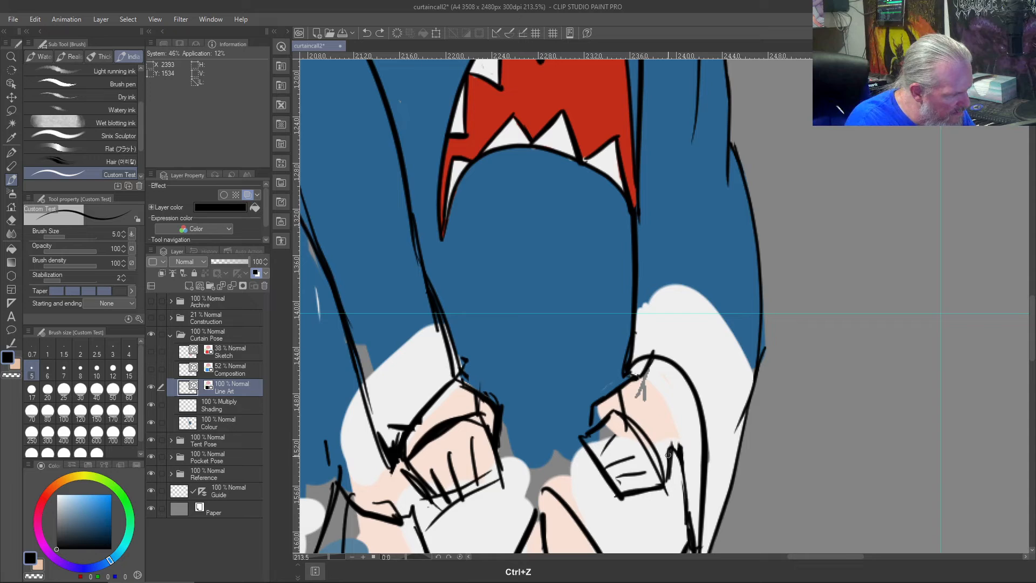
- Try several versions of the inner cuff line between the rightmost hand's outer side and the curved cuff edge
{"action": "mouse_move", "coordinate": [670, 458]}
{"action": "left_mouse_down"}
{"action": "mouse_move", "coordinate": [666, 406]}
{"action": "mouse_move", "coordinate": [687, 386]}
{"action": "left_mouse_up"}
{"action": "key", "text": "ctrl+z"}
{"action": "left_click_drag", "start_coordinate": [674, 421], "coordinate": [689, 385]}
{"action": "key", "text": "ctrl+z"}
{"action": "key", "text": "ctrl+z"}
{"action": "mouse_move", "coordinate": [671, 422]}
{"action": "left_mouse_down"}
{"action": "mouse_move", "coordinate": [684, 364]}
{"action": "mouse_move", "coordinate": [675, 421]}
{"action": "left_mouse_up"}
{"action": "key", "text": "ctrl+z"}
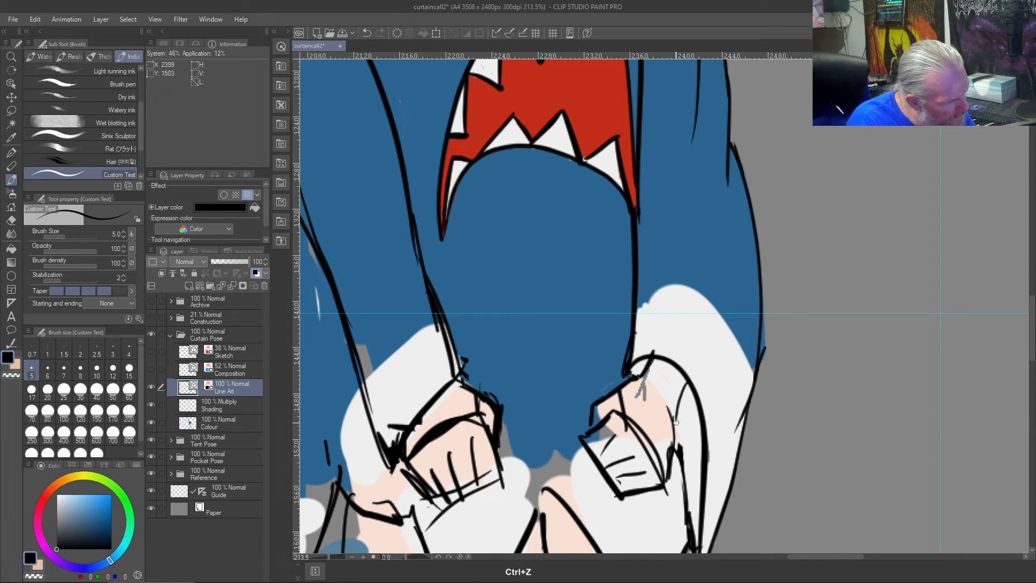
{"action": "key", "text": "ctrl+z"}
{"action": "left_click_drag", "start_coordinate": [686, 382], "coordinate": [674, 420]}
{"action": "key", "text": "ctrl+z"}
{"action": "key", "text": "ctrl+z"}
{"action": "mouse_move", "coordinate": [663, 416]}
{"action": "left_mouse_down"}
{"action": "mouse_move", "coordinate": [672, 451]}
{"action": "mouse_move", "coordinate": [695, 371]}
{"action": "left_mouse_up"}
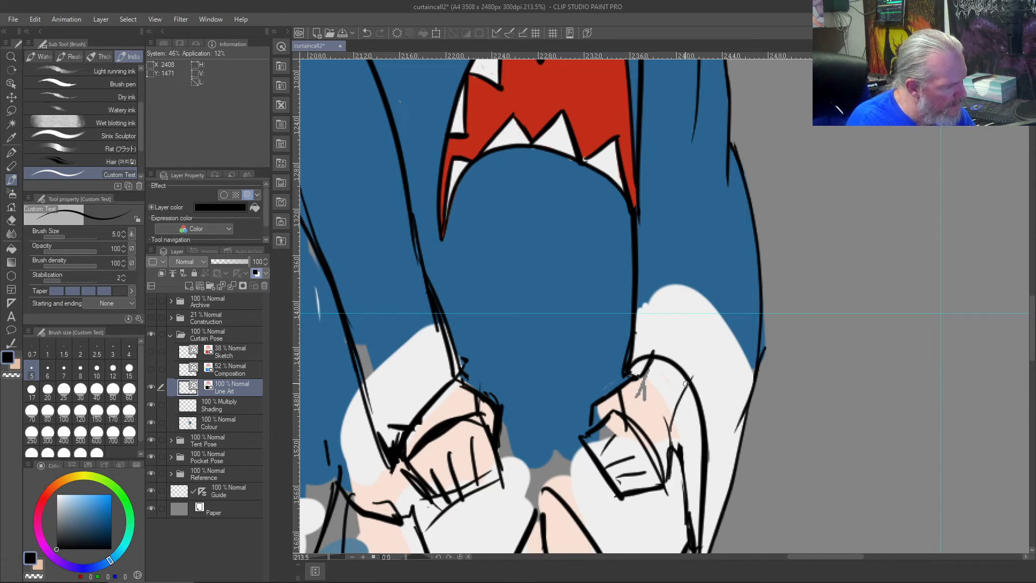
{"action": "key", "text": "ctrl+z"}
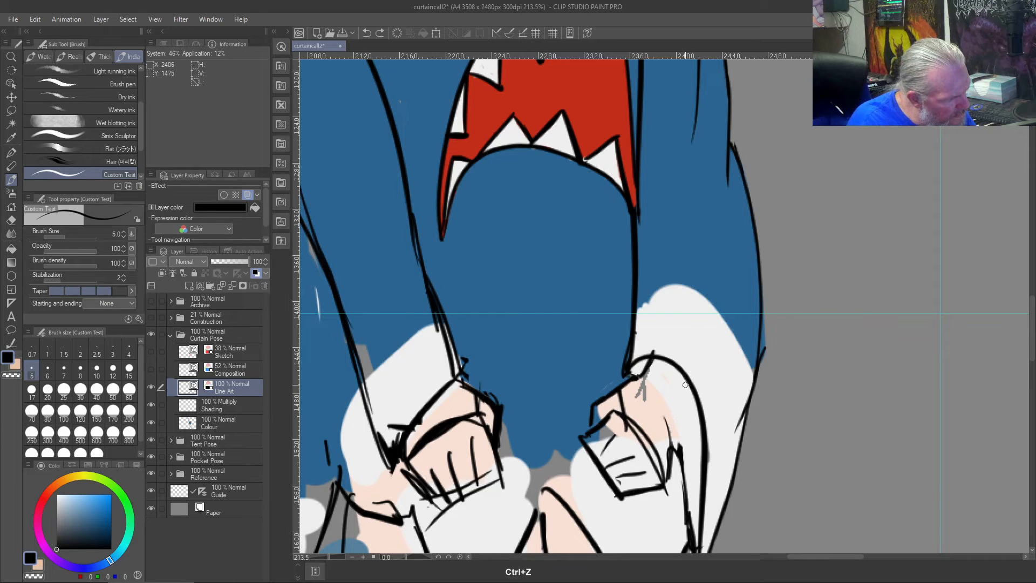
{"action": "mouse_move", "coordinate": [686, 383]}
{"action": "left_mouse_down"}
{"action": "mouse_move", "coordinate": [671, 433]}
{"action": "mouse_move", "coordinate": [689, 386]}
{"action": "mouse_move", "coordinate": [678, 409]}
{"action": "left_mouse_up"}
{"action": "key", "text": "ctrl+z"}
{"action": "key", "text": "ctrl+z"}
{"action": "key", "text": "ctrl+z"}
{"action": "left_click_drag", "start_coordinate": [675, 394], "coordinate": [683, 373]}
{"action": "key", "text": "ctrl+z"}
- Try the inner cuff line together with a short stroke for the outer side of the rightmost hand
{"action": "left_click_drag", "start_coordinate": [669, 428], "coordinate": [684, 380]}
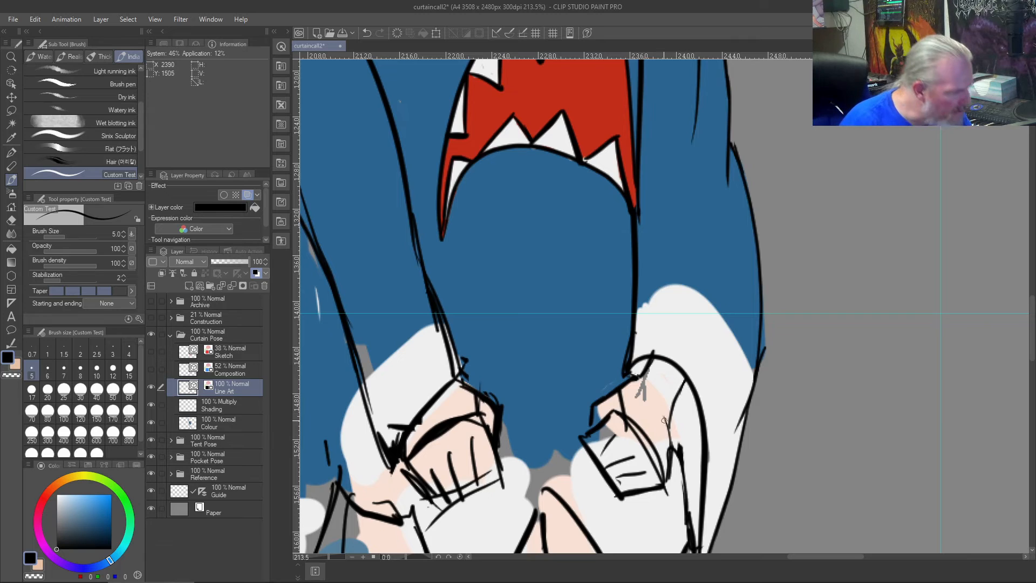
{"action": "left_click_drag", "start_coordinate": [664, 414], "coordinate": [671, 447]}
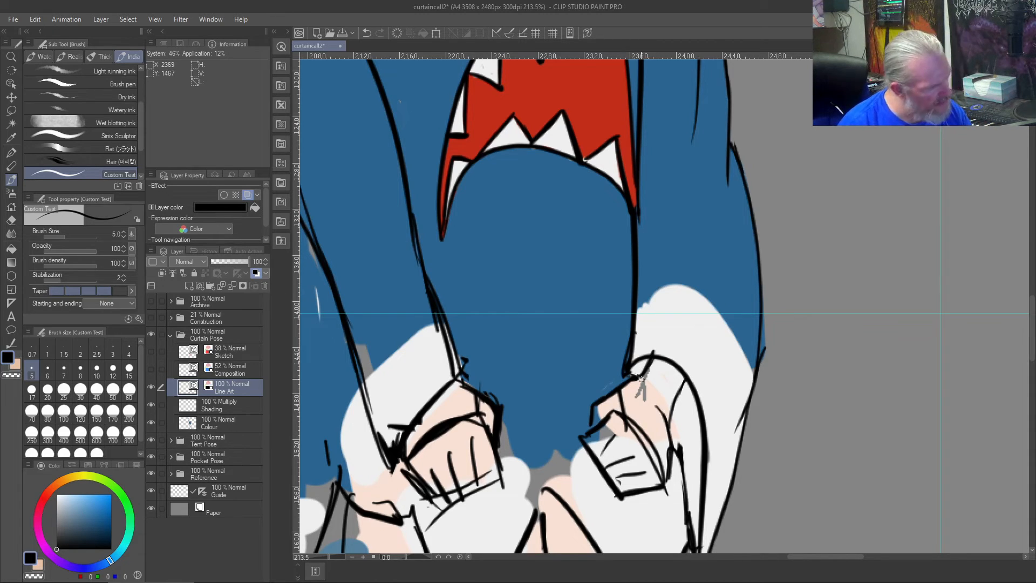
{"action": "key", "text": "ctrl+z"}
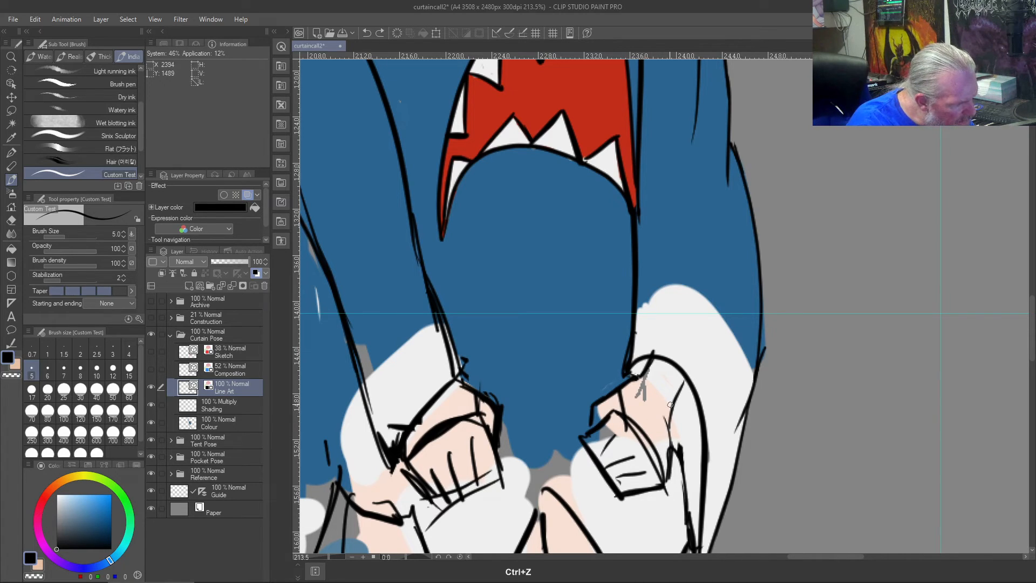
{"action": "key", "text": "ctrl+z"}
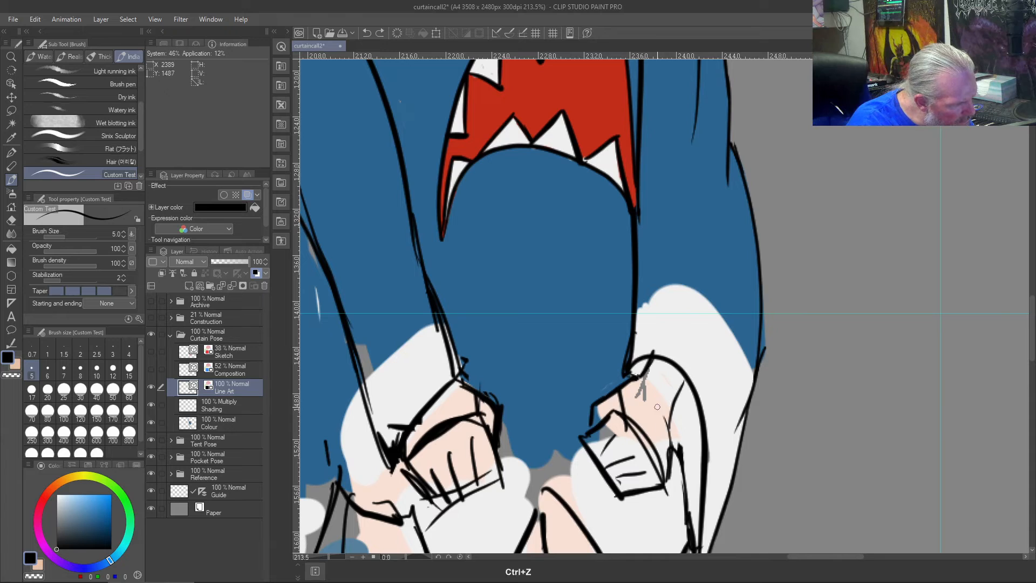
{"action": "key", "text": "ctrl+z"}
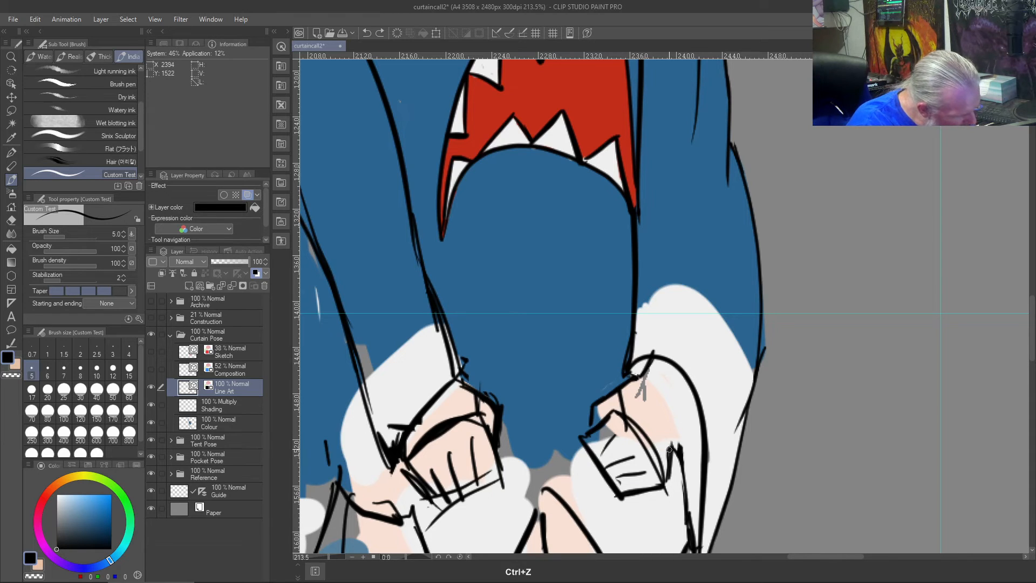
{"action": "key", "text": "ctrl+z"}
- Draw the inner cuff line up to the curved cuff edge, with a short stroke along the rightmost hand's outer side
{"action": "mouse_move", "coordinate": [669, 444]}
{"action": "left_mouse_down"}
{"action": "mouse_move", "coordinate": [659, 414]}
{"action": "mouse_move", "coordinate": [687, 377]}
{"action": "left_mouse_up"}
{"action": "key", "text": "ctrl+z"}
{"action": "mouse_move", "coordinate": [670, 423]}
{"action": "left_mouse_down"}
{"action": "mouse_move", "coordinate": [690, 381]}
{"action": "mouse_move", "coordinate": [670, 428]}
{"action": "mouse_move", "coordinate": [684, 384]}
{"action": "mouse_move", "coordinate": [676, 413]}
{"action": "left_mouse_up"}
{"action": "key", "text": "ctrl+z"}
{"action": "key", "text": "ctrl+z"}
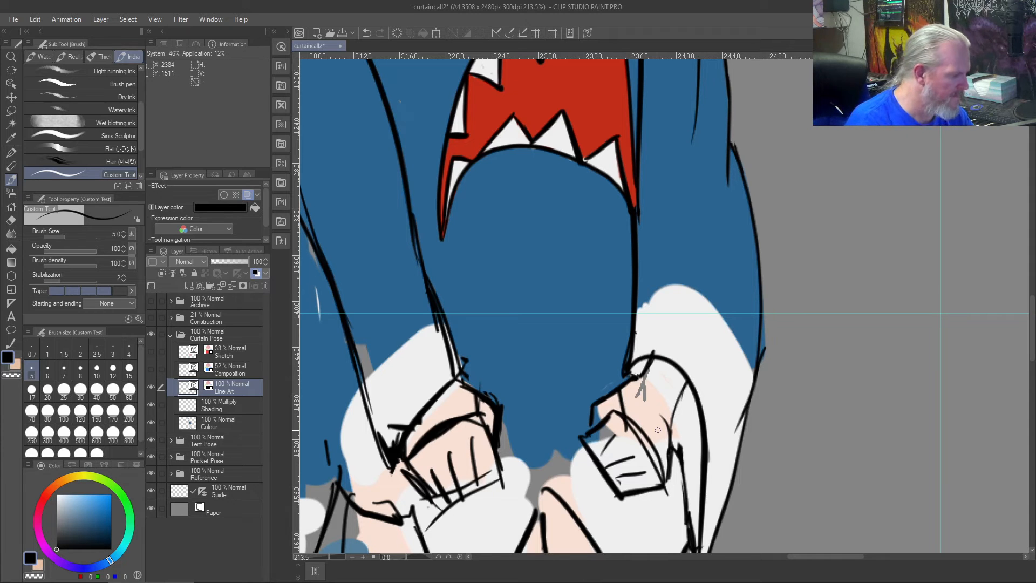
- Erase the thick spiked overshoot below the inner cuff line with the Vector eraser
{"action": "scroll", "coordinate": [658, 430], "scroll_direction": "down", "scroll_amount": 1}
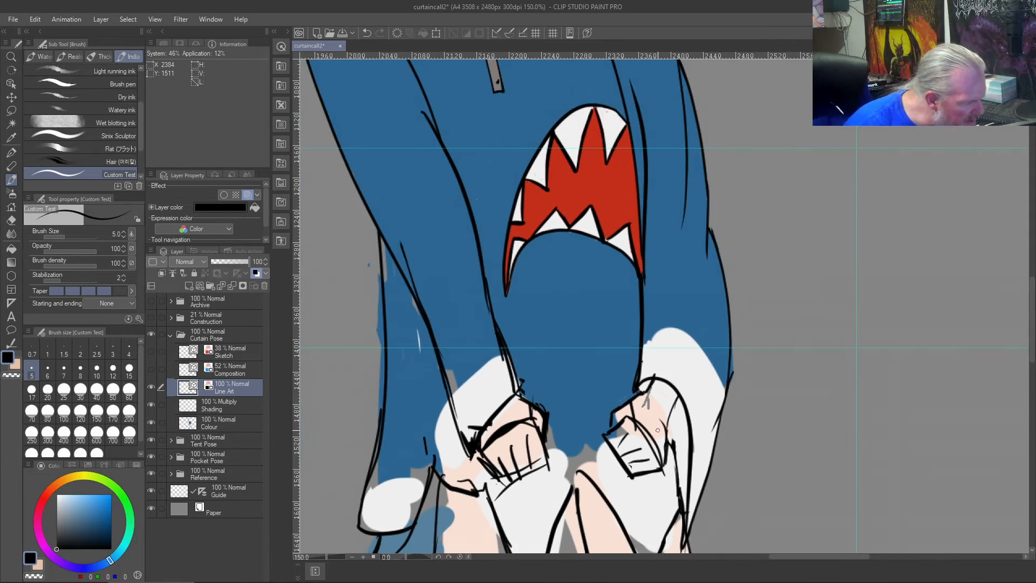
{"action": "scroll", "coordinate": [657, 430], "scroll_direction": "up", "scroll_amount": 5}
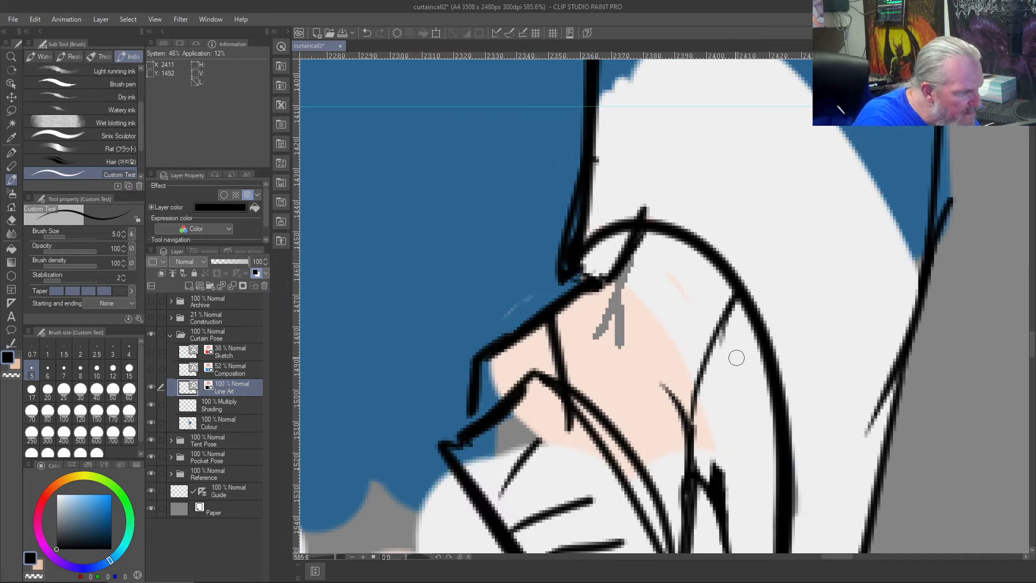
{"action": "key", "text": "j"}
{"action": "mouse_move", "coordinate": [712, 458]}
{"action": "left_mouse_down"}
{"action": "mouse_move", "coordinate": [723, 499]}
{"action": "mouse_move", "coordinate": [723, 487]}
{"action": "mouse_move", "coordinate": [713, 513]}
{"action": "mouse_move", "coordinate": [722, 491]}
{"action": "mouse_move", "coordinate": [714, 476]}
{"action": "left_mouse_up"}
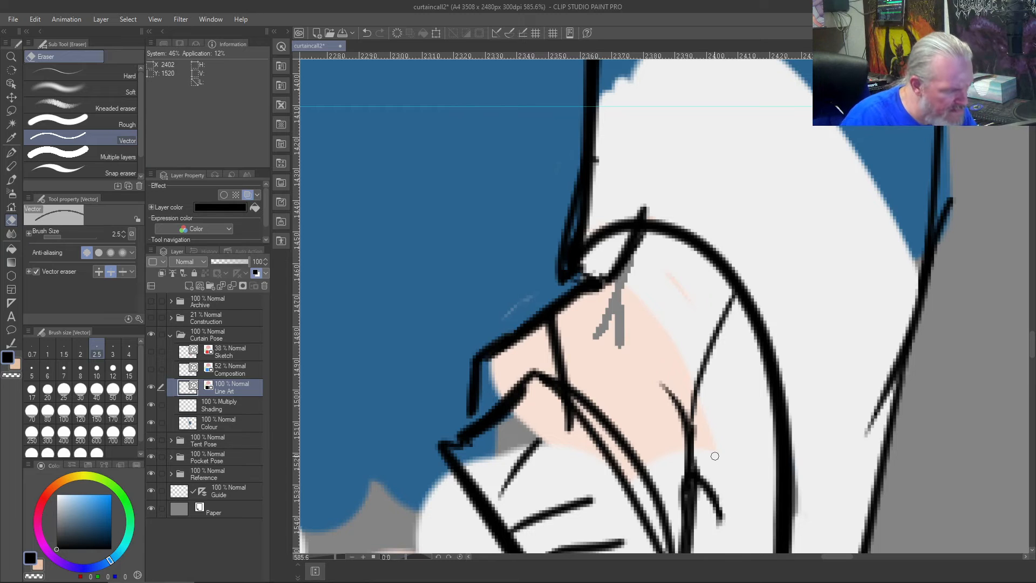
- Redraw the cuff fold below the rightmost hand with a thin black line joining the inner cuff line, using the size 5 brush
{"action": "scroll", "coordinate": [715, 456], "scroll_direction": "down", "scroll_amount": 4}
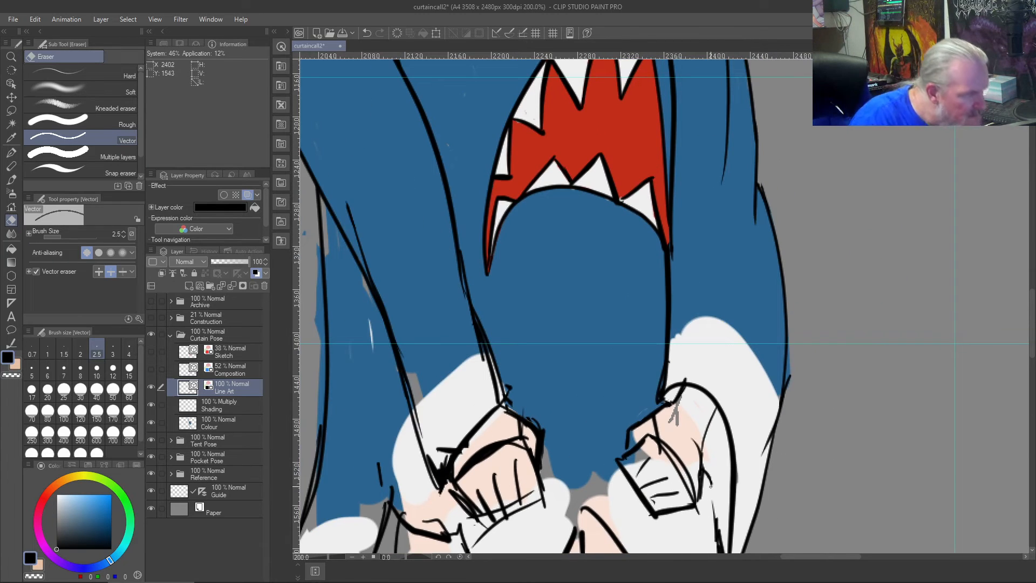
{"action": "key", "text": "b"}
{"action": "key", "text": "b"}
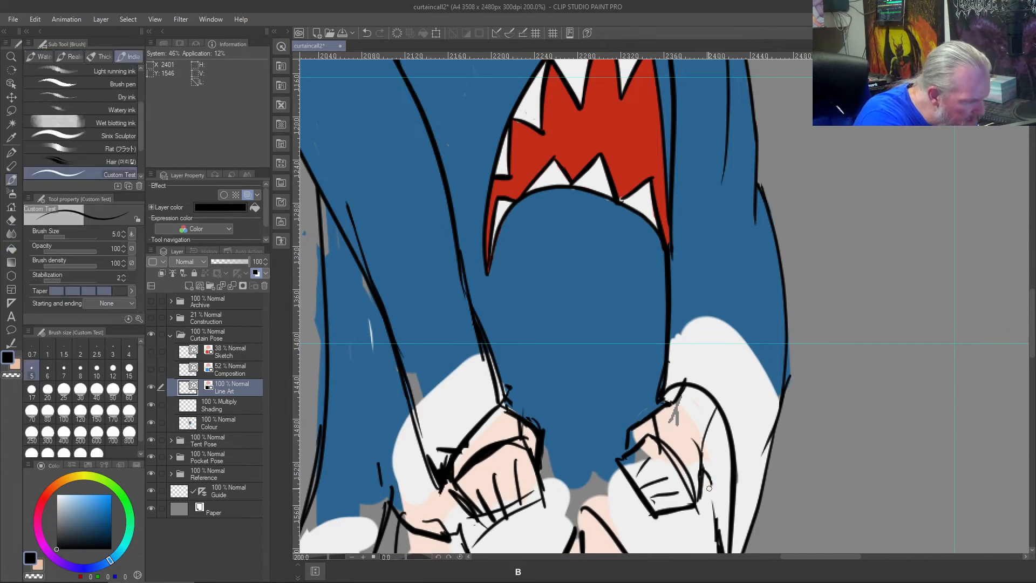
{"action": "left_click_drag", "start_coordinate": [718, 526], "coordinate": [705, 471]}
- Draw three tension creases in the hoodie fabric radiating from the knuckle of the rightmost hand
{"action": "scroll", "coordinate": [695, 443], "scroll_direction": "down", "scroll_amount": 4}
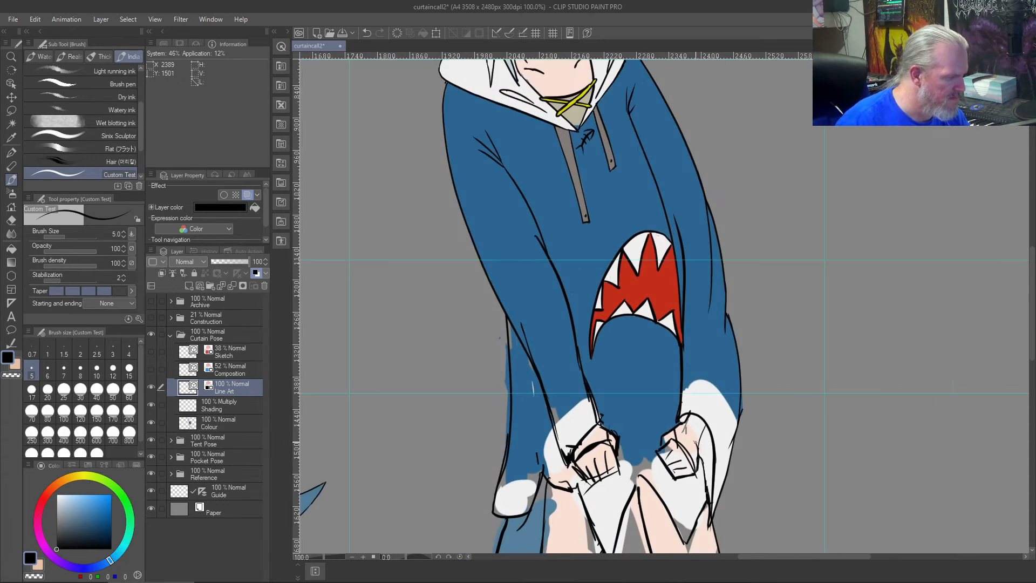
{"action": "scroll", "coordinate": [695, 443], "scroll_direction": "up", "scroll_amount": 4}
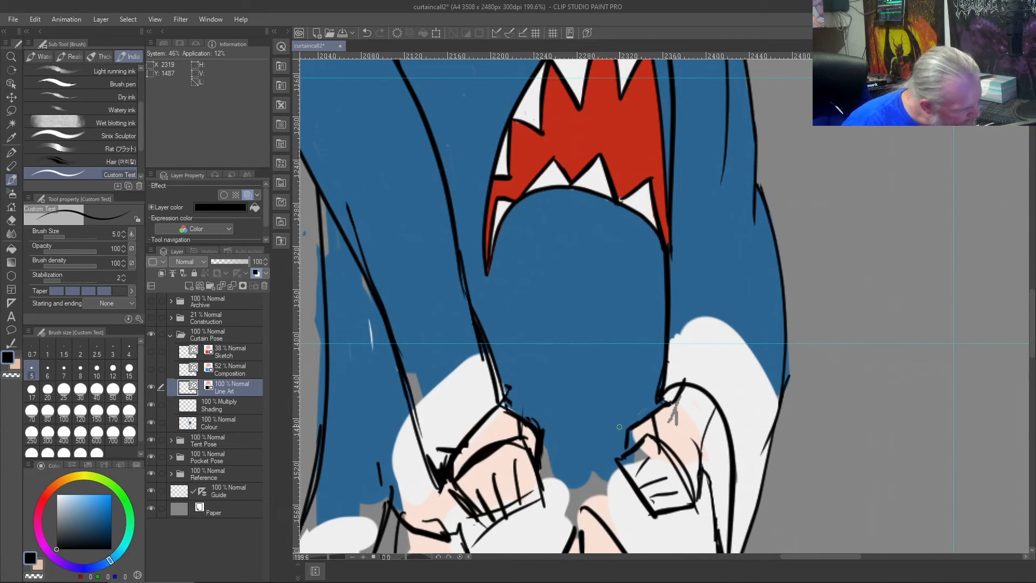
{"action": "left_click_drag", "start_coordinate": [623, 435], "coordinate": [622, 419]}
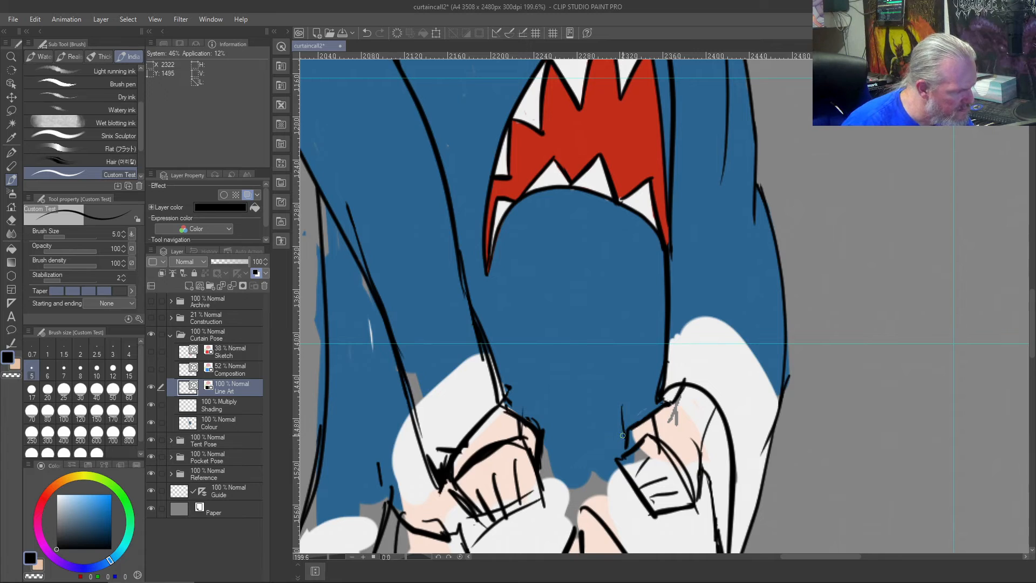
{"action": "left_click_drag", "start_coordinate": [624, 437], "coordinate": [593, 416]}
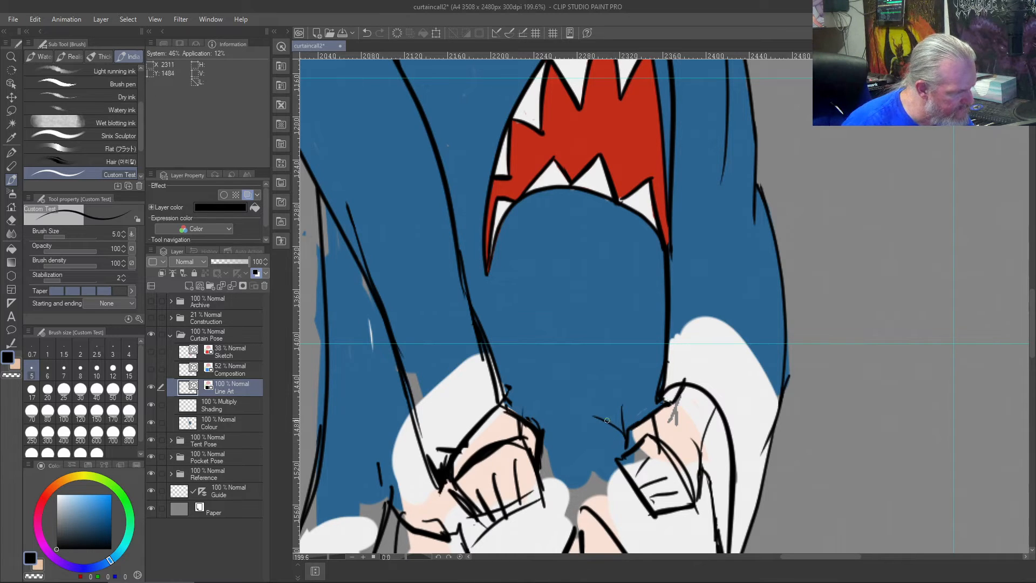
{"action": "left_click_drag", "start_coordinate": [624, 445], "coordinate": [577, 439]}
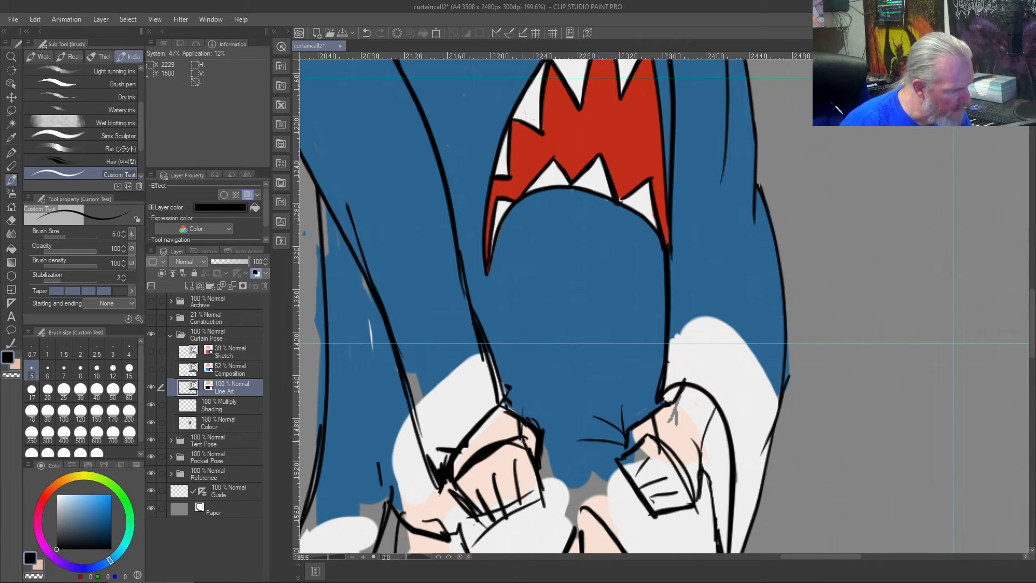
- Draw short tension creases in the hoodie fabric radiating from the other hand's knuckle towards the rightmost hand
{"action": "left_click_drag", "start_coordinate": [526, 443], "coordinate": [565, 443]}
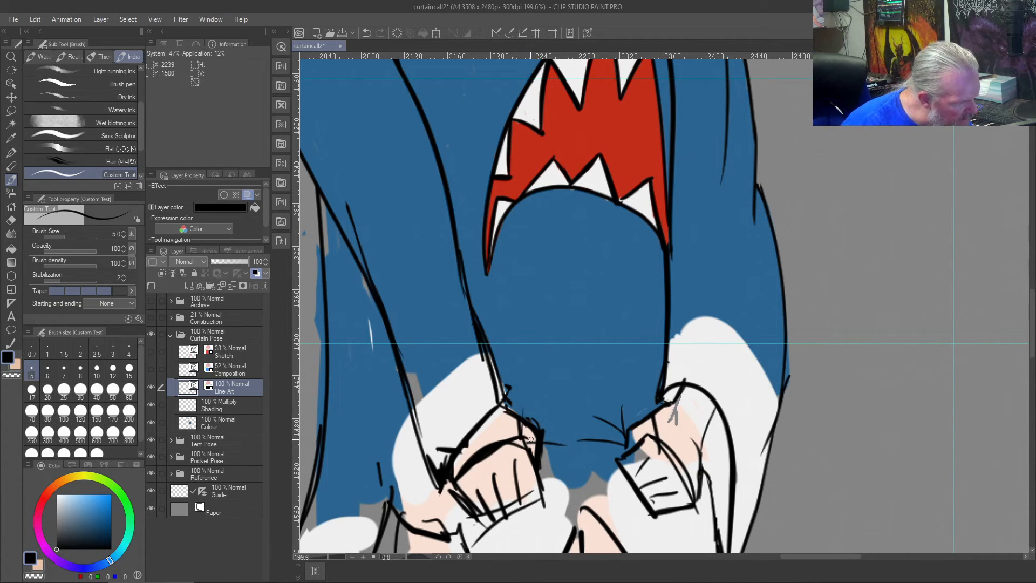
{"action": "left_click_drag", "start_coordinate": [543, 439], "coordinate": [568, 414]}
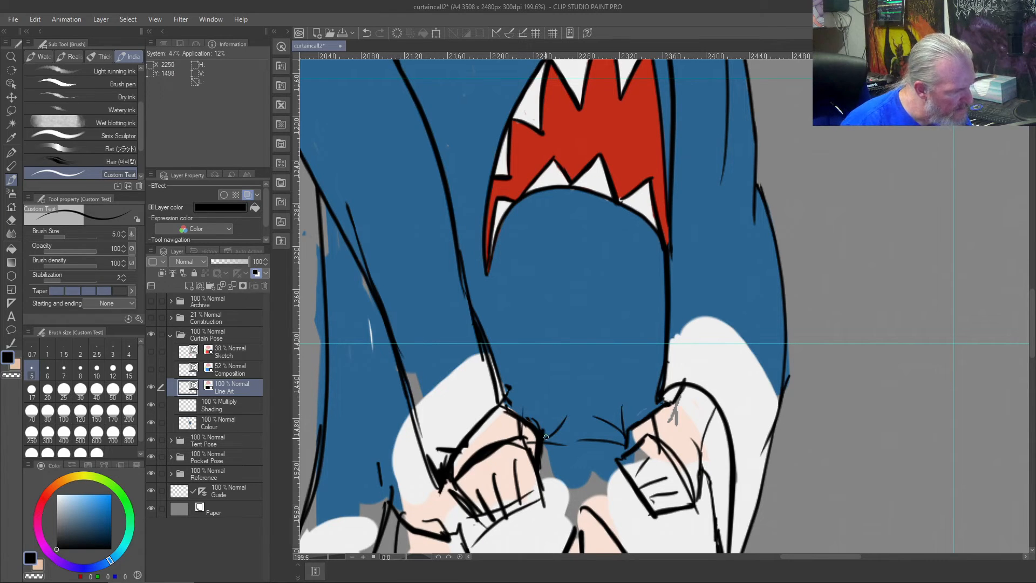
{"action": "key", "text": "ctrl+shift+z"}
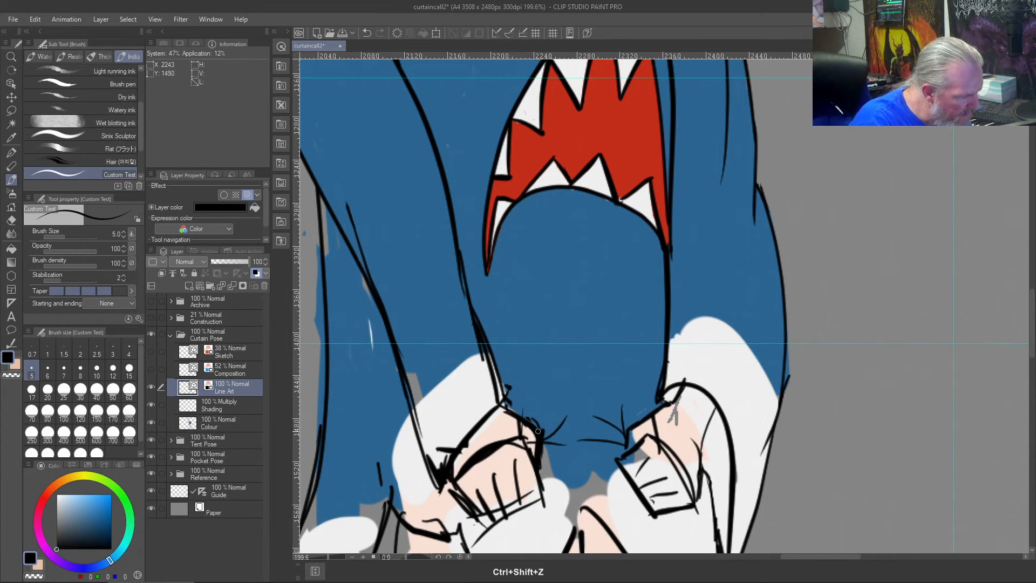
{"action": "key", "text": "ctrl+z"}
{"action": "left_click_drag", "start_coordinate": [565, 422], "coordinate": [544, 429]}
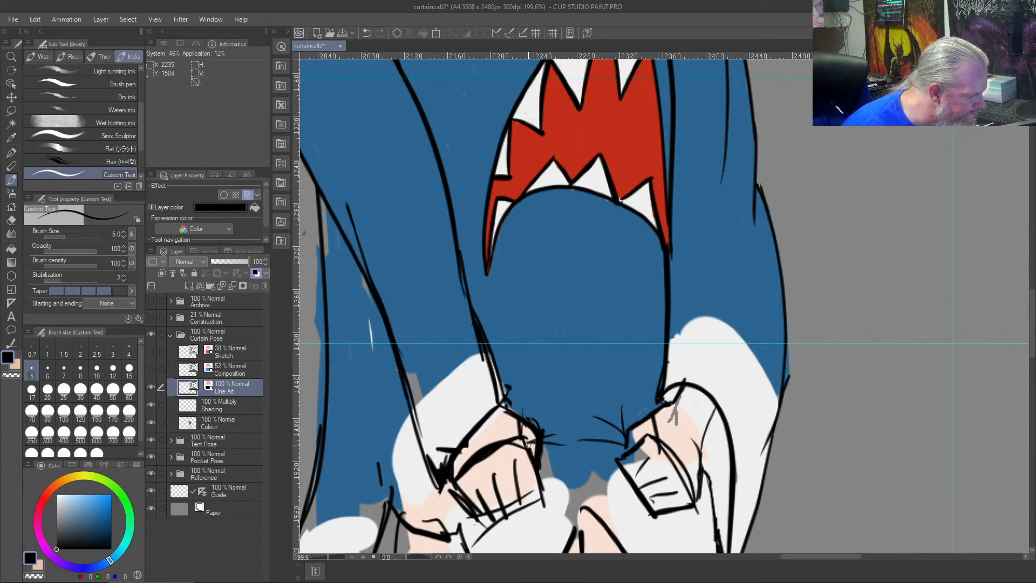
- Erase the thick rough outline at the other hand's knuckle with the Vector eraser
{"action": "scroll", "coordinate": [516, 420], "scroll_direction": "up", "scroll_amount": 2}
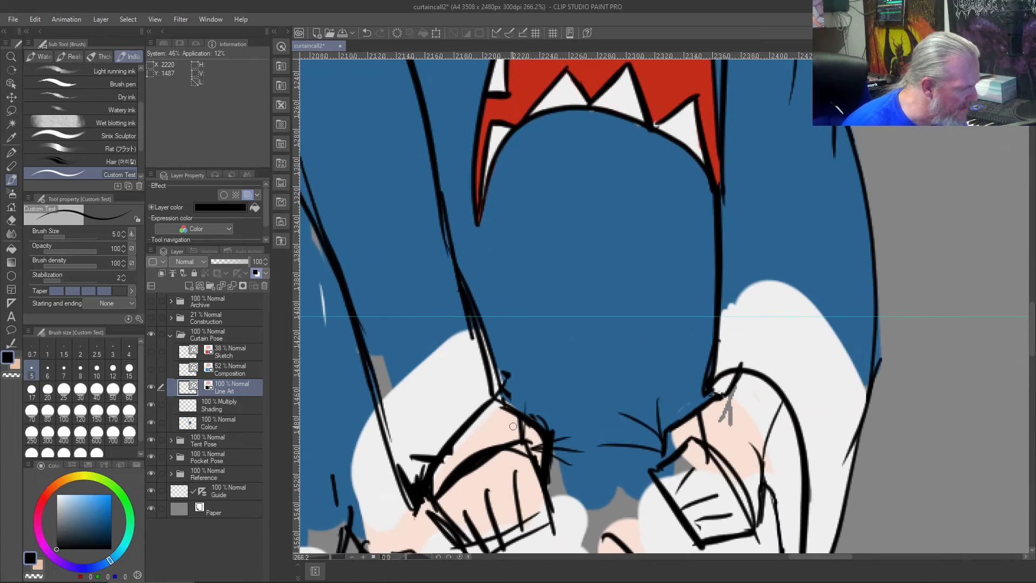
{"action": "key", "text": "j"}
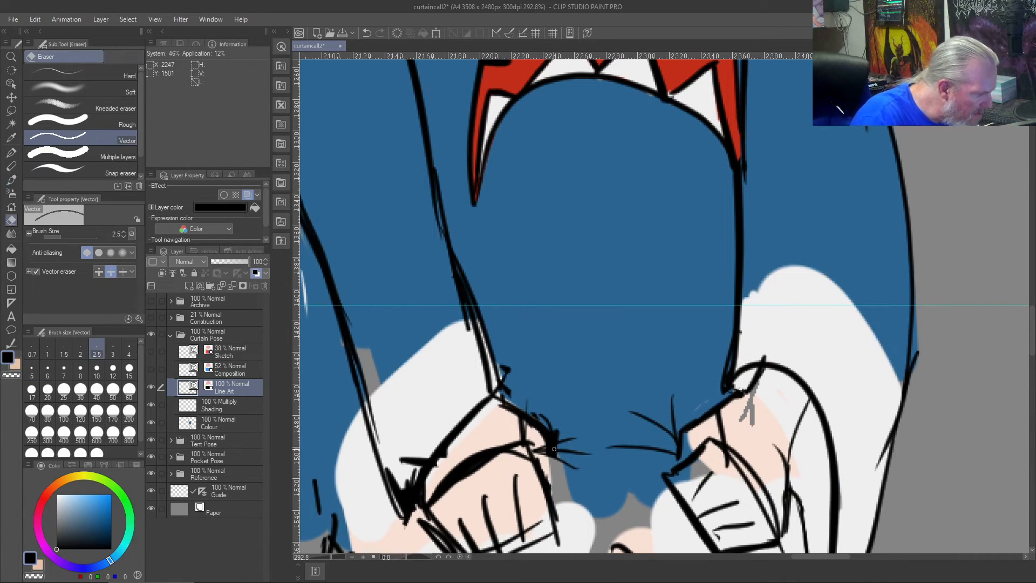
{"action": "left_click_drag", "start_coordinate": [552, 455], "coordinate": [545, 443]}
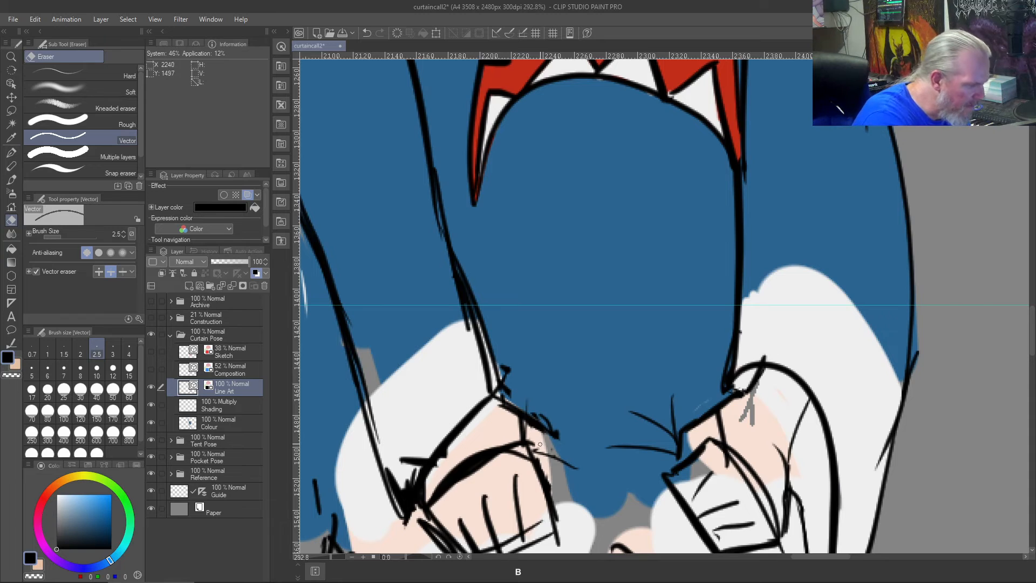
- Redraw the tension creases fanning out from the other hand's knuckle into the hoodie fabric with the size 5 brush
{"action": "key", "text": "b"}
{"action": "mouse_move", "coordinate": [573, 439]}
{"action": "left_mouse_down"}
{"action": "mouse_move", "coordinate": [534, 444]}
{"action": "mouse_move", "coordinate": [589, 457]}
{"action": "left_mouse_up"}
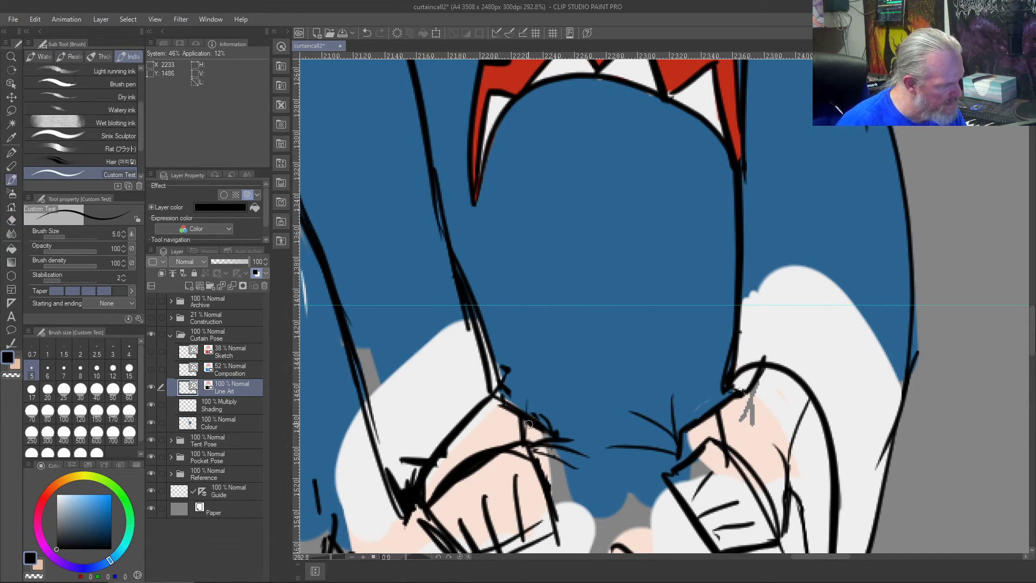
{"action": "left_click_drag", "start_coordinate": [534, 448], "coordinate": [592, 487]}
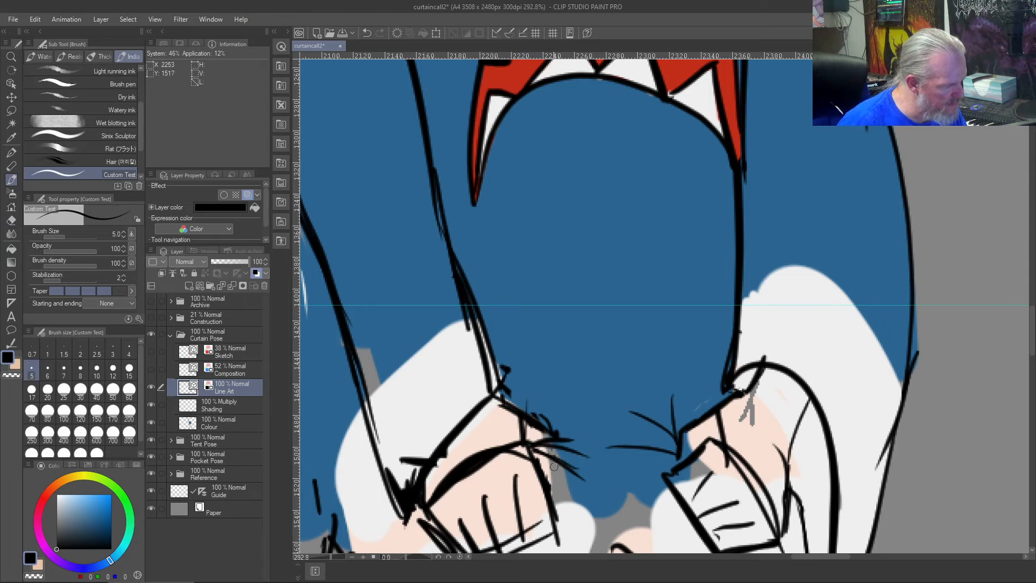
{"action": "key", "text": "ctrl+z"}
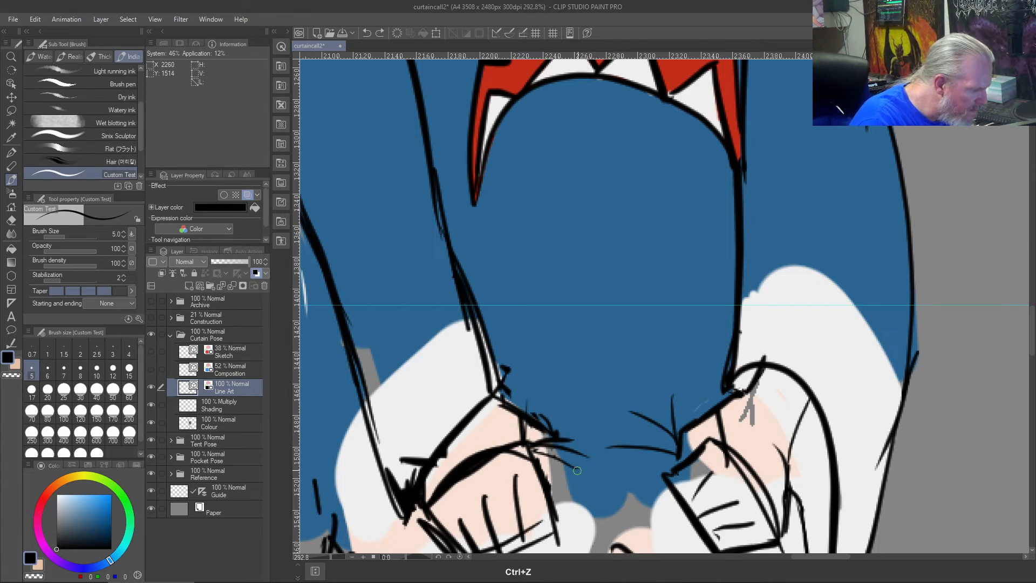
{"action": "left_click_drag", "start_coordinate": [535, 448], "coordinate": [586, 480]}
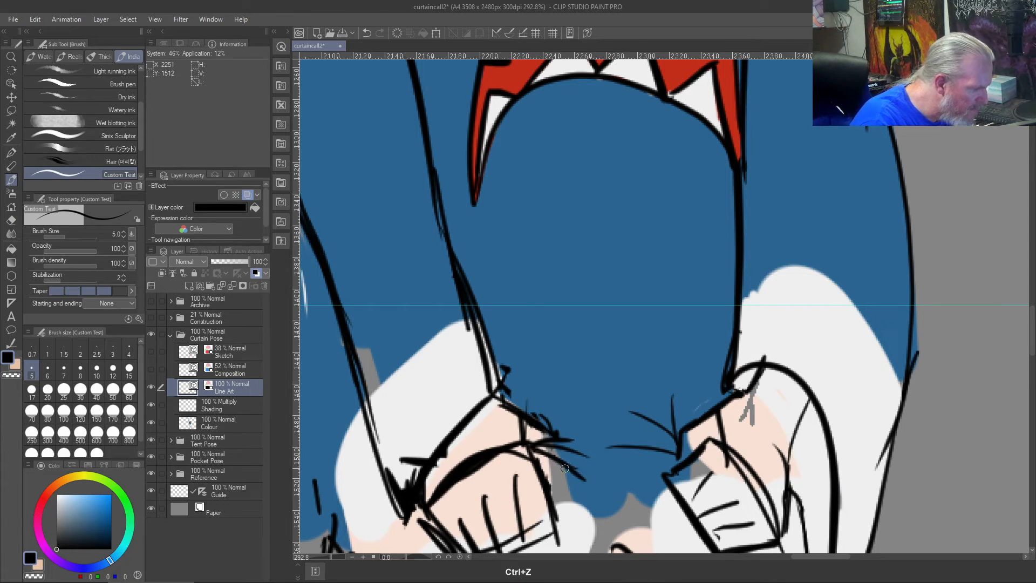
{"action": "key", "text": "ctrl+z"}
{"action": "left_click_drag", "start_coordinate": [538, 449], "coordinate": [583, 472]}
{"action": "key", "text": "ctrl+z"}
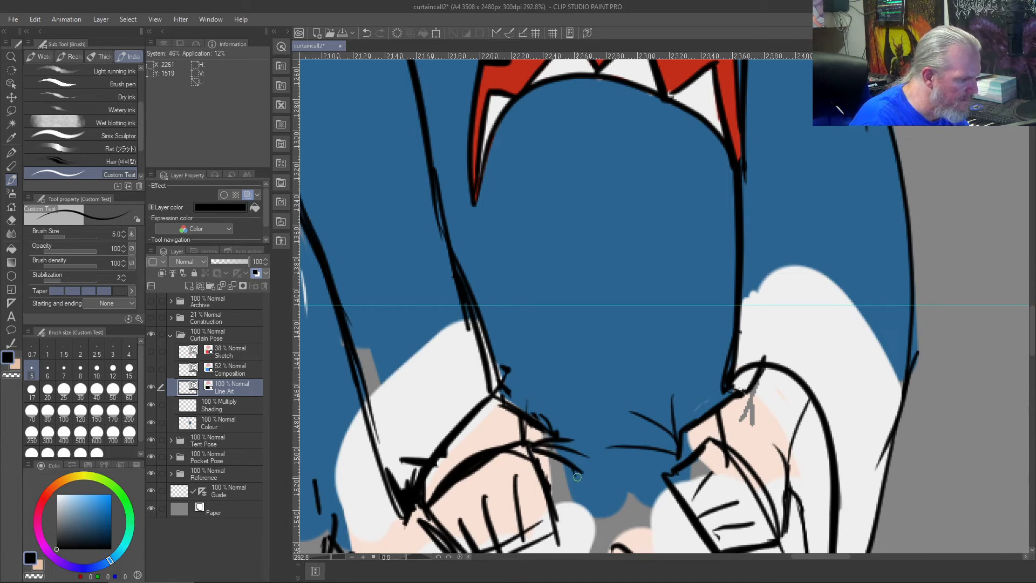
- Add a lower tension crease at each hand's knuckle, angling down into the hoodie fabric, with the size 5 brush
{"action": "left_click_drag", "start_coordinate": [571, 464], "coordinate": [580, 481]}
{"action": "key", "text": "ctrl+z"}
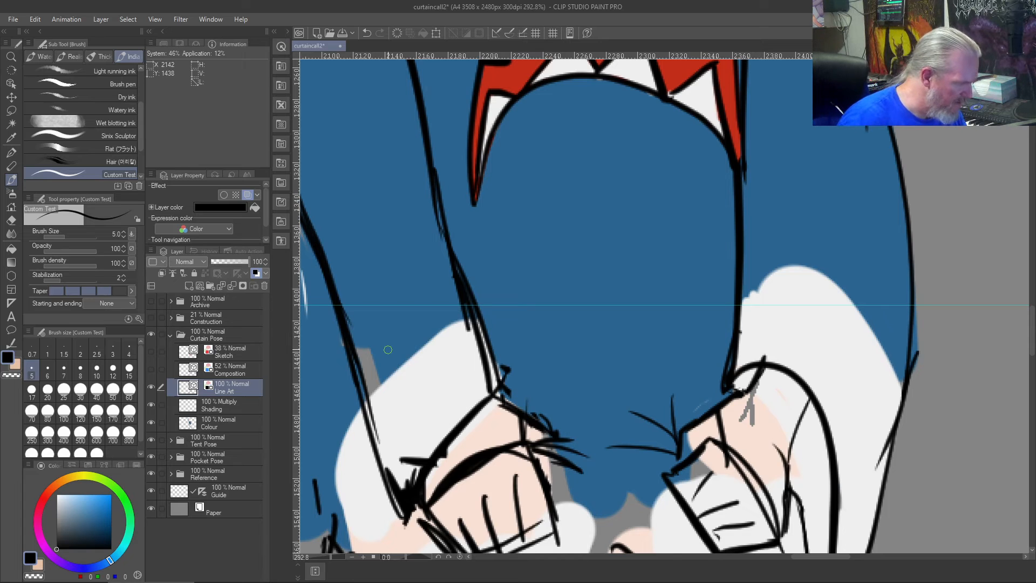
{"action": "scroll", "coordinate": [387, 350], "scroll_direction": "down", "scroll_amount": 3}
{"action": "scroll", "coordinate": [387, 347], "scroll_direction": "up", "scroll_amount": 2}
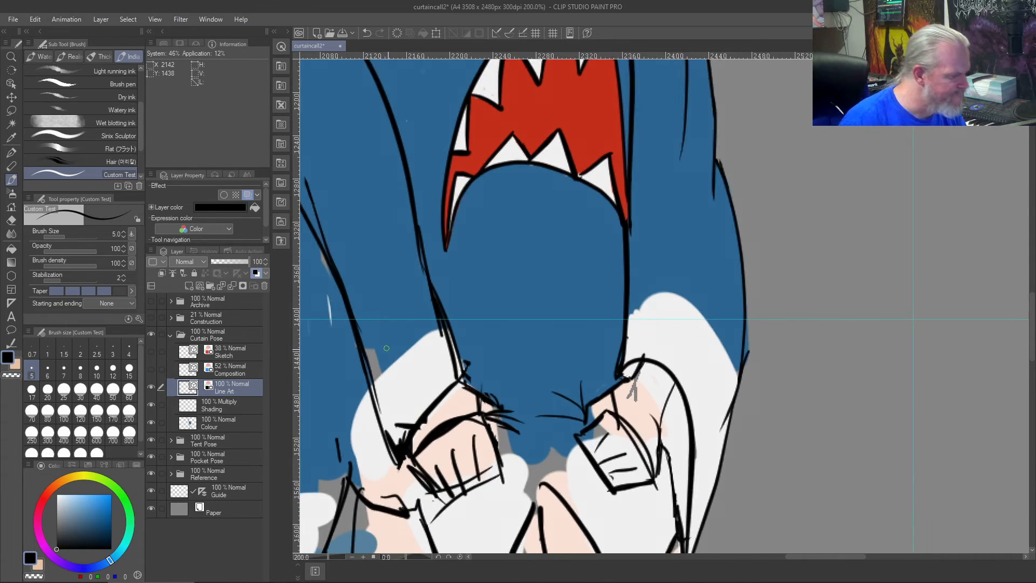
{"action": "left_click_drag", "start_coordinate": [628, 441], "coordinate": [596, 459]}
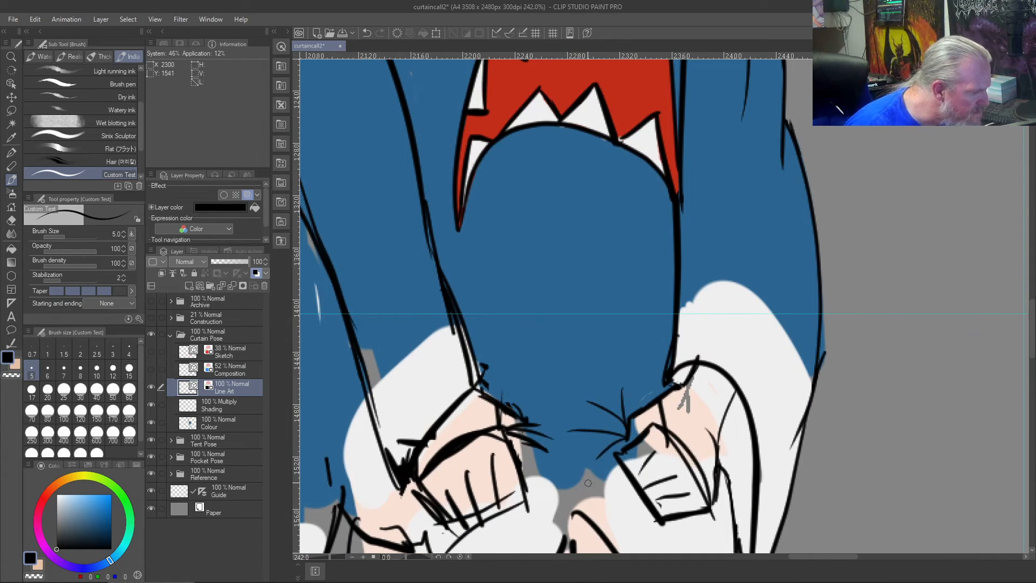
{"action": "key", "text": "ctrl+z"}
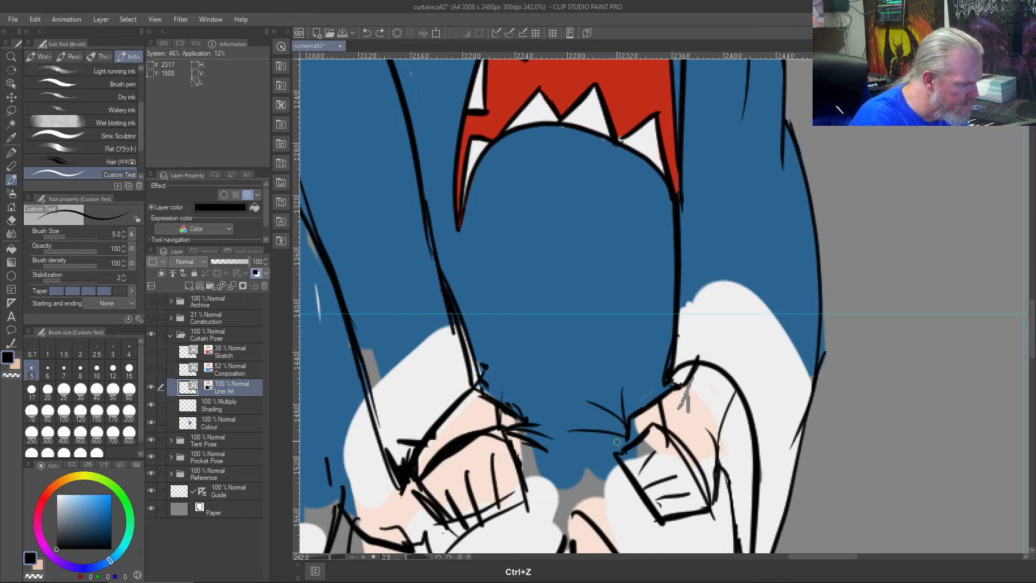
{"action": "left_click_drag", "start_coordinate": [624, 437], "coordinate": [600, 460]}
{"action": "key", "text": "ctrl+z"}
{"action": "key", "text": "ctrl+z"}
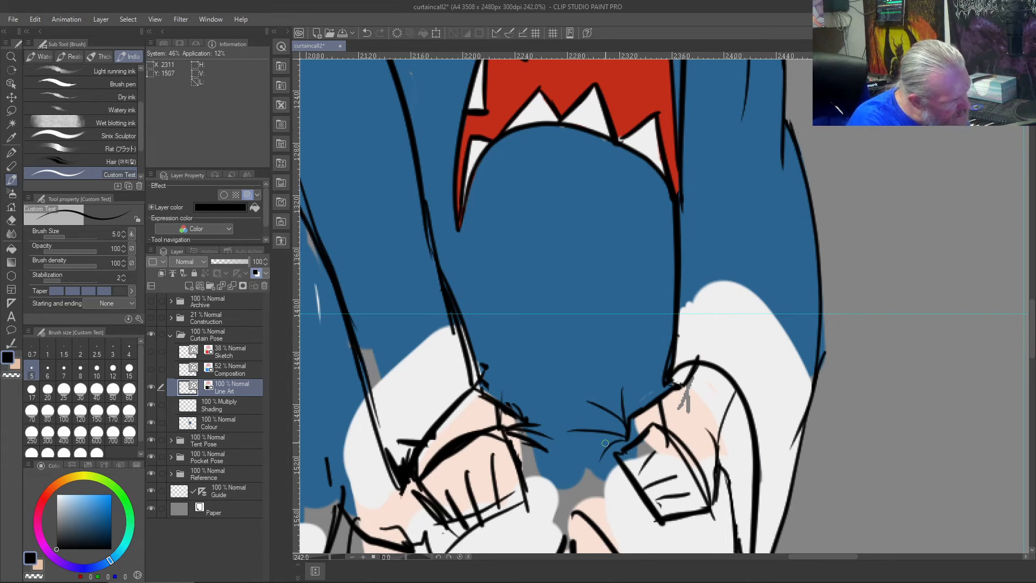
- Erase the stray rough strokes where the rightmost sleeve's inner line meets the hand with the size 2.5 Vector eraser
{"action": "scroll", "coordinate": [592, 398], "scroll_direction": "up", "scroll_amount": 2}
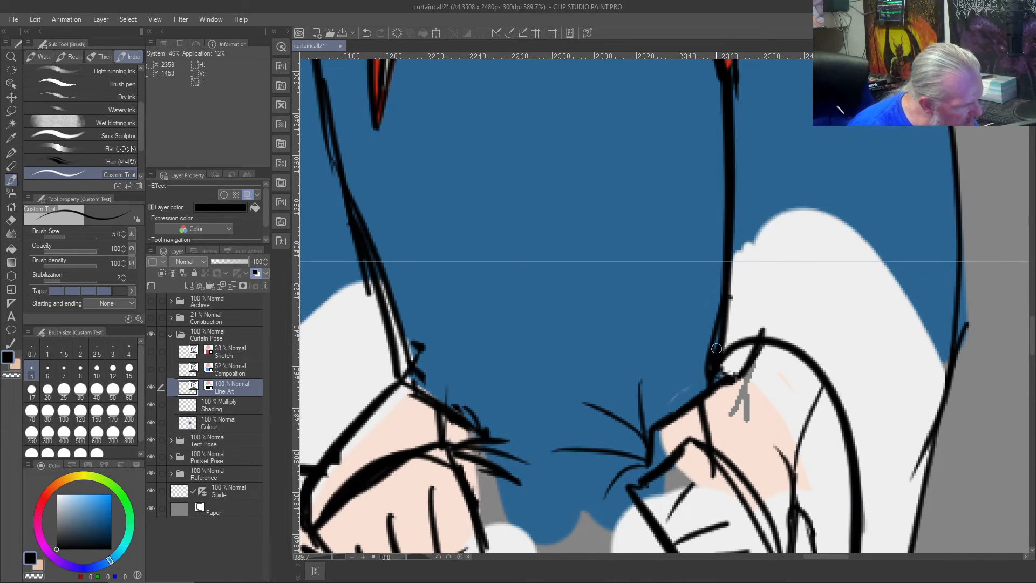
{"action": "scroll", "coordinate": [715, 340], "scroll_direction": "down", "scroll_amount": 3}
{"action": "scroll", "coordinate": [715, 336], "scroll_direction": "up", "scroll_amount": 3}
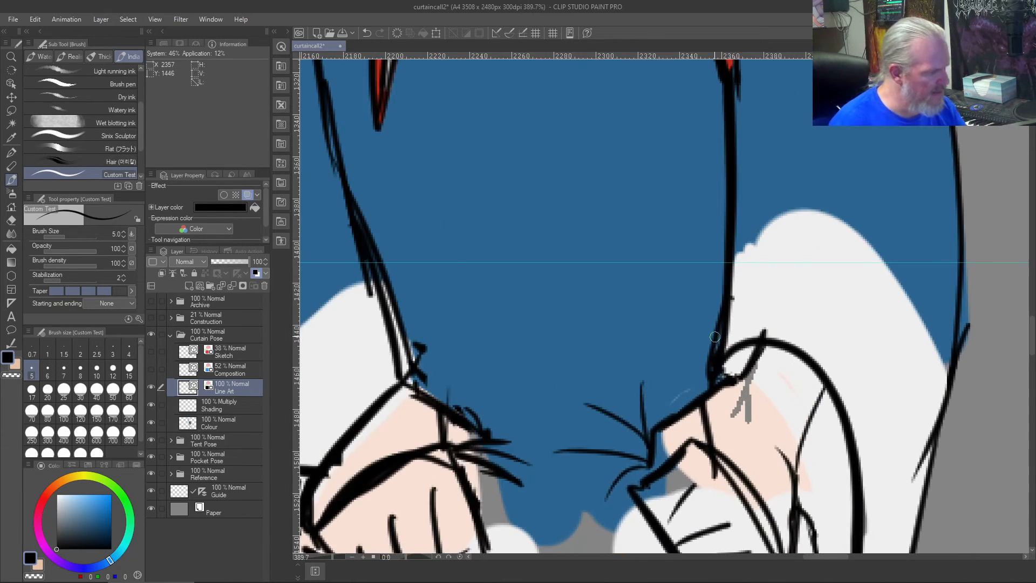
{"action": "key", "text": "j"}
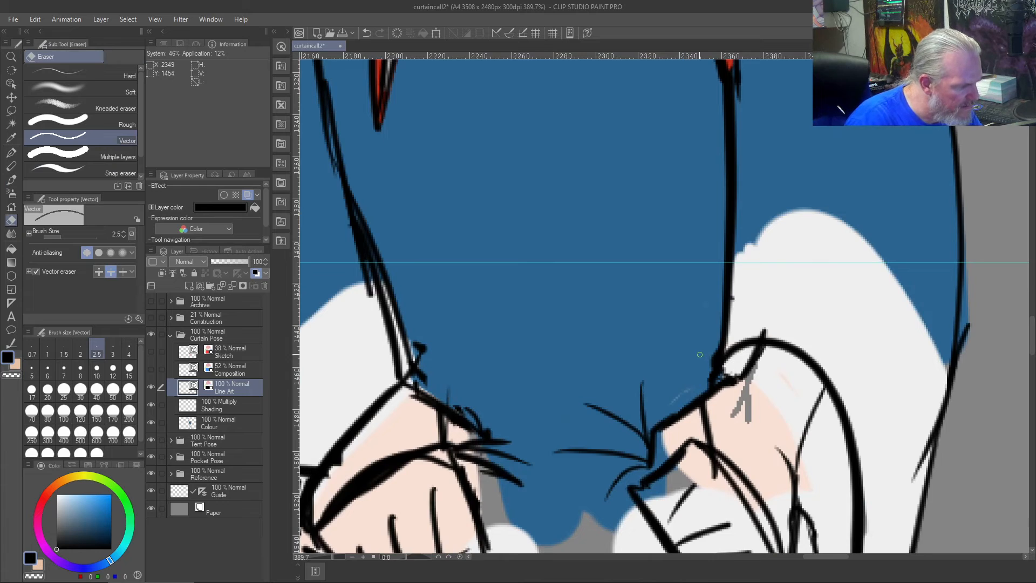
{"action": "scroll", "coordinate": [700, 355], "scroll_direction": "up", "scroll_amount": 3}
{"action": "left_click", "coordinate": [98, 271]}
{"action": "left_click_drag", "start_coordinate": [724, 327], "coordinate": [716, 367]}
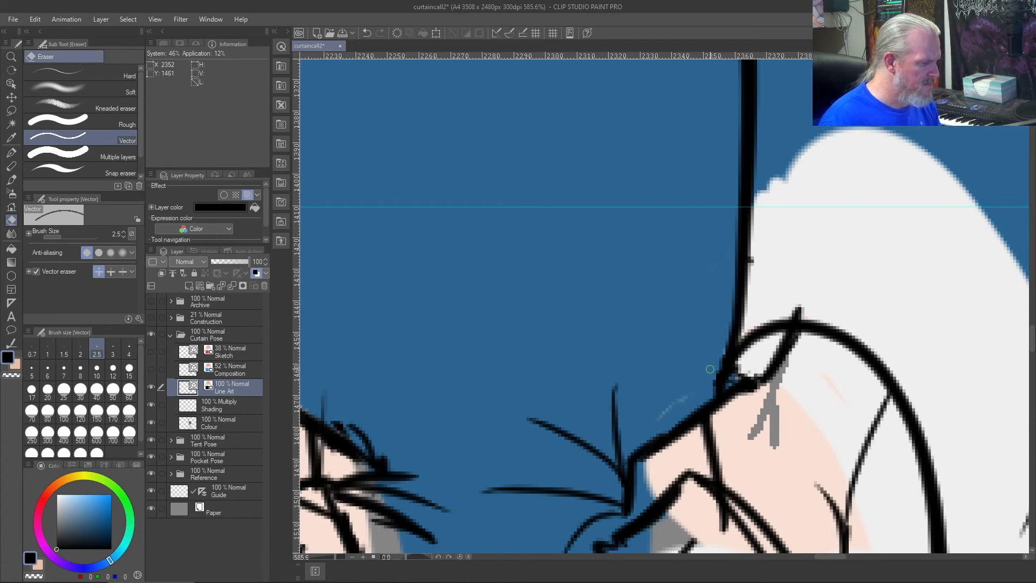
{"action": "scroll", "coordinate": [710, 369], "scroll_direction": "down", "scroll_amount": 10}
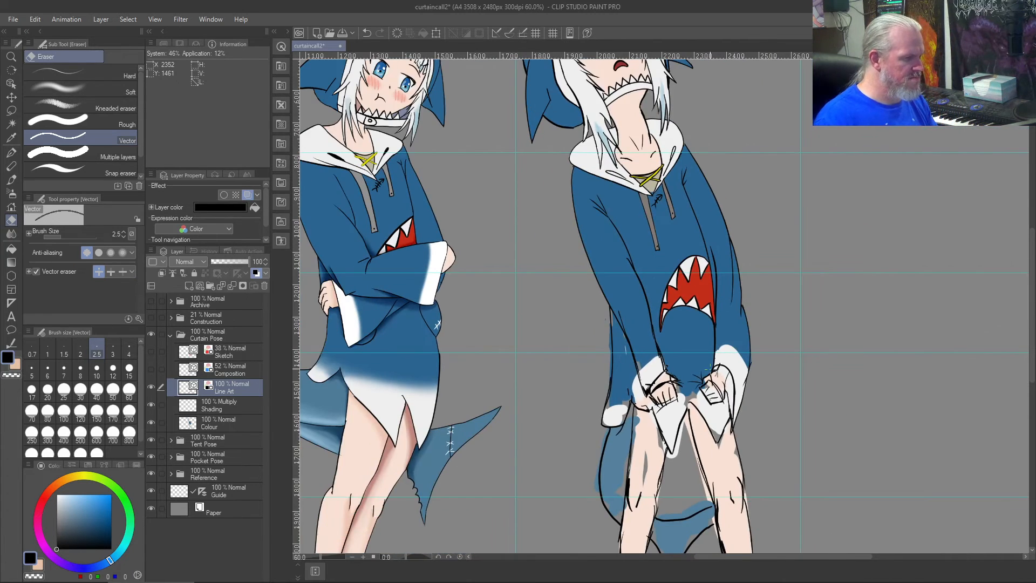
{"action": "scroll", "coordinate": [709, 369], "scroll_direction": "up", "scroll_amount": 6}
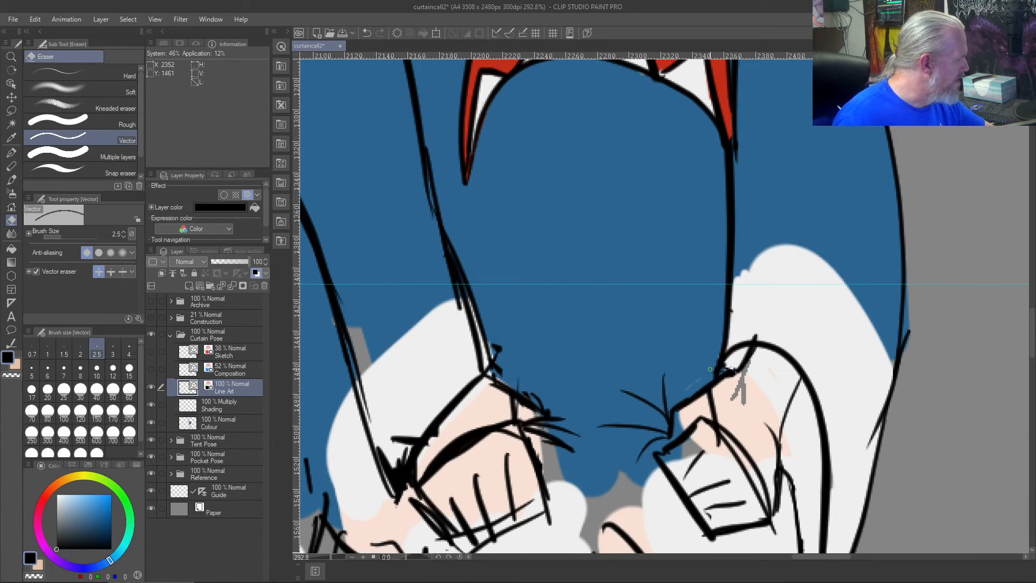
- Paint the sampled hoodie blue over the rightmost white cuff's upper edge on the Colour layer with the size 20 Soft airbrush
{"action": "left_click", "coordinate": [11, 179]}
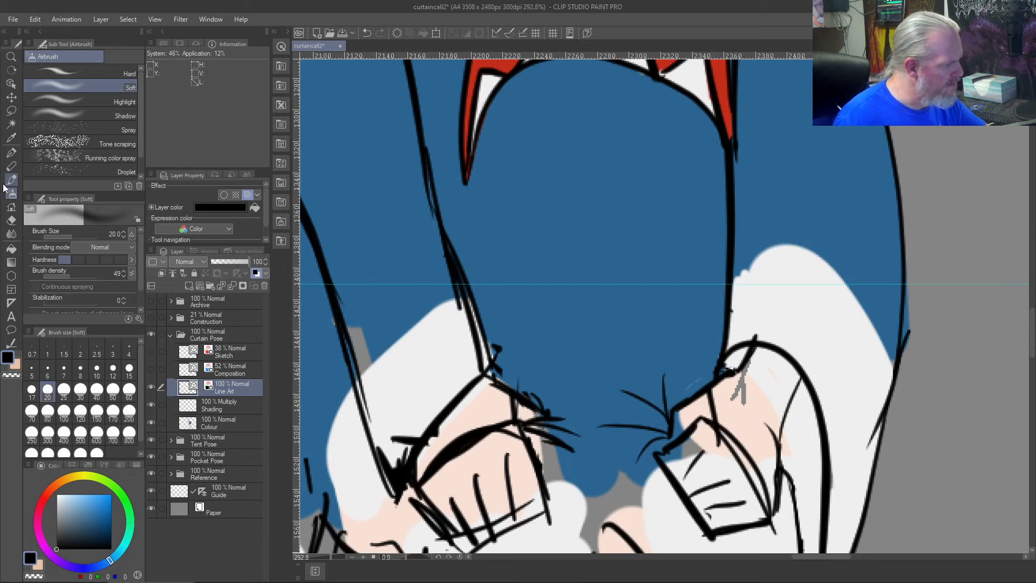
{"action": "right_click", "coordinate": [632, 154]}
{"action": "mouse_move", "coordinate": [735, 285]}
{"action": "left_mouse_down"}
{"action": "mouse_move", "coordinate": [788, 252]}
{"action": "mouse_move", "coordinate": [821, 300]}
{"action": "left_mouse_up"}
{"action": "key", "text": "ctrl+z"}
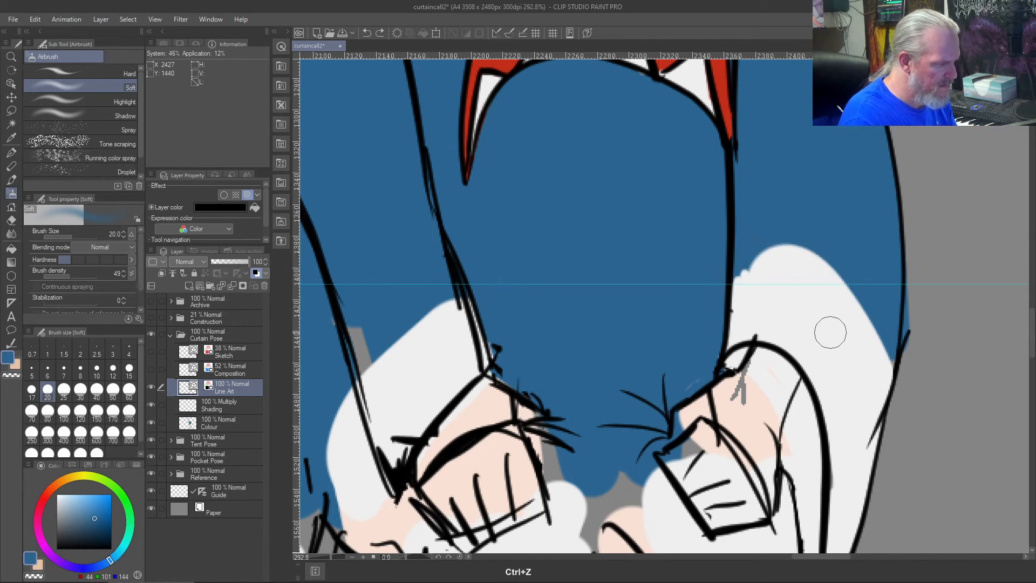
{"action": "left_click", "coordinate": [228, 426]}
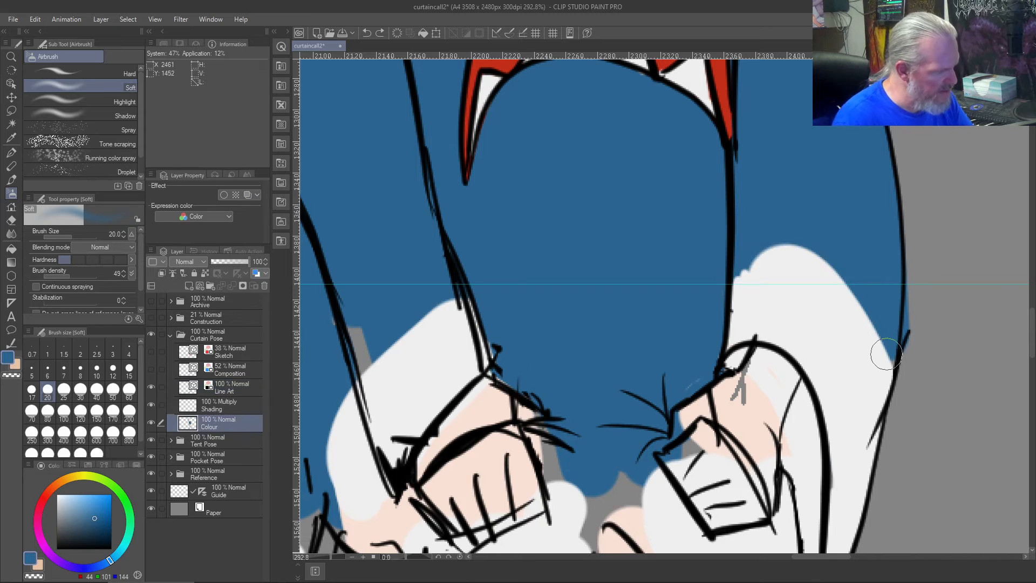
{"action": "mouse_move", "coordinate": [894, 371]}
{"action": "left_mouse_down"}
{"action": "mouse_move", "coordinate": [822, 285]}
{"action": "mouse_move", "coordinate": [765, 259]}
{"action": "mouse_move", "coordinate": [725, 278]}
{"action": "mouse_move", "coordinate": [827, 248]}
{"action": "mouse_move", "coordinate": [719, 275]}
{"action": "mouse_move", "coordinate": [858, 297]}
{"action": "mouse_move", "coordinate": [885, 268]}
{"action": "mouse_move", "coordinate": [846, 245]}
{"action": "mouse_move", "coordinate": [878, 316]}
{"action": "left_mouse_up"}
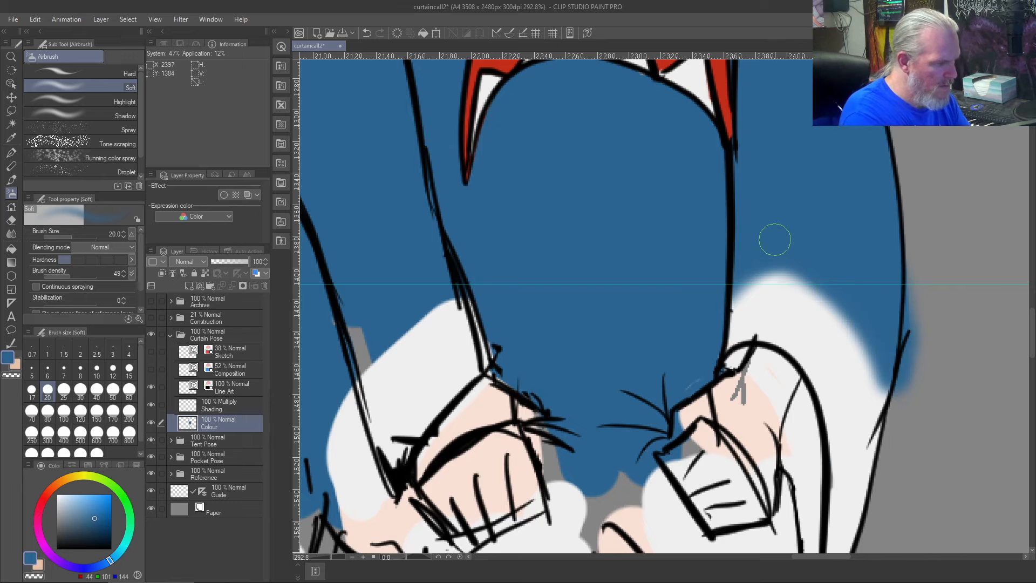
- Undo the cuff's trial airbrushing and spray a softer blue-to-white transition along its upper edge with the Soft airbrush at size 70
{"action": "key", "text": "bracketright"}
{"action": "key", "text": "bracketright"}
{"action": "key", "text": "bracketright"}
{"action": "key", "text": "bracketright"}
{"action": "key", "text": "bracketright"}
{"action": "key", "text": "bracketright"}
{"action": "mouse_move", "coordinate": [856, 297]}
{"action": "left_mouse_down"}
{"action": "mouse_move", "coordinate": [914, 373]}
{"action": "mouse_move", "coordinate": [899, 349]}
{"action": "mouse_move", "coordinate": [762, 287]}
{"action": "mouse_move", "coordinate": [923, 392]}
{"action": "mouse_move", "coordinate": [843, 278]}
{"action": "mouse_move", "coordinate": [742, 277]}
{"action": "mouse_move", "coordinate": [920, 397]}
{"action": "mouse_move", "coordinate": [771, 263]}
{"action": "mouse_move", "coordinate": [740, 261]}
{"action": "left_mouse_up"}
{"action": "key", "text": "ctrl+z"}
{"action": "key", "text": "ctrl+z"}
{"action": "key", "text": "ctrl+z"}
{"action": "key", "text": "ctrl+z"}
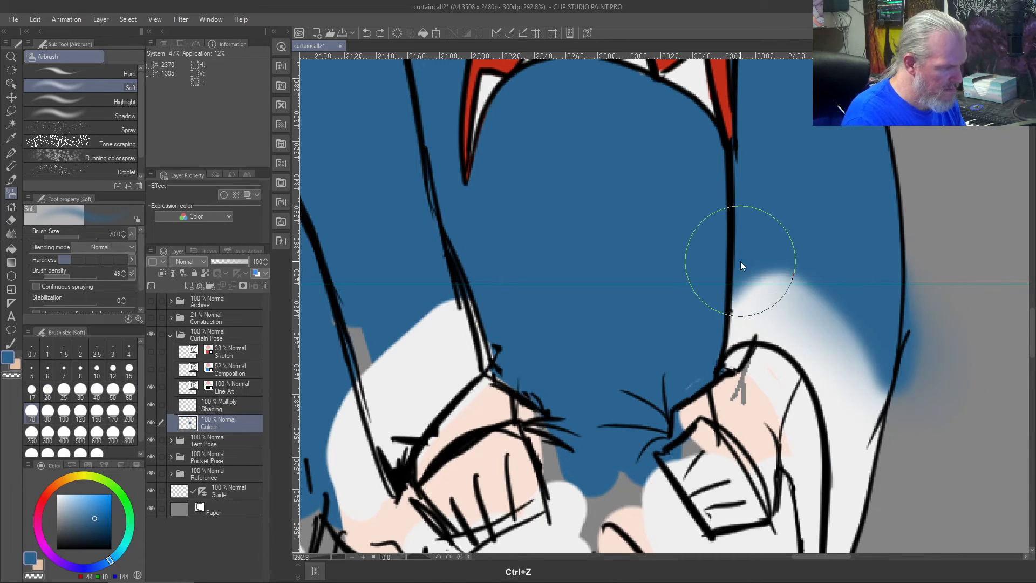
{"action": "key", "text": "ctrl+z"}
{"action": "key", "text": "ctrl+z"}
{"action": "key", "text": "ctrl+z"}
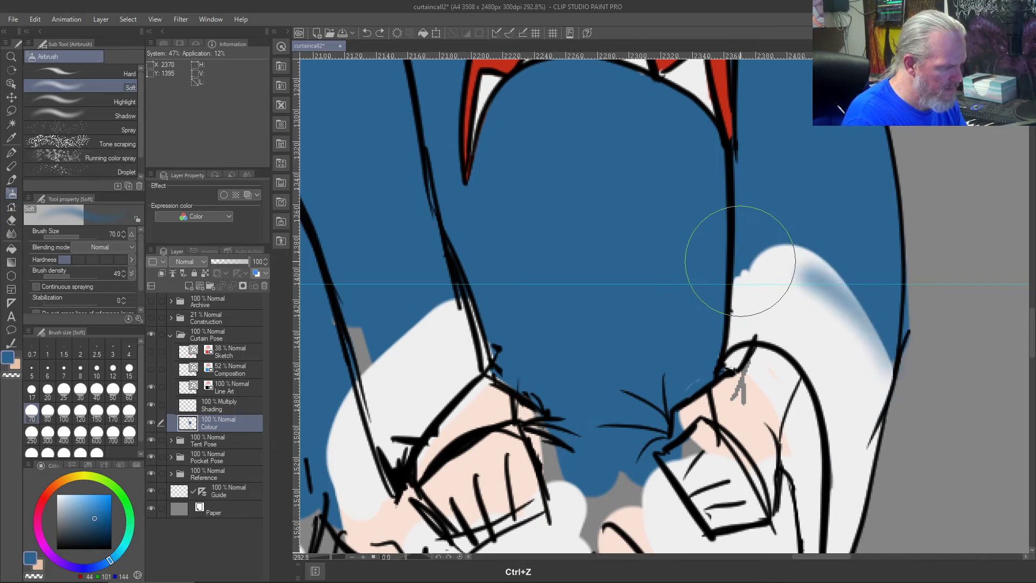
{"action": "mouse_move", "coordinate": [939, 329]}
{"action": "left_mouse_down"}
{"action": "mouse_move", "coordinate": [865, 281]}
{"action": "mouse_move", "coordinate": [892, 314]}
{"action": "mouse_move", "coordinate": [934, 324]}
{"action": "mouse_move", "coordinate": [897, 340]}
{"action": "mouse_move", "coordinate": [710, 296]}
{"action": "mouse_move", "coordinate": [909, 324]}
{"action": "mouse_move", "coordinate": [721, 256]}
{"action": "mouse_move", "coordinate": [720, 245]}
{"action": "mouse_move", "coordinate": [787, 225]}
{"action": "mouse_move", "coordinate": [840, 226]}
{"action": "left_mouse_up"}
{"action": "key", "text": "ctrl+z"}
{"action": "key", "text": "ctrl+z"}
{"action": "key", "text": "ctrl+z"}
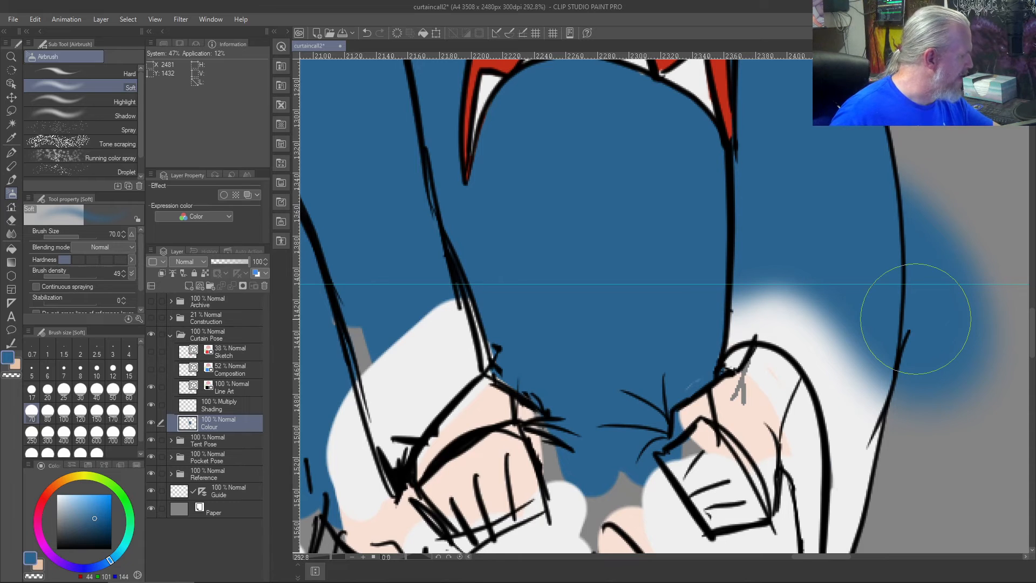
- Clear the blue overspray directly outside the rightmost sleeve's outline using the size 5 Custom Test brush with transparent colour
{"action": "key", "text": "b"}
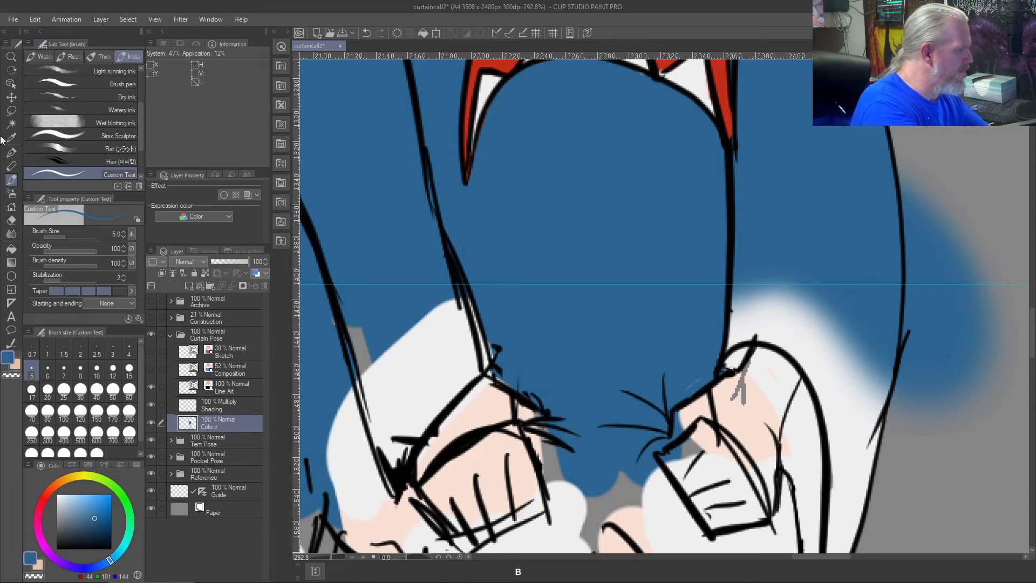
{"action": "key", "text": "c"}
{"action": "left_click_drag", "start_coordinate": [910, 175], "coordinate": [907, 218]}
{"action": "left_click_drag", "start_coordinate": [900, 172], "coordinate": [907, 329]}
{"action": "left_click_drag", "start_coordinate": [907, 291], "coordinate": [898, 421]}
{"action": "left_click_drag", "start_coordinate": [907, 340], "coordinate": [892, 410]}
{"action": "left_click_drag", "start_coordinate": [914, 227], "coordinate": [904, 397]}
{"action": "left_click_drag", "start_coordinate": [912, 243], "coordinate": [905, 390]}
{"action": "left_click_drag", "start_coordinate": [914, 211], "coordinate": [906, 408]}
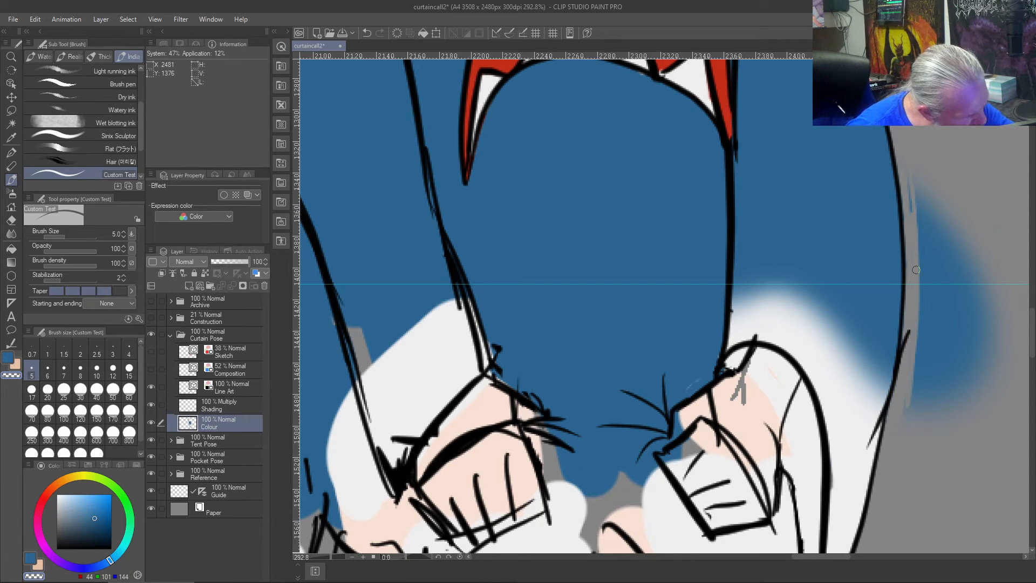
{"action": "left_click_drag", "start_coordinate": [906, 181], "coordinate": [936, 333]}
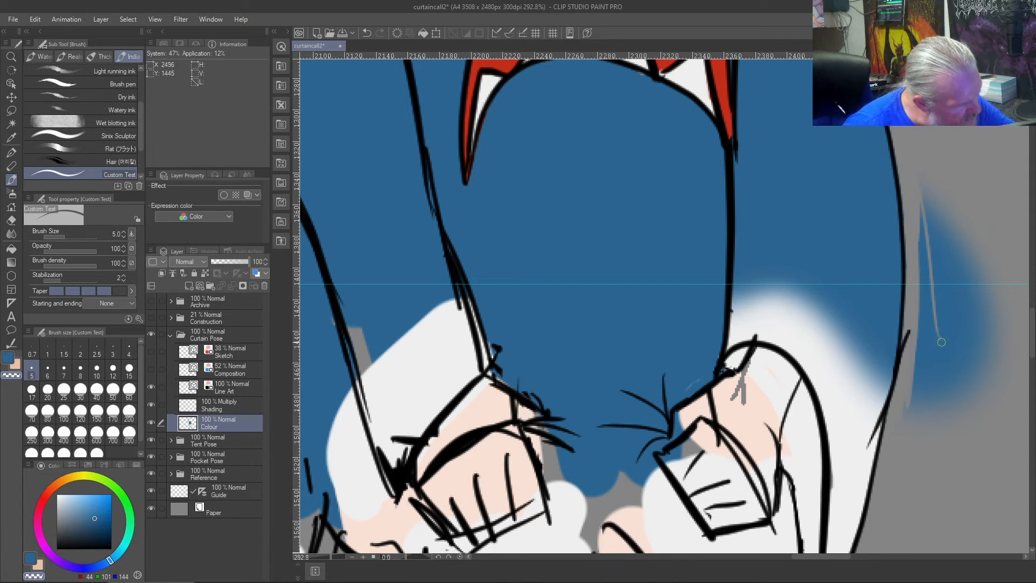
- Wipe away the remaining blue overspray on the grey background beside the rightmost sleeve with the transparent brush at size 30
{"action": "key", "text": "]"}
{"action": "key", "text": "]"}
{"action": "key", "text": "]"}
{"action": "key", "text": "]"}
{"action": "key", "text": "]"}
{"action": "key", "text": "]"}
{"action": "key", "text": "]"}
{"action": "key", "text": "]"}
{"action": "key", "text": "]"}
{"action": "key", "text": "]"}
{"action": "left_click_drag", "start_coordinate": [970, 273], "coordinate": [965, 385]}
{"action": "left_click_drag", "start_coordinate": [969, 237], "coordinate": [977, 384]}
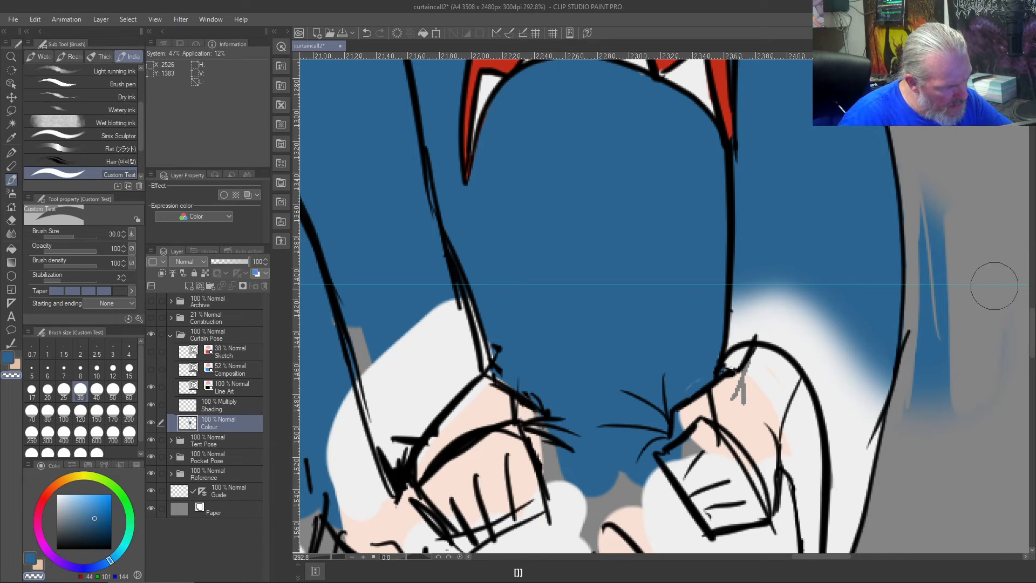
{"action": "mouse_move", "coordinate": [952, 213]}
{"action": "left_mouse_down"}
{"action": "mouse_move", "coordinate": [947, 426]}
{"action": "mouse_move", "coordinate": [931, 388]}
{"action": "left_mouse_up"}
{"action": "left_click_drag", "start_coordinate": [923, 205], "coordinate": [925, 302]}
{"action": "left_click_drag", "start_coordinate": [927, 234], "coordinate": [921, 421]}
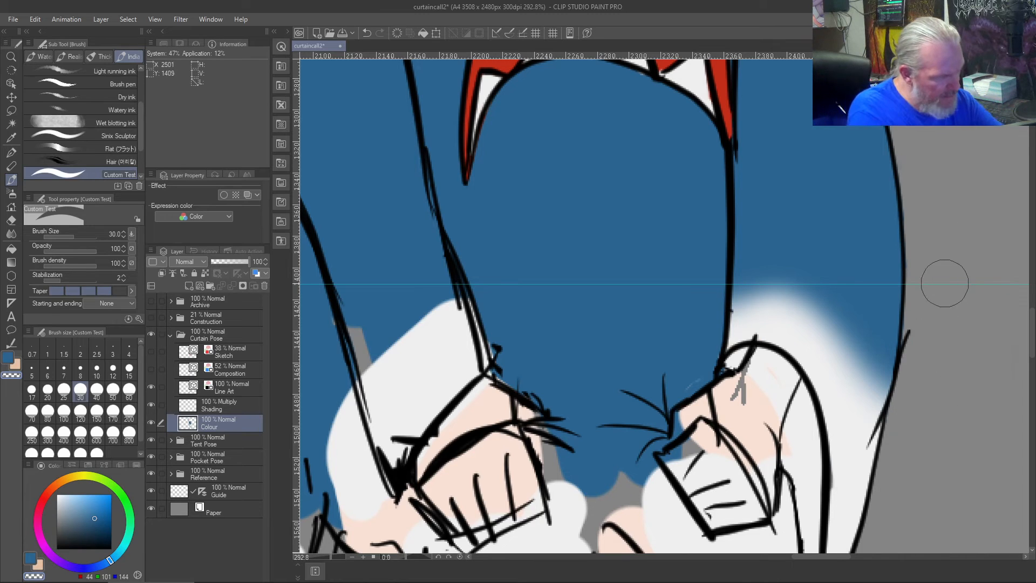
- Erase the stray line end sticking out of the rightmost sleeve's outer outline on the Line Art layer with the size 4 Vector eraser
{"action": "key", "text": "j"}
{"action": "key", "text": "bracketleft"}
{"action": "key", "text": "bracketleft"}
{"action": "key", "text": "bracketright"}
{"action": "key", "text": "bracketright"}
{"action": "key", "text": "bracketright"}
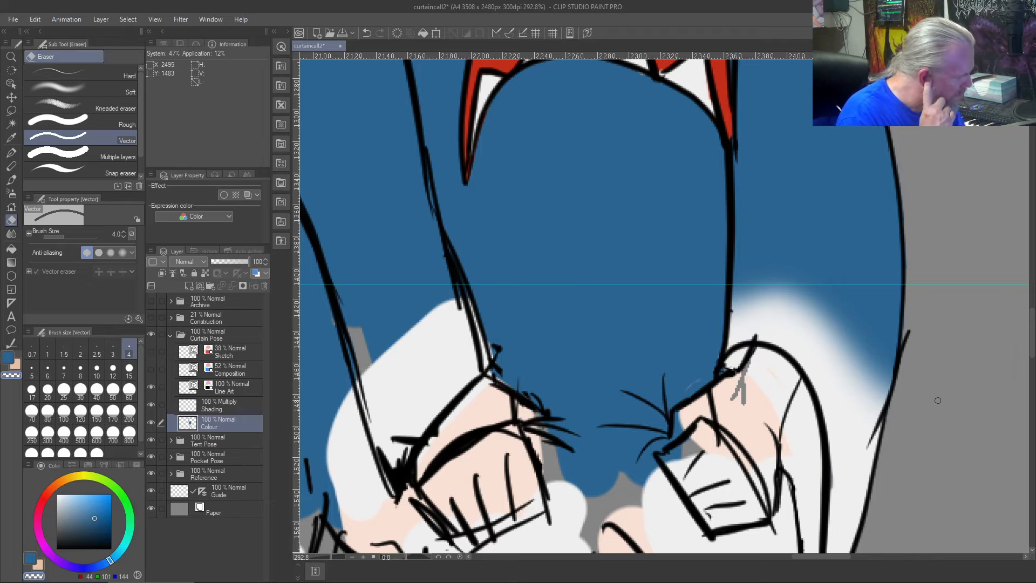
{"action": "left_click", "coordinate": [235, 393]}
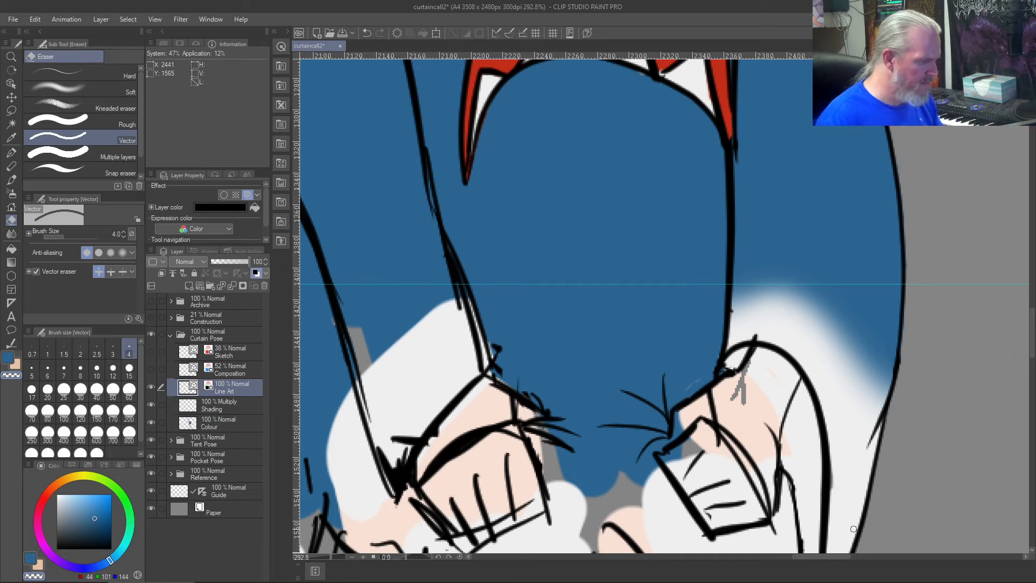
- Thicken the inner ends of the tension creases at the rightmost hand's knuckle in black with the size 8 brush
{"action": "key", "text": "ctrl+0"}
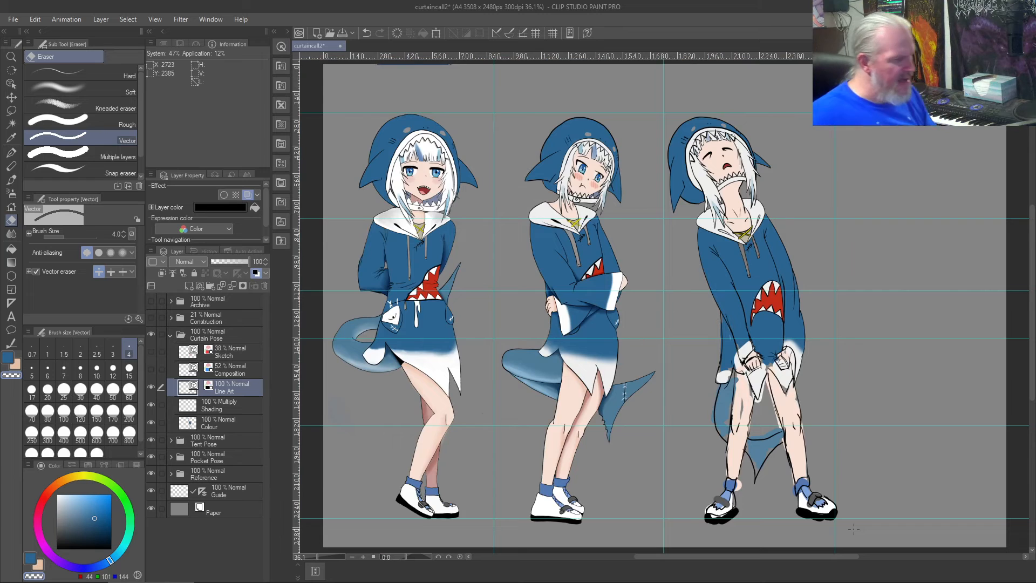
{"action": "scroll", "coordinate": [853, 528], "scroll_direction": "up", "scroll_amount": 3}
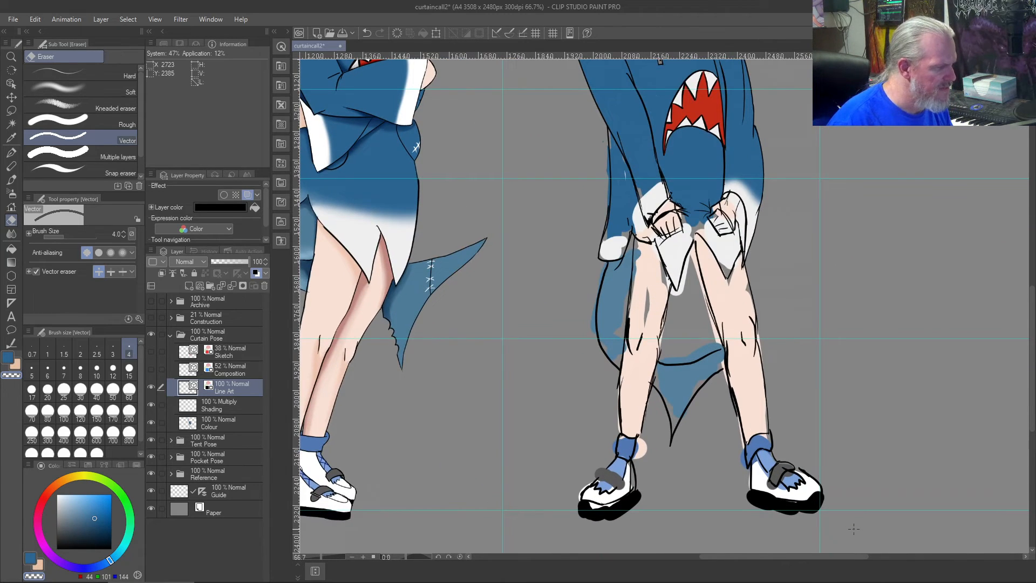
{"action": "scroll", "coordinate": [689, 207], "scroll_direction": "up", "scroll_amount": 2}
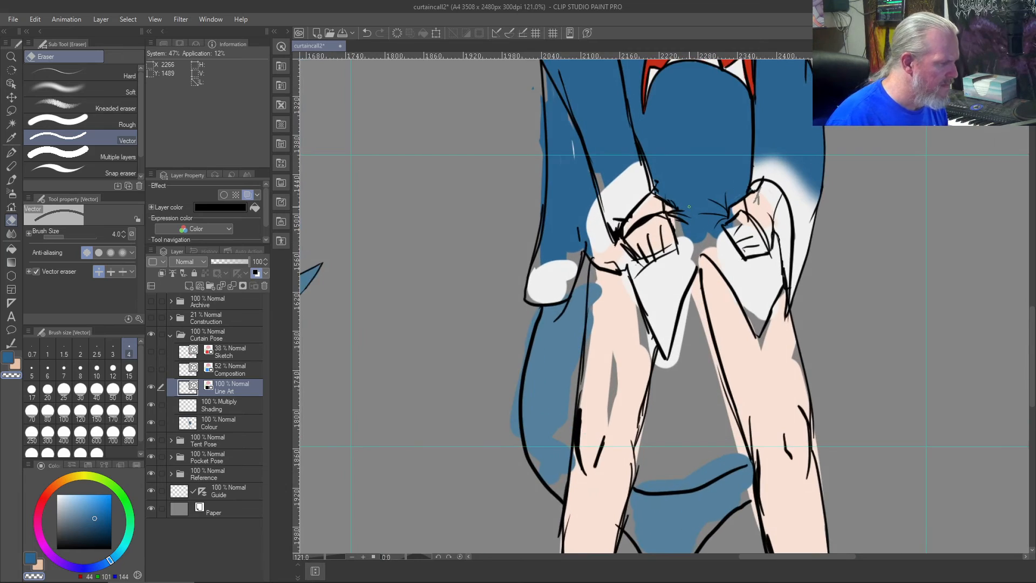
{"action": "scroll", "coordinate": [710, 200], "scroll_direction": "up", "scroll_amount": 4}
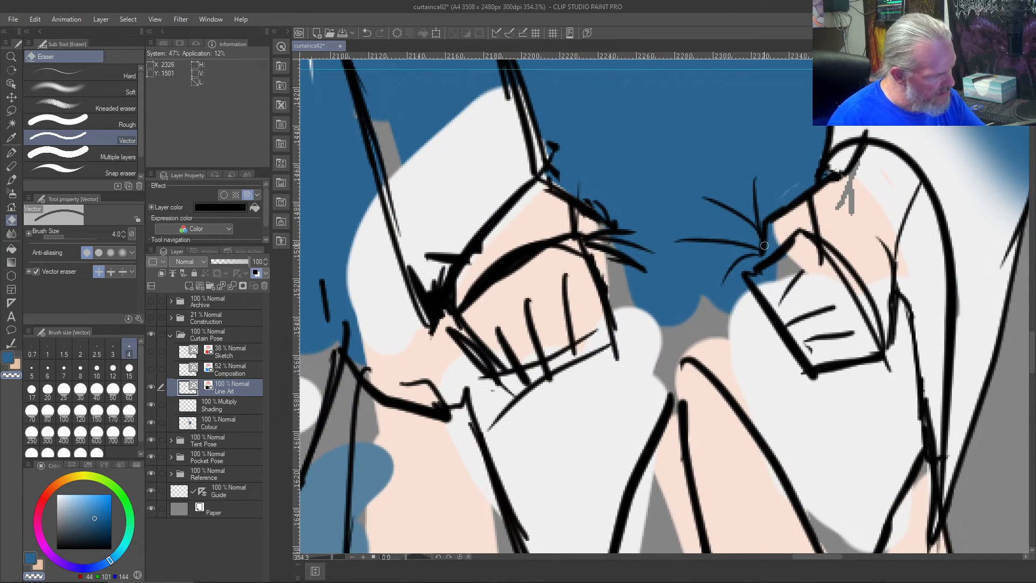
{"action": "key", "text": "b"}
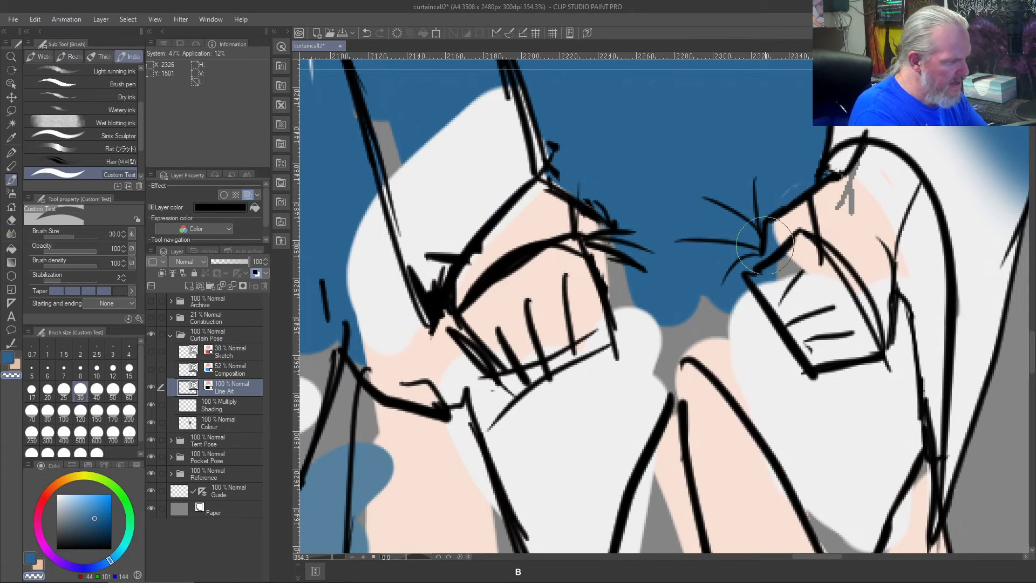
{"action": "key", "text": "bracketleft"}
{"action": "key", "text": "bracketleft"}
{"action": "key", "text": "bracketleft"}
{"action": "key", "text": "bracketleft"}
{"action": "key", "text": "bracketleft"}
{"action": "key", "text": "bracketleft"}
{"action": "key", "text": "bracketleft"}
{"action": "key", "text": "bracketleft"}
{"action": "key", "text": "bracketleft"}
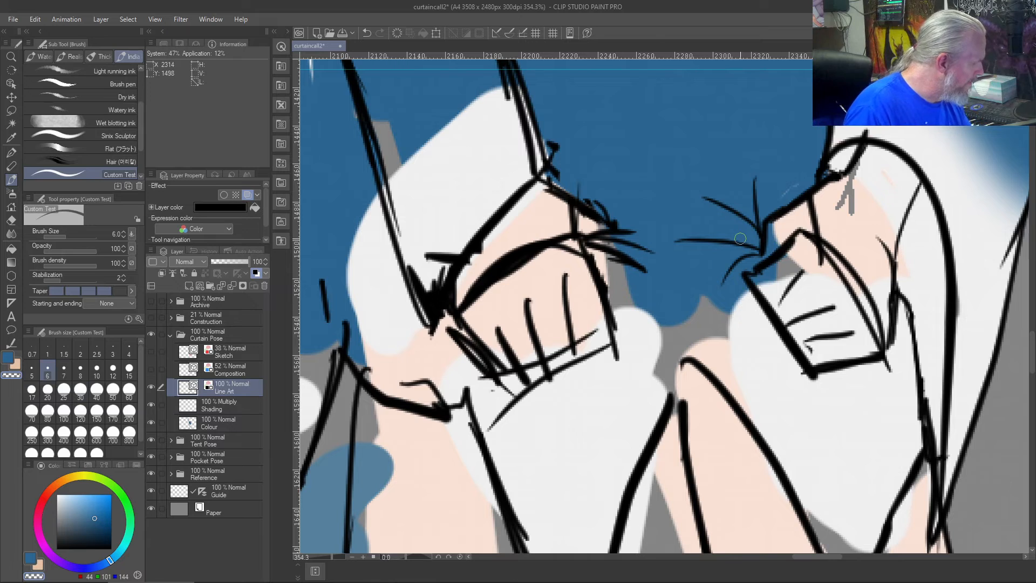
{"action": "key", "text": "bracketright"}
{"action": "key", "text": "bracketright"}
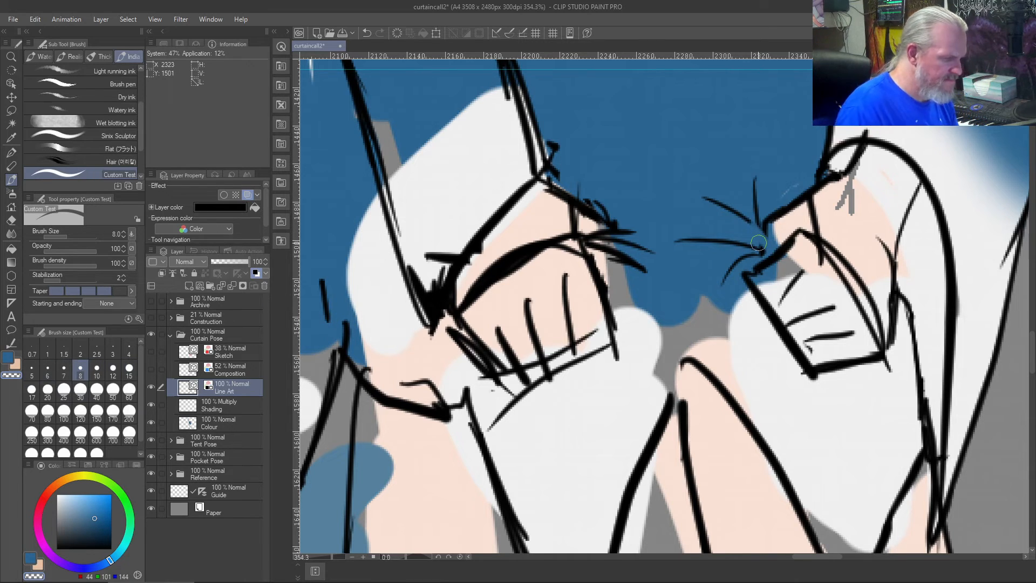
{"action": "key", "text": "ctrl+z"}
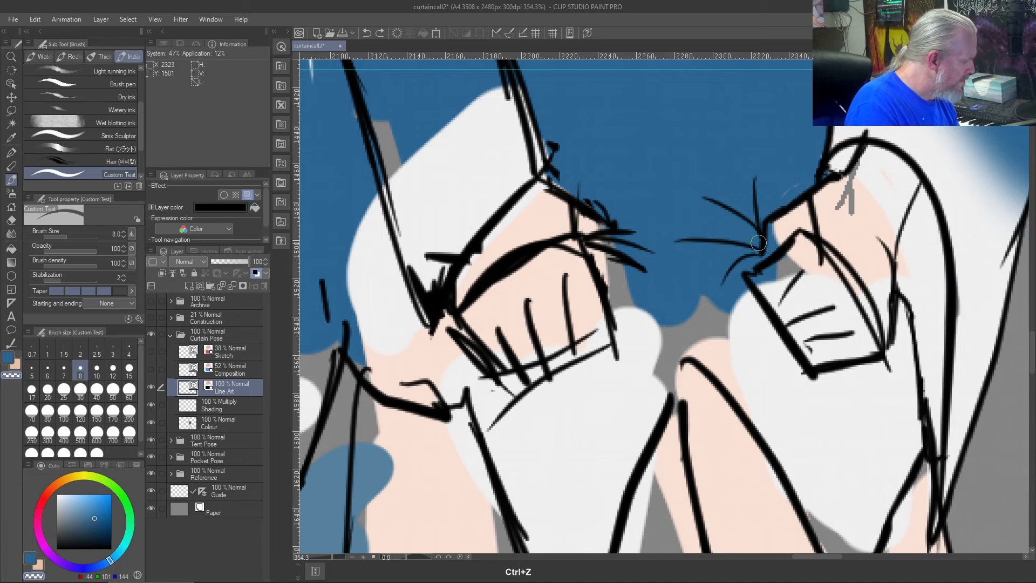
{"action": "left_click_drag", "start_coordinate": [78, 530], "coordinate": [4, 574]}
{"action": "left_click_drag", "start_coordinate": [770, 244], "coordinate": [739, 208]}
{"action": "key", "text": "ctrl+z"}
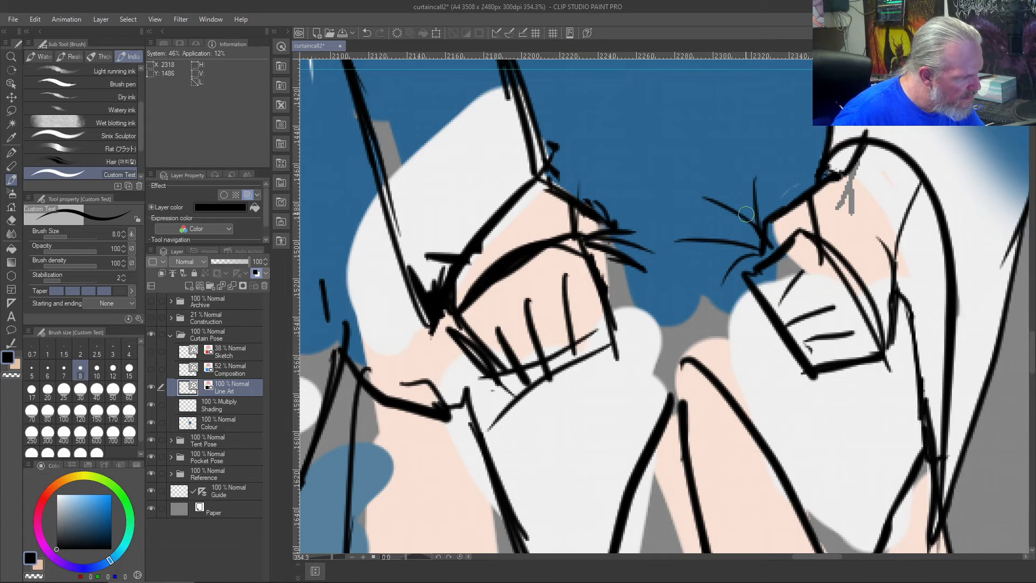
{"action": "left_click_drag", "start_coordinate": [775, 252], "coordinate": [683, 250]}
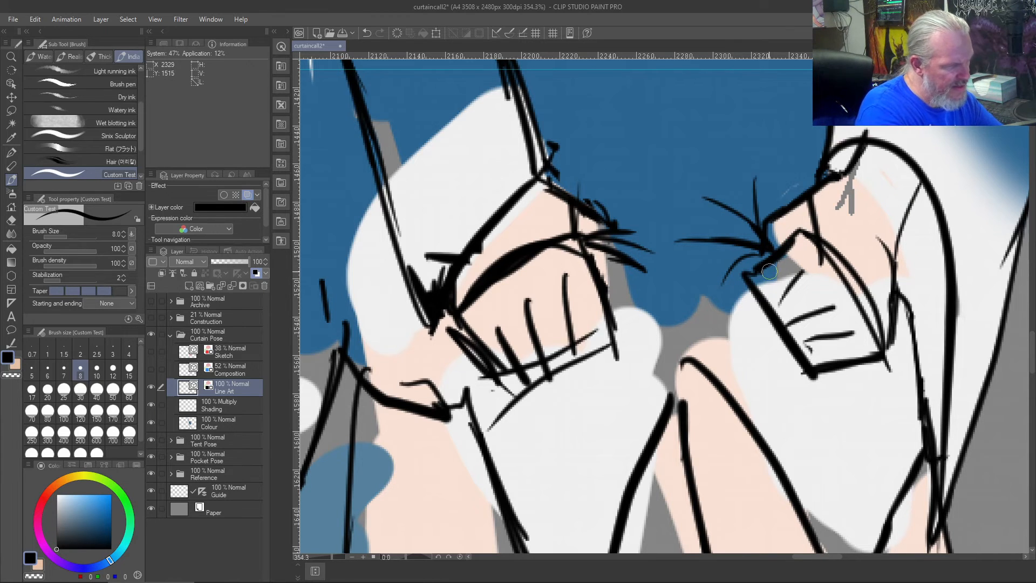
- Paint the sampled skin tone over the white upper fingers of the rightmost hand on the Colour layer with the size 8 brush
{"action": "right_click", "coordinate": [842, 229]}
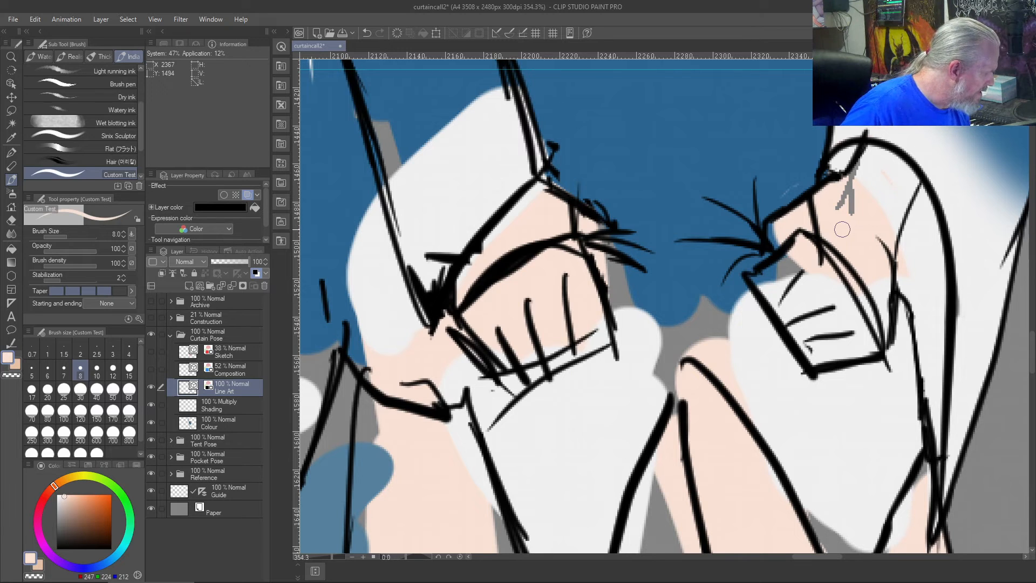
{"action": "left_click", "coordinate": [213, 423]}
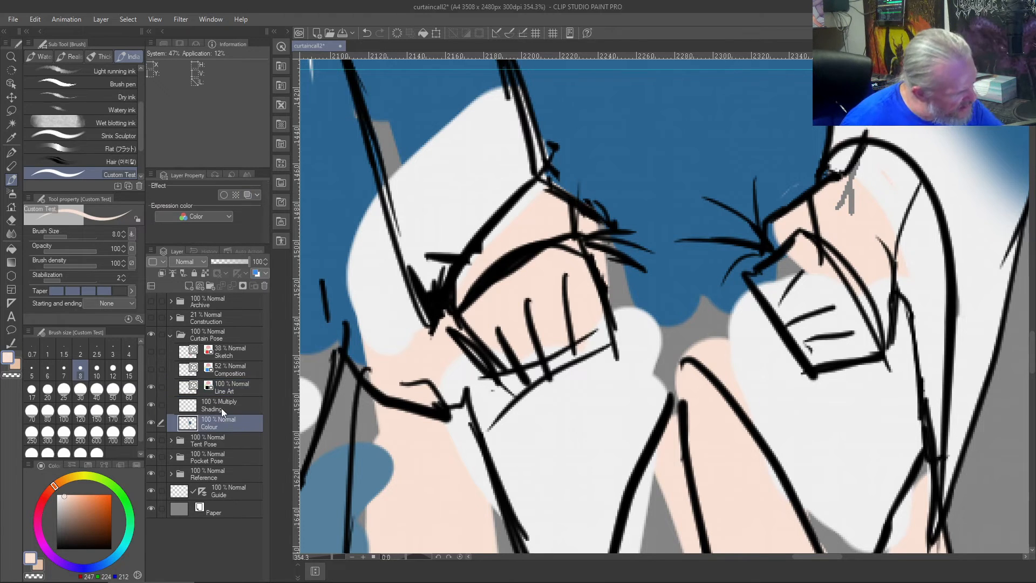
{"action": "mouse_move", "coordinate": [794, 243]}
{"action": "left_mouse_down"}
{"action": "mouse_move", "coordinate": [760, 271]}
{"action": "mouse_move", "coordinate": [807, 237]}
{"action": "mouse_move", "coordinate": [756, 280]}
{"action": "mouse_move", "coordinate": [755, 268]}
{"action": "mouse_move", "coordinate": [768, 295]}
{"action": "mouse_move", "coordinate": [753, 270]}
{"action": "mouse_move", "coordinate": [772, 299]}
{"action": "mouse_move", "coordinate": [762, 297]}
{"action": "mouse_move", "coordinate": [810, 267]}
{"action": "mouse_move", "coordinate": [765, 298]}
{"action": "mouse_move", "coordinate": [808, 267]}
{"action": "mouse_move", "coordinate": [759, 291]}
{"action": "mouse_move", "coordinate": [802, 259]}
{"action": "mouse_move", "coordinate": [764, 285]}
{"action": "left_mouse_up"}
{"action": "key", "text": "c"}
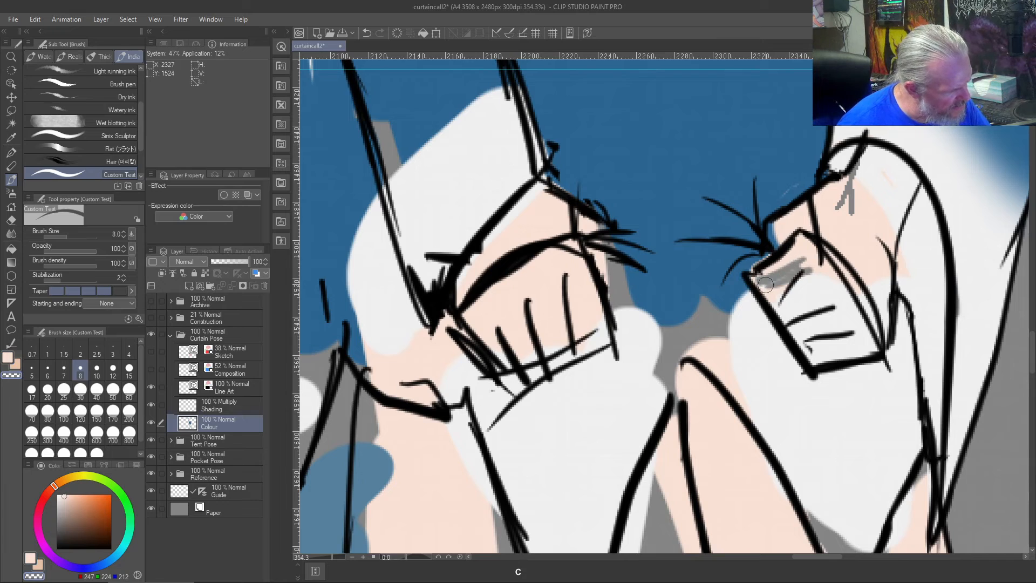
{"action": "right_click", "coordinate": [800, 246]}
{"action": "mouse_move", "coordinate": [798, 243]}
{"action": "left_mouse_down"}
{"action": "mouse_move", "coordinate": [806, 263]}
{"action": "mouse_move", "coordinate": [761, 279]}
{"action": "mouse_move", "coordinate": [785, 284]}
{"action": "mouse_move", "coordinate": [759, 284]}
{"action": "left_mouse_up"}
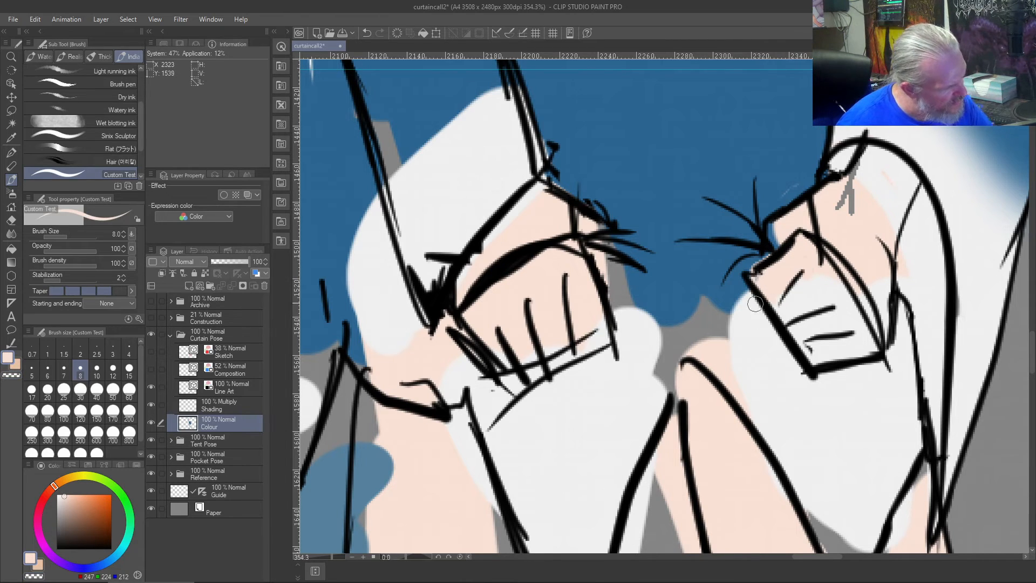
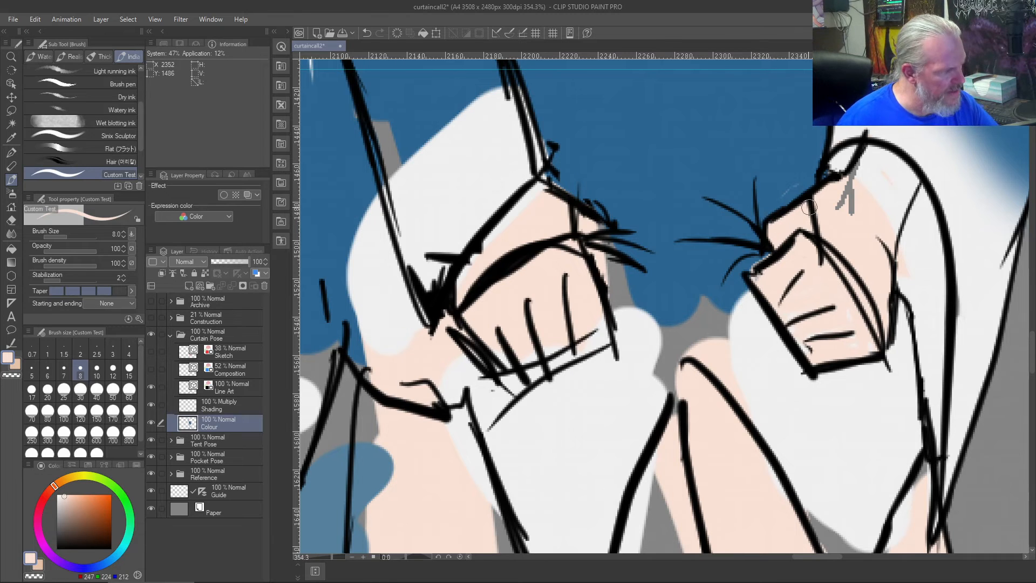
- Erase the inner thumb lines of the rightmost hand on the Line Art layer with the size 4 Vector eraser
{"action": "key", "text": "j"}
{"action": "left_click_drag", "start_coordinate": [819, 206], "coordinate": [801, 223]}
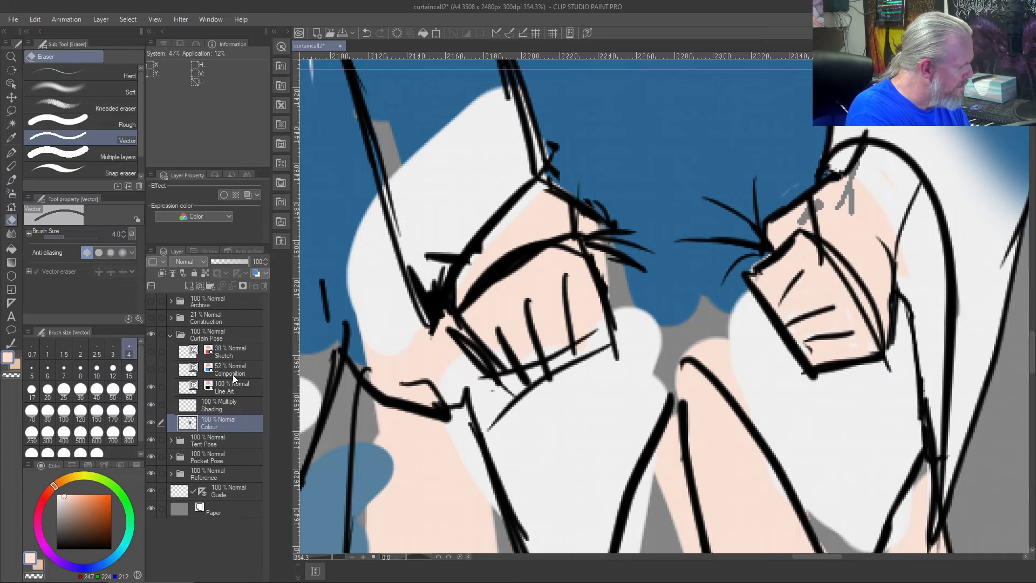
{"action": "left_click", "coordinate": [219, 386]}
{"action": "mouse_move", "coordinate": [820, 204]}
{"action": "left_mouse_down"}
{"action": "mouse_move", "coordinate": [794, 221]}
{"action": "mouse_move", "coordinate": [815, 217]}
{"action": "mouse_move", "coordinate": [817, 254]}
{"action": "mouse_move", "coordinate": [854, 284]}
{"action": "mouse_move", "coordinate": [880, 348]}
{"action": "left_mouse_up"}
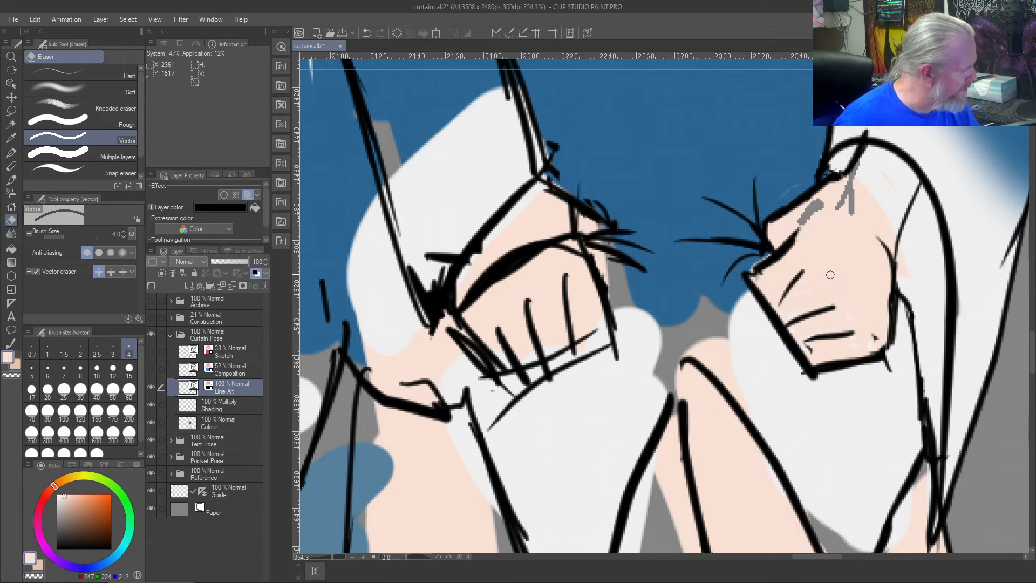
- Set the Vector eraser to erase up to intersections and try it on the rightmost hand's outer wrist line, undoing the erasure
{"action": "left_click", "coordinate": [110, 269]}
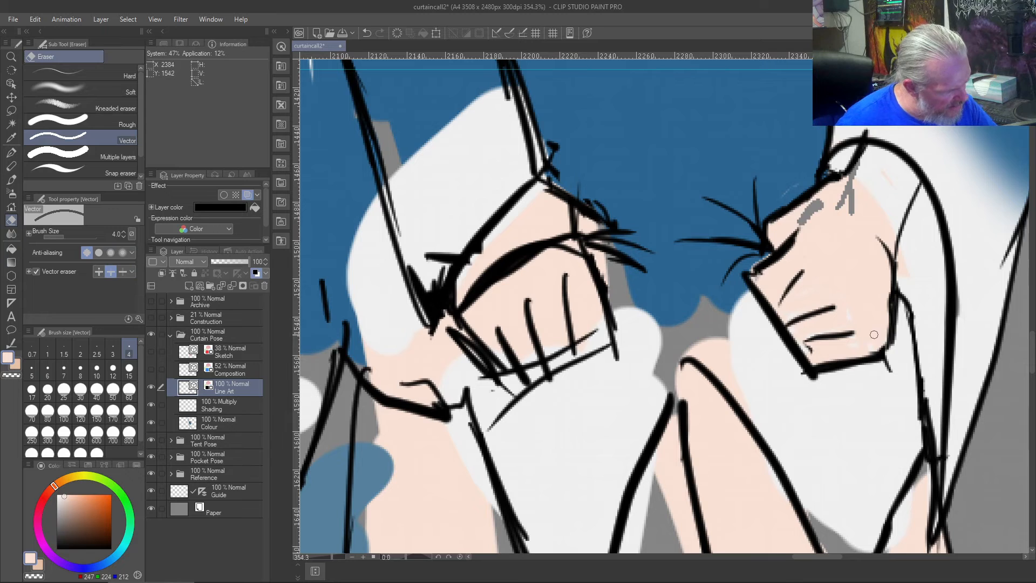
{"action": "left_click_drag", "start_coordinate": [888, 230], "coordinate": [870, 310]}
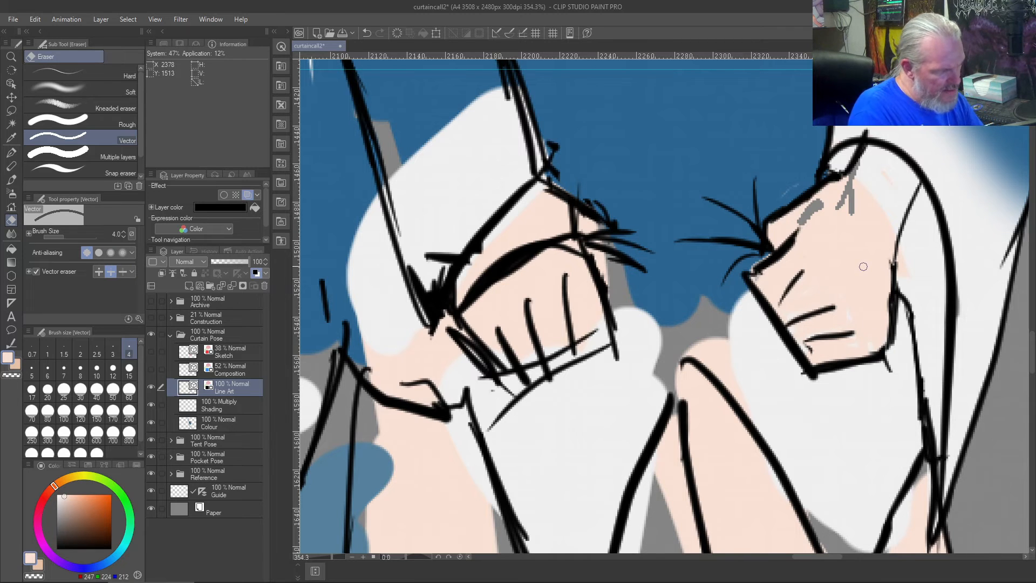
{"action": "key", "text": "ctrl+z"}
- Cover the grey gaps in the rightmost hand with skin tone on the Colour layer and the skin overspill on its sleeve with sampled white
{"action": "right_click", "coordinate": [830, 246]}
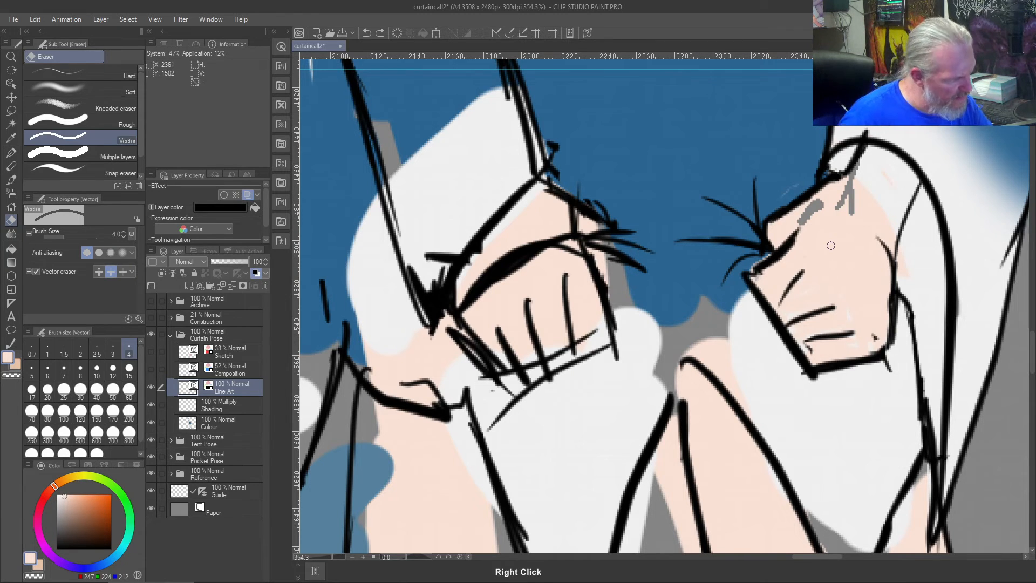
{"action": "left_click", "coordinate": [212, 426]}
{"action": "left_click_drag", "start_coordinate": [795, 221], "coordinate": [796, 229]}
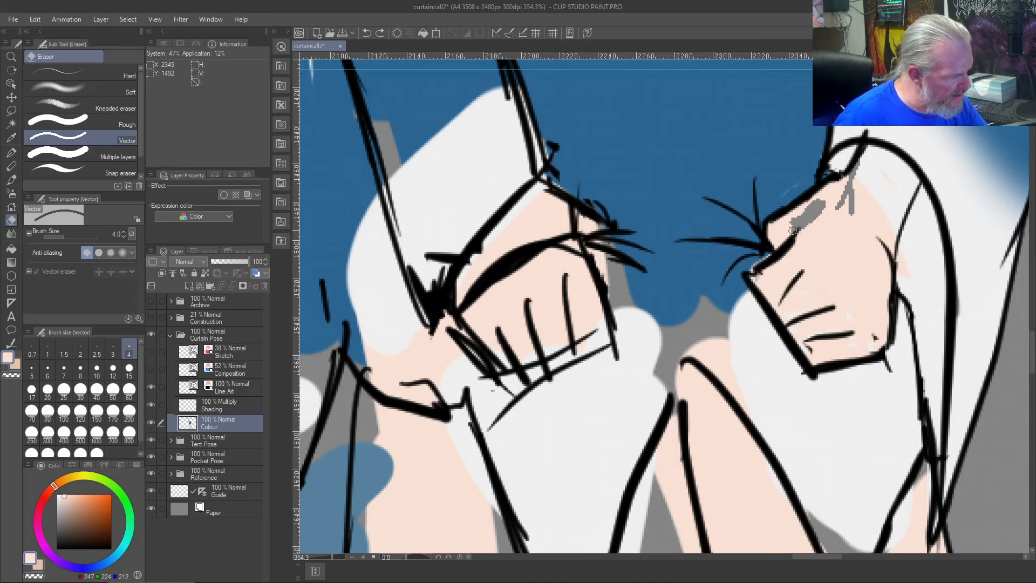
{"action": "key", "text": "b"}
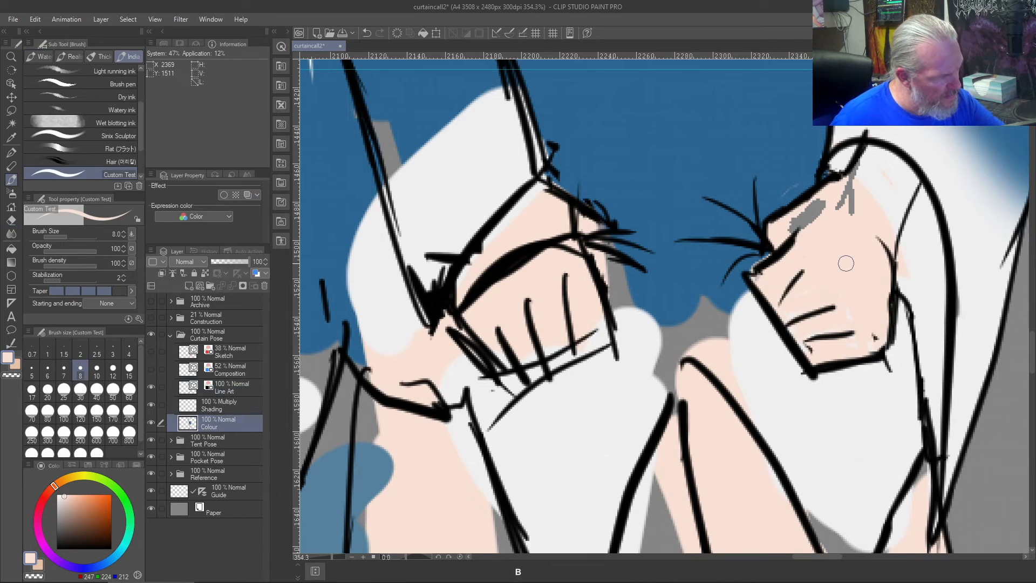
{"action": "mouse_move", "coordinate": [798, 221]}
{"action": "left_mouse_down"}
{"action": "mouse_move", "coordinate": [826, 198]}
{"action": "mouse_move", "coordinate": [808, 210]}
{"action": "mouse_move", "coordinate": [830, 217]}
{"action": "mouse_move", "coordinate": [849, 194]}
{"action": "mouse_move", "coordinate": [854, 216]}
{"action": "mouse_move", "coordinate": [864, 201]}
{"action": "mouse_move", "coordinate": [848, 205]}
{"action": "mouse_move", "coordinate": [864, 161]}
{"action": "mouse_move", "coordinate": [845, 189]}
{"action": "mouse_move", "coordinate": [868, 152]}
{"action": "mouse_move", "coordinate": [868, 161]}
{"action": "mouse_move", "coordinate": [890, 153]}
{"action": "mouse_move", "coordinate": [904, 174]}
{"action": "mouse_move", "coordinate": [901, 202]}
{"action": "mouse_move", "coordinate": [910, 192]}
{"action": "mouse_move", "coordinate": [898, 215]}
{"action": "mouse_move", "coordinate": [907, 177]}
{"action": "mouse_move", "coordinate": [888, 185]}
{"action": "mouse_move", "coordinate": [873, 167]}
{"action": "left_mouse_up"}
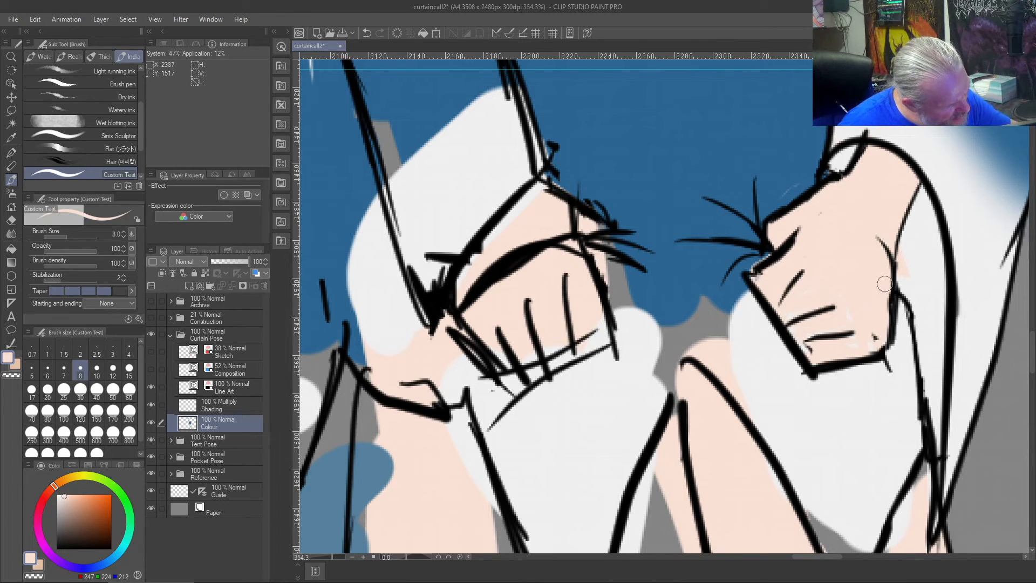
{"action": "right_click", "coordinate": [924, 271]}
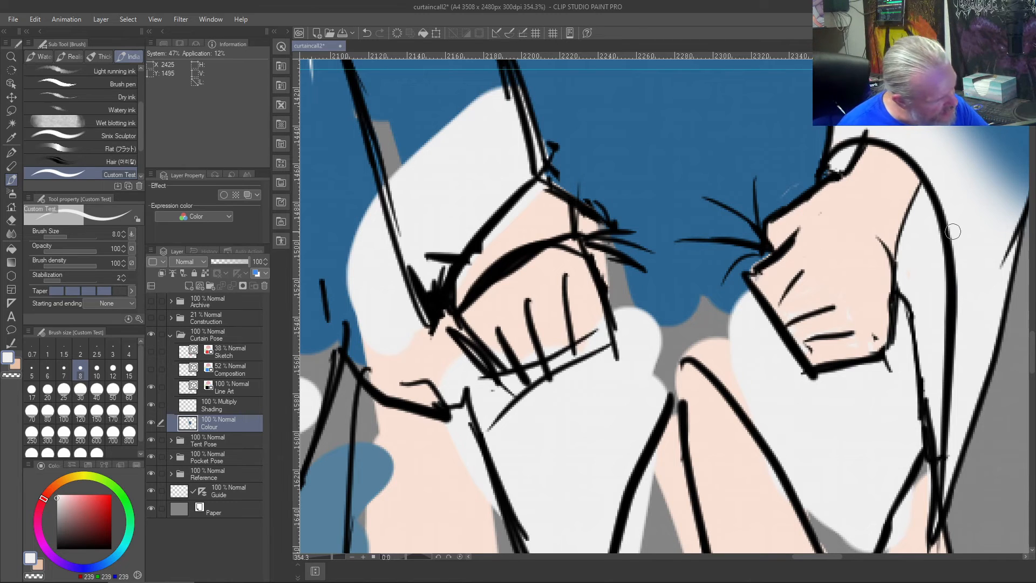
- Erase the old finger lines and the uppermost finger's contour inside the rightmost hand on the Line Art layer with the Vector eraser
{"action": "key", "text": "j"}
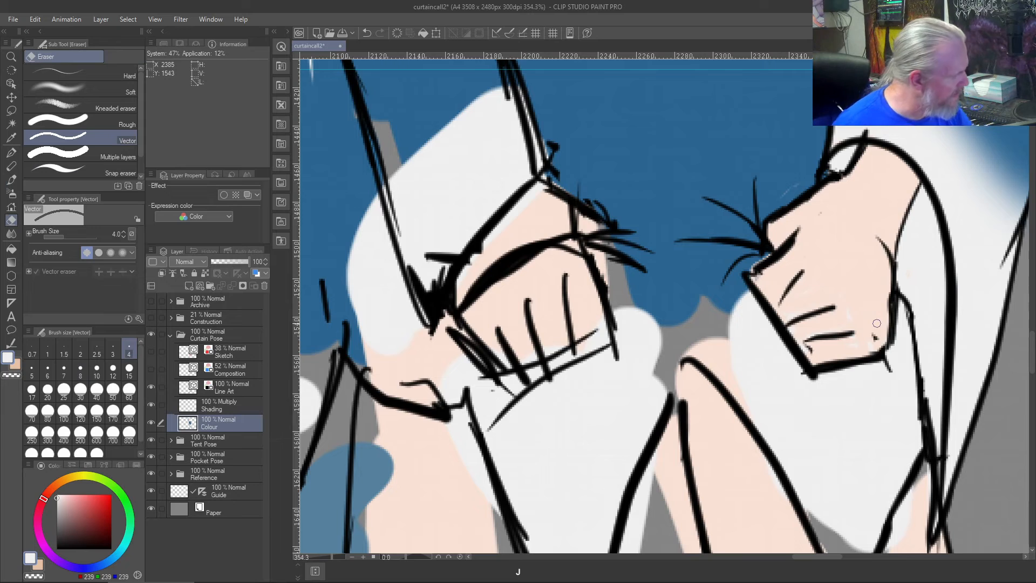
{"action": "left_click", "coordinate": [226, 389]}
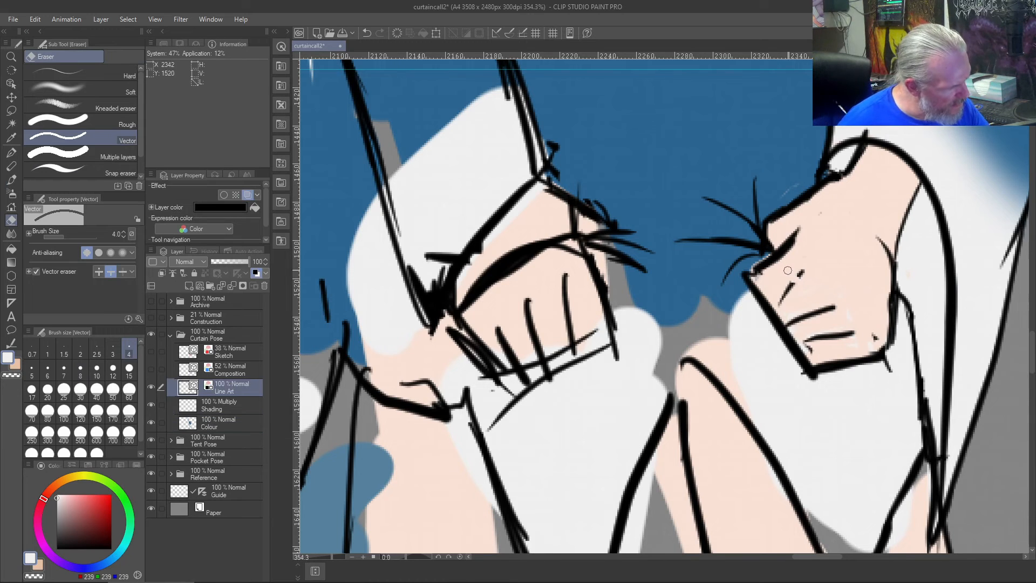
{"action": "left_click_drag", "start_coordinate": [787, 270], "coordinate": [782, 311]}
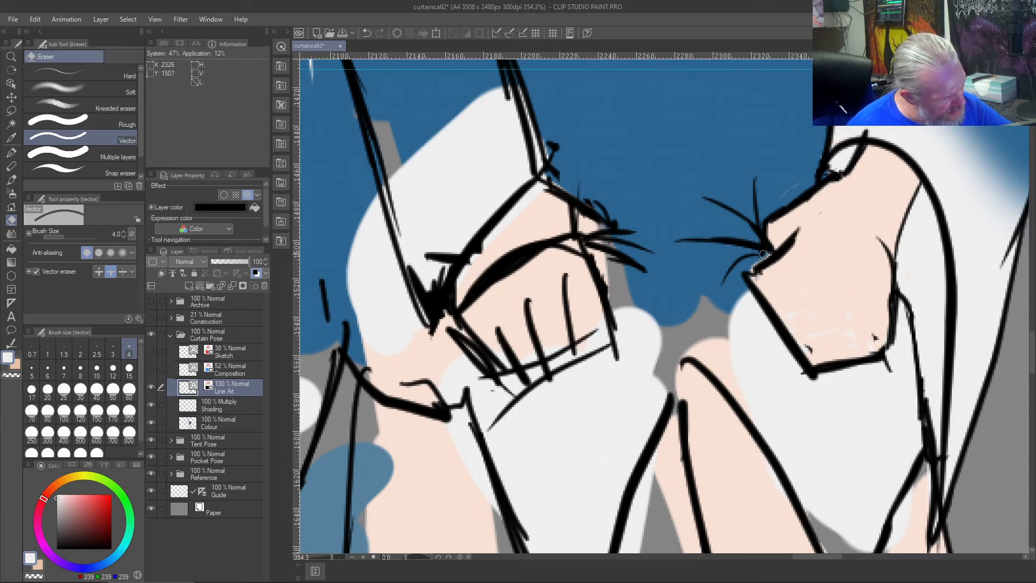
{"action": "mouse_move", "coordinate": [788, 238]}
{"action": "left_mouse_down"}
{"action": "mouse_move", "coordinate": [769, 295]}
{"action": "mouse_move", "coordinate": [759, 271]}
{"action": "left_mouse_up"}
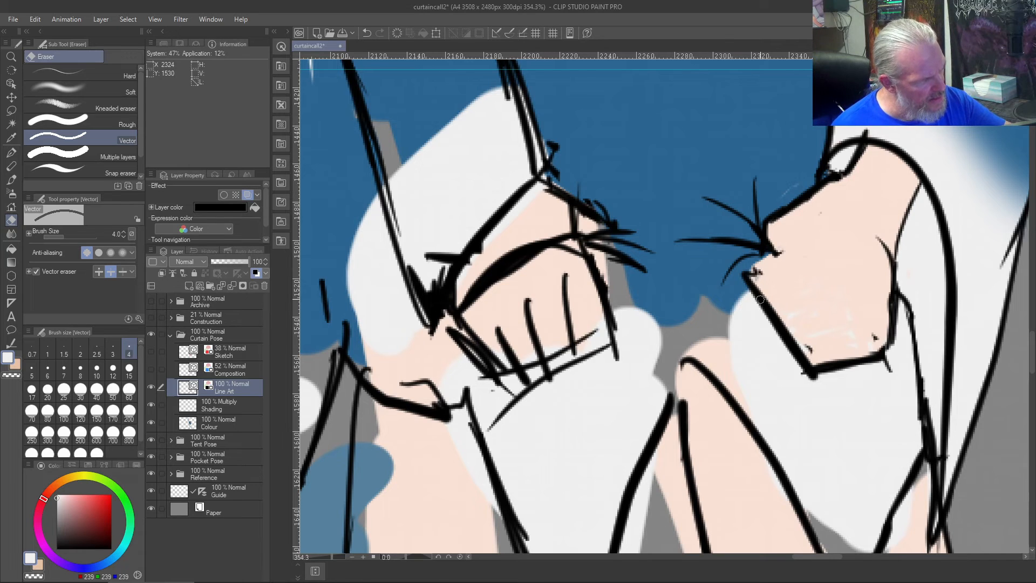
- Redraw the short uppermost finger line beside the tension creases of the rightmost hand in black with the size 8 brush
{"action": "key", "text": "b"}
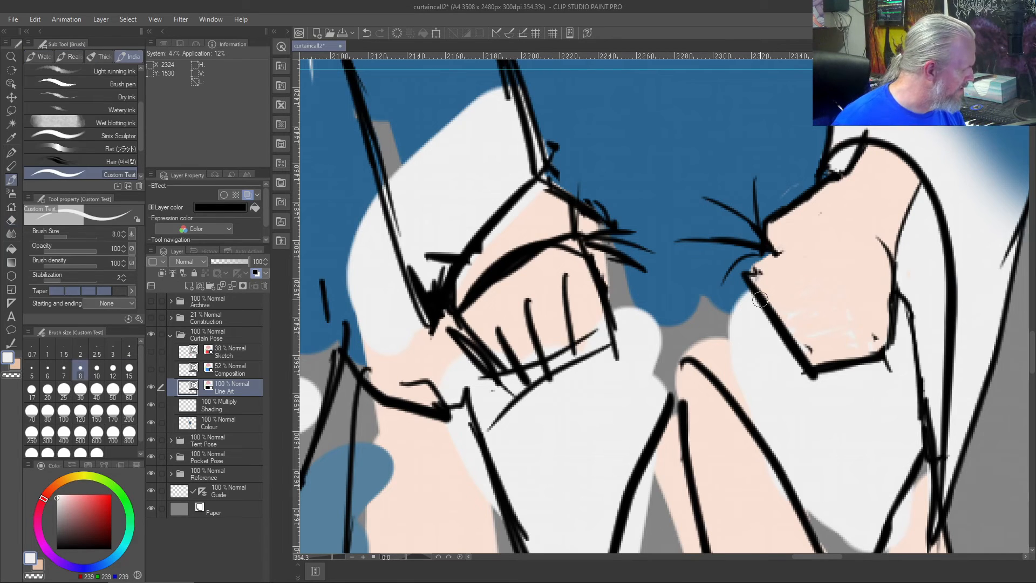
{"action": "left_click", "coordinate": [57, 548]}
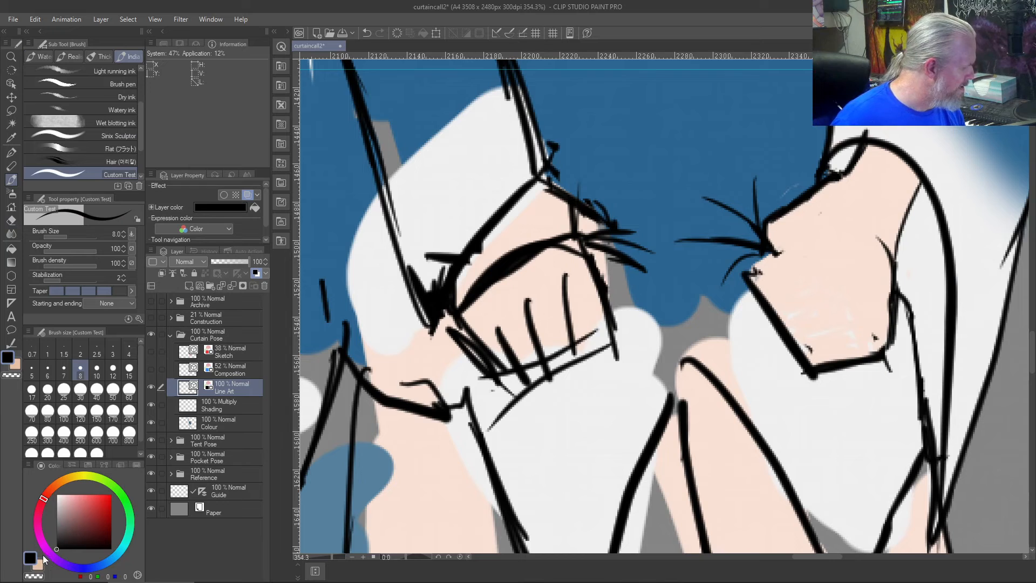
{"action": "left_click_drag", "start_coordinate": [789, 246], "coordinate": [765, 254]}
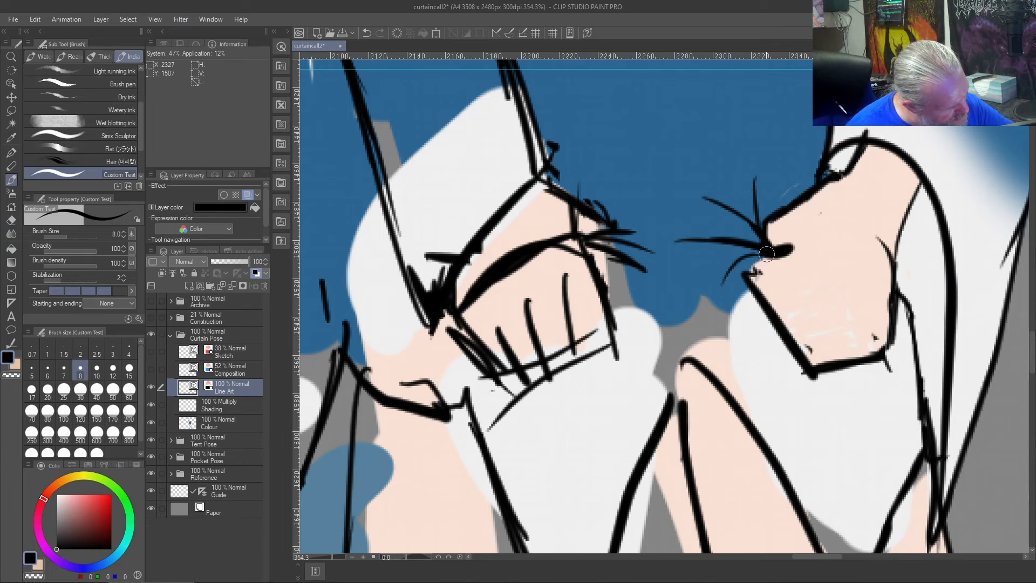
{"action": "key", "text": "ctrl+shift+z"}
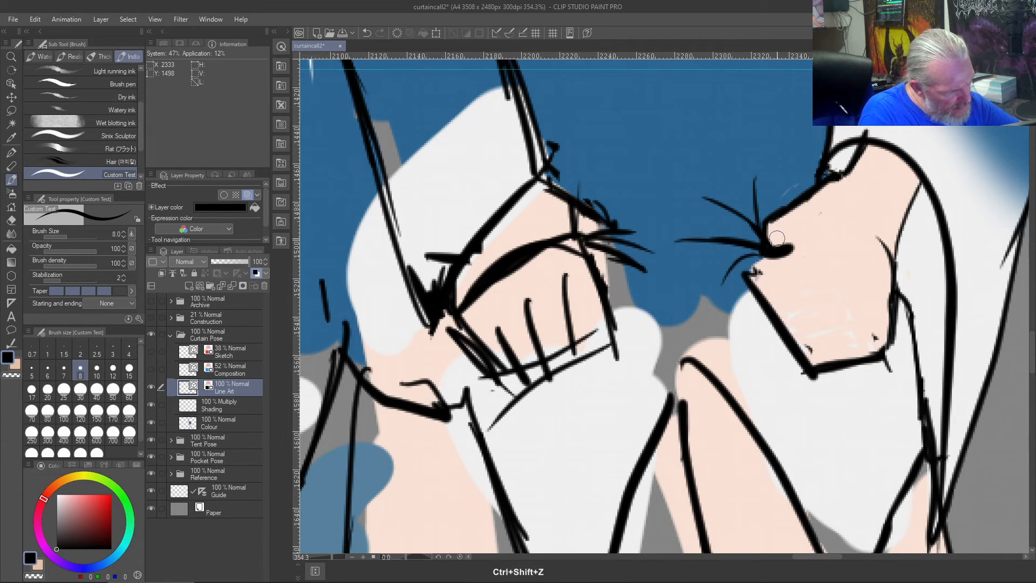
{"action": "key", "text": "bracketleft"}
{"action": "key", "text": "bracketleft"}
{"action": "key", "text": "bracketleft"}
{"action": "key", "text": "bracketright"}
{"action": "key", "text": "bracketright"}
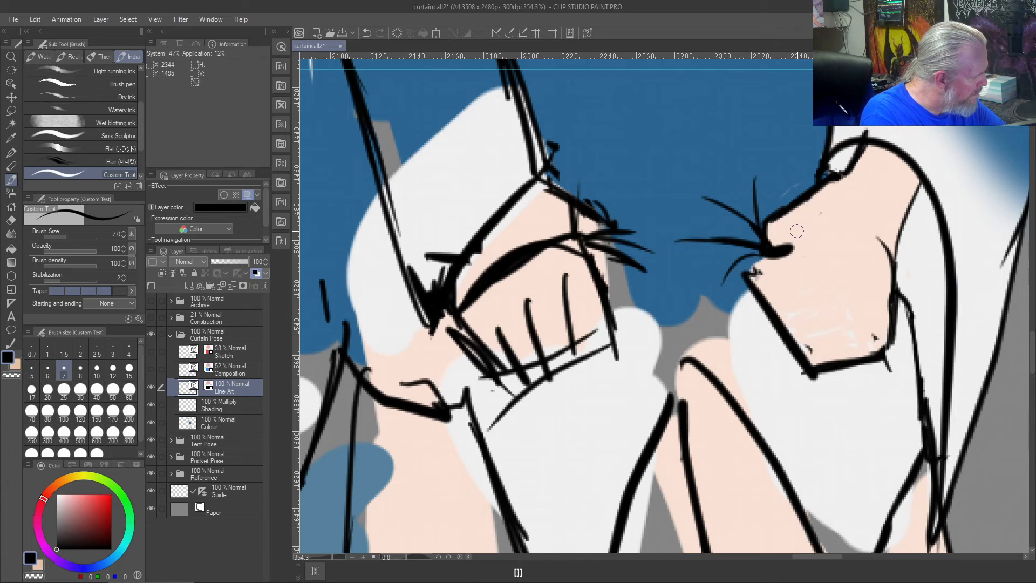
{"action": "key", "text": "bracketright"}
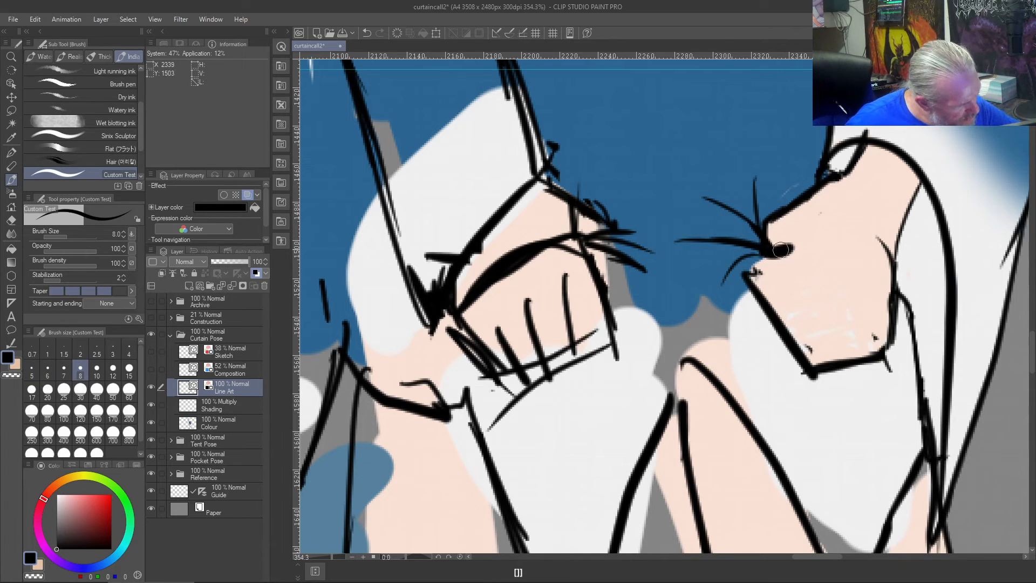
{"action": "left_click_drag", "start_coordinate": [793, 246], "coordinate": [782, 248]}
{"action": "key", "text": "ctrl+z"}
{"action": "mouse_move", "coordinate": [794, 243]}
{"action": "left_mouse_down"}
{"action": "mouse_move", "coordinate": [759, 259]}
{"action": "mouse_move", "coordinate": [784, 248]}
{"action": "left_mouse_up"}
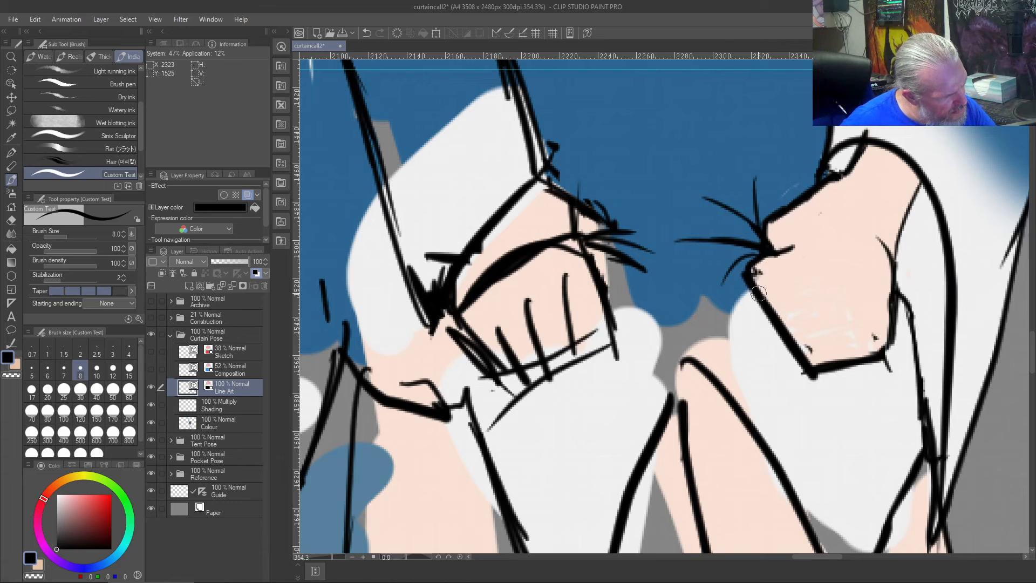
- Draw a short slanted line separating the first and second fingers of the rightmost hand, redoing the rough first attempt
{"action": "mouse_move", "coordinate": [777, 293]}
{"action": "left_mouse_down"}
{"action": "mouse_move", "coordinate": [808, 281]}
{"action": "mouse_move", "coordinate": [757, 305]}
{"action": "left_mouse_up"}
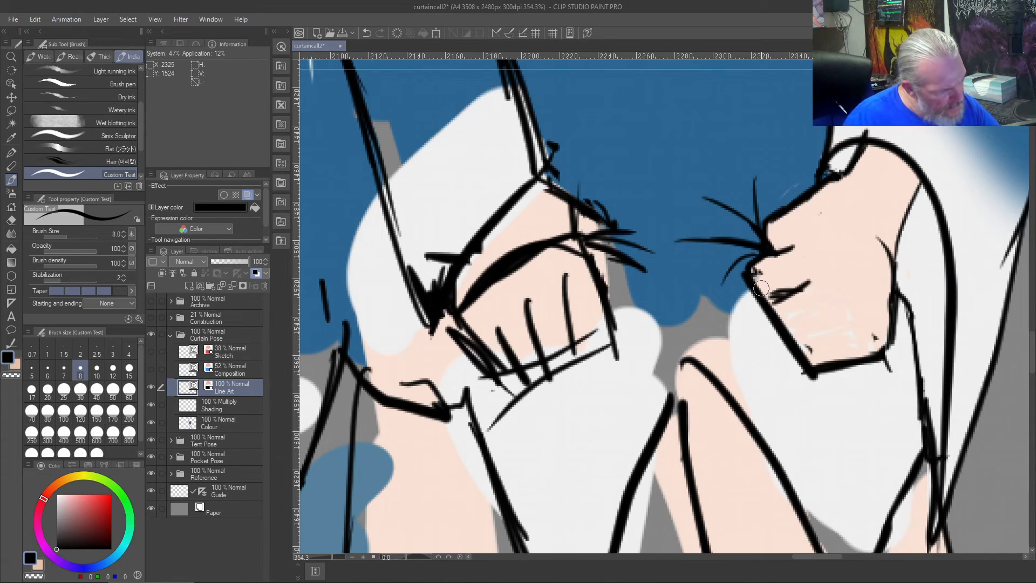
{"action": "key", "text": "ctrl+z"}
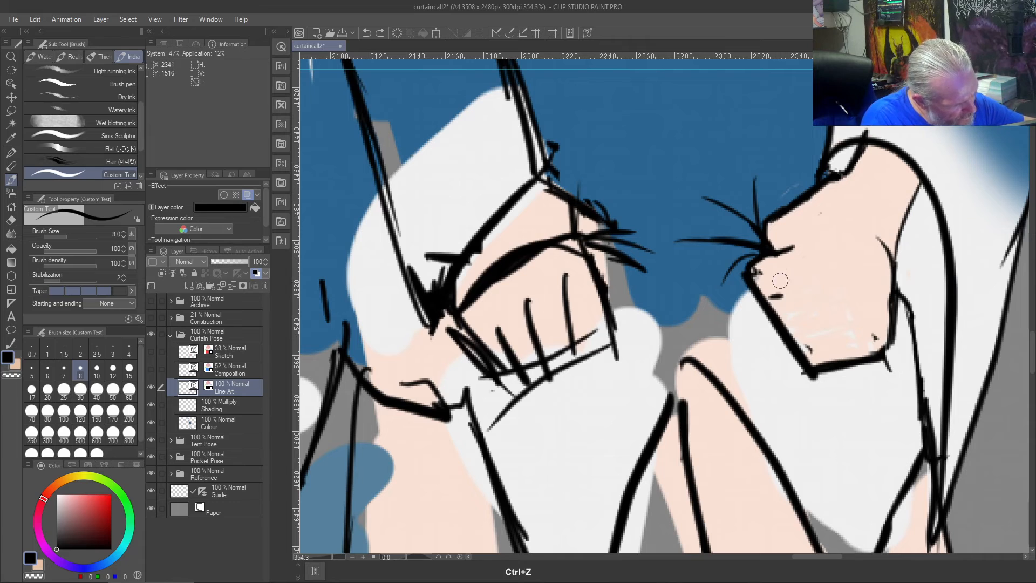
{"action": "left_click_drag", "start_coordinate": [804, 280], "coordinate": [772, 301]}
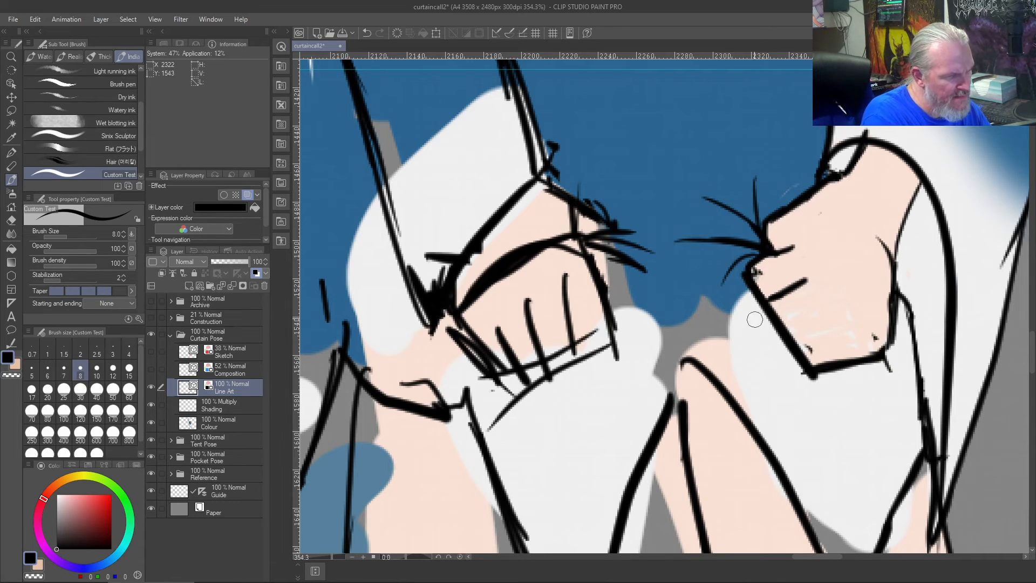
- Erase the straight outline along the rightmost hand's fingers and redraw the edge of the first finger in black
{"action": "key", "text": "j"}
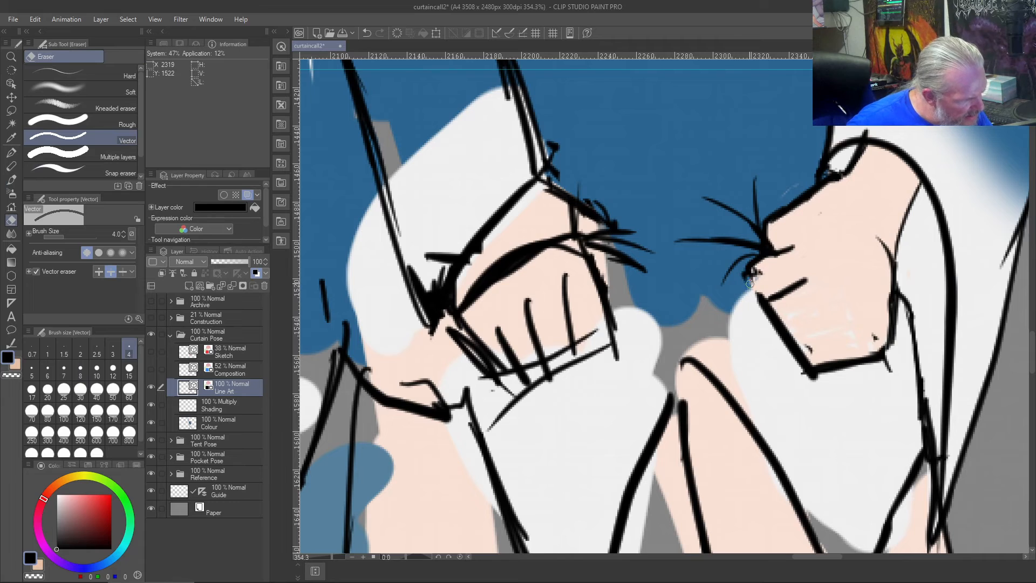
{"action": "mouse_move", "coordinate": [749, 312]}
{"action": "left_mouse_down"}
{"action": "mouse_move", "coordinate": [783, 314]}
{"action": "mouse_move", "coordinate": [760, 313]}
{"action": "left_mouse_up"}
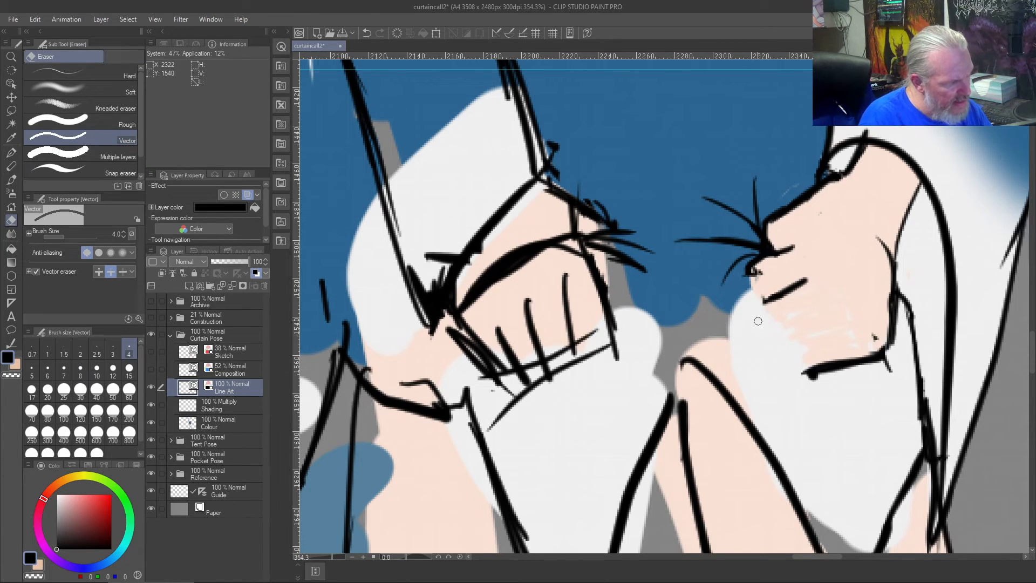
{"action": "key", "text": "b"}
{"action": "left_click_drag", "start_coordinate": [771, 300], "coordinate": [746, 263]}
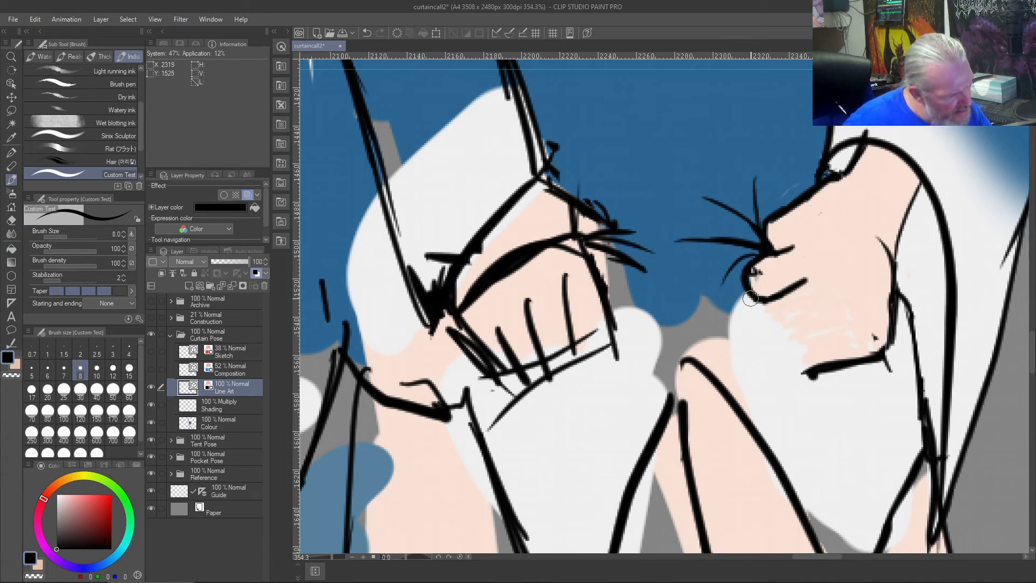
{"action": "key", "text": "ctrl+z"}
{"action": "left_click_drag", "start_coordinate": [745, 268], "coordinate": [755, 298]}
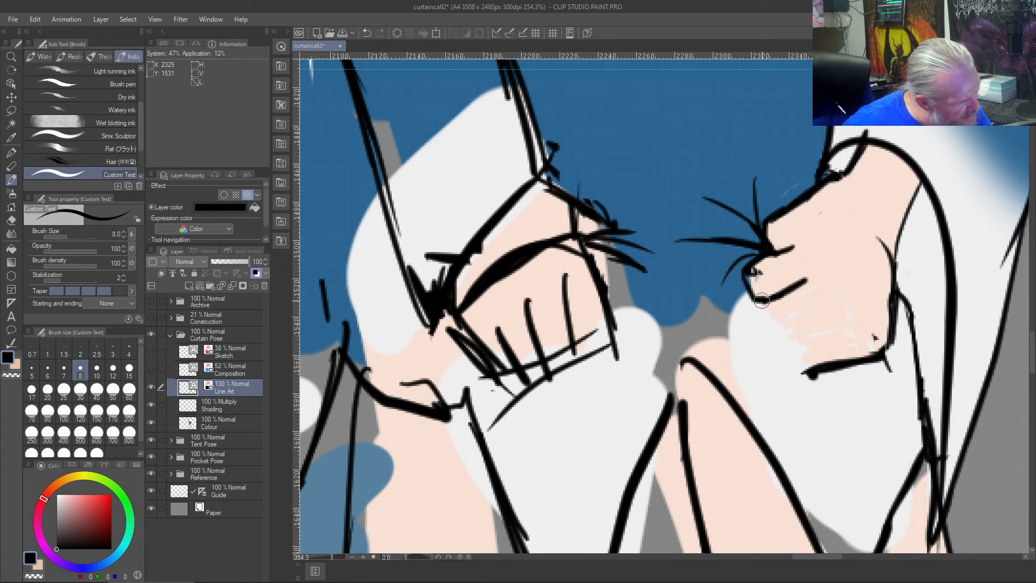
- Draw the stepped outline of the remaining fingers on the rightmost hand and the slanted lines separating them
{"action": "mouse_move", "coordinate": [758, 302]}
{"action": "left_mouse_down"}
{"action": "mouse_move", "coordinate": [765, 322]}
{"action": "mouse_move", "coordinate": [788, 321]}
{"action": "left_mouse_up"}
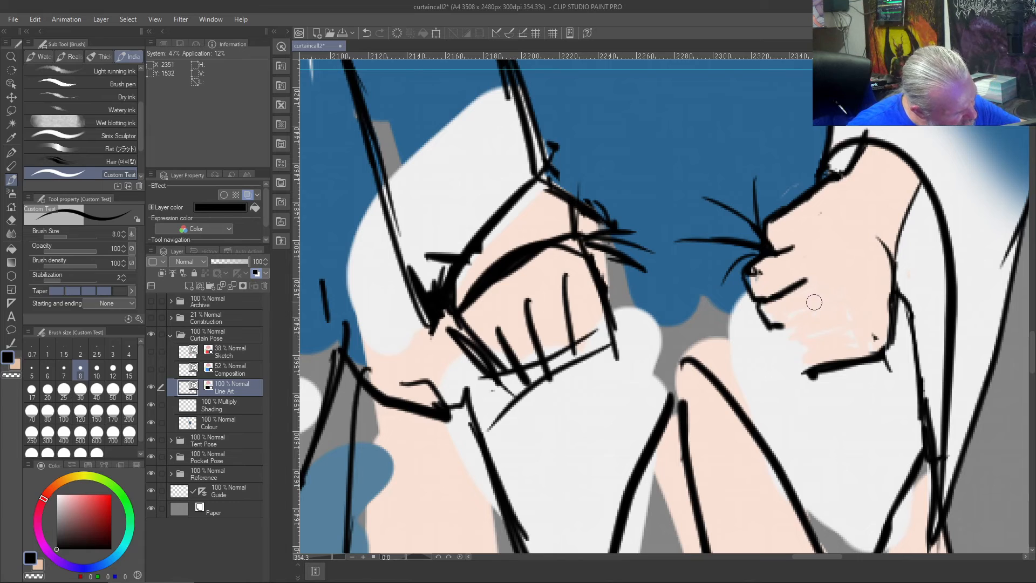
{"action": "mouse_move", "coordinate": [776, 326]}
{"action": "left_mouse_down"}
{"action": "mouse_move", "coordinate": [810, 336]}
{"action": "mouse_move", "coordinate": [792, 360]}
{"action": "mouse_move", "coordinate": [793, 346]}
{"action": "mouse_move", "coordinate": [808, 373]}
{"action": "left_mouse_up"}
{"action": "left_click_drag", "start_coordinate": [851, 339], "coordinate": [817, 365]}
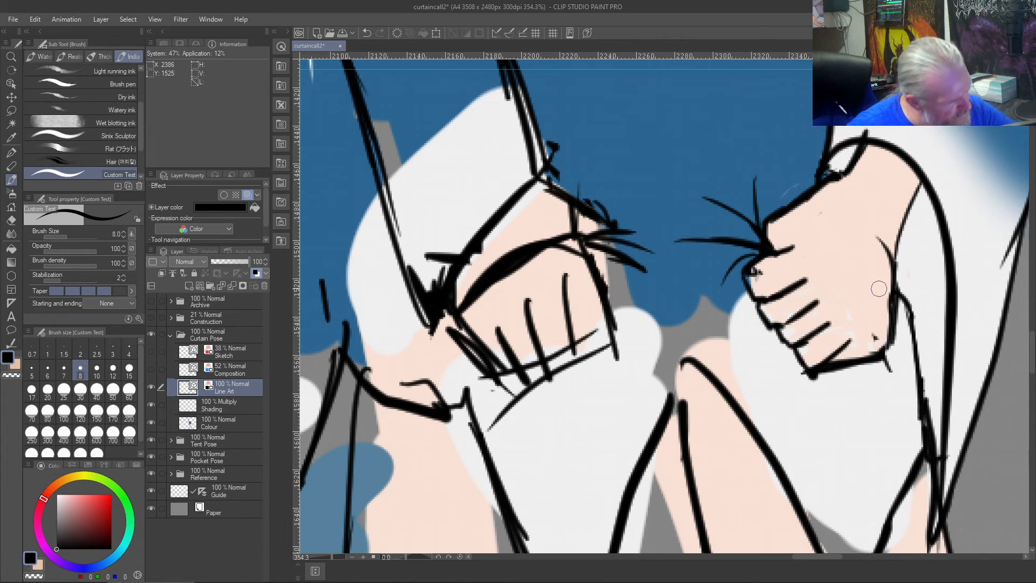
- Draw a new lower contour for the rightmost hand, running from the lowest finger up to the wrist
{"action": "left_click_drag", "start_coordinate": [847, 344], "coordinate": [863, 334]}
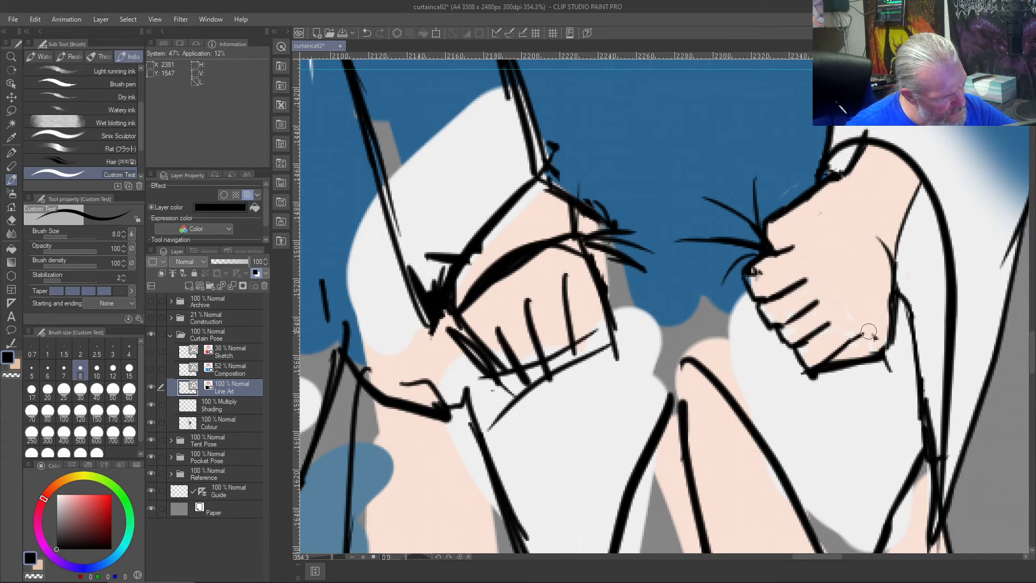
{"action": "left_click_drag", "start_coordinate": [883, 295], "coordinate": [874, 324]}
{"action": "mouse_move", "coordinate": [895, 263]}
{"action": "left_mouse_down"}
{"action": "mouse_move", "coordinate": [878, 319]}
{"action": "mouse_move", "coordinate": [854, 341]}
{"action": "left_mouse_up"}
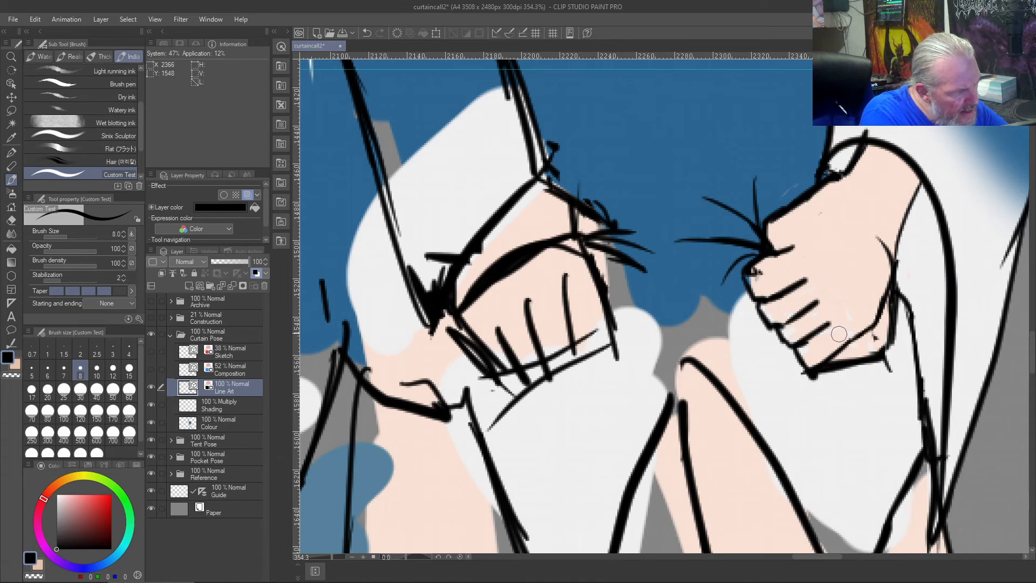
- Erase the rightmost hand's old lower outline and the stray line ends at its lowest finger with the size 4 Vector eraser
{"action": "key", "text": "e"}
{"action": "mouse_move", "coordinate": [898, 296]}
{"action": "left_mouse_down"}
{"action": "mouse_move", "coordinate": [882, 346]}
{"action": "mouse_move", "coordinate": [857, 376]}
{"action": "mouse_move", "coordinate": [881, 330]}
{"action": "left_mouse_up"}
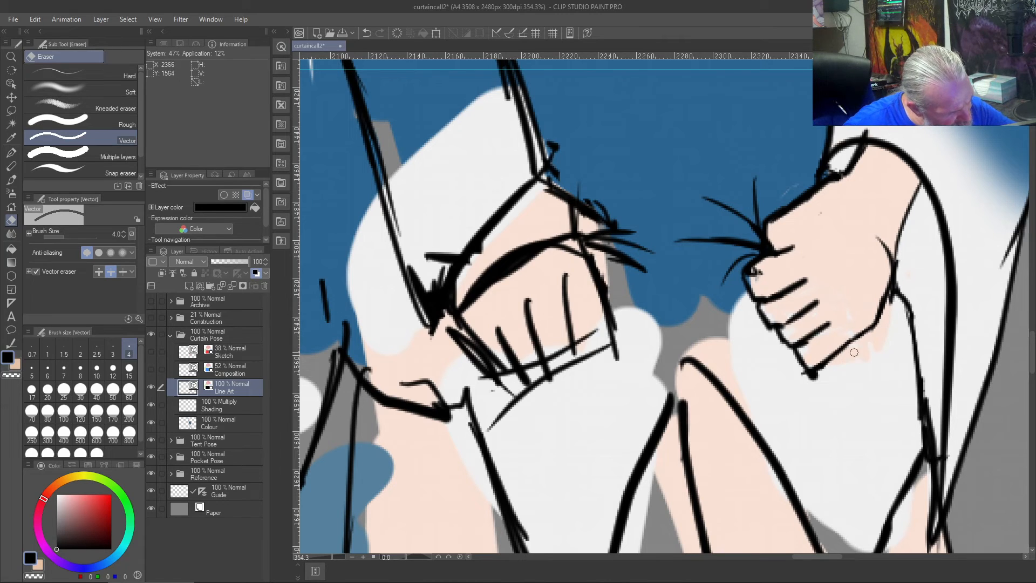
{"action": "mouse_move", "coordinate": [824, 372]}
{"action": "left_mouse_down"}
{"action": "mouse_move", "coordinate": [776, 382]}
{"action": "mouse_move", "coordinate": [808, 382]}
{"action": "mouse_move", "coordinate": [780, 371]}
{"action": "mouse_move", "coordinate": [806, 360]}
{"action": "left_mouse_up"}
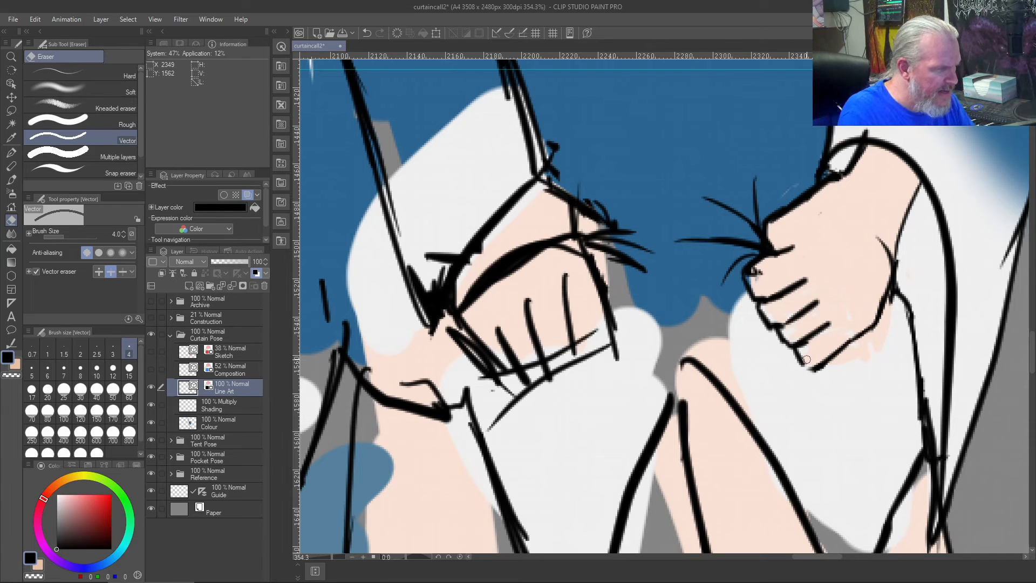
{"action": "key", "text": "b"}
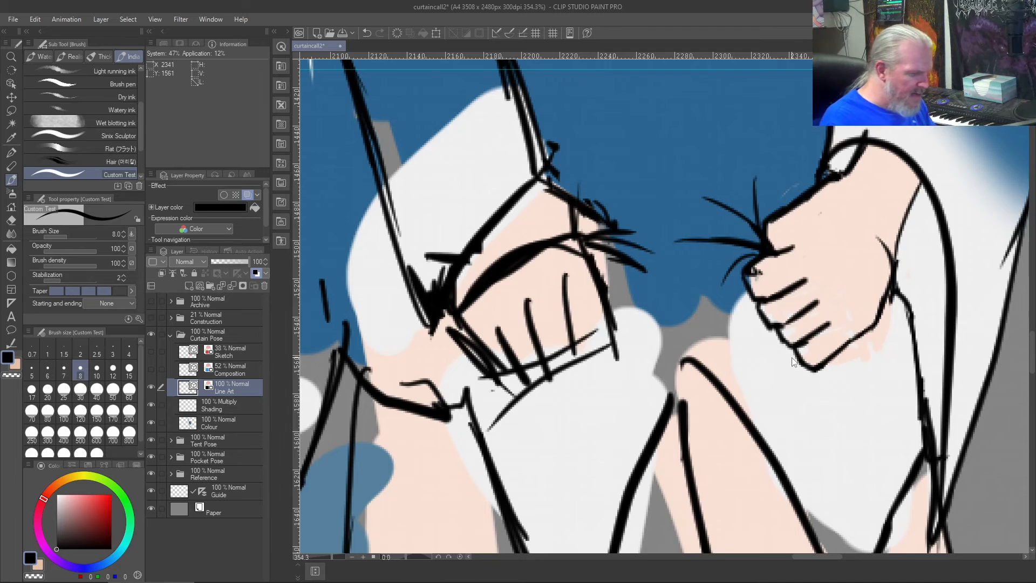
{"action": "key", "text": "ctrl+0"}
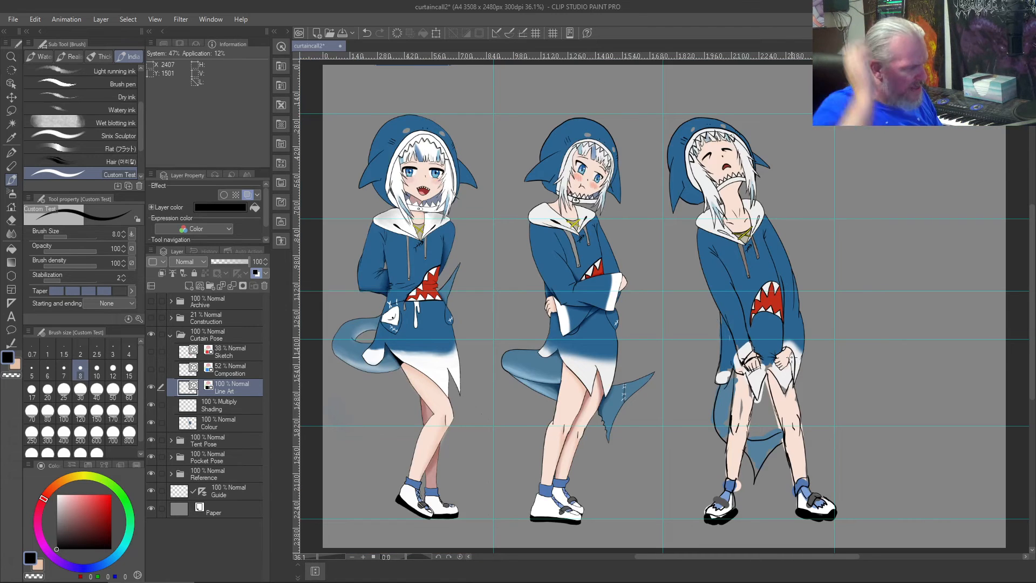
- Erase the outline of the two lowest fingers on the rightmost hand with the size 4 Vector eraser
{"action": "scroll", "coordinate": [791, 357], "scroll_direction": "up", "scroll_amount": 3}
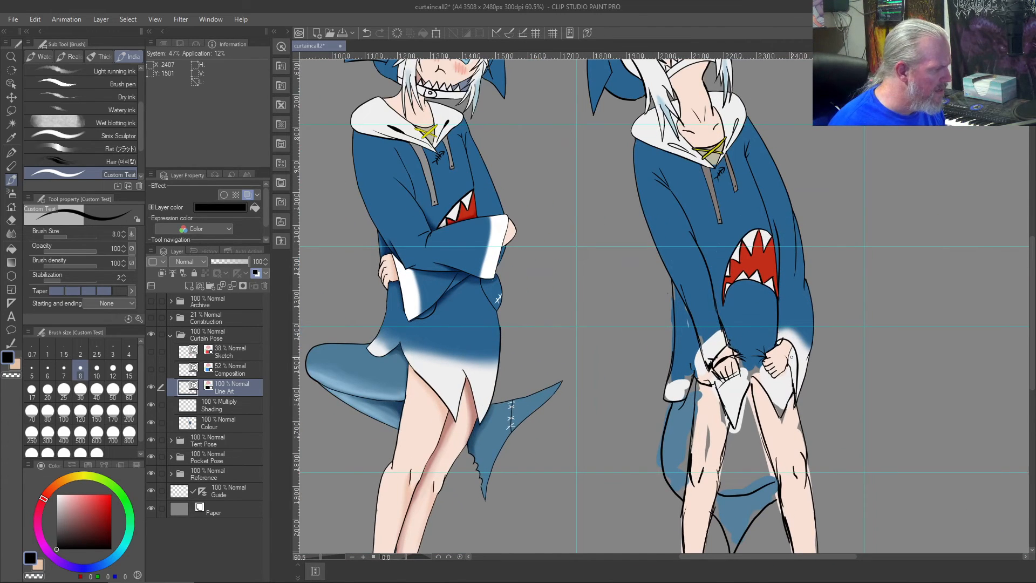
{"action": "scroll", "coordinate": [791, 357], "scroll_direction": "up", "scroll_amount": 7}
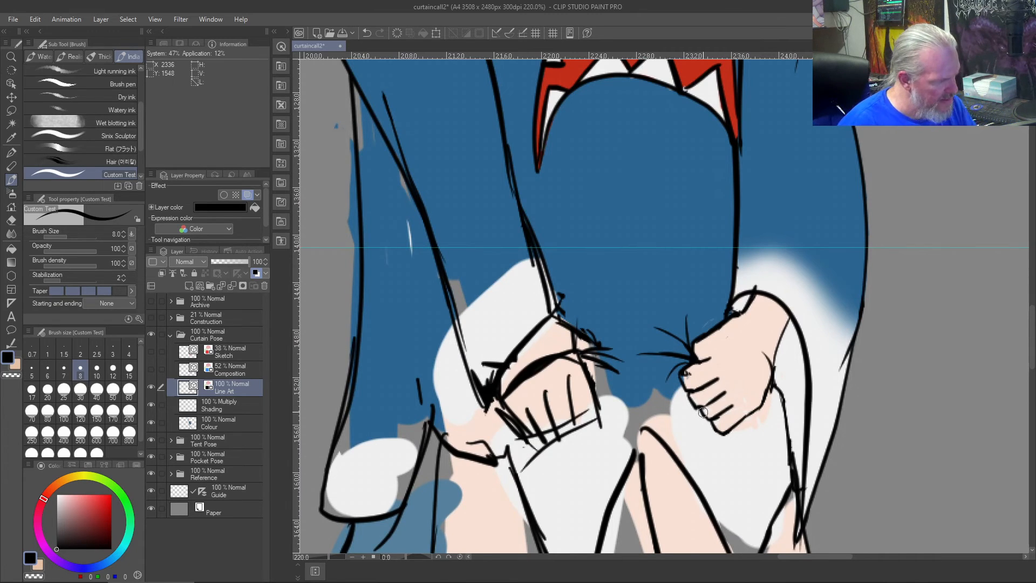
{"action": "scroll", "coordinate": [703, 412], "scroll_direction": "up", "scroll_amount": 5}
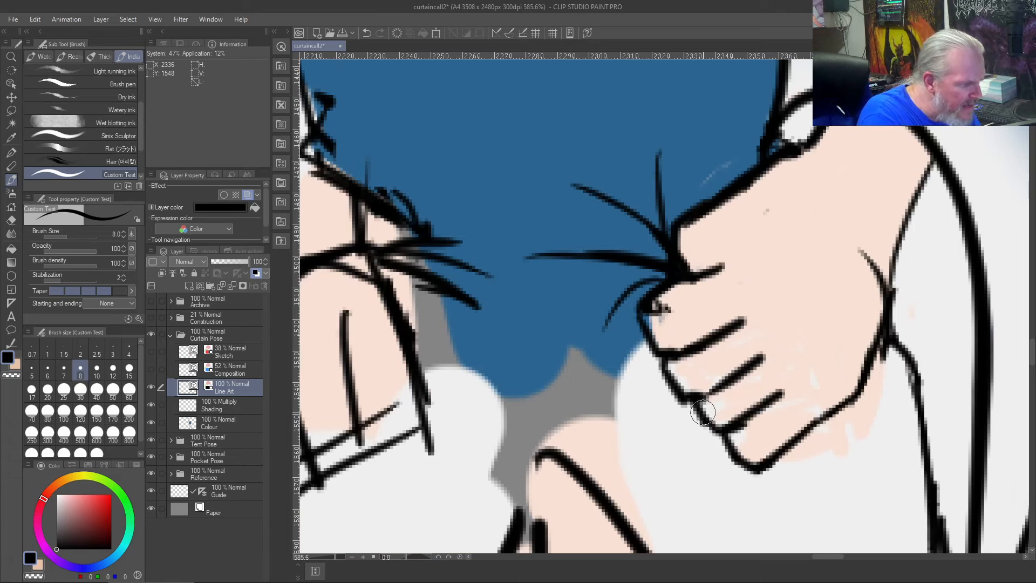
{"action": "key", "text": "e"}
{"action": "mouse_move", "coordinate": [702, 412]}
{"action": "left_mouse_down"}
{"action": "mouse_move", "coordinate": [752, 464]}
{"action": "mouse_move", "coordinate": [772, 461]}
{"action": "mouse_move", "coordinate": [733, 450]}
{"action": "left_mouse_up"}
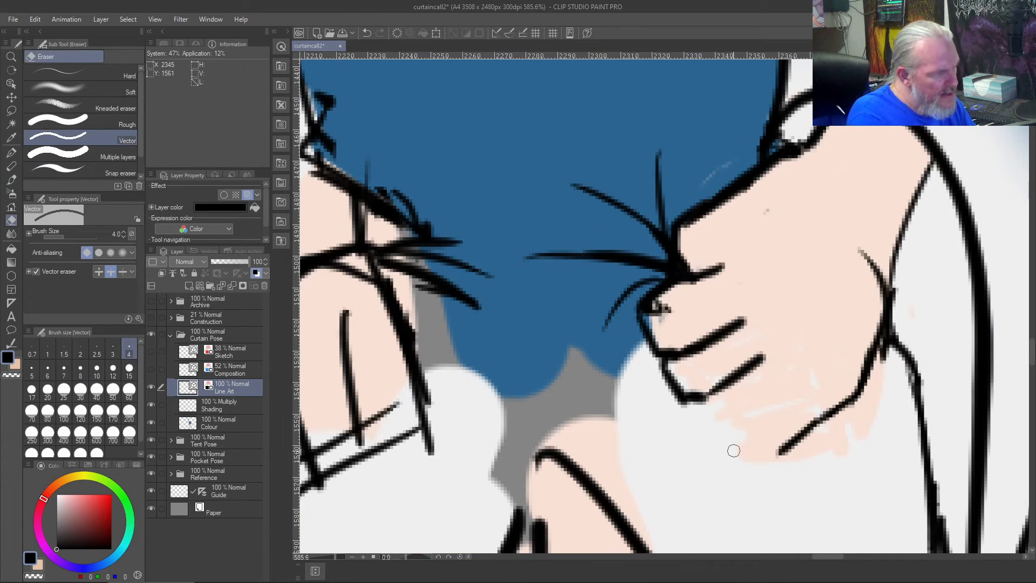
- Redraw the two lowest fingers of the rightmost hand in black and trim the overshooting end of the lower contour
{"action": "key", "text": "b"}
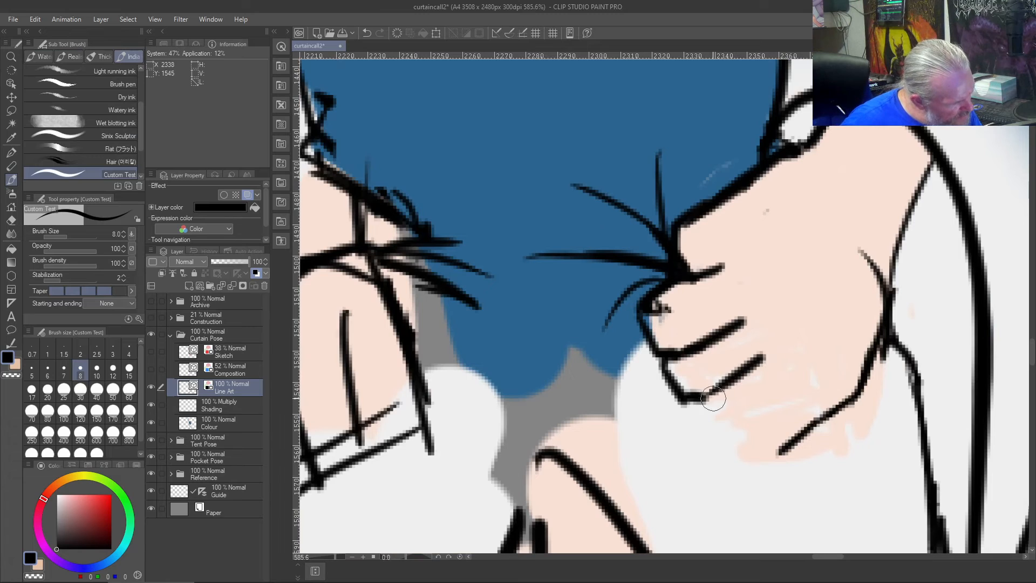
{"action": "left_click_drag", "start_coordinate": [707, 393], "coordinate": [723, 426]}
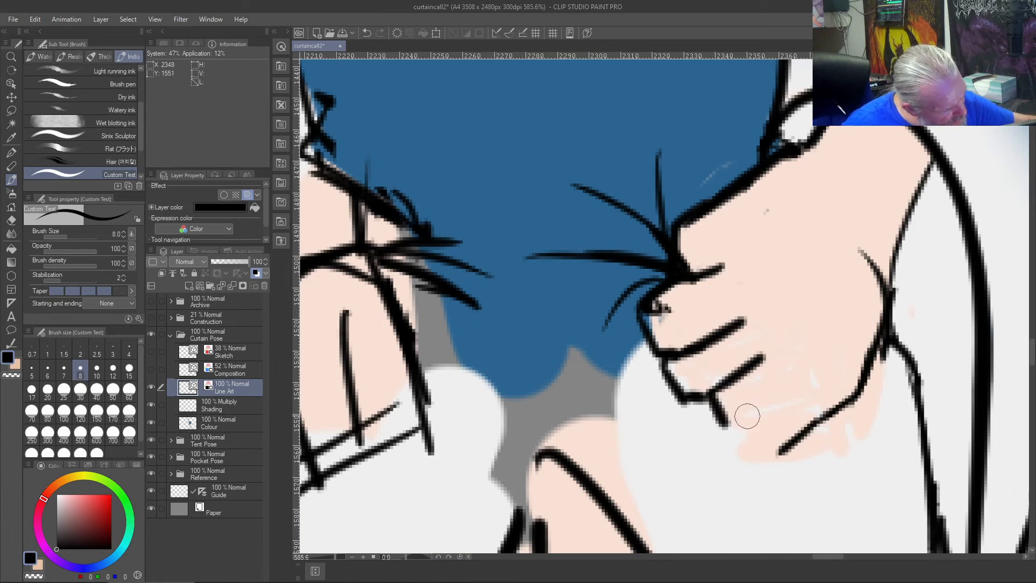
{"action": "mouse_move", "coordinate": [783, 392]}
{"action": "left_mouse_down"}
{"action": "mouse_move", "coordinate": [754, 424]}
{"action": "mouse_move", "coordinate": [767, 441]}
{"action": "mouse_move", "coordinate": [821, 422]}
{"action": "left_mouse_up"}
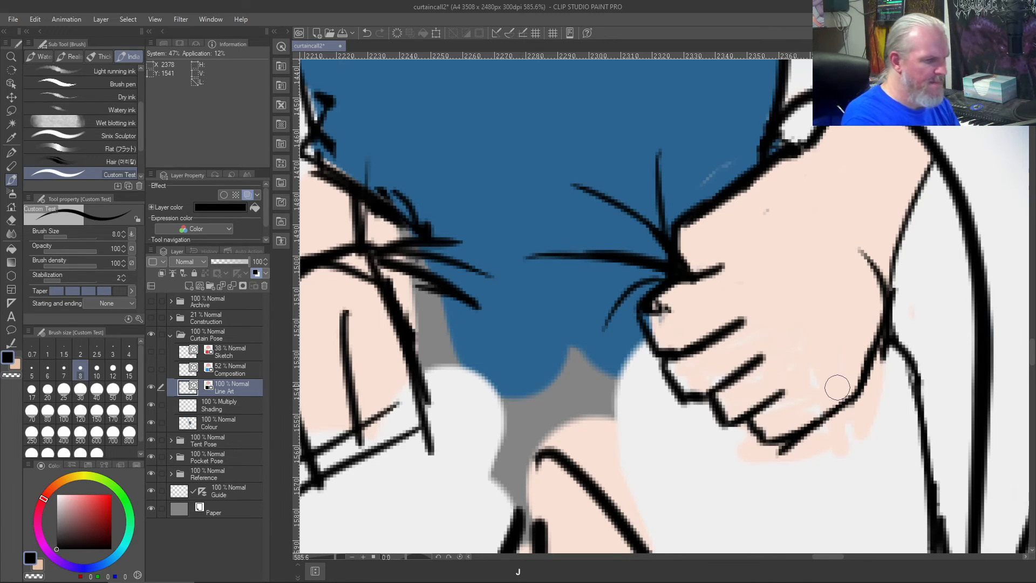
{"action": "key", "text": "j"}
{"action": "left_click_drag", "start_coordinate": [797, 446], "coordinate": [769, 456]}
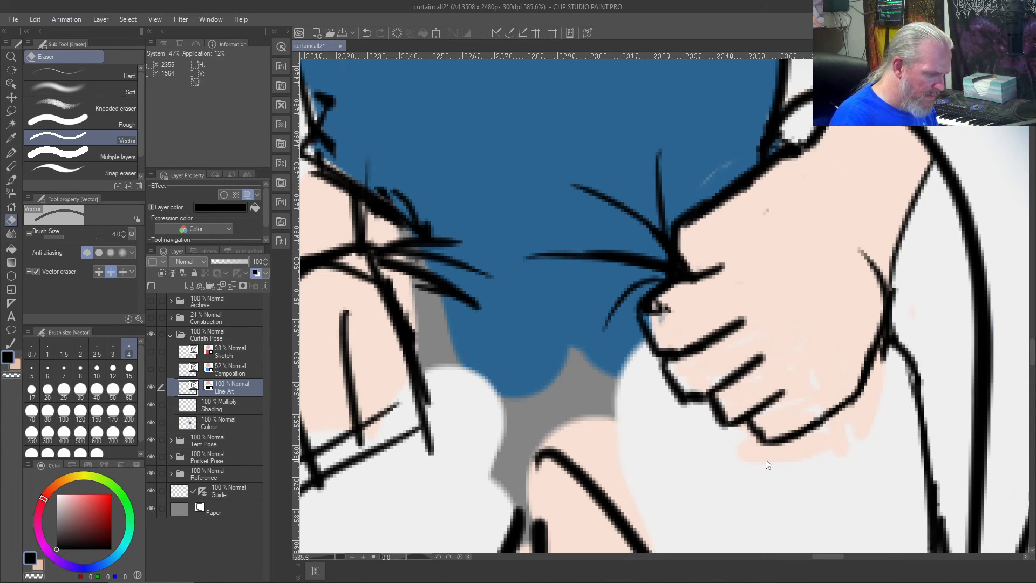
{"action": "key", "text": "ctrl+0"}
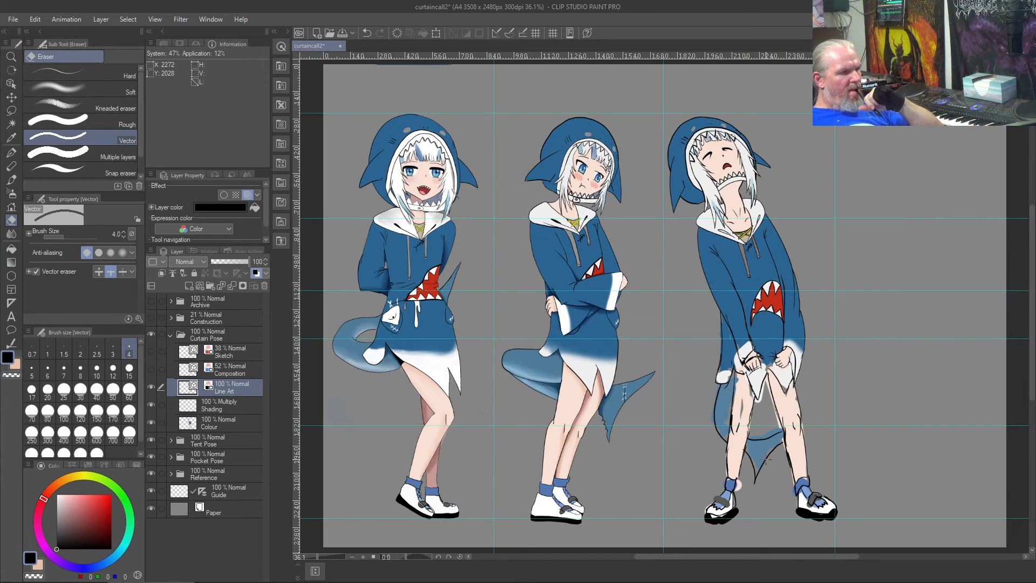
- Try a thin slanted knuckle line across the back of the rightmost hand, undoing and redrawing the stroke several times
{"action": "scroll", "coordinate": [766, 459], "scroll_direction": "up", "scroll_amount": 2}
{"action": "scroll", "coordinate": [765, 459], "scroll_direction": "up", "scroll_amount": 5}
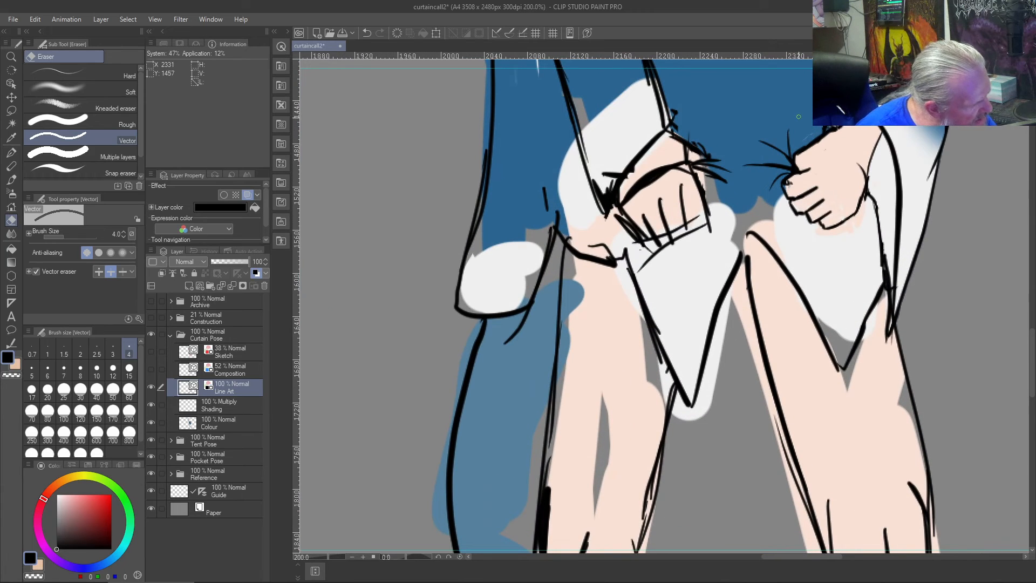
{"action": "key", "text": "b"}
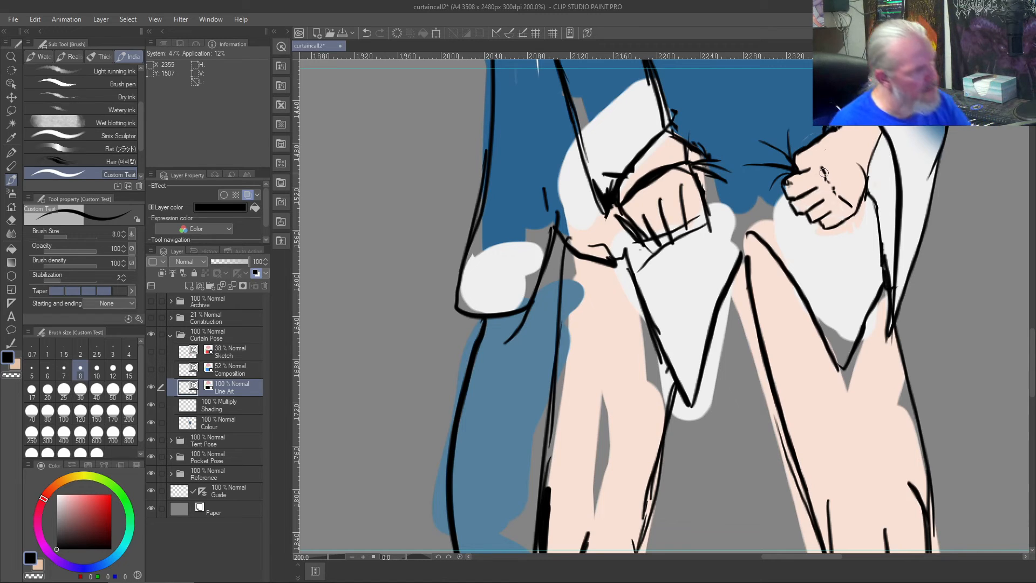
{"action": "key", "text": "ctrl+z"}
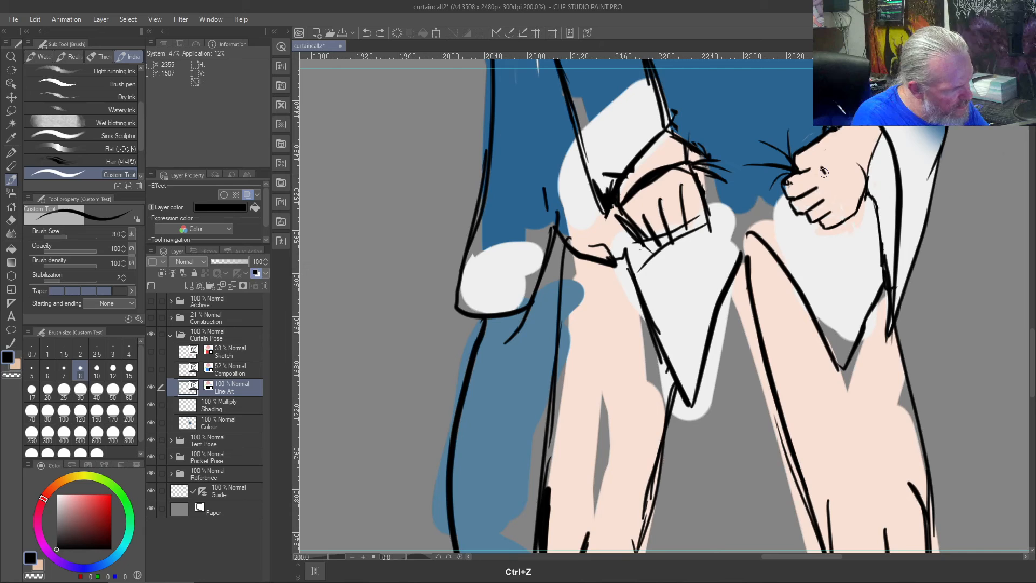
{"action": "left_click_drag", "start_coordinate": [824, 170], "coordinate": [836, 193]}
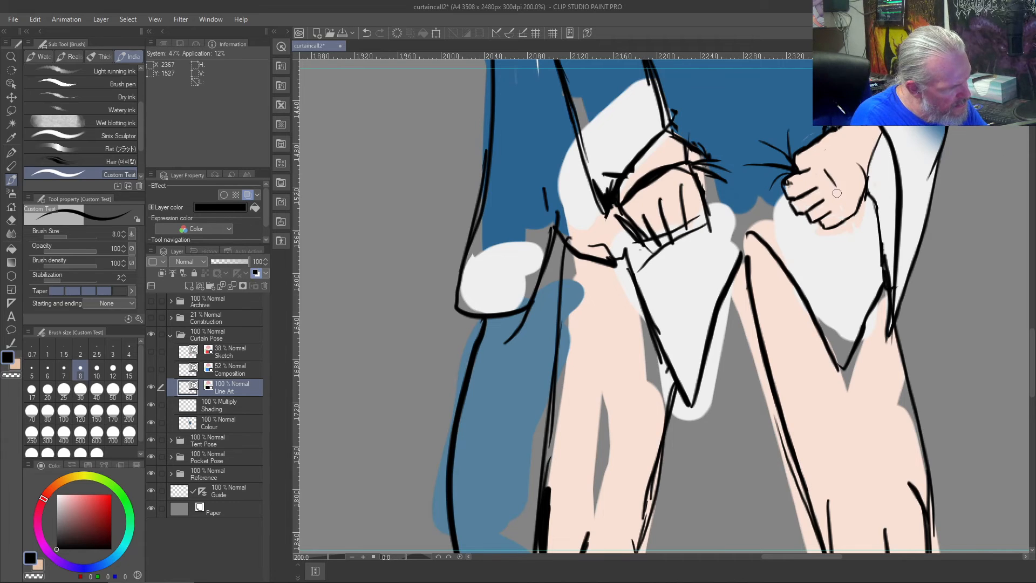
{"action": "key", "text": "ctrl+z"}
{"action": "left_click_drag", "start_coordinate": [824, 170], "coordinate": [851, 210]}
{"action": "key", "text": "ctrl+z"}
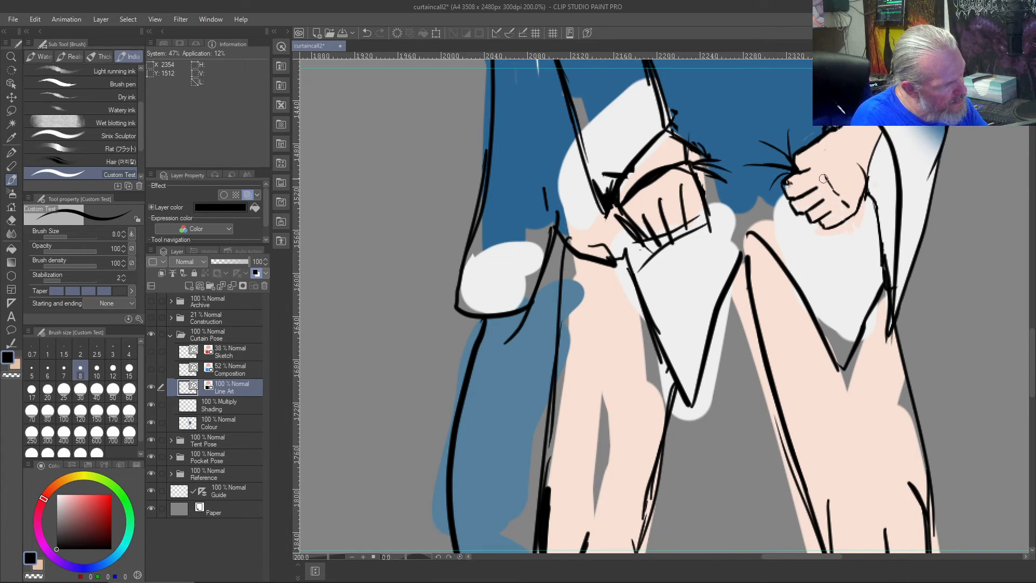
{"action": "key", "text": "ctrl+z"}
{"action": "key", "text": "ctrl+z"}
{"action": "key", "text": "ctrl+z"}
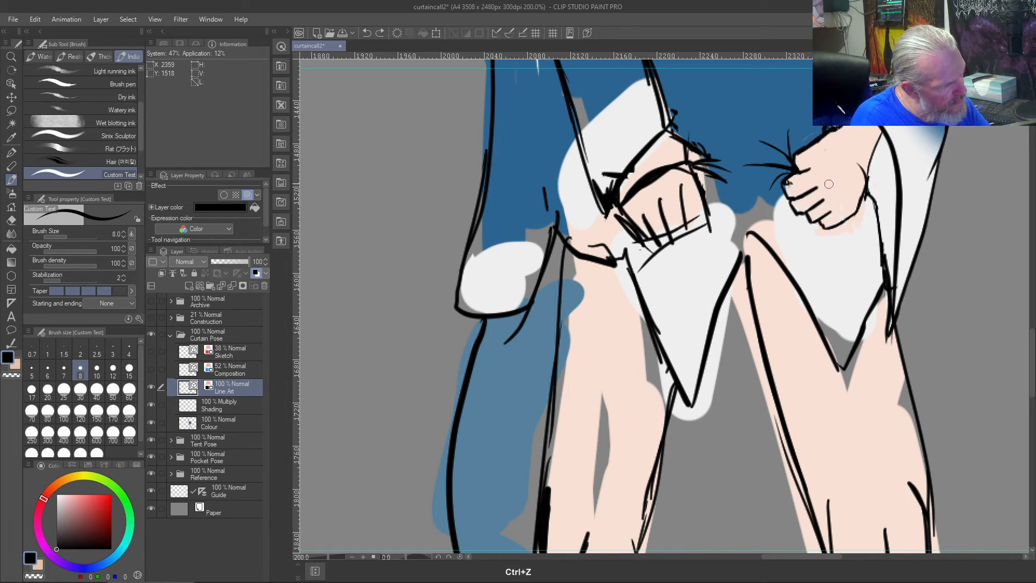
{"action": "left_click_drag", "start_coordinate": [826, 172], "coordinate": [833, 185]}
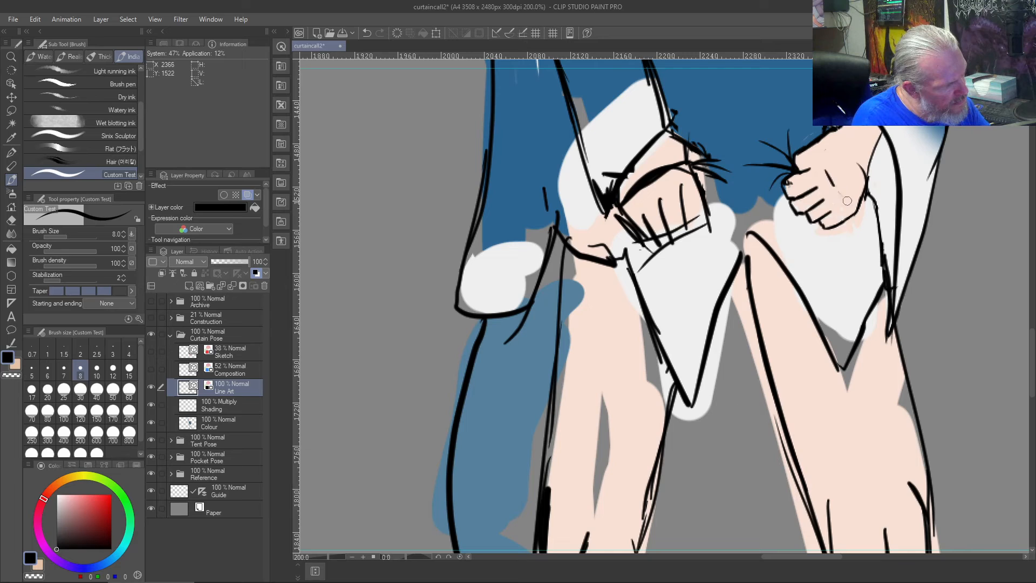
{"action": "key", "text": "ctrl+z"}
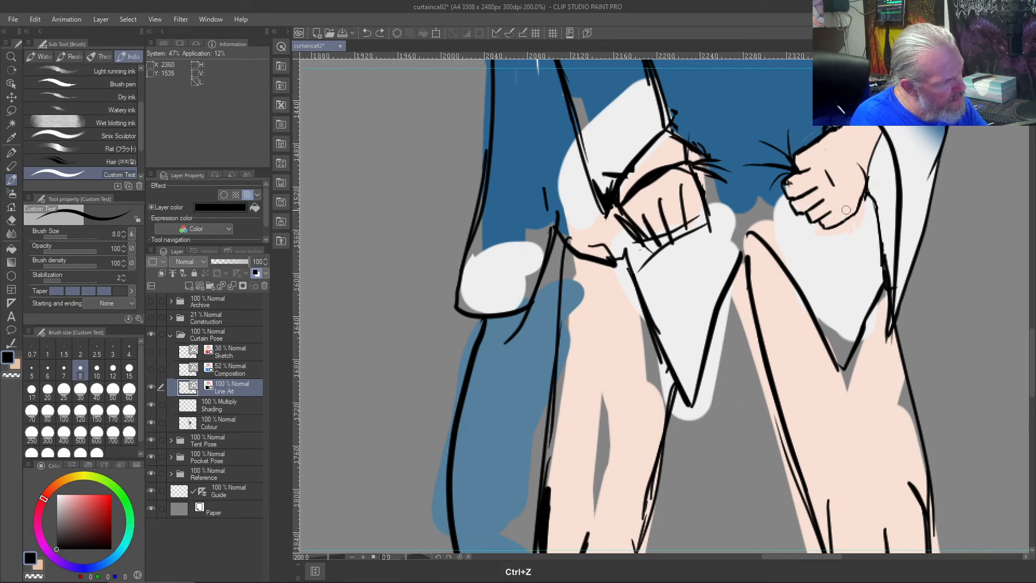
{"action": "left_click_drag", "start_coordinate": [831, 183], "coordinate": [850, 207]}
{"action": "key", "text": "ctrl+z"}
{"action": "key", "text": "ctrl+z"}
{"action": "left_click_drag", "start_coordinate": [823, 171], "coordinate": [850, 204]}
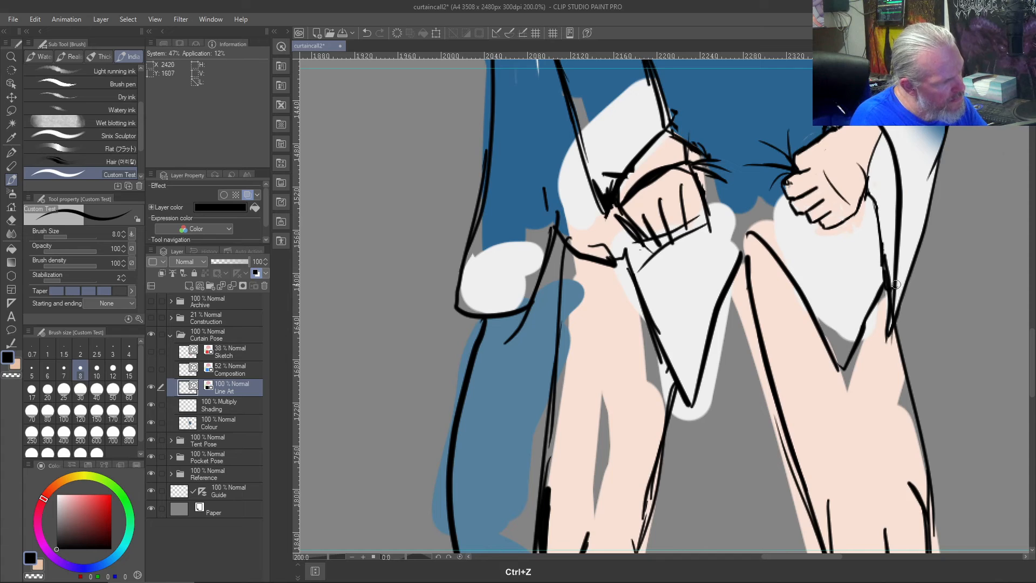
{"action": "key", "text": "ctrl+0"}
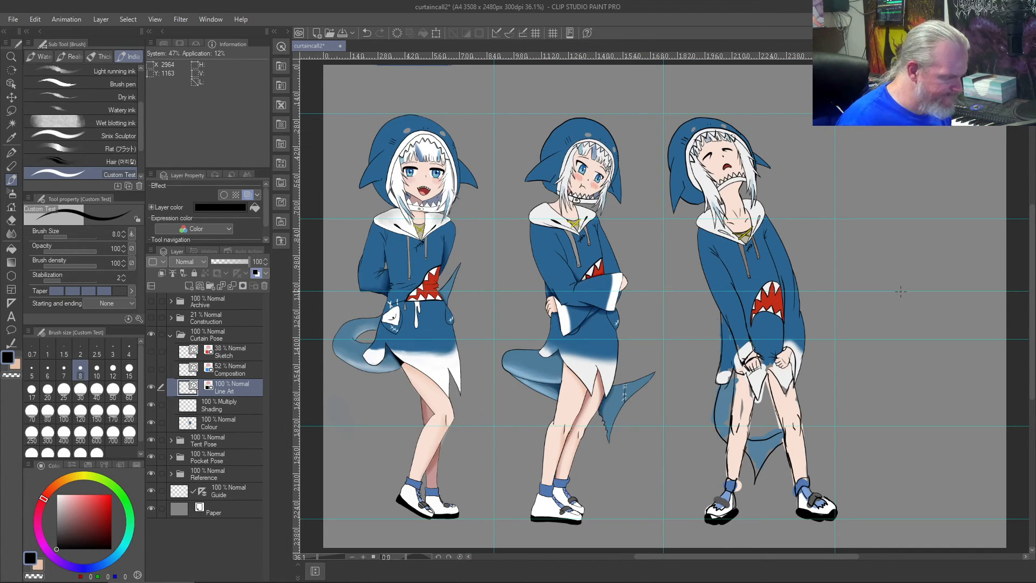
- Erase the slanted knuckle line from the back of the rightmost hand with the size 4 Vector eraser
{"action": "scroll", "coordinate": [899, 291], "scroll_direction": "up", "scroll_amount": 3}
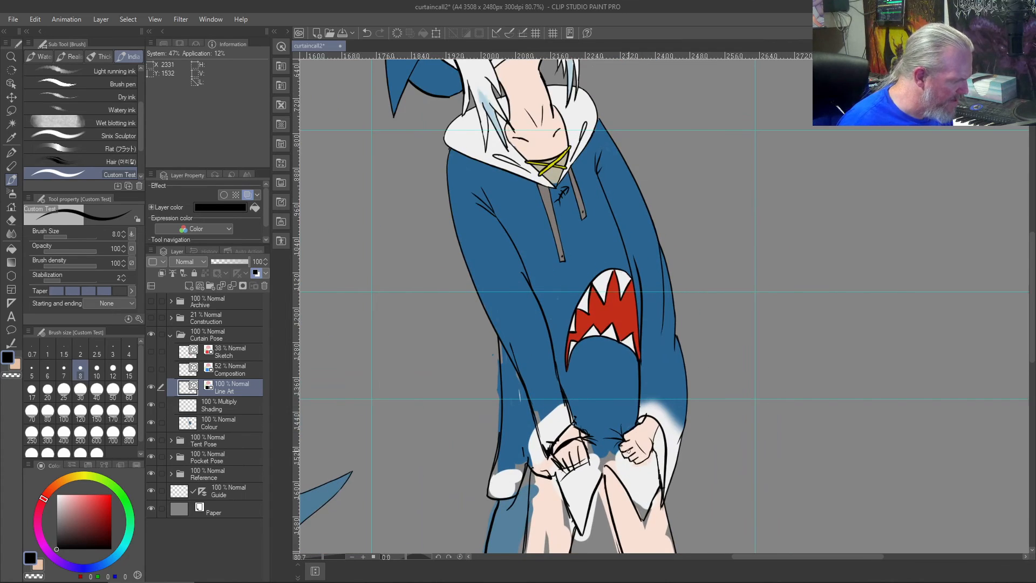
{"action": "scroll", "coordinate": [630, 451], "scroll_direction": "up", "scroll_amount": 5}
{"action": "scroll", "coordinate": [628, 451], "scroll_direction": "up", "scroll_amount": 1}
{"action": "key", "text": "j"}
{"action": "left_click_drag", "start_coordinate": [663, 426], "coordinate": [672, 429]}
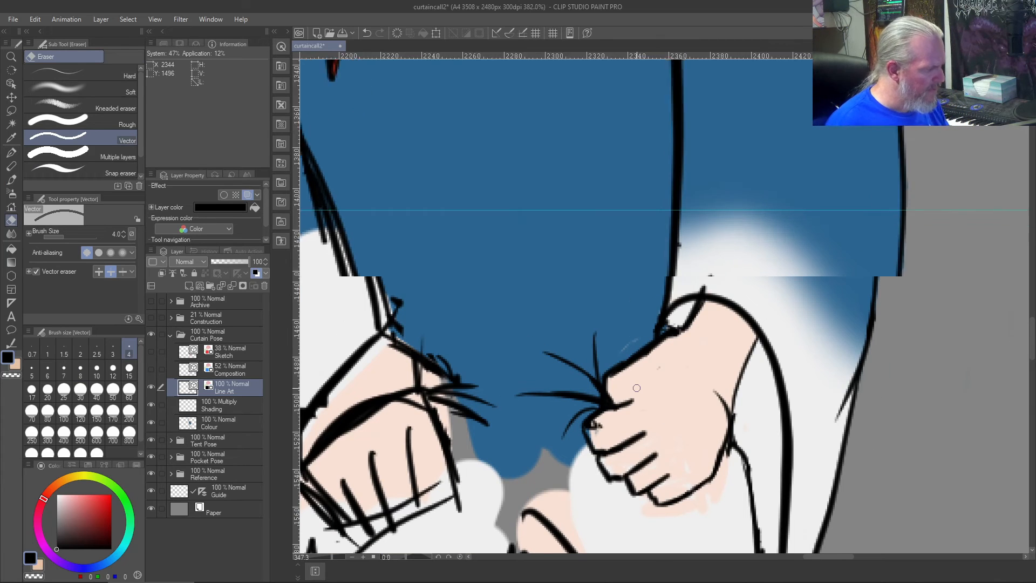
{"action": "scroll", "coordinate": [637, 388], "scroll_direction": "up", "scroll_amount": 3}
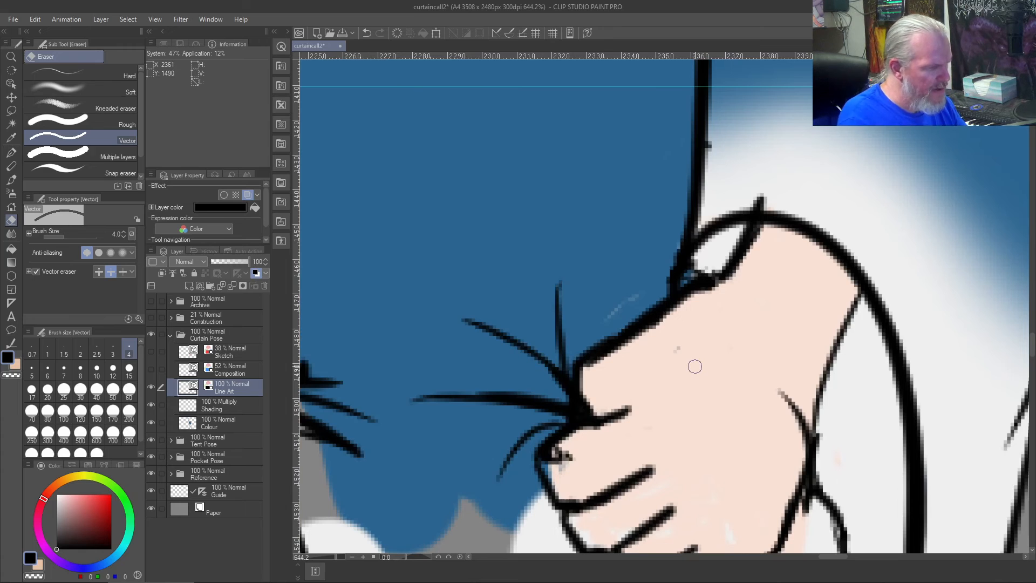
{"action": "key", "text": "j"}
{"action": "left_click_drag", "start_coordinate": [678, 351], "coordinate": [664, 357]}
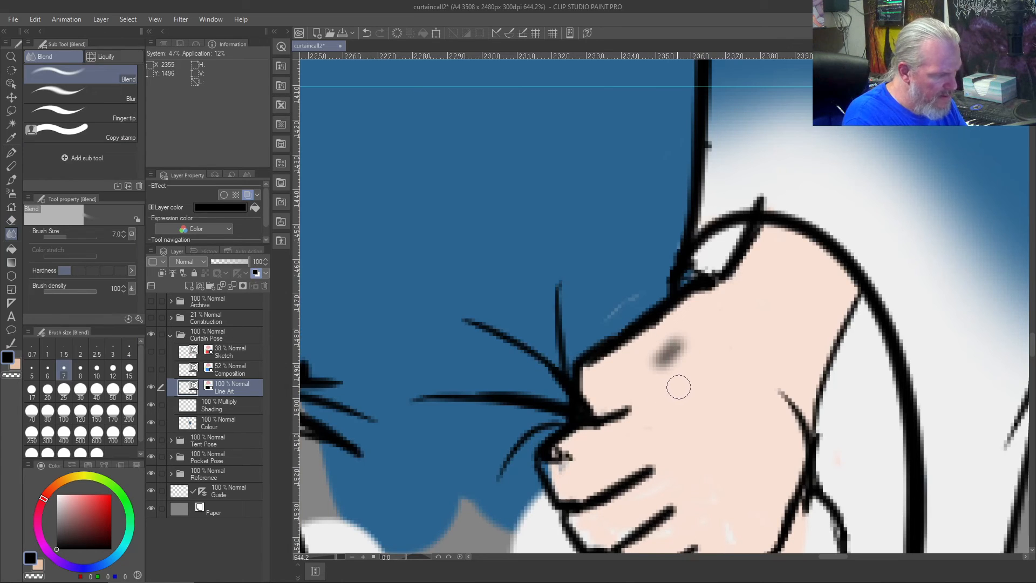
{"action": "key", "text": "e"}
{"action": "mouse_move", "coordinate": [677, 345]}
{"action": "left_mouse_down"}
{"action": "mouse_move", "coordinate": [643, 374]}
{"action": "mouse_move", "coordinate": [670, 353]}
{"action": "left_mouse_up"}
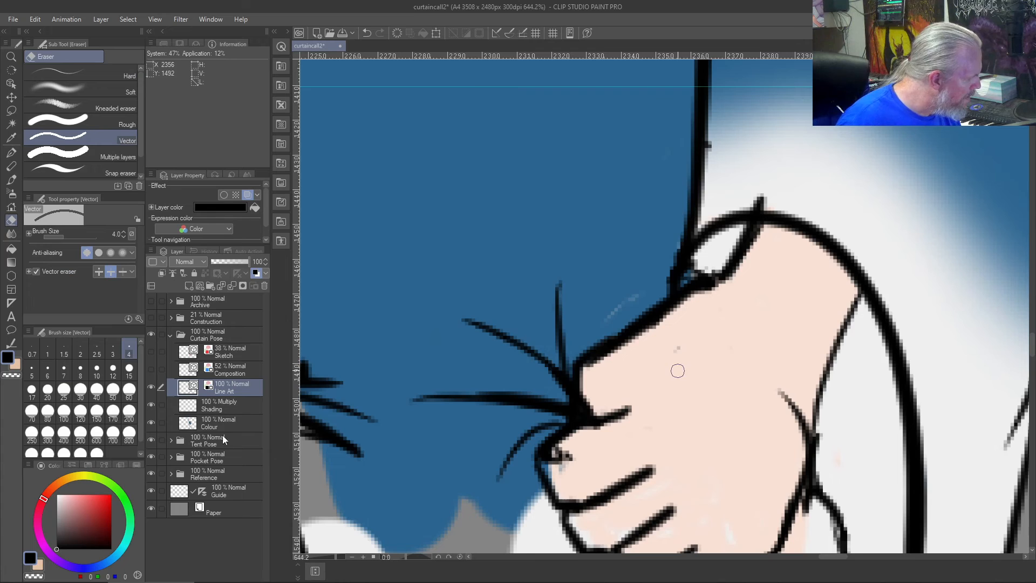
- On the Colour layer, paint over the stray speck on the back of the rightmost hand with the sampled skin tone
{"action": "left_click", "coordinate": [230, 420]}
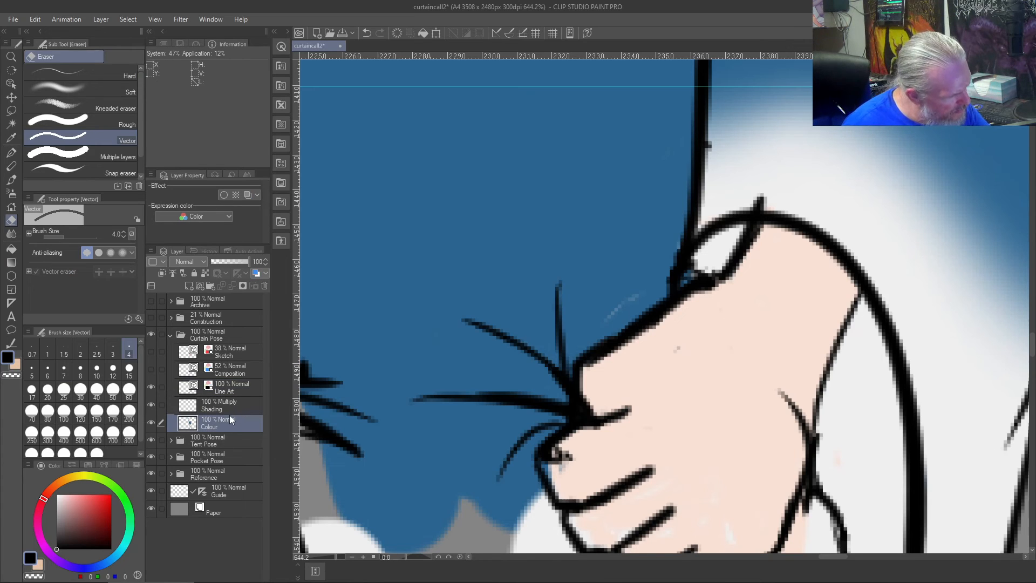
{"action": "key", "text": "b"}
{"action": "mouse_move", "coordinate": [677, 343]}
{"action": "left_mouse_down"}
{"action": "mouse_move", "coordinate": [674, 378]}
{"action": "mouse_move", "coordinate": [681, 351]}
{"action": "mouse_move", "coordinate": [675, 365]}
{"action": "left_mouse_up"}
{"action": "right_click", "coordinate": [702, 355]}
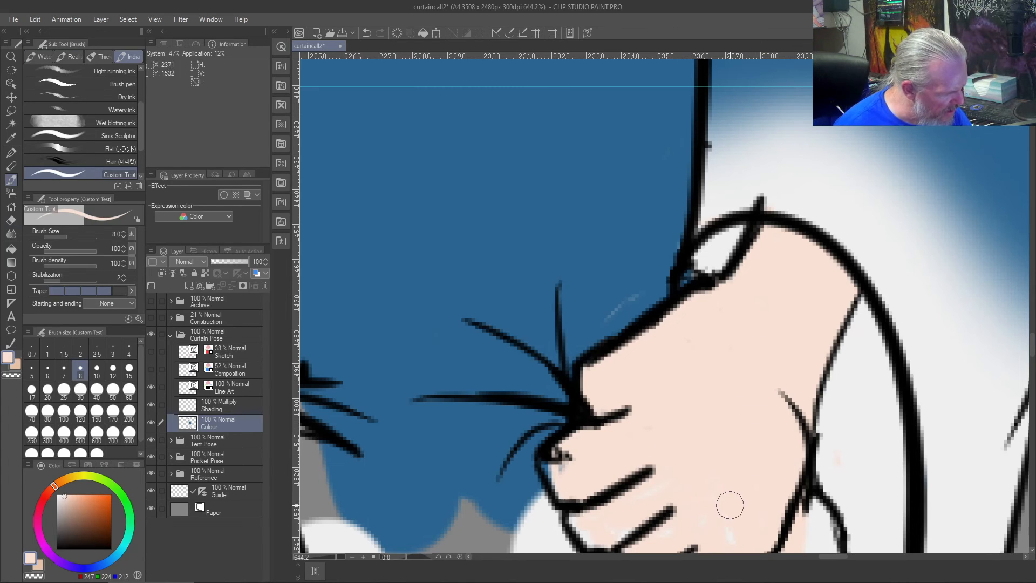
- Cover the skin colour spilling below the rightmost hand's lower contour with the off-white sampled from the hoodie
{"action": "scroll", "coordinate": [684, 378], "scroll_direction": "down", "scroll_amount": 3}
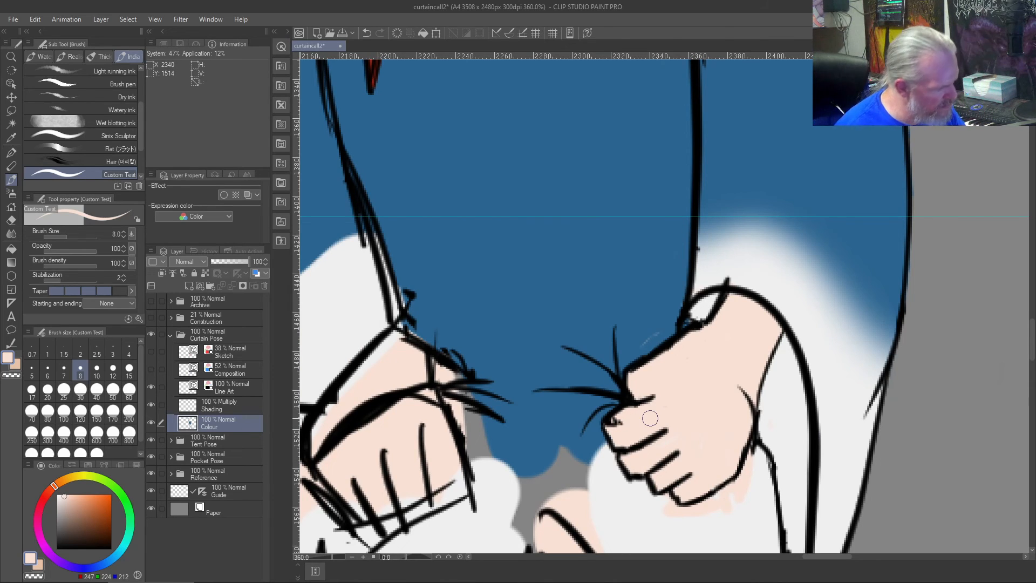
{"action": "scroll", "coordinate": [650, 418], "scroll_direction": "down", "scroll_amount": 1}
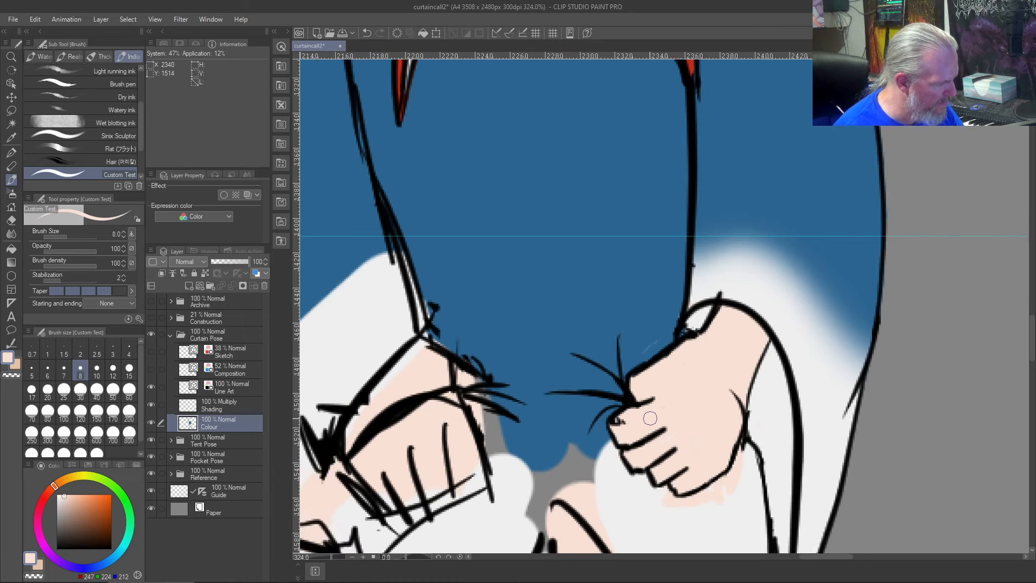
{"action": "scroll", "coordinate": [650, 418], "scroll_direction": "up", "scroll_amount": 2}
{"action": "right_click", "coordinate": [767, 495]}
{"action": "mouse_move", "coordinate": [766, 469]}
{"action": "left_mouse_down"}
{"action": "mouse_move", "coordinate": [748, 502]}
{"action": "mouse_move", "coordinate": [748, 491]}
{"action": "mouse_move", "coordinate": [712, 513]}
{"action": "left_mouse_up"}
{"action": "mouse_move", "coordinate": [737, 508]}
{"action": "left_mouse_down"}
{"action": "mouse_move", "coordinate": [704, 524]}
{"action": "mouse_move", "coordinate": [646, 507]}
{"action": "left_mouse_up"}
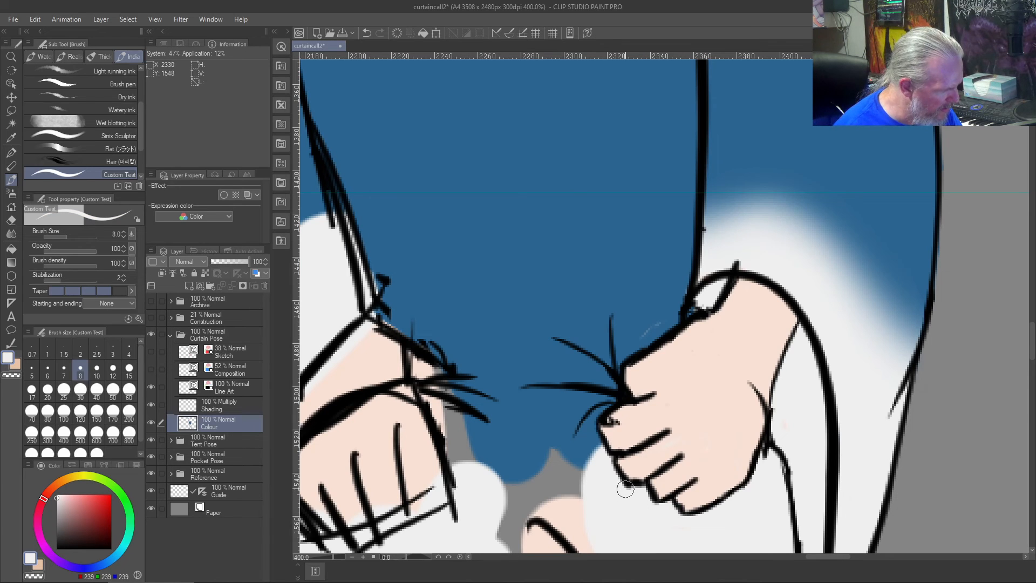
- Fill the hoodie's hem between the two hands and the gap at the tip of the rightmost hem flap with off-white
{"action": "scroll", "coordinate": [596, 527], "scroll_direction": "down", "scroll_amount": 2}
{"action": "scroll", "coordinate": [600, 527], "scroll_direction": "up", "scroll_amount": 2}
{"action": "mouse_move", "coordinate": [552, 483]}
{"action": "left_mouse_down"}
{"action": "mouse_move", "coordinate": [559, 403]}
{"action": "mouse_move", "coordinate": [622, 209]}
{"action": "mouse_move", "coordinate": [638, 192]}
{"action": "left_mouse_up"}
{"action": "mouse_move", "coordinate": [676, 260]}
{"action": "left_mouse_down"}
{"action": "mouse_move", "coordinate": [622, 203]}
{"action": "mouse_move", "coordinate": [654, 167]}
{"action": "mouse_move", "coordinate": [670, 169]}
{"action": "mouse_move", "coordinate": [628, 183]}
{"action": "mouse_move", "coordinate": [588, 260]}
{"action": "mouse_move", "coordinate": [576, 194]}
{"action": "mouse_move", "coordinate": [625, 210]}
{"action": "mouse_move", "coordinate": [633, 174]}
{"action": "mouse_move", "coordinate": [561, 167]}
{"action": "mouse_move", "coordinate": [687, 154]}
{"action": "mouse_move", "coordinate": [659, 166]}
{"action": "mouse_move", "coordinate": [543, 169]}
{"action": "left_mouse_up"}
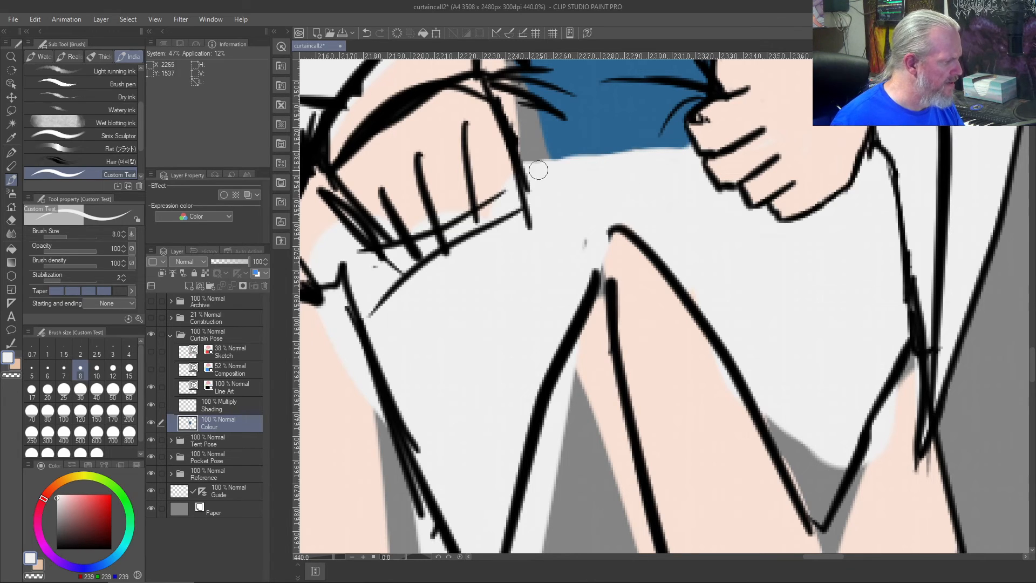
{"action": "mouse_move", "coordinate": [781, 413]}
{"action": "left_mouse_down"}
{"action": "mouse_move", "coordinate": [784, 434]}
{"action": "mouse_move", "coordinate": [767, 416]}
{"action": "mouse_move", "coordinate": [773, 438]}
{"action": "mouse_move", "coordinate": [801, 485]}
{"action": "mouse_move", "coordinate": [795, 442]}
{"action": "mouse_move", "coordinate": [830, 448]}
{"action": "mouse_move", "coordinate": [827, 502]}
{"action": "mouse_move", "coordinate": [852, 432]}
{"action": "mouse_move", "coordinate": [818, 503]}
{"action": "left_mouse_up"}
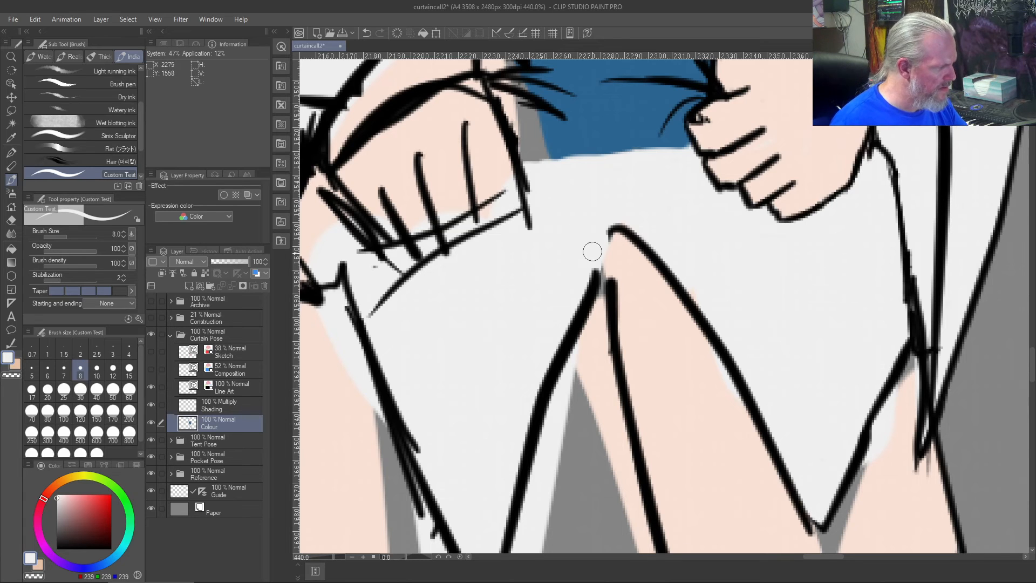
{"action": "scroll", "coordinate": [585, 241], "scroll_direction": "down", "scroll_amount": 8}
{"action": "scroll", "coordinate": [556, 321], "scroll_direction": "down", "scroll_amount": 3}
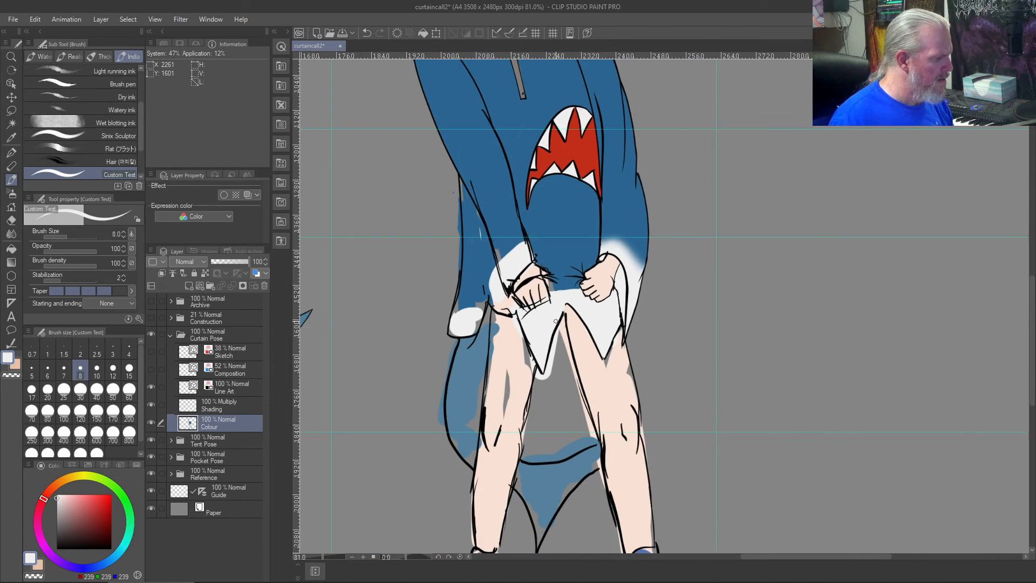
{"action": "scroll", "coordinate": [555, 320], "scroll_direction": "up", "scroll_amount": 5}
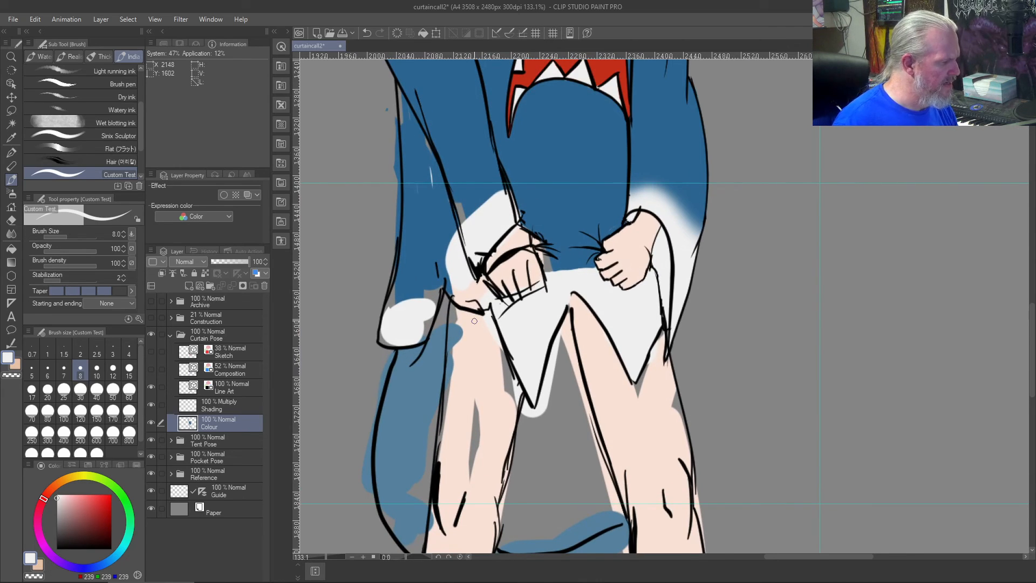
{"action": "scroll", "coordinate": [474, 321], "scroll_direction": "up", "scroll_amount": 3}
{"action": "scroll", "coordinate": [474, 321], "scroll_direction": "down", "scroll_amount": 5}
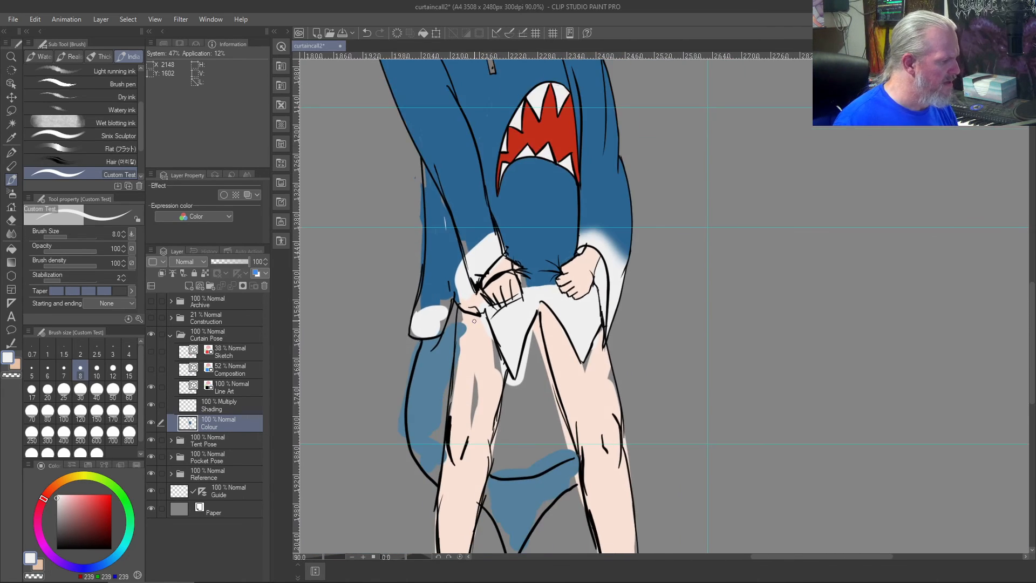
{"action": "scroll", "coordinate": [474, 321], "scroll_direction": "down", "scroll_amount": 4}
{"action": "scroll", "coordinate": [474, 321], "scroll_direction": "up", "scroll_amount": 5}
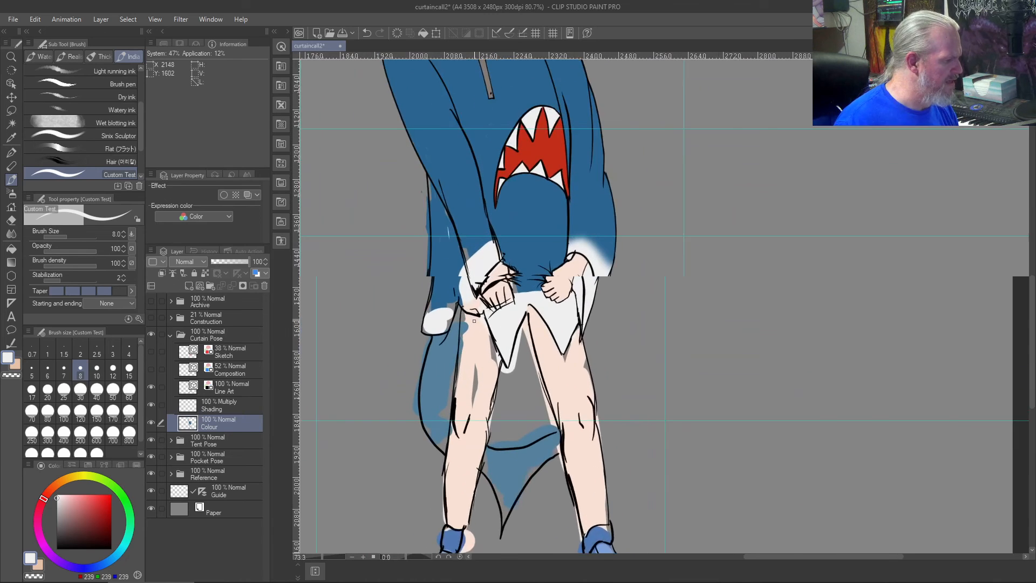
- Fill the grey gap along the upper edge of the leftmost hand's cuff with blue sampled from the hoodie
{"action": "scroll", "coordinate": [474, 321], "scroll_direction": "up", "scroll_amount": 1}
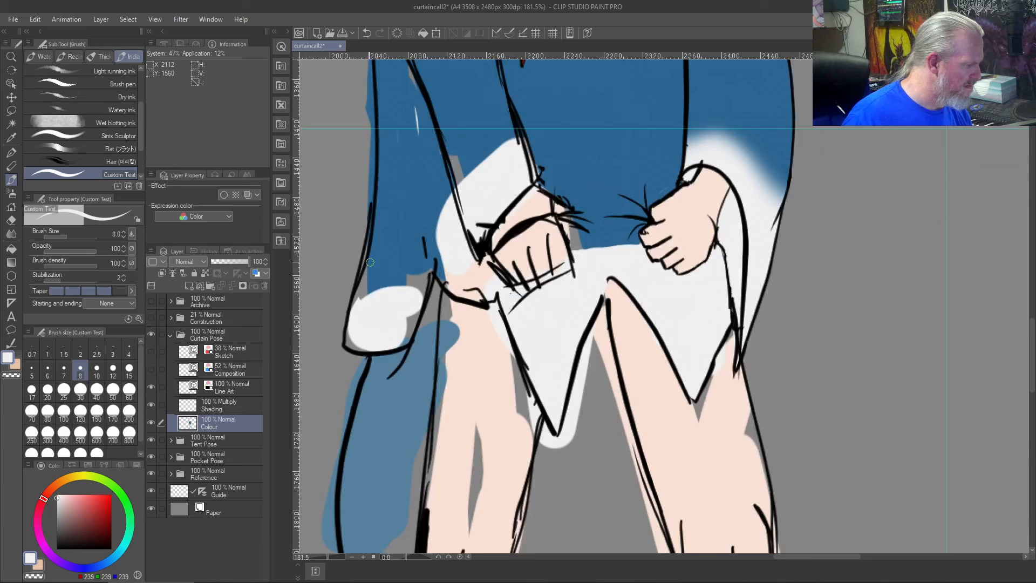
{"action": "scroll", "coordinate": [394, 266], "scroll_direction": "down", "scroll_amount": 5}
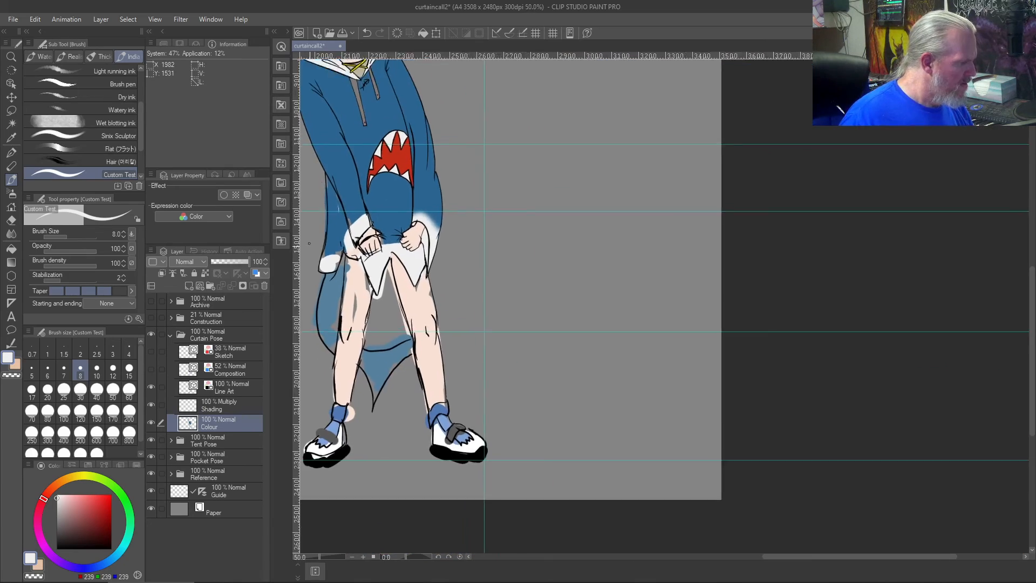
{"action": "scroll", "coordinate": [309, 243], "scroll_direction": "up", "scroll_amount": 2}
{"action": "left_click_drag", "start_coordinate": [428, 193], "coordinate": [850, 297]}
{"action": "scroll", "coordinate": [845, 291], "scroll_direction": "up", "scroll_amount": 3}
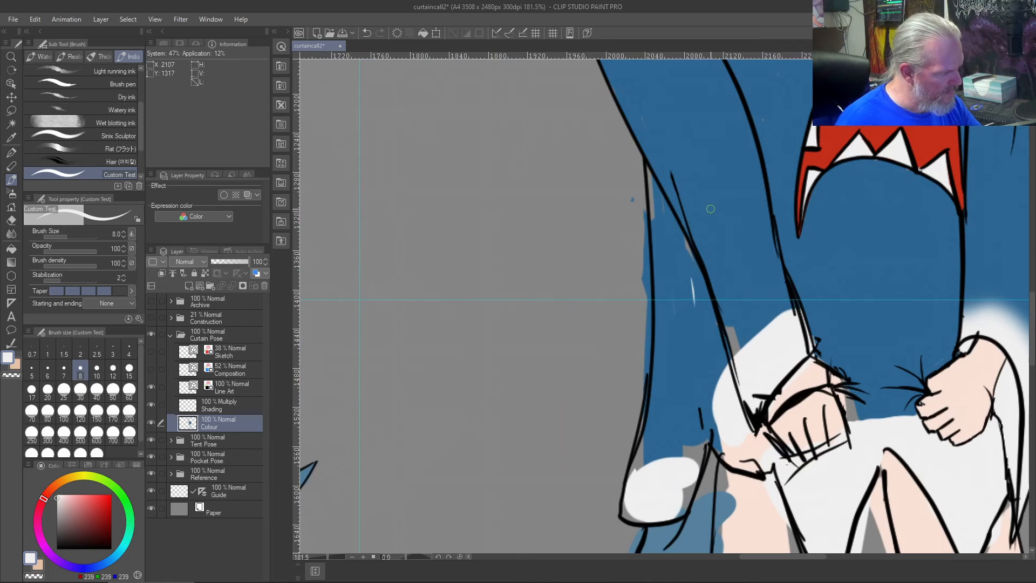
{"action": "right_click", "coordinate": [711, 210]}
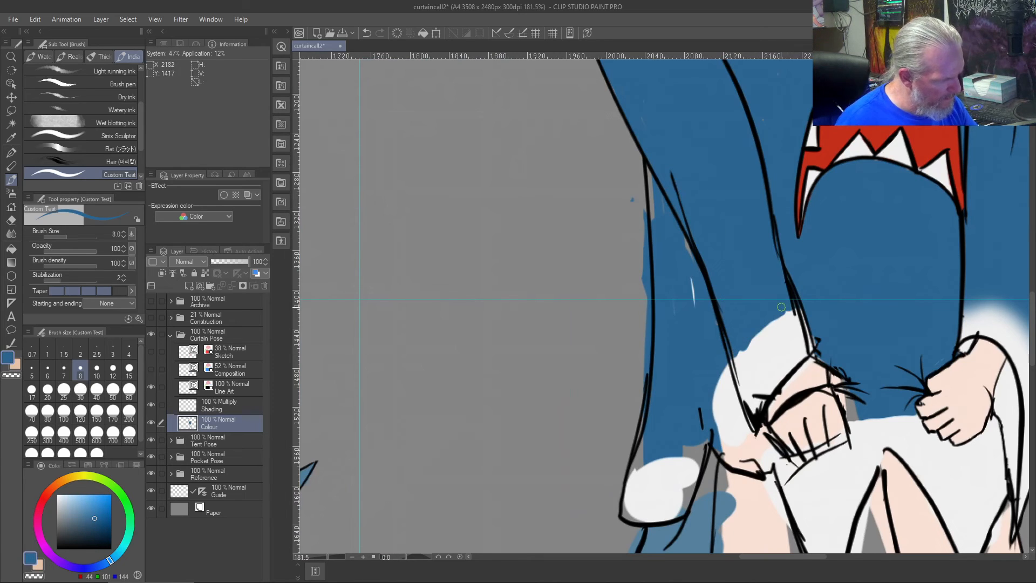
{"action": "left_click_drag", "start_coordinate": [733, 359], "coordinate": [794, 309]}
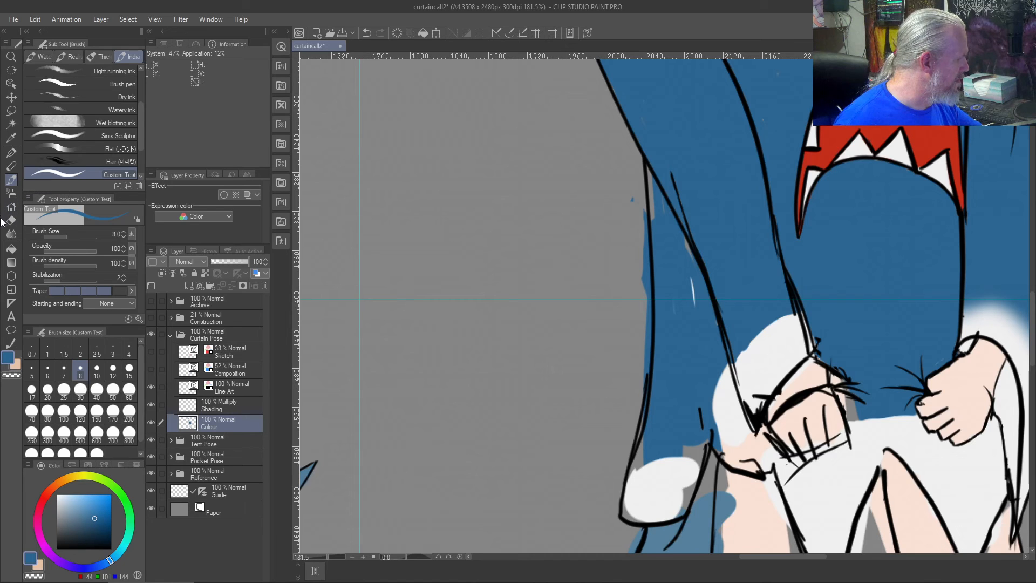
- Fade the hoodie blue into the off-white of the leftmost cuff's upper edge using the Soft airbrush at size 70
{"action": "left_click", "coordinate": [11, 193]}
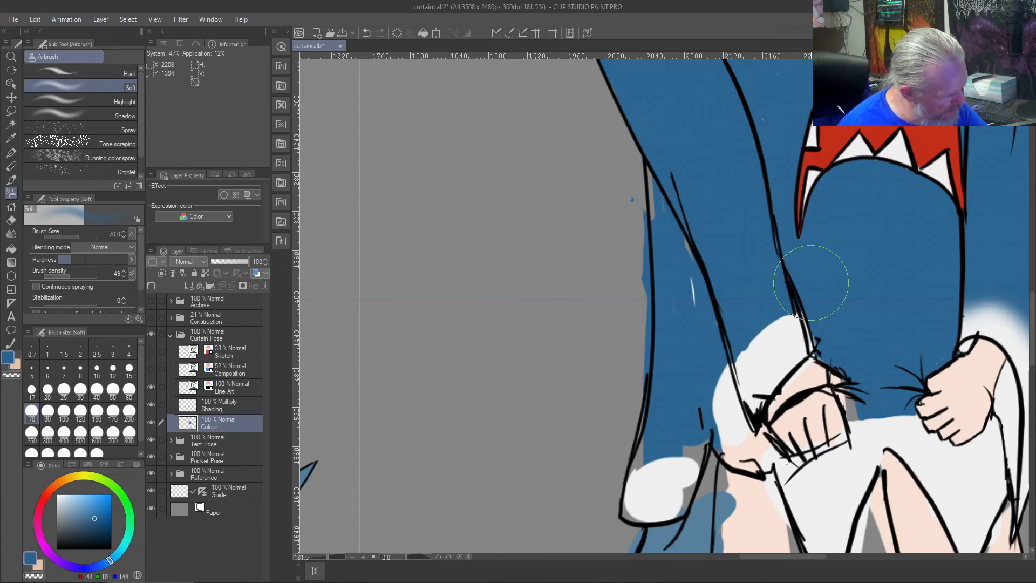
{"action": "mouse_move", "coordinate": [739, 328]}
{"action": "left_mouse_down"}
{"action": "mouse_move", "coordinate": [693, 342]}
{"action": "mouse_move", "coordinate": [735, 300]}
{"action": "mouse_move", "coordinate": [781, 277]}
{"action": "mouse_move", "coordinate": [797, 281]}
{"action": "left_mouse_up"}
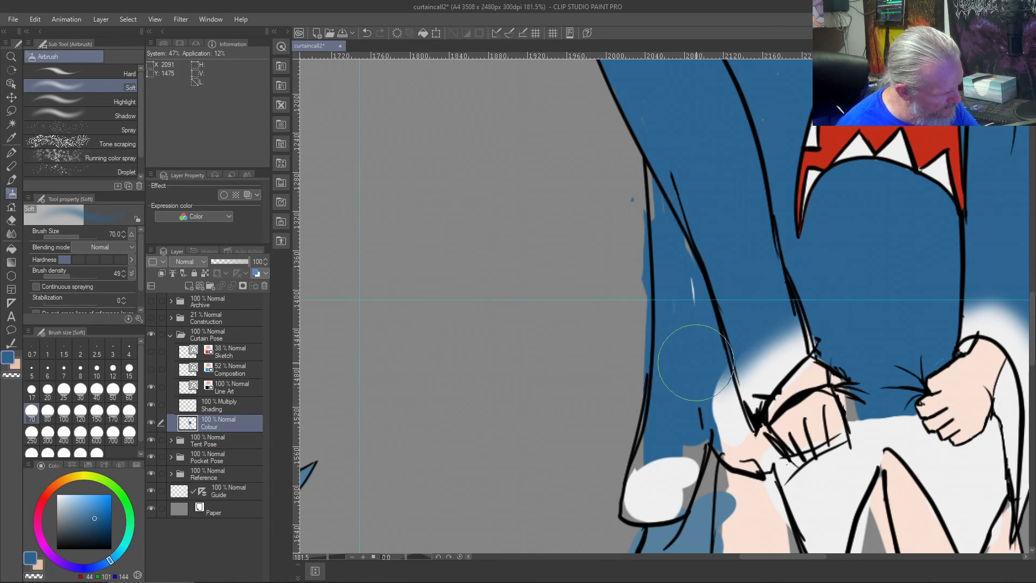
{"action": "key", "text": "ctrl+z"}
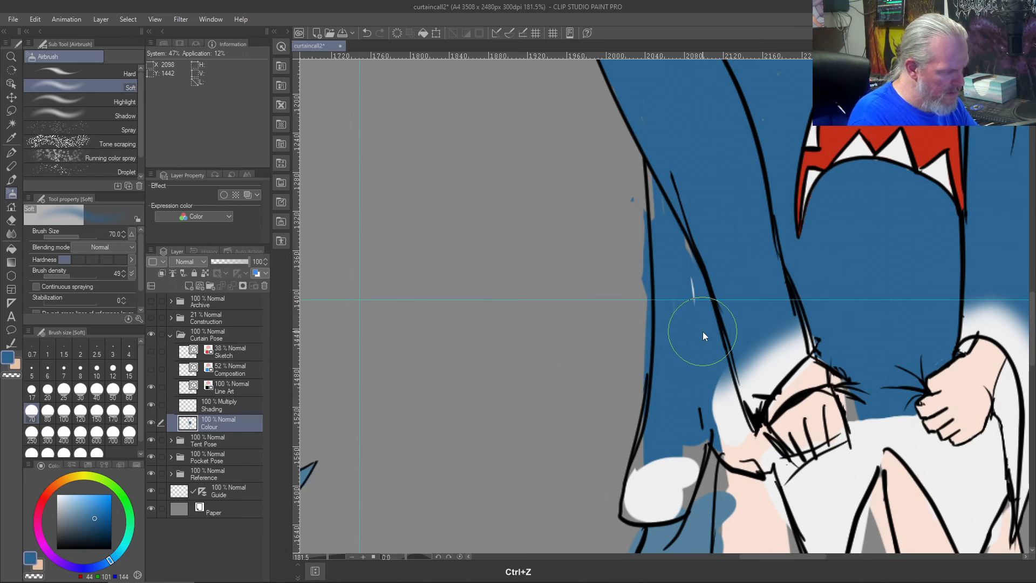
{"action": "mouse_move", "coordinate": [734, 330]}
{"action": "left_mouse_down"}
{"action": "mouse_move", "coordinate": [714, 342]}
{"action": "mouse_move", "coordinate": [807, 278]}
{"action": "mouse_move", "coordinate": [752, 289]}
{"action": "mouse_move", "coordinate": [708, 350]}
{"action": "left_mouse_up"}
{"action": "key", "text": "ctrl+z"}
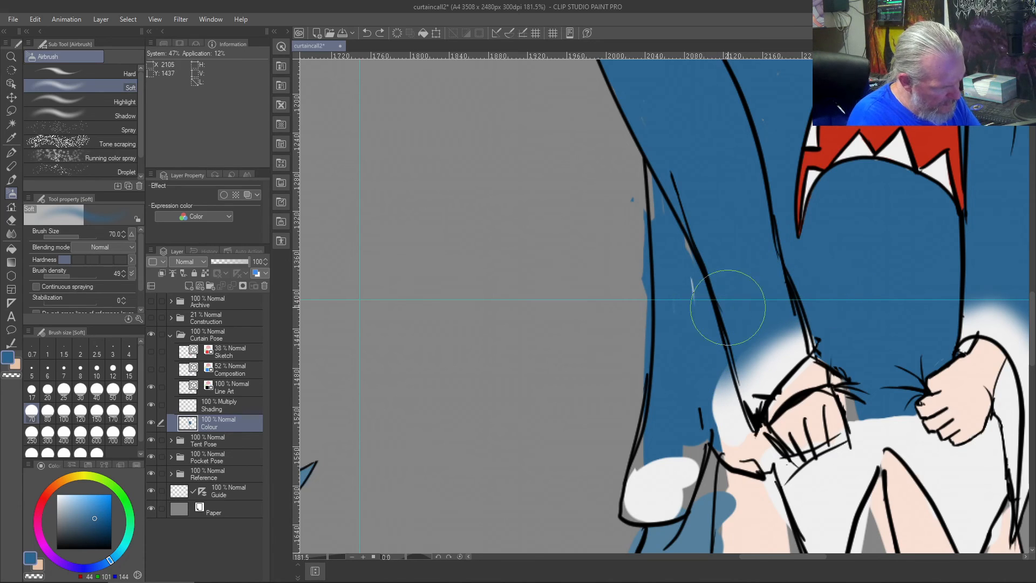
- Cover the pale streak and grey gaps in the hanging flap beside the sleeve with blue, and erase the spill outside its outer outline
{"action": "mouse_move", "coordinate": [692, 279]}
{"action": "left_mouse_down"}
{"action": "mouse_move", "coordinate": [697, 293]}
{"action": "mouse_move", "coordinate": [686, 250]}
{"action": "mouse_move", "coordinate": [693, 258]}
{"action": "mouse_move", "coordinate": [679, 245]}
{"action": "left_mouse_up"}
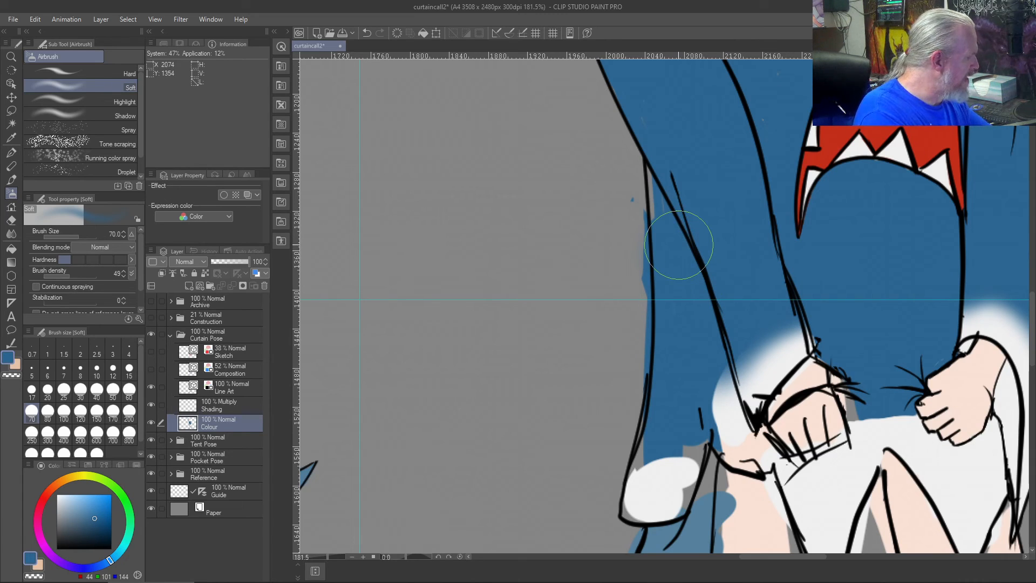
{"action": "key", "text": "b"}
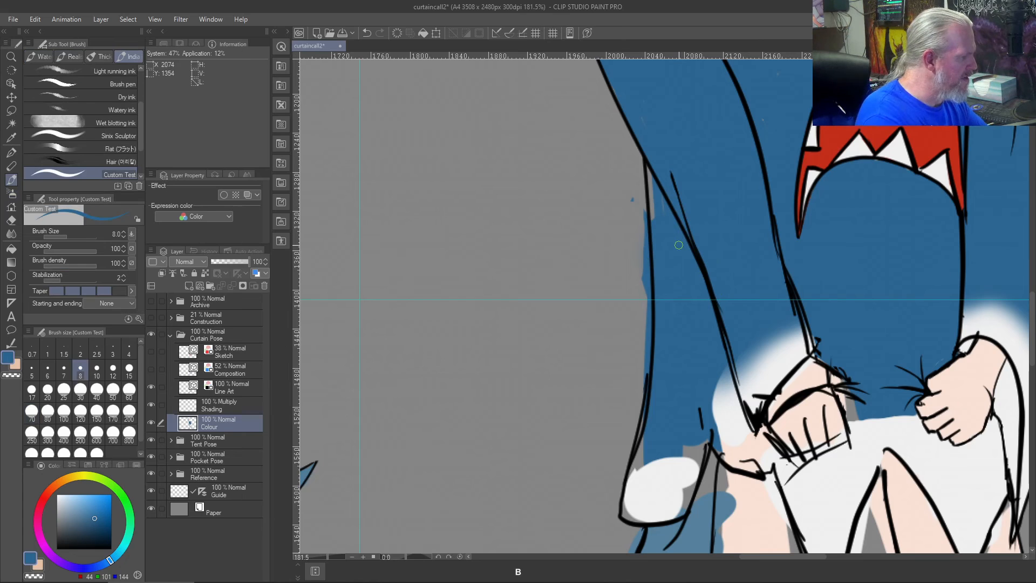
{"action": "left_click_drag", "start_coordinate": [653, 181], "coordinate": [653, 212]}
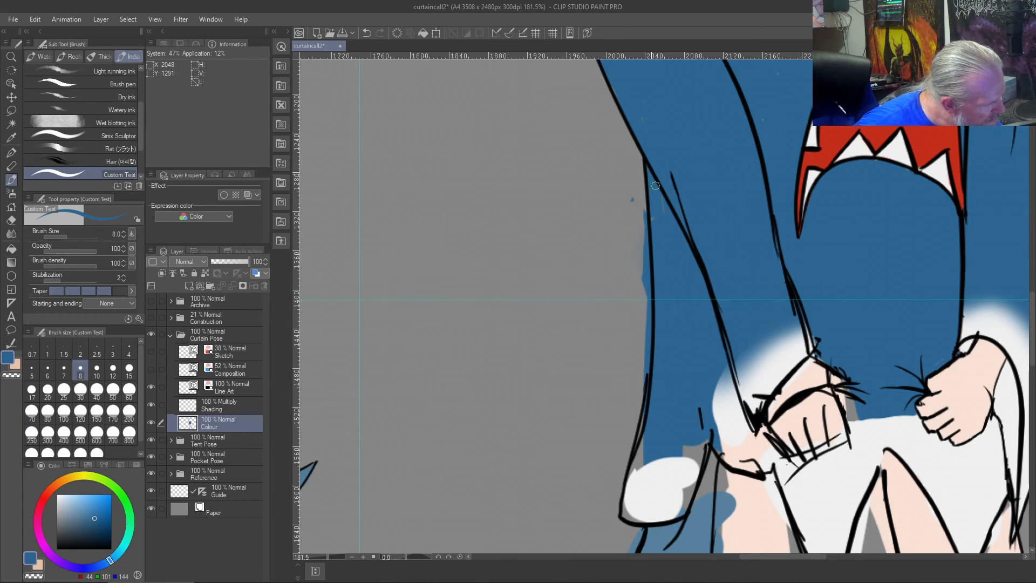
{"action": "key", "text": "c"}
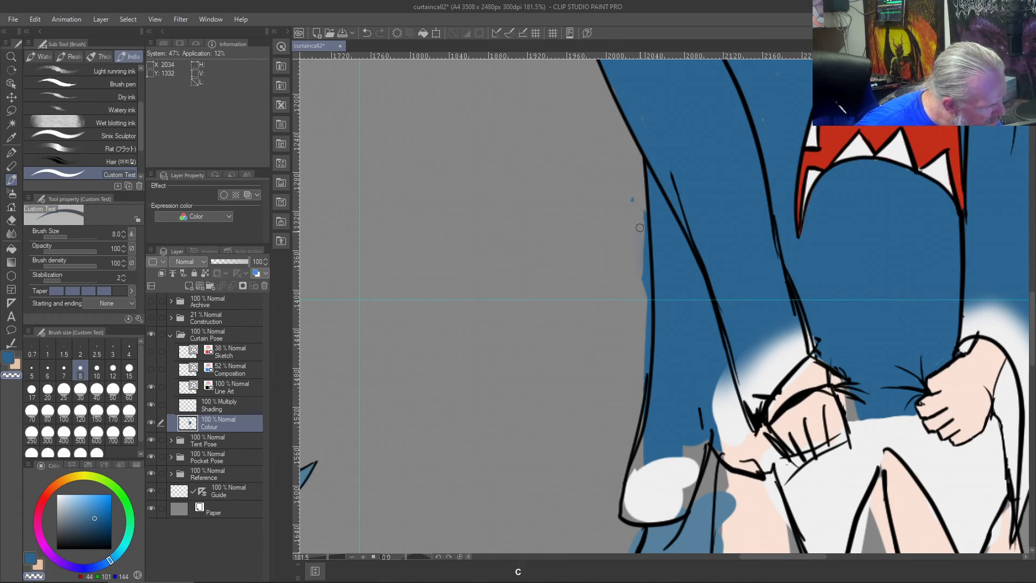
{"action": "left_click_drag", "start_coordinate": [645, 261], "coordinate": [650, 357]}
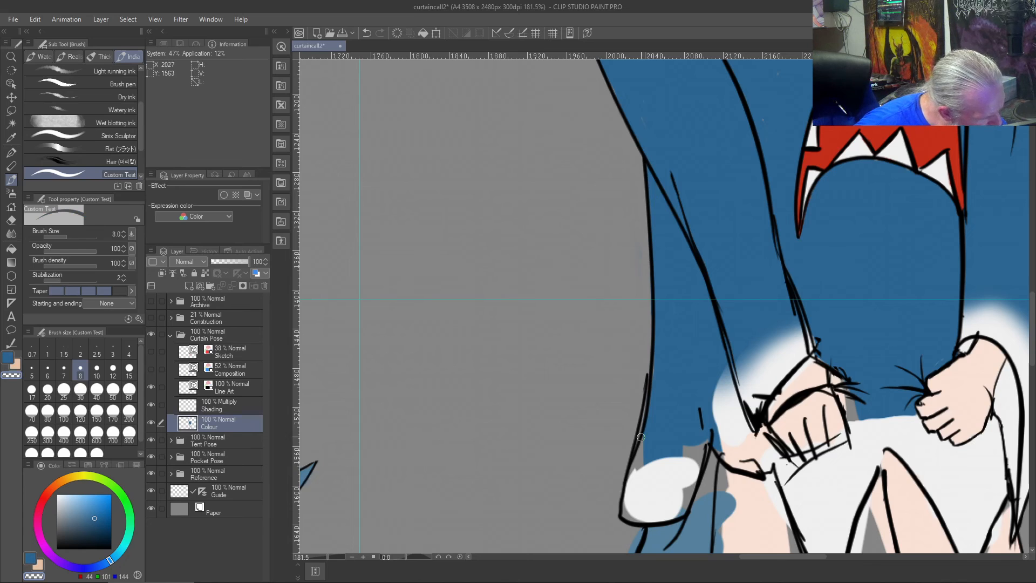
- Paint sampled hoodie blue below the leftmost cuff down to the wrist outline and over the gaps above the hanging flap's white tip
{"action": "right_click", "coordinate": [670, 428]}
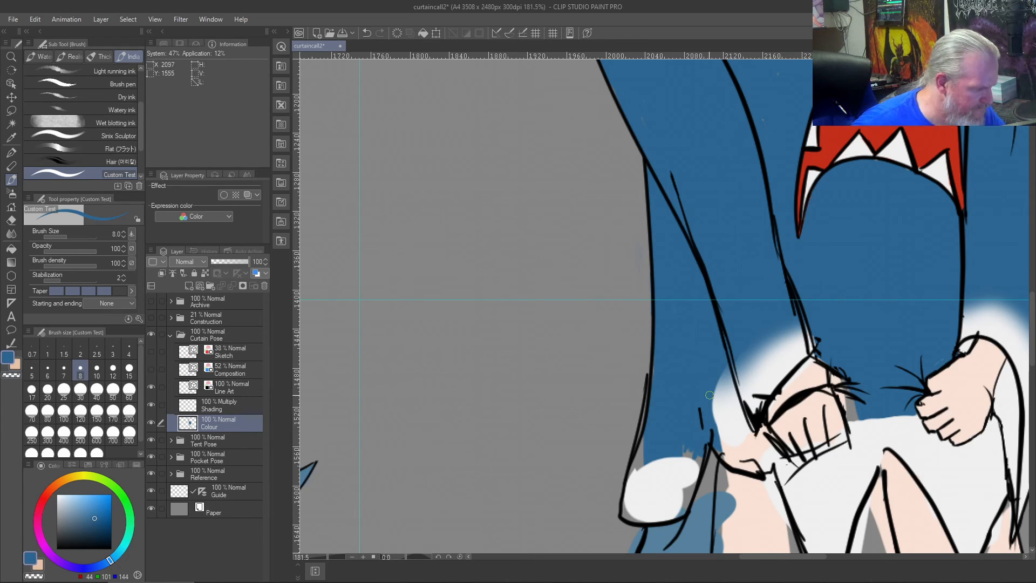
{"action": "mouse_move", "coordinate": [715, 391]}
{"action": "left_mouse_down"}
{"action": "mouse_move", "coordinate": [720, 366]}
{"action": "mouse_move", "coordinate": [748, 444]}
{"action": "mouse_move", "coordinate": [727, 386]}
{"action": "mouse_move", "coordinate": [723, 419]}
{"action": "mouse_move", "coordinate": [716, 400]}
{"action": "left_mouse_up"}
{"action": "mouse_move", "coordinate": [720, 436]}
{"action": "left_mouse_down"}
{"action": "mouse_move", "coordinate": [726, 457]}
{"action": "mouse_move", "coordinate": [730, 435]}
{"action": "mouse_move", "coordinate": [725, 453]}
{"action": "mouse_move", "coordinate": [736, 460]}
{"action": "mouse_move", "coordinate": [742, 438]}
{"action": "mouse_move", "coordinate": [745, 455]}
{"action": "mouse_move", "coordinate": [762, 430]}
{"action": "mouse_move", "coordinate": [772, 454]}
{"action": "mouse_move", "coordinate": [759, 466]}
{"action": "mouse_move", "coordinate": [760, 454]}
{"action": "mouse_move", "coordinate": [756, 473]}
{"action": "mouse_move", "coordinate": [752, 452]}
{"action": "left_mouse_up"}
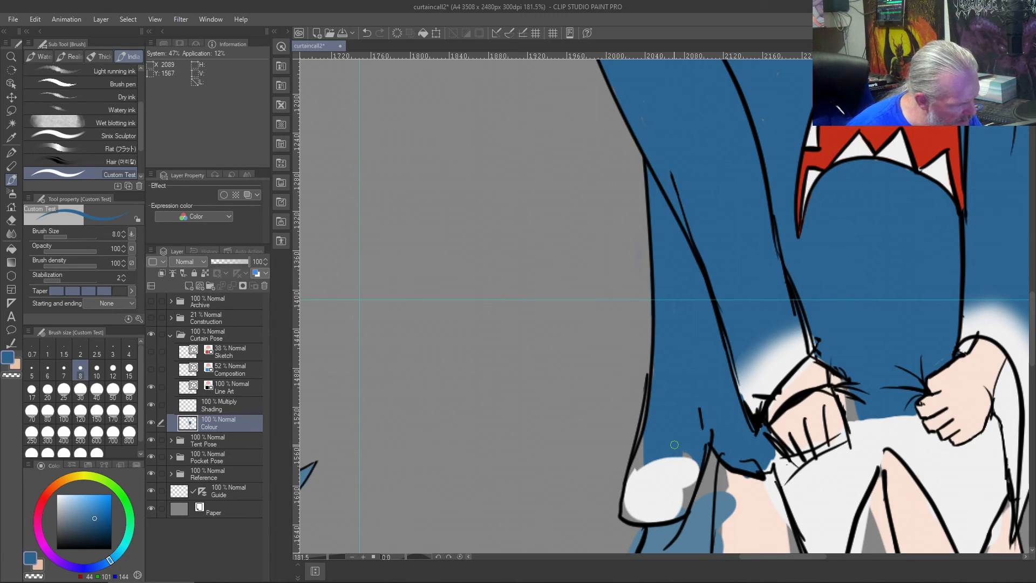
{"action": "left_click_drag", "start_coordinate": [667, 448], "coordinate": [656, 452]}
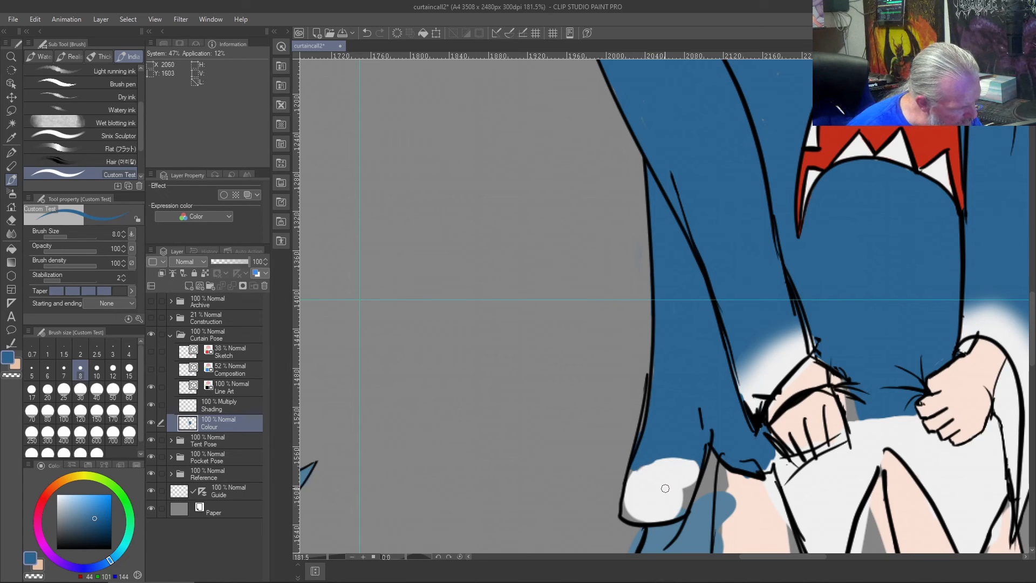
- Fill the rest of the hanging flap's tip up to its outline with sampled off-white
{"action": "right_click", "coordinate": [664, 480]}
{"action": "left_click_drag", "start_coordinate": [689, 484], "coordinate": [682, 508]}
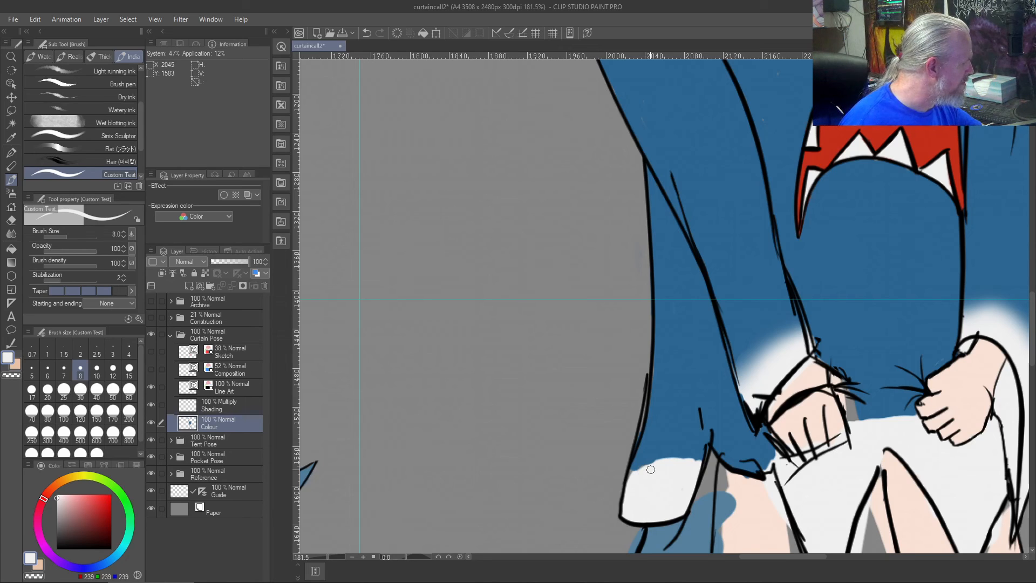
- Try to soften the colour boundary on the hanging flap's tip with the Soft airbrush, using off-white and transparent colour
{"action": "left_click", "coordinate": [7, 192]}
{"action": "mouse_move", "coordinate": [703, 451]}
{"action": "left_mouse_down"}
{"action": "mouse_move", "coordinate": [620, 473]}
{"action": "mouse_move", "coordinate": [705, 444]}
{"action": "left_mouse_up"}
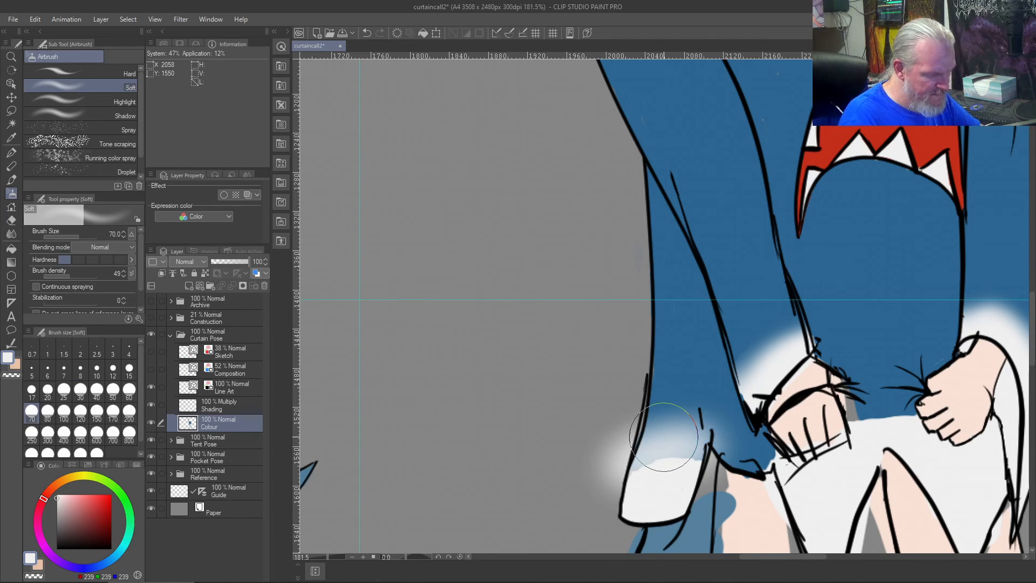
{"action": "key", "text": "ctrl+z"}
{"action": "right_click", "coordinate": [671, 405]}
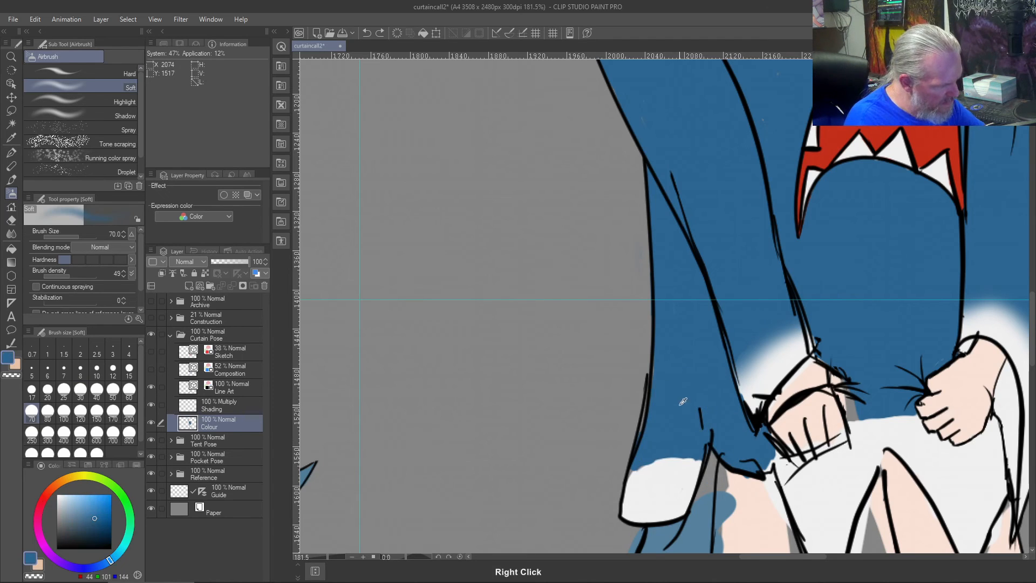
{"action": "key", "text": "c"}
{"action": "left_click_drag", "start_coordinate": [705, 441], "coordinate": [646, 450]}
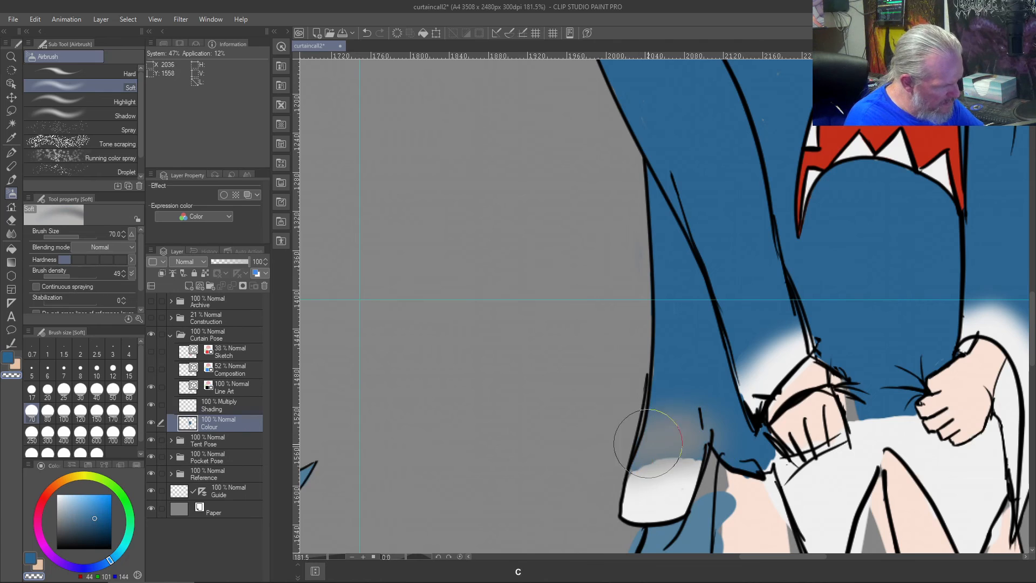
{"action": "key", "text": "ctrl+z"}
- Airbrush sampled hoodie blue across the upper edge of the hanging flap's white tip to create a soft fade
{"action": "right_click", "coordinate": [690, 368]}
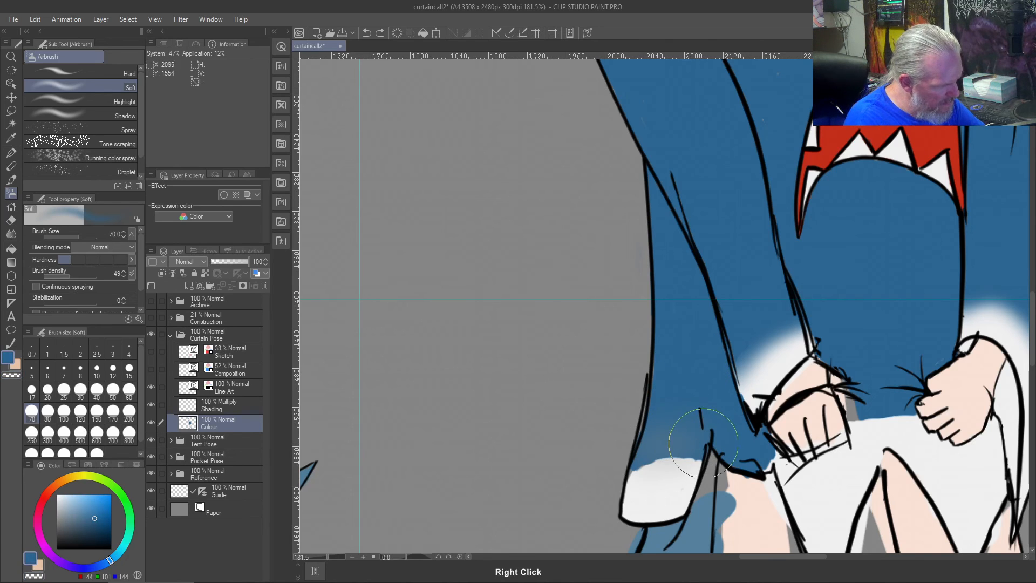
{"action": "left_click_drag", "start_coordinate": [700, 442], "coordinate": [645, 452]}
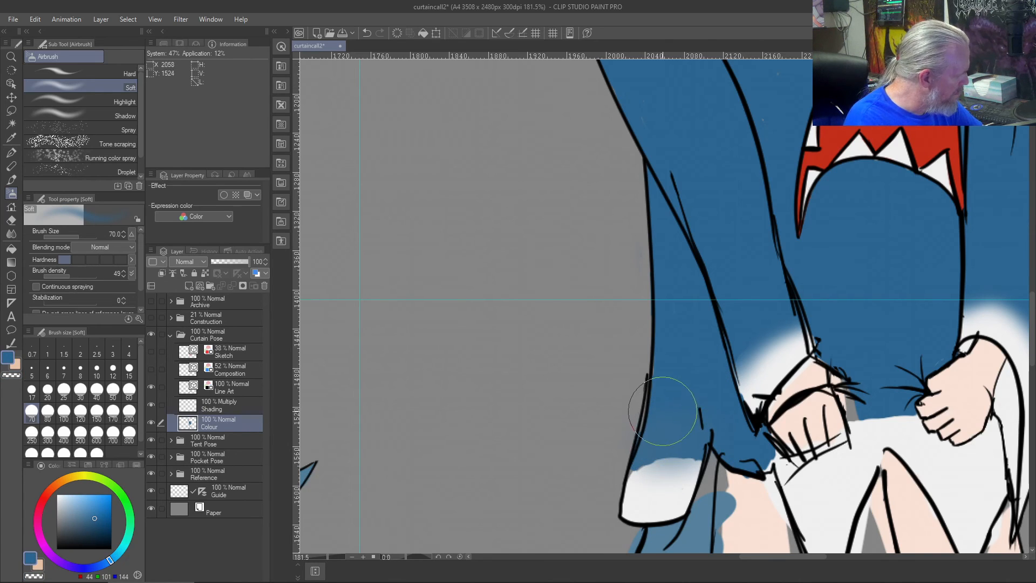
{"action": "mouse_move", "coordinate": [667, 442]}
{"action": "left_mouse_down"}
{"action": "mouse_move", "coordinate": [623, 454]}
{"action": "mouse_move", "coordinate": [698, 446]}
{"action": "mouse_move", "coordinate": [626, 455]}
{"action": "mouse_move", "coordinate": [679, 438]}
{"action": "mouse_move", "coordinate": [641, 444]}
{"action": "mouse_move", "coordinate": [667, 436]}
{"action": "mouse_move", "coordinate": [617, 444]}
{"action": "mouse_move", "coordinate": [698, 444]}
{"action": "mouse_move", "coordinate": [618, 456]}
{"action": "mouse_move", "coordinate": [694, 445]}
{"action": "mouse_move", "coordinate": [652, 440]}
{"action": "mouse_move", "coordinate": [634, 448]}
{"action": "mouse_move", "coordinate": [685, 447]}
{"action": "mouse_move", "coordinate": [603, 458]}
{"action": "mouse_move", "coordinate": [696, 451]}
{"action": "mouse_move", "coordinate": [659, 432]}
{"action": "left_mouse_up"}
- Airbrush the lower part of the leftmost cuff beneath the fist with sampled off-white
{"action": "scroll", "coordinate": [659, 432], "scroll_direction": "up", "scroll_amount": 2}
{"action": "scroll", "coordinate": [664, 420], "scroll_direction": "up", "scroll_amount": 2}
{"action": "scroll", "coordinate": [669, 410], "scroll_direction": "down", "scroll_amount": 2}
{"action": "mouse_move", "coordinate": [674, 406]}
{"action": "left_mouse_down"}
{"action": "mouse_move", "coordinate": [678, 441]}
{"action": "mouse_move", "coordinate": [643, 253]}
{"action": "mouse_move", "coordinate": [561, 189]}
{"action": "mouse_move", "coordinate": [641, 247]}
{"action": "mouse_move", "coordinate": [683, 214]}
{"action": "mouse_move", "coordinate": [696, 218]}
{"action": "mouse_move", "coordinate": [682, 261]}
{"action": "left_mouse_up"}
{"action": "scroll", "coordinate": [559, 194], "scroll_direction": "up", "scroll_amount": 1}
{"action": "scroll", "coordinate": [562, 191], "scroll_direction": "up", "scroll_amount": 1}
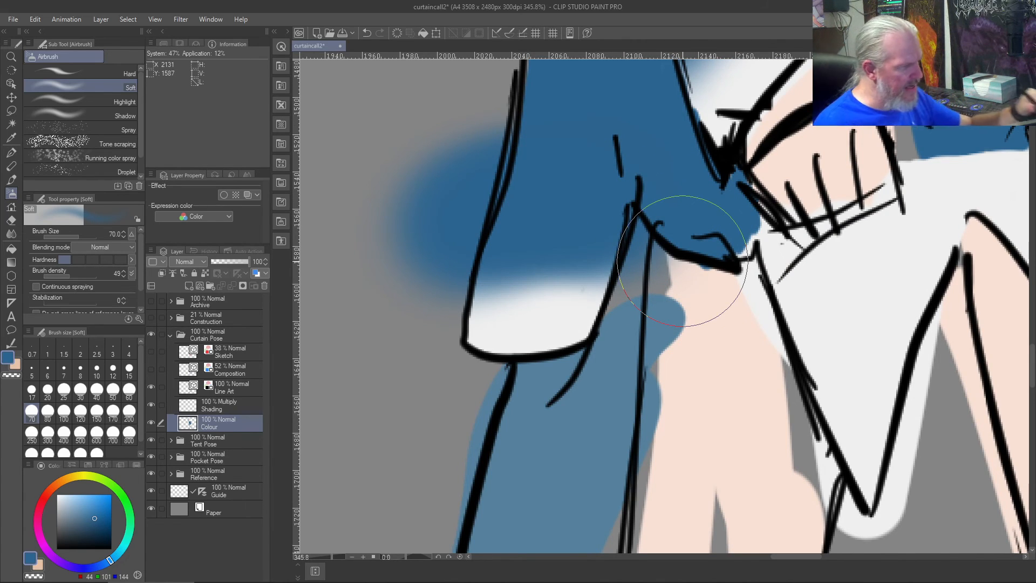
{"action": "right_click", "coordinate": [844, 282]}
{"action": "mouse_move", "coordinate": [718, 183]}
{"action": "left_mouse_down"}
{"action": "mouse_move", "coordinate": [694, 219]}
{"action": "mouse_move", "coordinate": [735, 240]}
{"action": "mouse_move", "coordinate": [714, 230]}
{"action": "mouse_move", "coordinate": [730, 213]}
{"action": "left_mouse_up"}
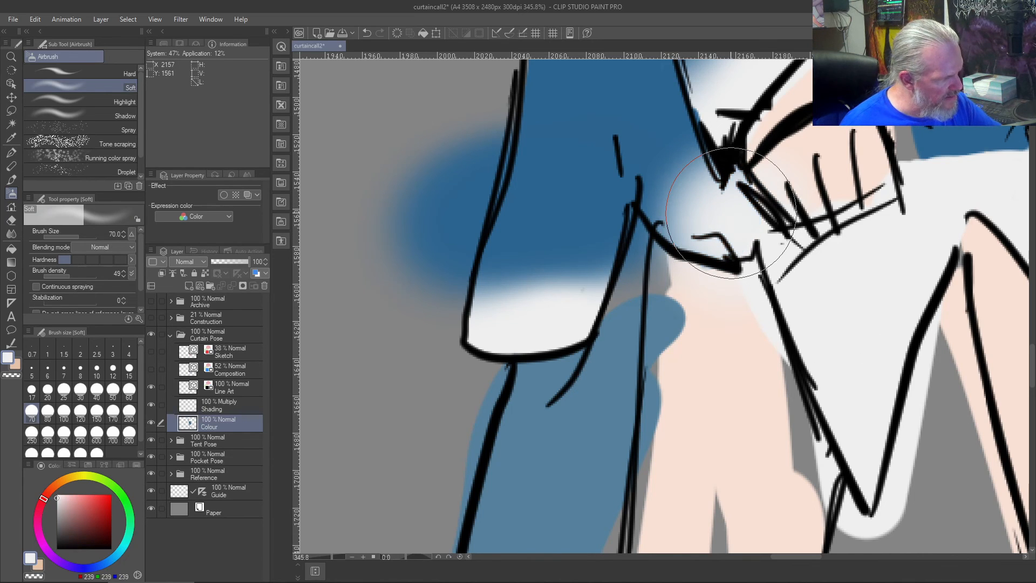
- Try to airbrush hoodie blue back over the lower cuff, and undo that stroke and the clearing of the Colour layer
{"action": "right_click", "coordinate": [563, 192]}
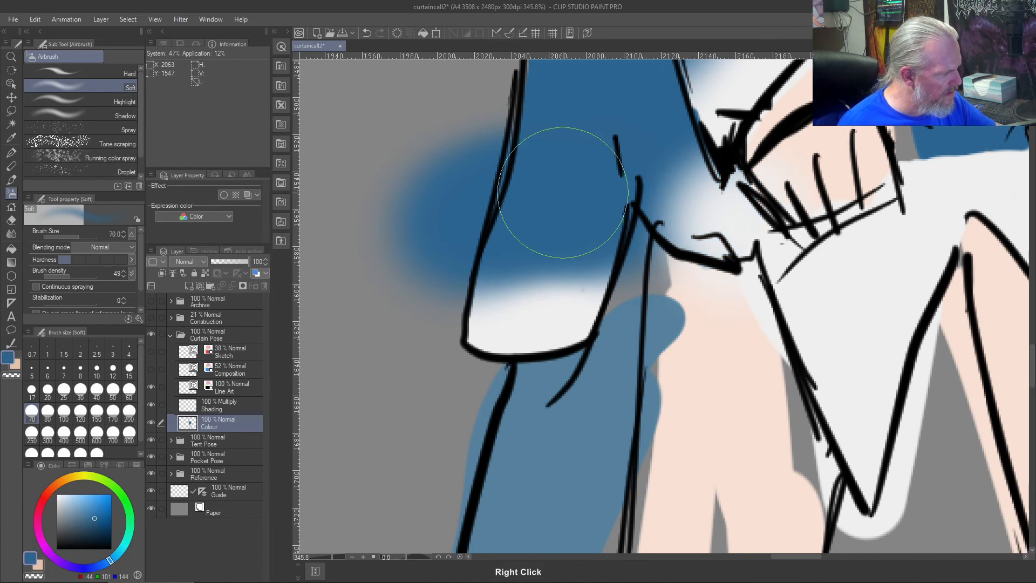
{"action": "mouse_move", "coordinate": [671, 231]}
{"action": "left_mouse_down"}
{"action": "mouse_move", "coordinate": [720, 176]}
{"action": "mouse_move", "coordinate": [679, 230]}
{"action": "mouse_move", "coordinate": [712, 178]}
{"action": "mouse_move", "coordinate": [682, 217]}
{"action": "mouse_move", "coordinate": [745, 165]}
{"action": "mouse_move", "coordinate": [673, 230]}
{"action": "mouse_move", "coordinate": [728, 170]}
{"action": "mouse_move", "coordinate": [688, 198]}
{"action": "mouse_move", "coordinate": [691, 186]}
{"action": "mouse_move", "coordinate": [673, 212]}
{"action": "left_mouse_up"}
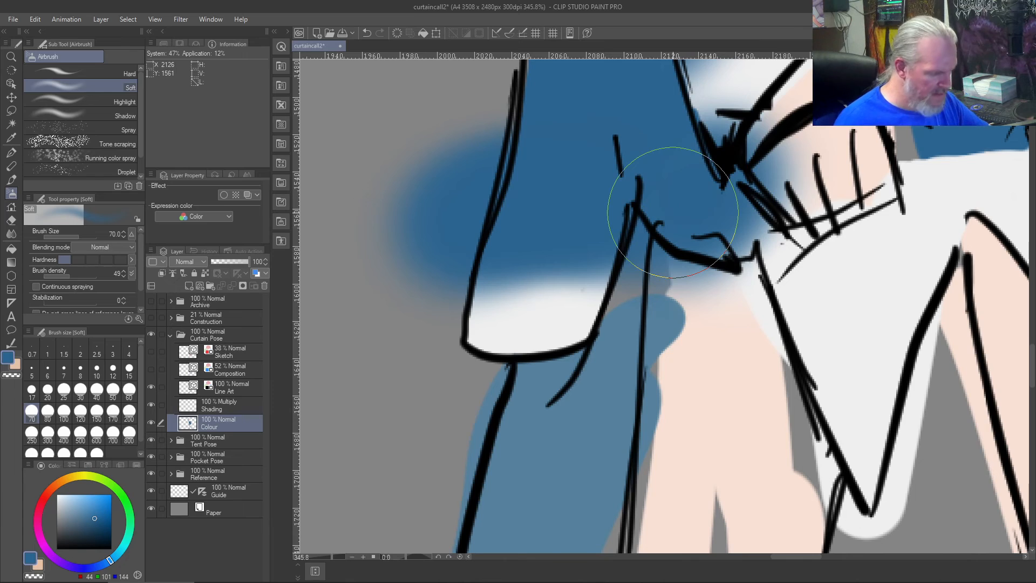
{"action": "key", "text": "Delete"}
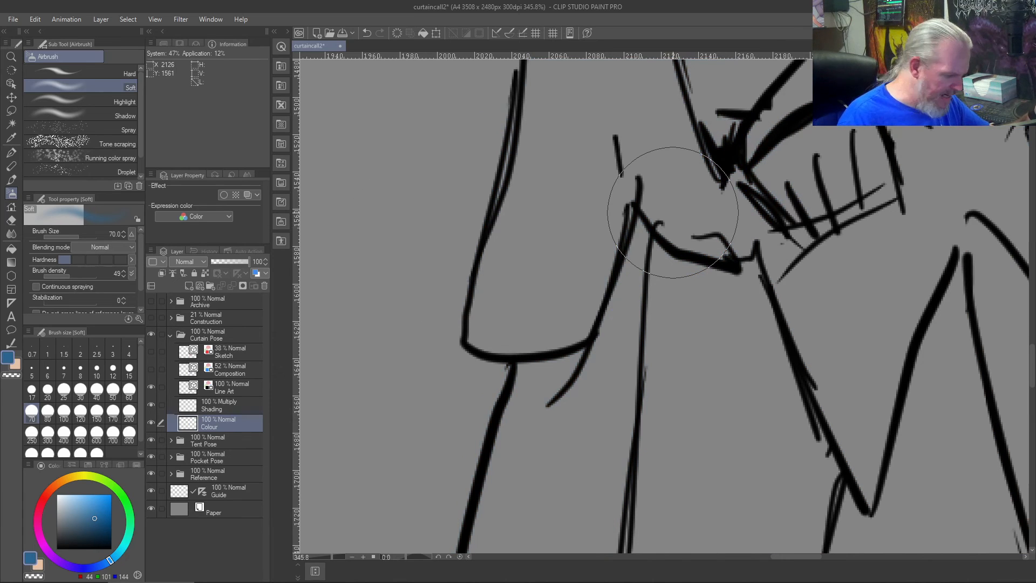
{"action": "key", "text": "ctrl+z"}
{"action": "key", "text": "ctrl+z"}
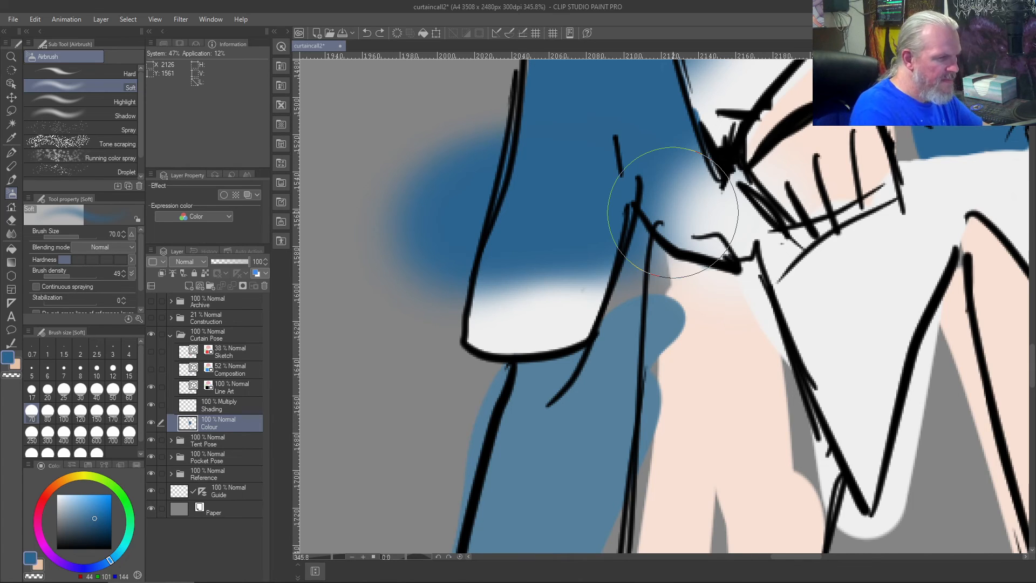
- Paint blue up to the lower cuff's edge with the size 8 Custom Test brush, and erase stray colour between the flap and leg
{"action": "key", "text": "b"}
{"action": "mouse_move", "coordinate": [672, 213]}
{"action": "left_mouse_down"}
{"action": "mouse_move", "coordinate": [690, 171]}
{"action": "mouse_move", "coordinate": [663, 203]}
{"action": "mouse_move", "coordinate": [697, 166]}
{"action": "mouse_move", "coordinate": [695, 152]}
{"action": "mouse_move", "coordinate": [658, 187]}
{"action": "mouse_move", "coordinate": [652, 226]}
{"action": "mouse_move", "coordinate": [697, 175]}
{"action": "mouse_move", "coordinate": [684, 191]}
{"action": "mouse_move", "coordinate": [690, 136]}
{"action": "left_mouse_up"}
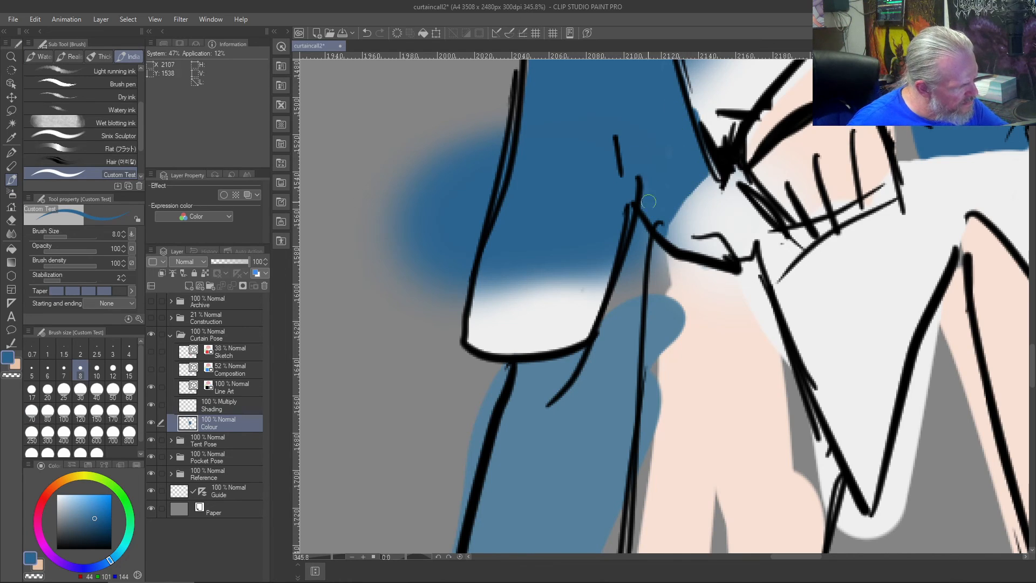
{"action": "key", "text": "c"}
{"action": "mouse_move", "coordinate": [635, 272]}
{"action": "left_mouse_down"}
{"action": "mouse_move", "coordinate": [644, 247]}
{"action": "mouse_move", "coordinate": [650, 271]}
{"action": "mouse_move", "coordinate": [655, 254]}
{"action": "mouse_move", "coordinate": [661, 269]}
{"action": "mouse_move", "coordinate": [642, 225]}
{"action": "mouse_move", "coordinate": [642, 278]}
{"action": "left_mouse_up"}
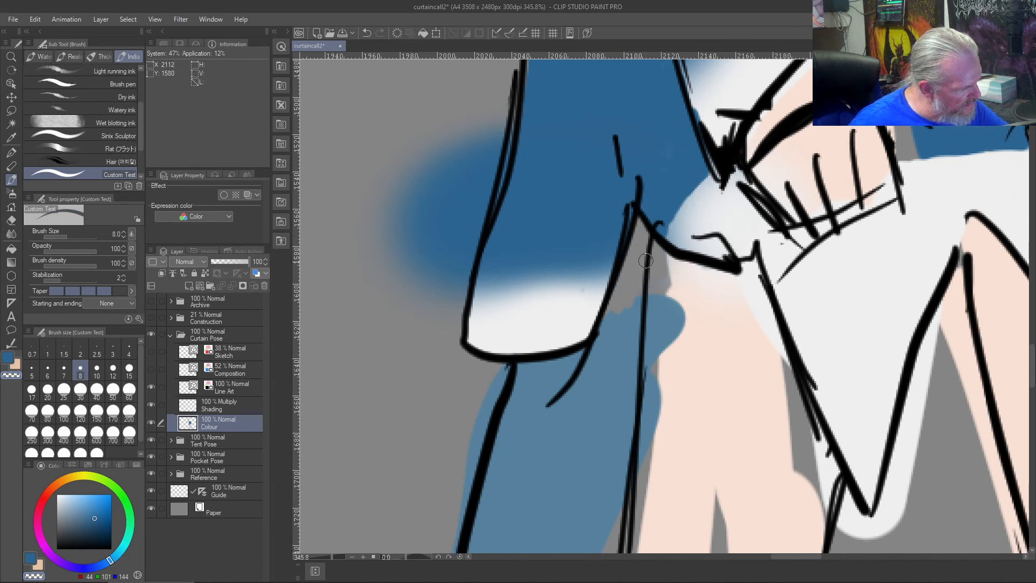
- Fill the gaps in the tail between the hanging flap and the leftmost leg with the lighter blue sampled from the tail
{"action": "scroll", "coordinate": [634, 253], "scroll_direction": "down", "scroll_amount": 5}
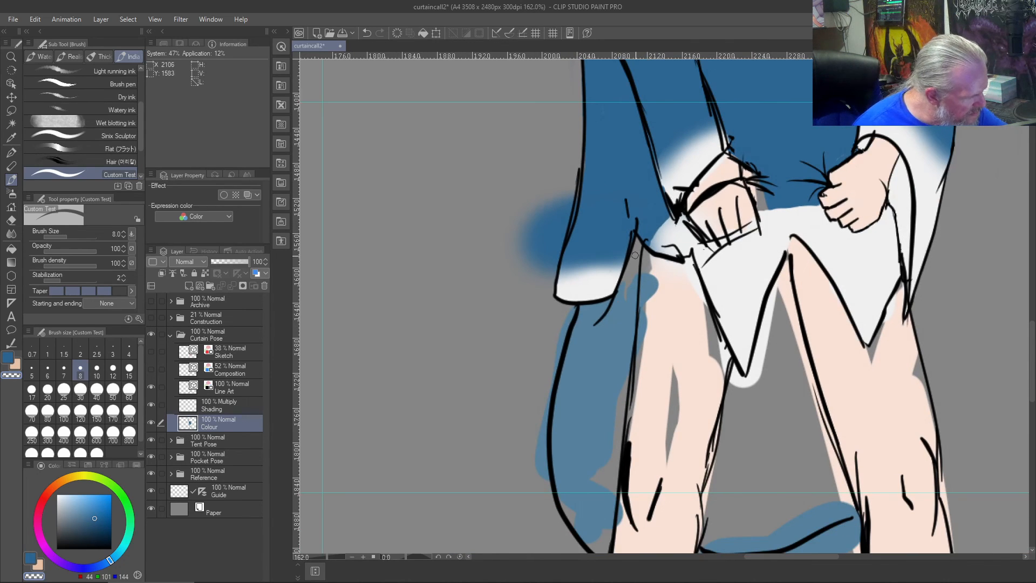
{"action": "right_click", "coordinate": [632, 274]}
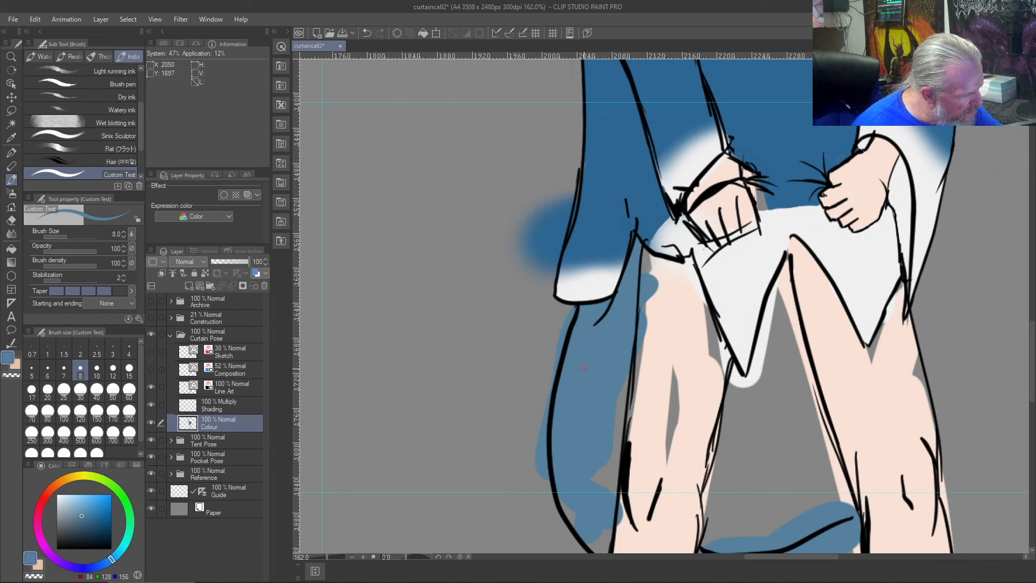
{"action": "mouse_move", "coordinate": [619, 437]}
{"action": "left_mouse_down"}
{"action": "mouse_move", "coordinate": [615, 464]}
{"action": "mouse_move", "coordinate": [615, 442]}
{"action": "left_mouse_up"}
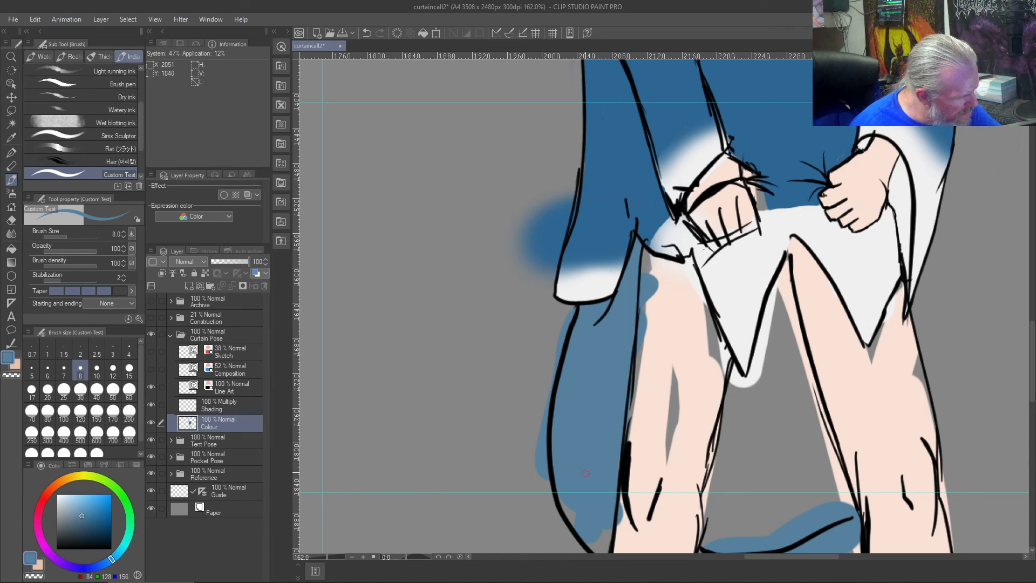
{"action": "scroll", "coordinate": [589, 481], "scroll_direction": "down", "scroll_amount": 3}
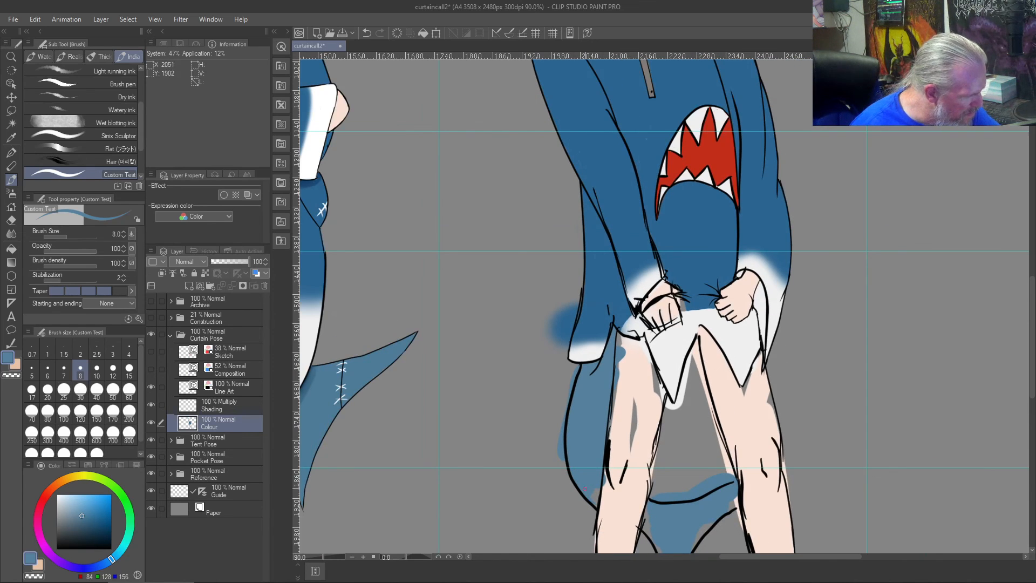
- Erase the blue airbrush overspill outside the outer edge of the hanging flap with the size 8 Custom Test brush in transparent colour
{"action": "scroll", "coordinate": [593, 492], "scroll_direction": "up", "scroll_amount": 5}
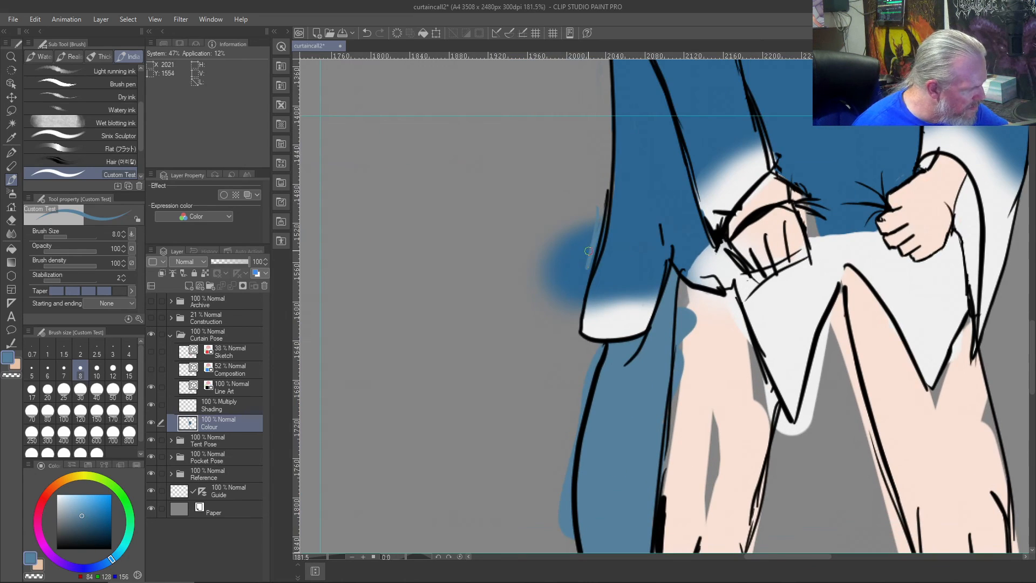
{"action": "key", "text": "c"}
{"action": "mouse_move", "coordinate": [594, 211]}
{"action": "left_mouse_down"}
{"action": "mouse_move", "coordinate": [587, 245]}
{"action": "mouse_move", "coordinate": [599, 238]}
{"action": "mouse_move", "coordinate": [598, 248]}
{"action": "mouse_move", "coordinate": [602, 236]}
{"action": "mouse_move", "coordinate": [578, 299]}
{"action": "mouse_move", "coordinate": [594, 239]}
{"action": "mouse_move", "coordinate": [577, 293]}
{"action": "mouse_move", "coordinate": [588, 218]}
{"action": "left_mouse_up"}
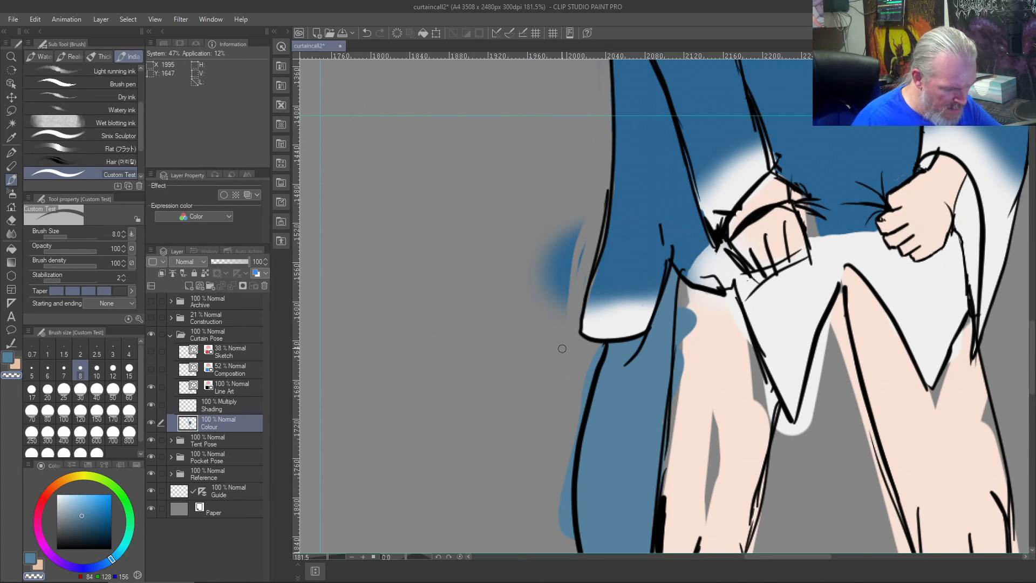
{"action": "key", "text": "ctrl+z"}
{"action": "mouse_move", "coordinate": [592, 254]}
{"action": "left_mouse_down"}
{"action": "mouse_move", "coordinate": [586, 272]}
{"action": "mouse_move", "coordinate": [596, 257]}
{"action": "left_mouse_up"}
{"action": "mouse_move", "coordinate": [601, 217]}
{"action": "left_mouse_down"}
{"action": "mouse_move", "coordinate": [572, 323]}
{"action": "mouse_move", "coordinate": [553, 276]}
{"action": "mouse_move", "coordinate": [547, 269]}
{"action": "mouse_move", "coordinate": [548, 307]}
{"action": "mouse_move", "coordinate": [534, 265]}
{"action": "mouse_move", "coordinate": [542, 275]}
{"action": "mouse_move", "coordinate": [538, 284]}
{"action": "mouse_move", "coordinate": [523, 261]}
{"action": "mouse_move", "coordinate": [546, 279]}
{"action": "mouse_move", "coordinate": [541, 238]}
{"action": "mouse_move", "coordinate": [558, 273]}
{"action": "mouse_move", "coordinate": [553, 231]}
{"action": "mouse_move", "coordinate": [574, 280]}
{"action": "mouse_move", "coordinate": [571, 216]}
{"action": "mouse_move", "coordinate": [593, 231]}
{"action": "left_mouse_up"}
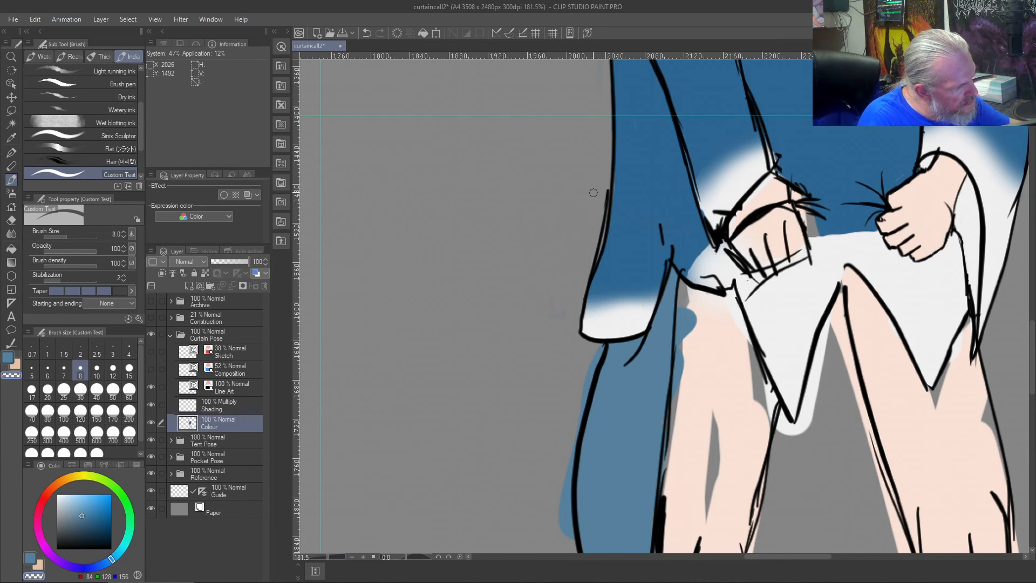
- Extend the flap's white tip upward over the old fade with the sampled off-white
{"action": "scroll", "coordinate": [529, 345], "scroll_direction": "down", "scroll_amount": 4}
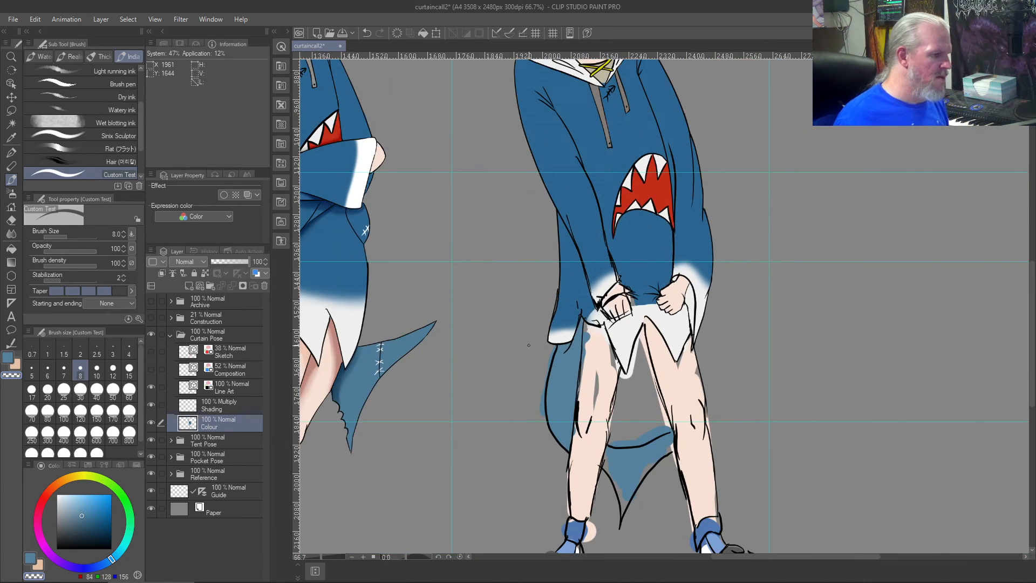
{"action": "scroll", "coordinate": [529, 345], "scroll_direction": "down", "scroll_amount": 2}
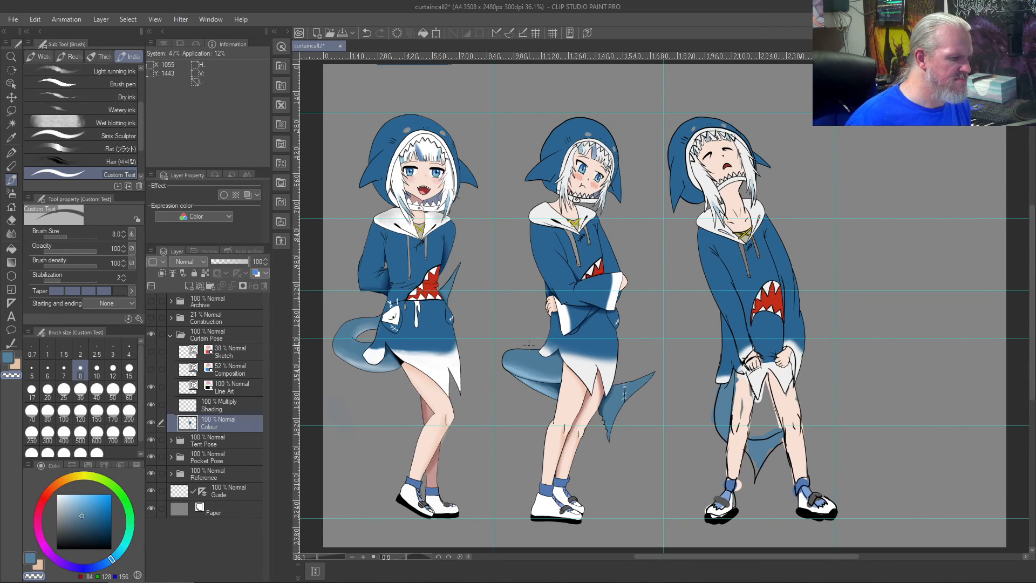
{"action": "scroll", "coordinate": [528, 345], "scroll_direction": "up", "scroll_amount": 3}
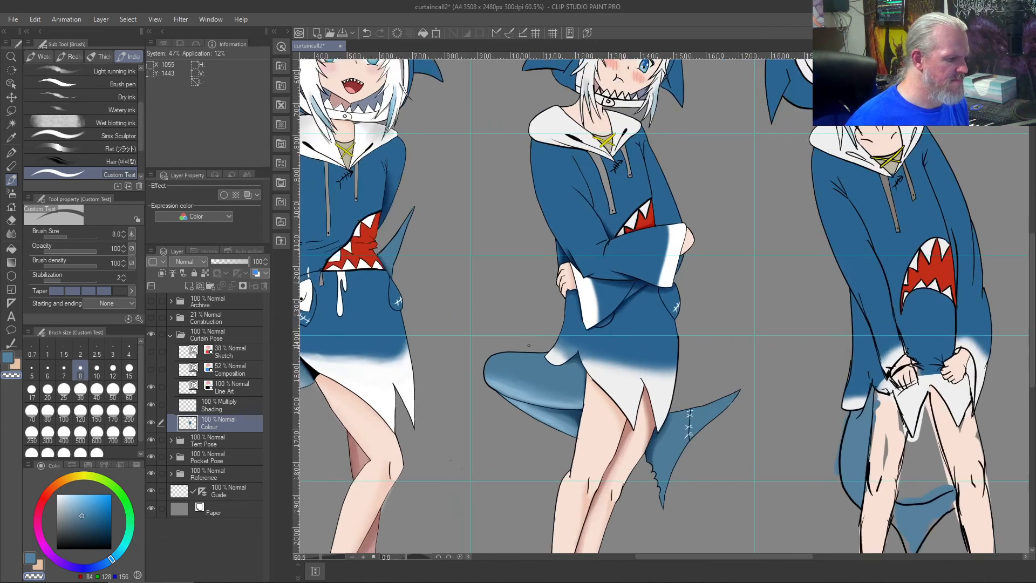
{"action": "mouse_move", "coordinate": [848, 371]}
{"action": "left_mouse_down"}
{"action": "mouse_move", "coordinate": [705, 228]}
{"action": "mouse_move", "coordinate": [534, 183]}
{"action": "left_mouse_up"}
{"action": "scroll", "coordinate": [535, 182], "scroll_direction": "up", "scroll_amount": 4}
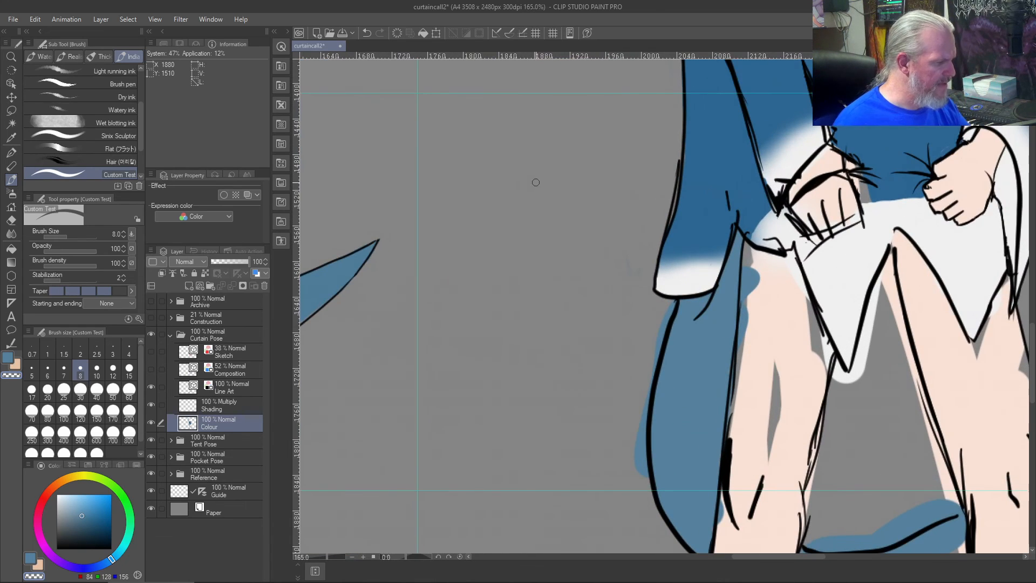
{"action": "right_click", "coordinate": [695, 267]}
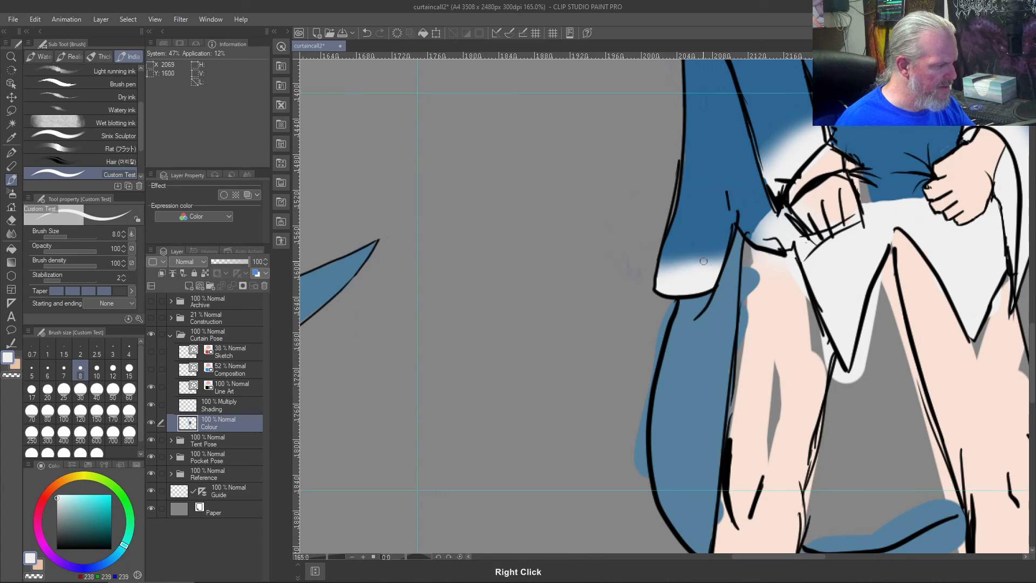
{"action": "mouse_move", "coordinate": [704, 262]}
{"action": "left_mouse_down"}
{"action": "mouse_move", "coordinate": [711, 241]}
{"action": "mouse_move", "coordinate": [696, 267]}
{"action": "mouse_move", "coordinate": [681, 268]}
{"action": "mouse_move", "coordinate": [675, 245]}
{"action": "mouse_move", "coordinate": [659, 272]}
{"action": "mouse_move", "coordinate": [669, 246]}
{"action": "mouse_move", "coordinate": [660, 284]}
{"action": "mouse_move", "coordinate": [674, 226]}
{"action": "mouse_move", "coordinate": [672, 247]}
{"action": "mouse_move", "coordinate": [699, 229]}
{"action": "mouse_move", "coordinate": [703, 248]}
{"action": "mouse_move", "coordinate": [723, 242]}
{"action": "left_mouse_up"}
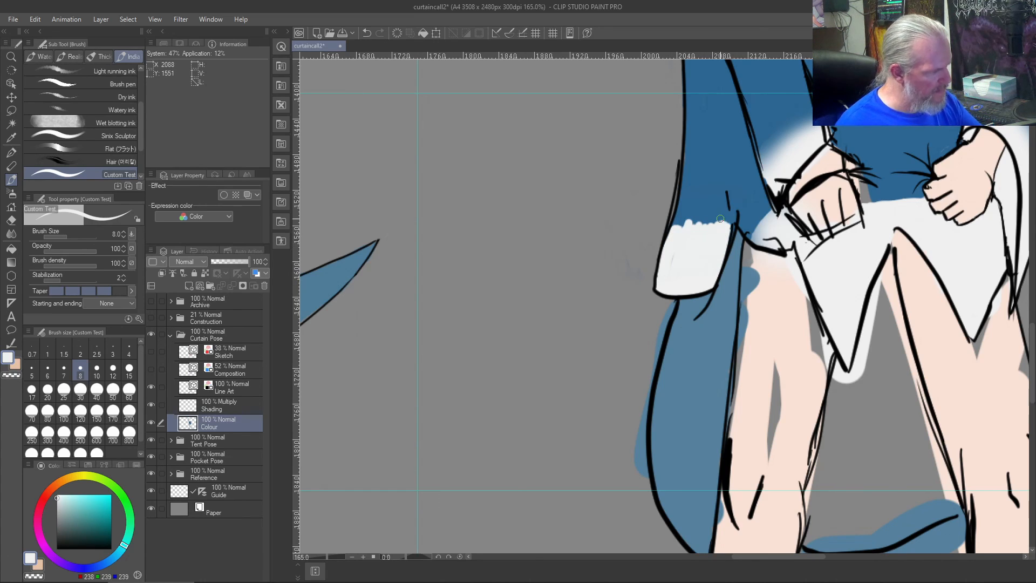
- Even out the white tip's upper edge with sampled hoodie blue and airbrush a soft fade over it with the size 70 Soft airbrush
{"action": "right_click", "coordinate": [728, 217]}
{"action": "mouse_move", "coordinate": [707, 218]}
{"action": "left_mouse_down"}
{"action": "mouse_move", "coordinate": [675, 228]}
{"action": "mouse_move", "coordinate": [720, 223]}
{"action": "left_mouse_up"}
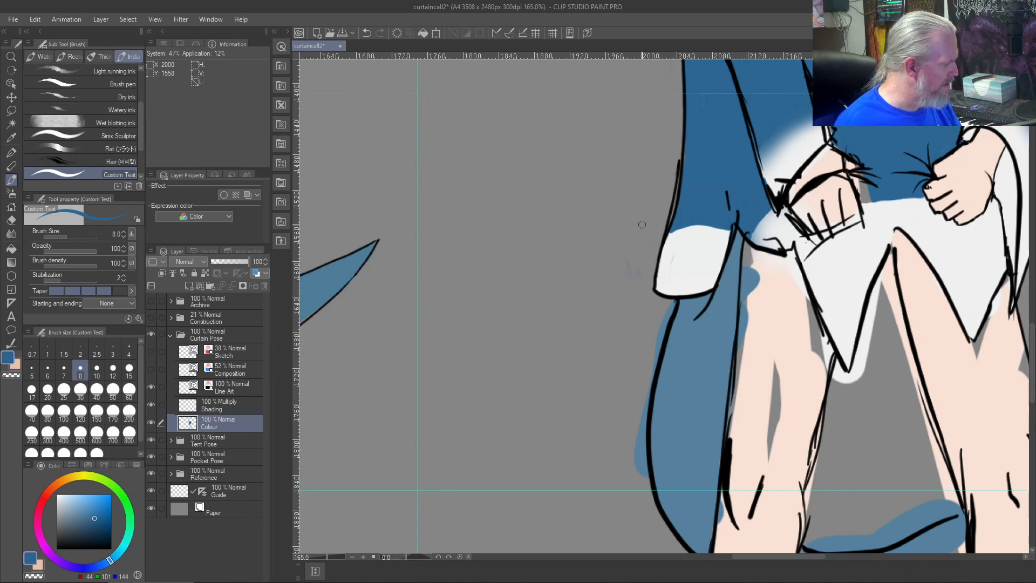
{"action": "left_click", "coordinate": [12, 193]}
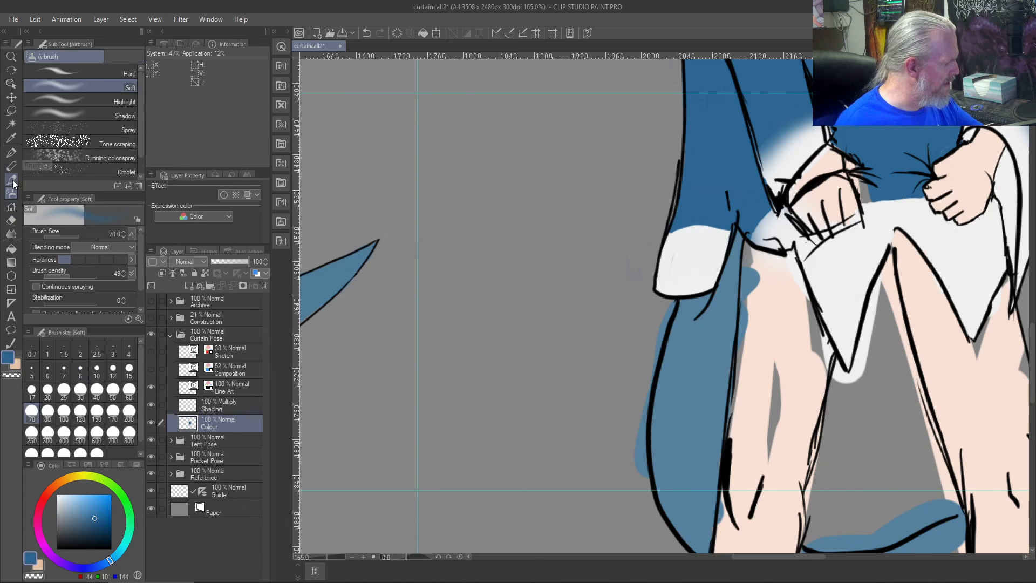
{"action": "mouse_move", "coordinate": [728, 219]}
{"action": "left_mouse_down"}
{"action": "mouse_move", "coordinate": [662, 203]}
{"action": "mouse_move", "coordinate": [722, 210]}
{"action": "mouse_move", "coordinate": [660, 215]}
{"action": "mouse_move", "coordinate": [735, 209]}
{"action": "mouse_move", "coordinate": [656, 222]}
{"action": "mouse_move", "coordinate": [710, 205]}
{"action": "mouse_move", "coordinate": [654, 217]}
{"action": "mouse_move", "coordinate": [734, 216]}
{"action": "mouse_move", "coordinate": [645, 225]}
{"action": "left_mouse_up"}
{"action": "scroll", "coordinate": [619, 233], "scroll_direction": "up", "scroll_amount": 5}
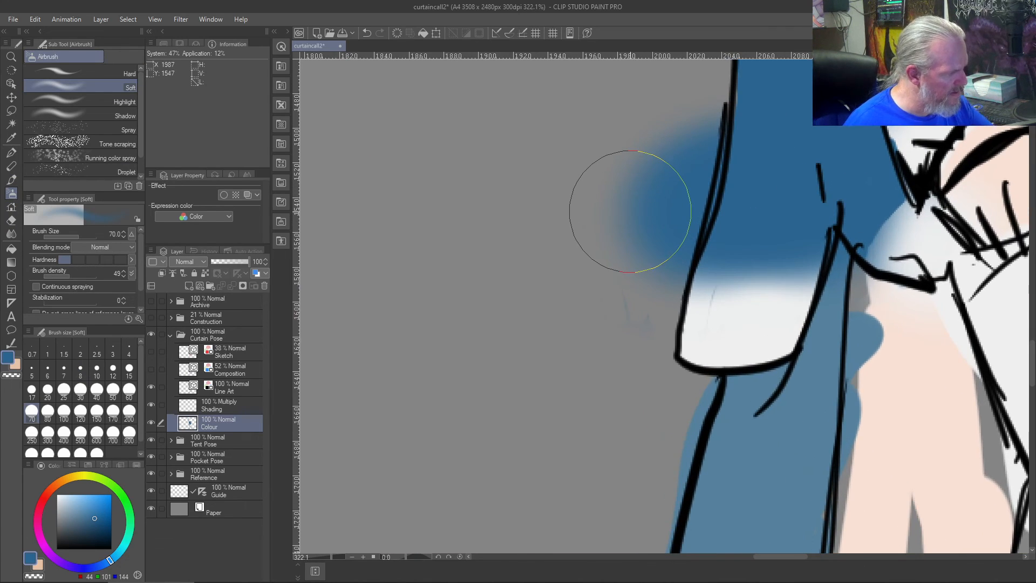
- Erase the blue overspill beside the flap with the transparent Custom Test brush, enlarging it to size 30 for the outer area
{"action": "key", "text": "b"}
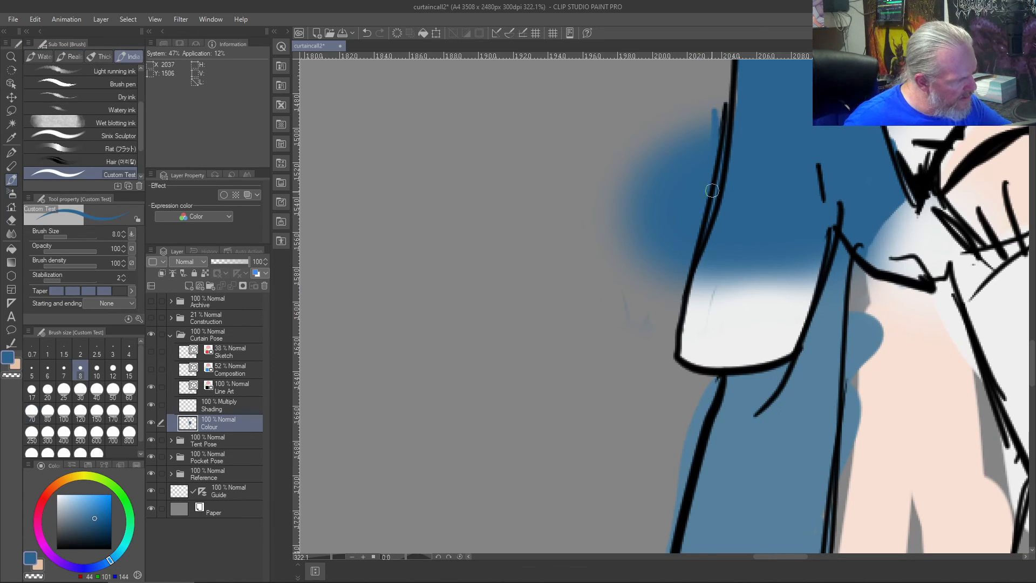
{"action": "key", "text": "c"}
{"action": "left_click_drag", "start_coordinate": [712, 114], "coordinate": [714, 157]}
{"action": "left_click_drag", "start_coordinate": [715, 124], "coordinate": [717, 172]}
{"action": "mouse_move", "coordinate": [723, 110]}
{"action": "left_mouse_down"}
{"action": "mouse_move", "coordinate": [713, 196]}
{"action": "mouse_move", "coordinate": [720, 176]}
{"action": "mouse_move", "coordinate": [685, 281]}
{"action": "mouse_move", "coordinate": [707, 220]}
{"action": "mouse_move", "coordinate": [674, 296]}
{"action": "mouse_move", "coordinate": [702, 188]}
{"action": "mouse_move", "coordinate": [664, 312]}
{"action": "mouse_move", "coordinate": [650, 297]}
{"action": "mouse_move", "coordinate": [645, 322]}
{"action": "left_mouse_up"}
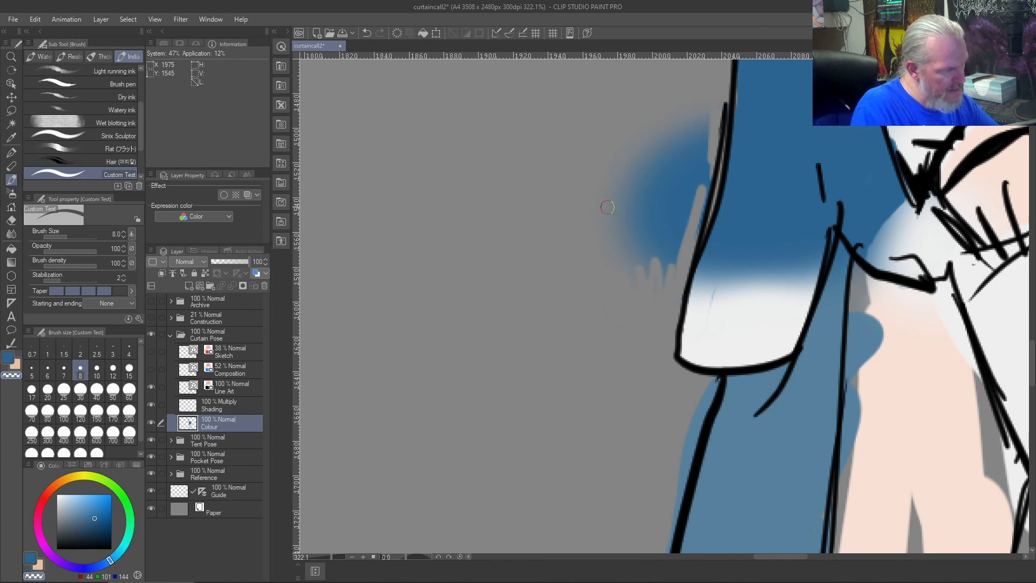
{"action": "key", "text": "bracketright"}
{"action": "key", "text": "bracketright"}
{"action": "key", "text": "bracketright"}
{"action": "key", "text": "bracketright"}
{"action": "key", "text": "bracketright"}
{"action": "key", "text": "bracketright"}
{"action": "key", "text": "bracketright"}
{"action": "mouse_move", "coordinate": [624, 139]}
{"action": "left_mouse_down"}
{"action": "mouse_move", "coordinate": [686, 156]}
{"action": "mouse_move", "coordinate": [687, 123]}
{"action": "mouse_move", "coordinate": [689, 182]}
{"action": "mouse_move", "coordinate": [698, 147]}
{"action": "mouse_move", "coordinate": [666, 261]}
{"action": "mouse_move", "coordinate": [670, 125]}
{"action": "mouse_move", "coordinate": [634, 269]}
{"action": "mouse_move", "coordinate": [634, 125]}
{"action": "mouse_move", "coordinate": [596, 306]}
{"action": "left_mouse_up"}
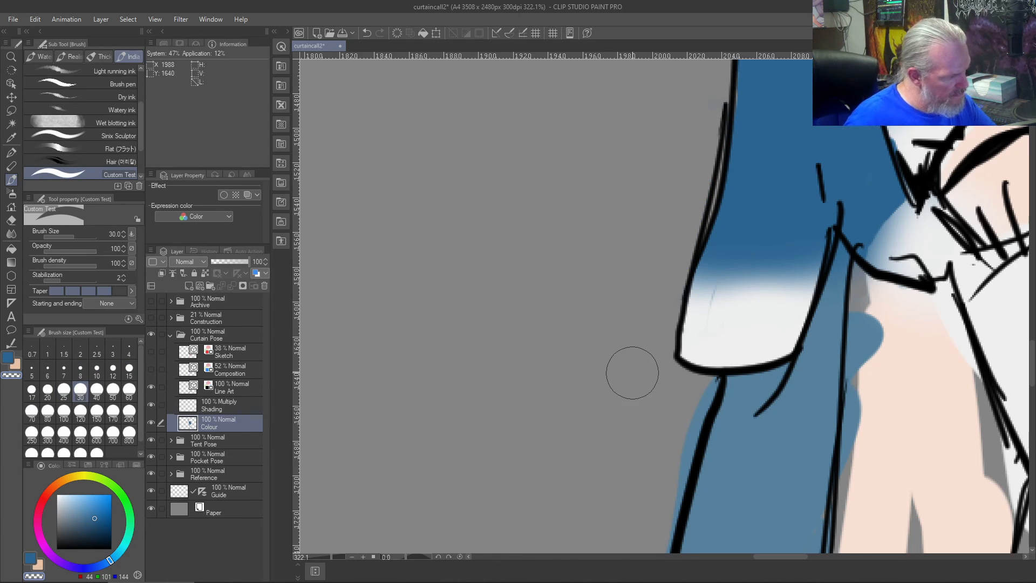
- Try to touch up the flap's white with a size 12 off-white stroke, and undo back to the hard-edged white tip
{"action": "right_click", "coordinate": [716, 335]}
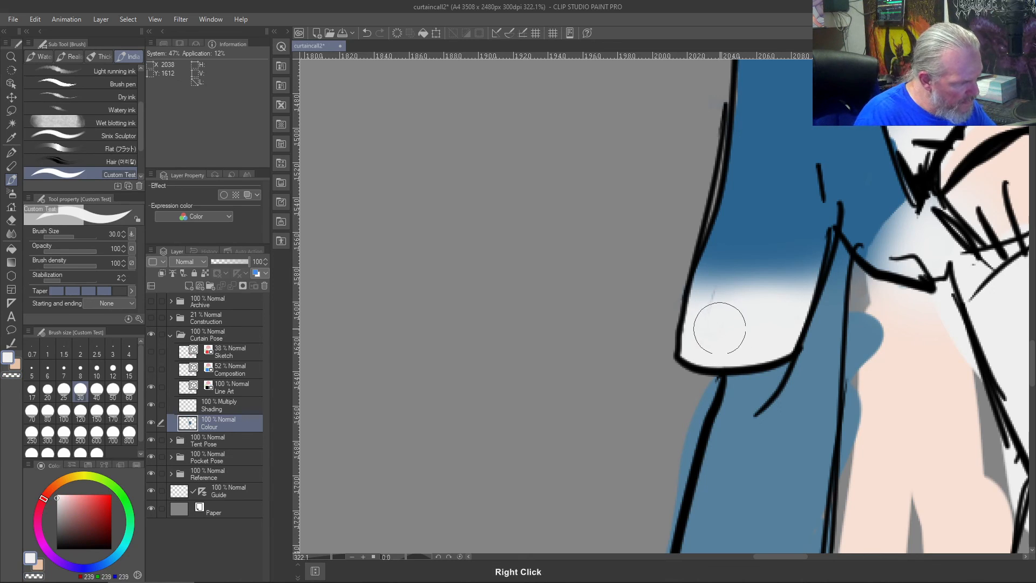
{"action": "key", "text": "bracketleft"}
{"action": "key", "text": "bracketleft"}
{"action": "key", "text": "bracketleft"}
{"action": "key", "text": "bracketleft"}
{"action": "key", "text": "bracketleft"}
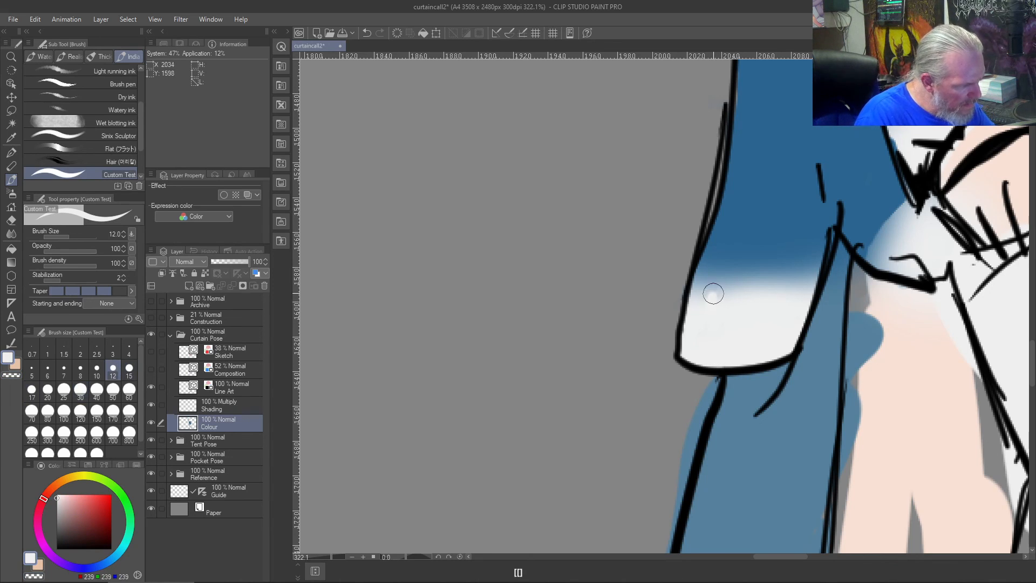
{"action": "left_click_drag", "start_coordinate": [707, 309], "coordinate": [700, 322]}
{"action": "key", "text": "ctrl+z"}
{"action": "key", "text": "ctrl+z"}
{"action": "key", "text": "ctrl+z"}
{"action": "key", "text": "ctrl+z"}
{"action": "key", "text": "ctrl+z"}
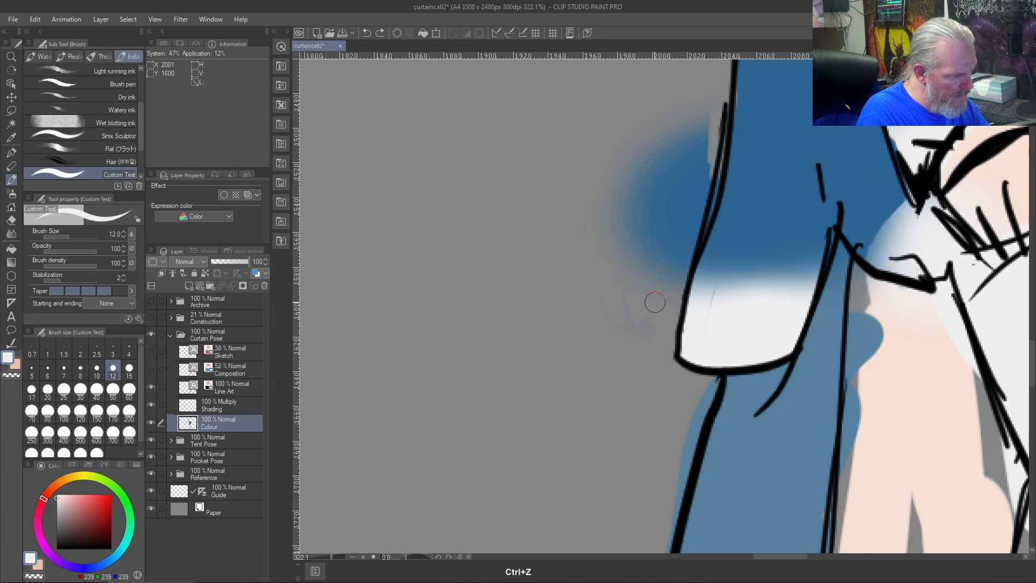
{"action": "key", "text": "ctrl+z"}
{"action": "key", "text": "ctrl+z"}
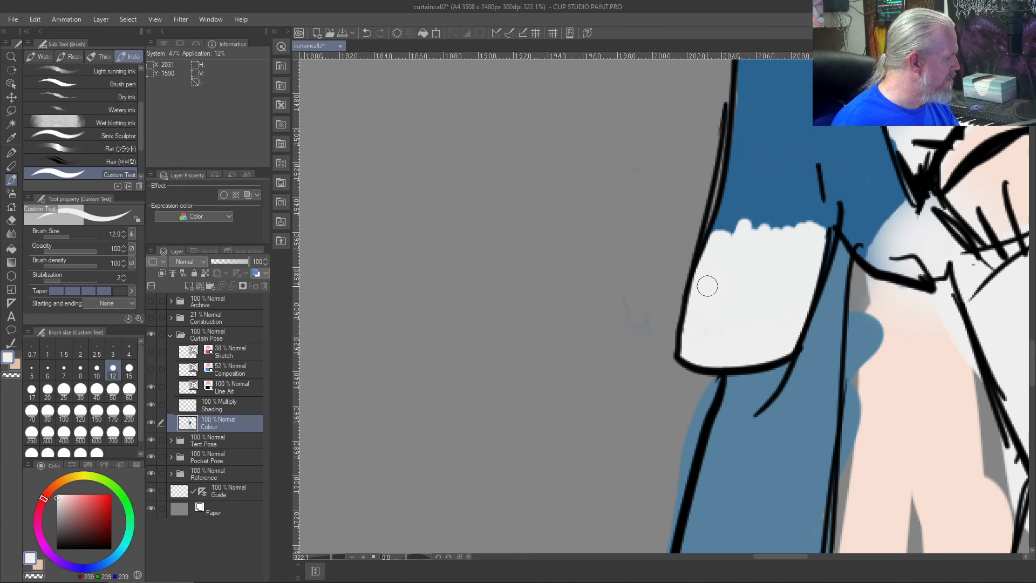
- Airbrush a soft fade from sampled hoodie blue into the flap's white tip with the size 70 Soft airbrush, redoing the first stroke
{"action": "left_click", "coordinate": [9, 190]}
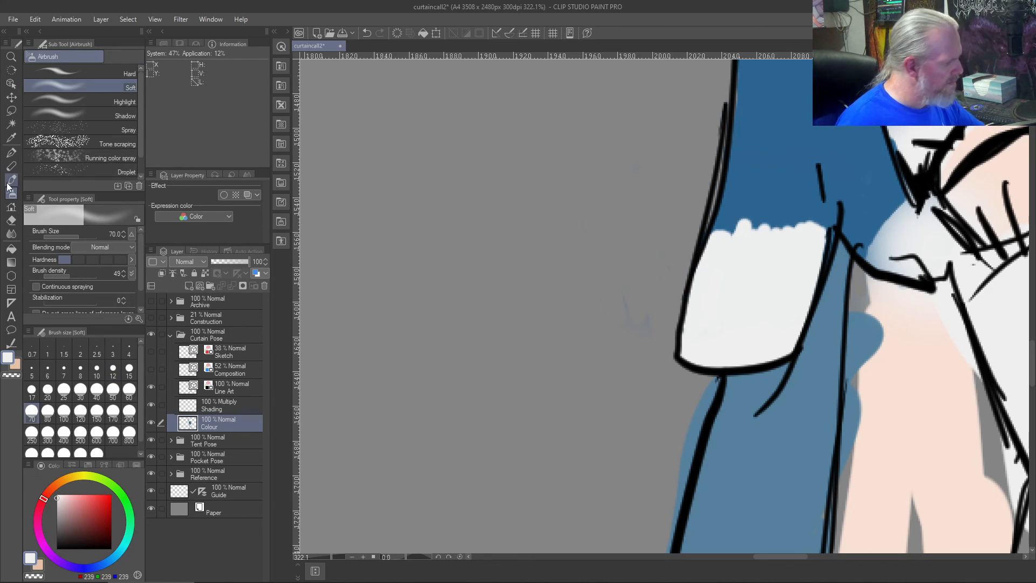
{"action": "right_click", "coordinate": [786, 130]}
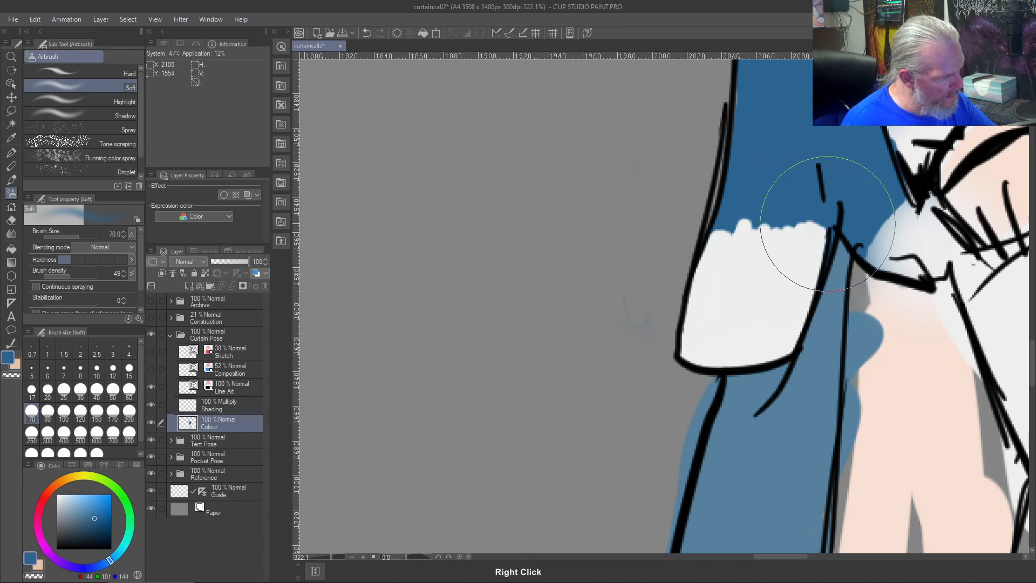
{"action": "mouse_move", "coordinate": [713, 233]}
{"action": "left_mouse_down"}
{"action": "mouse_move", "coordinate": [759, 217]}
{"action": "mouse_move", "coordinate": [825, 225]}
{"action": "mouse_move", "coordinate": [717, 217]}
{"action": "mouse_move", "coordinate": [792, 213]}
{"action": "mouse_move", "coordinate": [762, 207]}
{"action": "mouse_move", "coordinate": [707, 219]}
{"action": "mouse_move", "coordinate": [843, 220]}
{"action": "mouse_move", "coordinate": [704, 207]}
{"action": "mouse_move", "coordinate": [833, 205]}
{"action": "mouse_move", "coordinate": [688, 217]}
{"action": "mouse_move", "coordinate": [768, 204]}
{"action": "mouse_move", "coordinate": [843, 212]}
{"action": "left_mouse_up"}
{"action": "key", "text": "ctrl+z"}
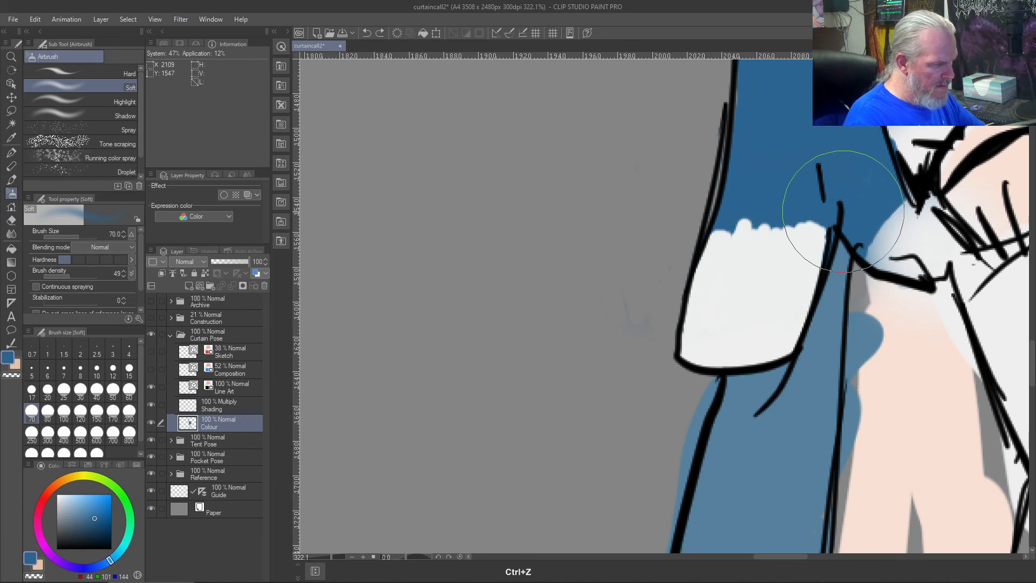
{"action": "mouse_move", "coordinate": [832, 180]}
{"action": "left_mouse_down"}
{"action": "mouse_move", "coordinate": [744, 201]}
{"action": "mouse_move", "coordinate": [807, 198]}
{"action": "mouse_move", "coordinate": [712, 199]}
{"action": "mouse_move", "coordinate": [824, 197]}
{"action": "mouse_move", "coordinate": [770, 182]}
{"action": "mouse_move", "coordinate": [718, 193]}
{"action": "mouse_move", "coordinate": [828, 203]}
{"action": "mouse_move", "coordinate": [696, 212]}
{"action": "mouse_move", "coordinate": [796, 194]}
{"action": "mouse_move", "coordinate": [702, 204]}
{"action": "mouse_move", "coordinate": [651, 169]}
{"action": "left_mouse_up"}
{"action": "key", "text": "bracketleft"}
{"action": "key", "text": "bracketleft"}
{"action": "key", "text": "bracketleft"}
{"action": "key", "text": "bracketleft"}
{"action": "key", "text": "bracketleft"}
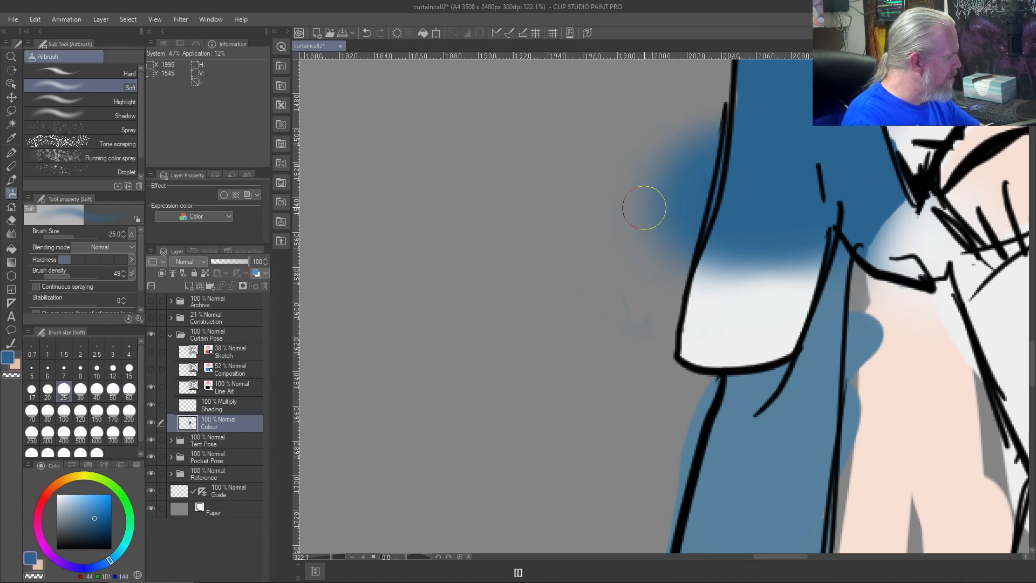
- Clean the blue overspill outside the flap's outer line with the transparent Custom Test brush at size 12, and at size 40 farther out
{"action": "key", "text": "b"}
{"action": "left_click_drag", "start_coordinate": [711, 108], "coordinate": [713, 165]}
{"action": "key", "text": "c"}
{"action": "mouse_move", "coordinate": [708, 101]}
{"action": "left_mouse_down"}
{"action": "mouse_move", "coordinate": [714, 133]}
{"action": "mouse_move", "coordinate": [718, 110]}
{"action": "mouse_move", "coordinate": [715, 194]}
{"action": "mouse_move", "coordinate": [686, 272]}
{"action": "mouse_move", "coordinate": [705, 155]}
{"action": "mouse_move", "coordinate": [658, 351]}
{"action": "mouse_move", "coordinate": [673, 226]}
{"action": "left_mouse_up"}
{"action": "mouse_move", "coordinate": [673, 227]}
{"action": "left_mouse_down"}
{"action": "mouse_move", "coordinate": [635, 353]}
{"action": "mouse_move", "coordinate": [659, 245]}
{"action": "left_mouse_up"}
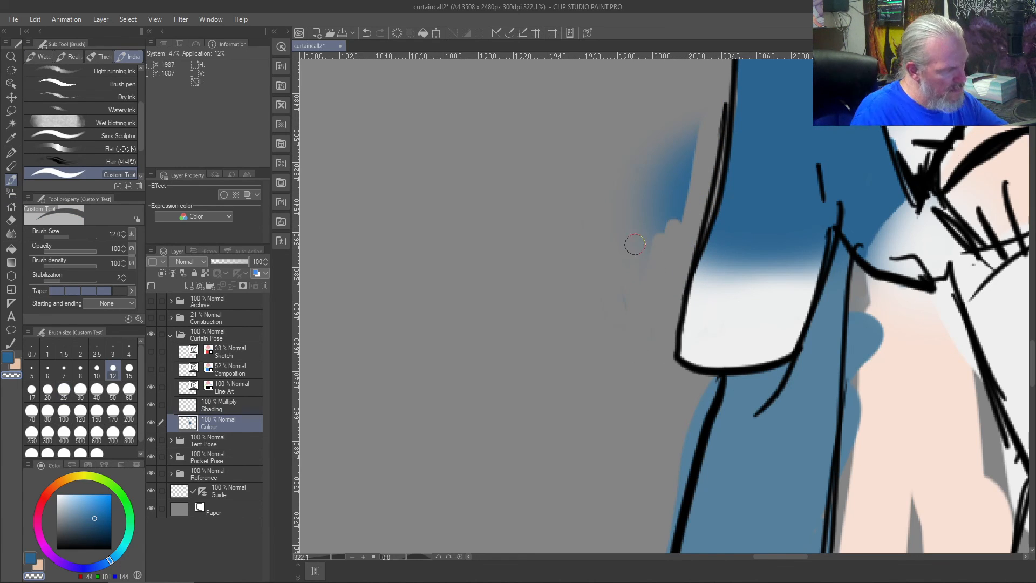
{"action": "key", "text": "]"}
{"action": "key", "text": "]"}
{"action": "key", "text": "]"}
{"action": "key", "text": "]"}
{"action": "key", "text": "]"}
{"action": "key", "text": "]"}
{"action": "mouse_move", "coordinate": [654, 126]}
{"action": "left_mouse_down"}
{"action": "mouse_move", "coordinate": [679, 176]}
{"action": "mouse_move", "coordinate": [648, 173]}
{"action": "left_mouse_up"}
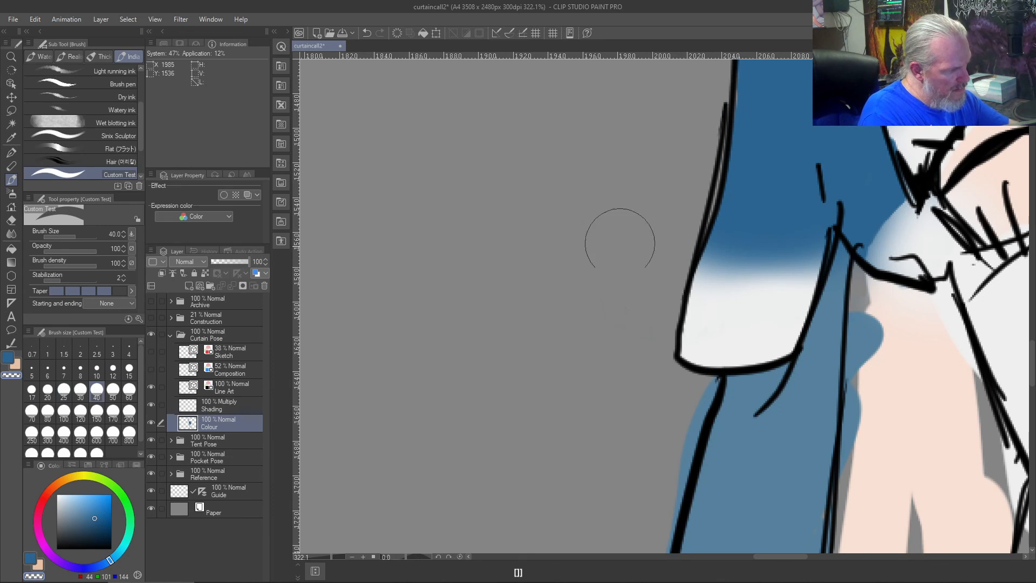
{"action": "key", "text": "bracketleft"}
{"action": "key", "text": "bracketleft"}
{"action": "key", "text": "bracketleft"}
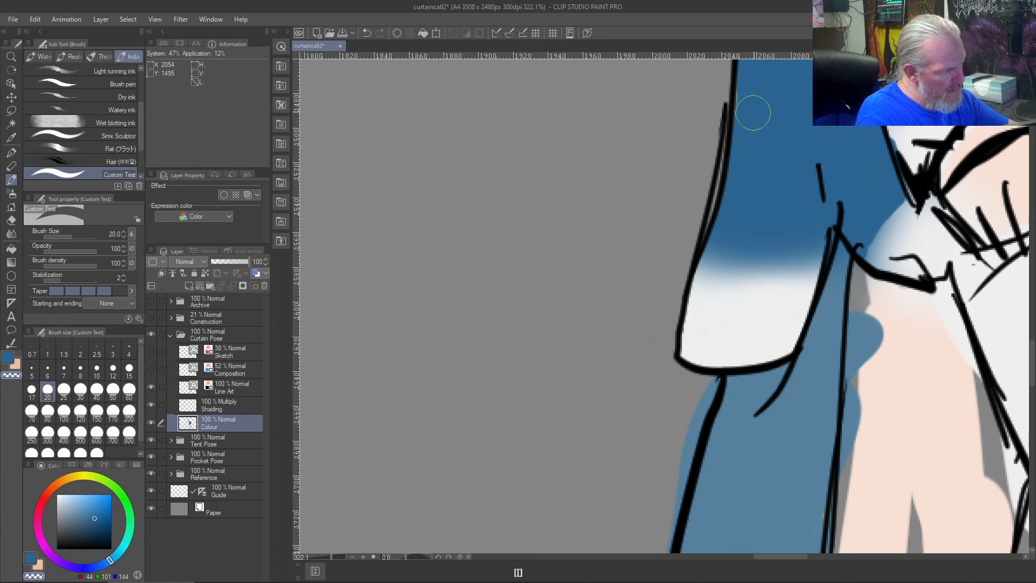
{"action": "right_click", "coordinate": [772, 99]}
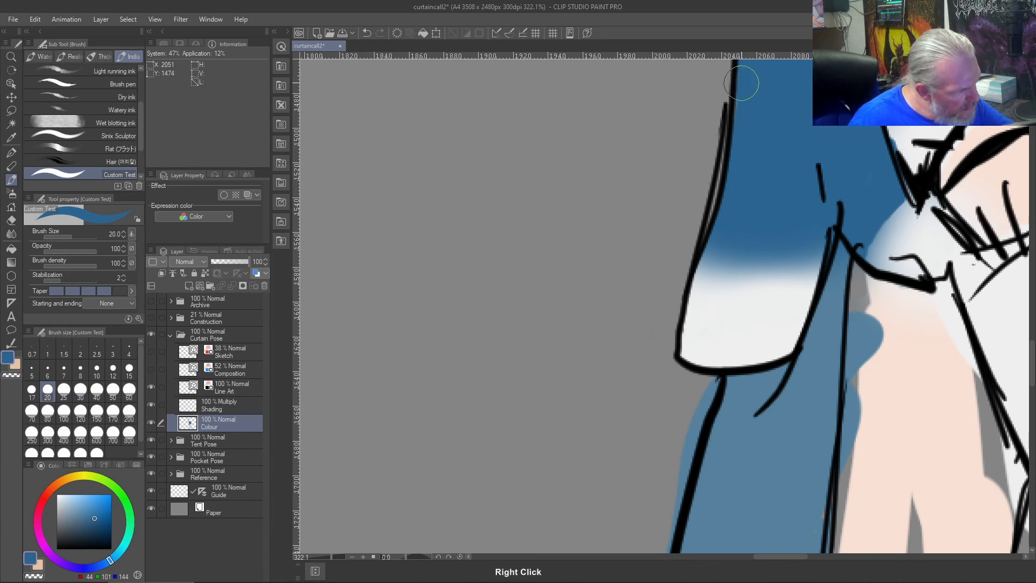
{"action": "key", "text": "c"}
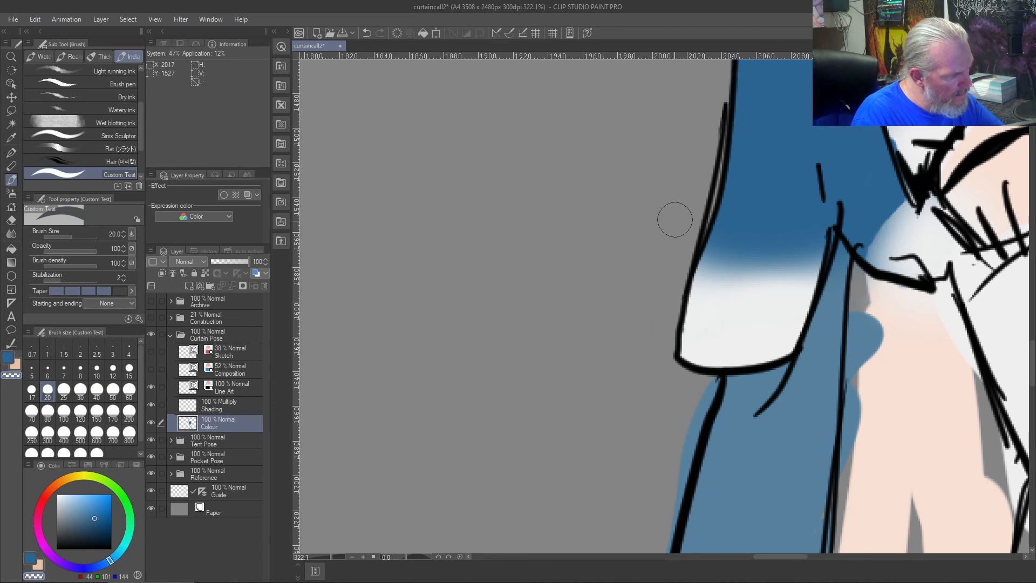
{"action": "key", "text": "bracketleft"}
{"action": "key", "text": "bracketleft"}
{"action": "key", "text": "bracketleft"}
{"action": "key", "text": "bracketleft"}
{"action": "key", "text": "bracketleft"}
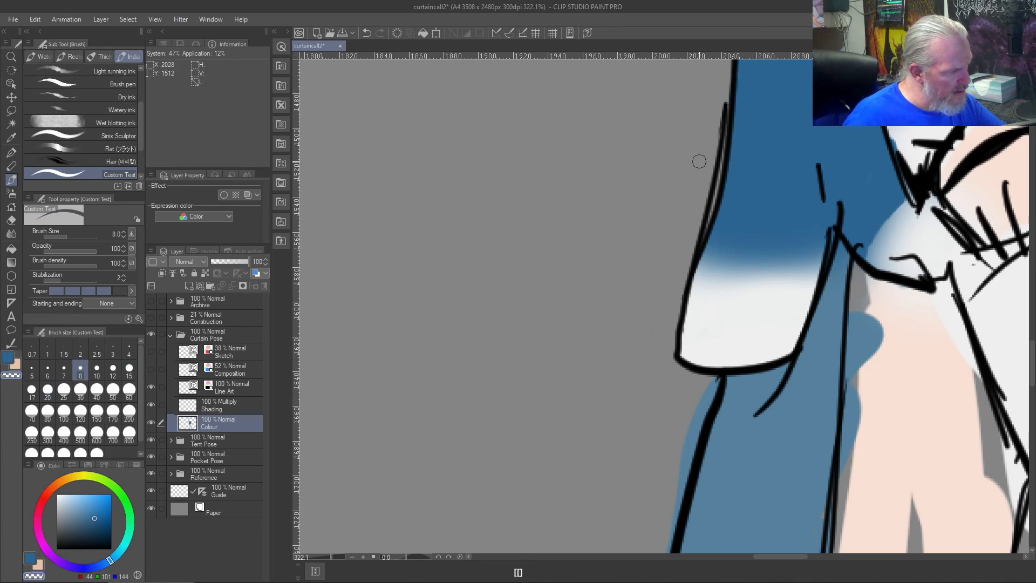
- Remove the duplicate stroke along the flap's outer edge on the Line Art layer with the size 4 Vector eraser
{"action": "key", "text": "j"}
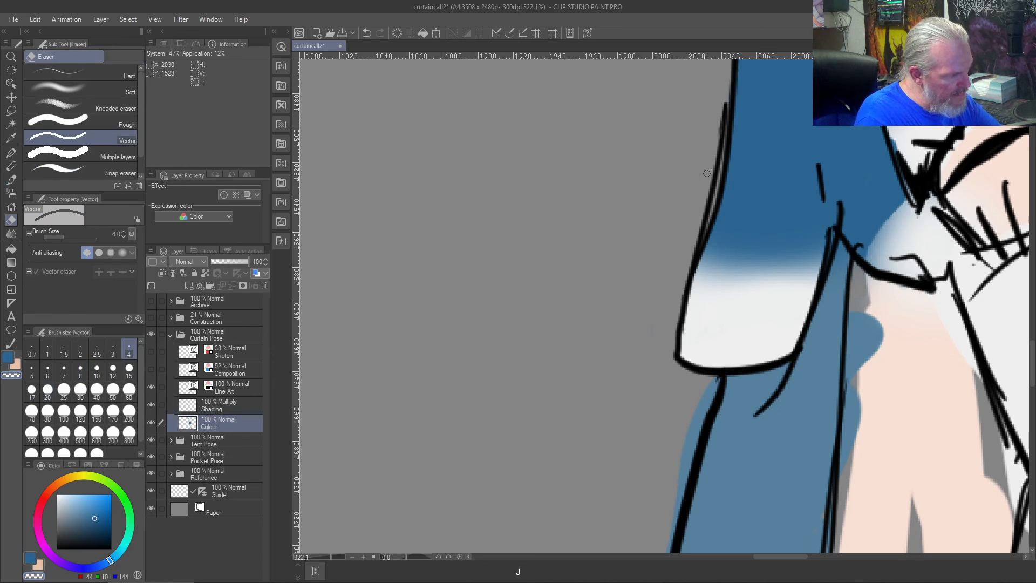
{"action": "left_click", "coordinate": [221, 385]}
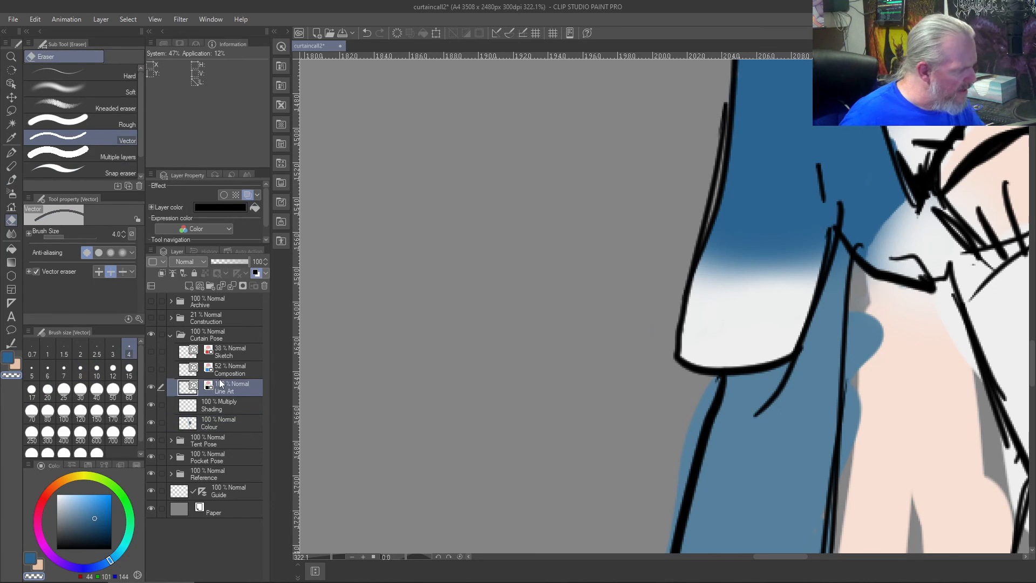
{"action": "left_click_drag", "start_coordinate": [713, 173], "coordinate": [709, 163]}
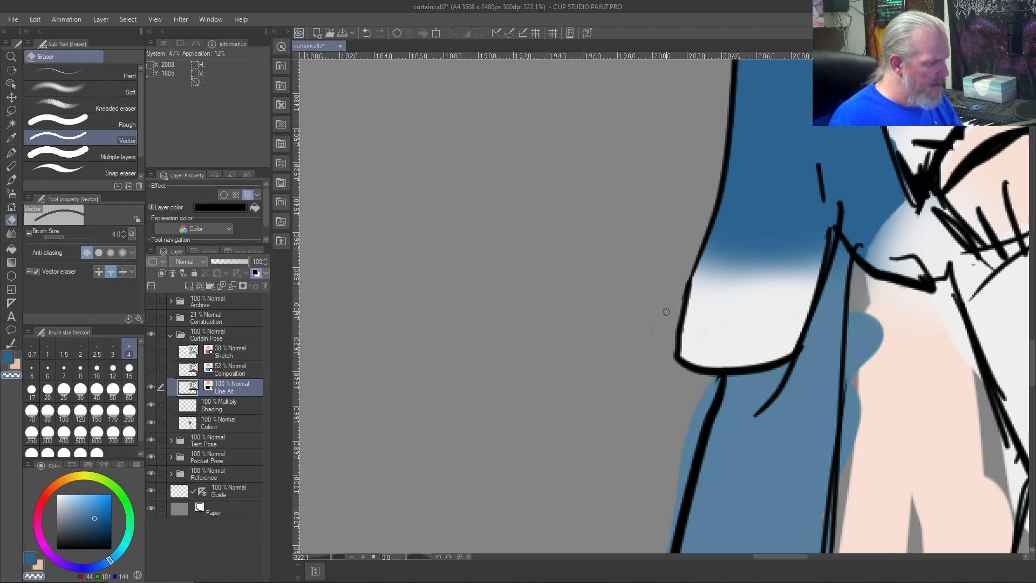
- Hide the Guide layer and take a screen capture of the upper bodies of all three figures
{"action": "key", "text": "ctrl+0"}
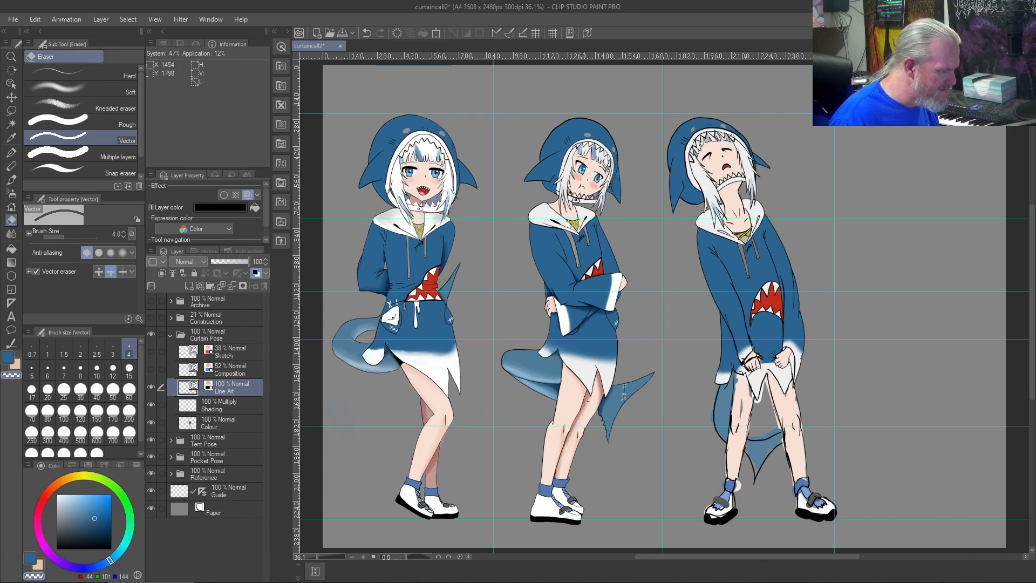
{"action": "left_click", "coordinate": [155, 492]}
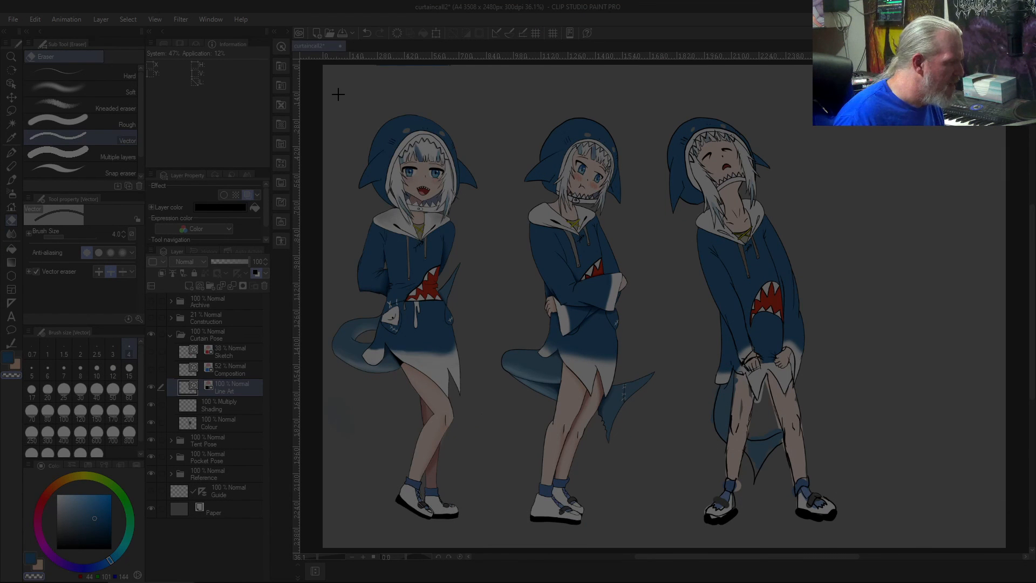
{"action": "left_click_drag", "start_coordinate": [338, 94], "coordinate": [831, 335]}
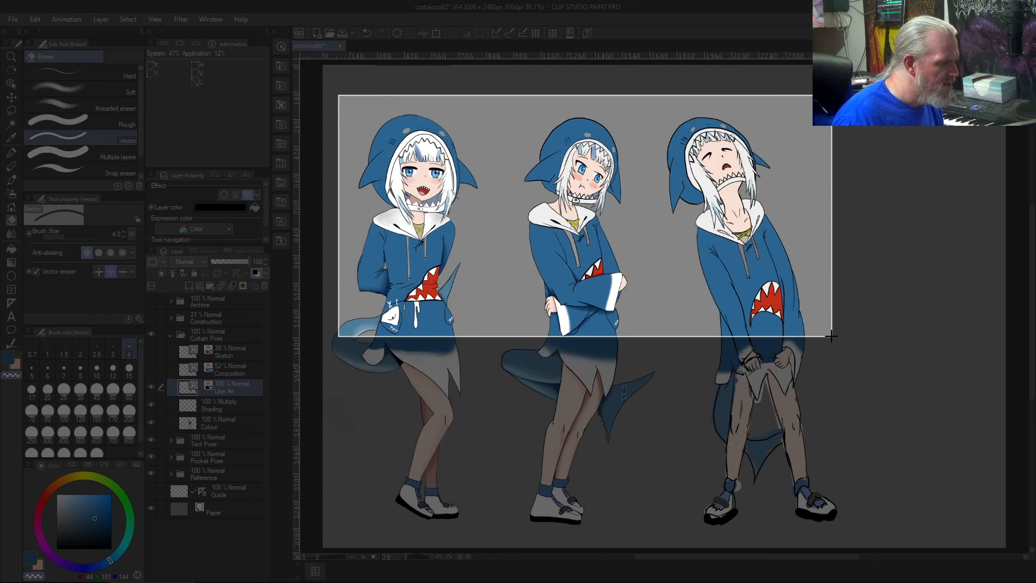
{"action": "left_click_drag", "start_coordinate": [832, 338], "coordinate": [832, 338]}
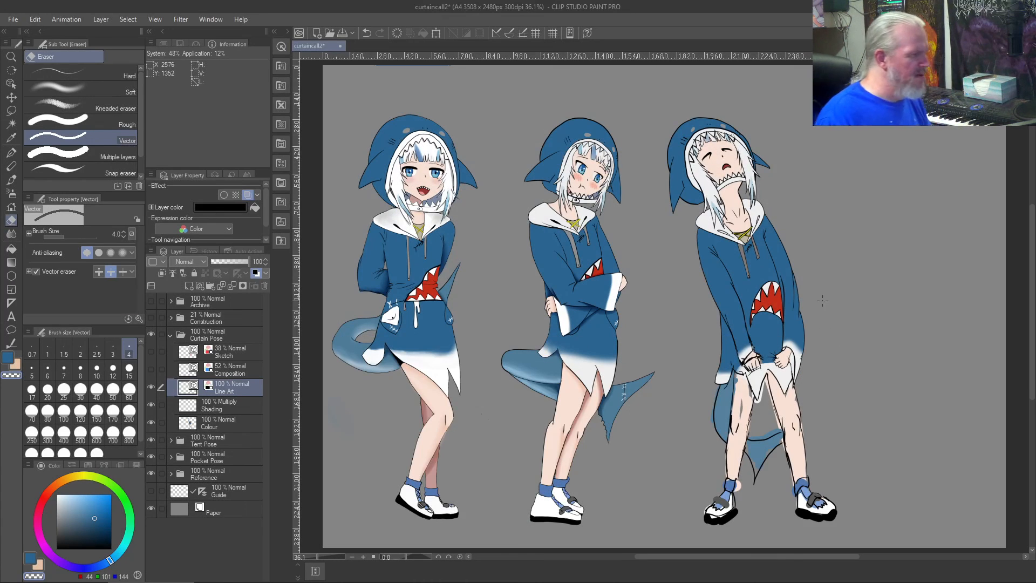